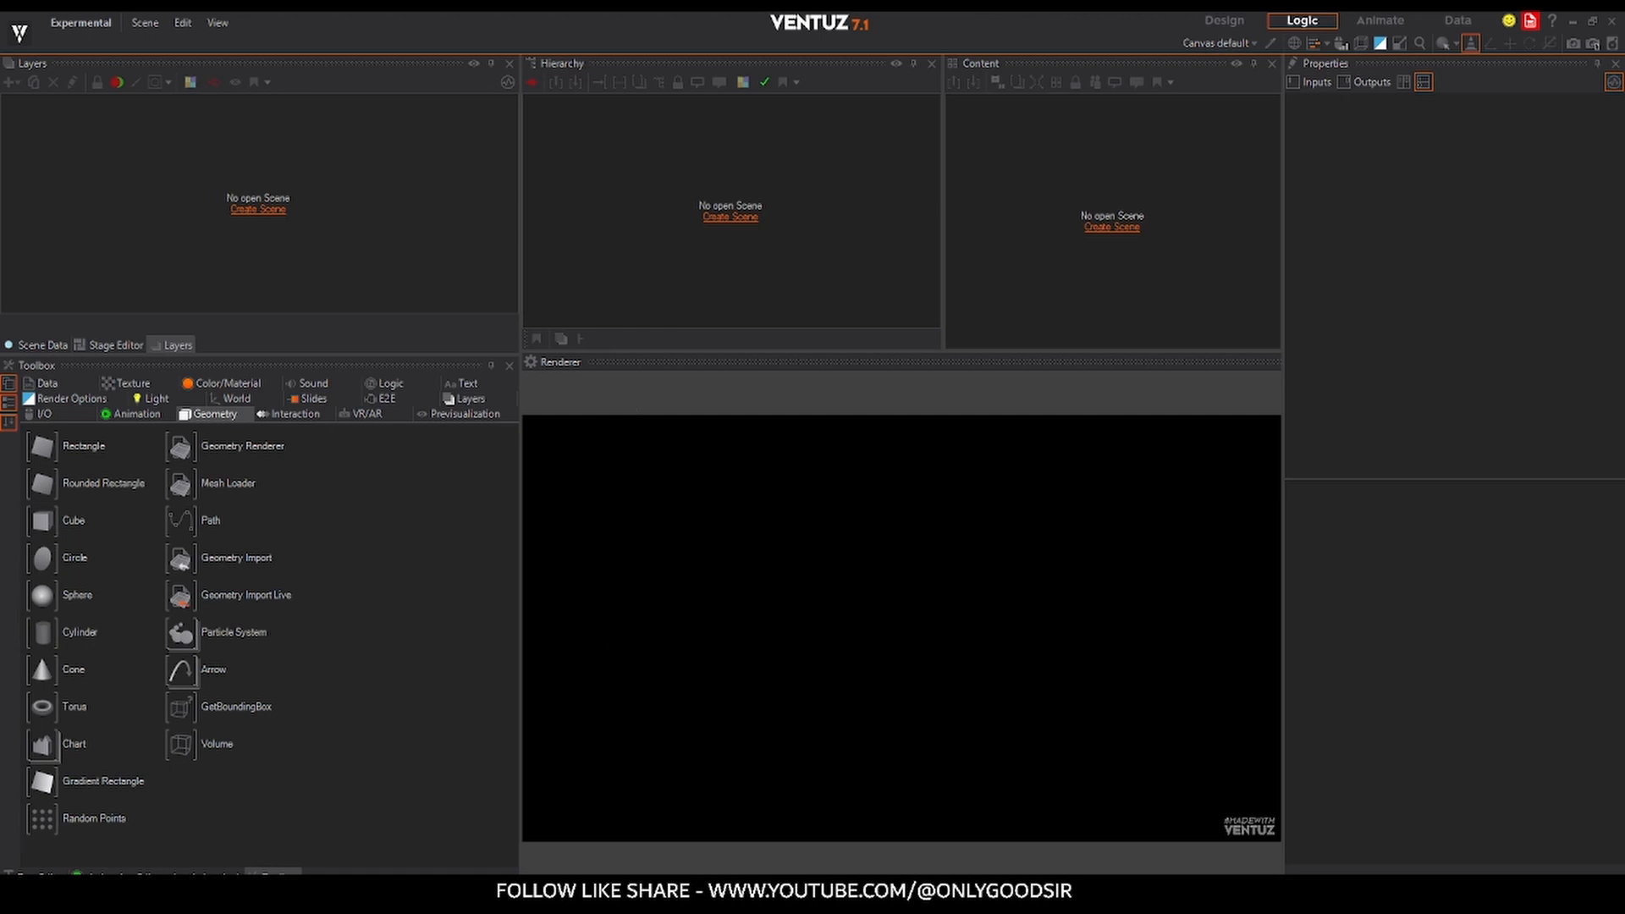
- Create an empty scene and import Export.glb from the grenade folder into the hierarchy after the 3D Layer 1 root
{"action": "left_click", "coordinate": [190, 894]}
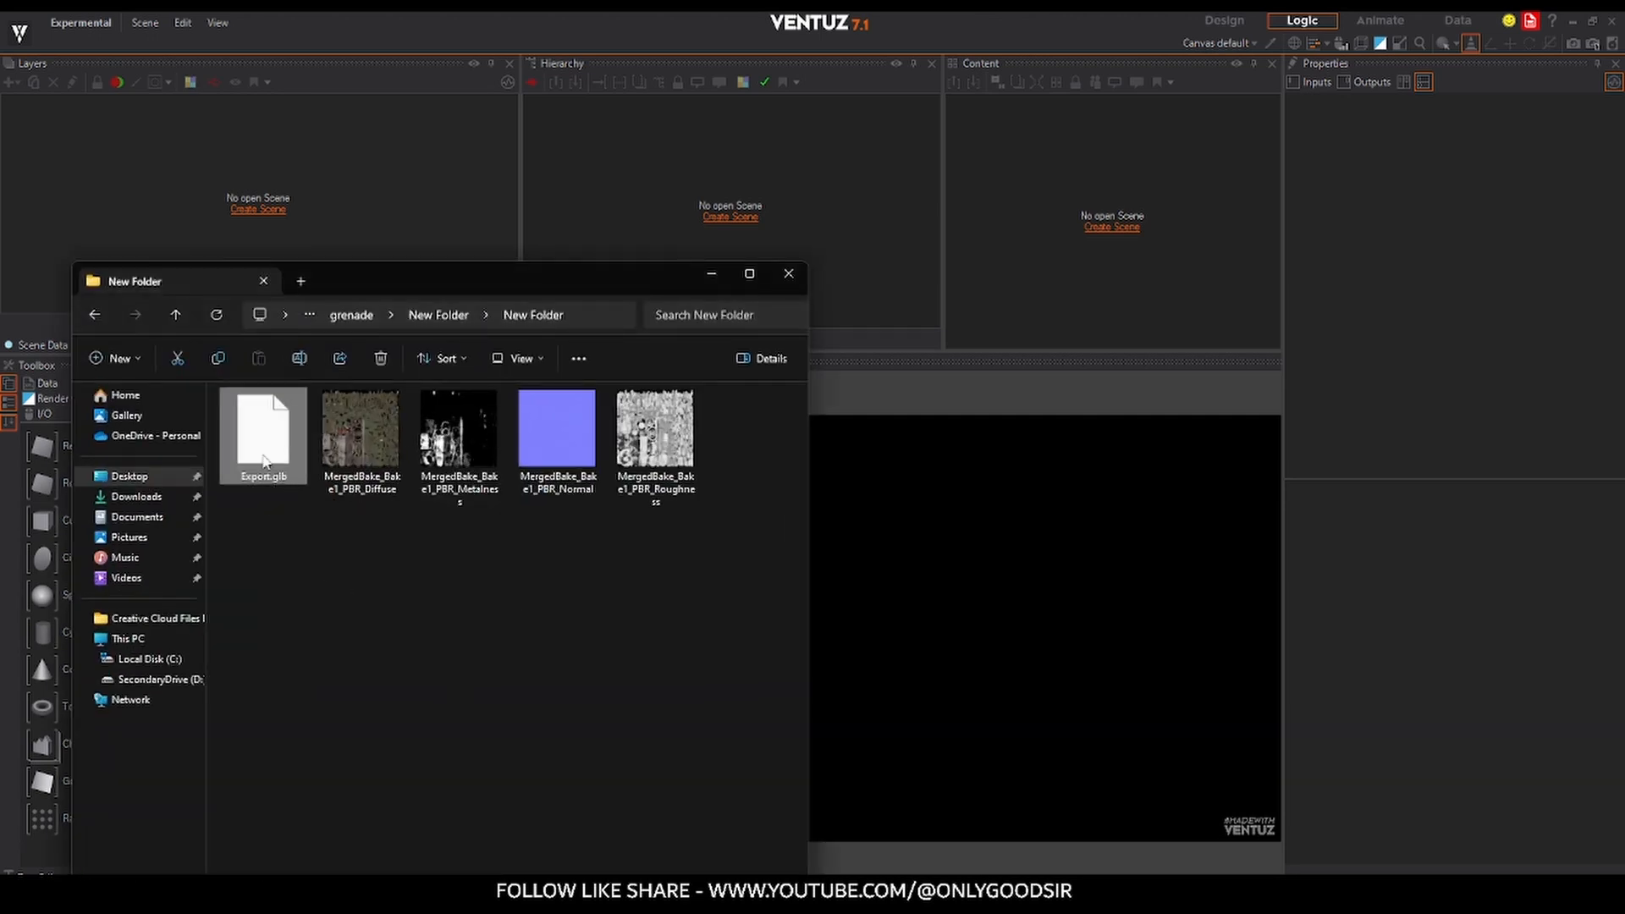
{"action": "left_click", "coordinate": [724, 217]}
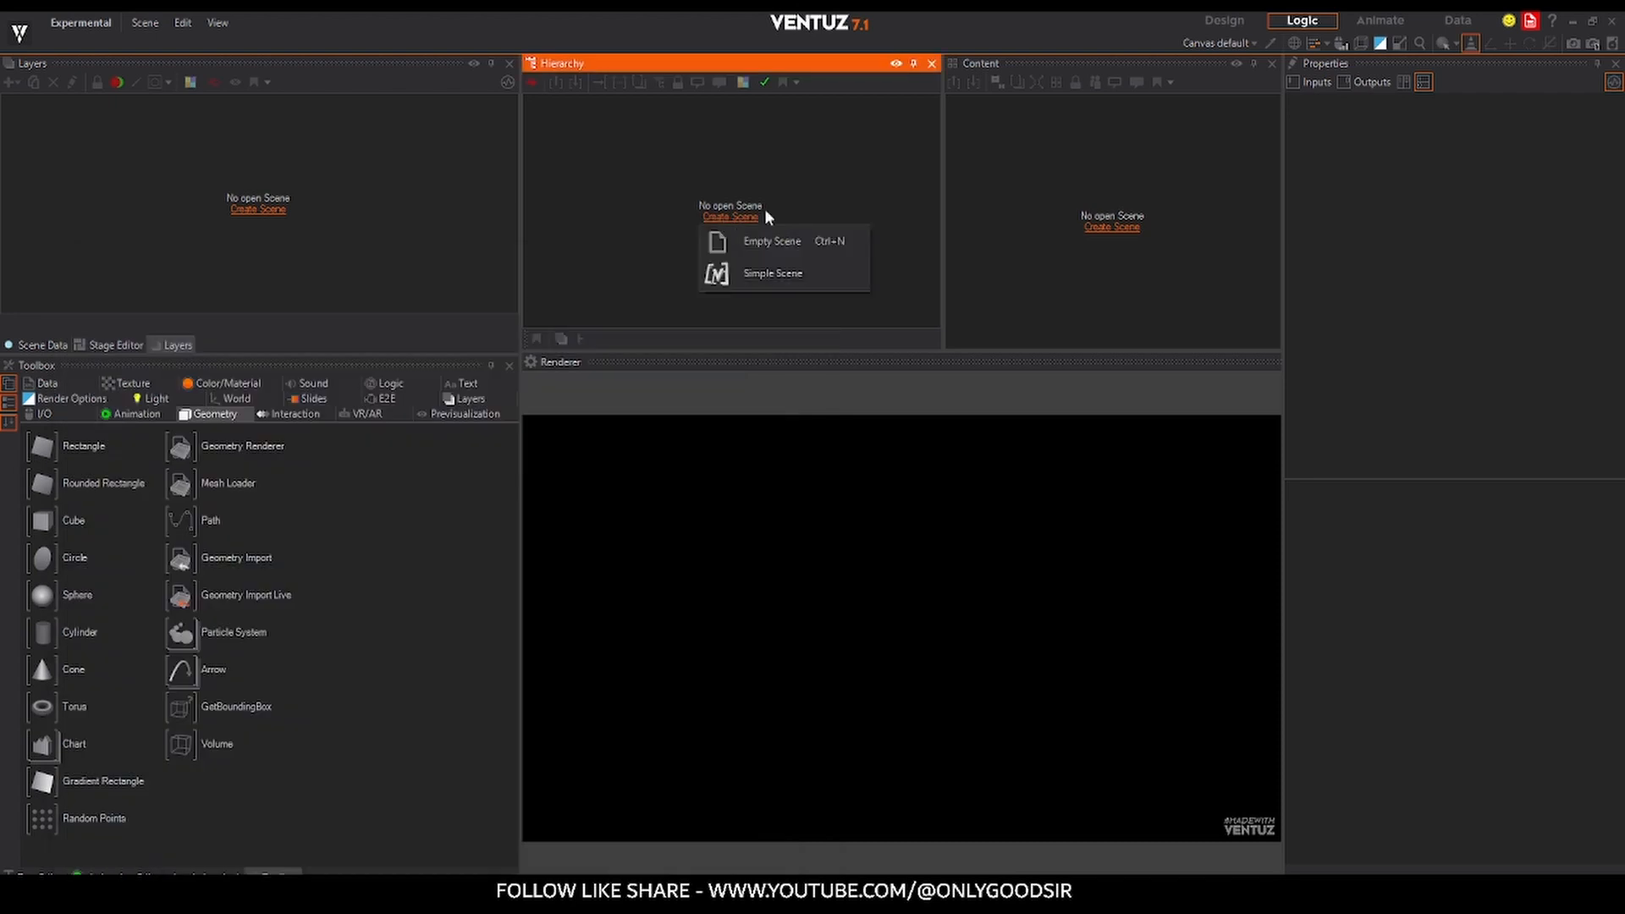
{"action": "left_click", "coordinate": [745, 243]}
{"action": "left_click", "coordinate": [202, 891]}
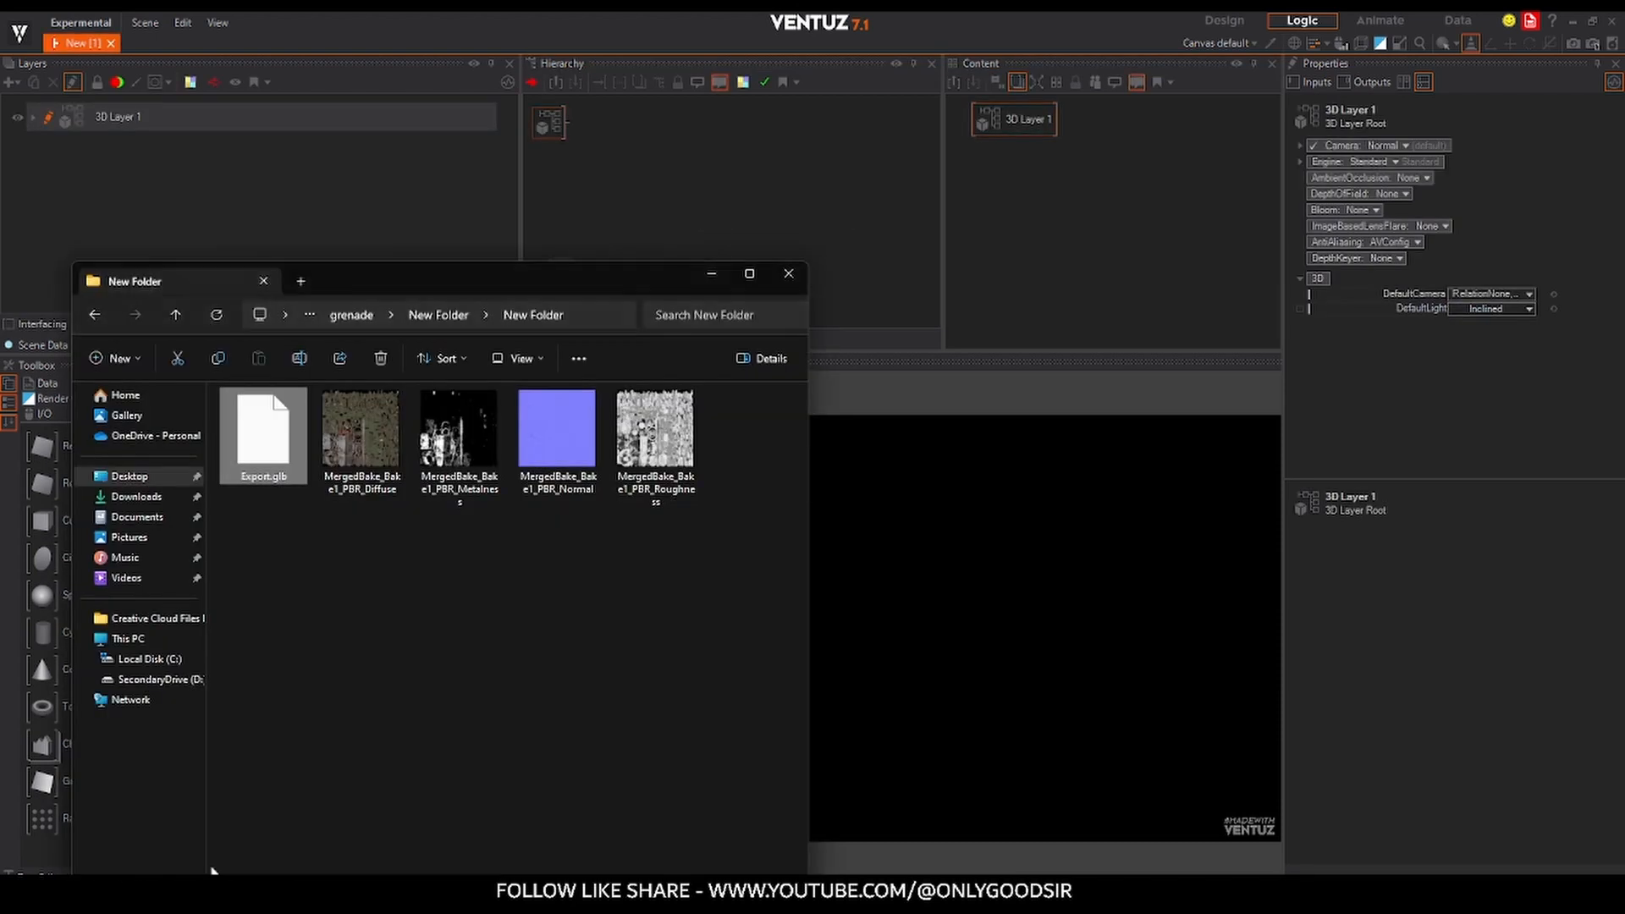
{"action": "left_click_drag", "start_coordinate": [258, 441], "coordinate": [579, 127]}
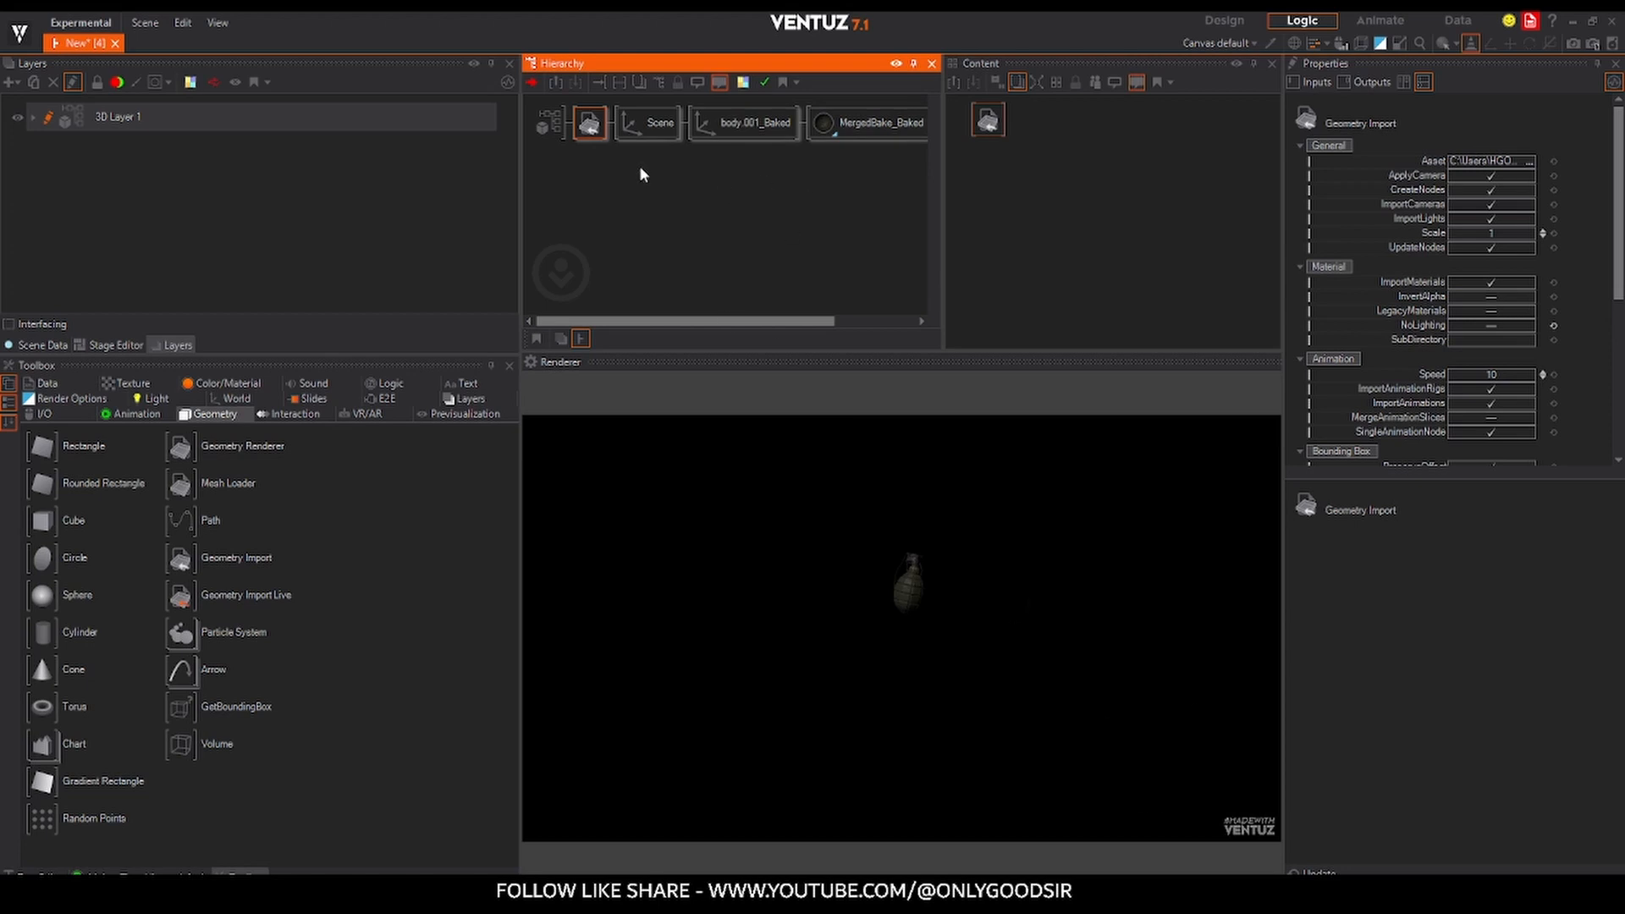
- Delete the Scene axis and the Geometry Import node from the hierarchy
{"action": "left_click", "coordinate": [648, 119]}
{"action": "key", "text": "Delete"}
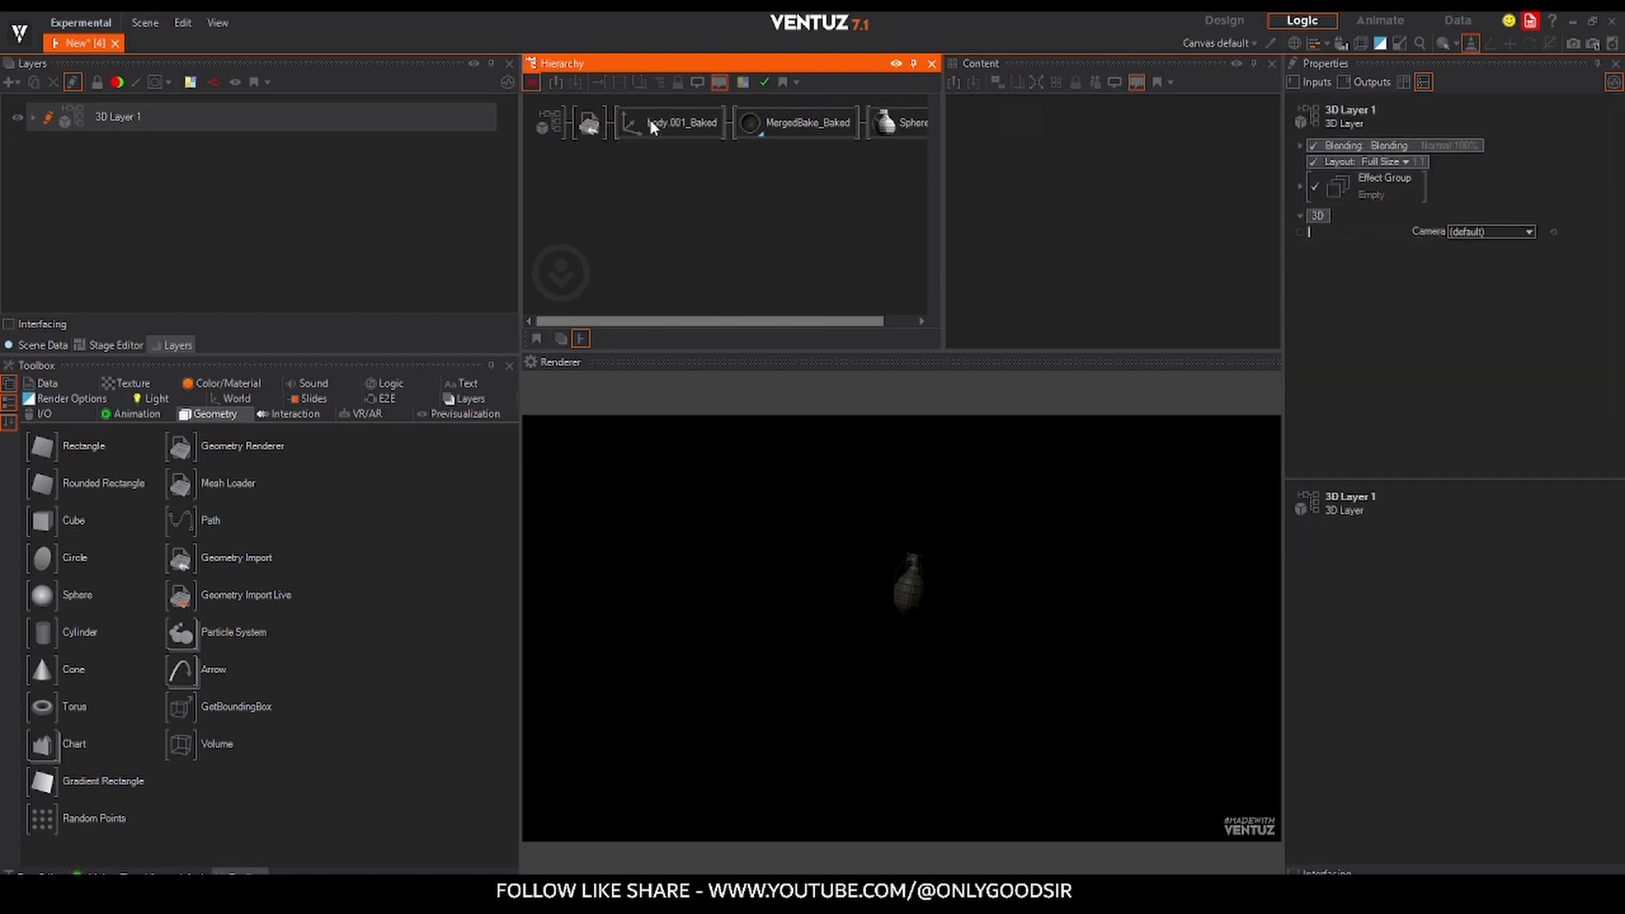
{"action": "left_click", "coordinate": [592, 127]}
{"action": "key", "text": "Delete"}
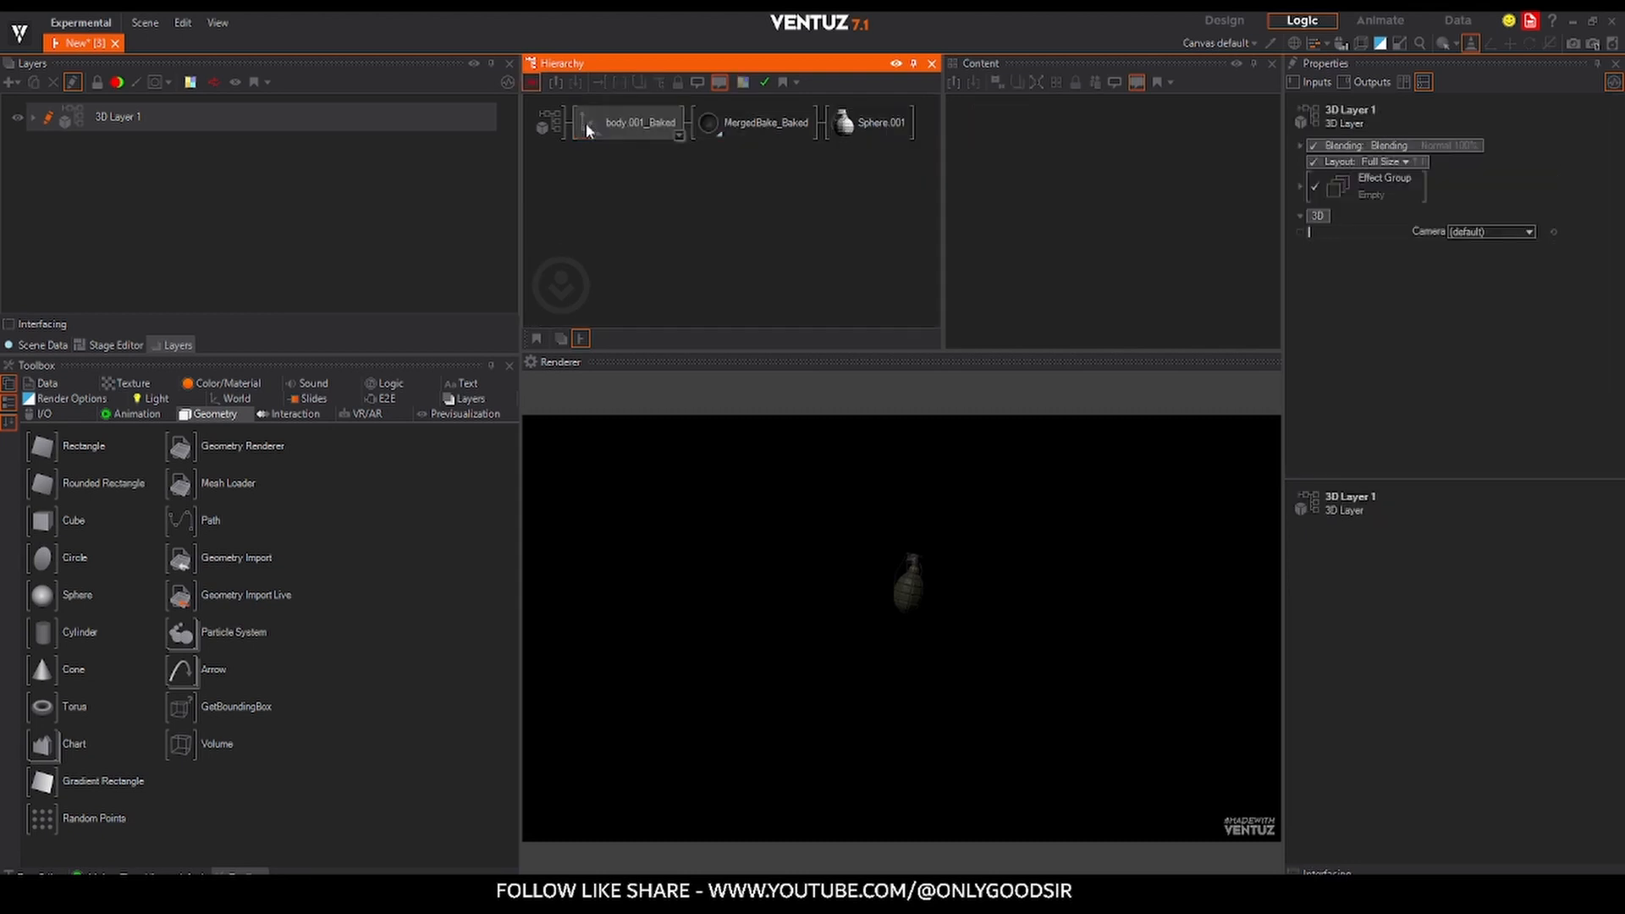
- Set the body.001_Baked axis's Y scaling to 1.35 and reset all its rotation and position values to 0
{"action": "left_click", "coordinate": [586, 124]}
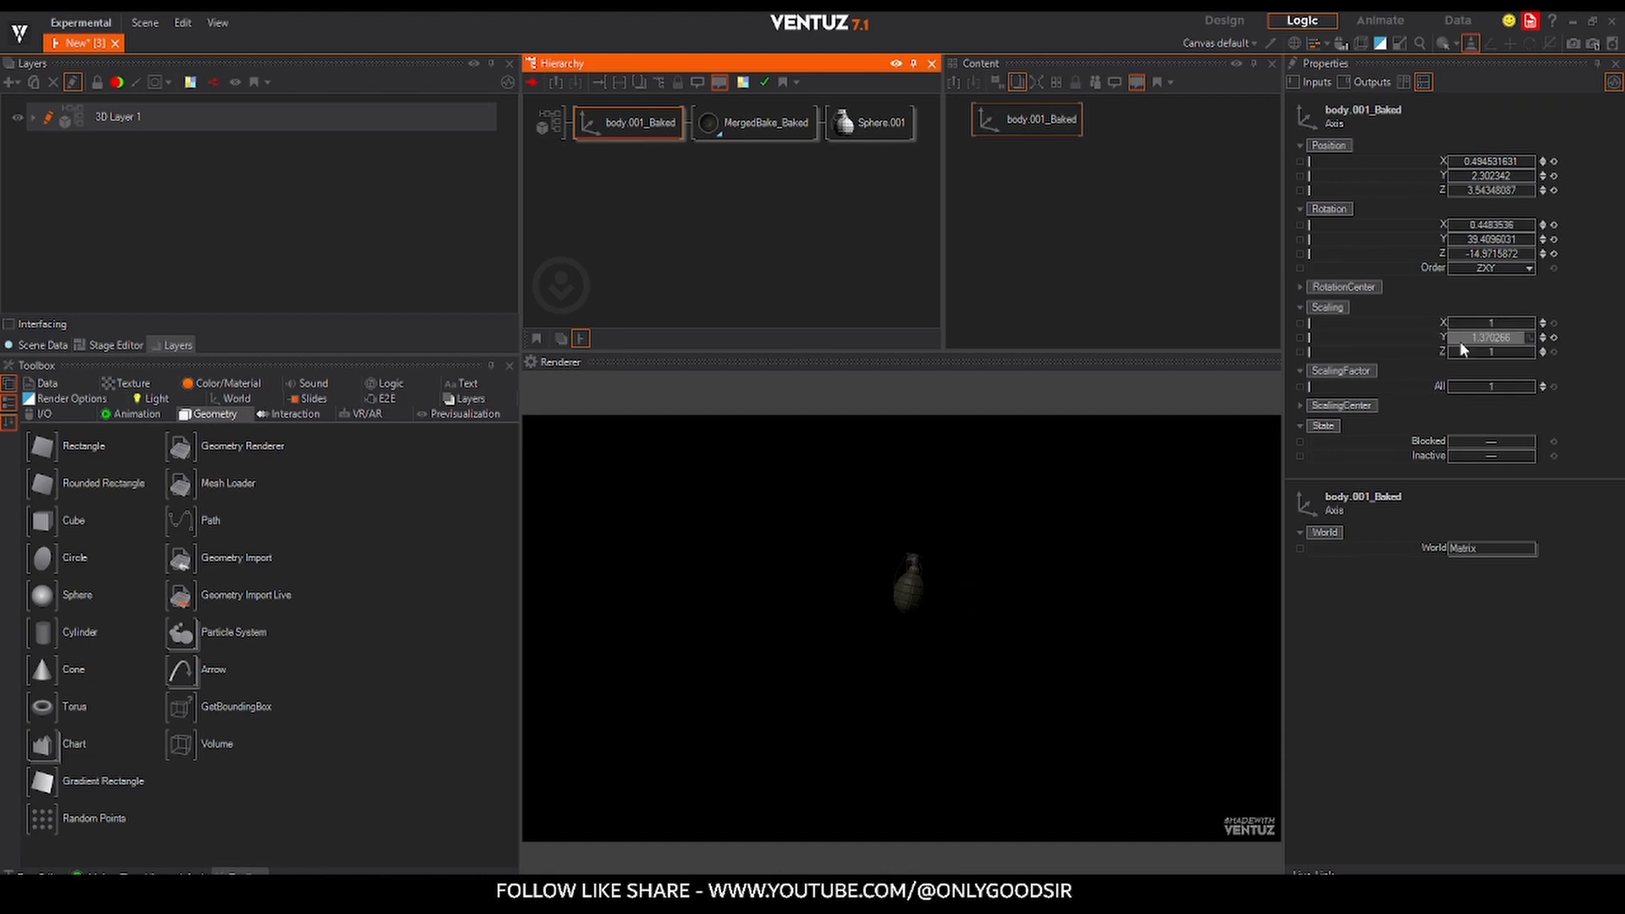
{"action": "left_click", "coordinate": [1553, 338]}
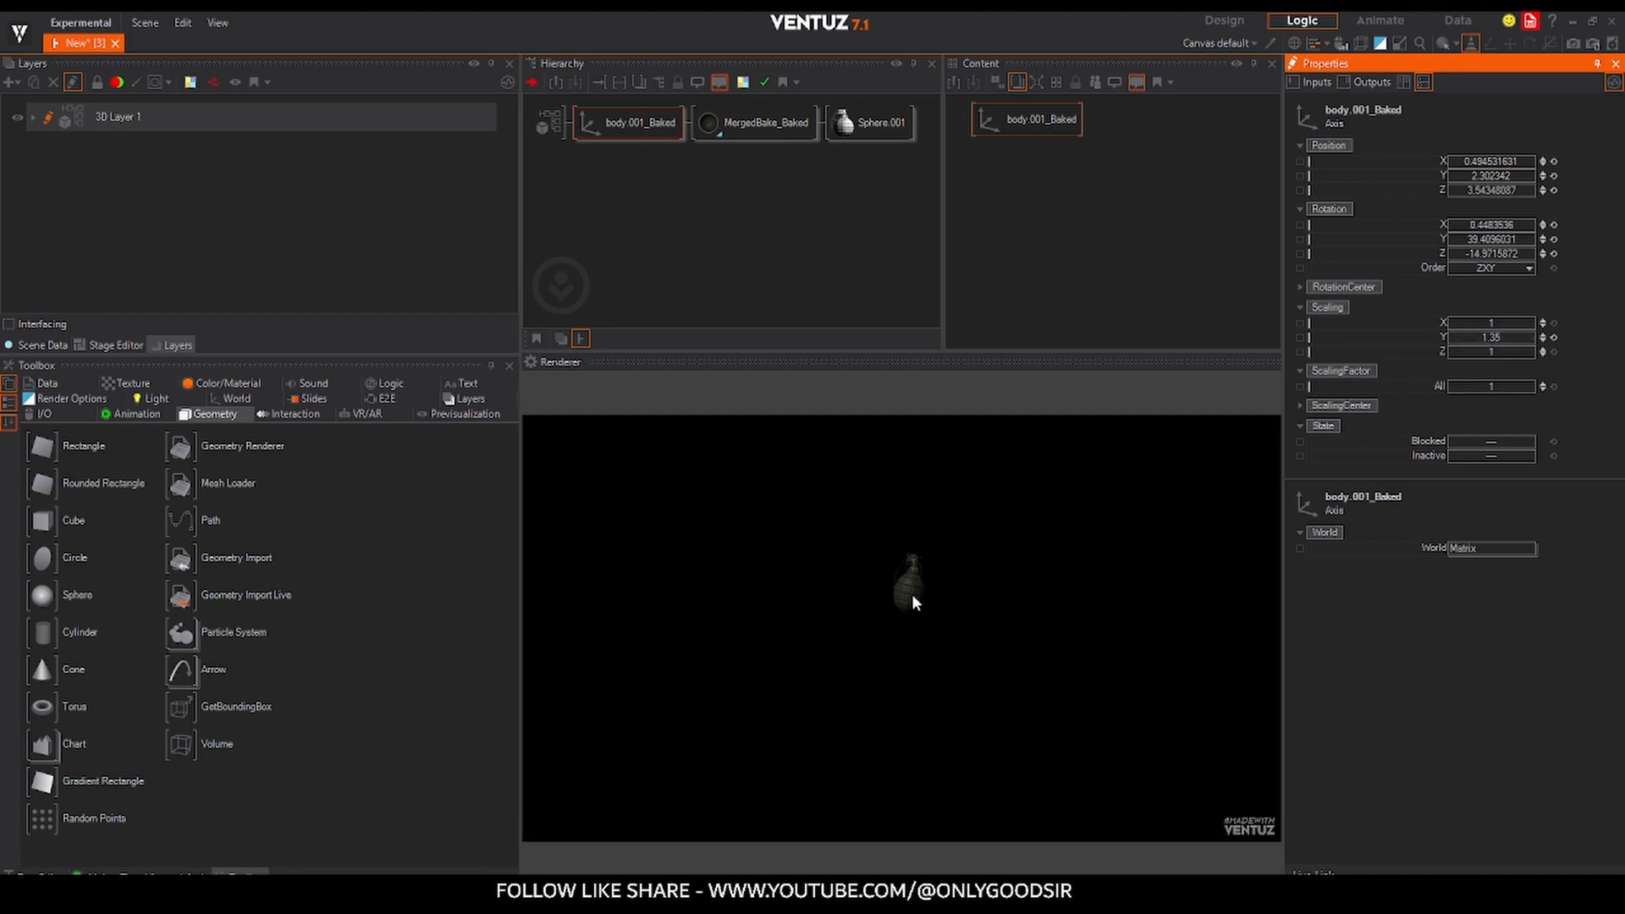
{"action": "left_click", "coordinate": [1554, 253]}
{"action": "left_click", "coordinate": [1554, 239]}
{"action": "left_click", "coordinate": [1554, 224]}
{"action": "left_click", "coordinate": [1554, 189]}
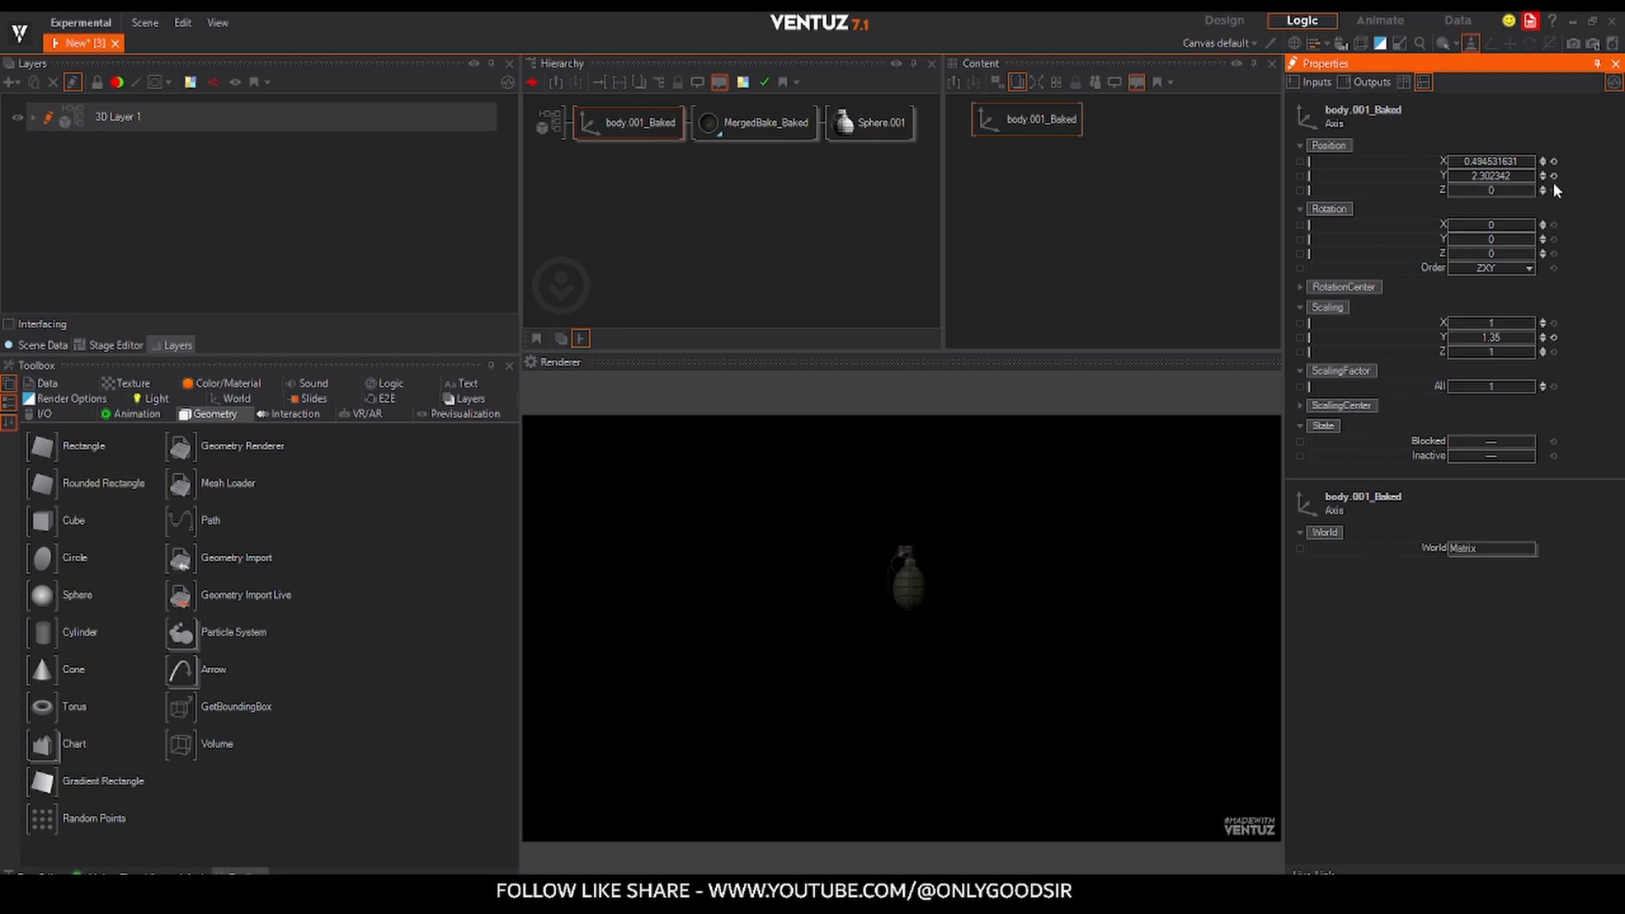
{"action": "left_click", "coordinate": [1555, 175]}
{"action": "left_click", "coordinate": [1554, 160]}
- Set the body.001_Baked axis's overall scaling factor to 3.5 and its Y position to -1.47
{"action": "left_click_drag", "start_coordinate": [1500, 388], "coordinate": [1521, 385]}
{"action": "left_click_drag", "start_coordinate": [1504, 176], "coordinate": [1397, 176]}
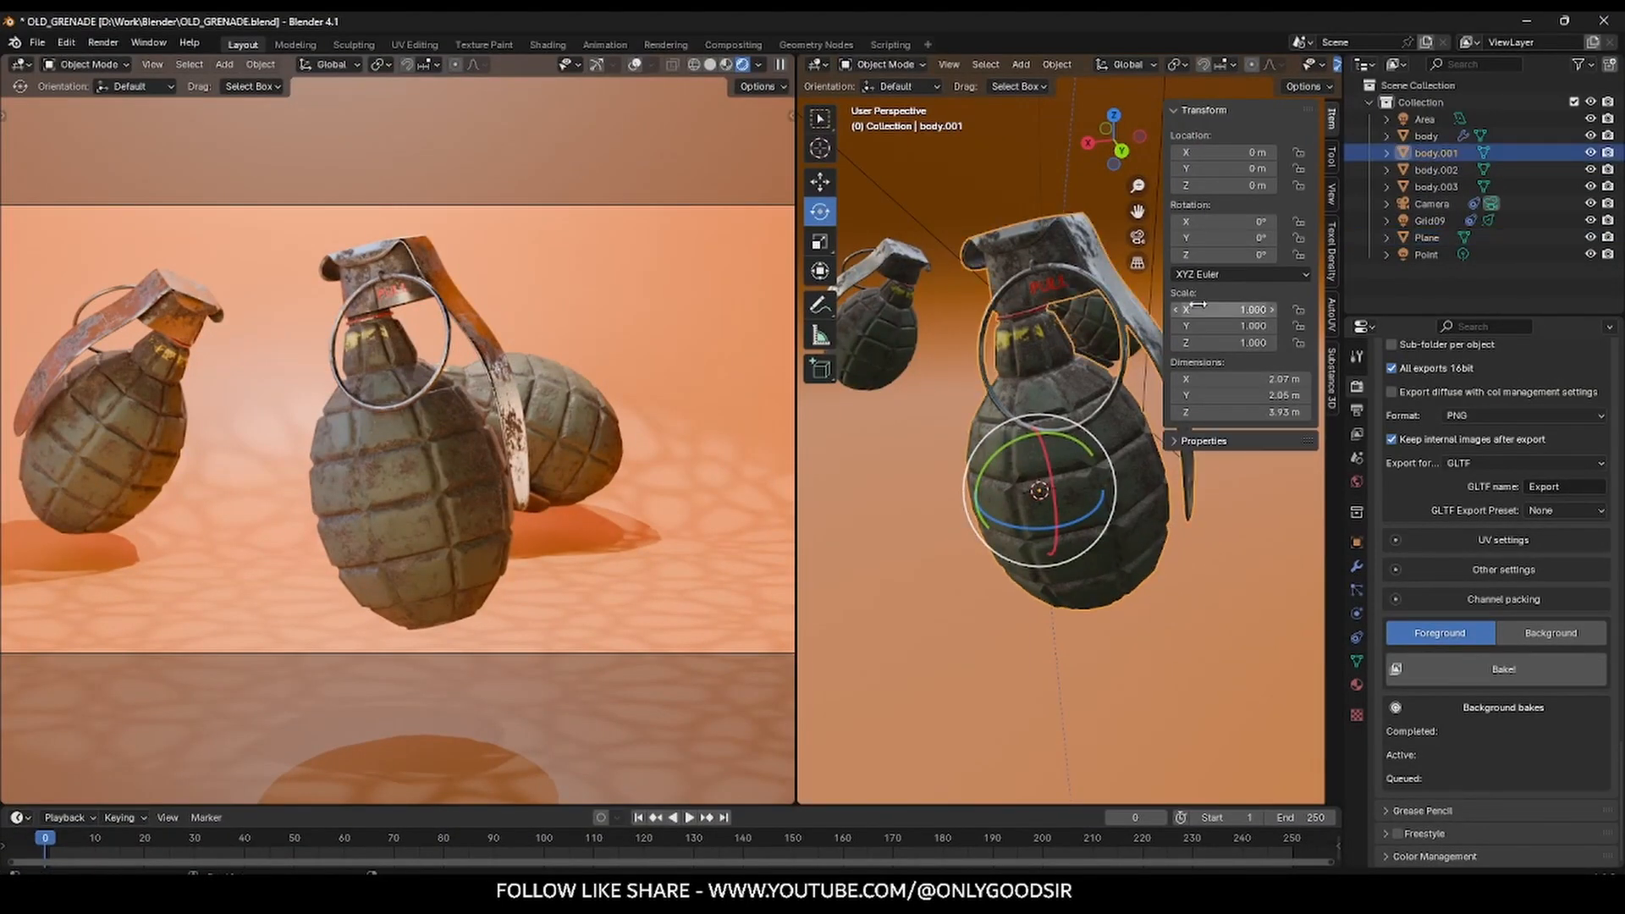
- Switch to Blender and apply all transforms to the body.001 grenade object
{"action": "key", "text": "ctrl+a"}
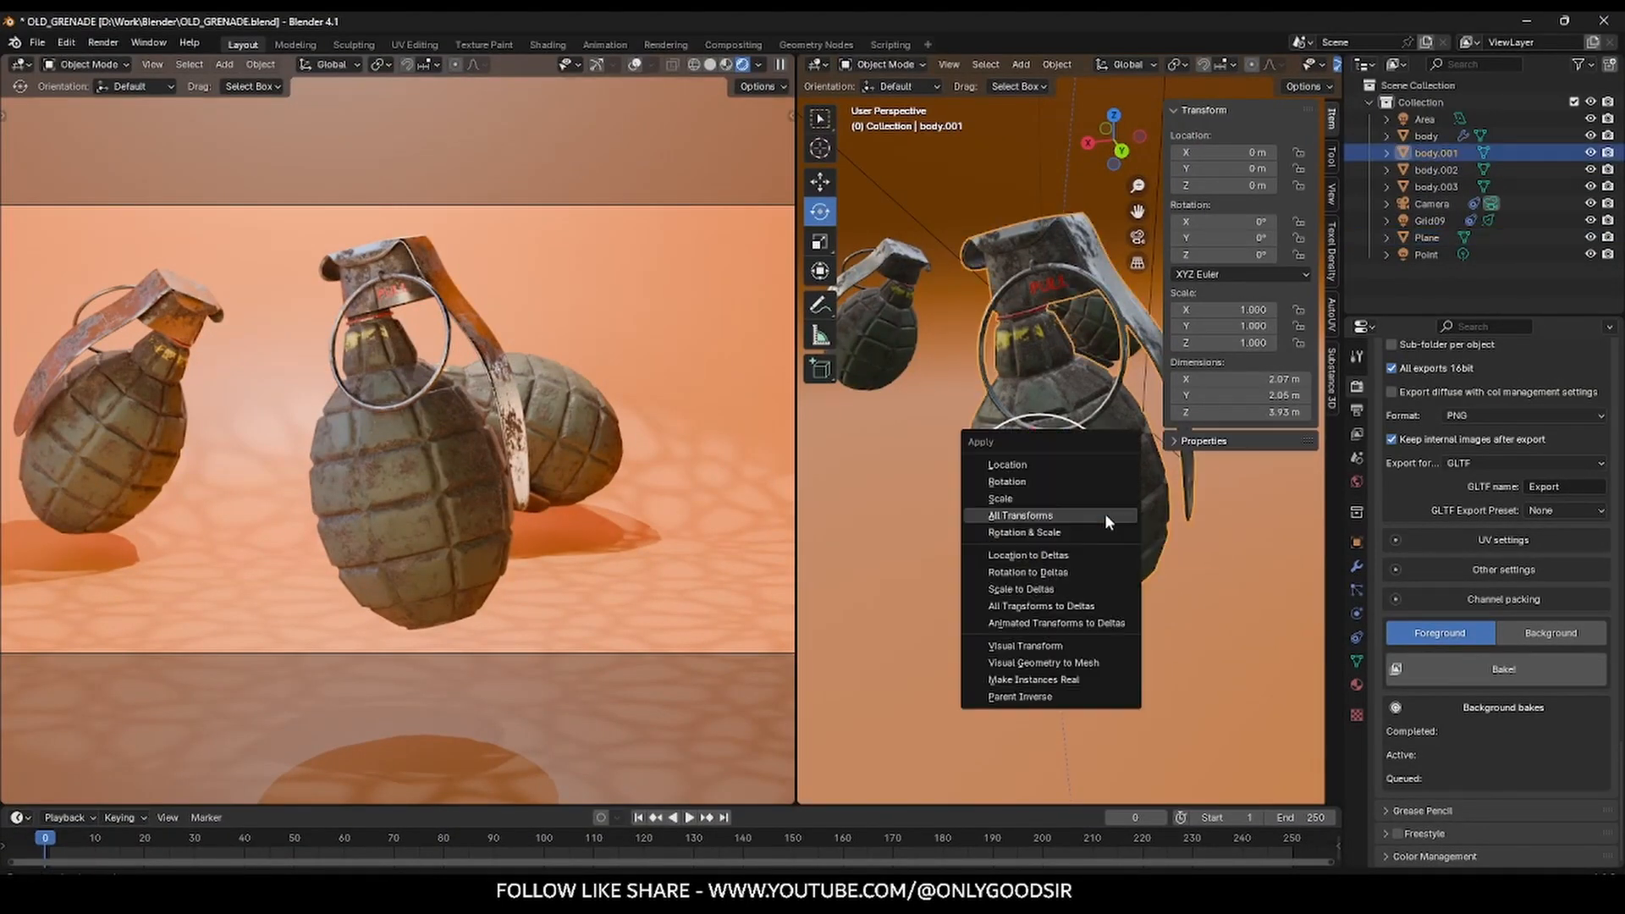
{"action": "left_click", "coordinate": [1038, 516]}
{"action": "key", "text": "ctrl+a"}
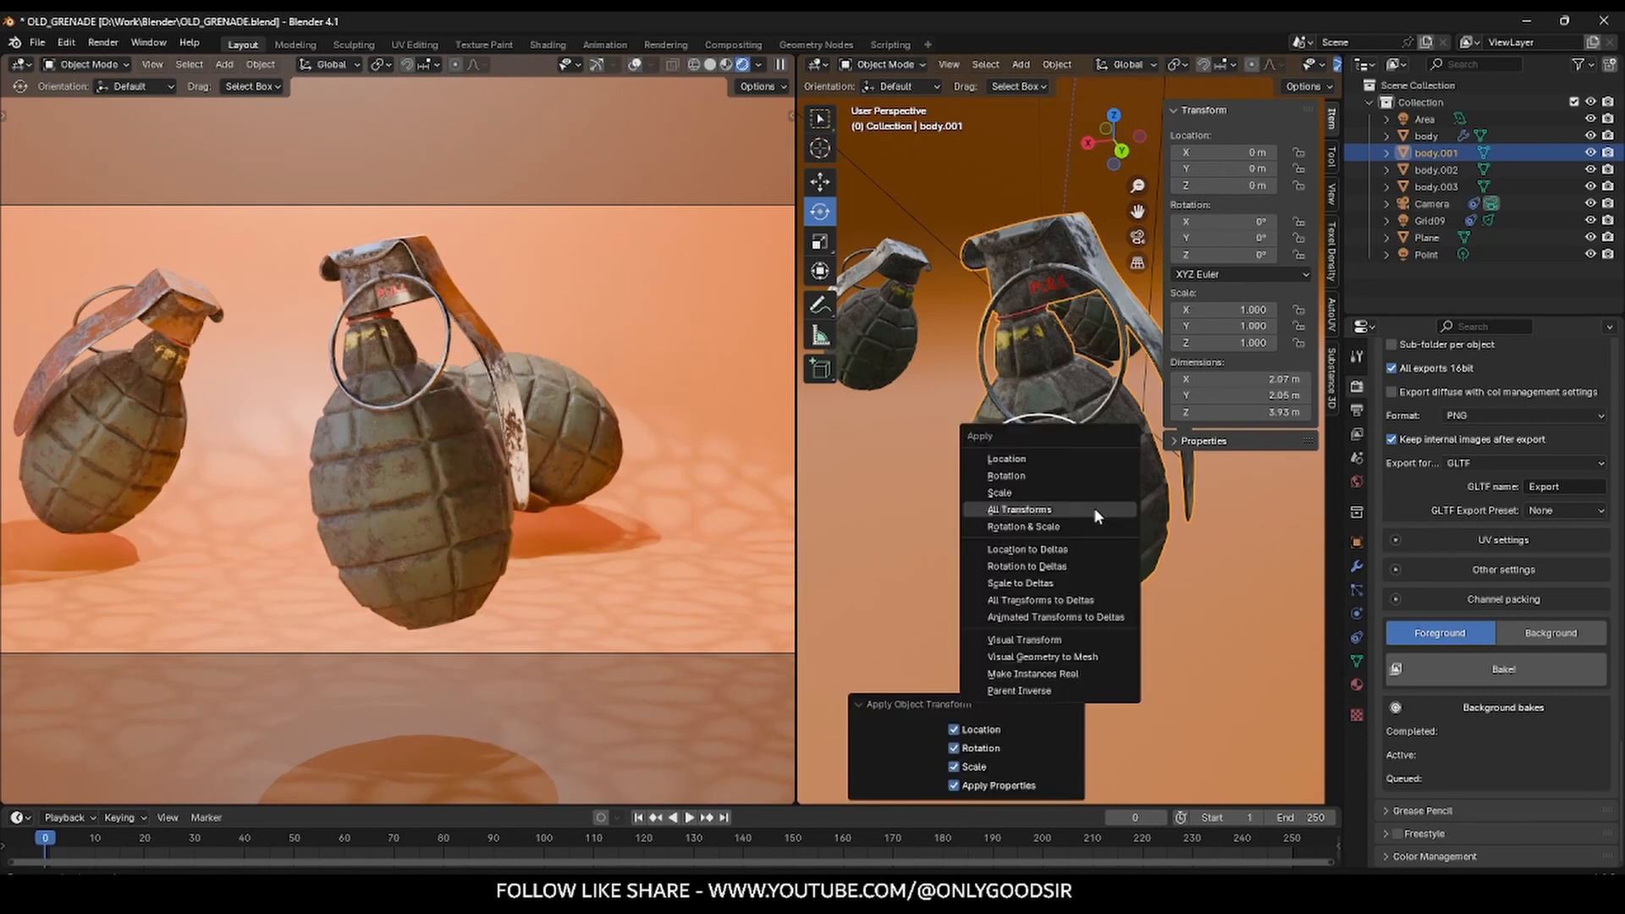
{"action": "left_click", "coordinate": [1012, 492]}
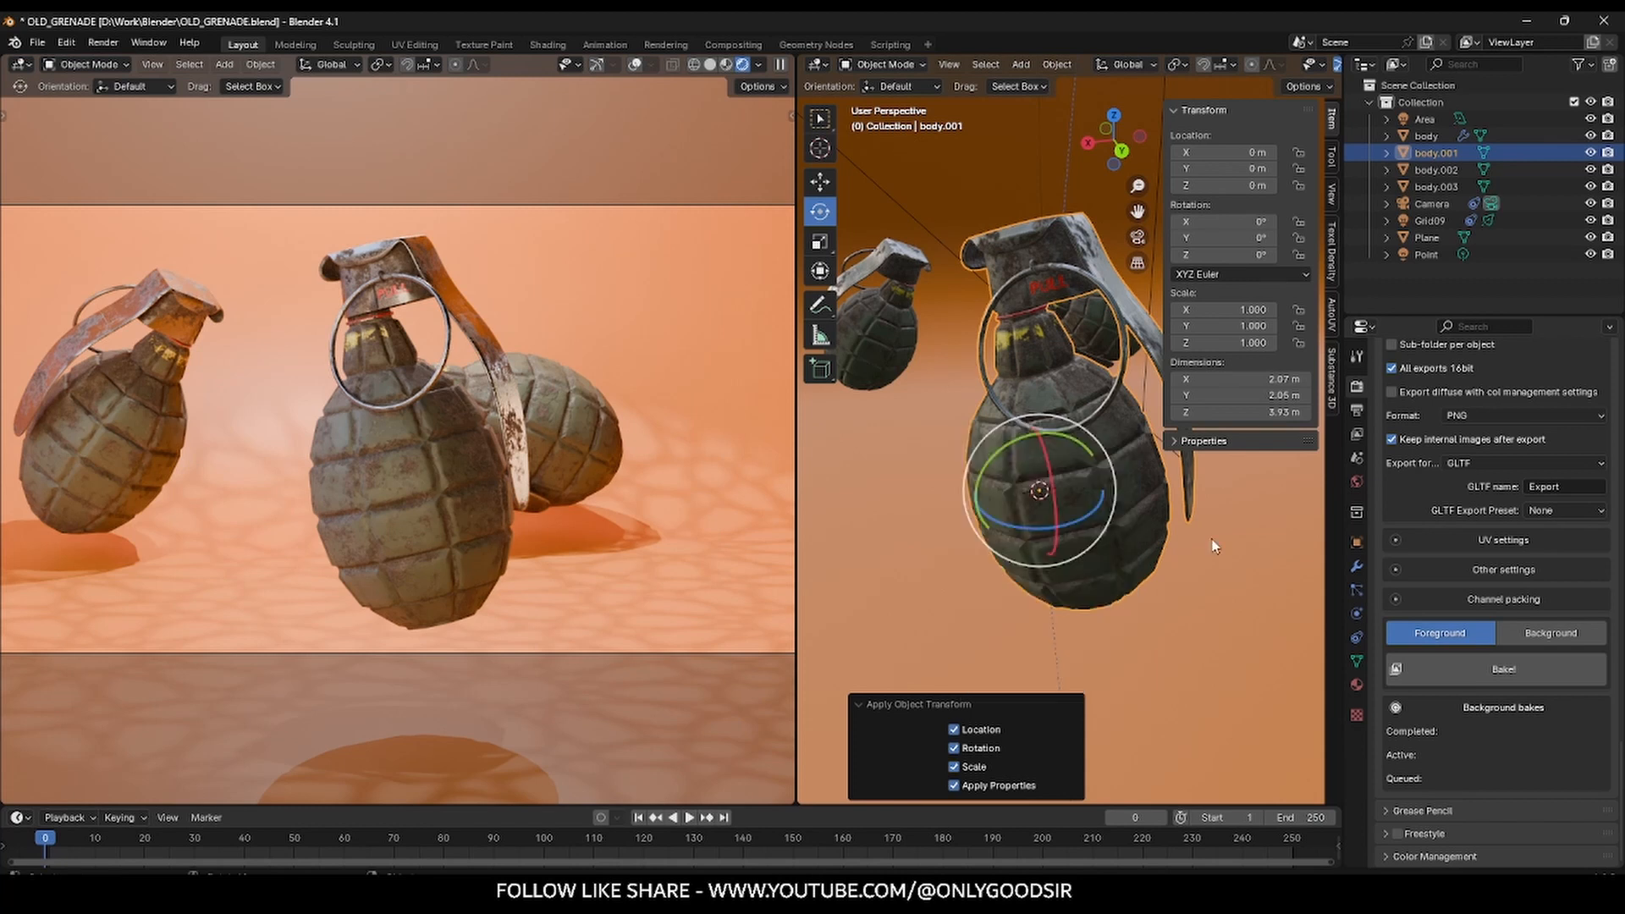
{"action": "left_click", "coordinate": [1039, 513]}
{"action": "mouse_move", "coordinate": [1015, 512]}
{"action": "middle_mouse_down"}
{"action": "mouse_move", "coordinate": [1121, 563]}
{"action": "mouse_move", "coordinate": [976, 540]}
{"action": "mouse_move", "coordinate": [1032, 500]}
{"action": "middle_mouse_up"}
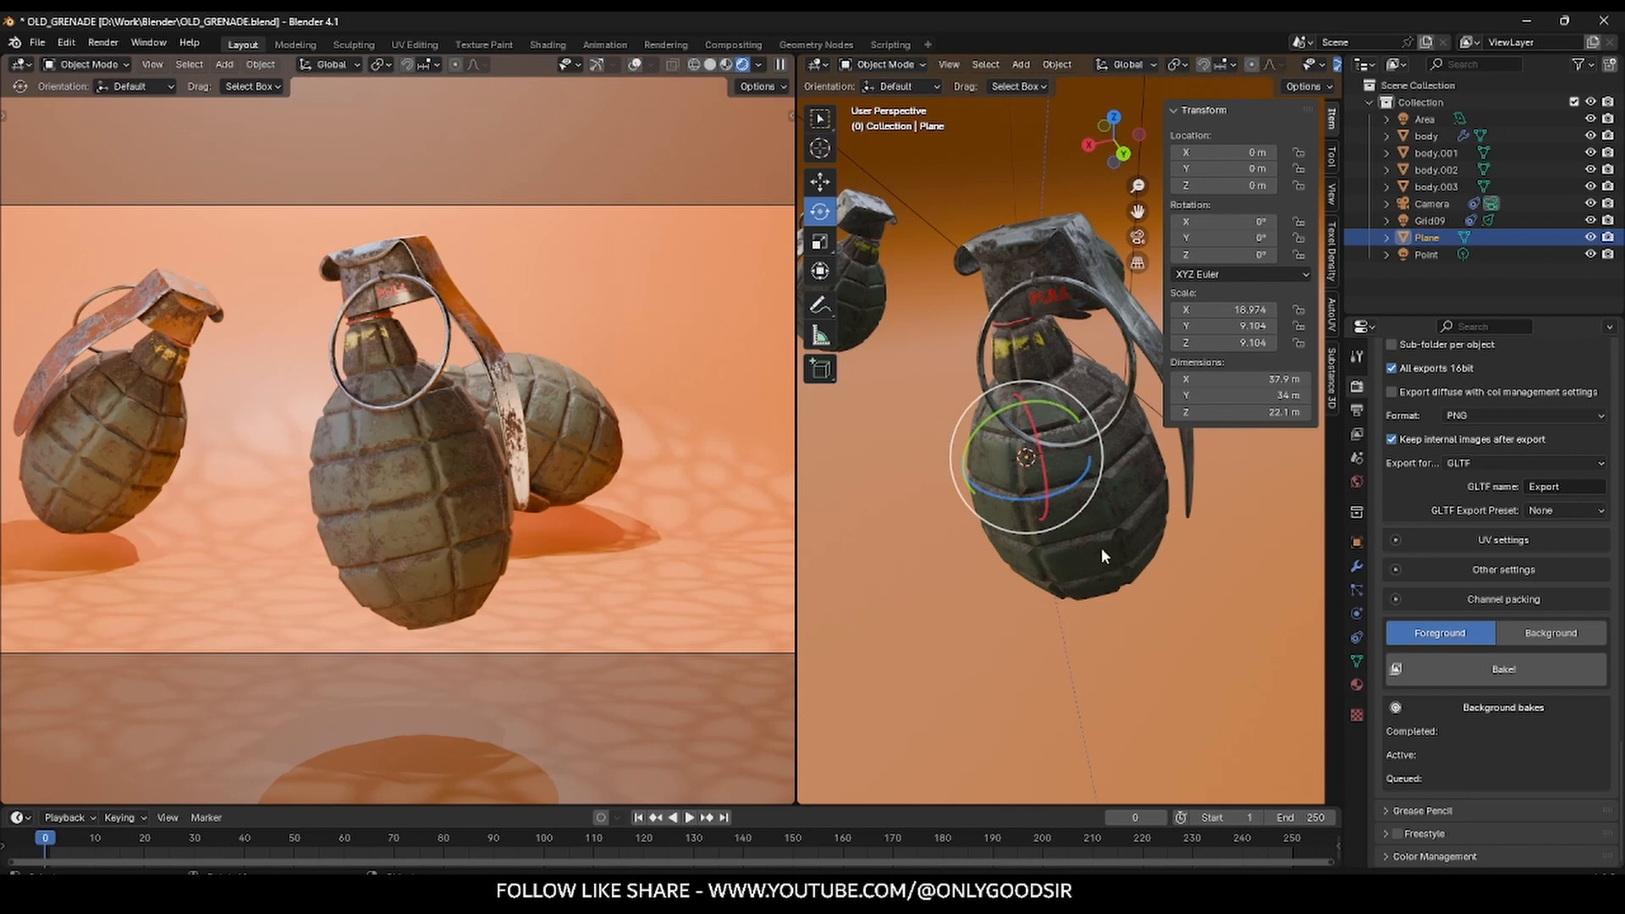
{"action": "middle_click_drag", "start_coordinate": [1103, 553], "coordinate": [1100, 519]}
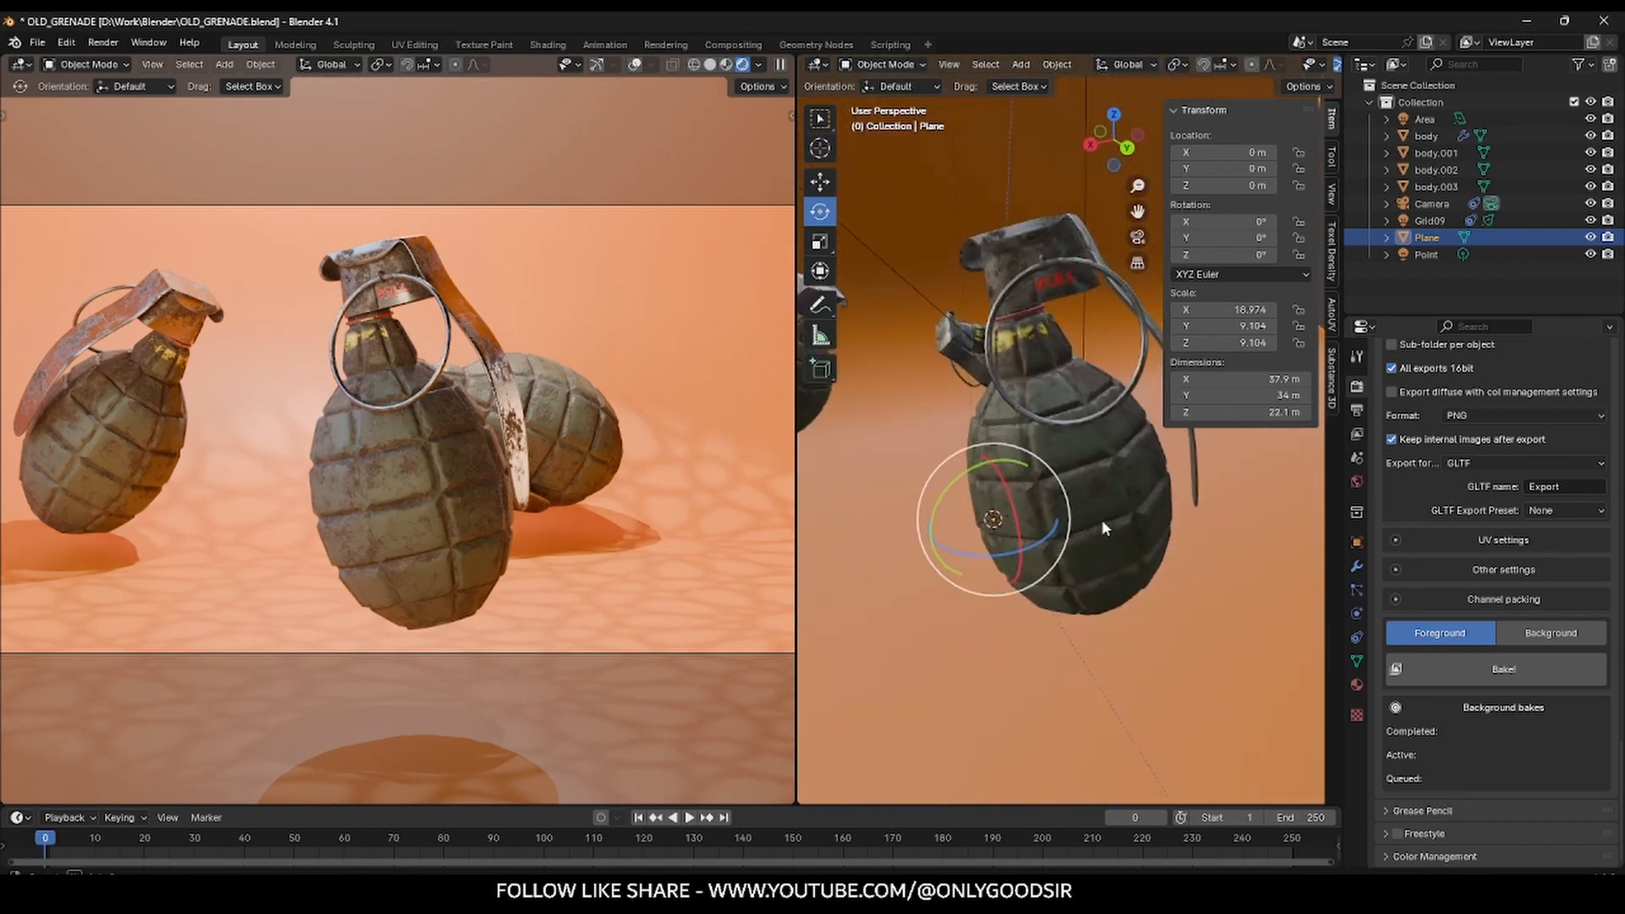
{"action": "left_click", "coordinate": [1100, 523]}
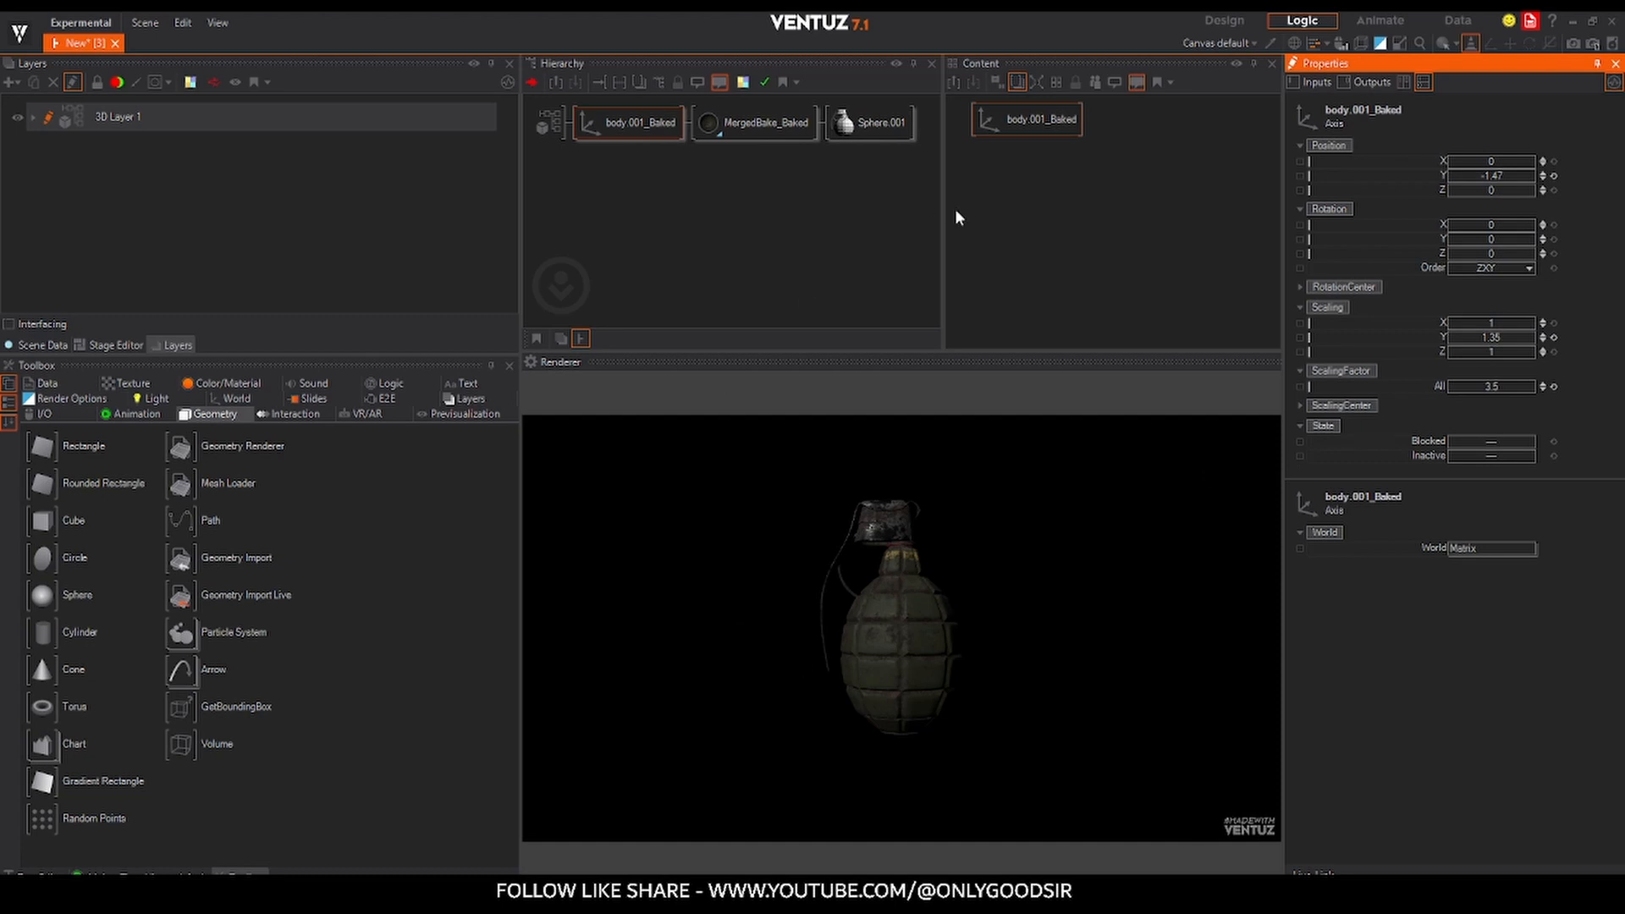
- Switch to Ventuz and set the 3D Layer 1 root's rendering engine to High Dynamic Range
{"action": "left_click", "coordinate": [546, 124]}
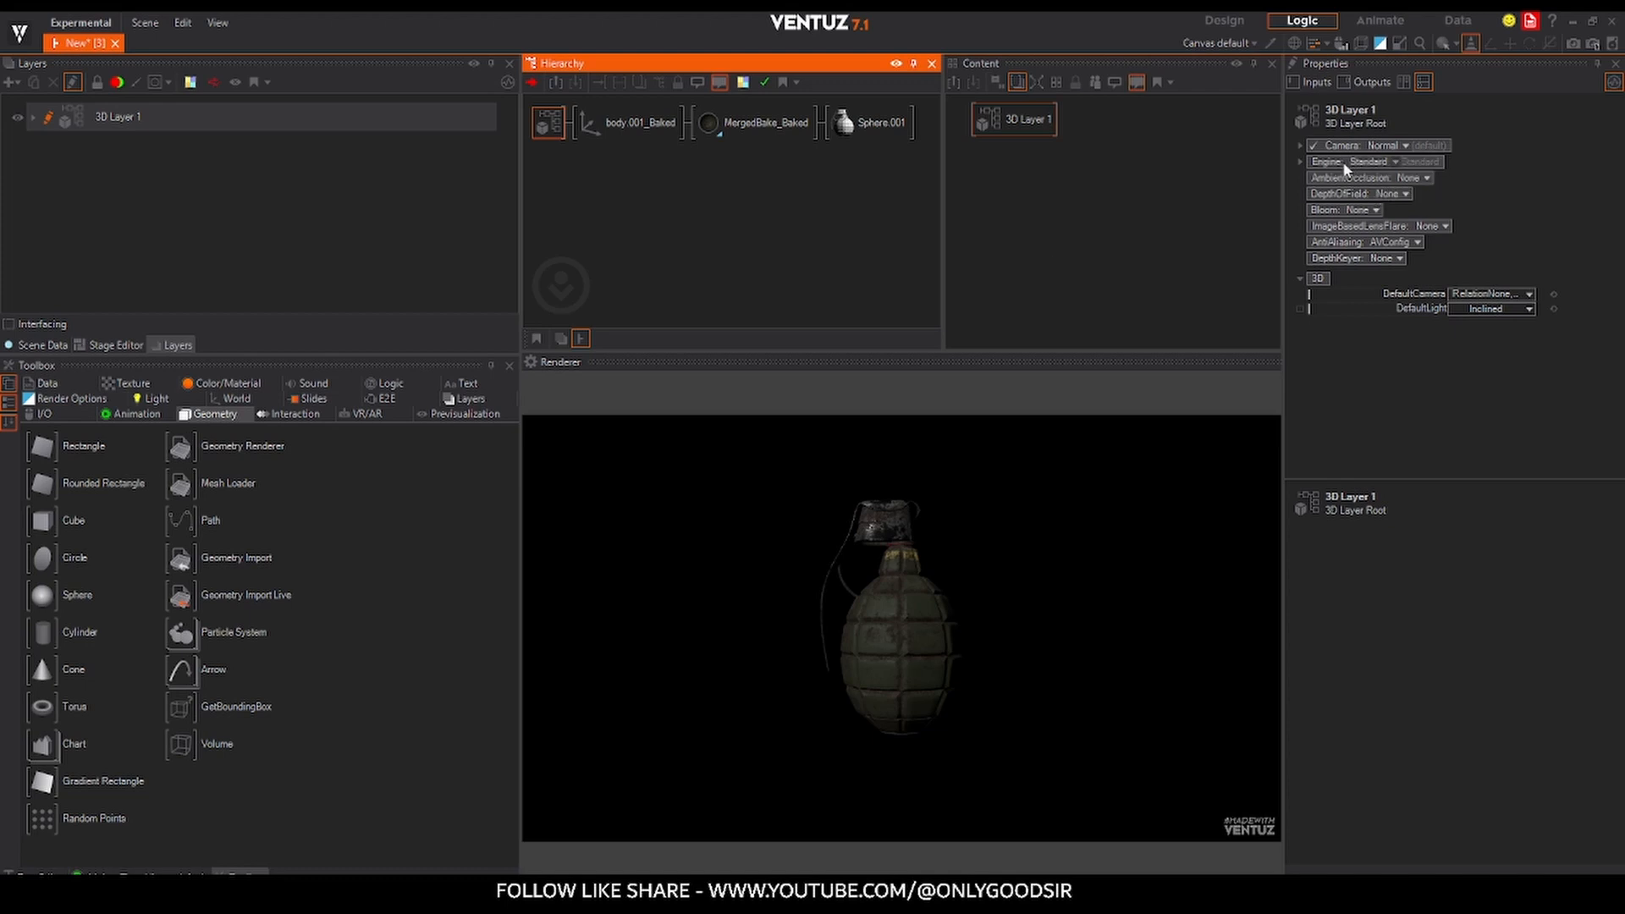
{"action": "left_click", "coordinate": [1369, 163]}
{"action": "left_click", "coordinate": [1337, 197]}
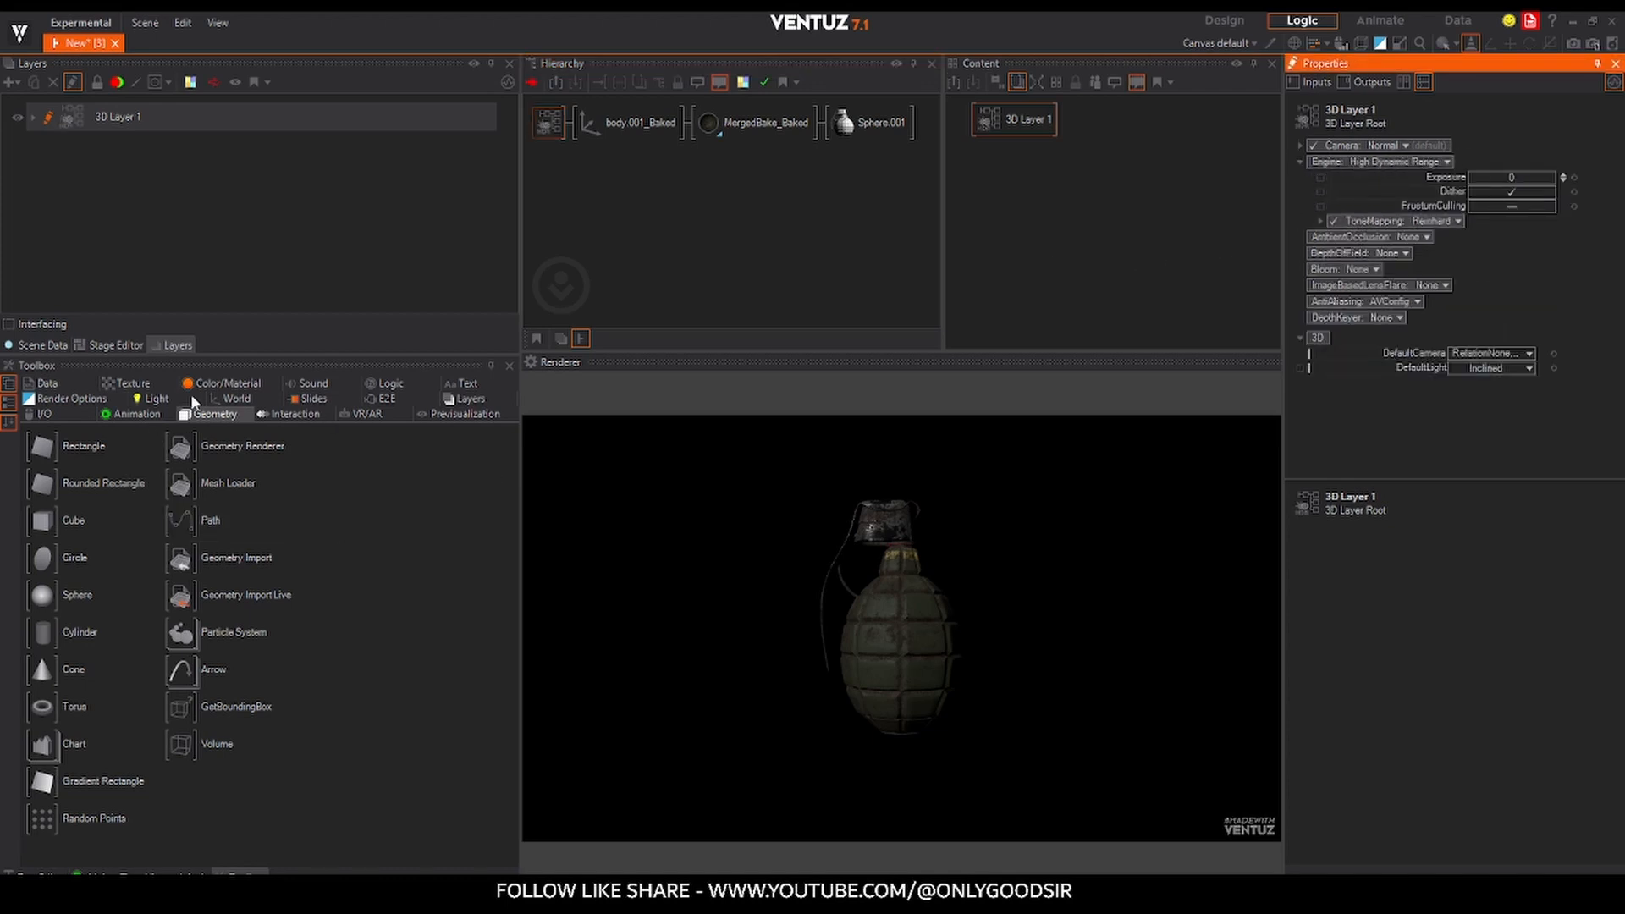
- Insert a SkyBoxStudio PBR skybox before the body.001_Baked axis, with SkyboxEnable switched off and its rotation adjusted
{"action": "left_click", "coordinate": [215, 385]}
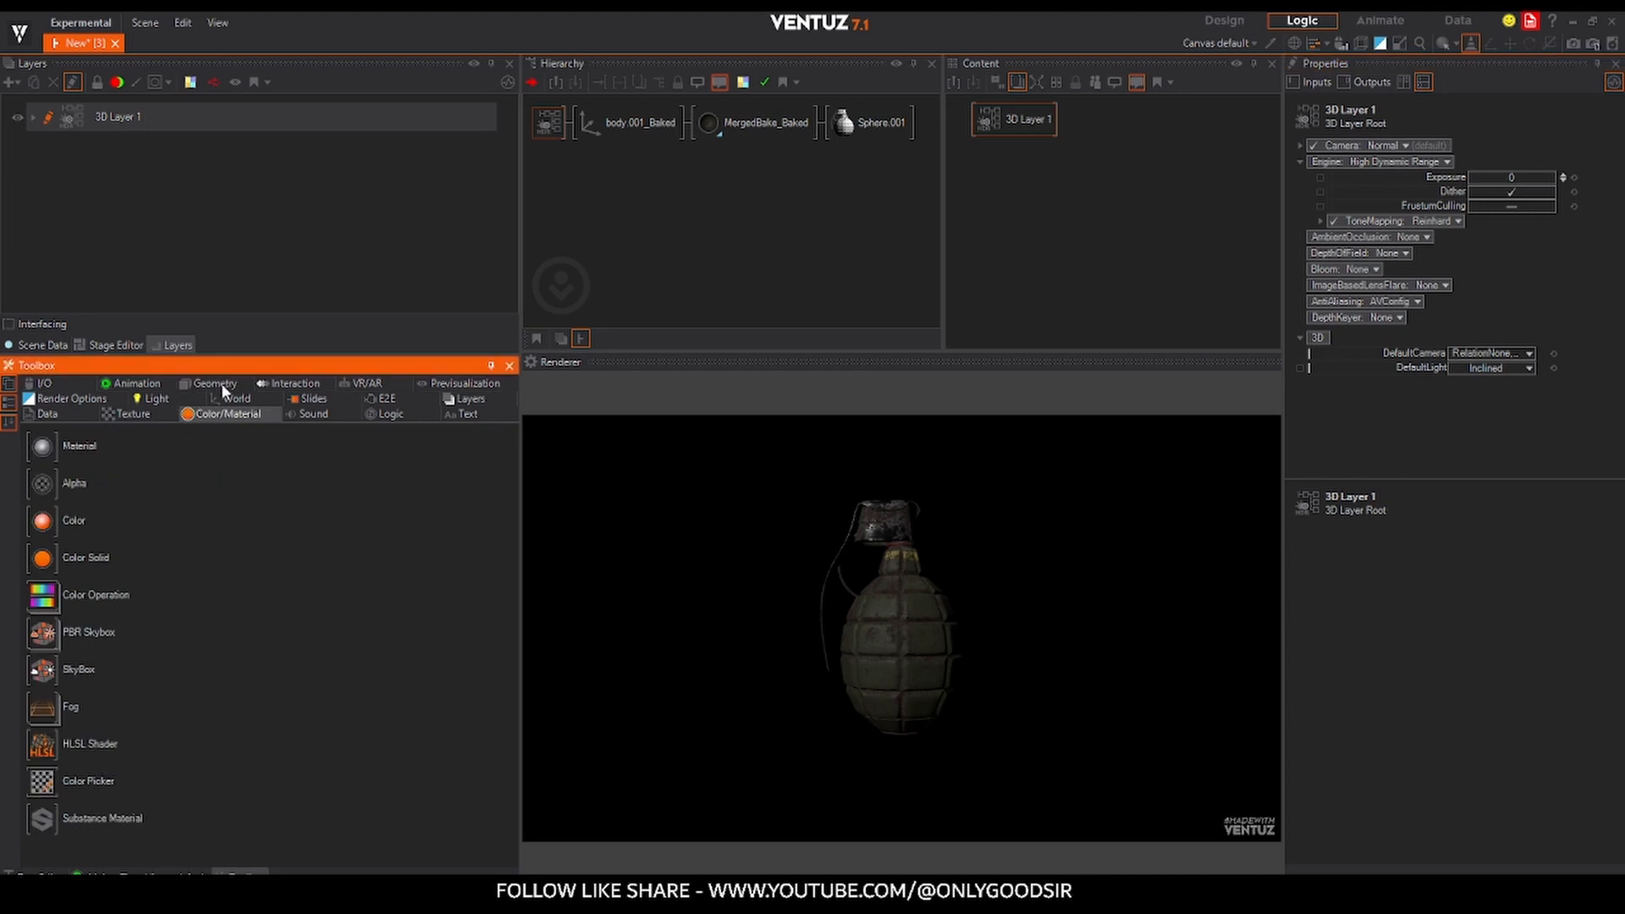
{"action": "left_click", "coordinate": [45, 643]}
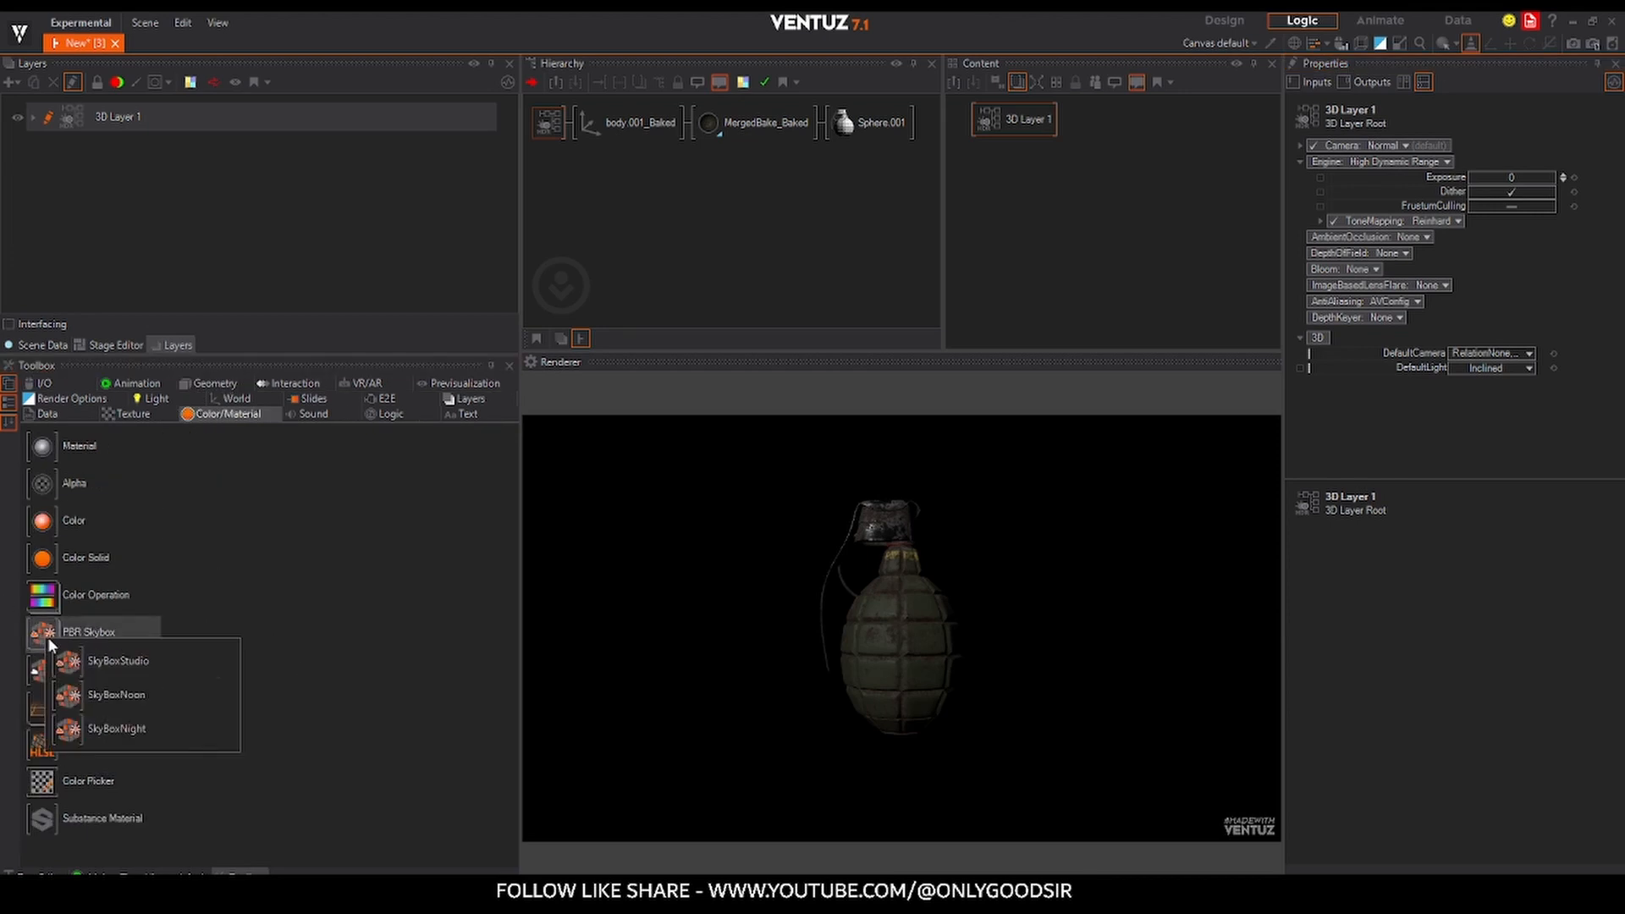
{"action": "left_click_drag", "start_coordinate": [111, 661], "coordinate": [590, 124]}
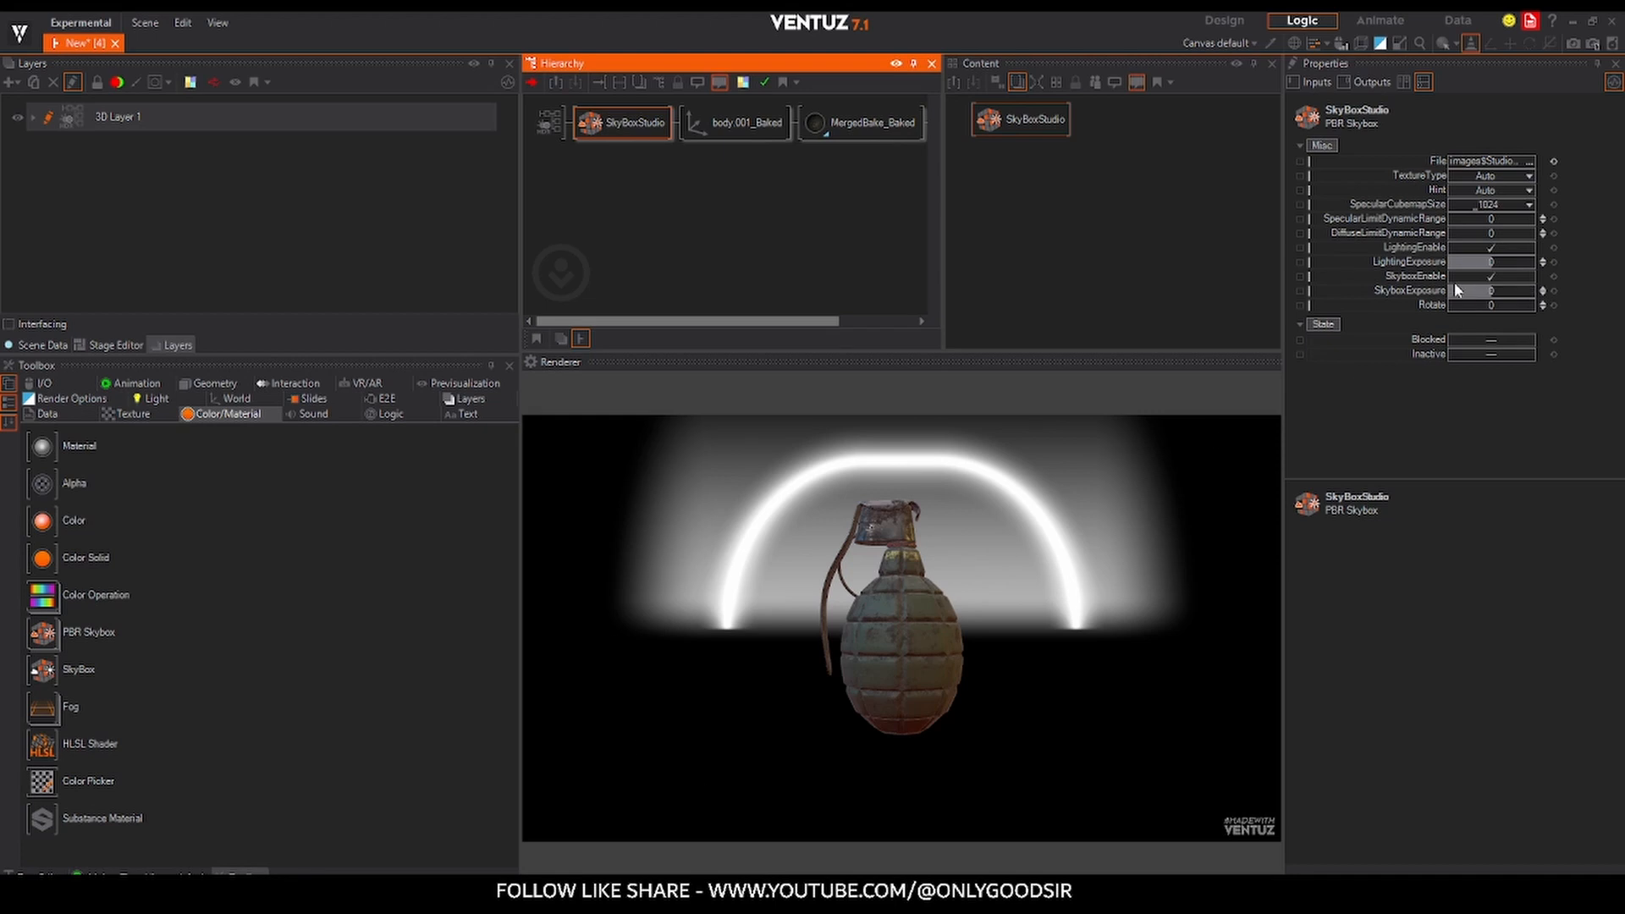
{"action": "left_click", "coordinate": [1491, 278]}
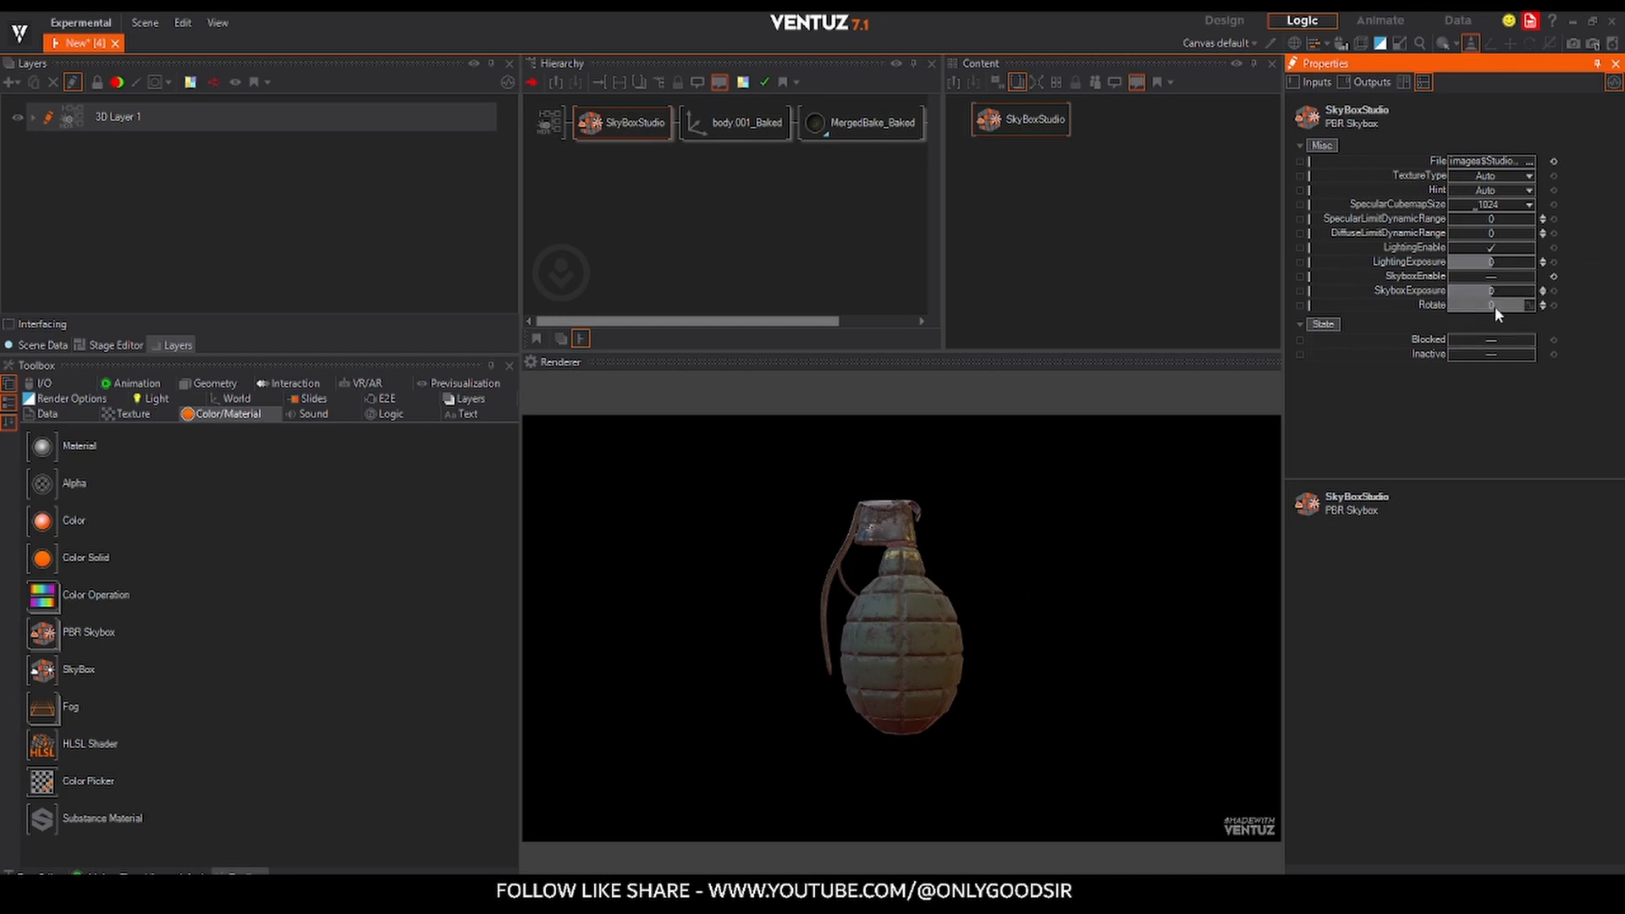
{"action": "left_click_drag", "start_coordinate": [1495, 307], "coordinate": [1291, 315]}
- Set the body.001_Baked axis's Y rotation to -166
{"action": "left_click", "coordinate": [698, 134]}
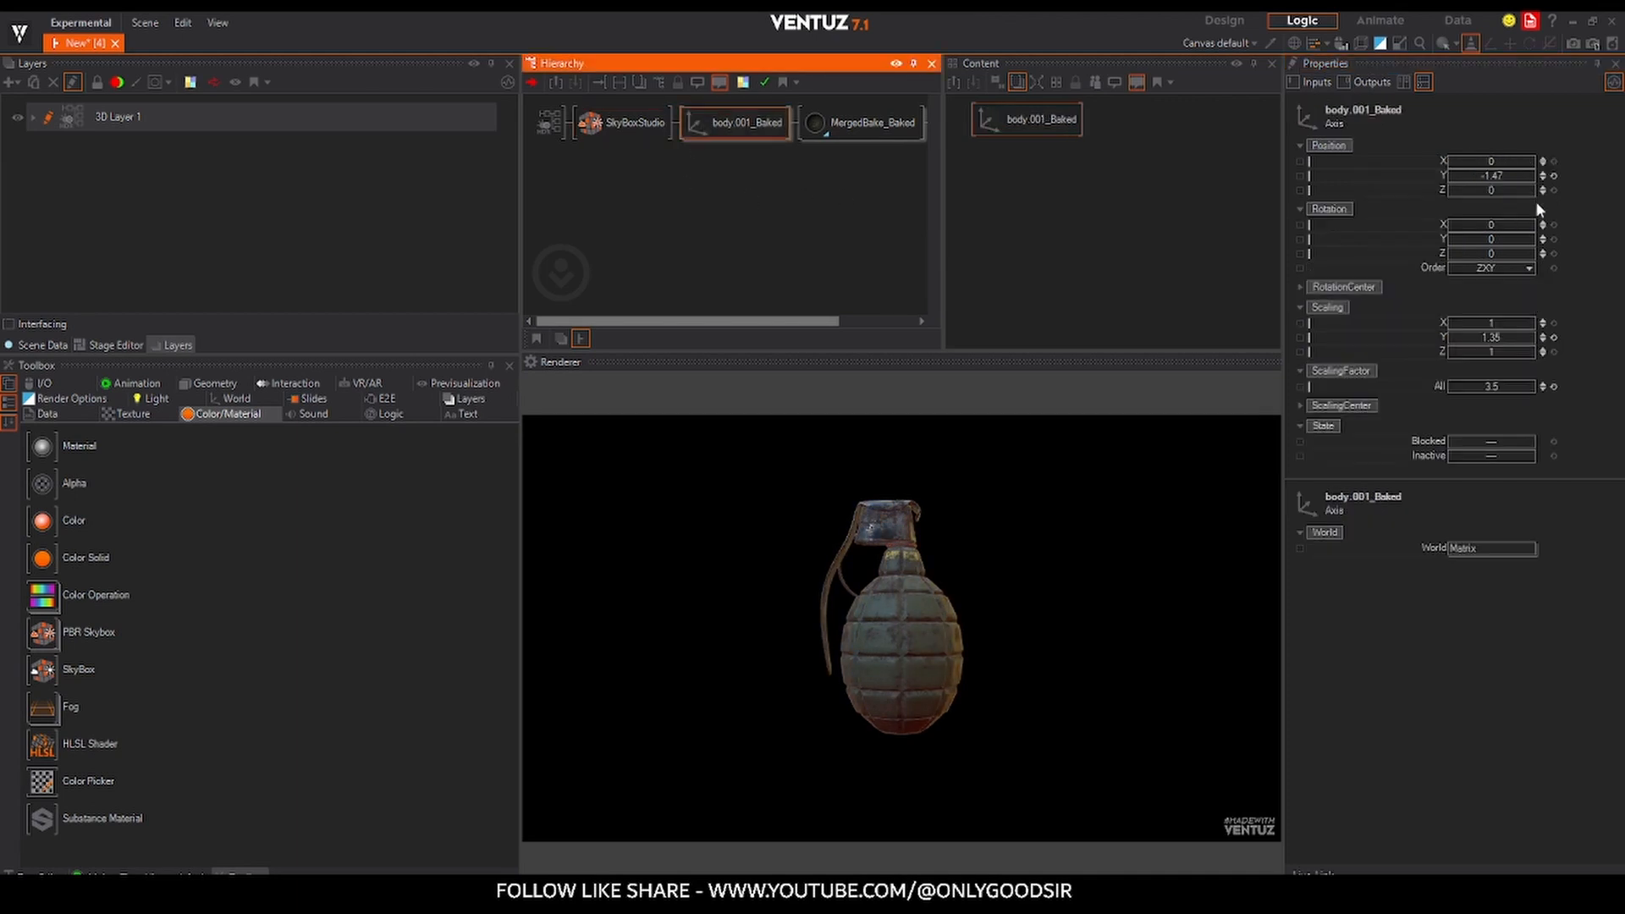
{"action": "mouse_move", "coordinate": [1511, 239]}
{"action": "left_mouse_down"}
{"action": "mouse_move", "coordinate": [1447, 245]}
{"action": "mouse_move", "coordinate": [1490, 245]}
{"action": "left_mouse_up"}
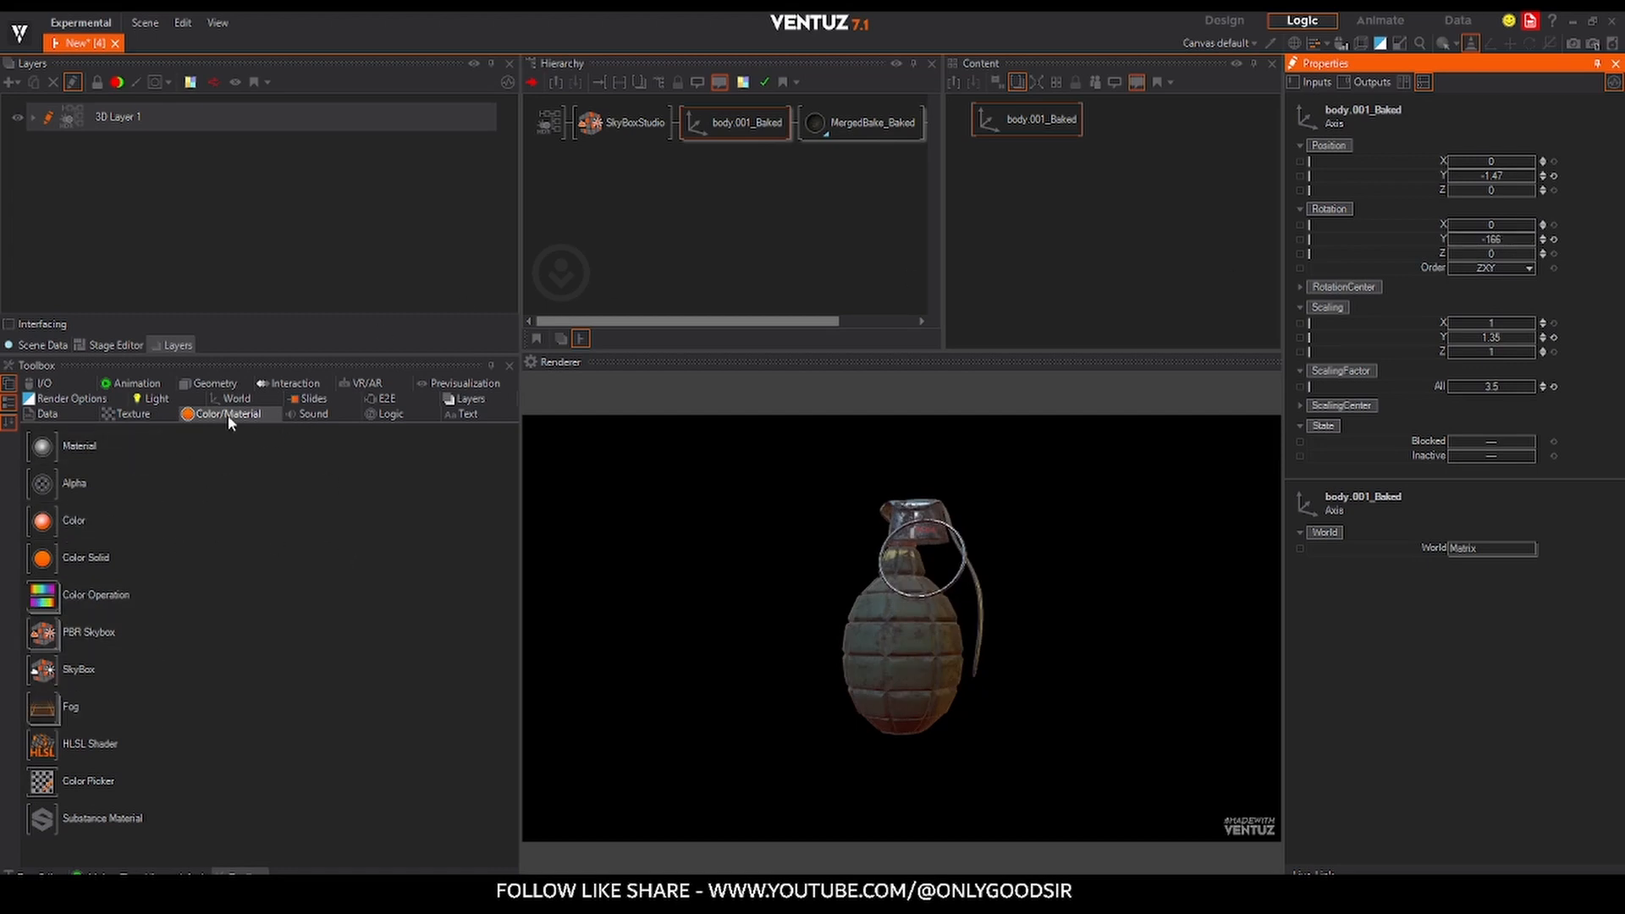
- Insert a PBR Directional light between the skybox and the body.001_Baked axis and set its shadow to Shadow Map
{"action": "left_click", "coordinate": [153, 401]}
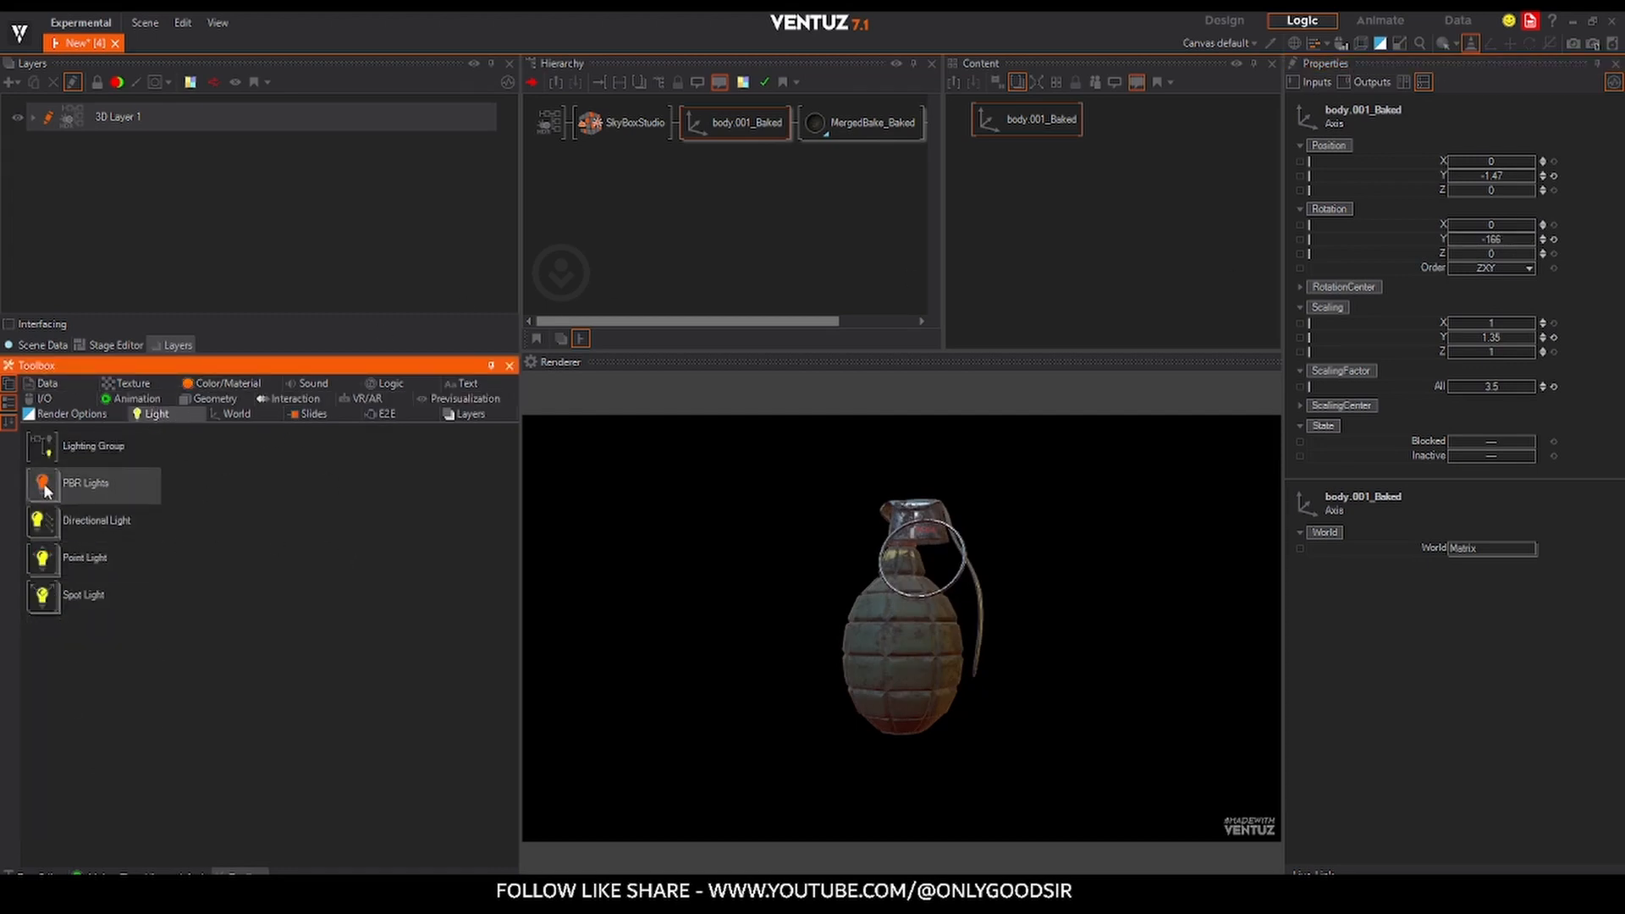
{"action": "mouse_move", "coordinate": [46, 494]}
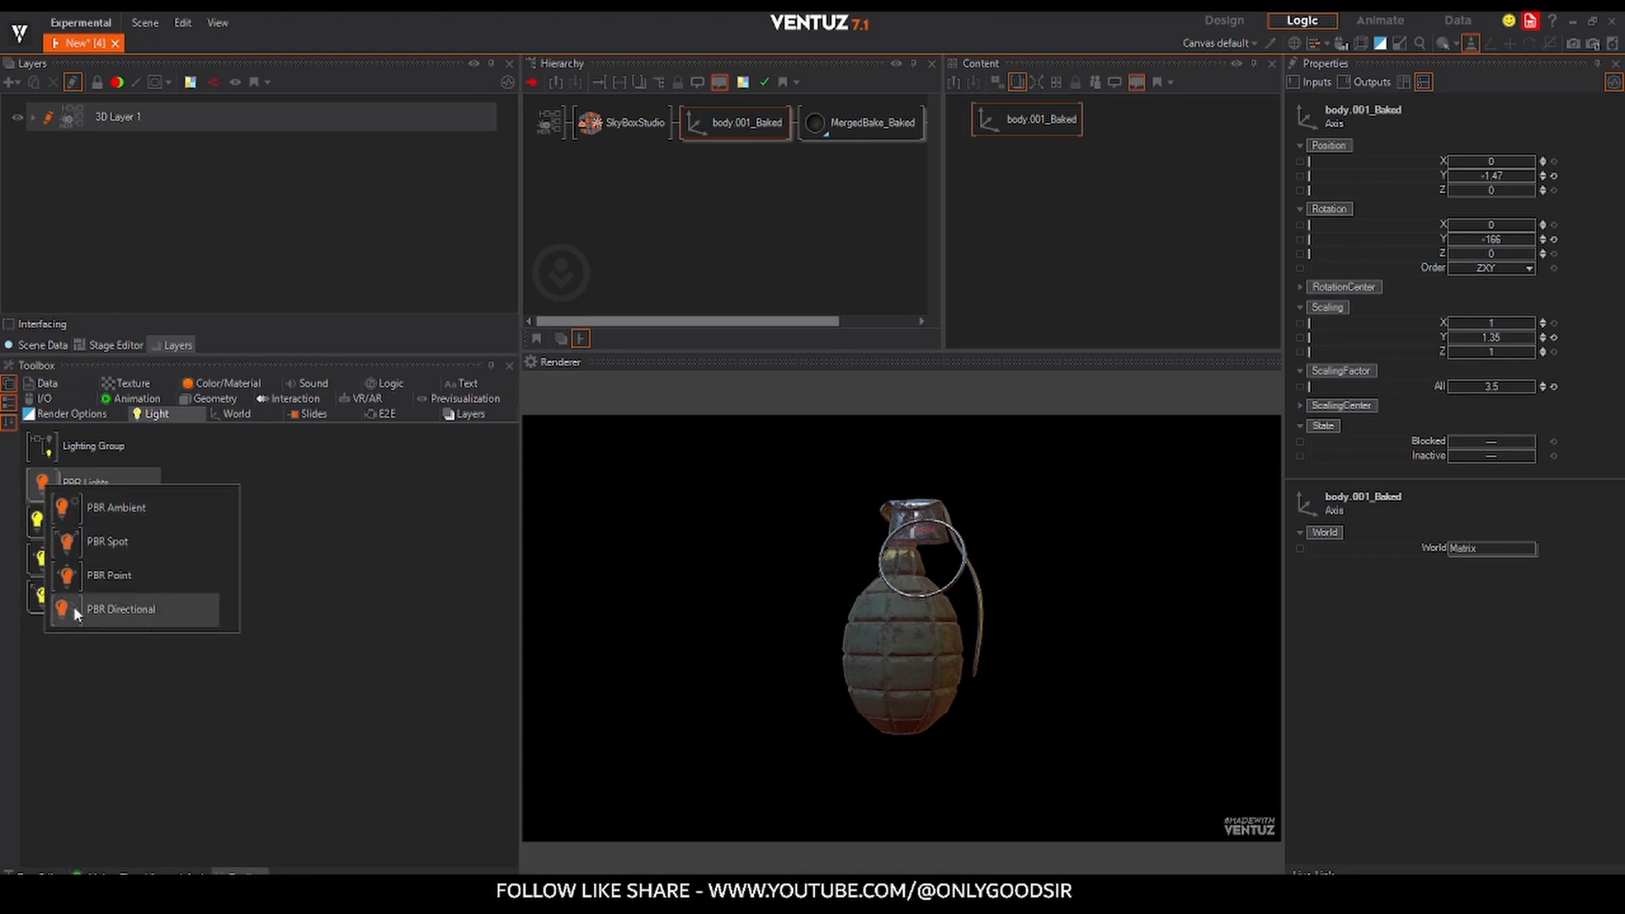
{"action": "left_click_drag", "start_coordinate": [68, 618], "coordinate": [690, 125]}
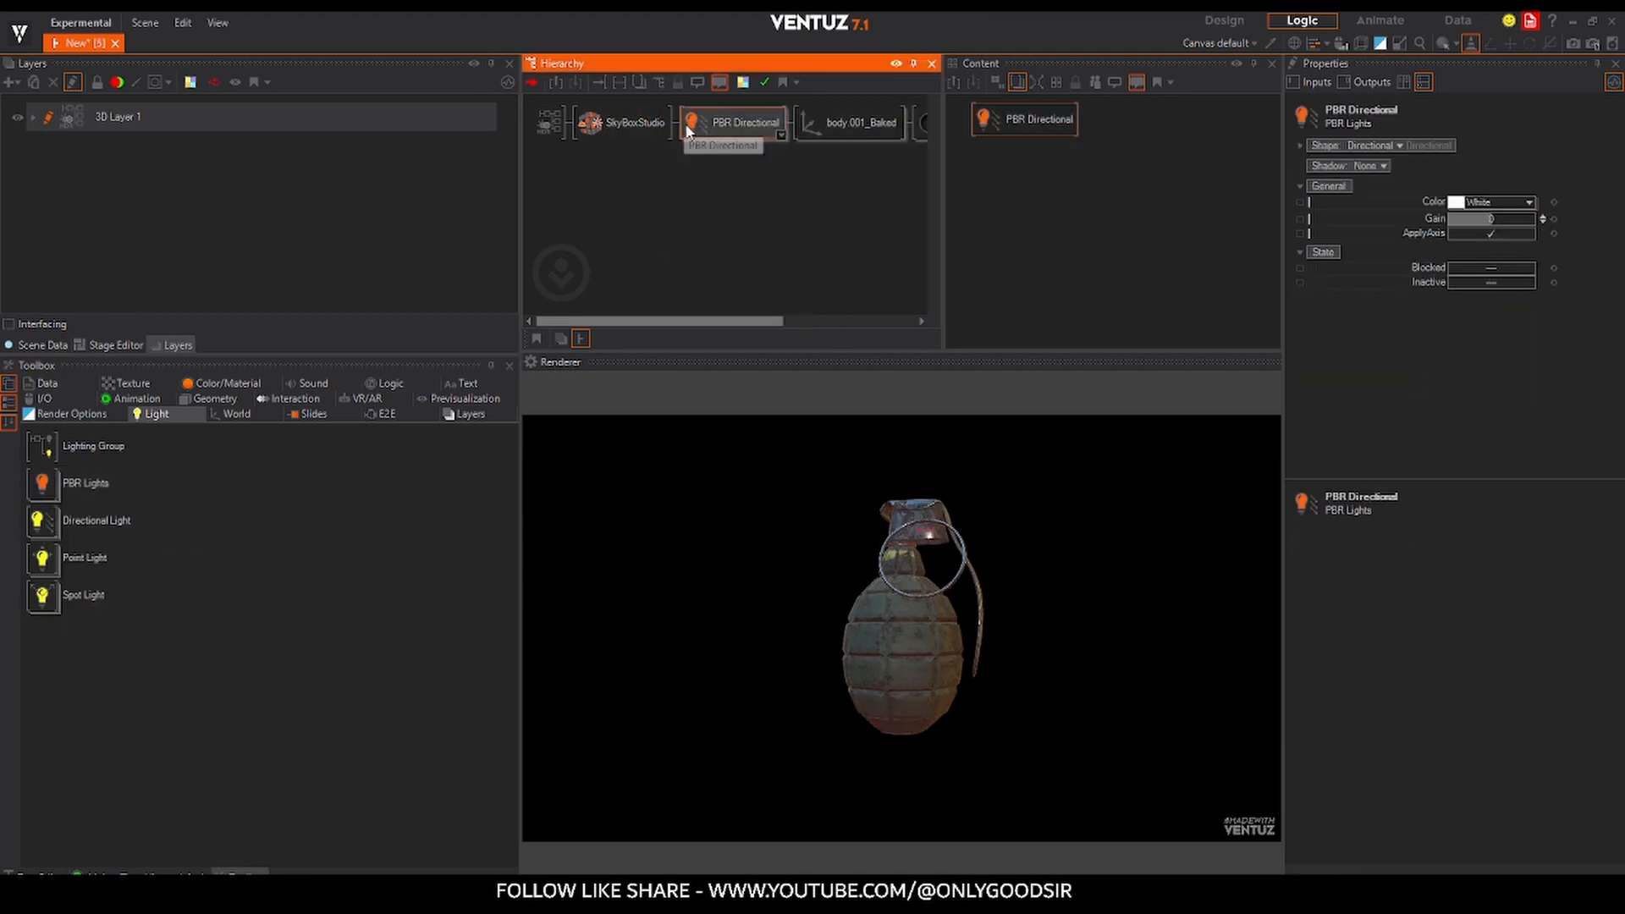
{"action": "left_click", "coordinate": [1375, 165]}
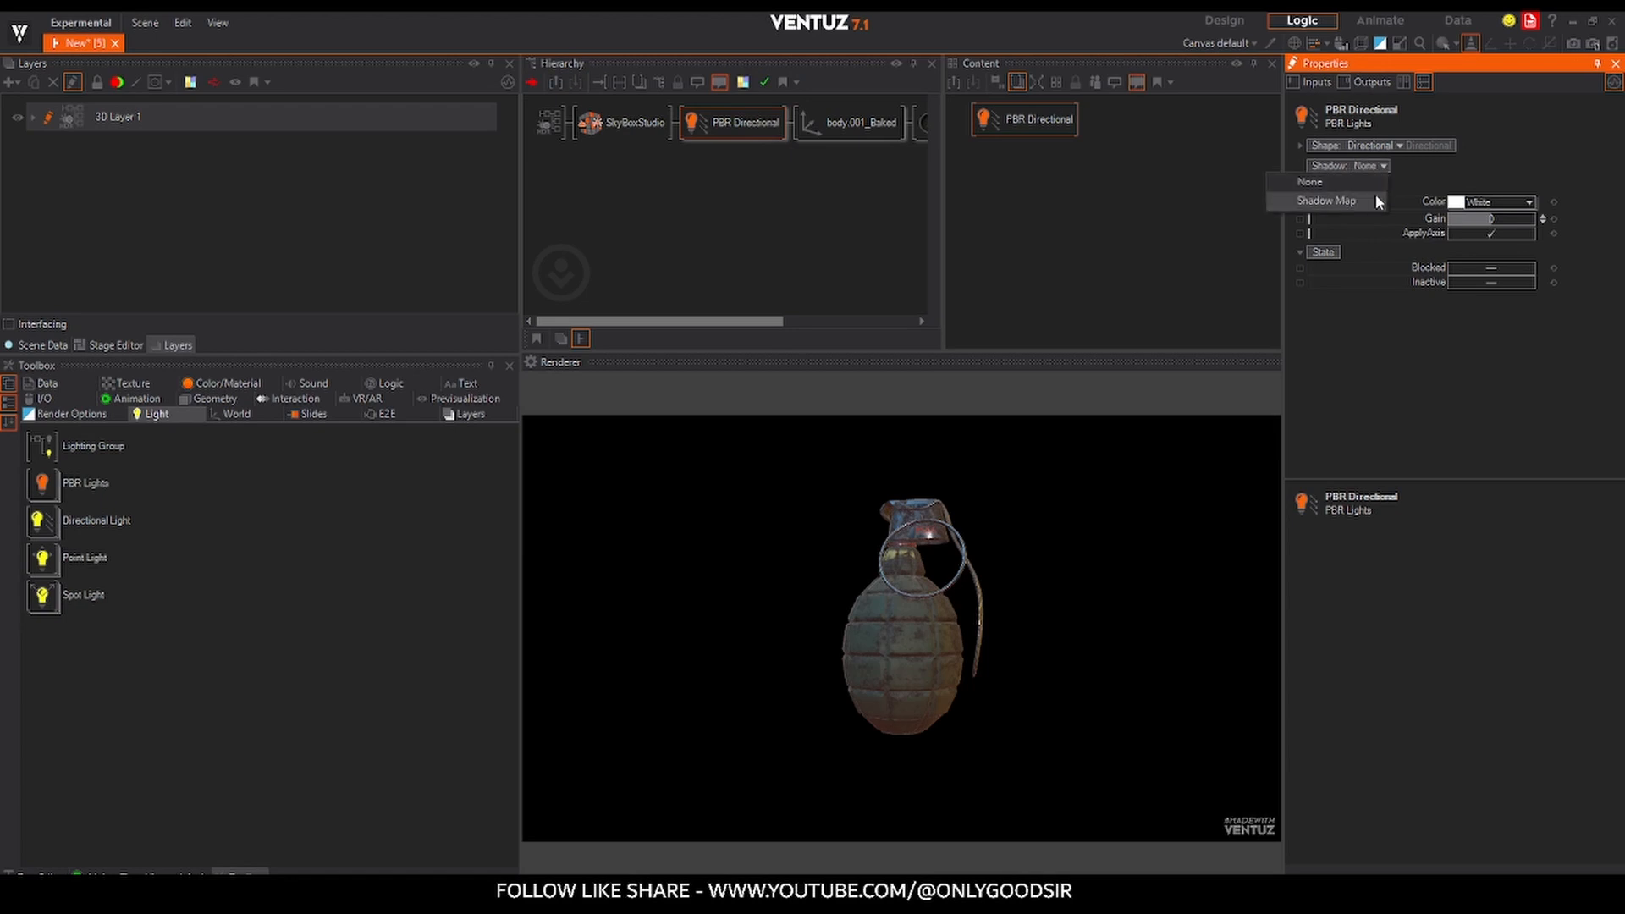
{"action": "left_click", "coordinate": [1374, 194]}
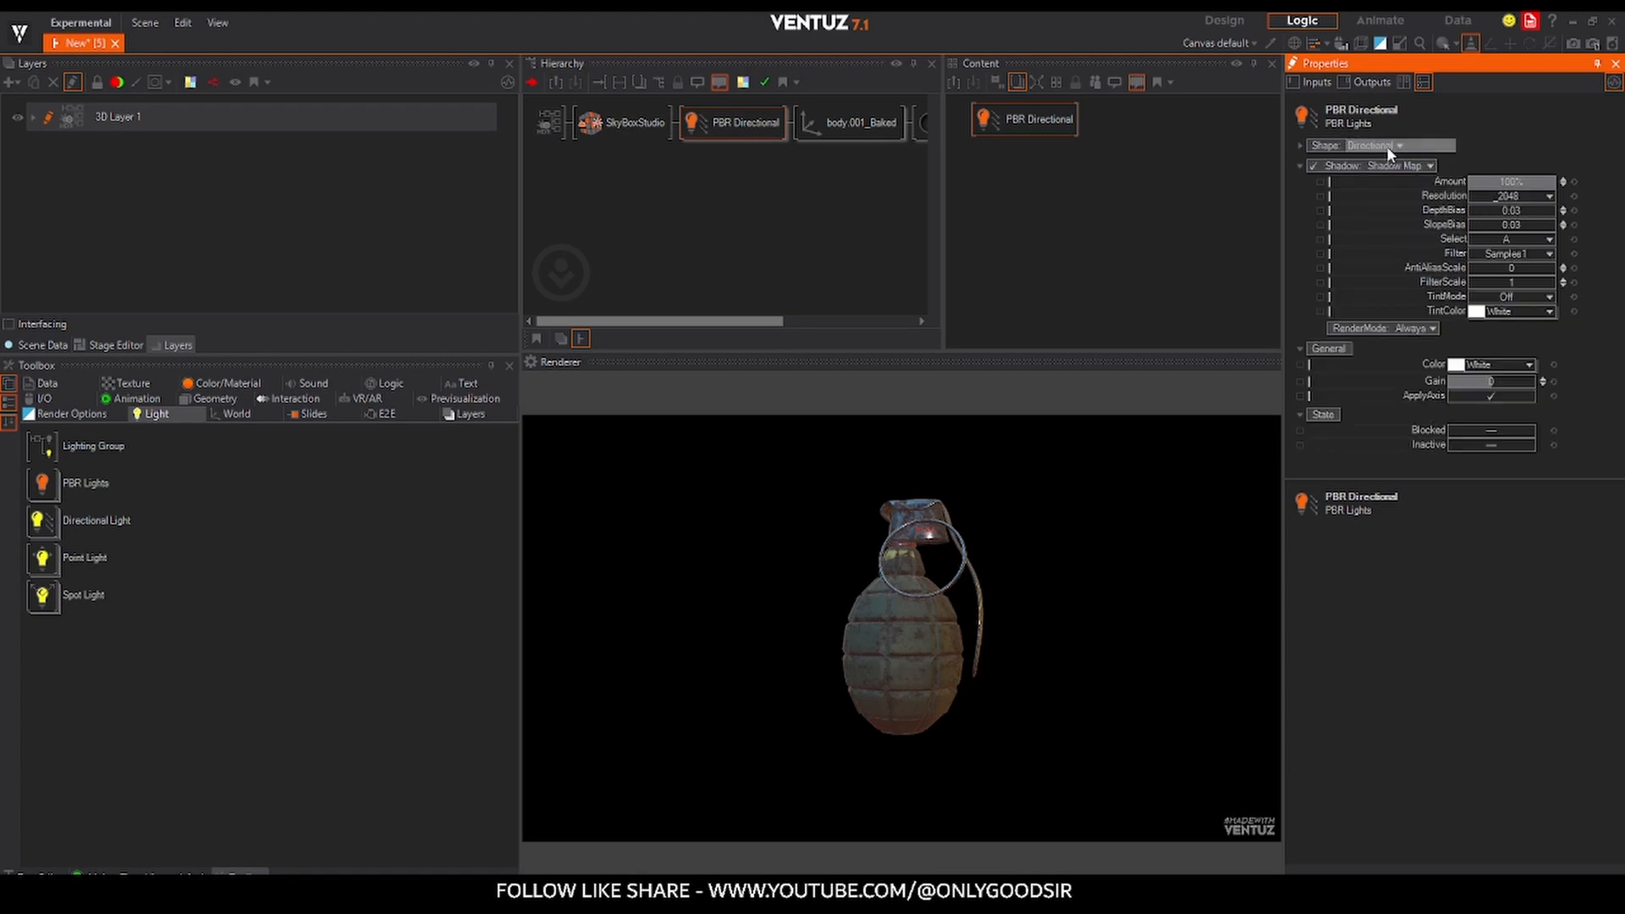
- Aim the PBR Directional light by setting its yaw to 303 and raising its pitch
{"action": "left_click", "coordinate": [1300, 146]}
{"action": "left_click_drag", "start_coordinate": [1481, 190], "coordinate": [1535, 157]}
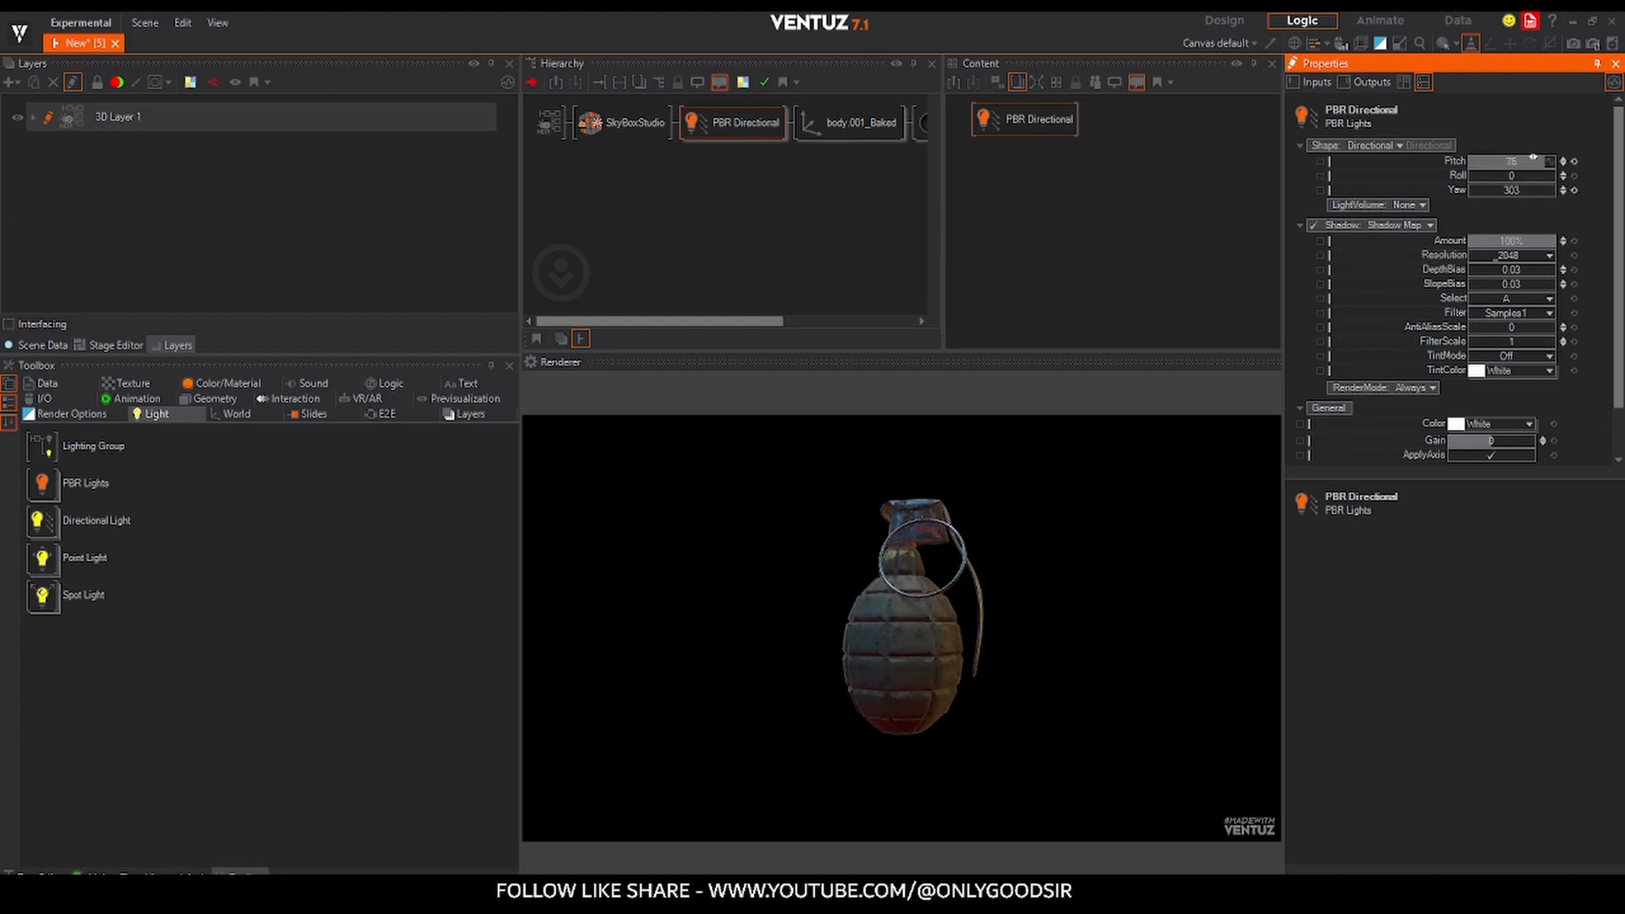
- Set the body.001_Baked axis's scaling factor to 3.77 and its rotation to X 12.7, Y -153, Z -14
{"action": "left_click", "coordinate": [806, 125]}
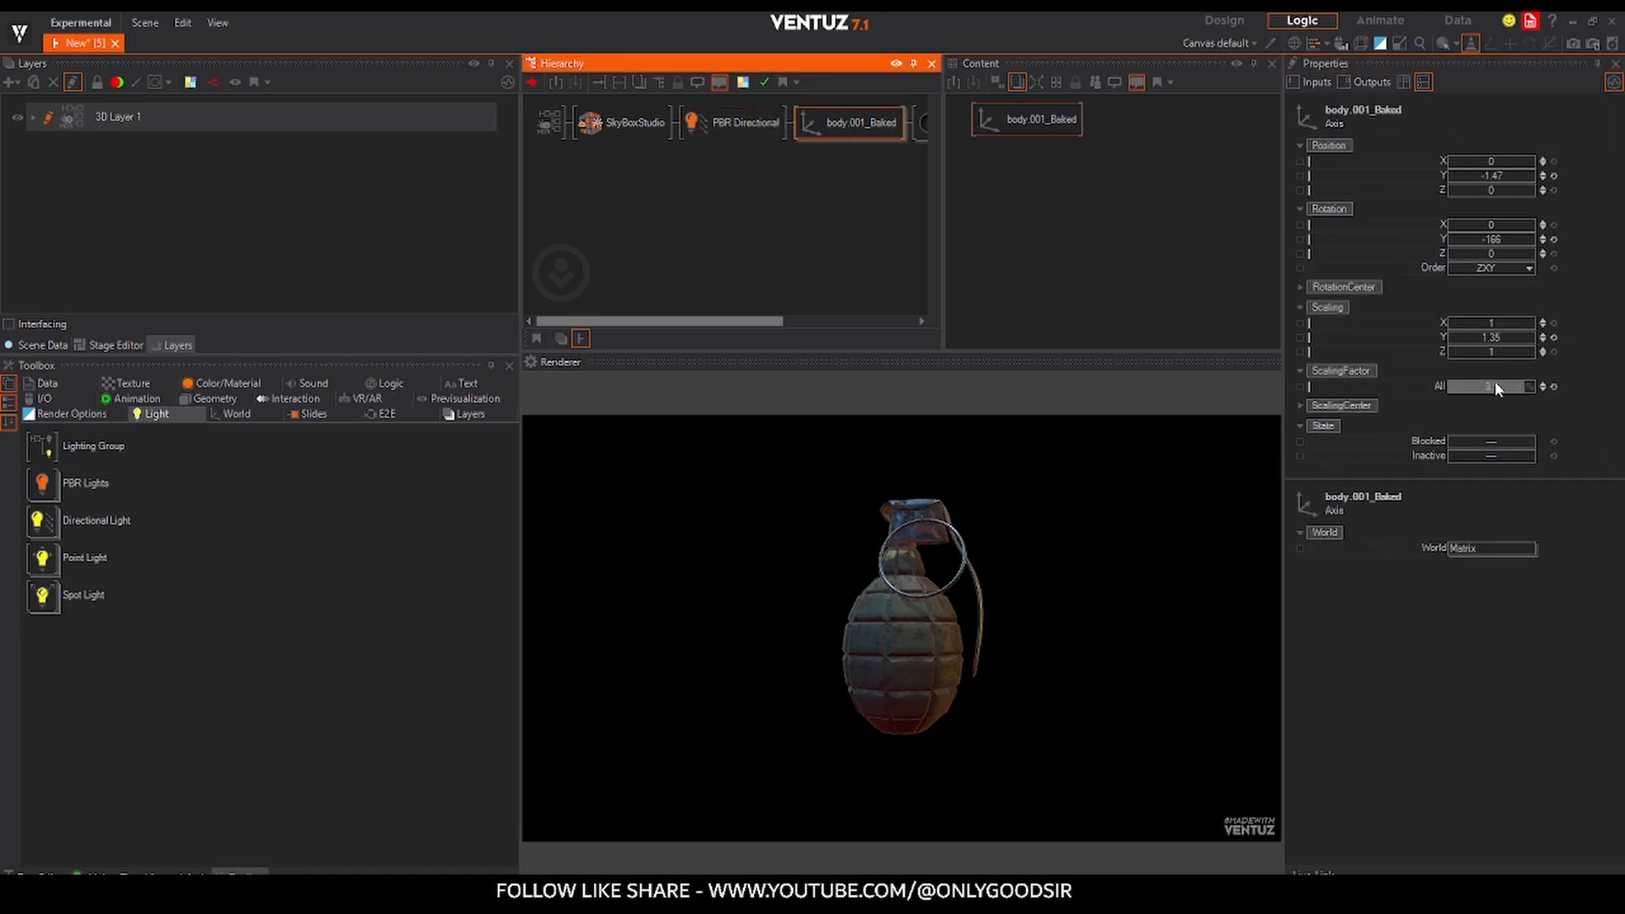
{"action": "mouse_move", "coordinate": [1497, 388]}
{"action": "left_mouse_down"}
{"action": "mouse_move", "coordinate": [1519, 388]}
{"action": "mouse_move", "coordinate": [1498, 388]}
{"action": "left_mouse_up"}
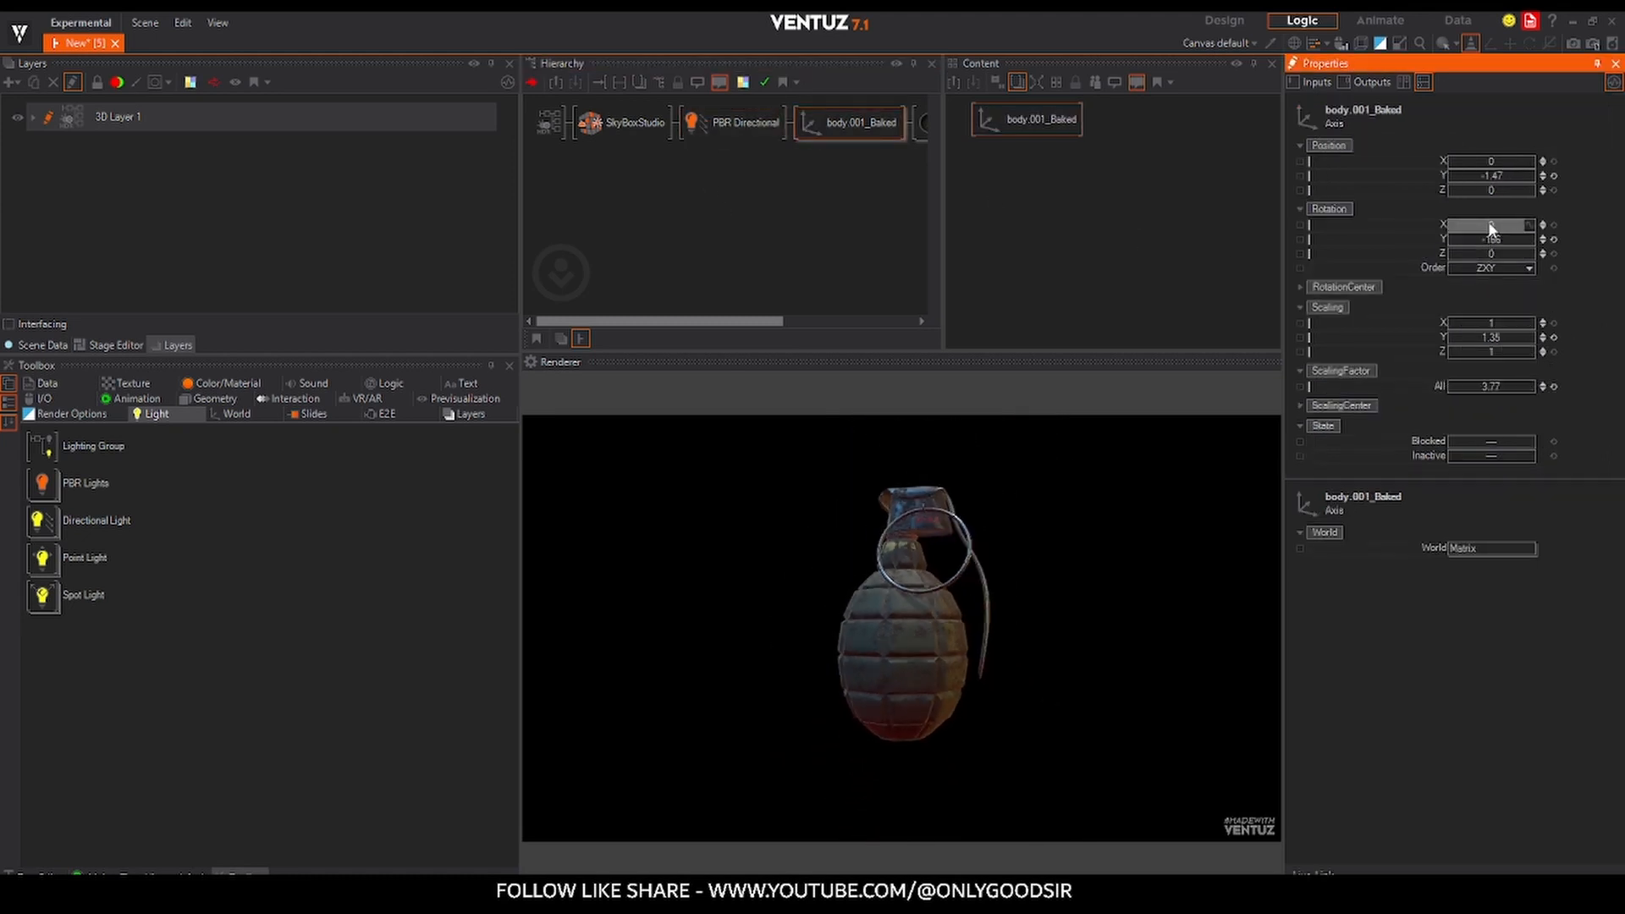
{"action": "left_click_drag", "start_coordinate": [1491, 229], "coordinate": [1458, 242]}
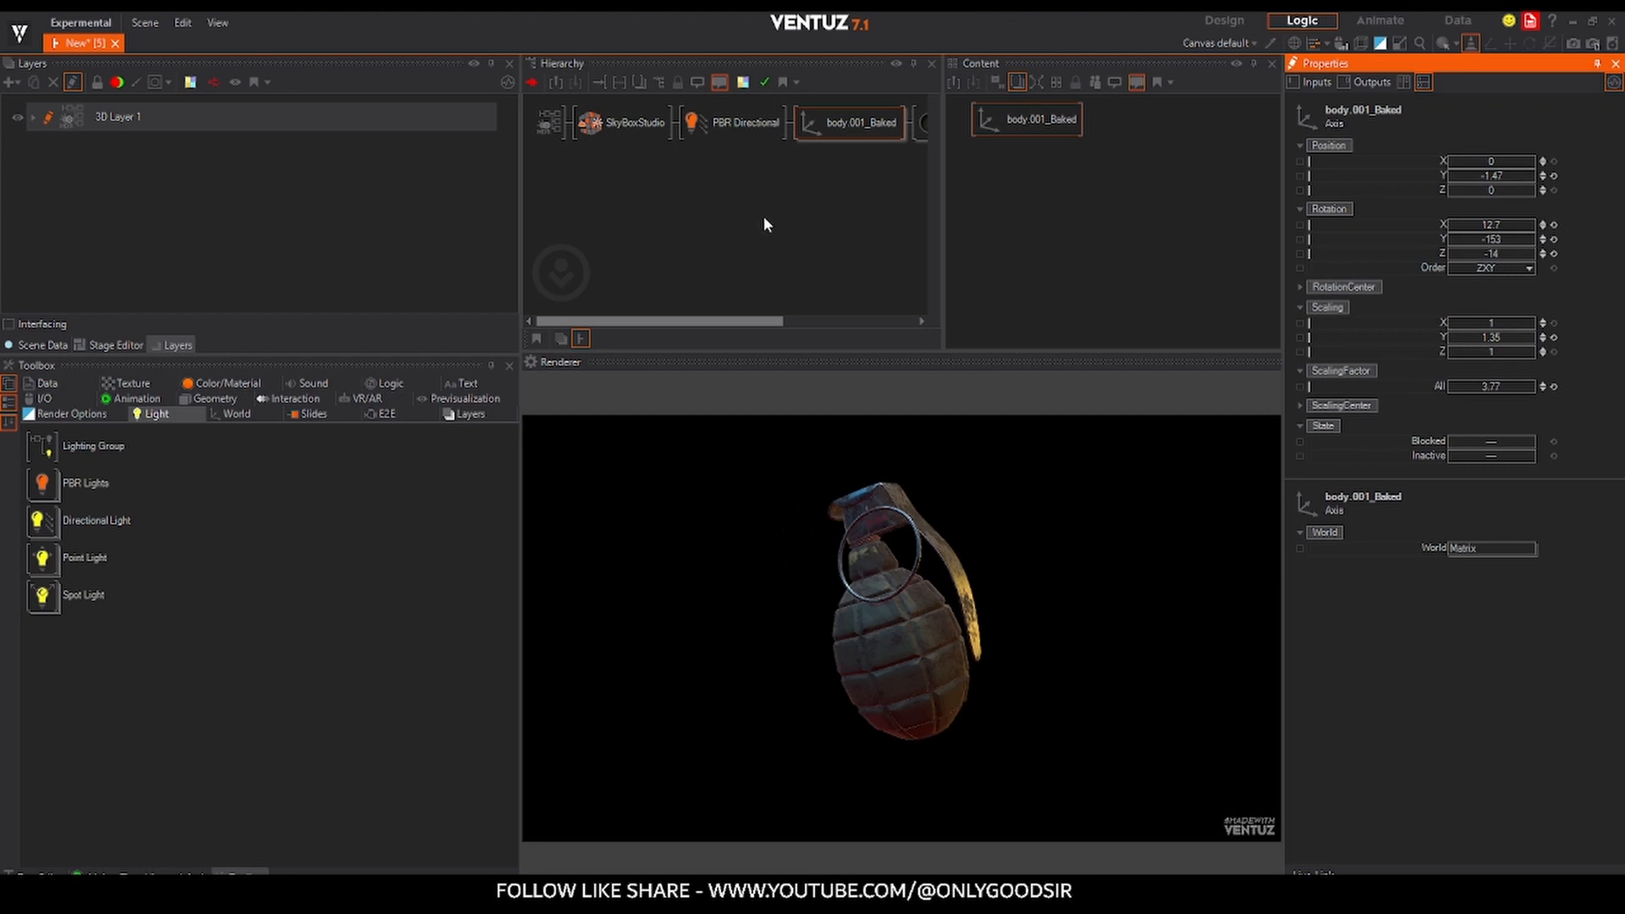
- View the baked MergedBake_Bake1_PBR_Diffuse texture from the export folder in the image viewer
{"action": "middle_click_drag", "start_coordinate": [764, 218], "coordinate": [914, 161]}
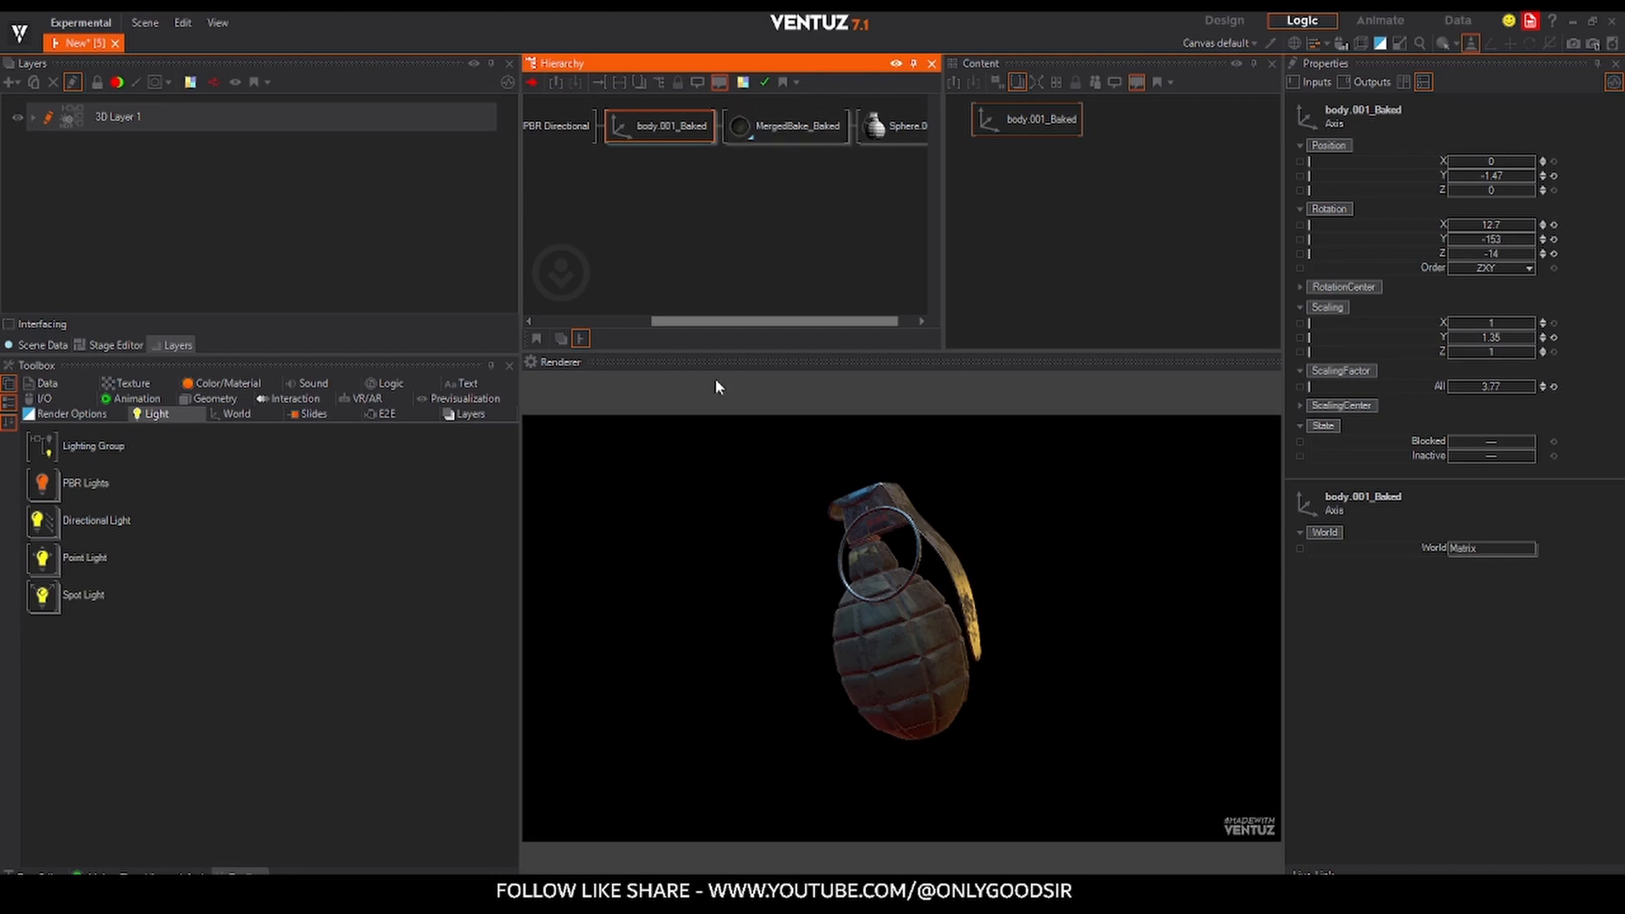
{"action": "left_click", "coordinate": [317, 890]}
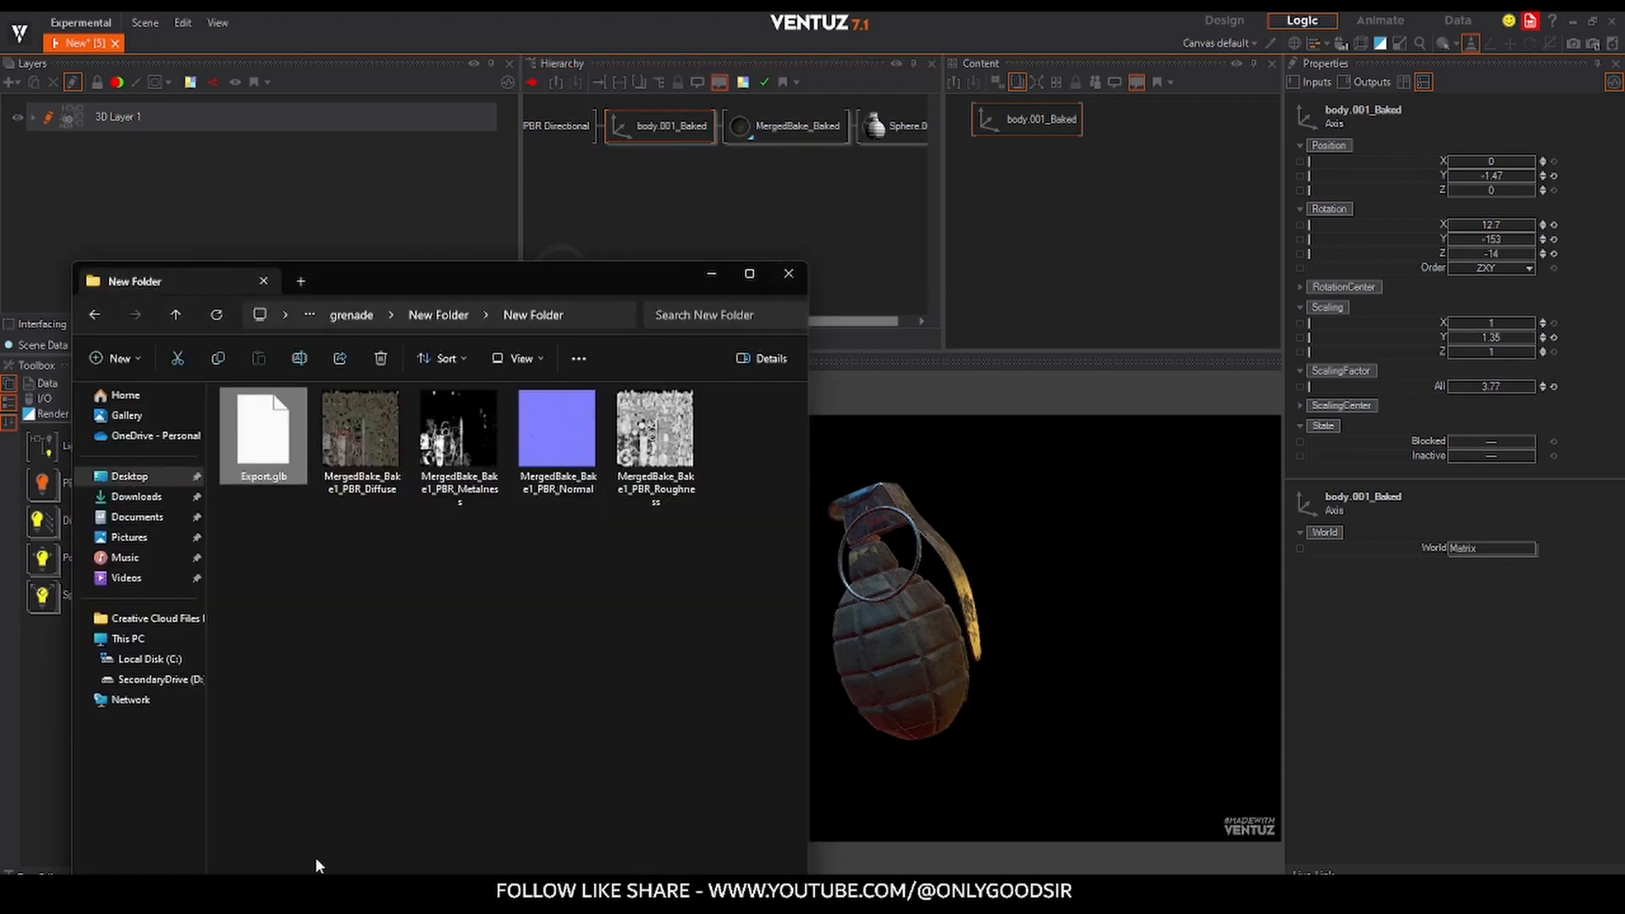
{"action": "double_click", "coordinate": [353, 470]}
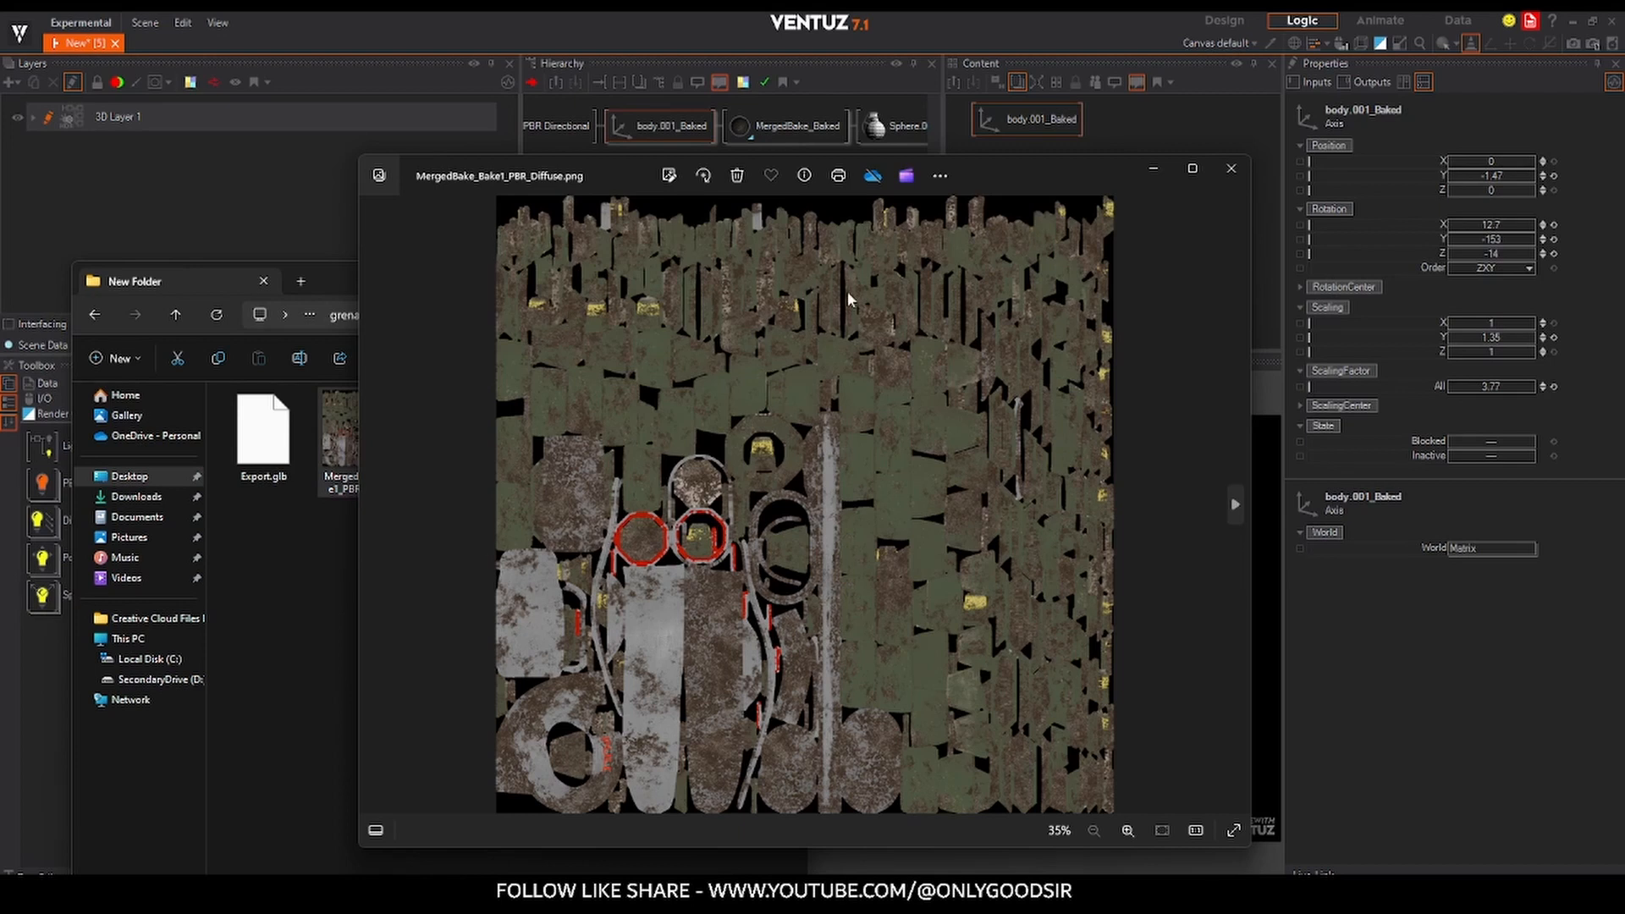
{"action": "left_click", "coordinate": [1231, 168]}
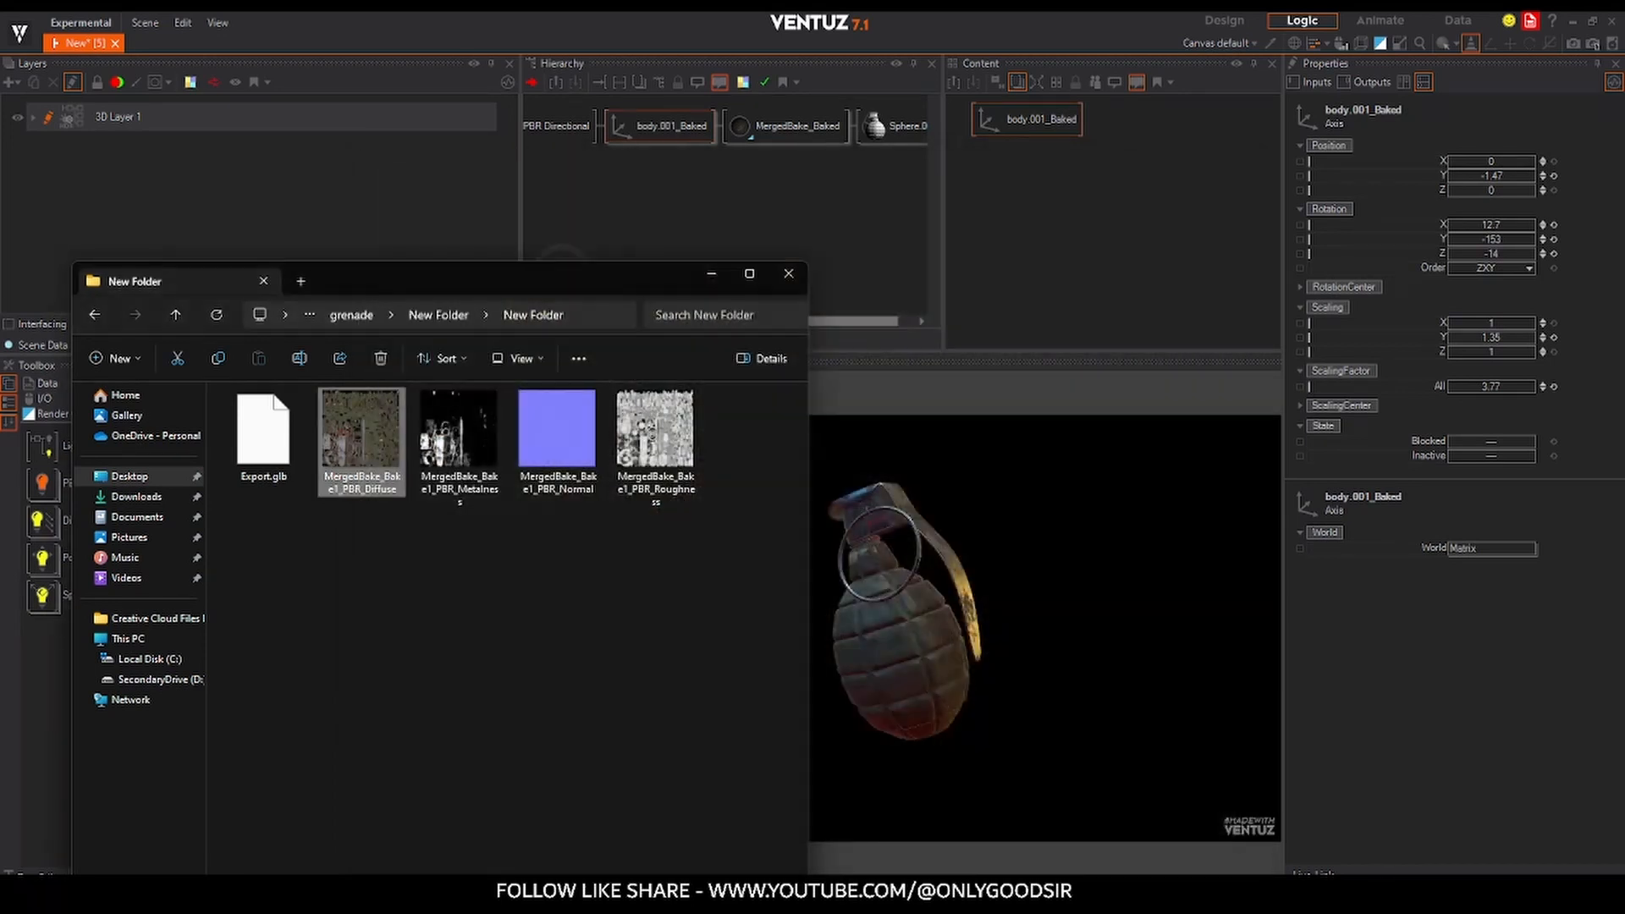
- Switch to Blender and examine the body.001 grenade's mesh in Edit Mode
{"action": "left_click", "coordinate": [435, 890]}
{"action": "right_click", "coordinate": [1077, 454]}
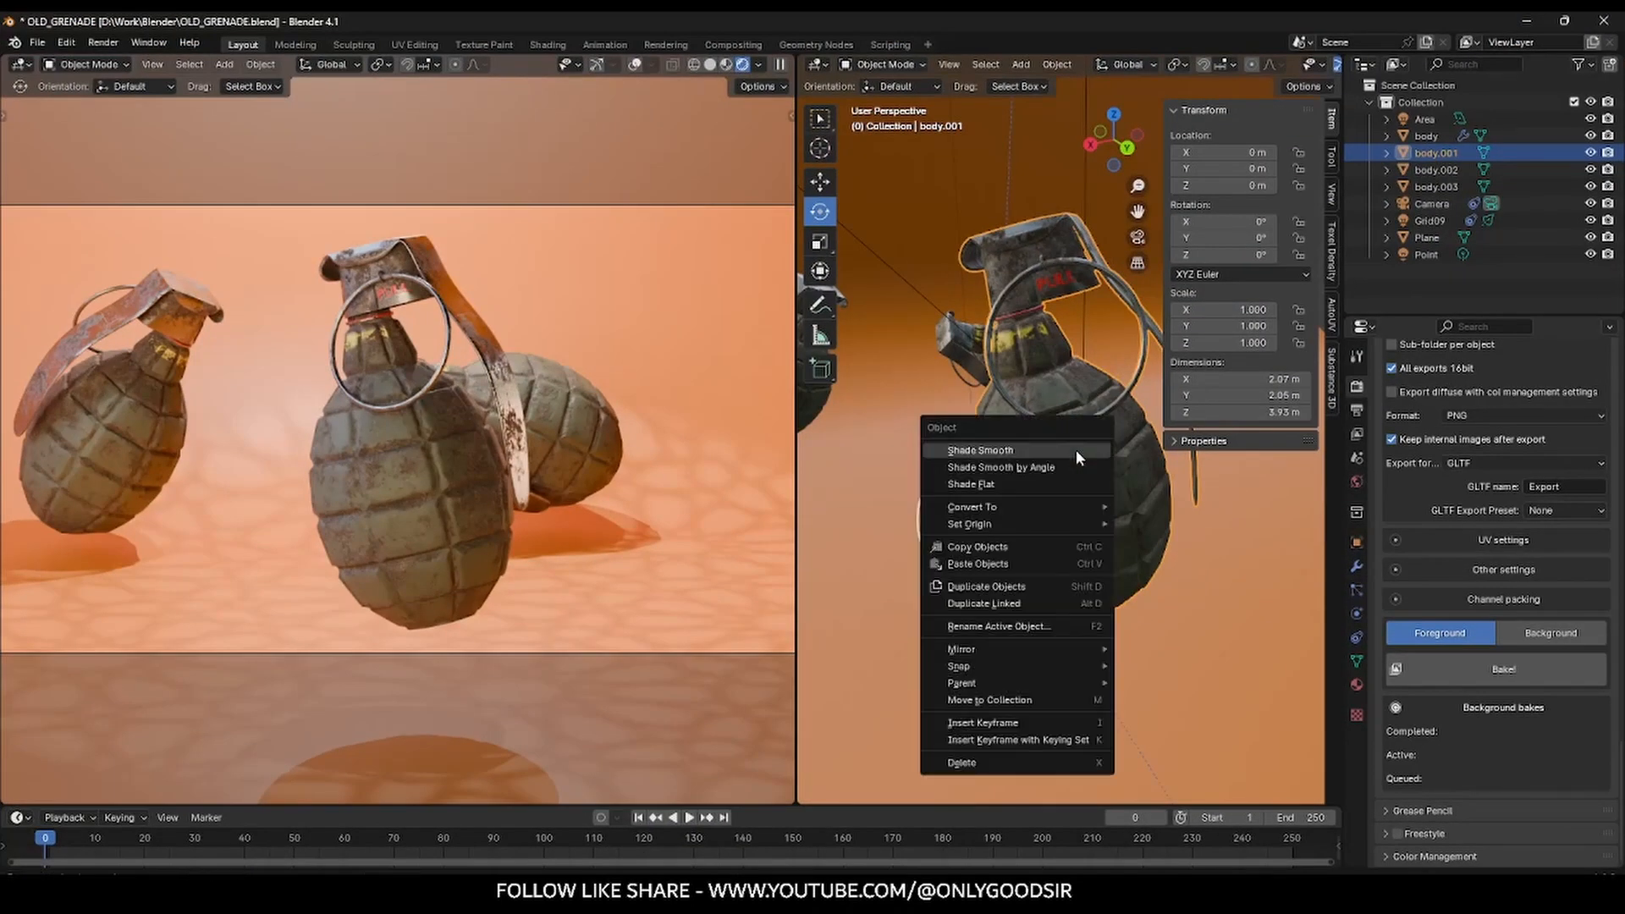
{"action": "key", "text": "Tab"}
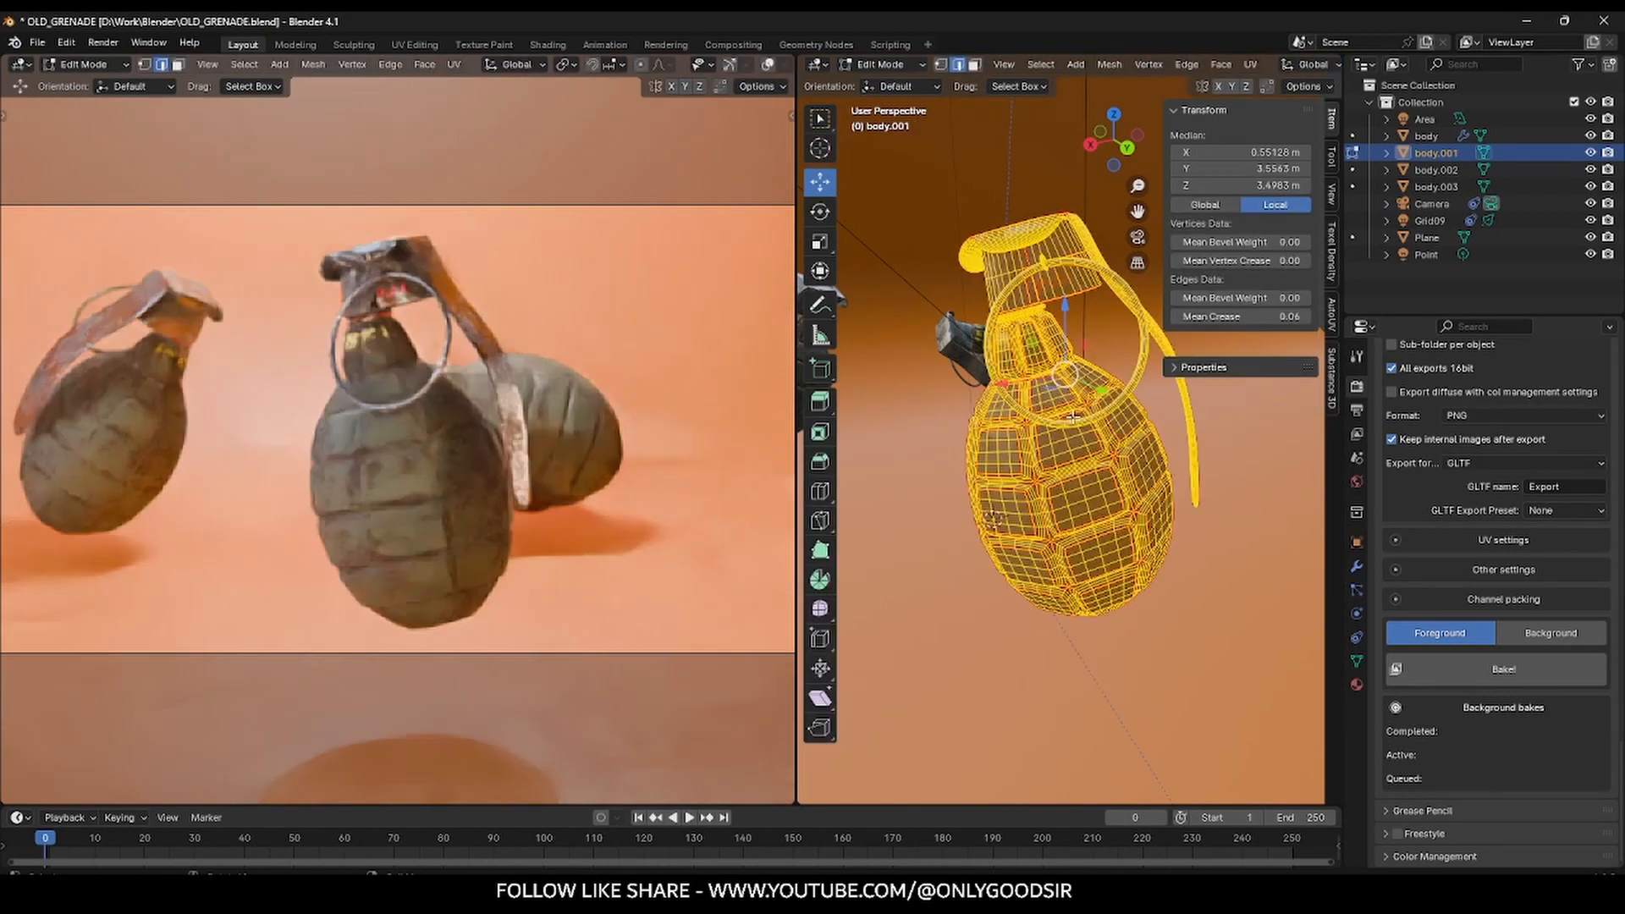
{"action": "key", "text": "Tab"}
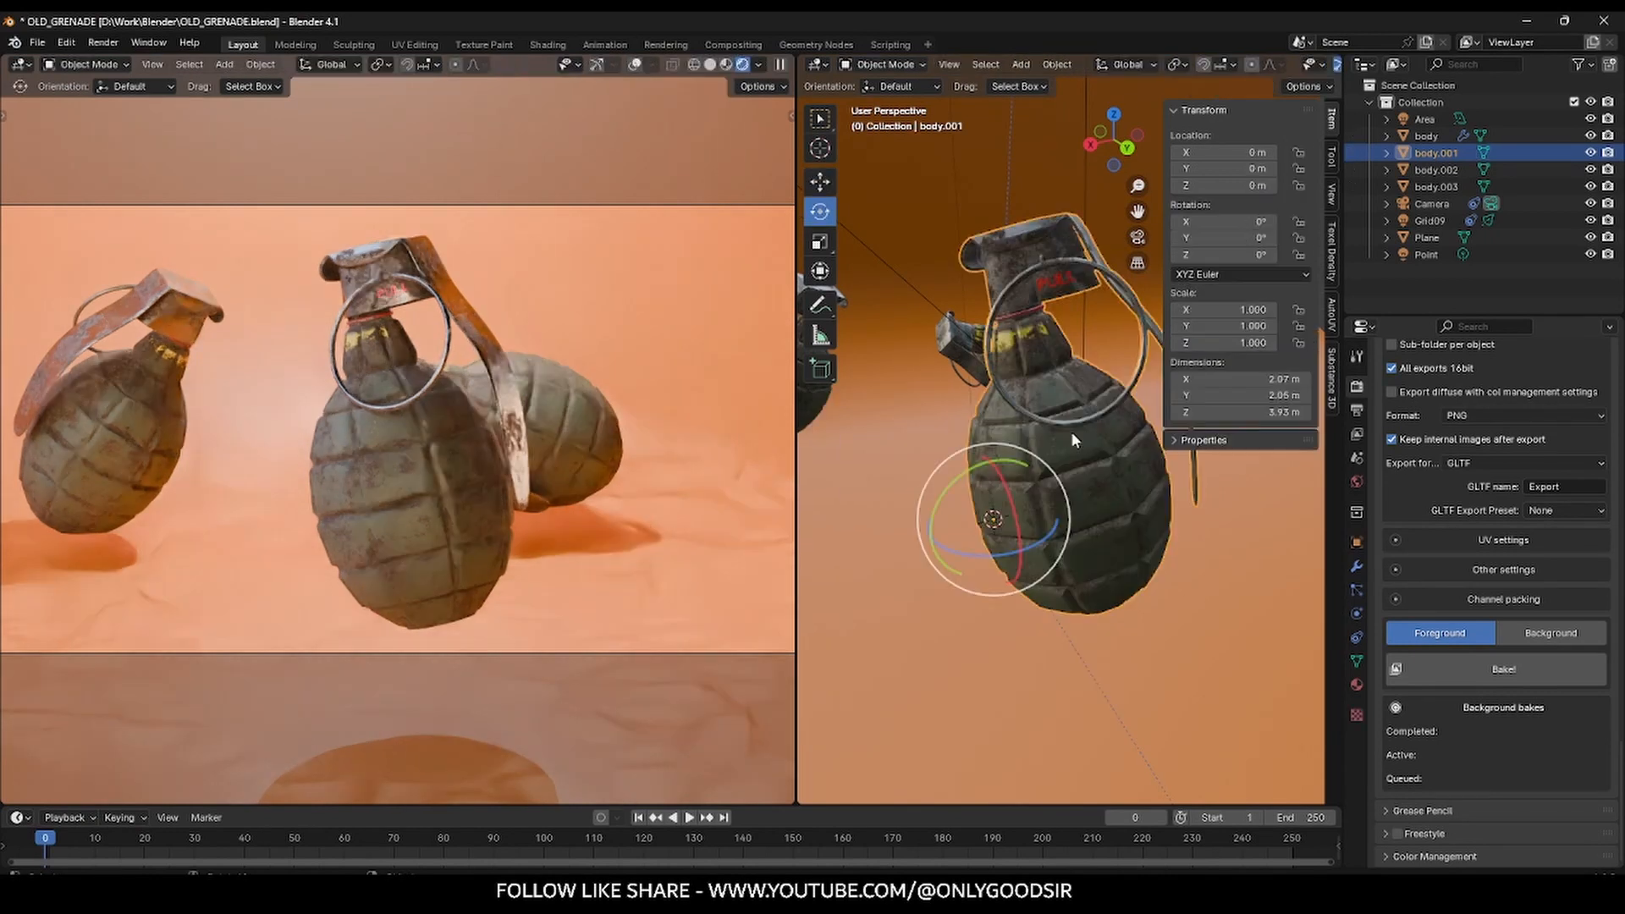
- Separate the selected geometry of the body.001 grenade into its own object and return to Object Mode
{"action": "key", "text": "Tab"}
{"action": "key", "text": "ctrl+e"}
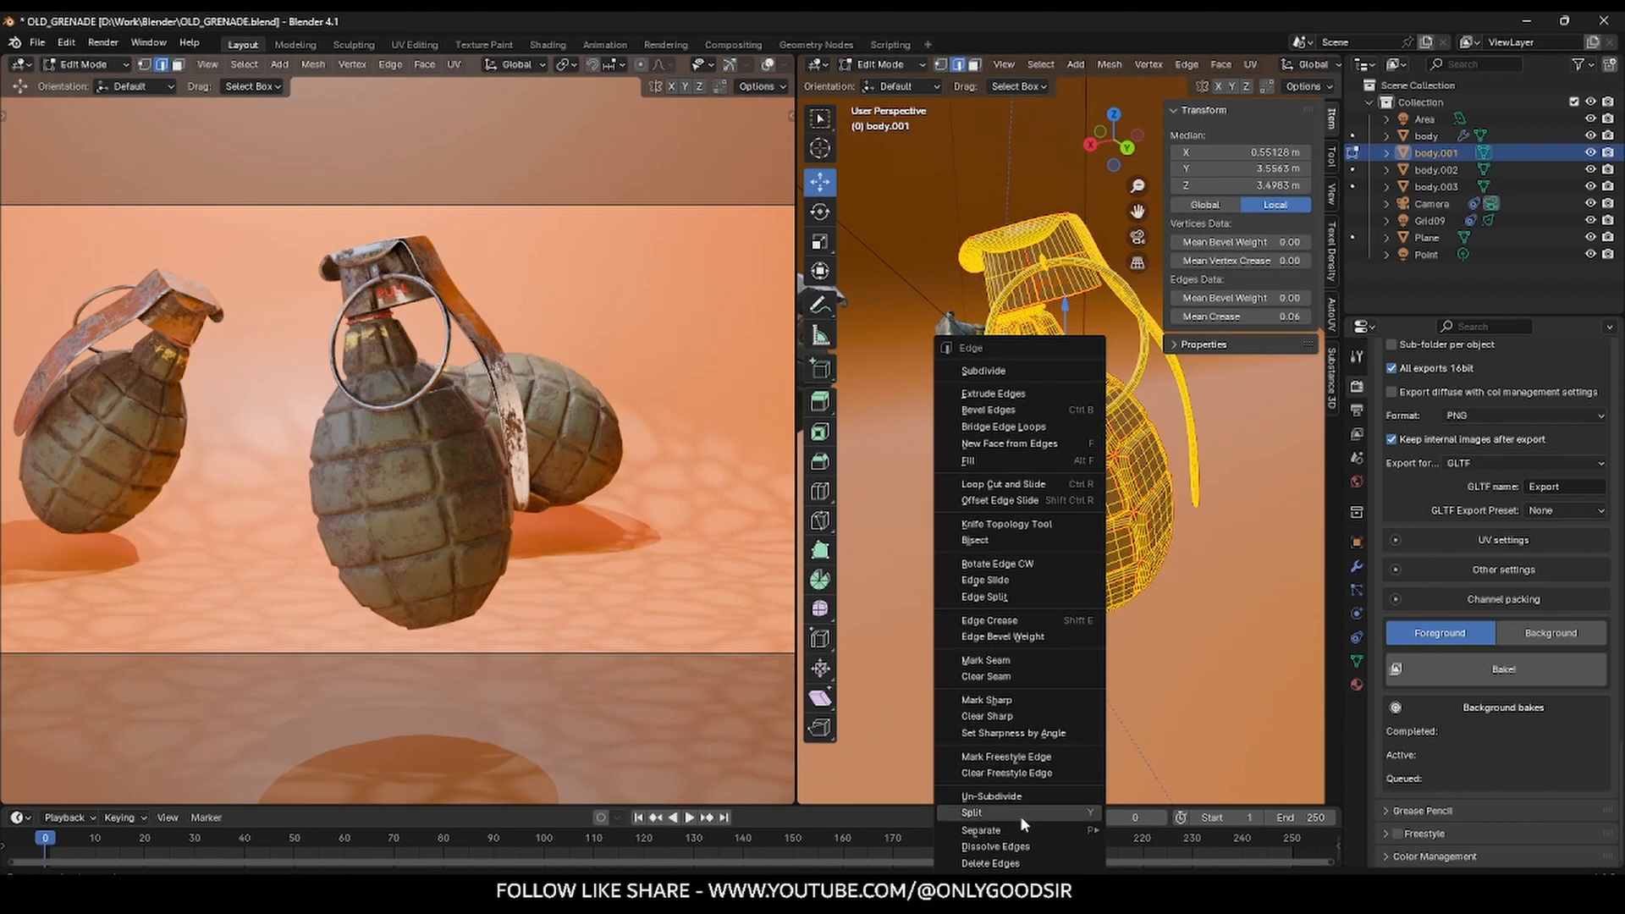
{"action": "mouse_move", "coordinate": [1022, 825]}
{"action": "left_click", "coordinate": [1176, 794]}
{"action": "key", "text": "Tab"}
{"action": "key", "text": "Tab"}
{"action": "key", "text": "Tab"}
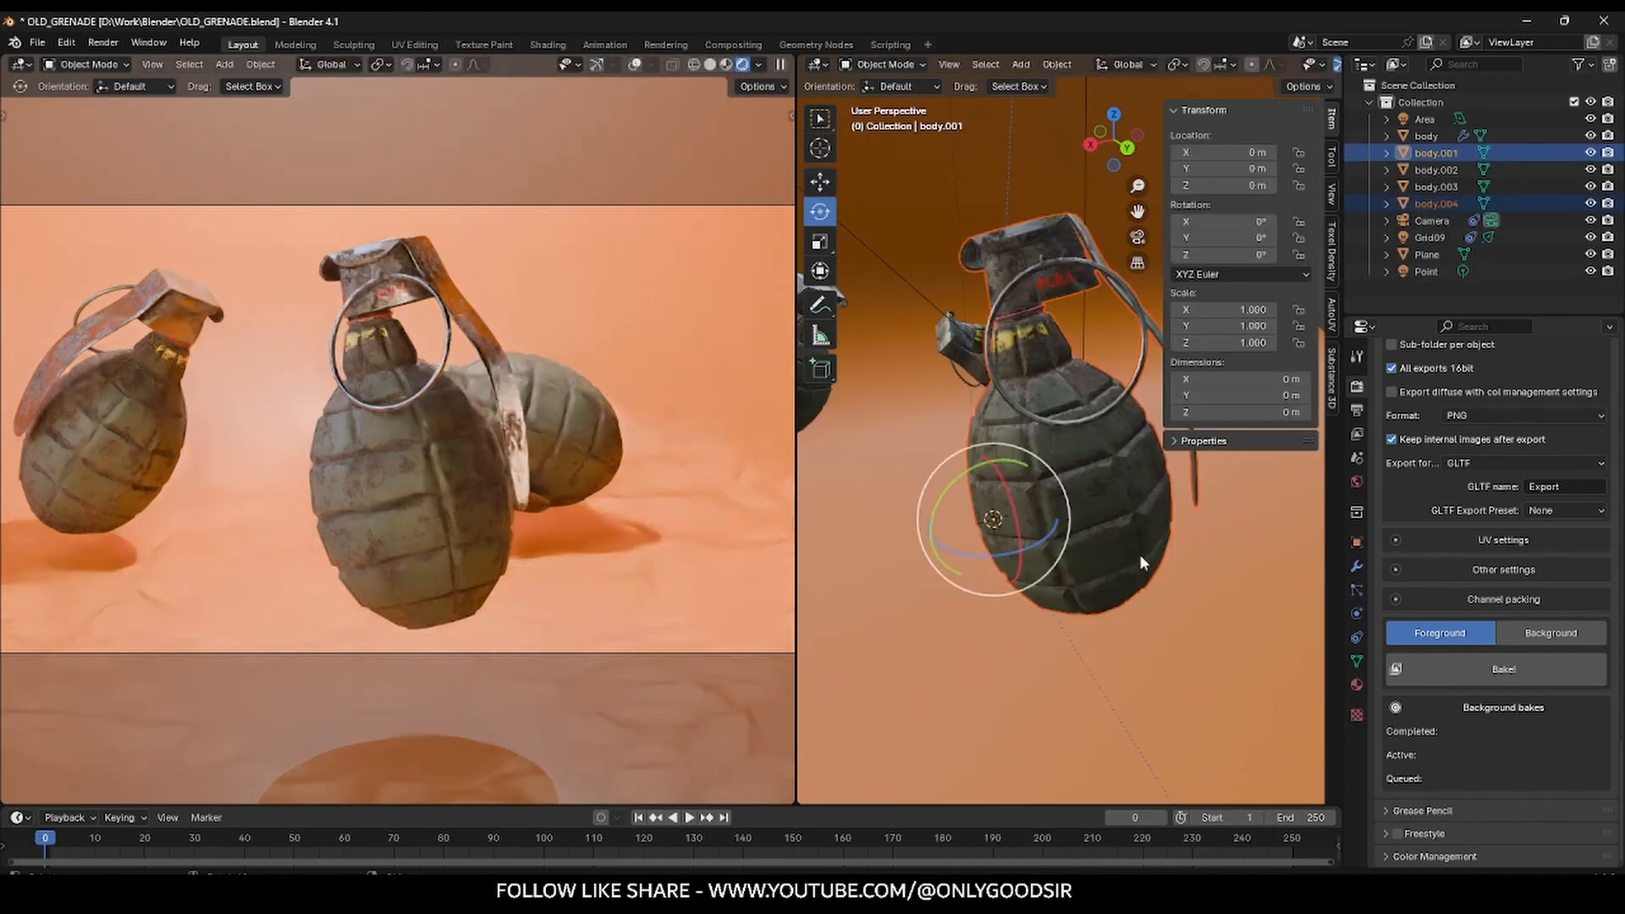
{"action": "key", "text": "Tab"}
{"action": "key", "text": "Tab"}
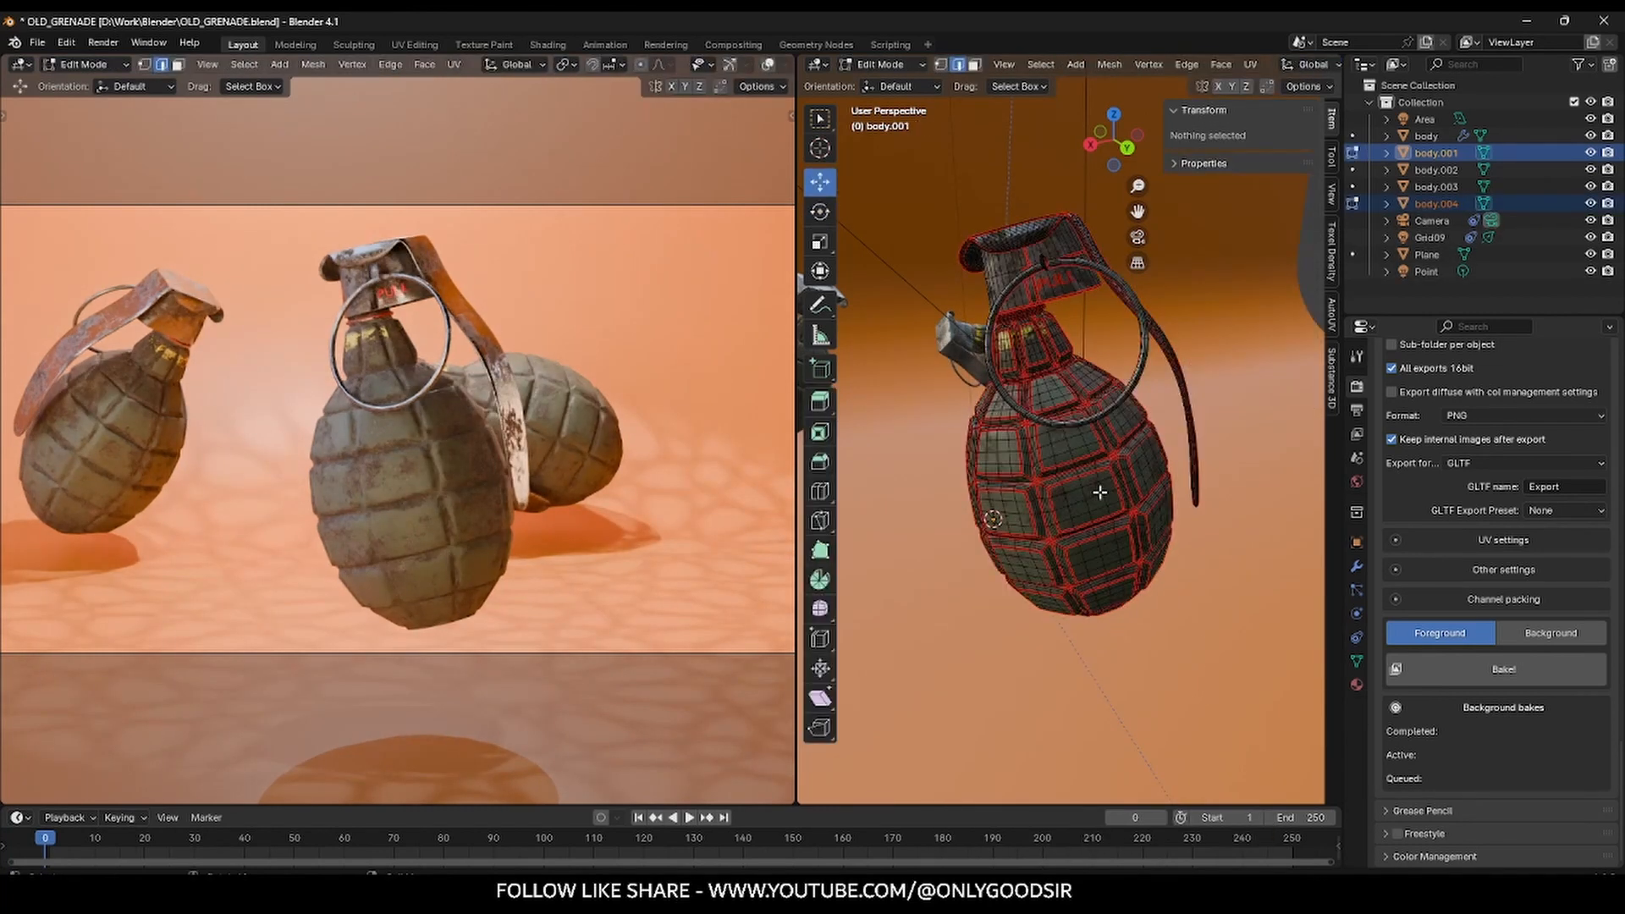
{"action": "left_click", "coordinate": [1098, 489]}
{"action": "key", "text": "Tab"}
{"action": "key", "text": "Tab"}
- Select all mesh geometry of the body.004 grenade in Edit Mode and separate it by loose parts
{"action": "key", "text": "a"}
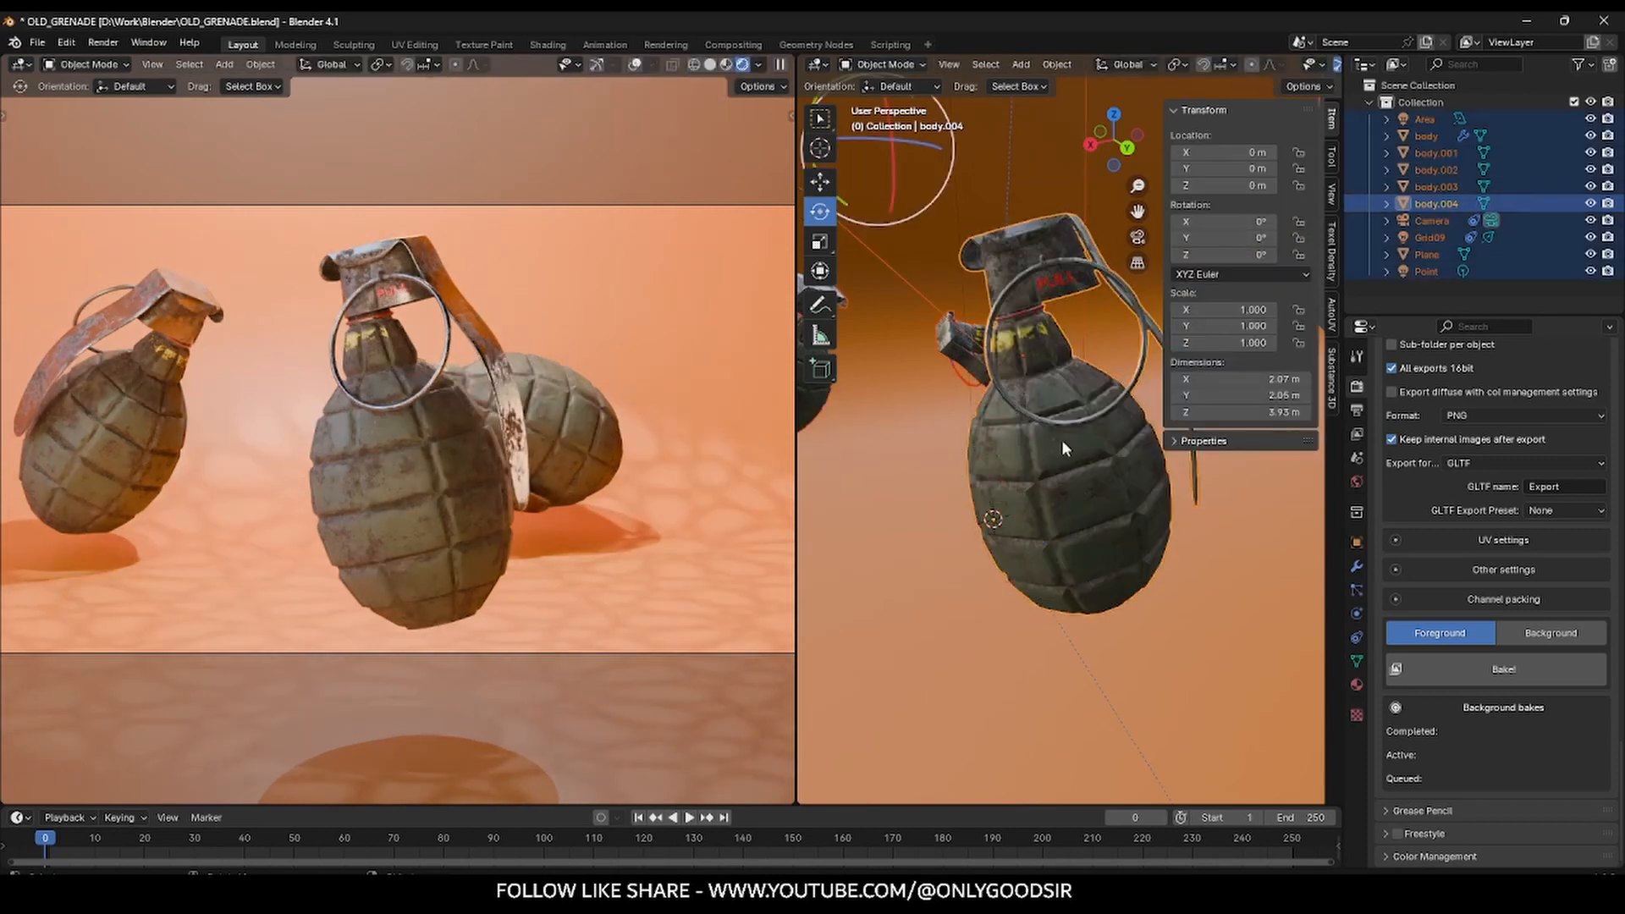
{"action": "key", "text": "Tab"}
{"action": "key", "text": "a"}
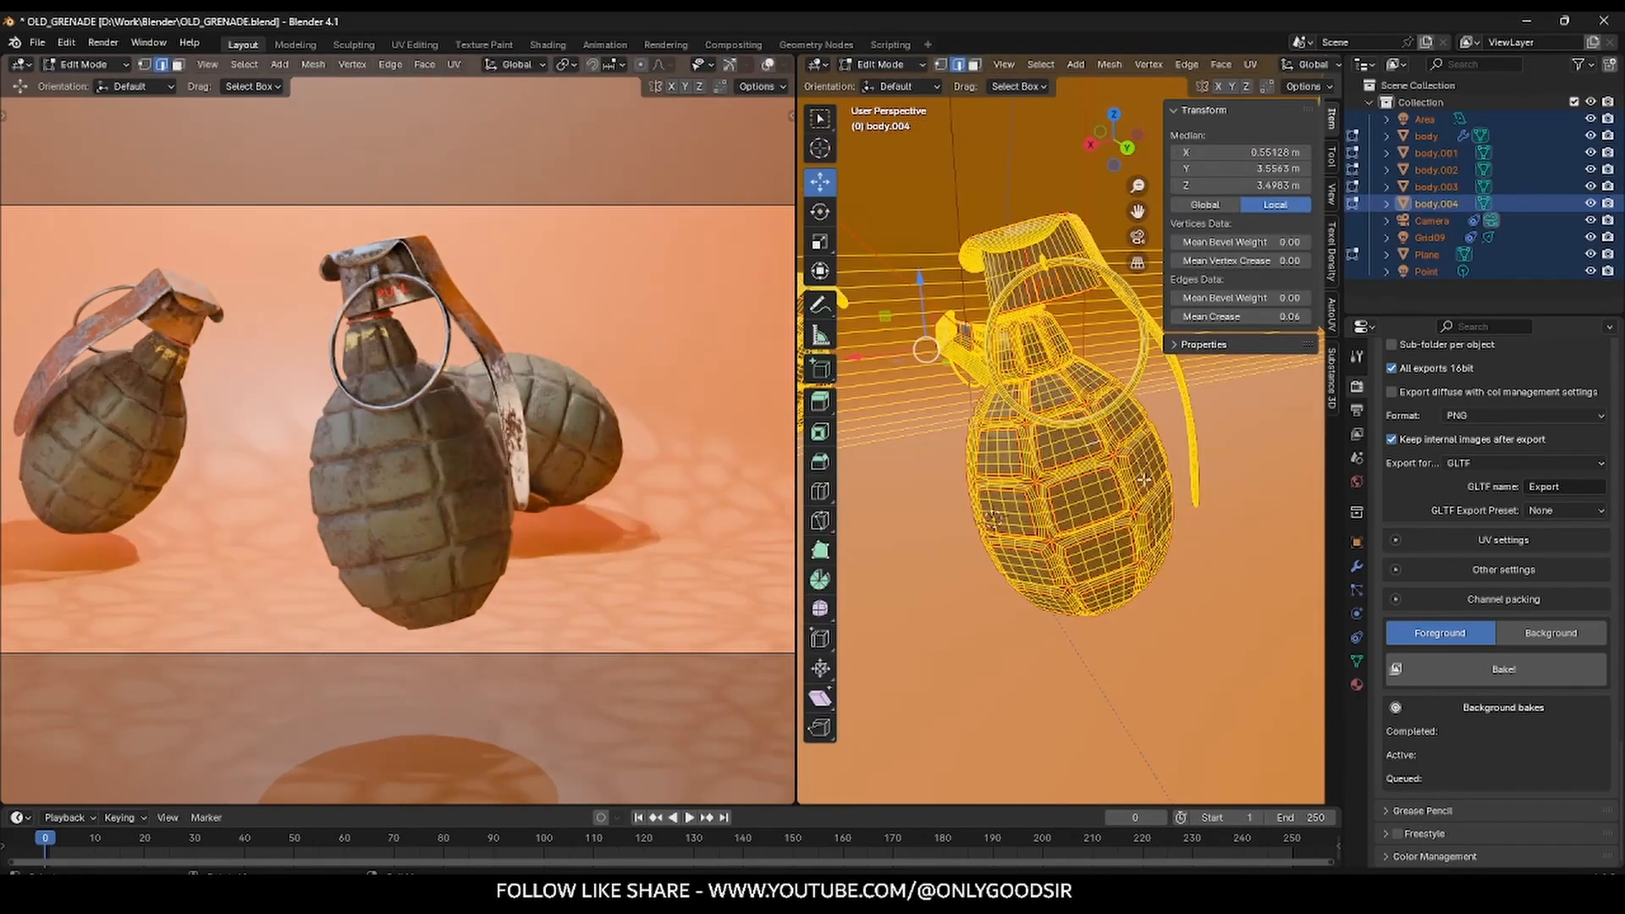
{"action": "key", "text": "Tab"}
{"action": "left_click", "coordinate": [1098, 501]}
{"action": "key", "text": "Tab"}
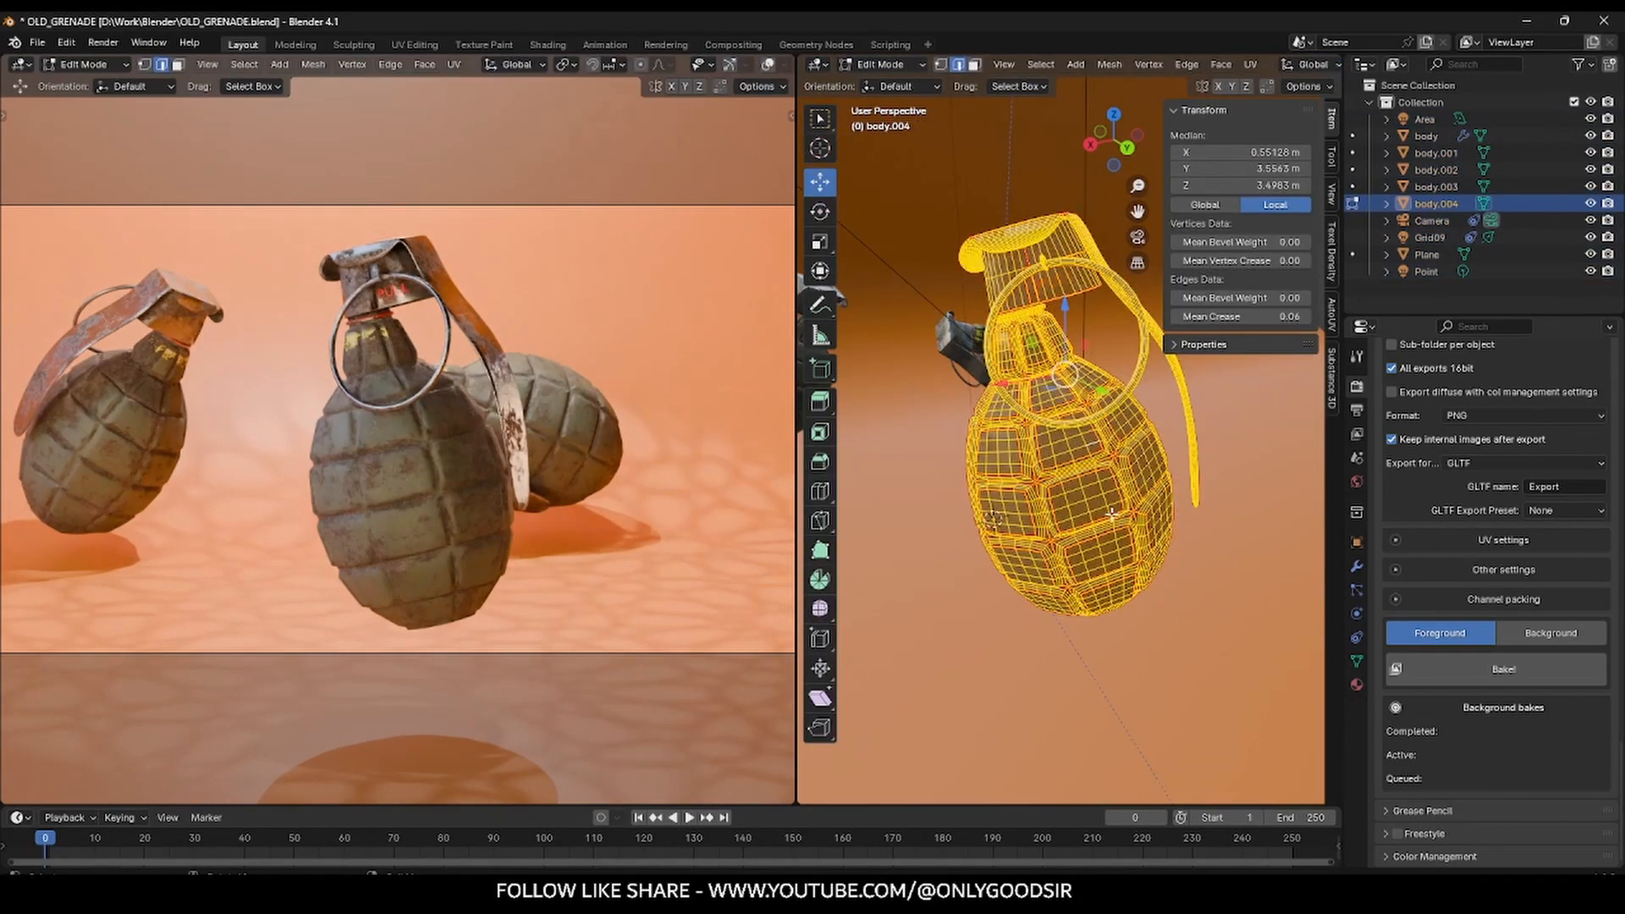
{"action": "key", "text": "ctrl+e"}
{"action": "mouse_move", "coordinate": [1110, 532]}
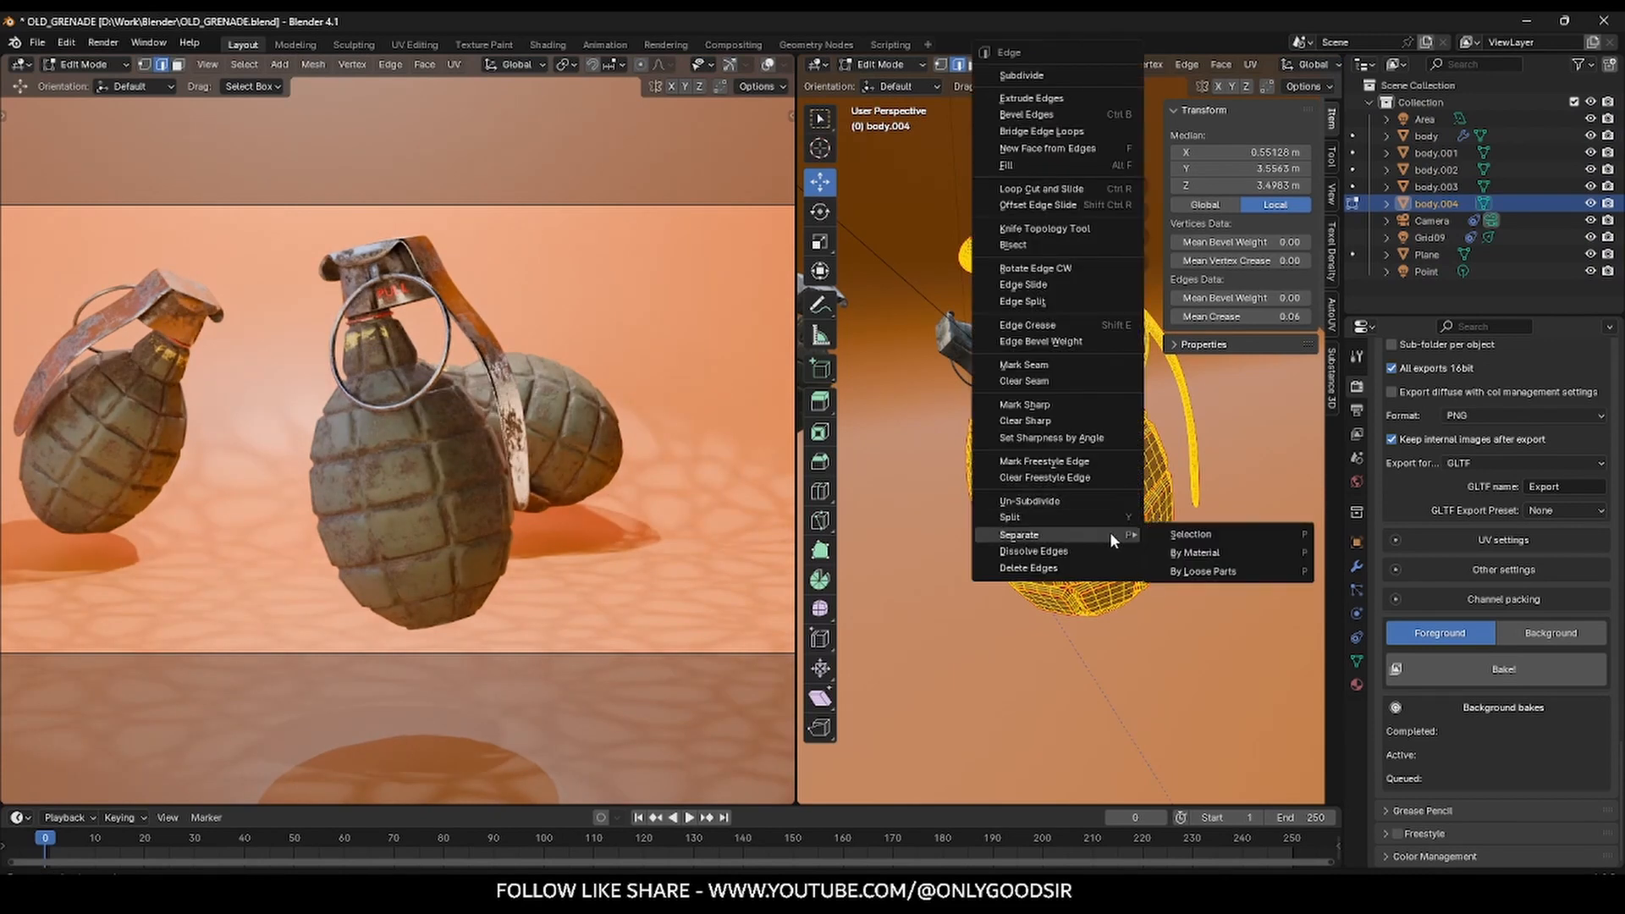
{"action": "left_click", "coordinate": [1213, 572]}
{"action": "key", "text": "Tab"}
{"action": "left_click", "coordinate": [1119, 657]}
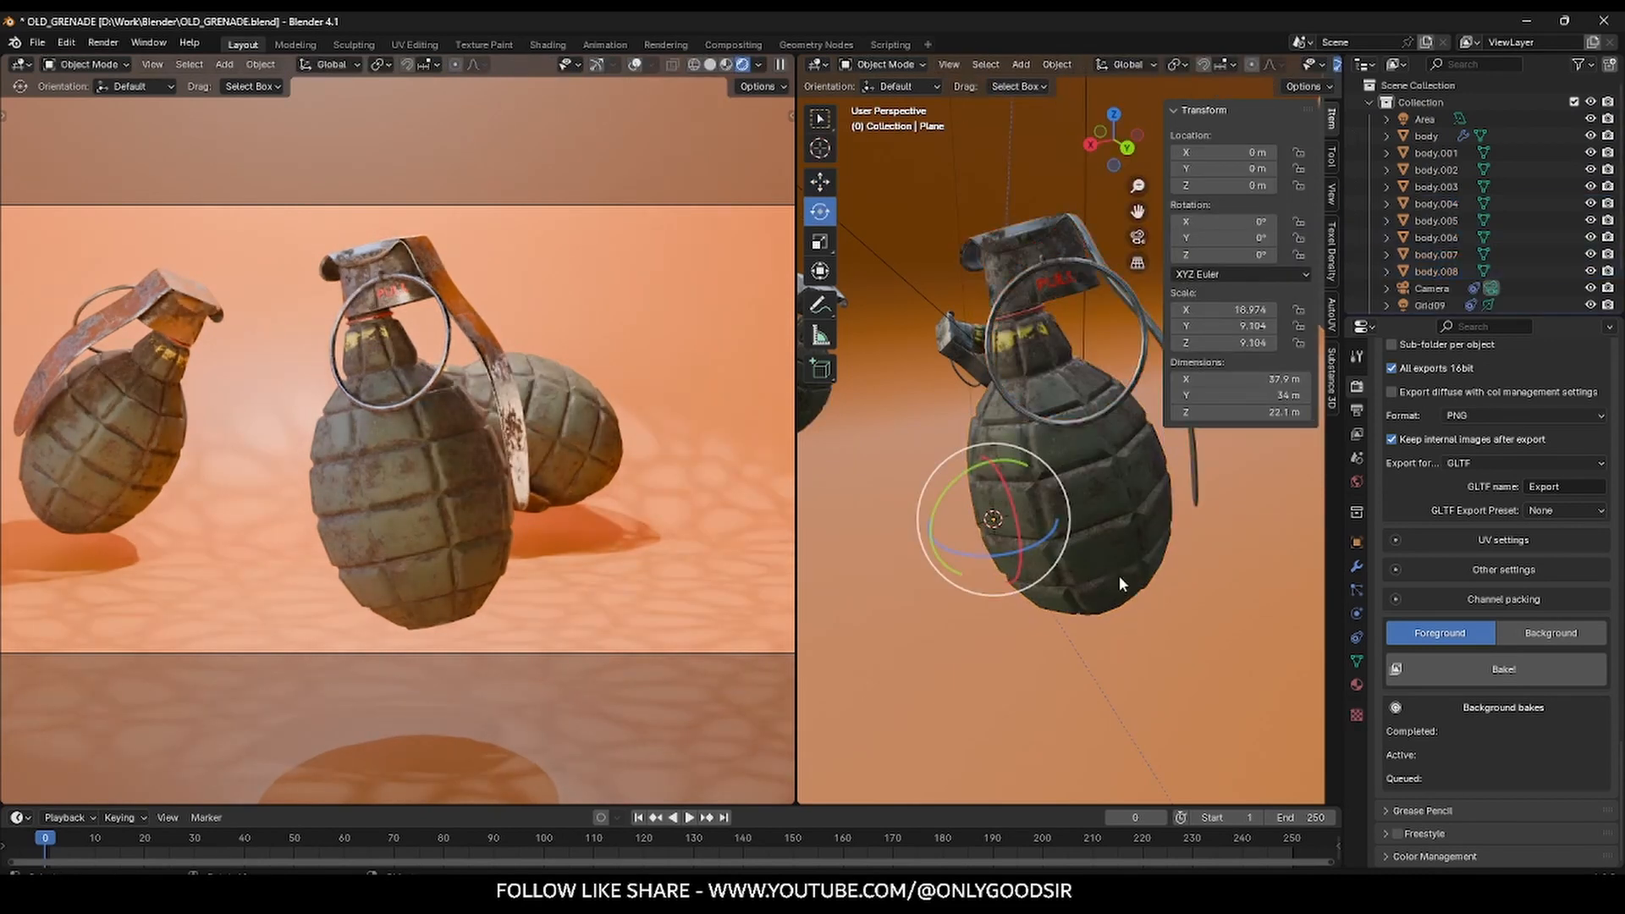
- Examine the grenade's separated parts individually, including the pull ring, the lever, the fuse head and the main body
{"action": "left_click", "coordinate": [1043, 272]}
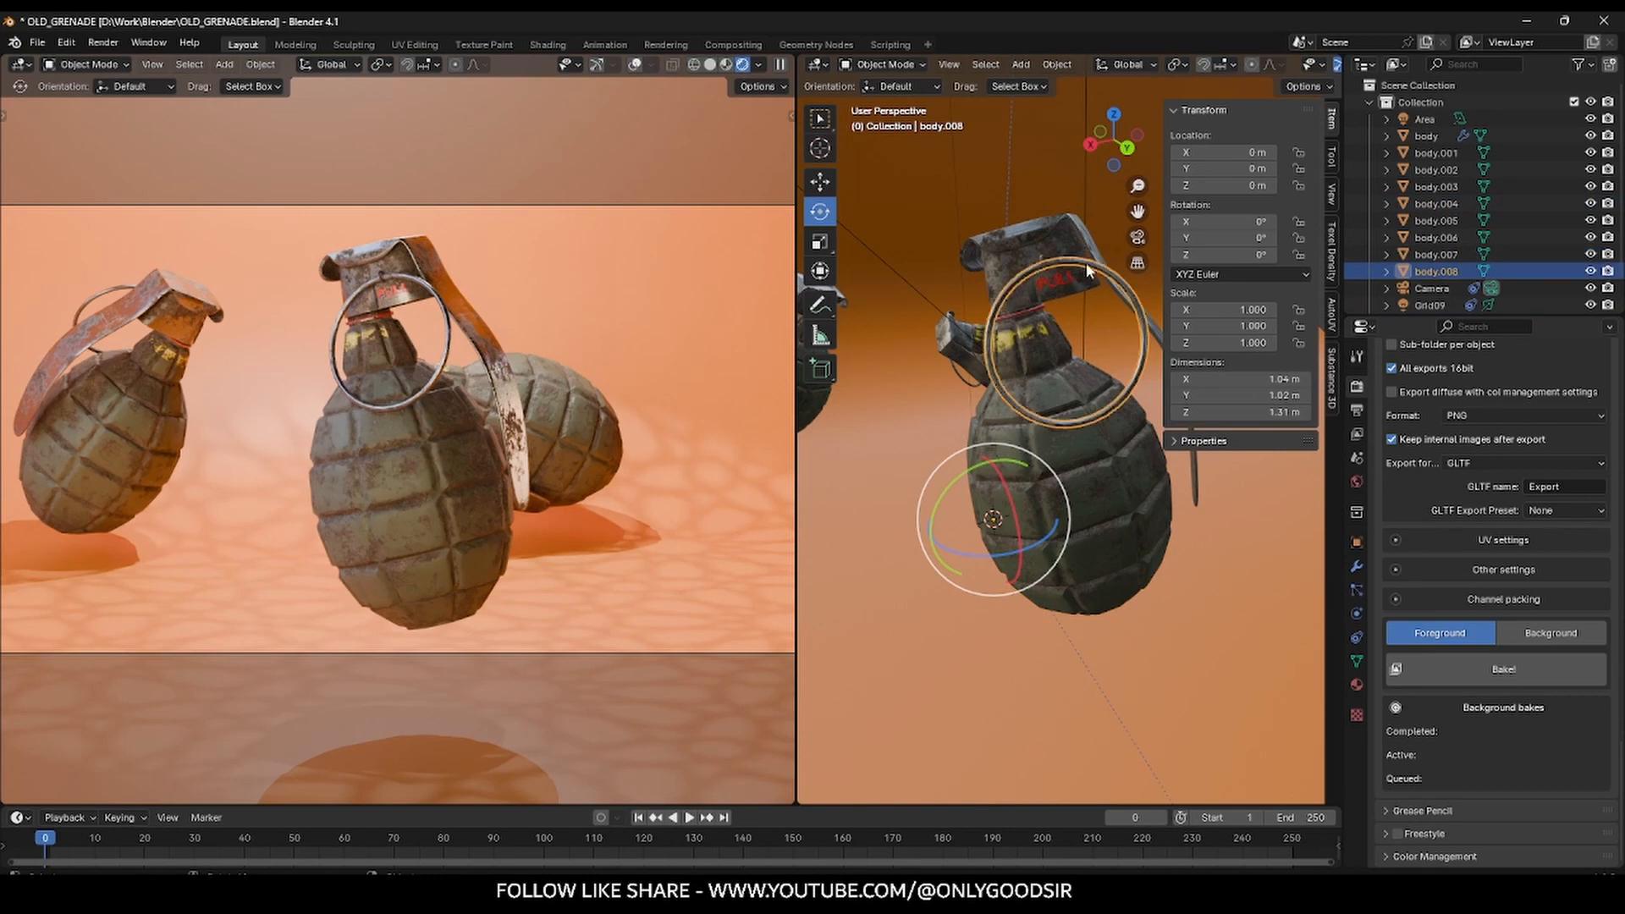
{"action": "left_click", "coordinate": [1064, 247]}
{"action": "left_click", "coordinate": [1008, 261]}
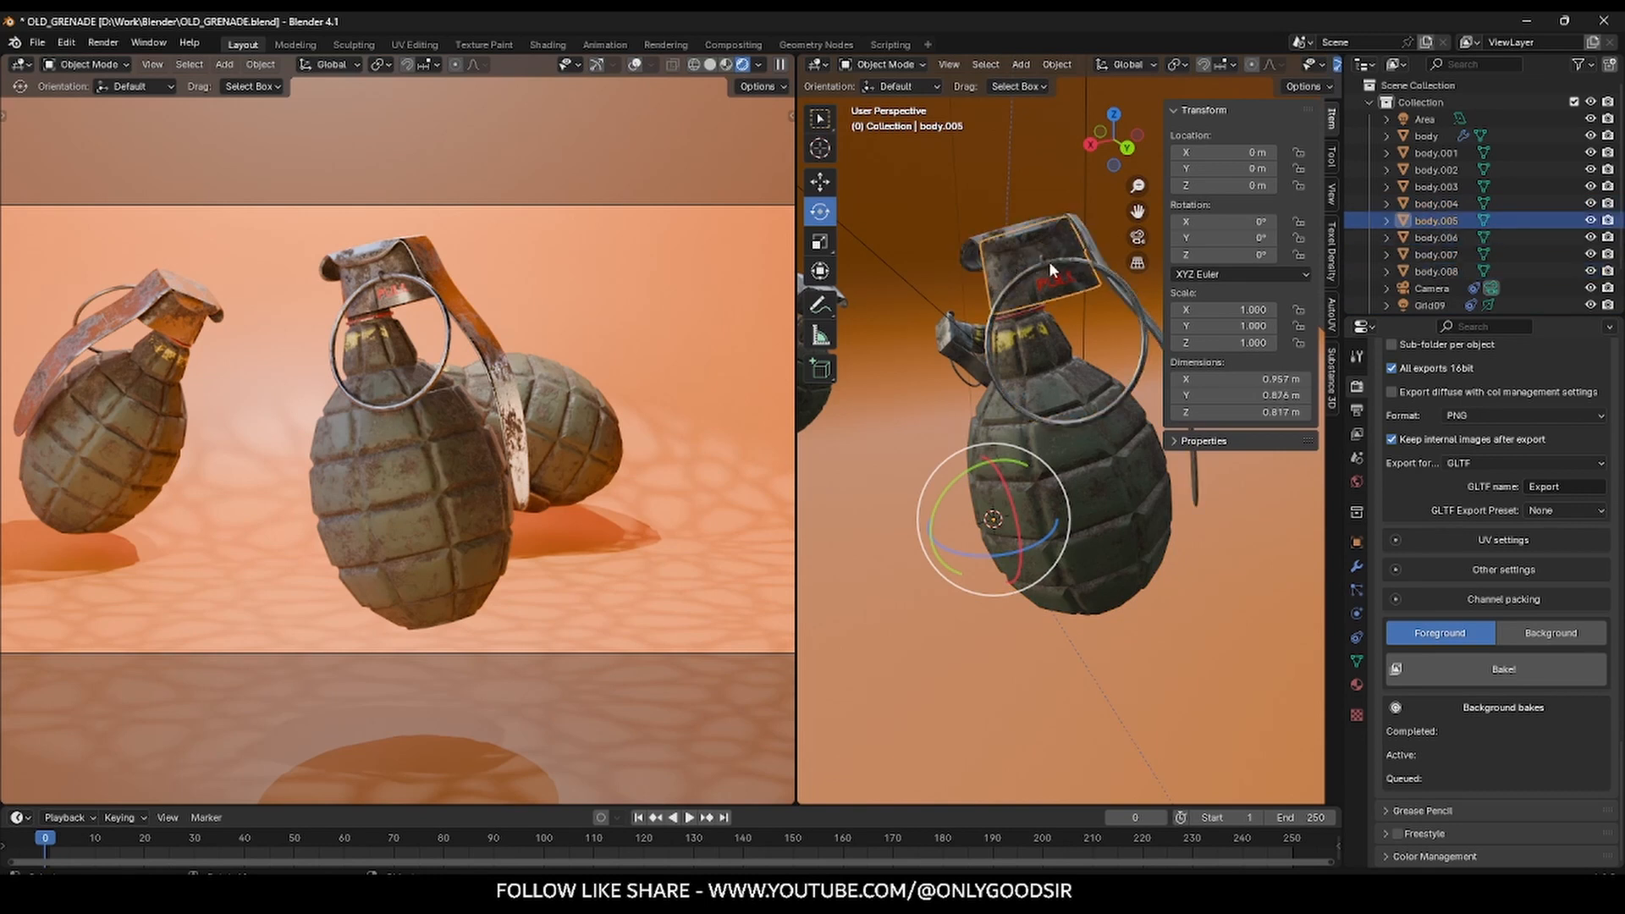
{"action": "left_click", "coordinate": [1046, 265]}
{"action": "left_click", "coordinate": [1037, 268], "text": "shift"}
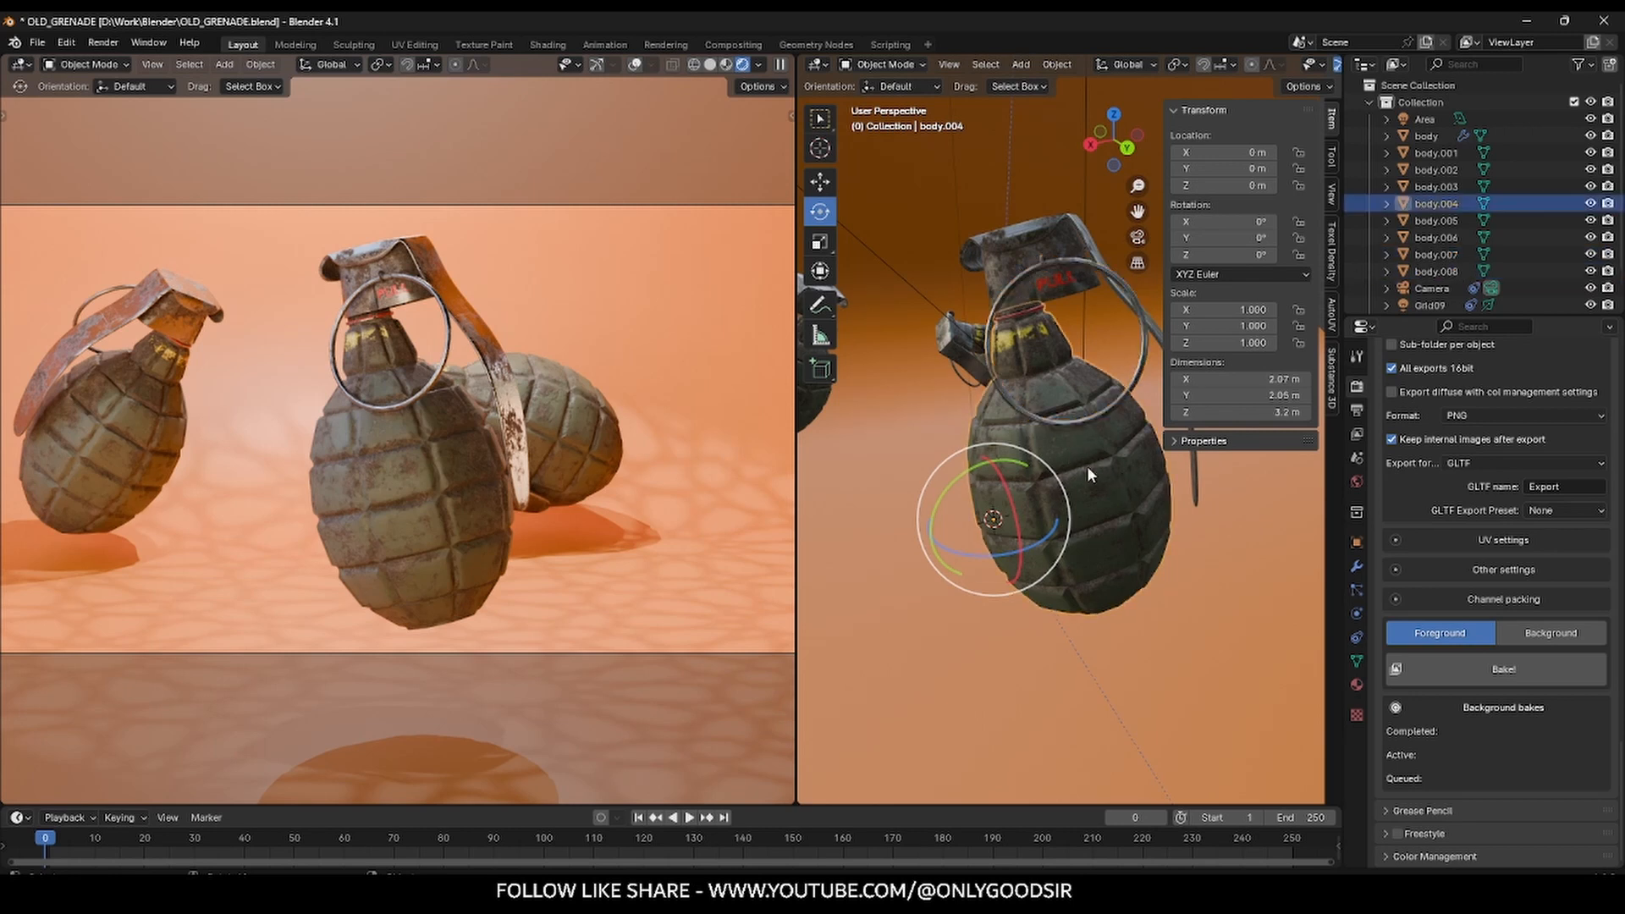
{"action": "left_click", "coordinate": [1031, 248]}
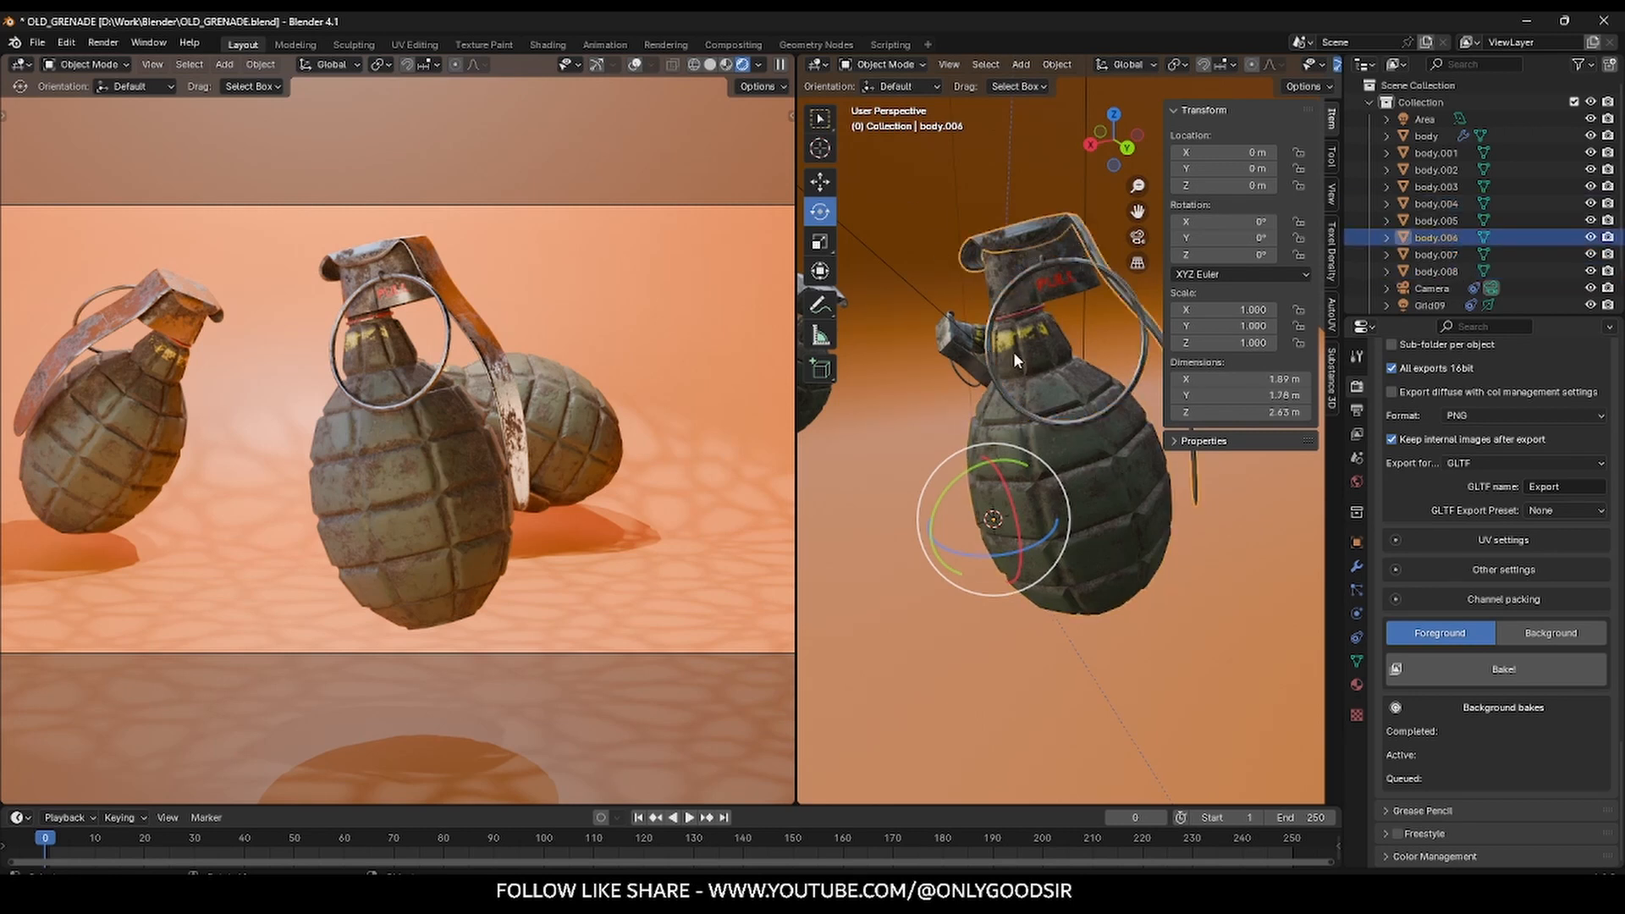
{"action": "left_click", "coordinate": [1006, 267]}
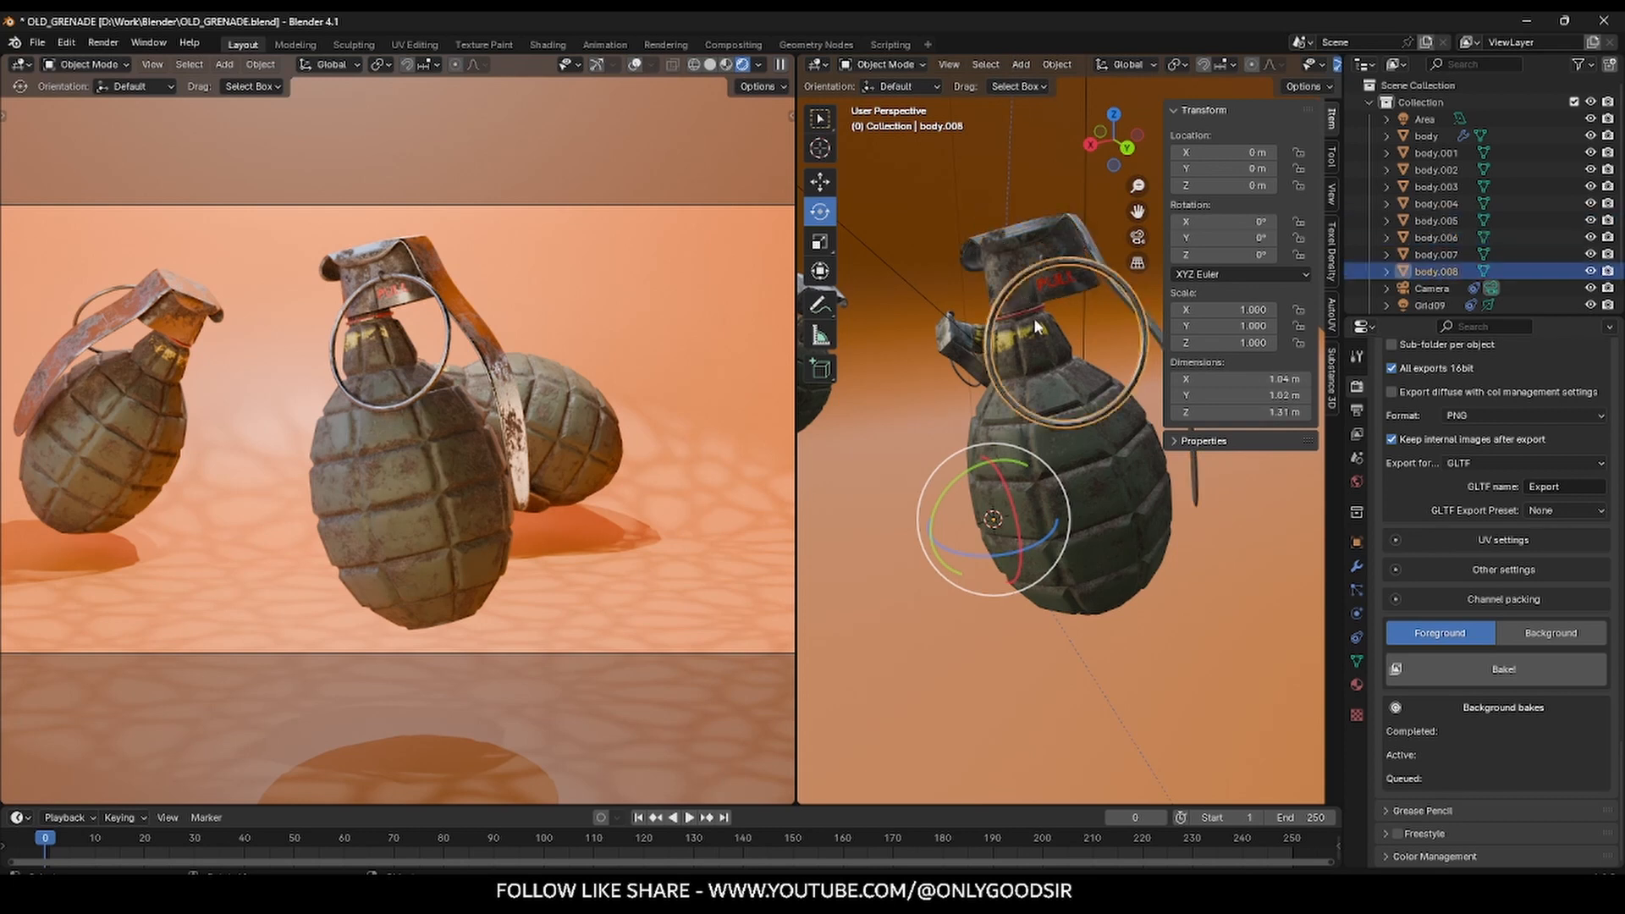
{"action": "left_click", "coordinate": [1080, 406]}
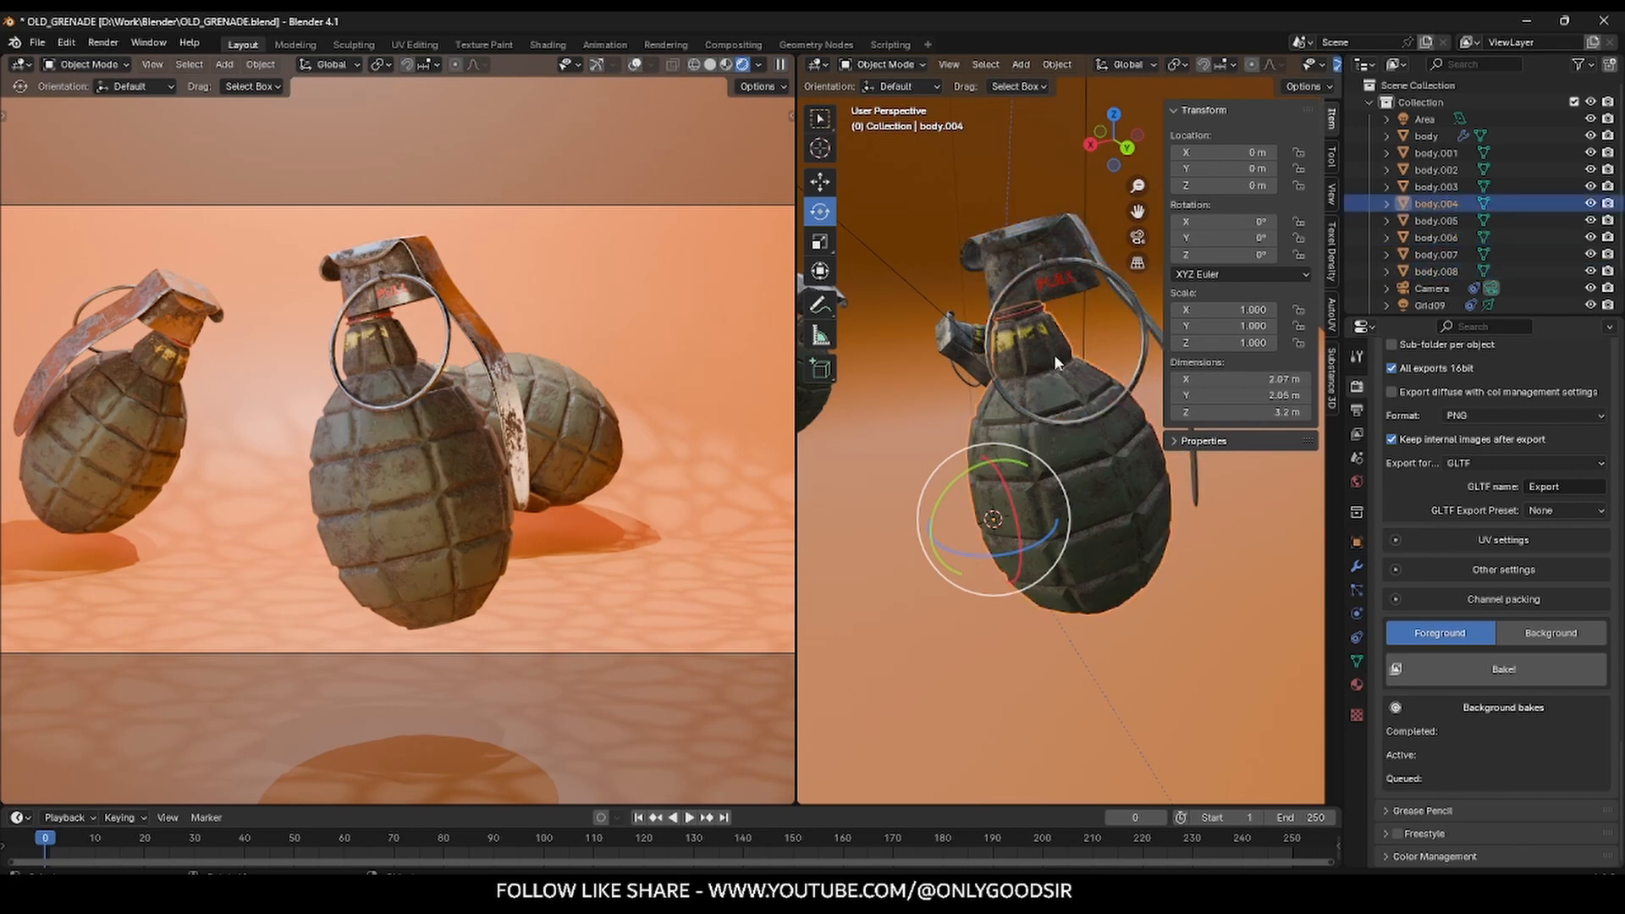
{"action": "left_click", "coordinate": [1003, 279]}
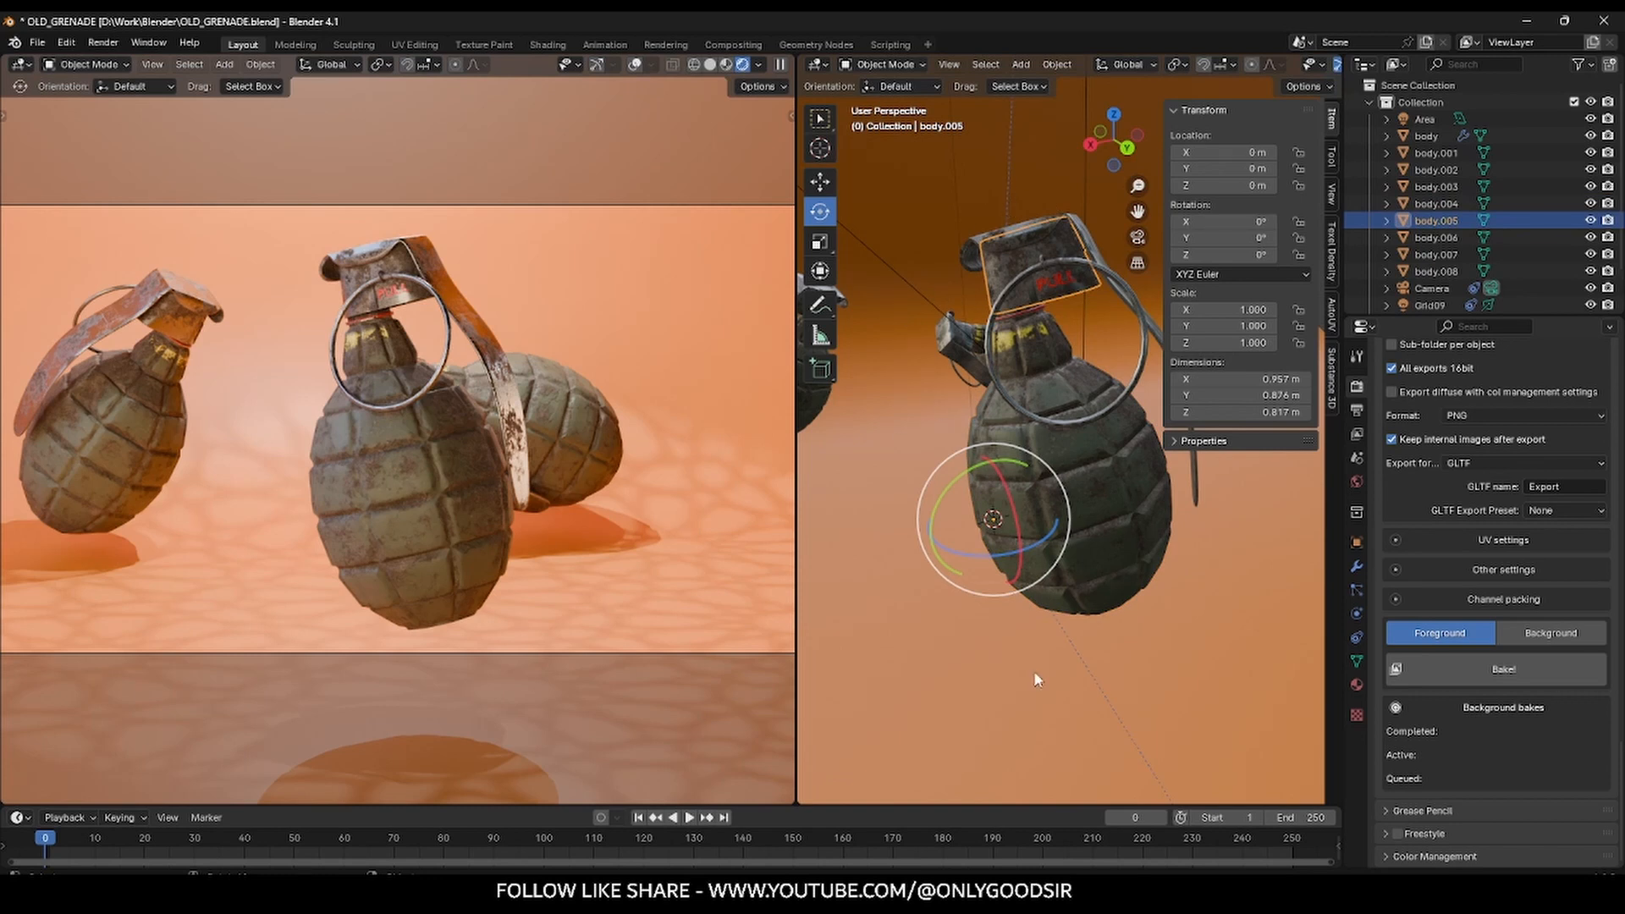
{"action": "left_click", "coordinate": [1096, 364]}
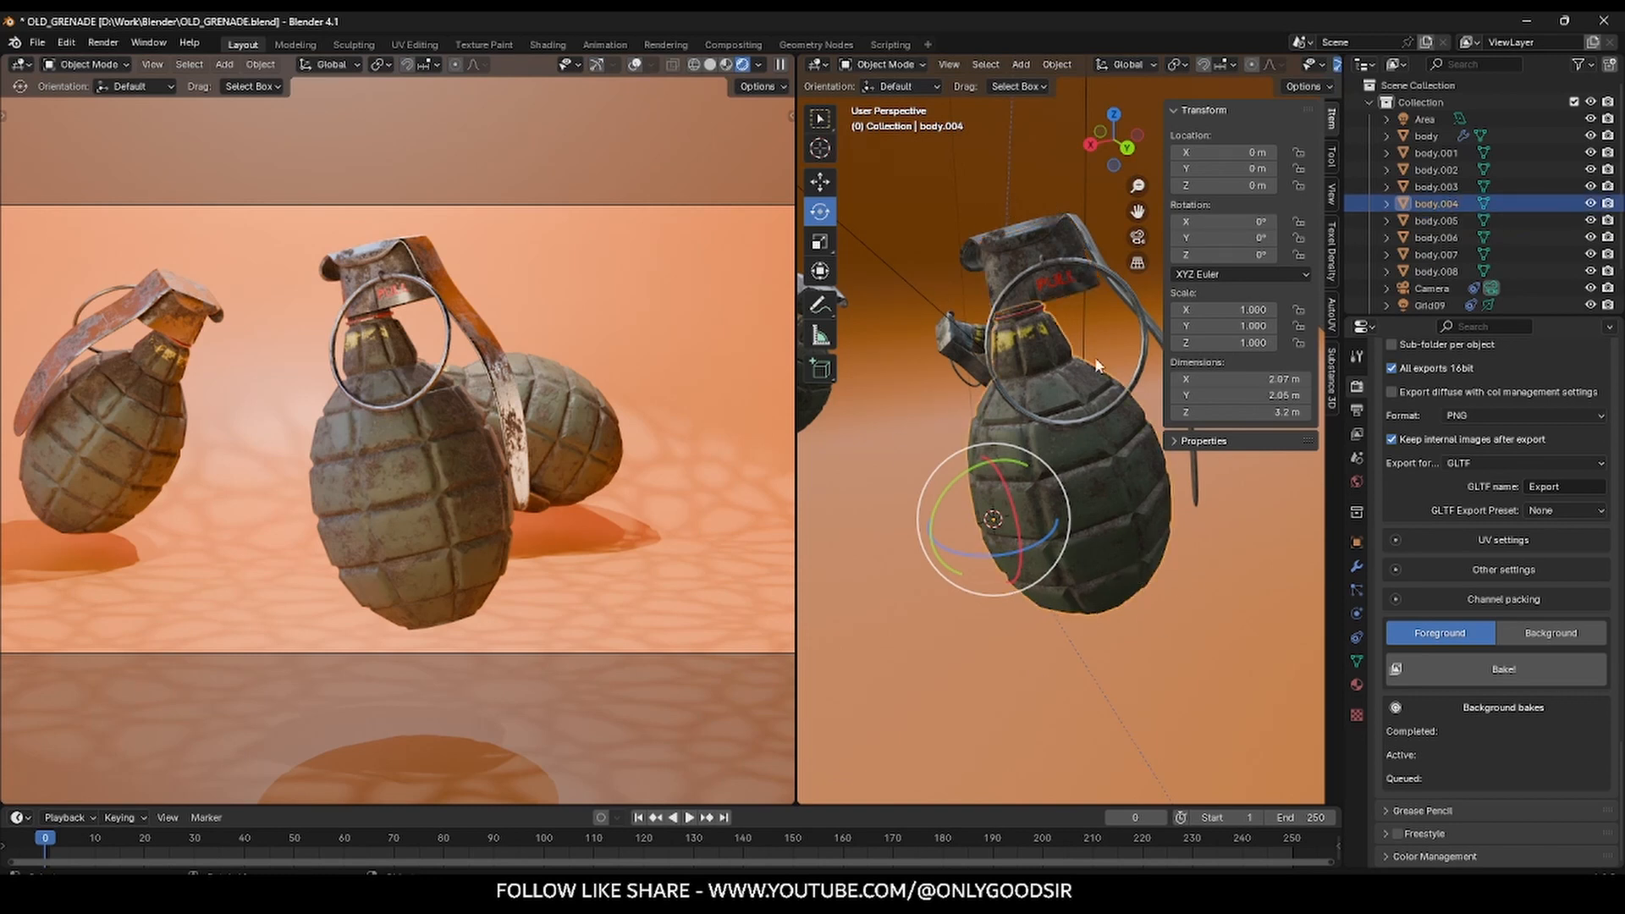
{"action": "left_click", "coordinate": [1092, 246]}
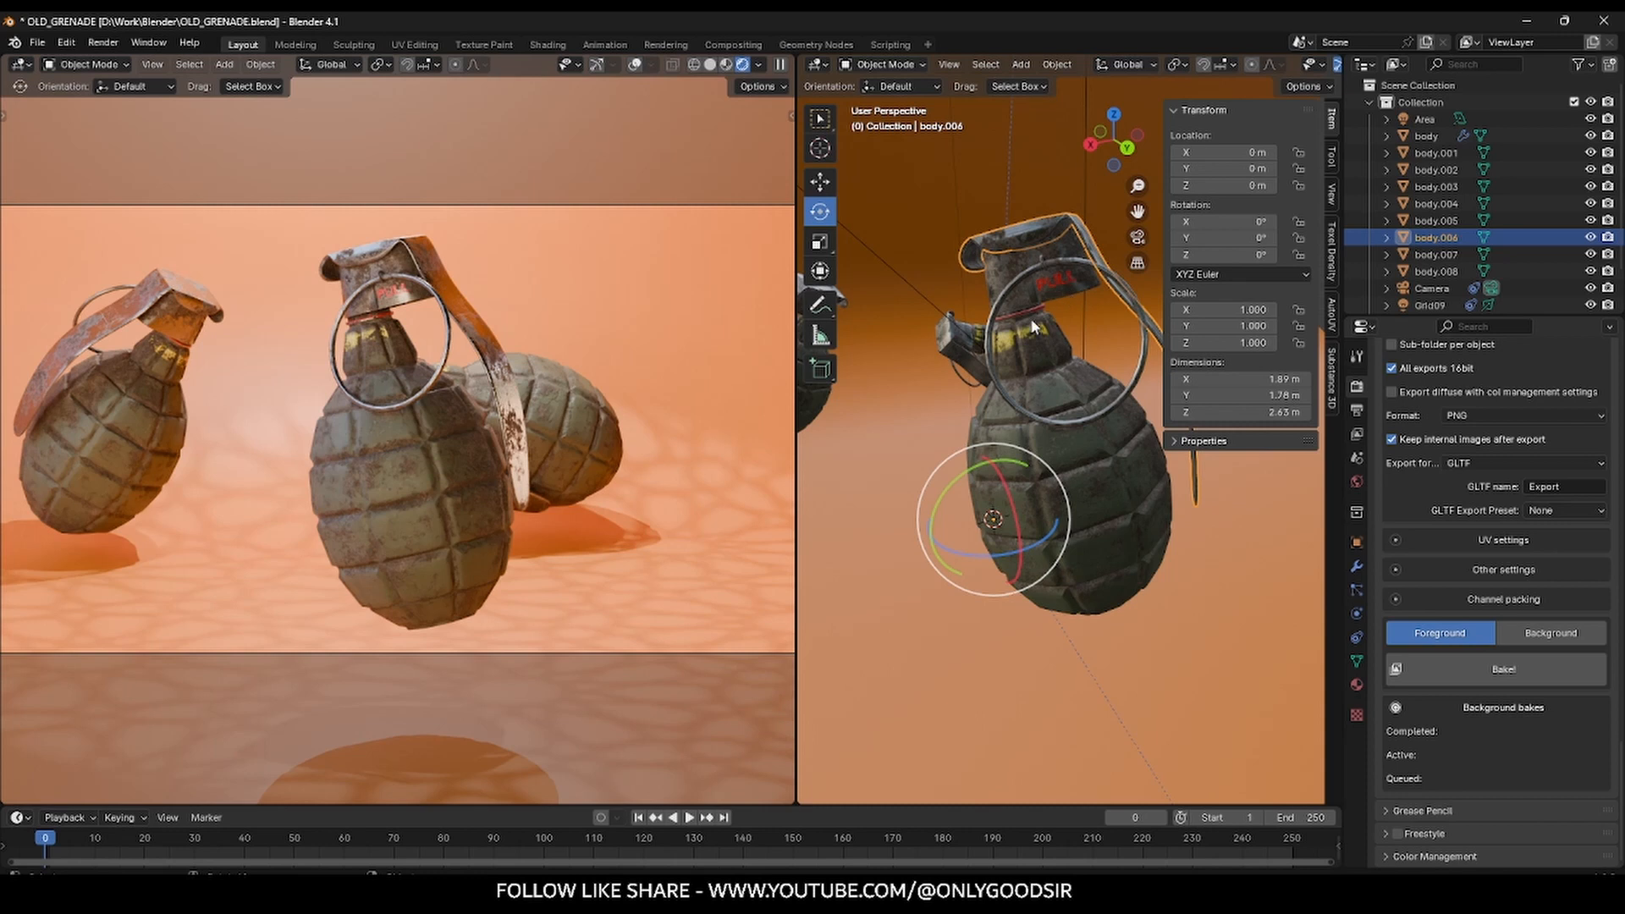
{"action": "left_click", "coordinate": [821, 184]}
- Switch back to Ventuz and set the PBR Directional light's pitch to 26 and yaw to 386
{"action": "mouse_move", "coordinate": [602, 894]}
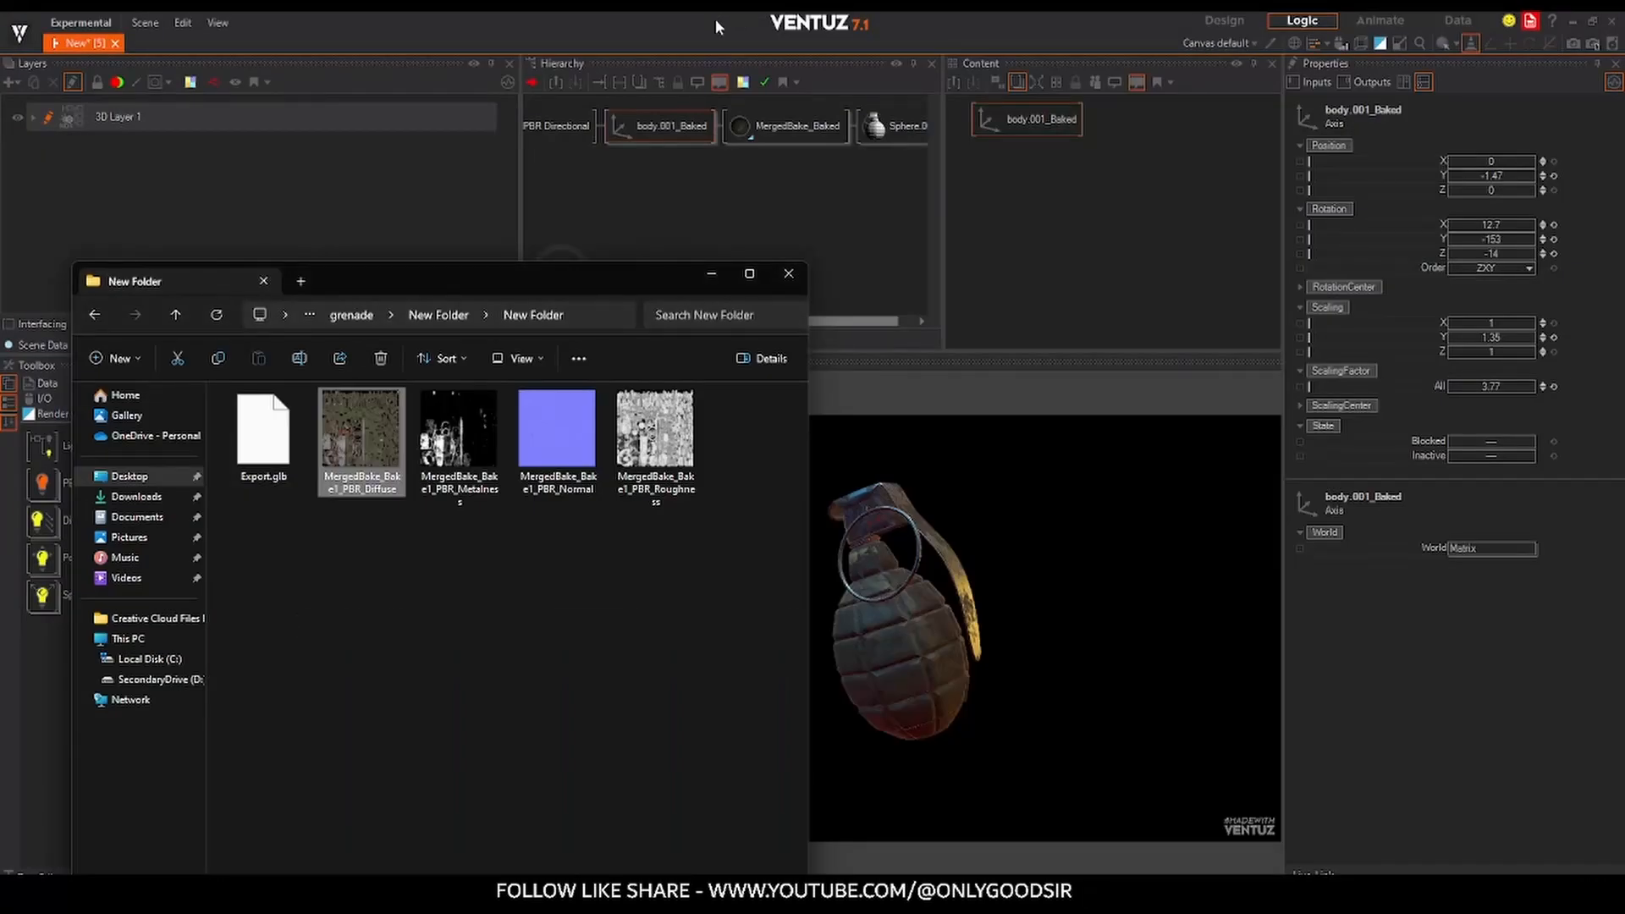
{"action": "left_click", "coordinate": [538, 23]}
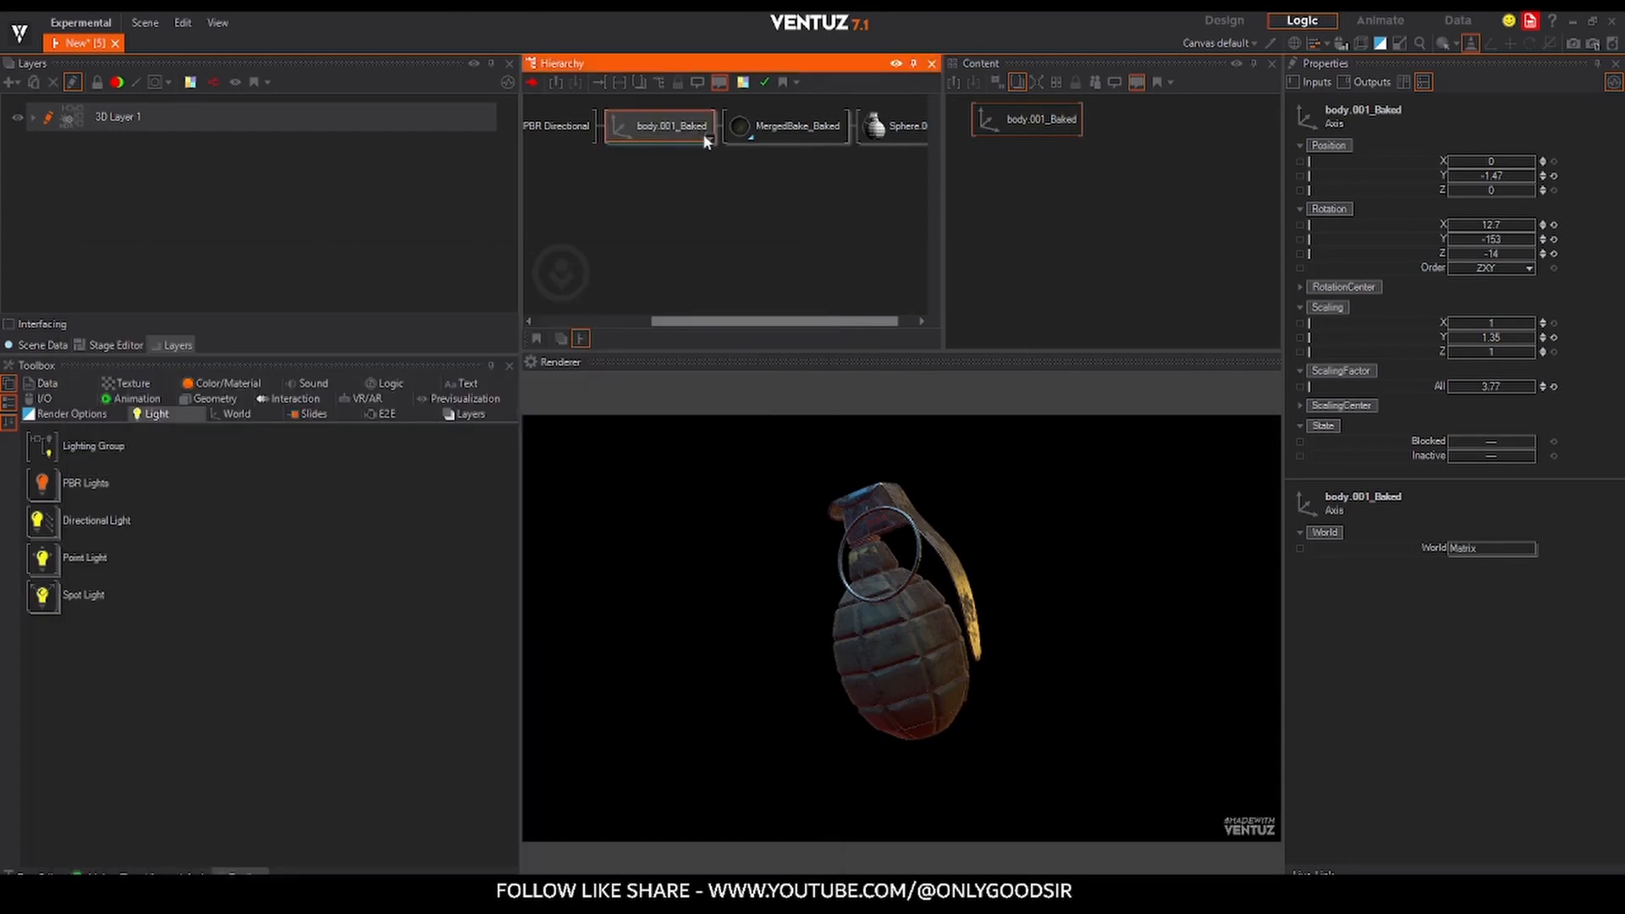
{"action": "left_click", "coordinate": [711, 584]}
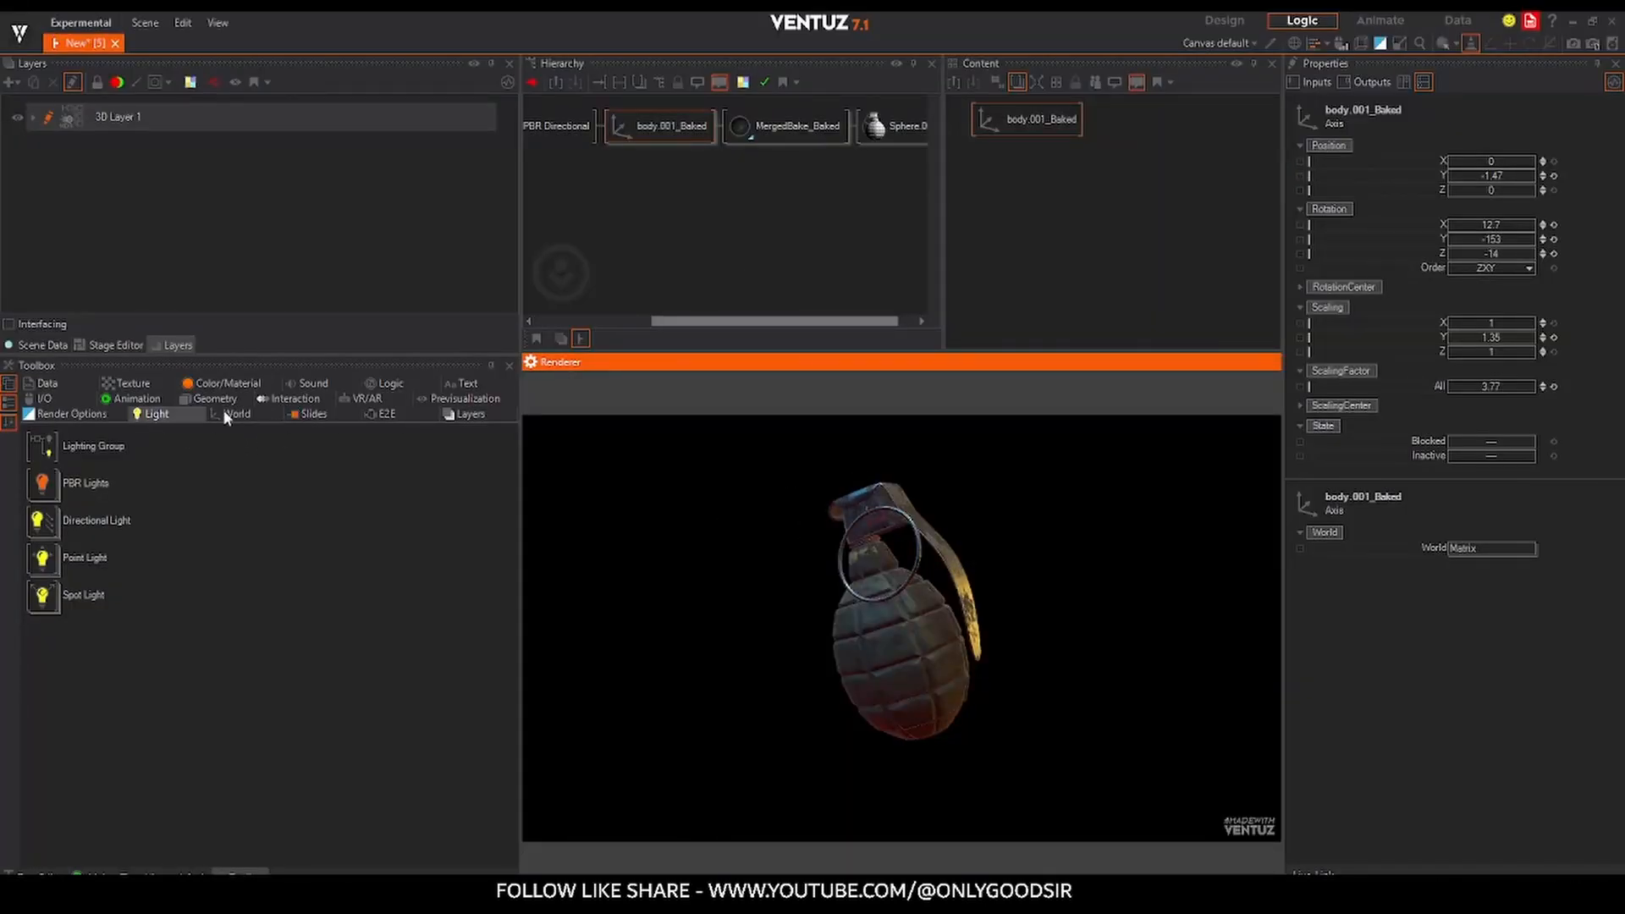
{"action": "left_click", "coordinate": [204, 387]}
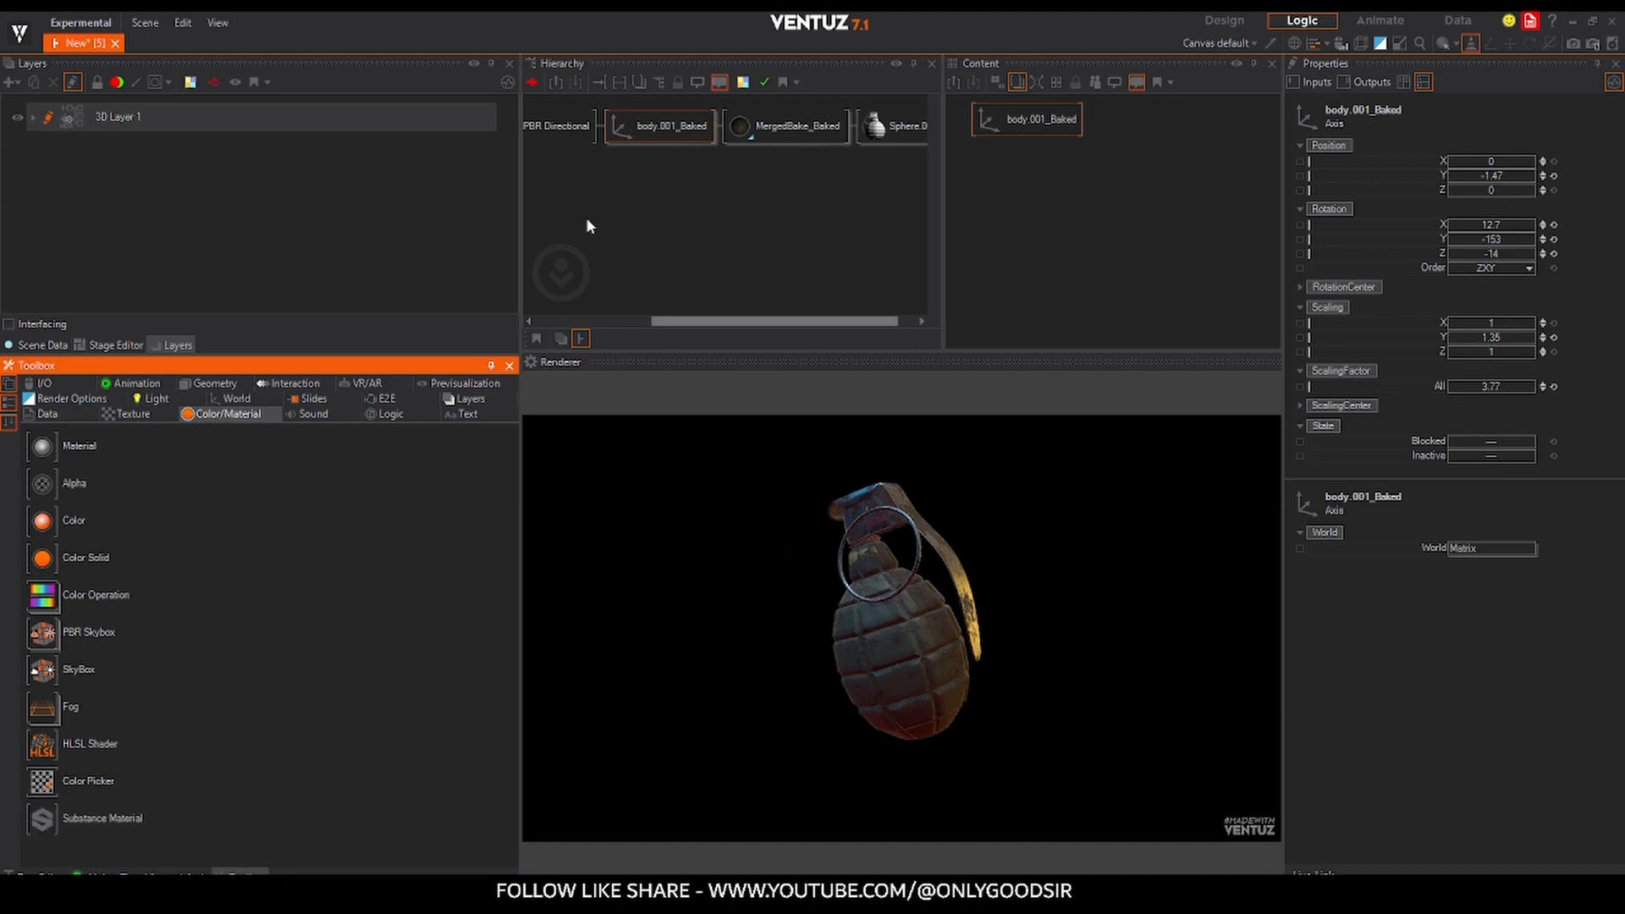
{"action": "scroll", "coordinate": [589, 225], "scroll_direction": "up", "scroll_amount": 3}
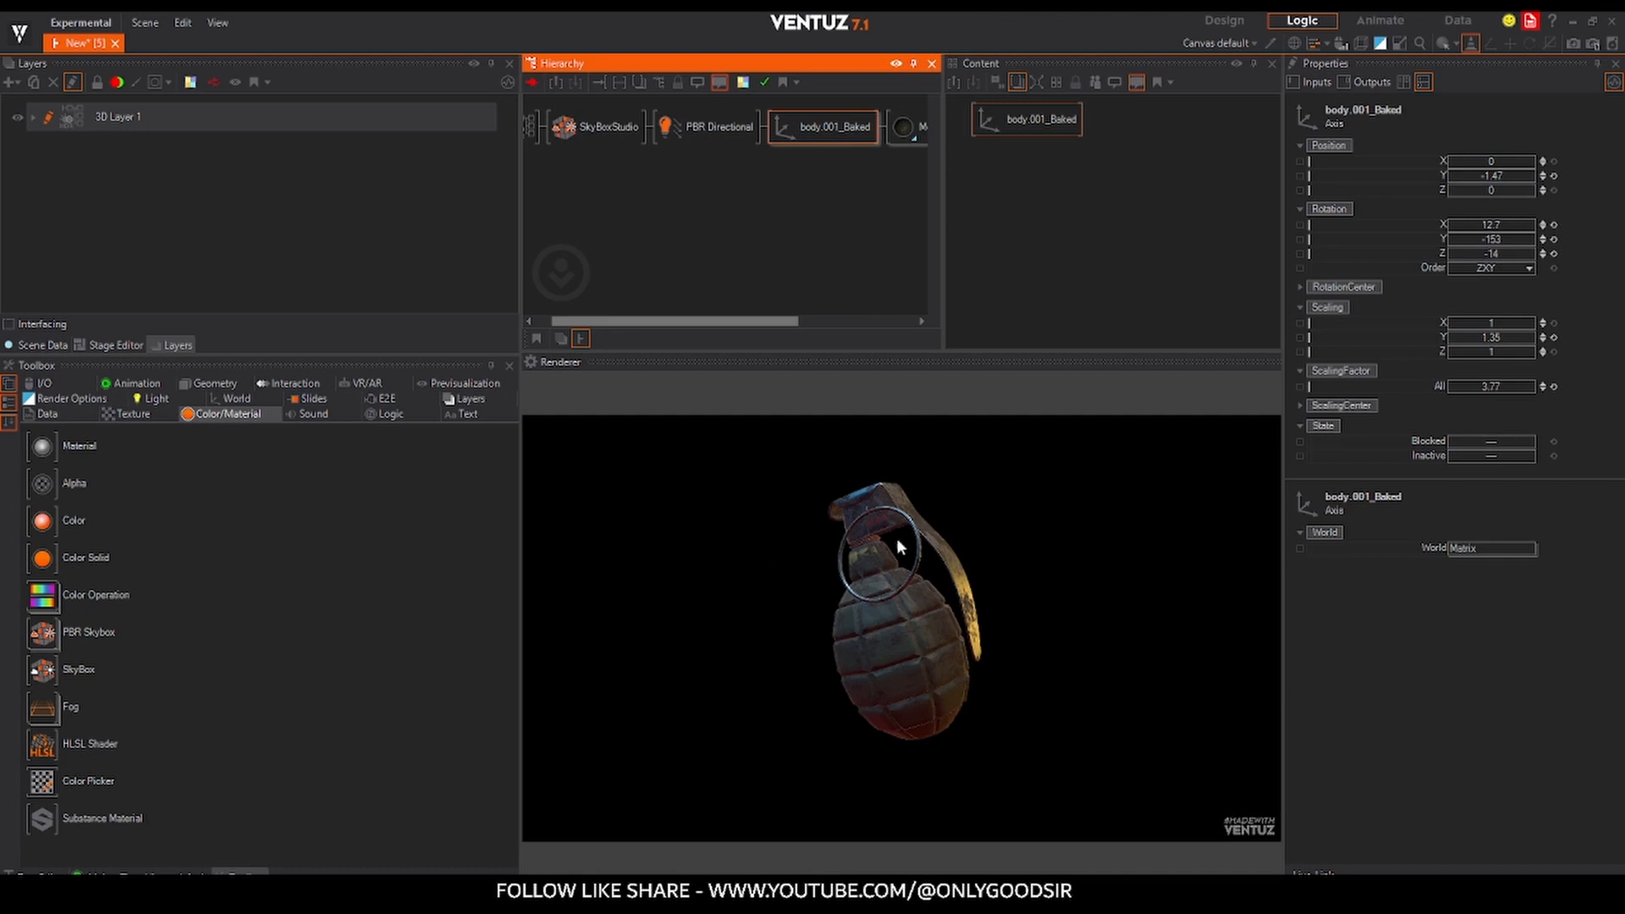
{"action": "left_click", "coordinate": [715, 127]}
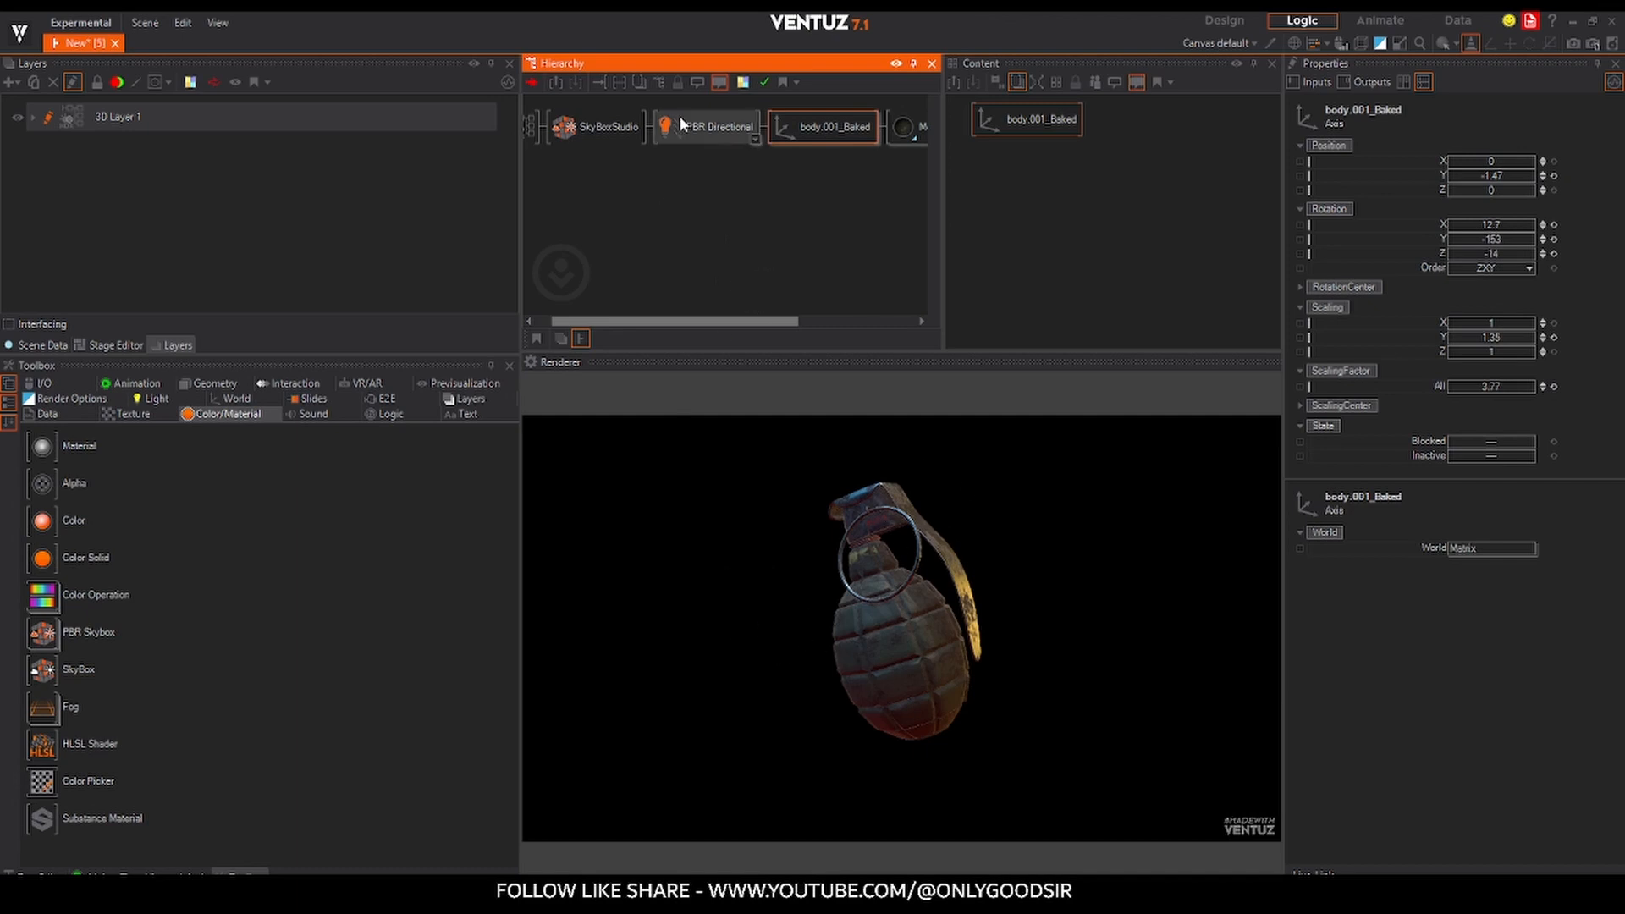
{"action": "left_click_drag", "start_coordinate": [1521, 196], "coordinate": [1494, 161]}
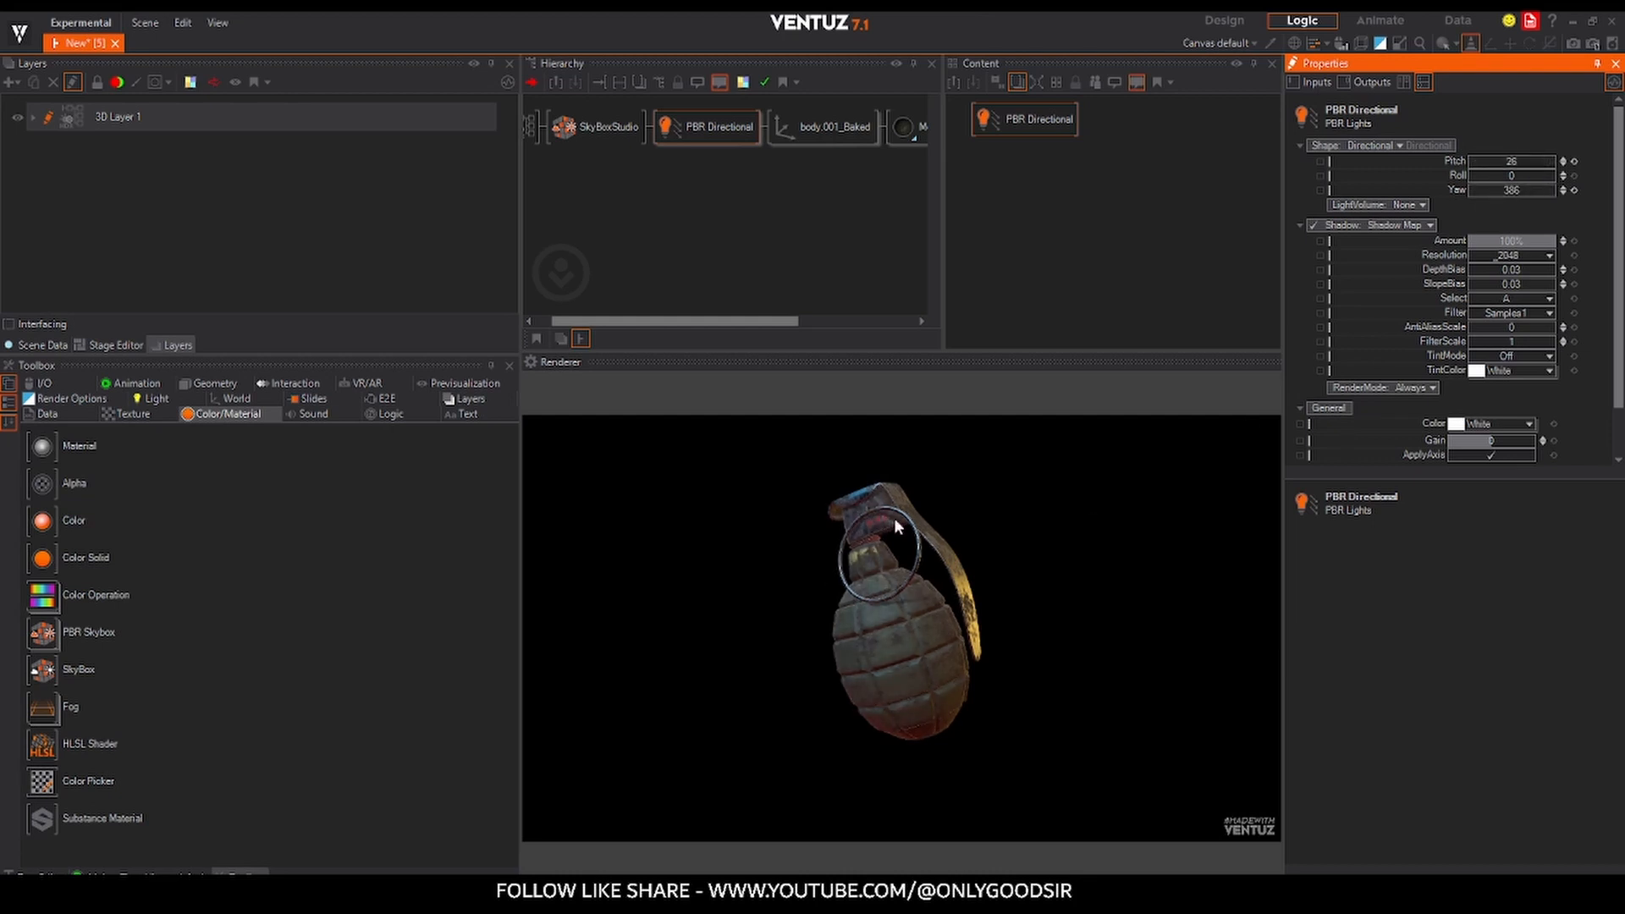
- Add a new Axis branch after the PBR Directional light, parallel to the body.001_Baked axis, and display the available geometry nodes
{"action": "middle_click_drag", "start_coordinate": [753, 206], "coordinate": [628, 200]}
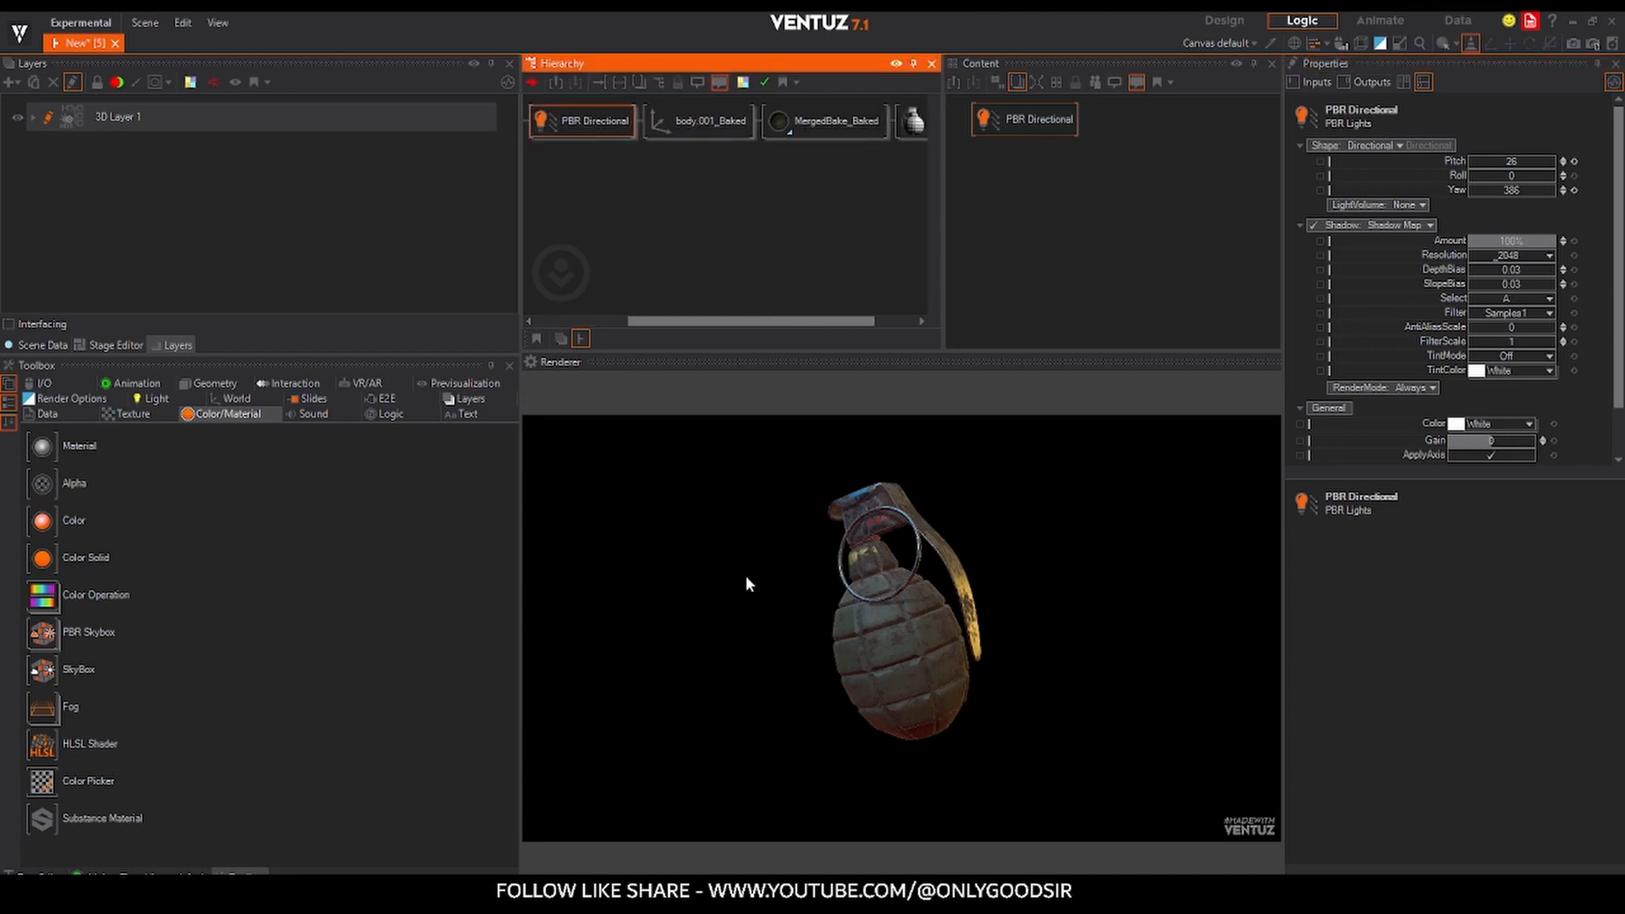
{"action": "left_click", "coordinate": [677, 121]}
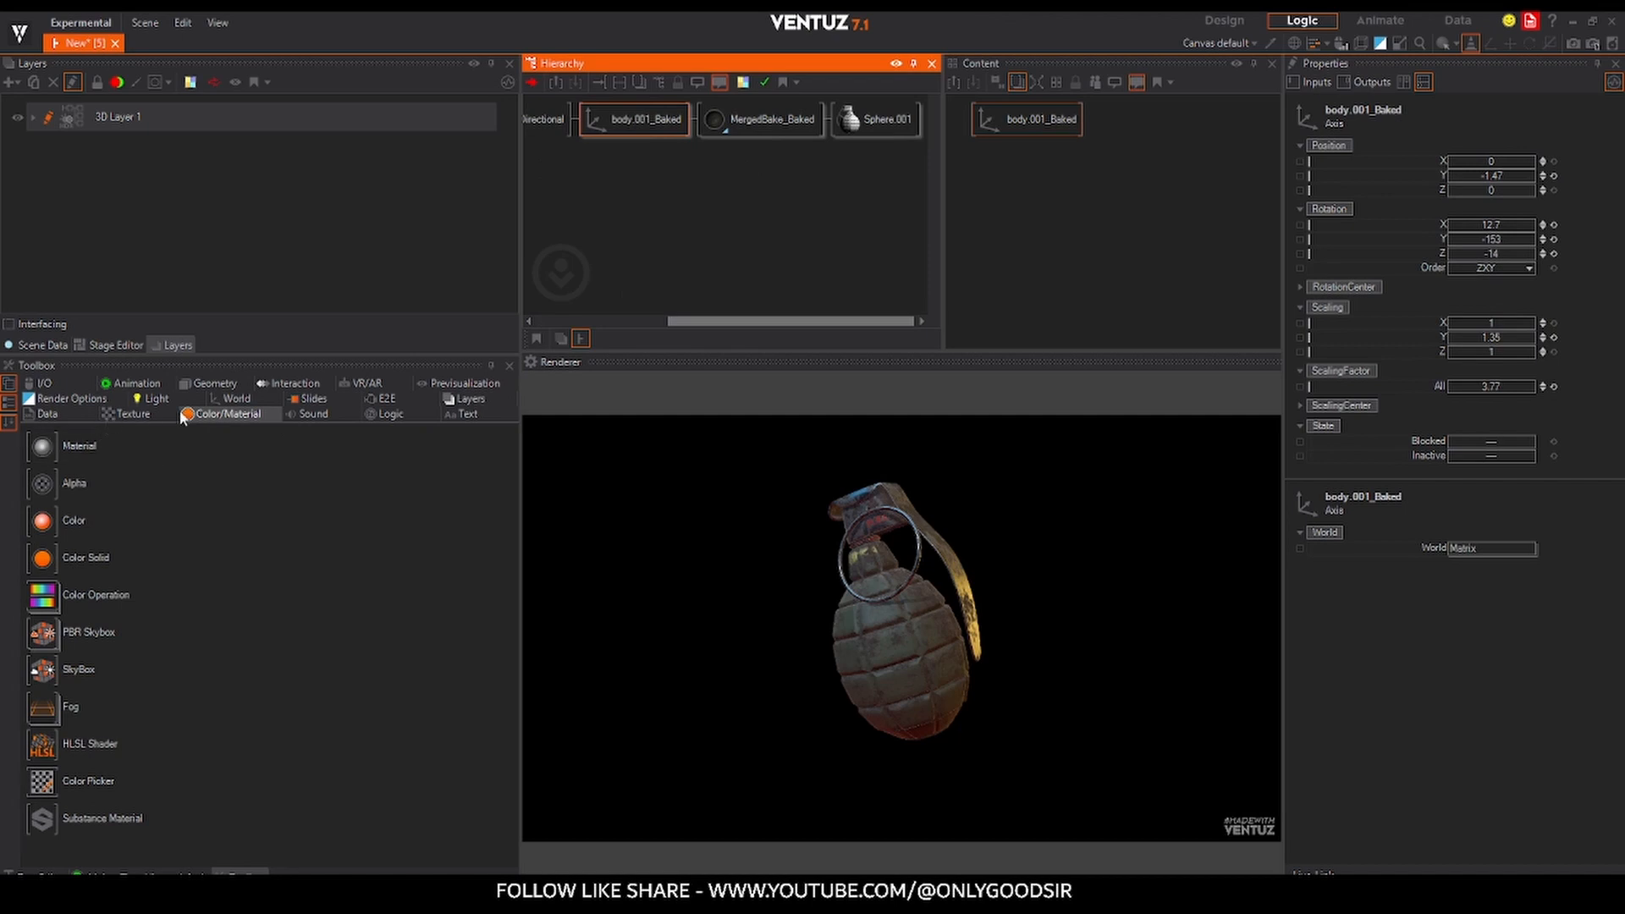
{"action": "left_click", "coordinate": [234, 399]}
{"action": "left_click_drag", "start_coordinate": [42, 449], "coordinate": [610, 155]}
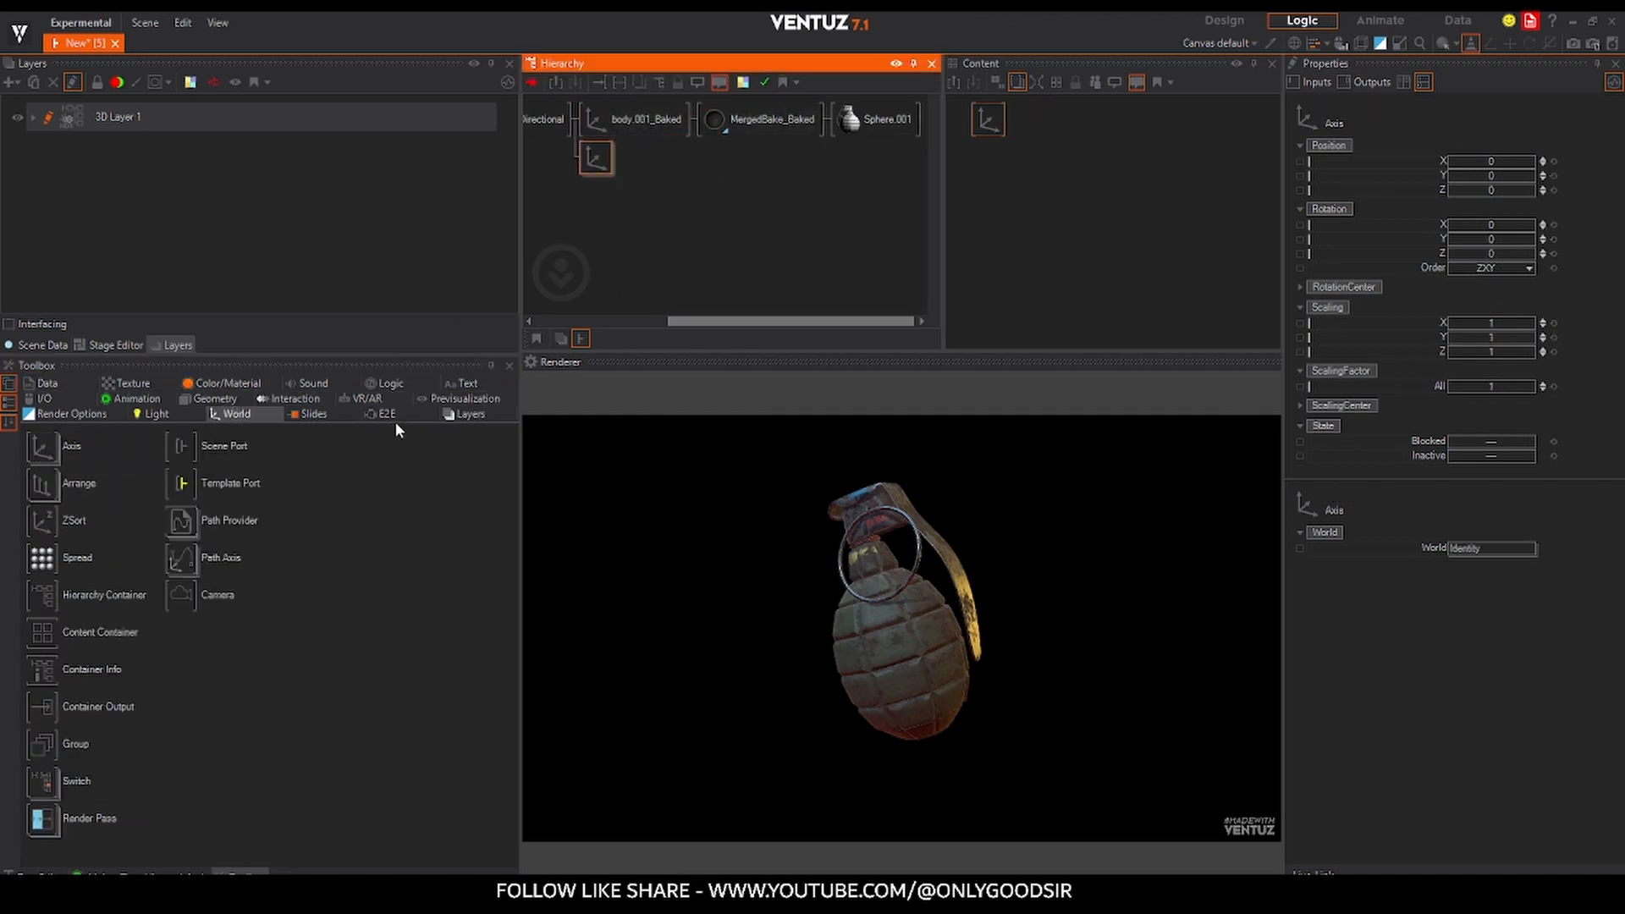
{"action": "left_click", "coordinate": [212, 399]}
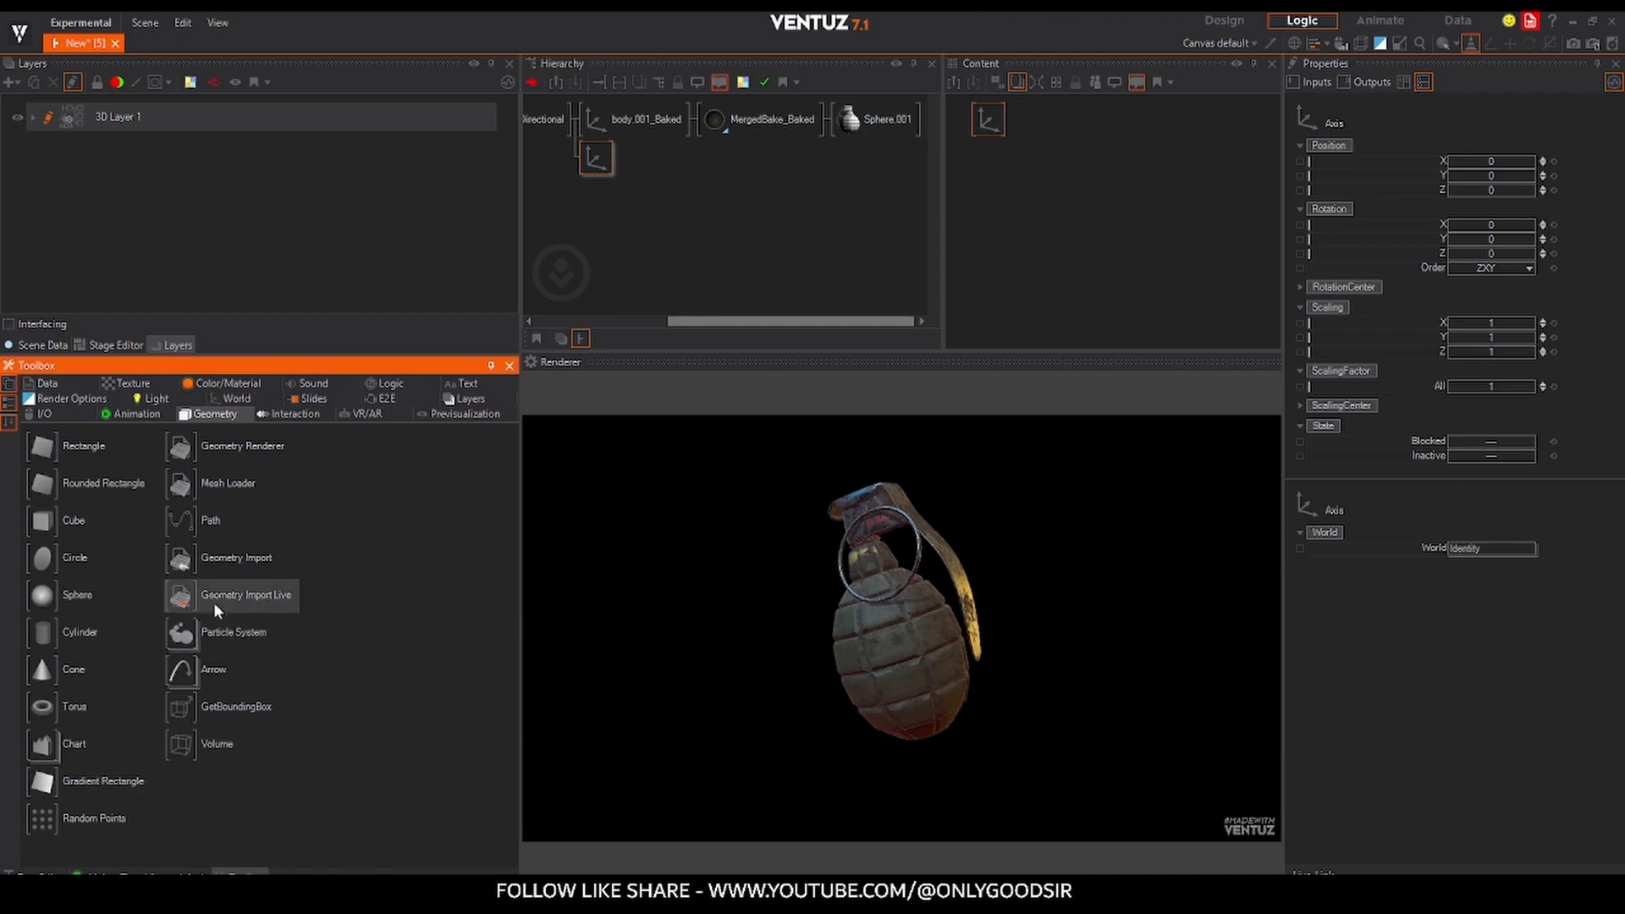
- Add a Particle System node under the new Axis branch in the hierarchy
{"action": "left_click", "coordinate": [183, 648]}
{"action": "left_click", "coordinate": [194, 687]}
{"action": "left_click_drag", "start_coordinate": [181, 633], "coordinate": [627, 163]}
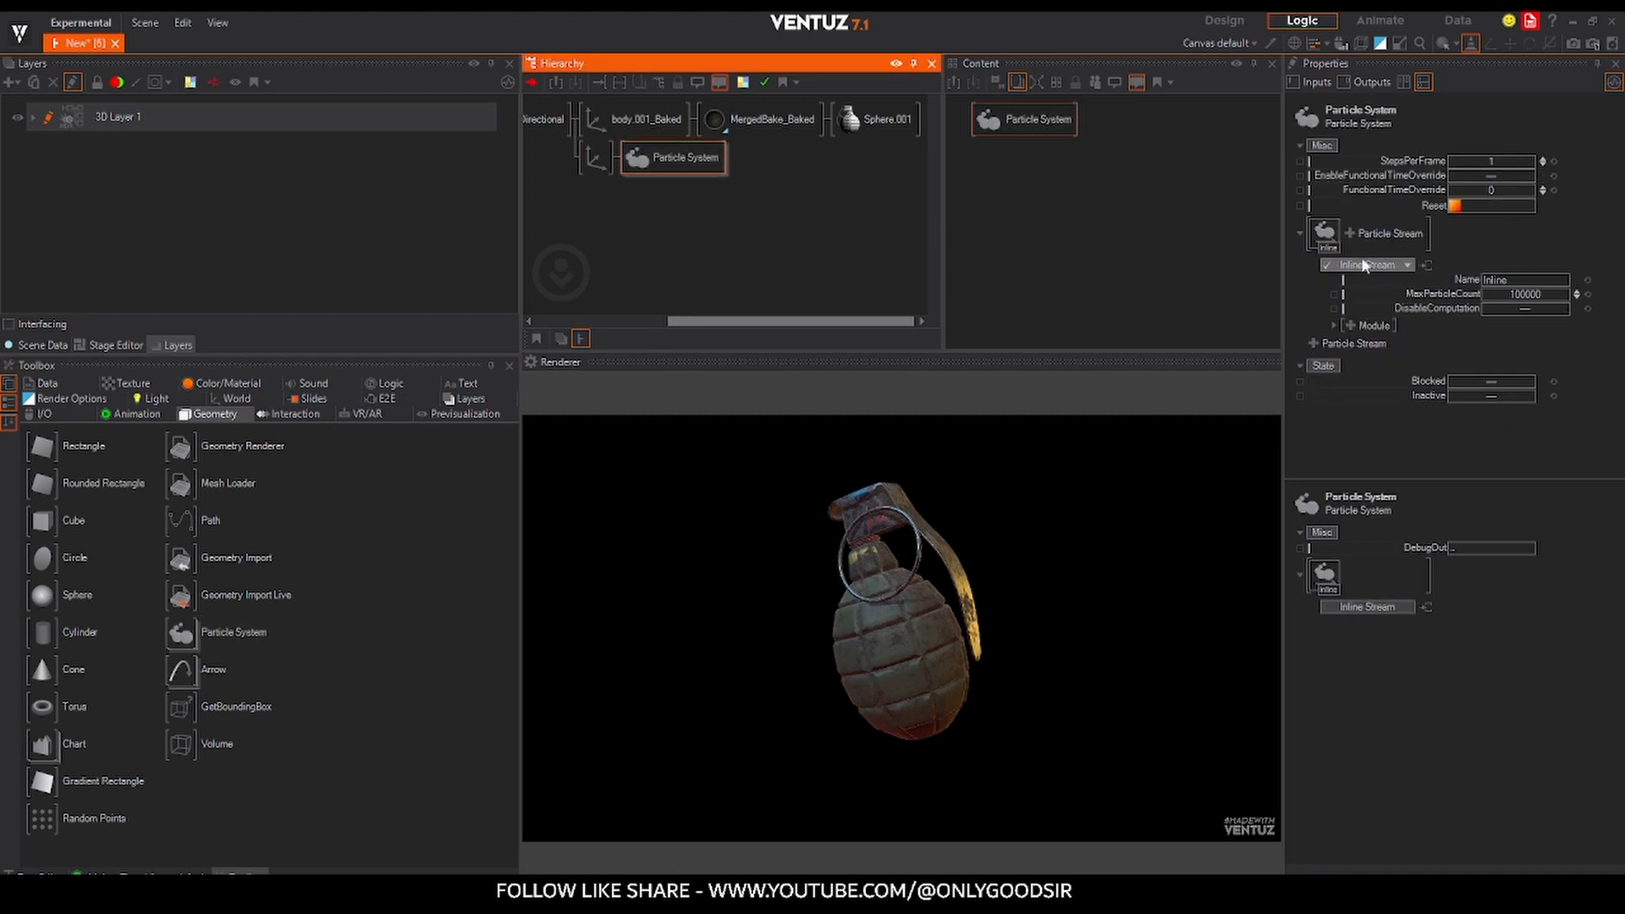
- Add a Grid emitter and a Mesh renderer to the Particle System's inline stream
{"action": "left_click", "coordinate": [1349, 326]}
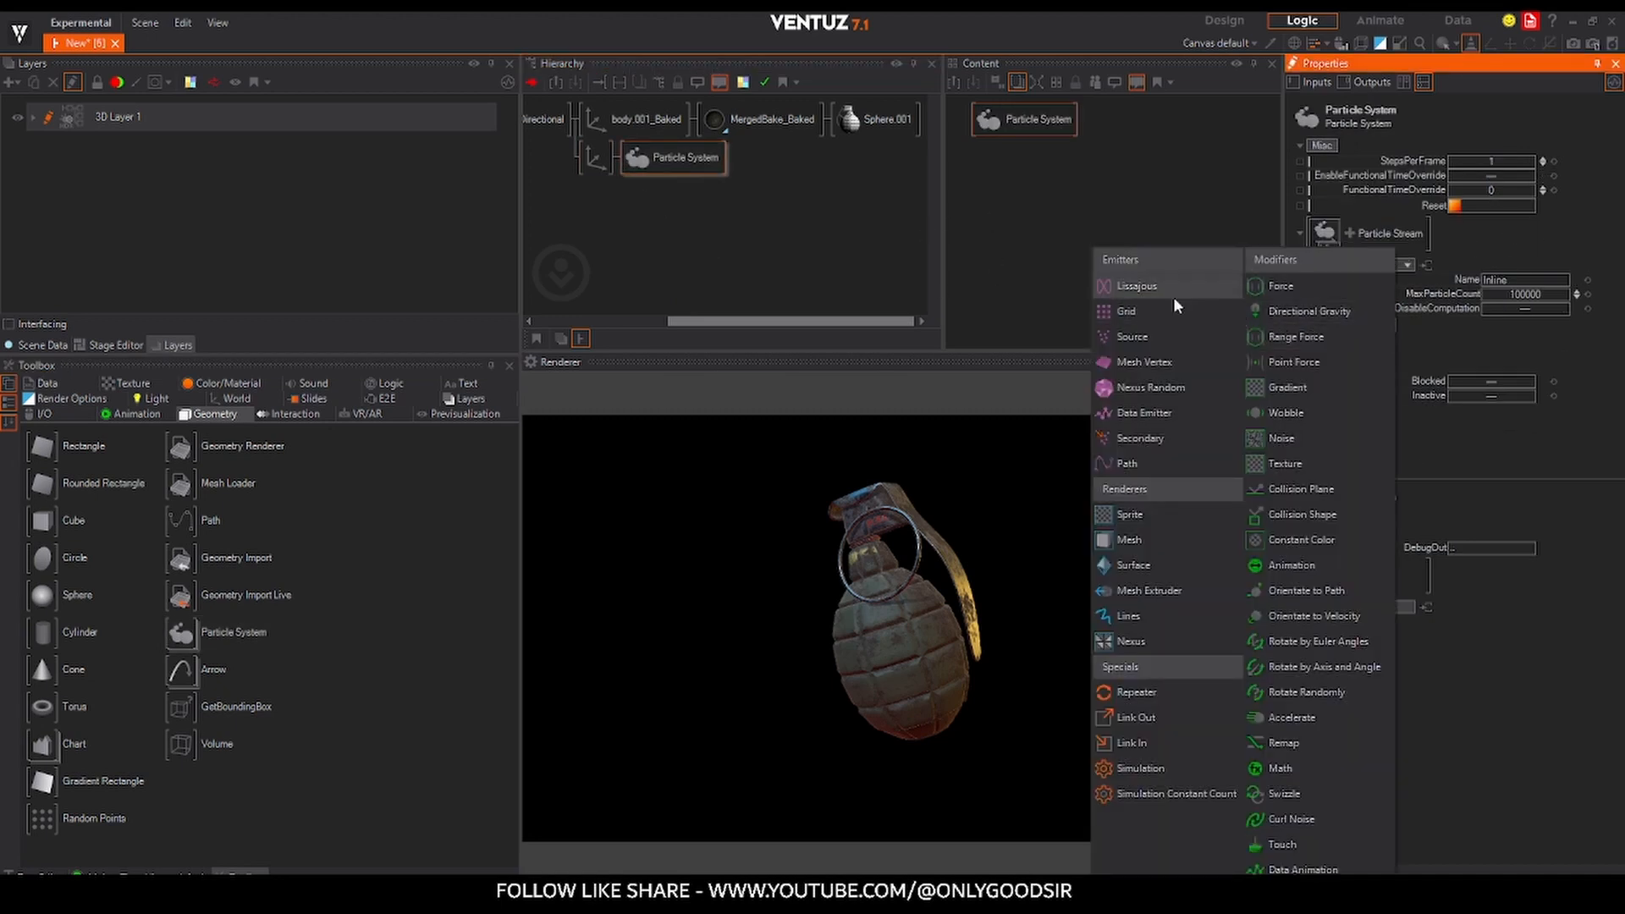
{"action": "left_click", "coordinate": [1146, 312]}
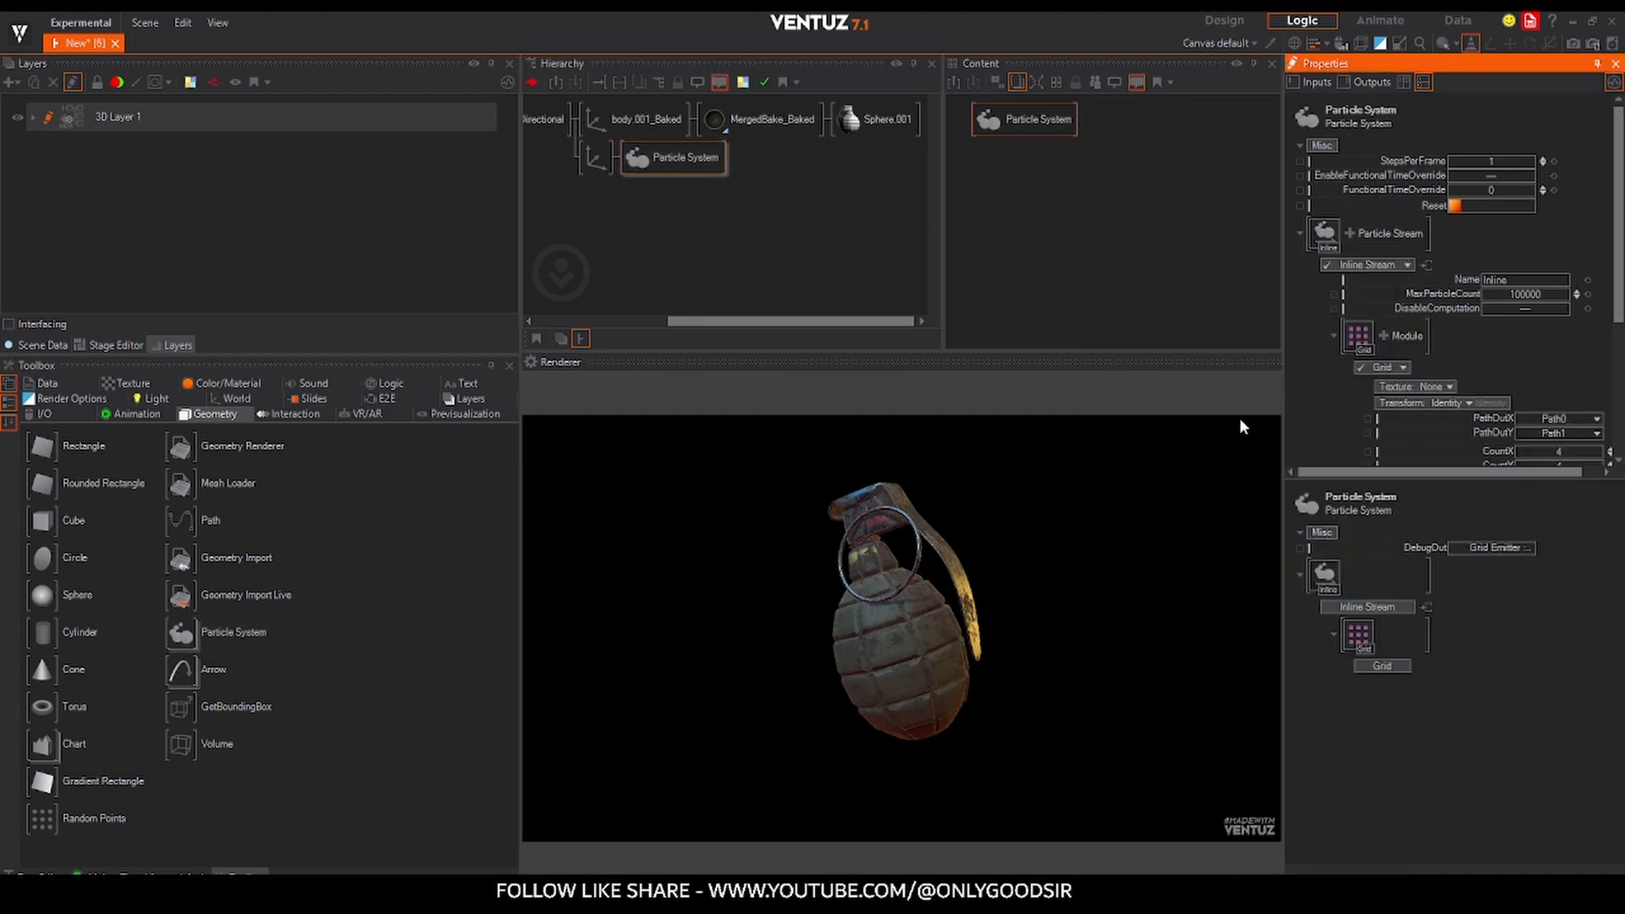
{"action": "left_click", "coordinate": [1387, 333]}
{"action": "left_click", "coordinate": [1157, 541]}
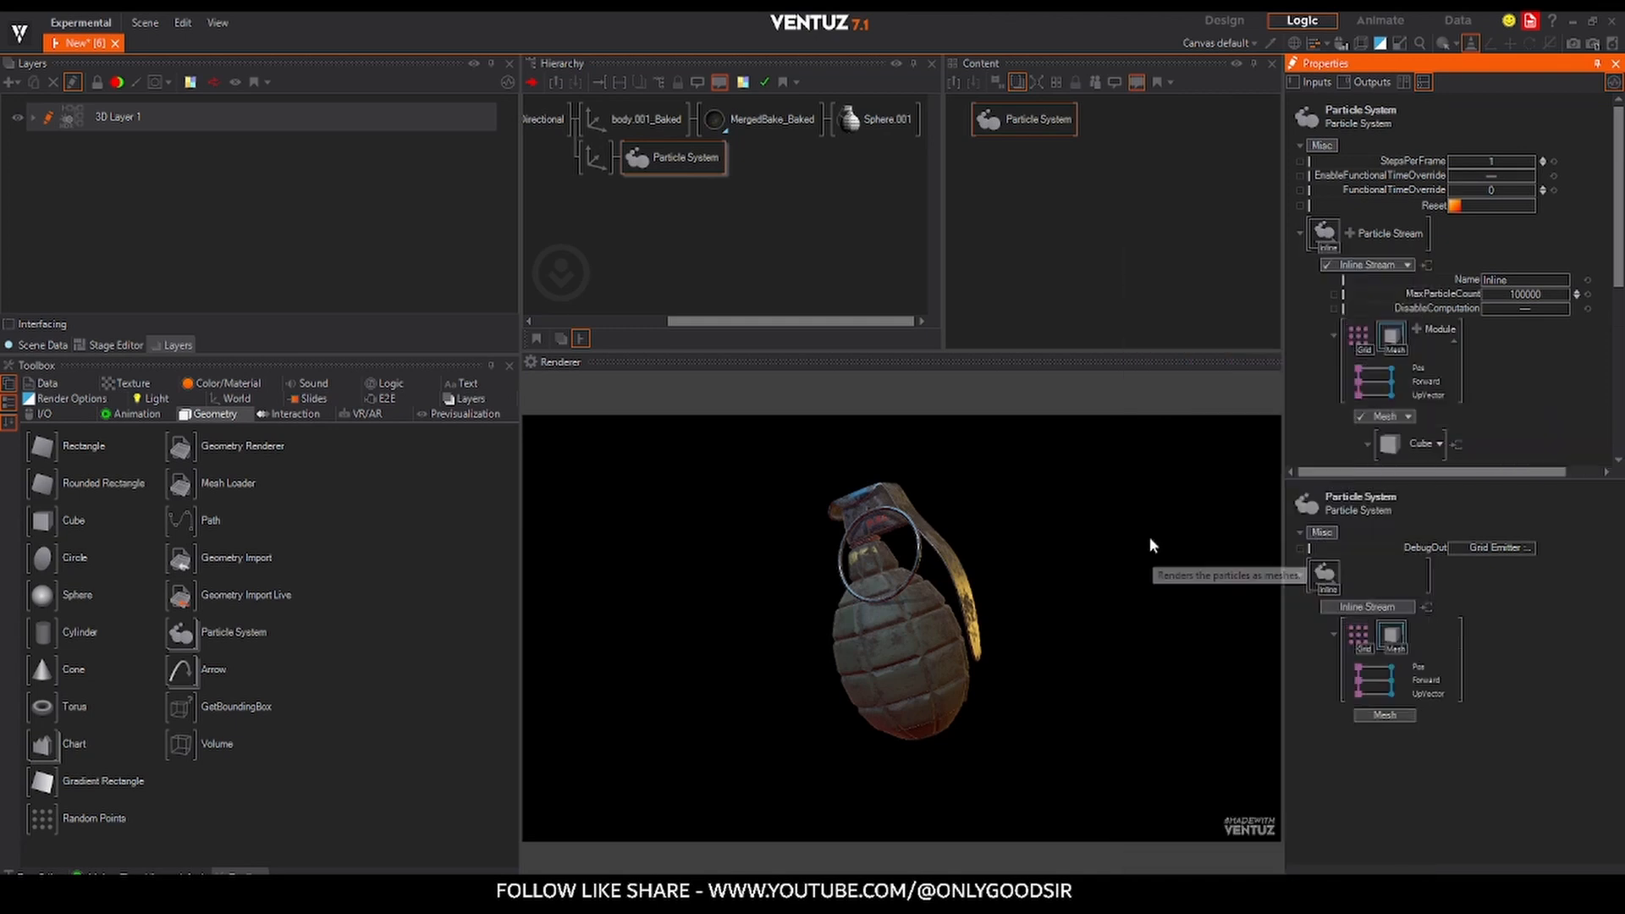
- Block the body.001_Baked axis branch and turn off the axis gizmo in the renderer
{"action": "left_click", "coordinate": [594, 124]}
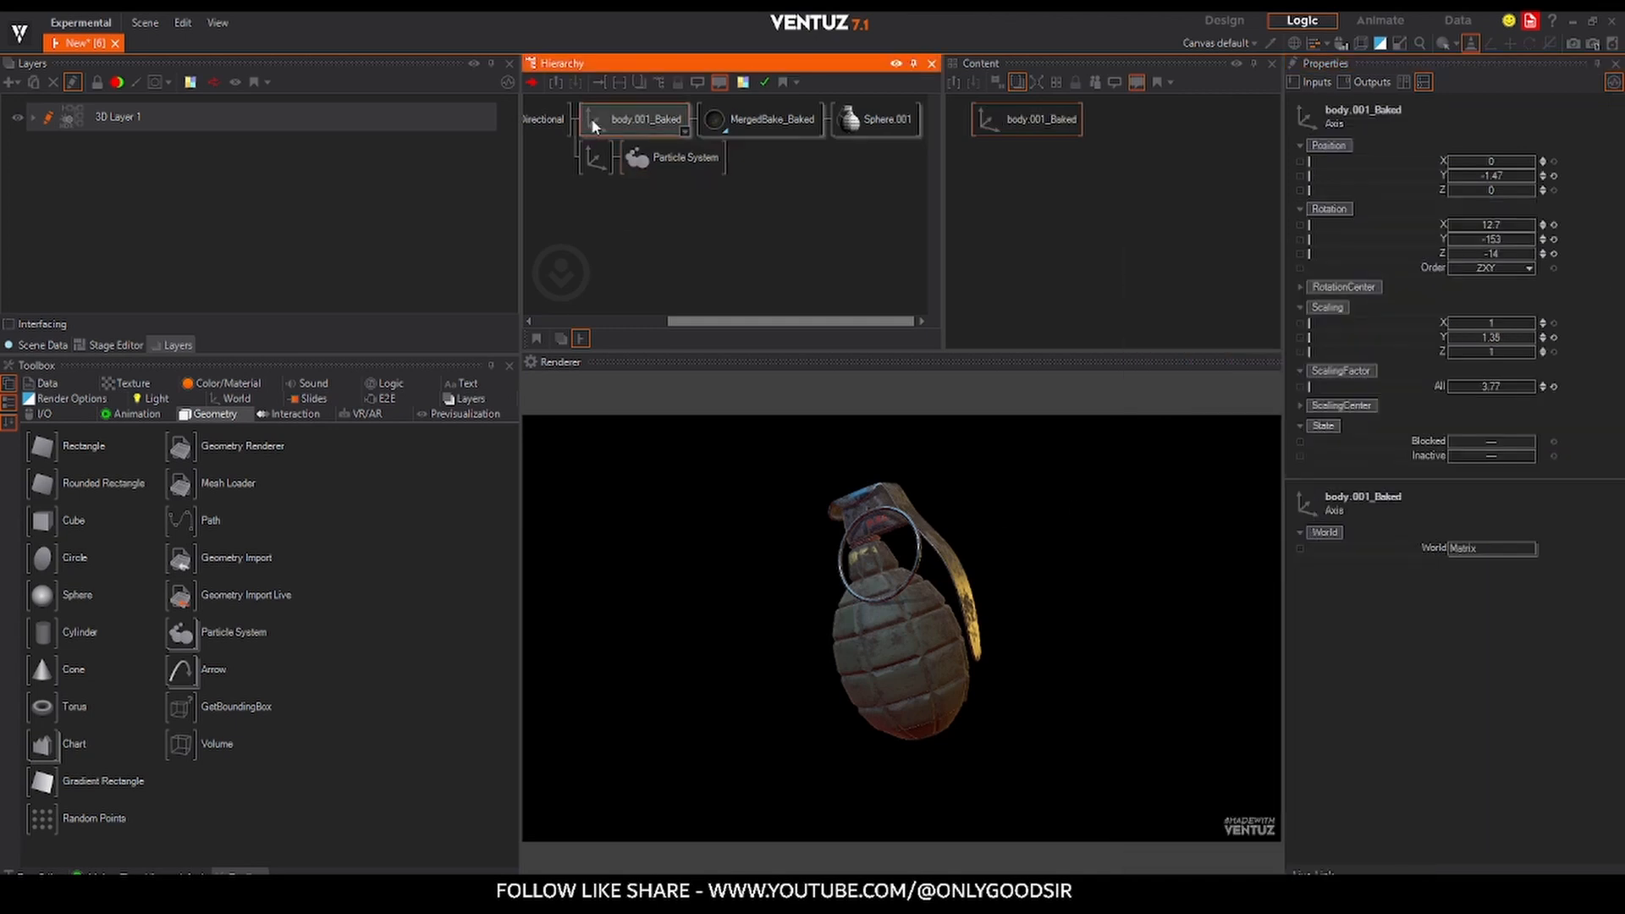
{"action": "key", "text": "ctrl+b"}
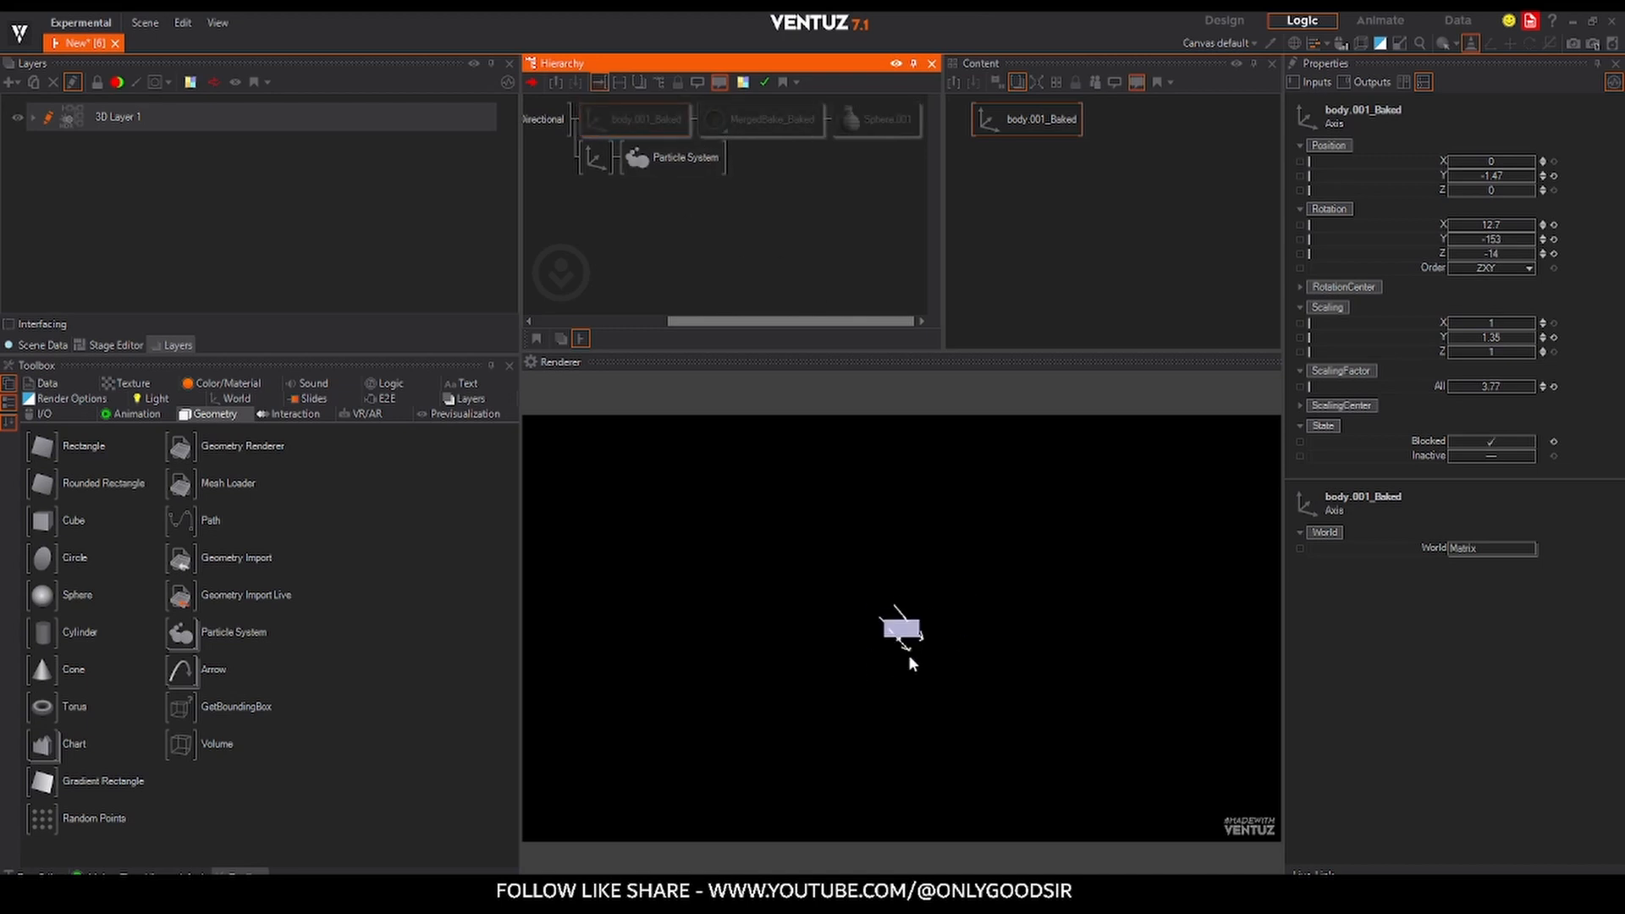
{"action": "left_click", "coordinate": [1471, 44]}
- Set the X rotation of the Particle System's parent Axis to -75
{"action": "left_click", "coordinate": [596, 161]}
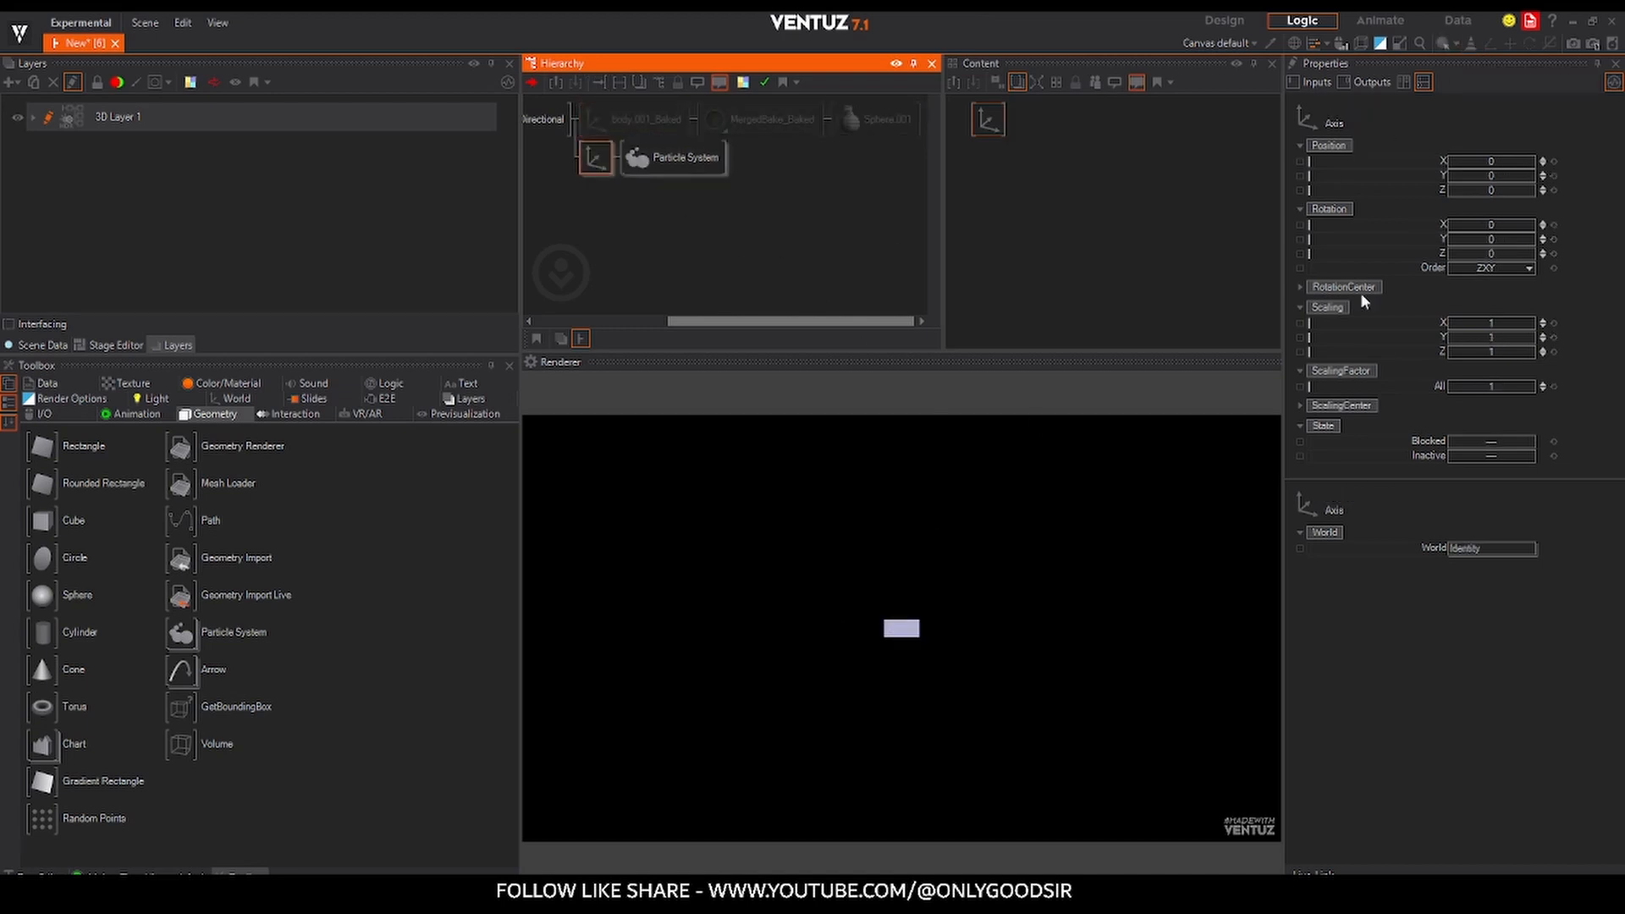
{"action": "left_click_drag", "start_coordinate": [1490, 226], "coordinate": [1473, 241]}
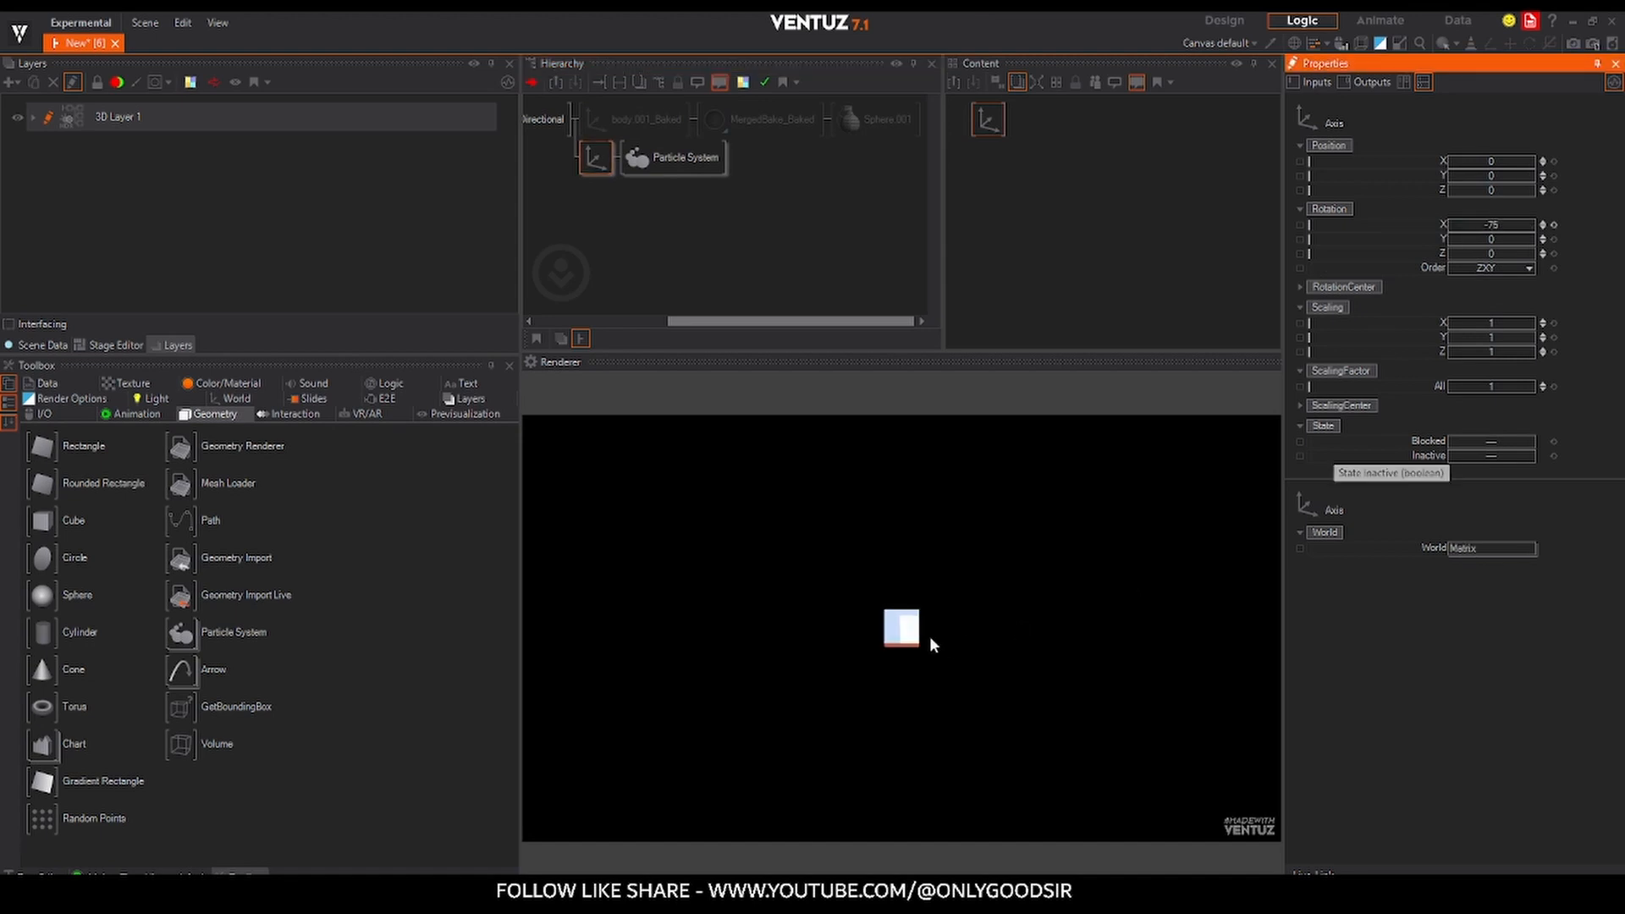
- Set the Particle System's Grid emitter SizeX to 18.33 and SizeY to 14.39
{"action": "left_click", "coordinate": [673, 159]}
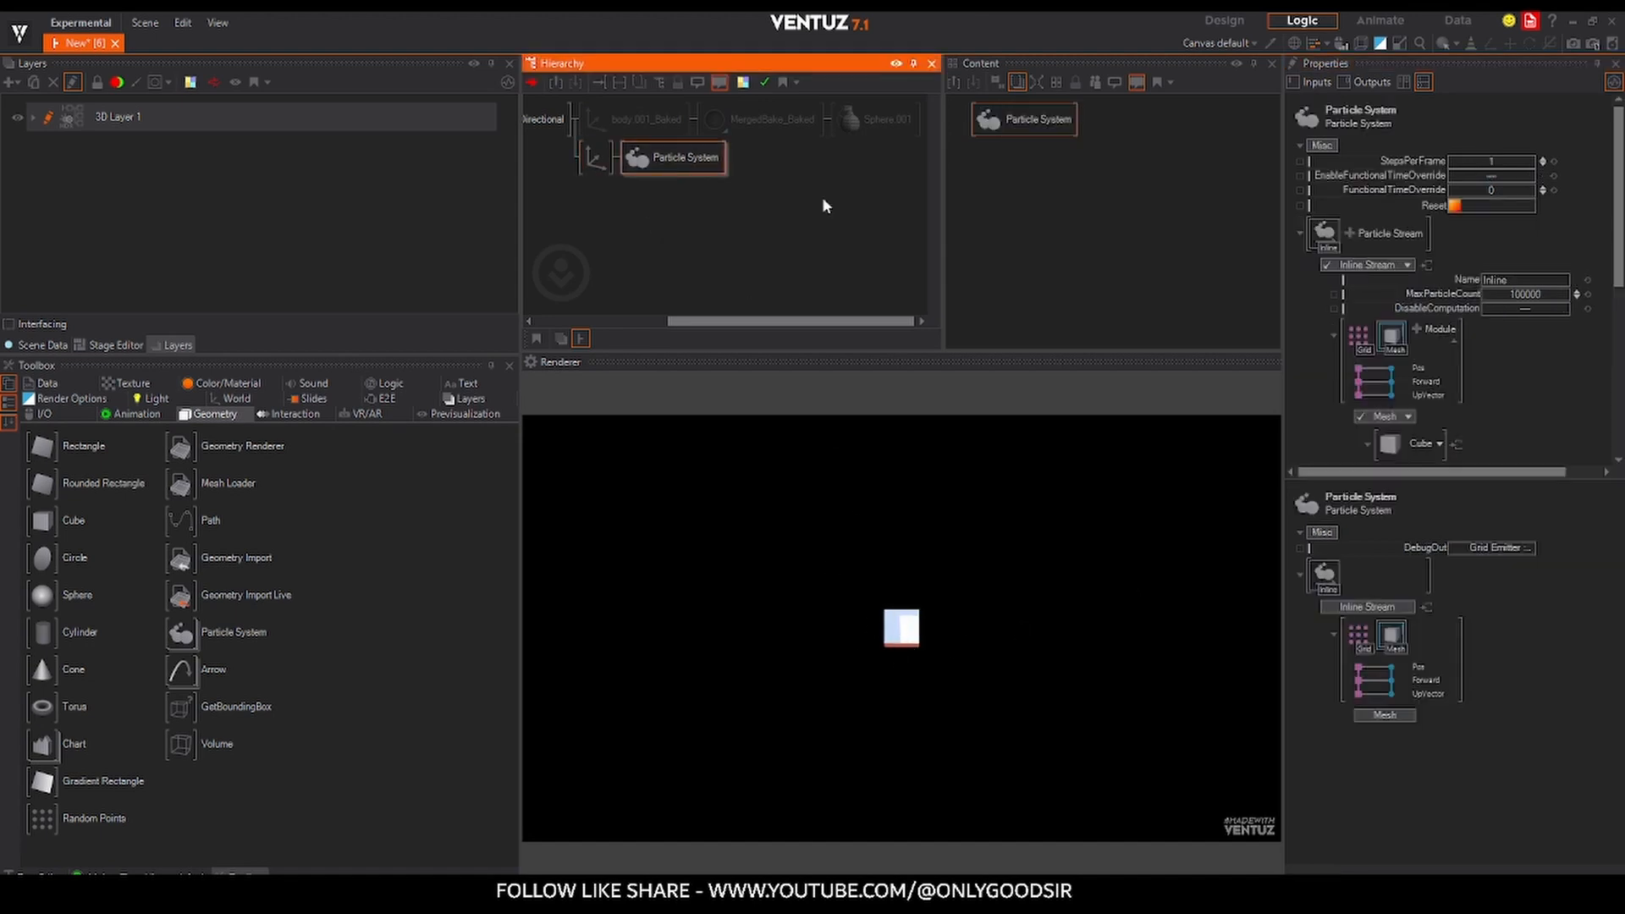
{"action": "middle_click_drag", "start_coordinate": [1531, 404], "coordinate": [1505, 237]}
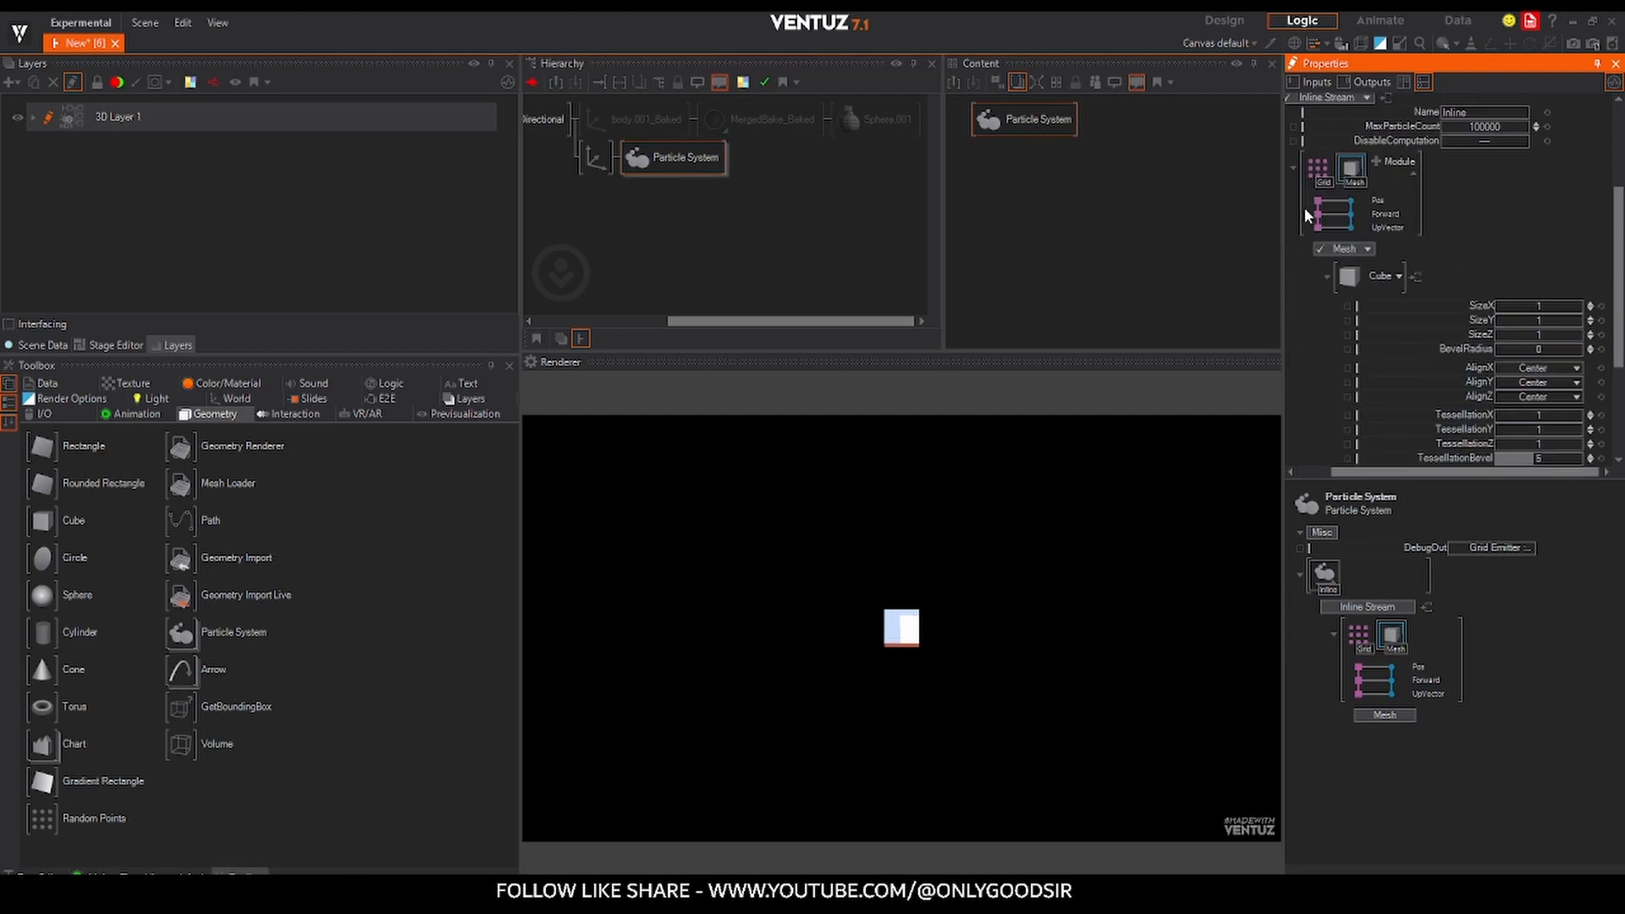
{"action": "left_click", "coordinate": [1328, 173]}
{"action": "middle_click_drag", "start_coordinate": [1529, 412], "coordinate": [1537, 304]}
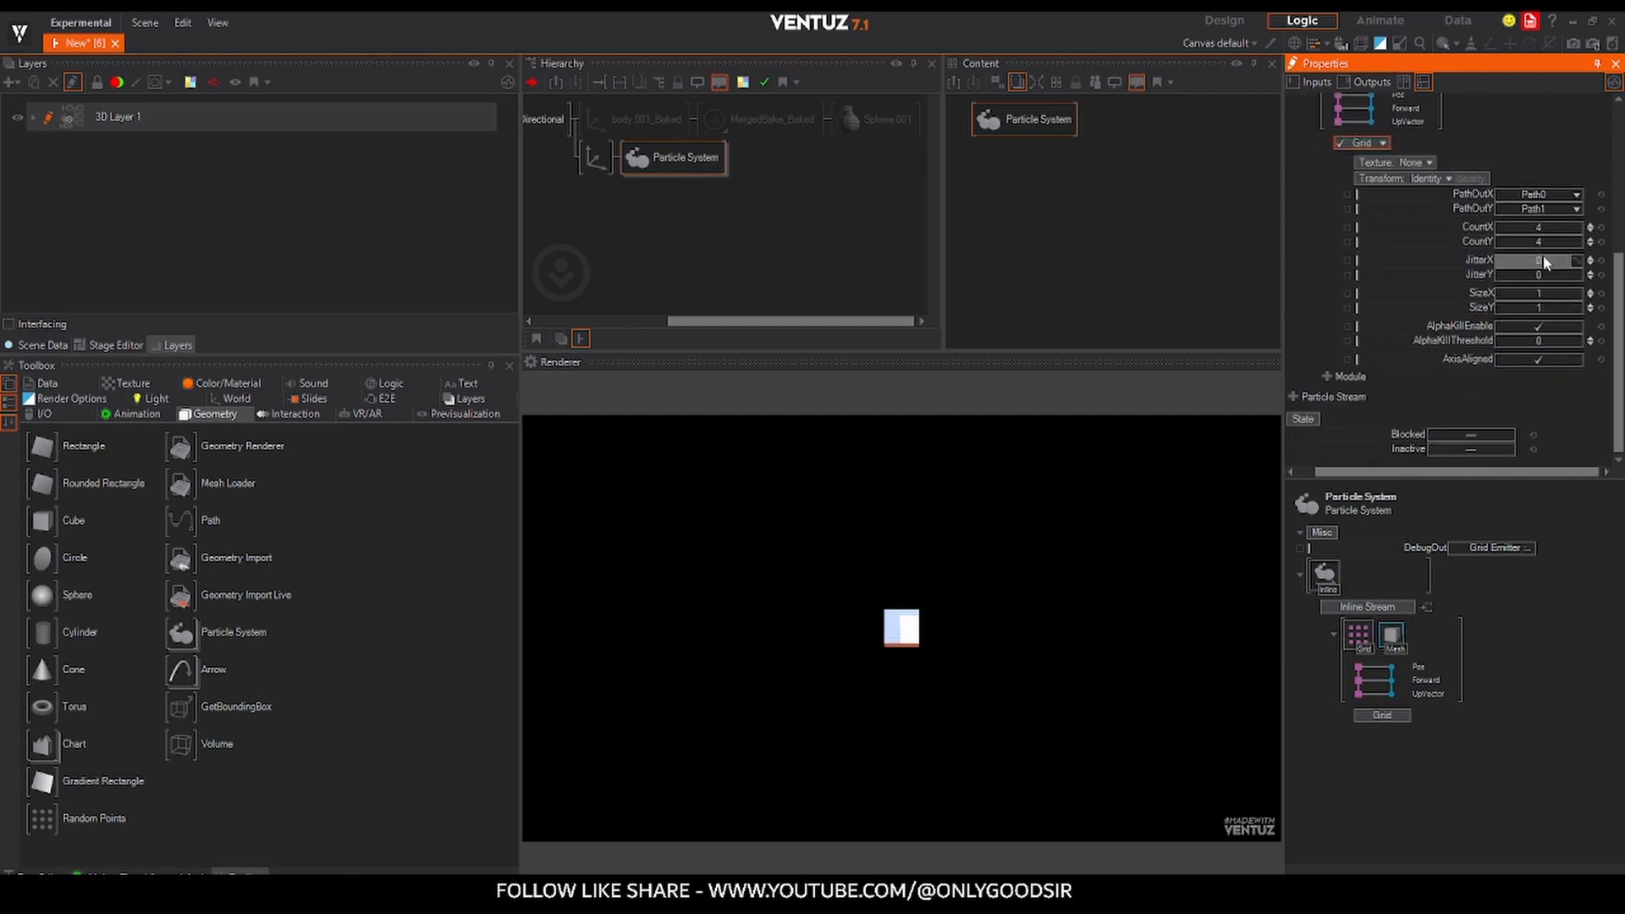
{"action": "left_click_drag", "start_coordinate": [1532, 298], "coordinate": [1582, 305]}
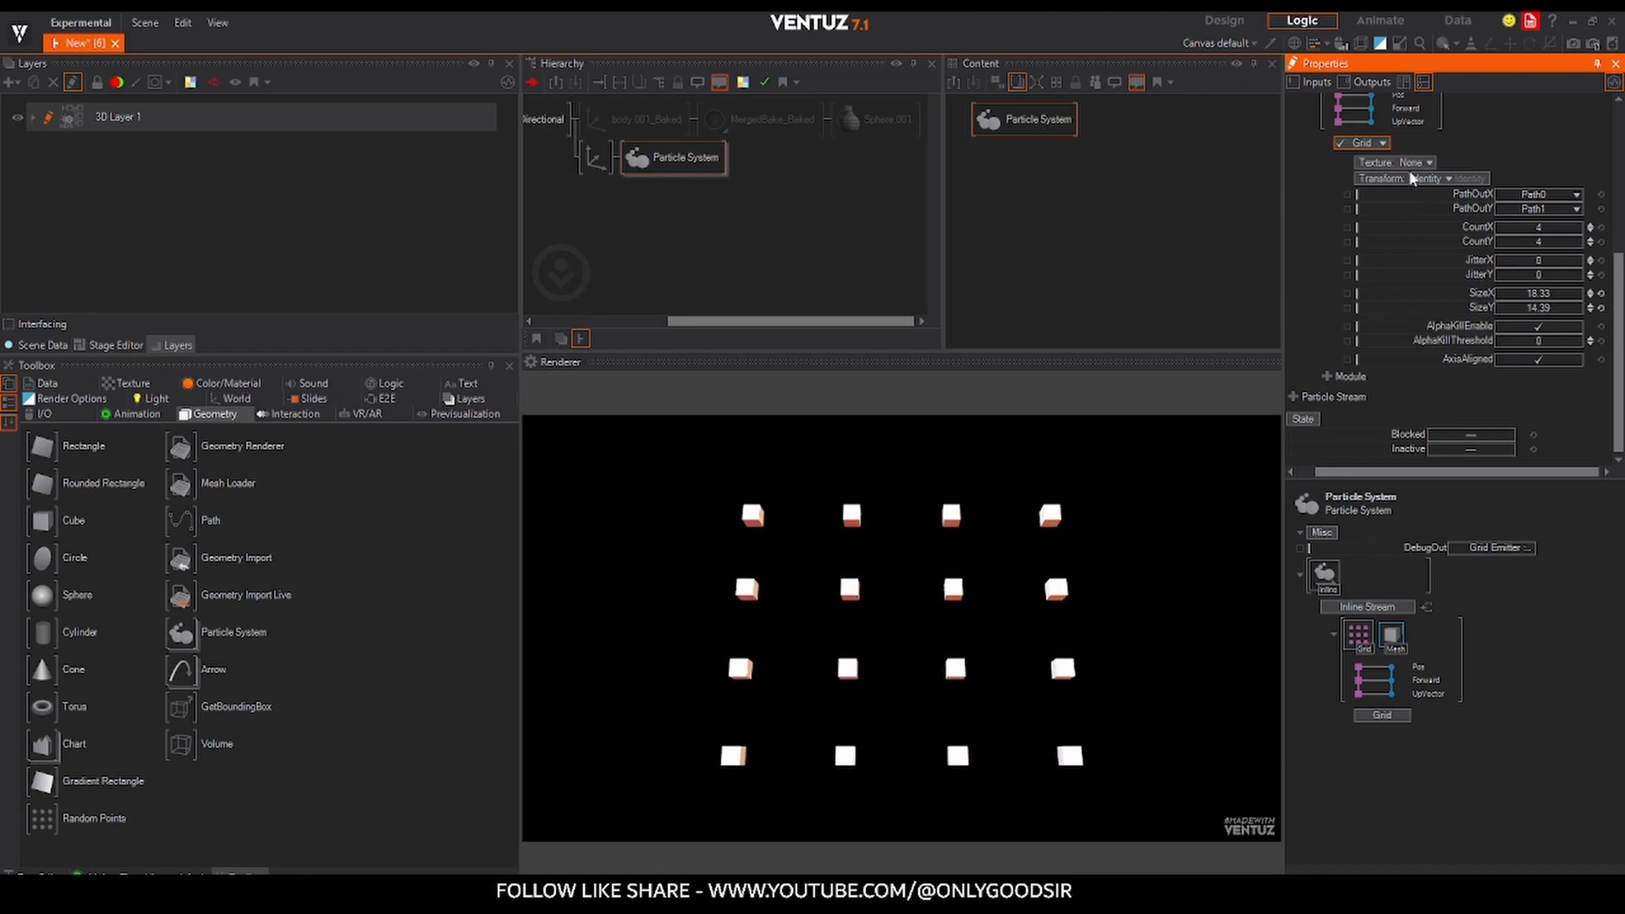
- Change the particle Mesh renderer's geometry from Cube to Mesh Loader
{"action": "scroll", "coordinate": [1414, 174], "scroll_direction": "up", "scroll_amount": 2}
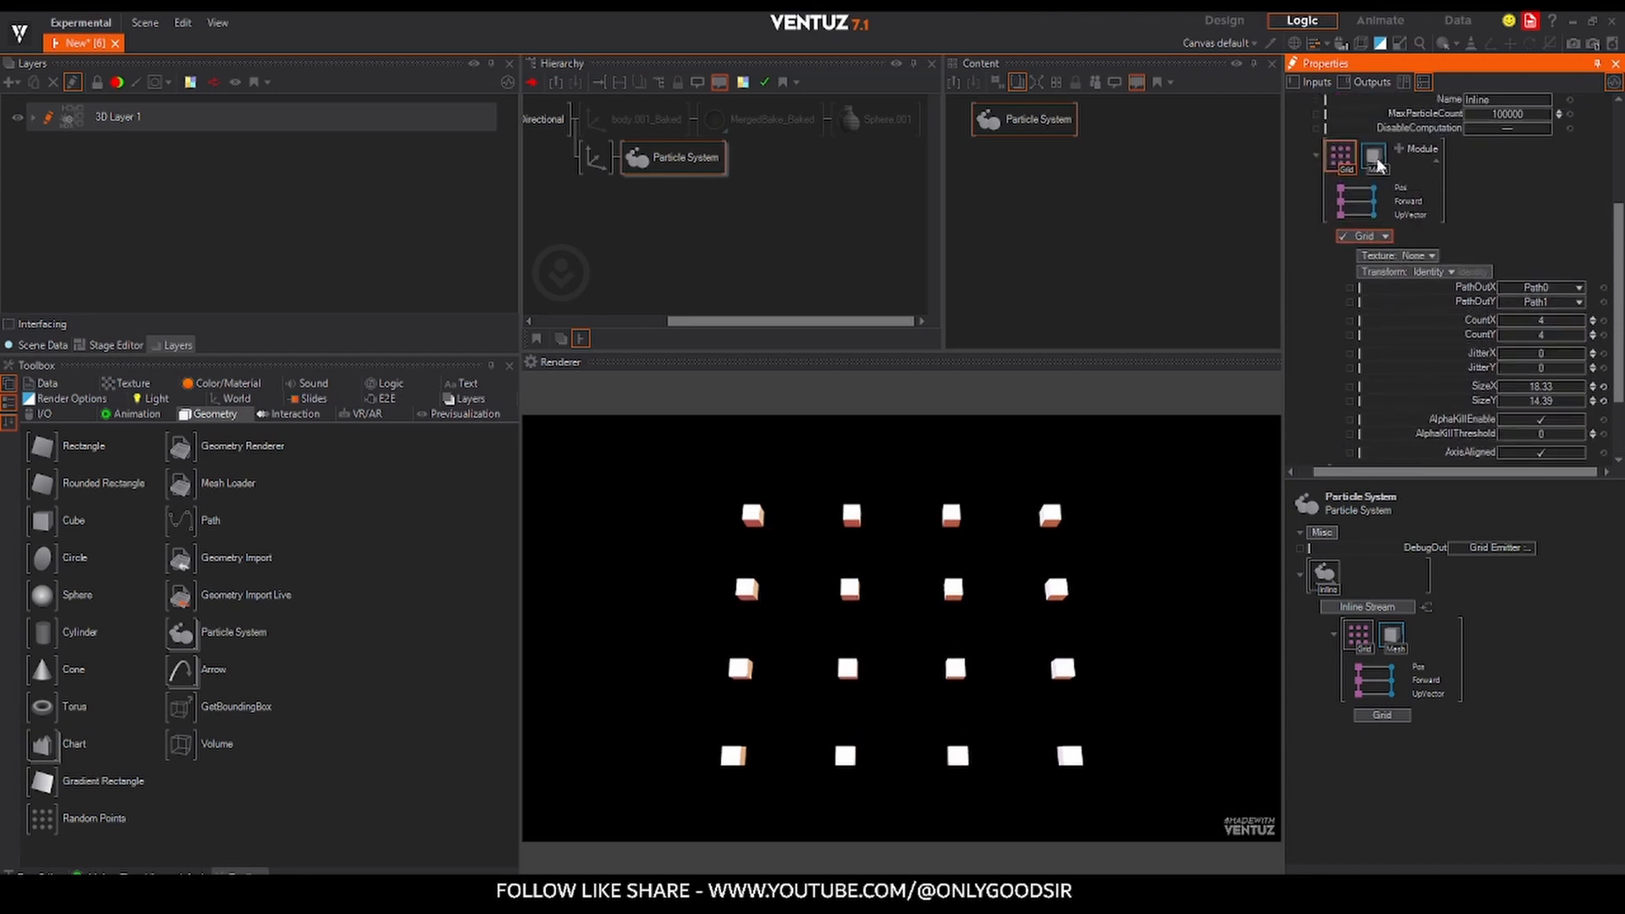
{"action": "left_click", "coordinate": [1375, 157]}
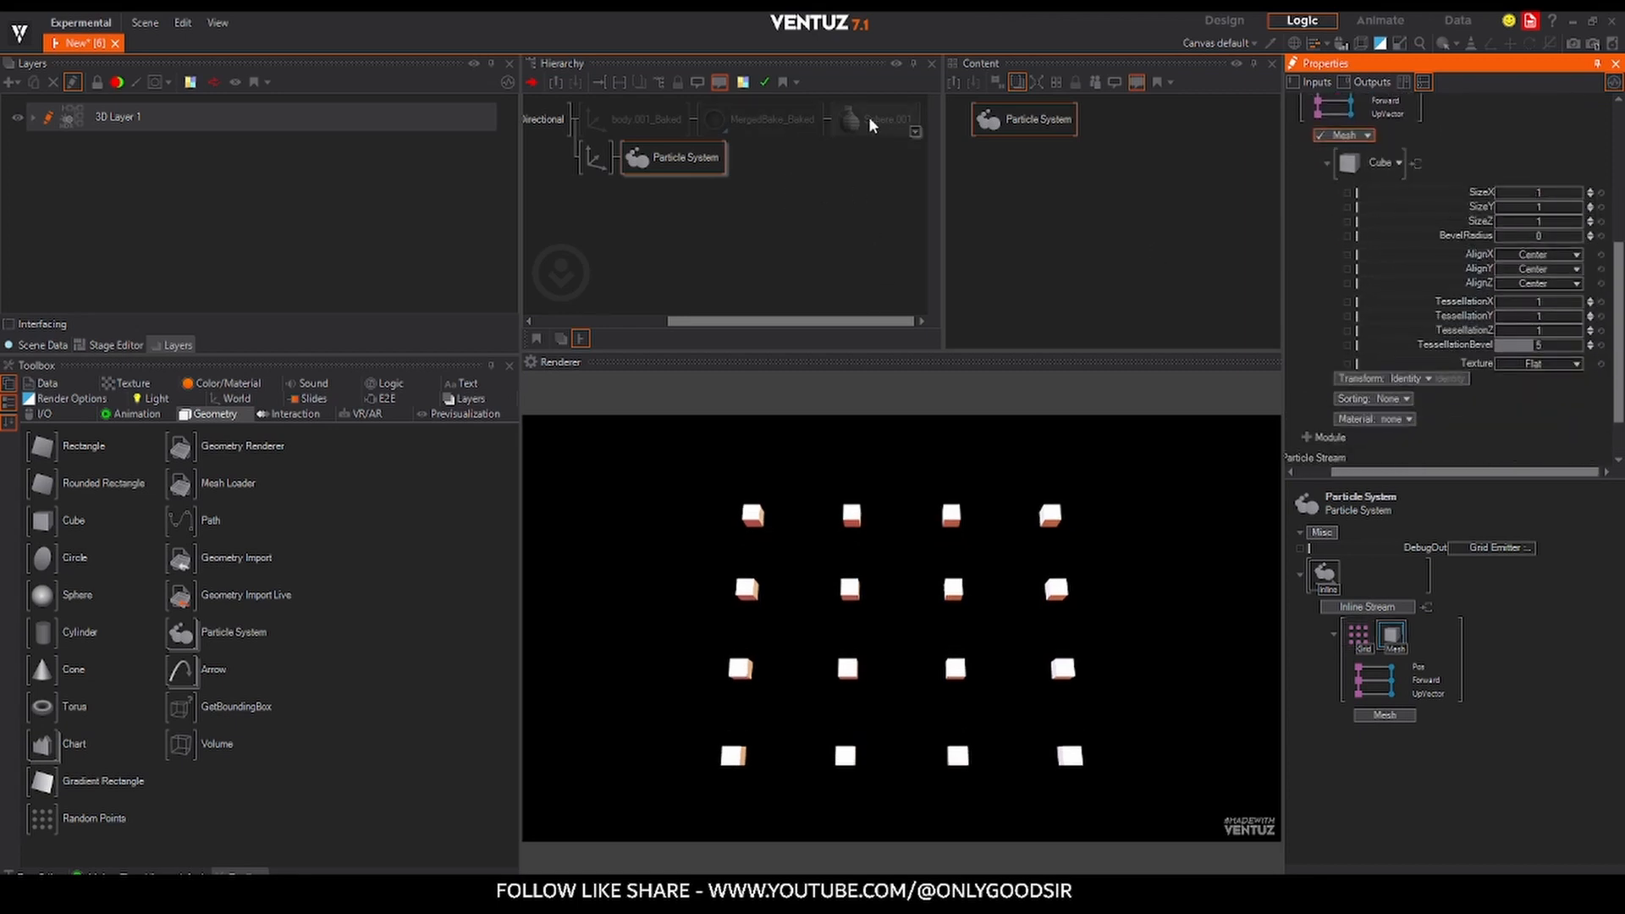
{"action": "left_click", "coordinate": [1398, 164]}
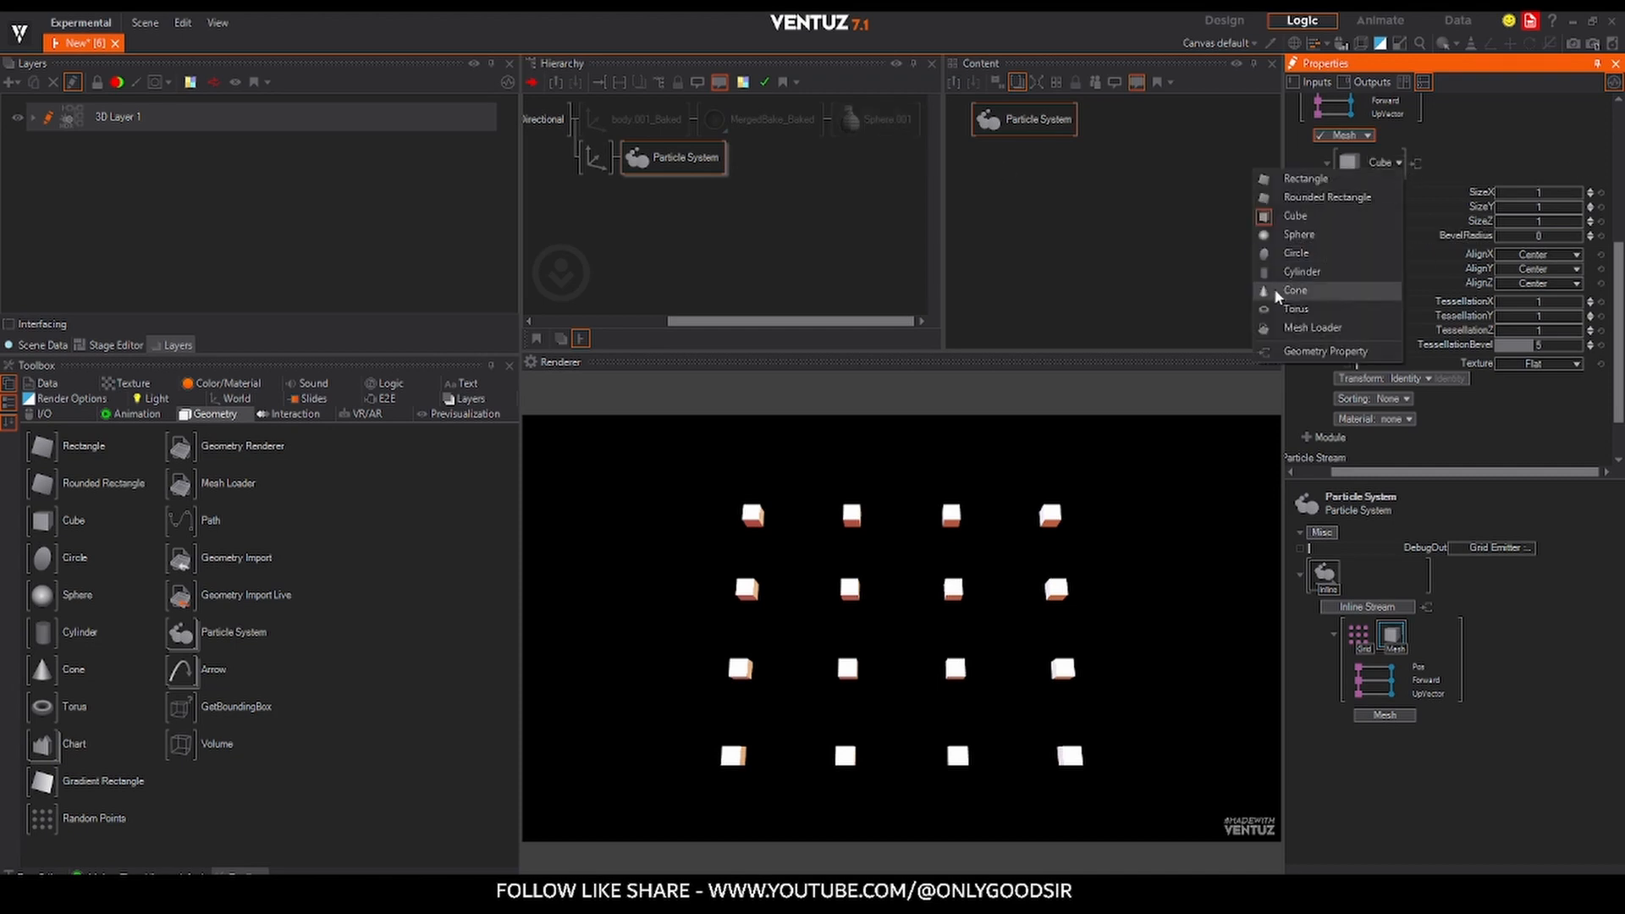
{"action": "left_click", "coordinate": [1303, 323]}
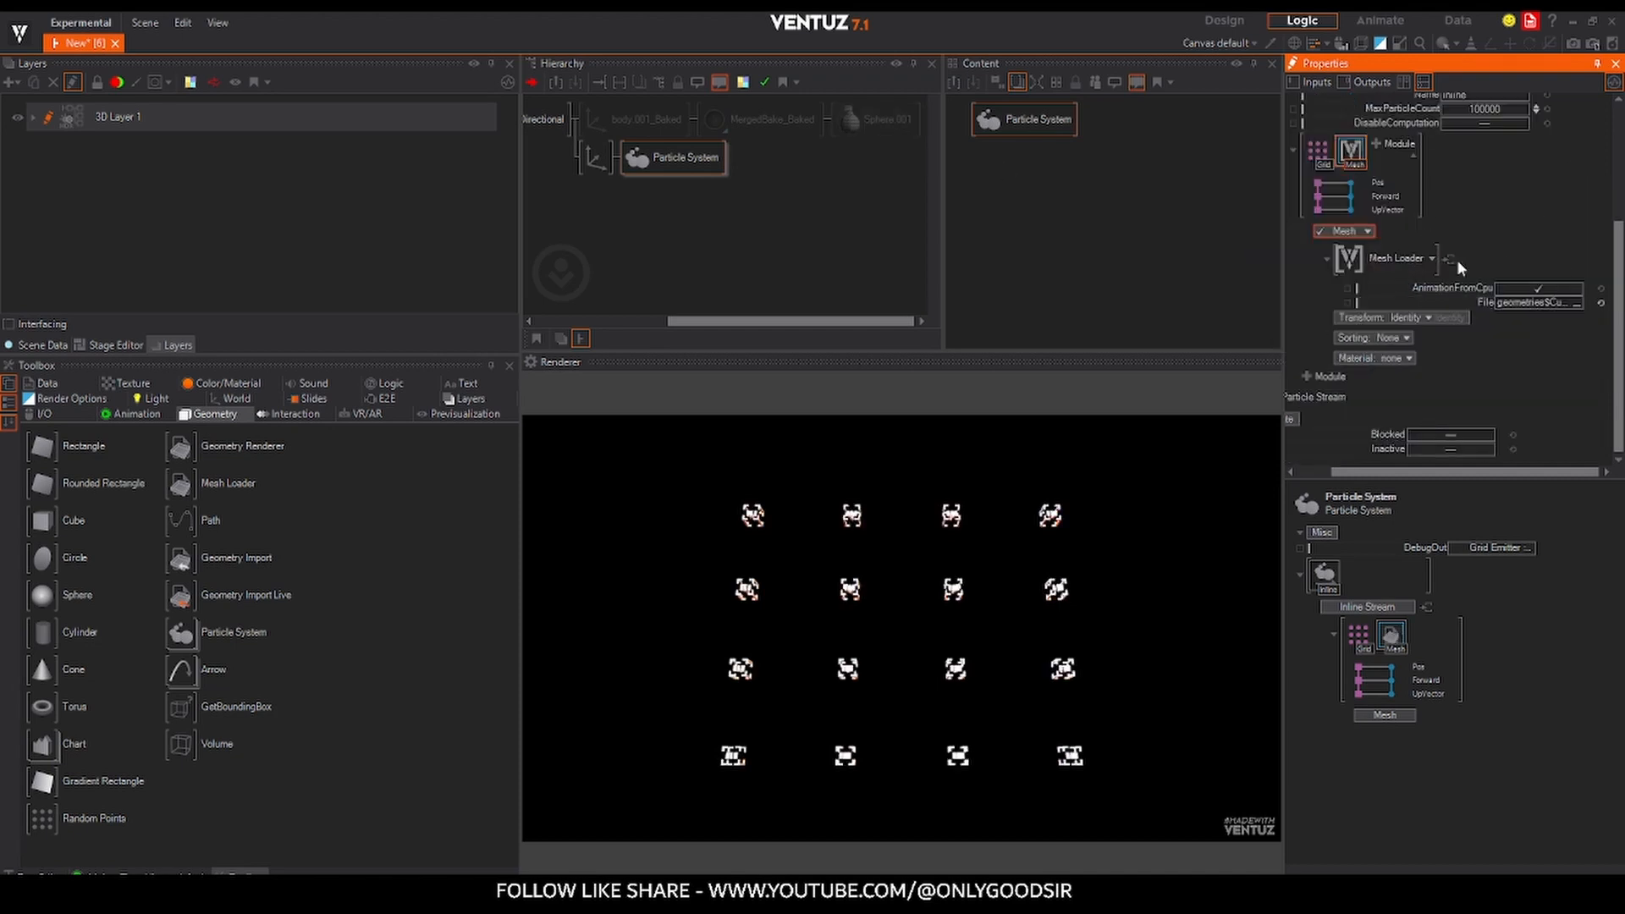
- Bind the File property of the particle Mesh Loader to the File property of the Sphere.001 geometry renderer
{"action": "left_click", "coordinate": [899, 130]}
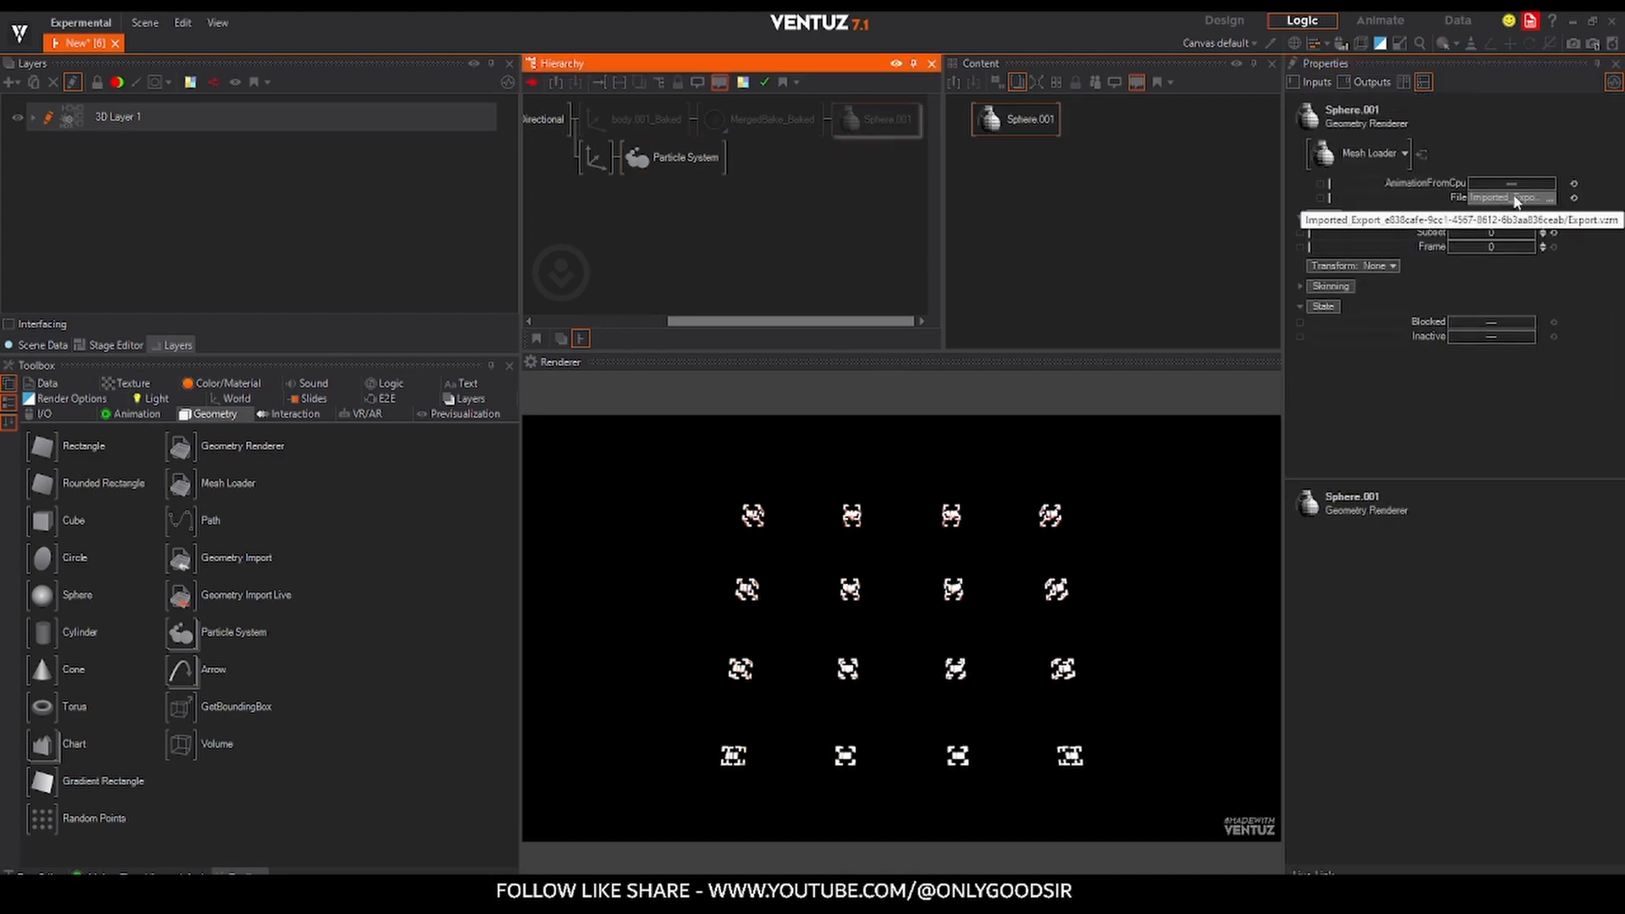
{"action": "left_click", "coordinate": [675, 157]}
{"action": "left_click", "coordinate": [1031, 119]}
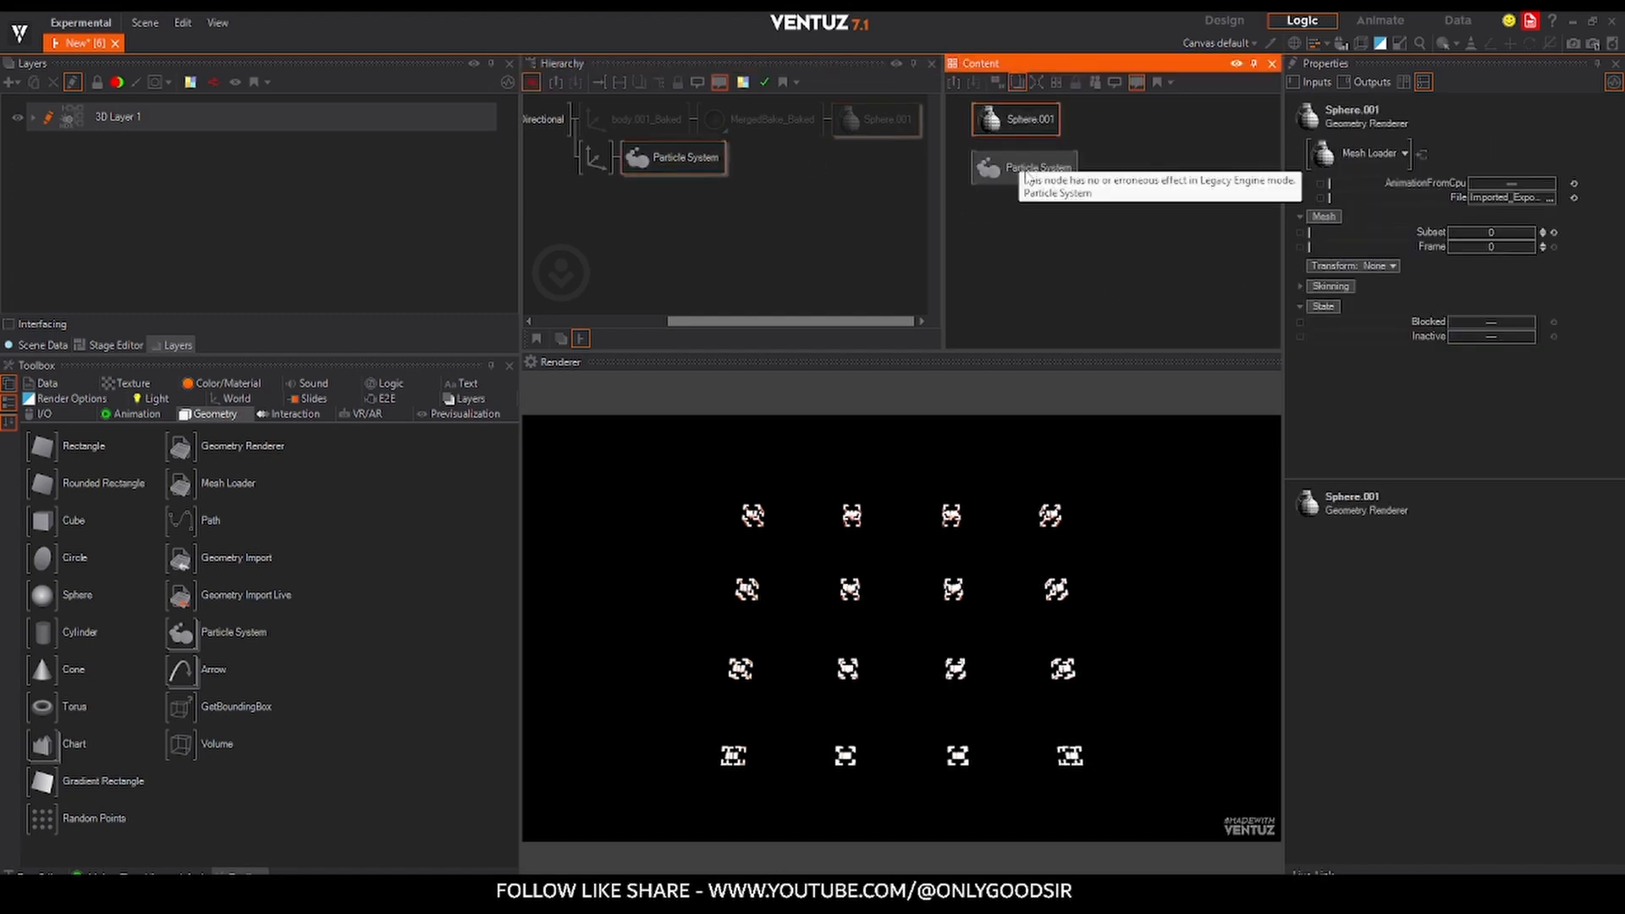
{"action": "left_click", "coordinate": [1026, 168]}
{"action": "scroll", "coordinate": [1510, 391], "scroll_direction": "down", "scroll_amount": 1}
{"action": "scroll", "coordinate": [1510, 391], "scroll_direction": "down", "scroll_amount": 2}
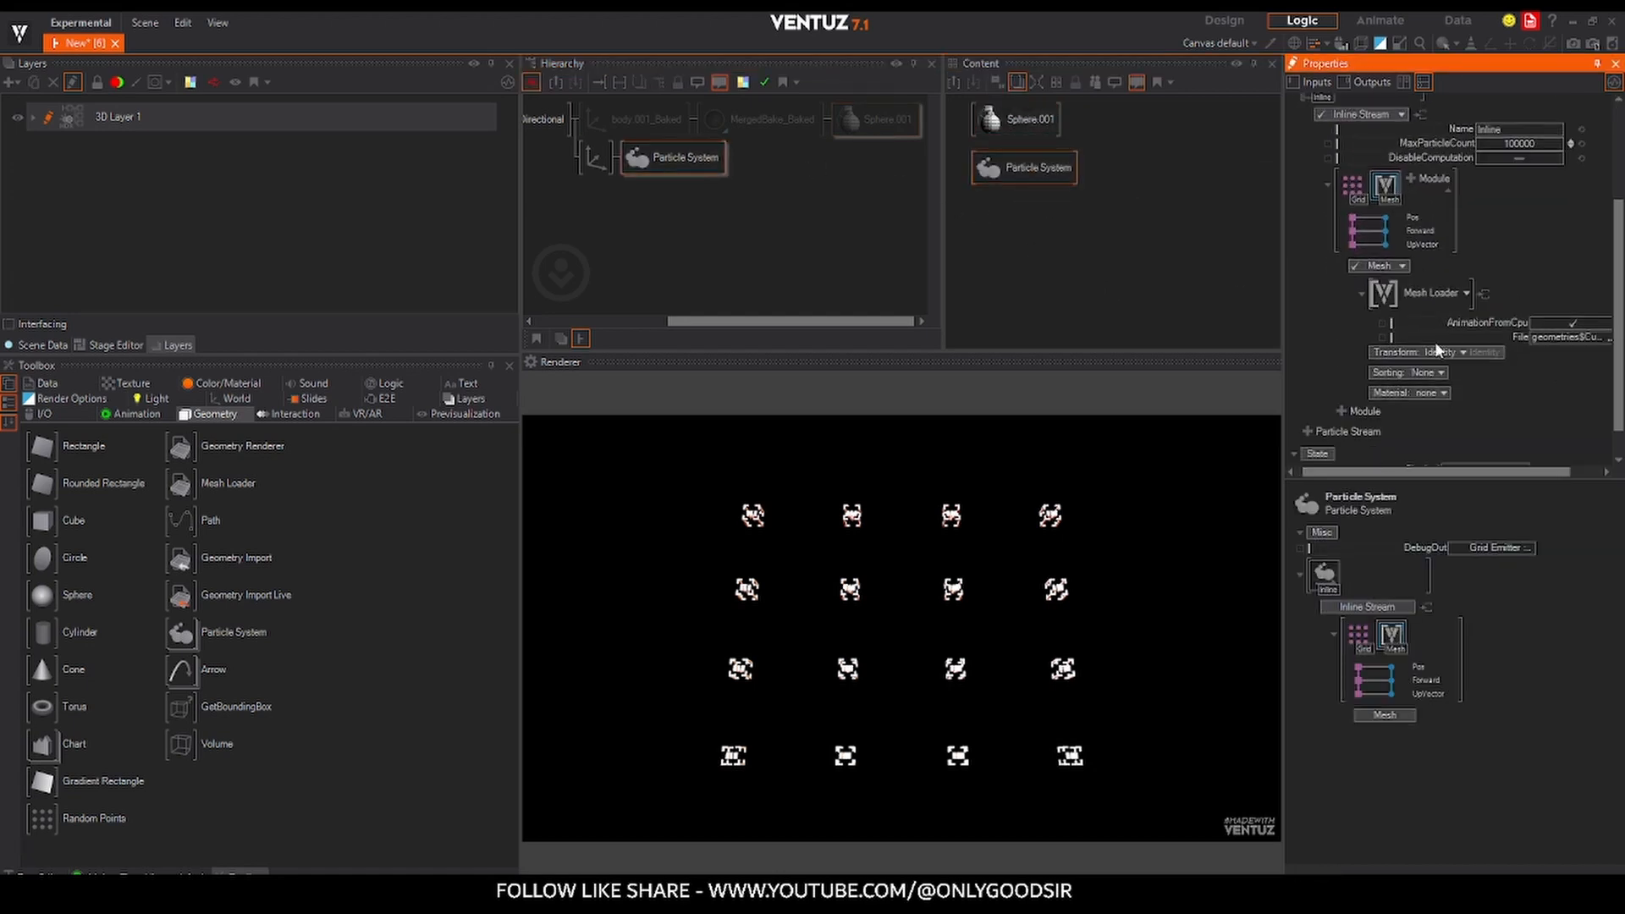
{"action": "left_click_drag", "start_coordinate": [1519, 336], "coordinate": [1053, 115]}
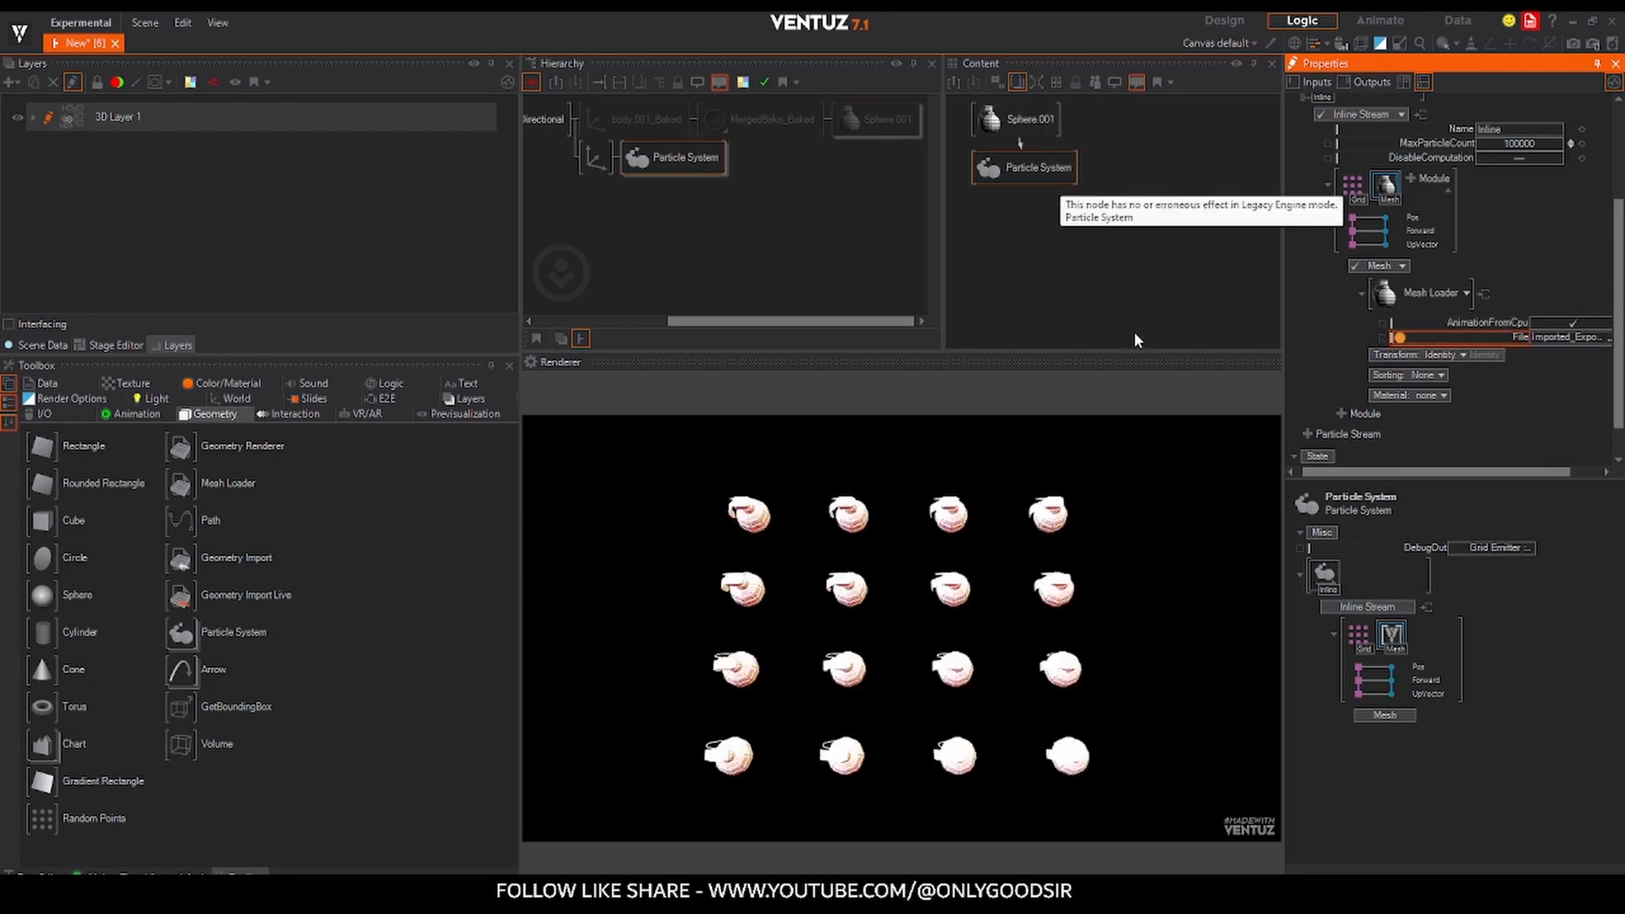
- Remove the binding between Sphere.001 and the Particle System
{"action": "left_click", "coordinate": [1023, 143]}
{"action": "left_click", "coordinate": [1036, 142]}
{"action": "left_click", "coordinate": [1046, 171]}
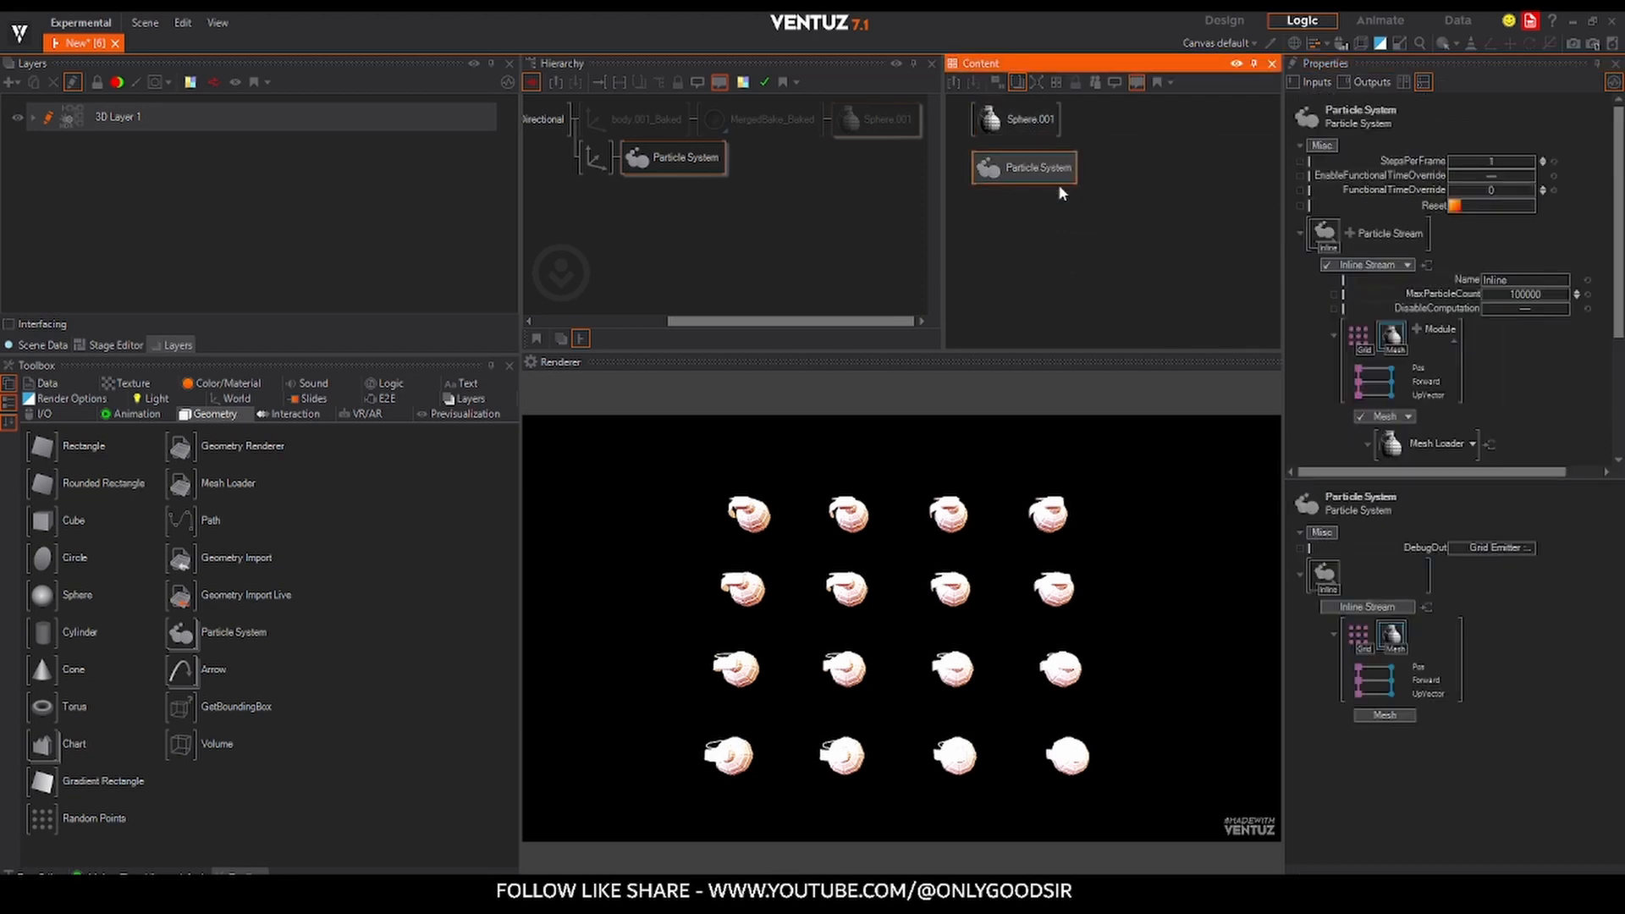
- Load MAGNIFIY.vzm from the Imported_MAGNIFIY folder as the Particle System's Mesh Loader file
{"action": "scroll", "coordinate": [1469, 305], "scroll_direction": "down", "scroll_amount": 3}
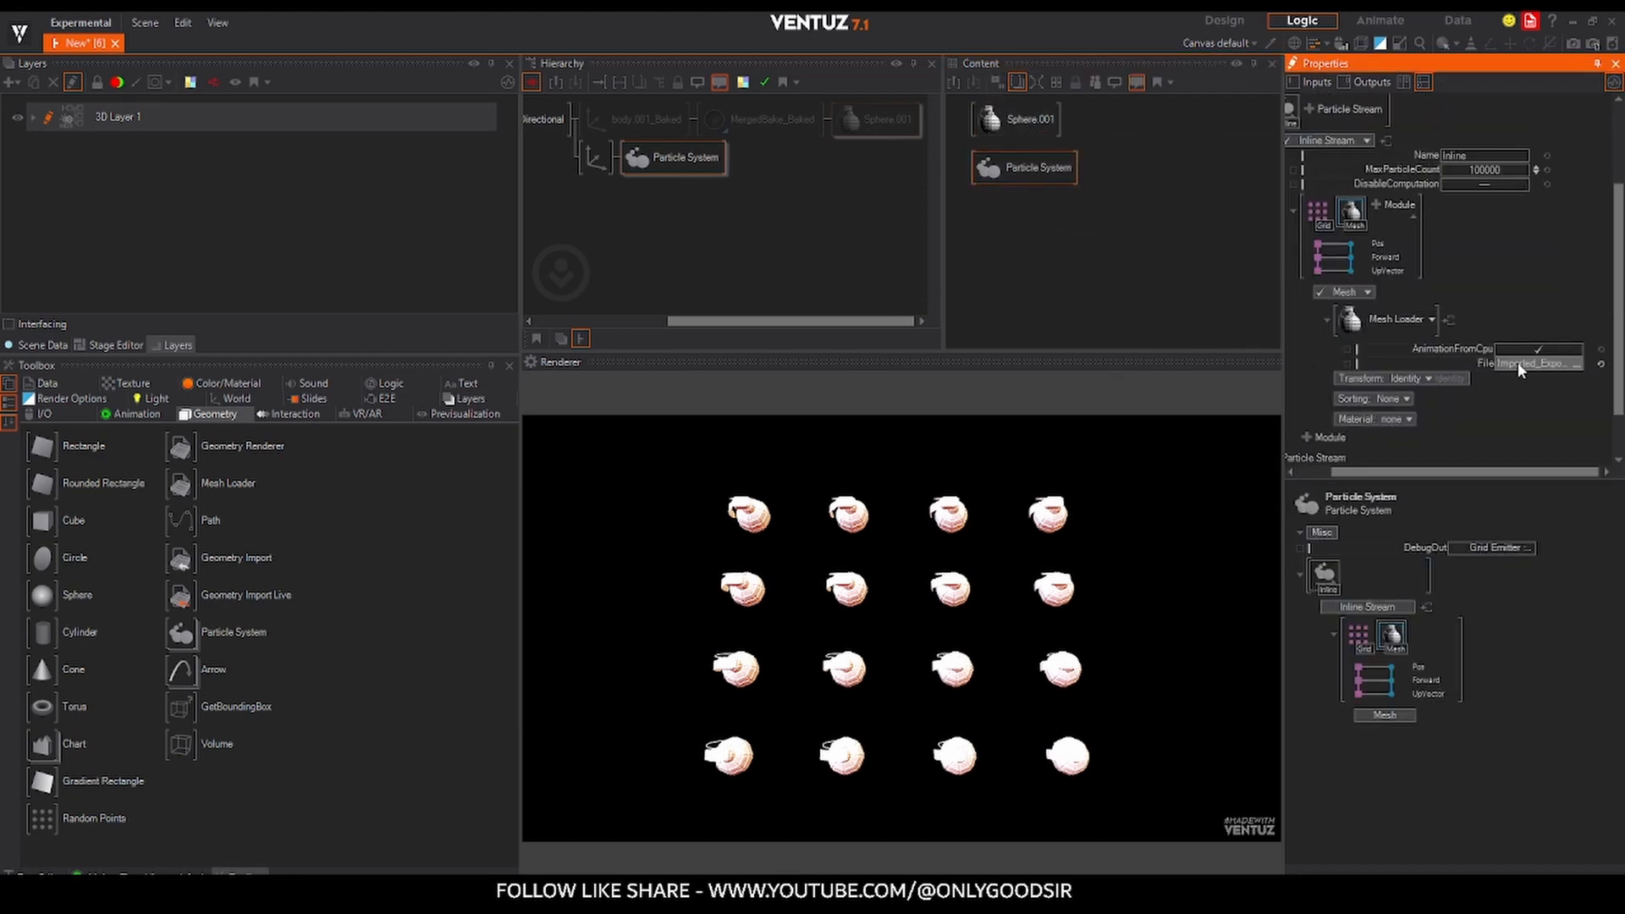
{"action": "left_click", "coordinate": [1041, 251]}
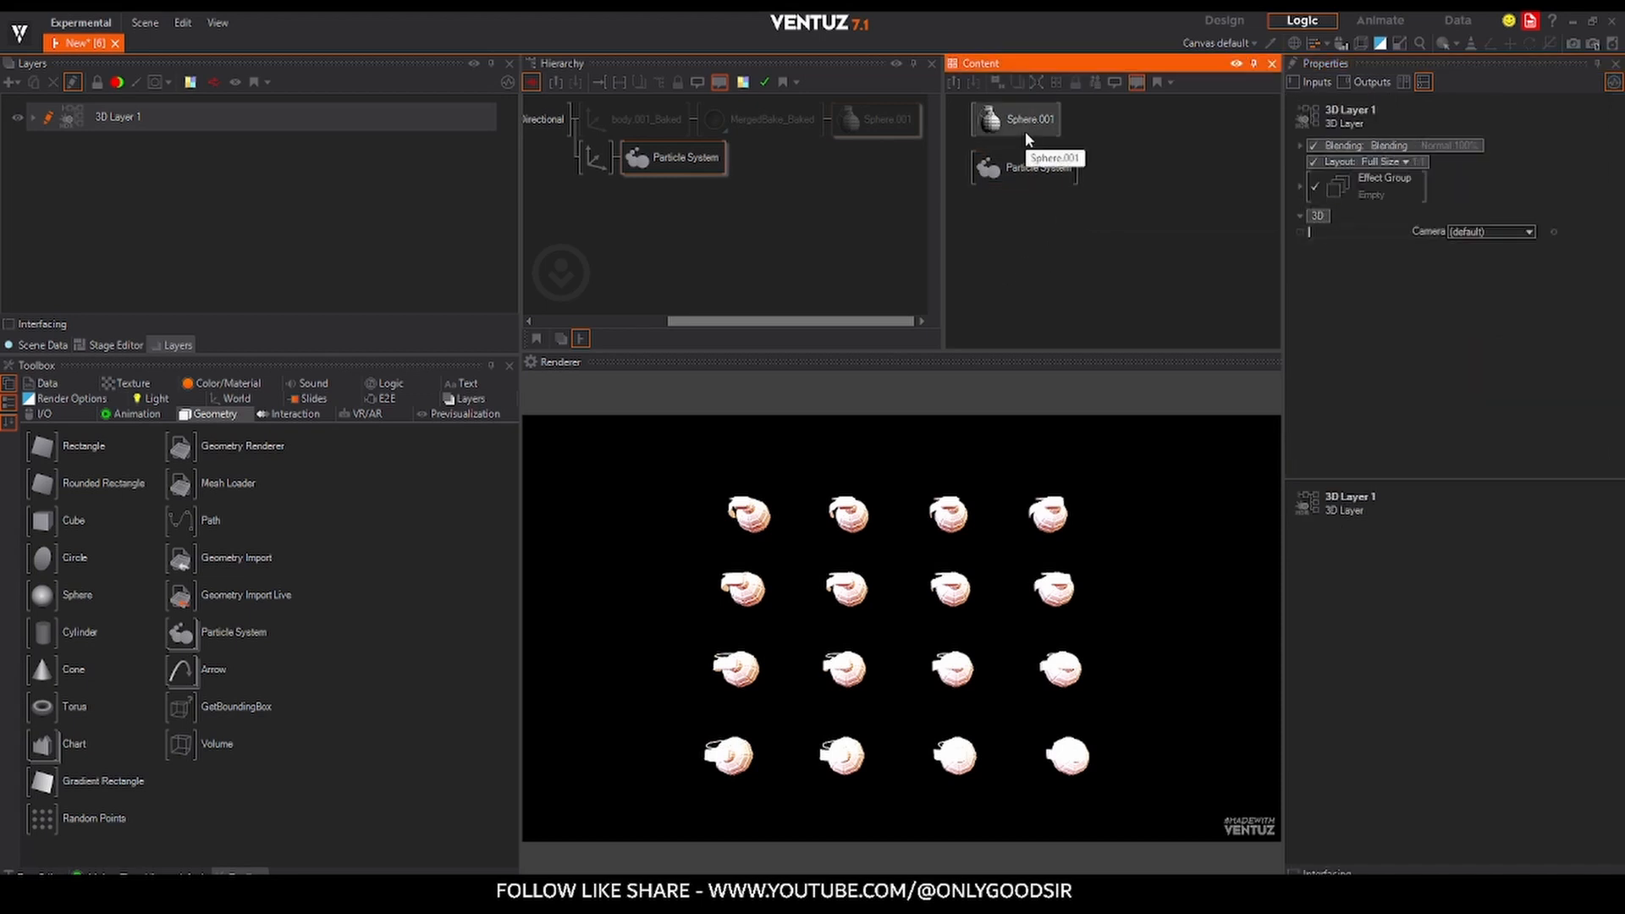
{"action": "left_click", "coordinate": [1054, 171]}
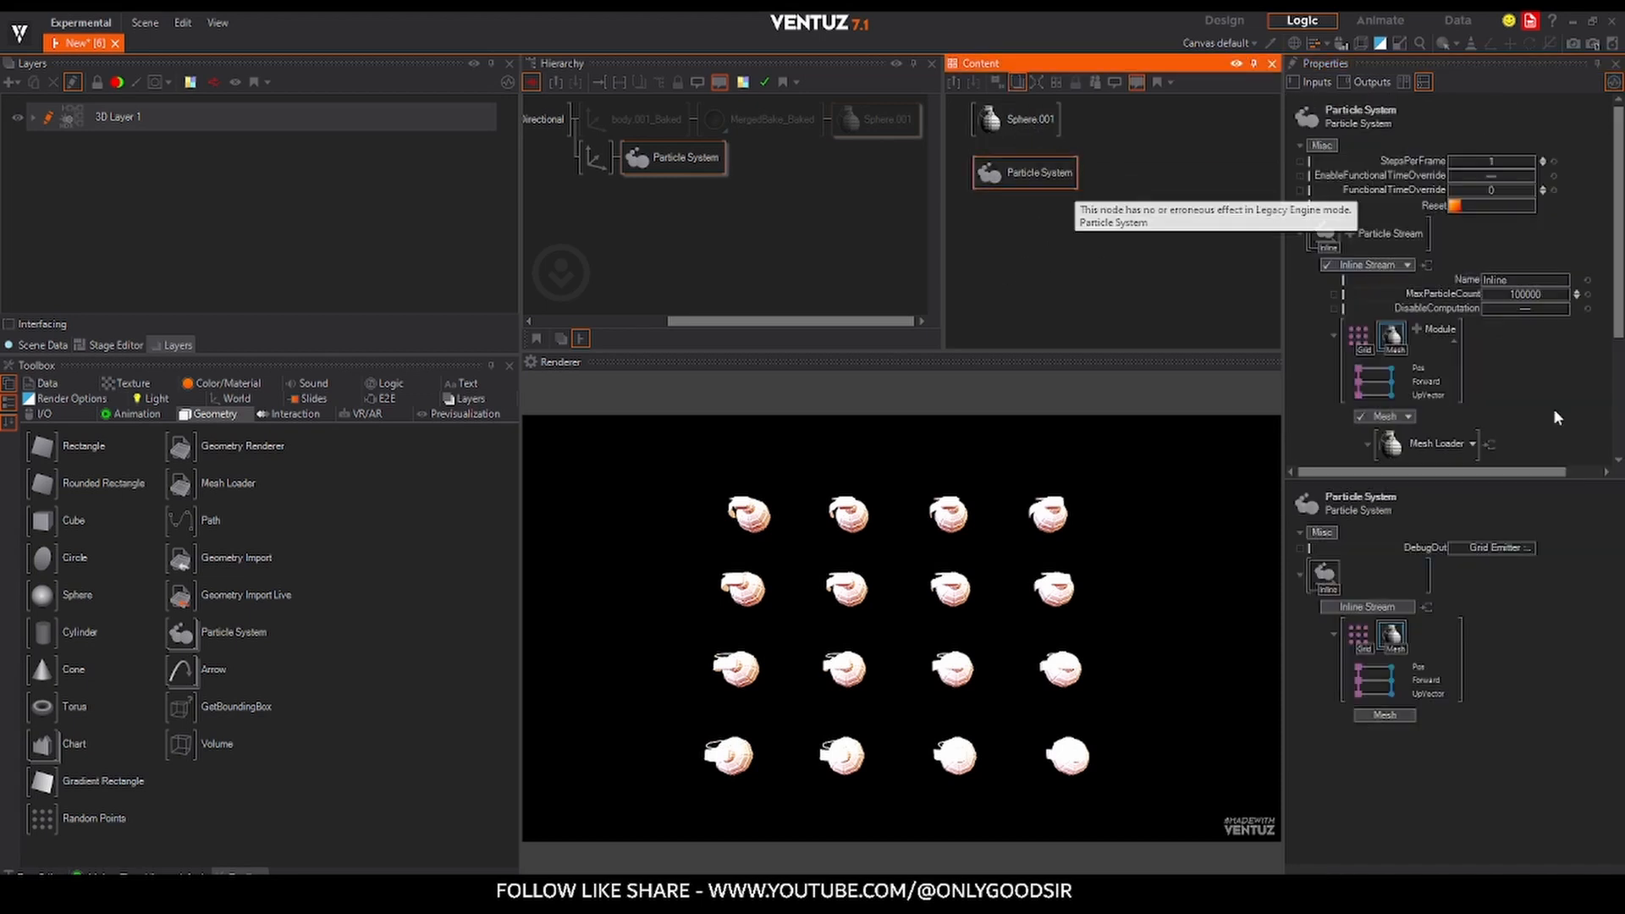
{"action": "scroll", "coordinate": [1501, 275], "scroll_direction": "down", "scroll_amount": 5}
{"action": "left_click", "coordinate": [1581, 331]}
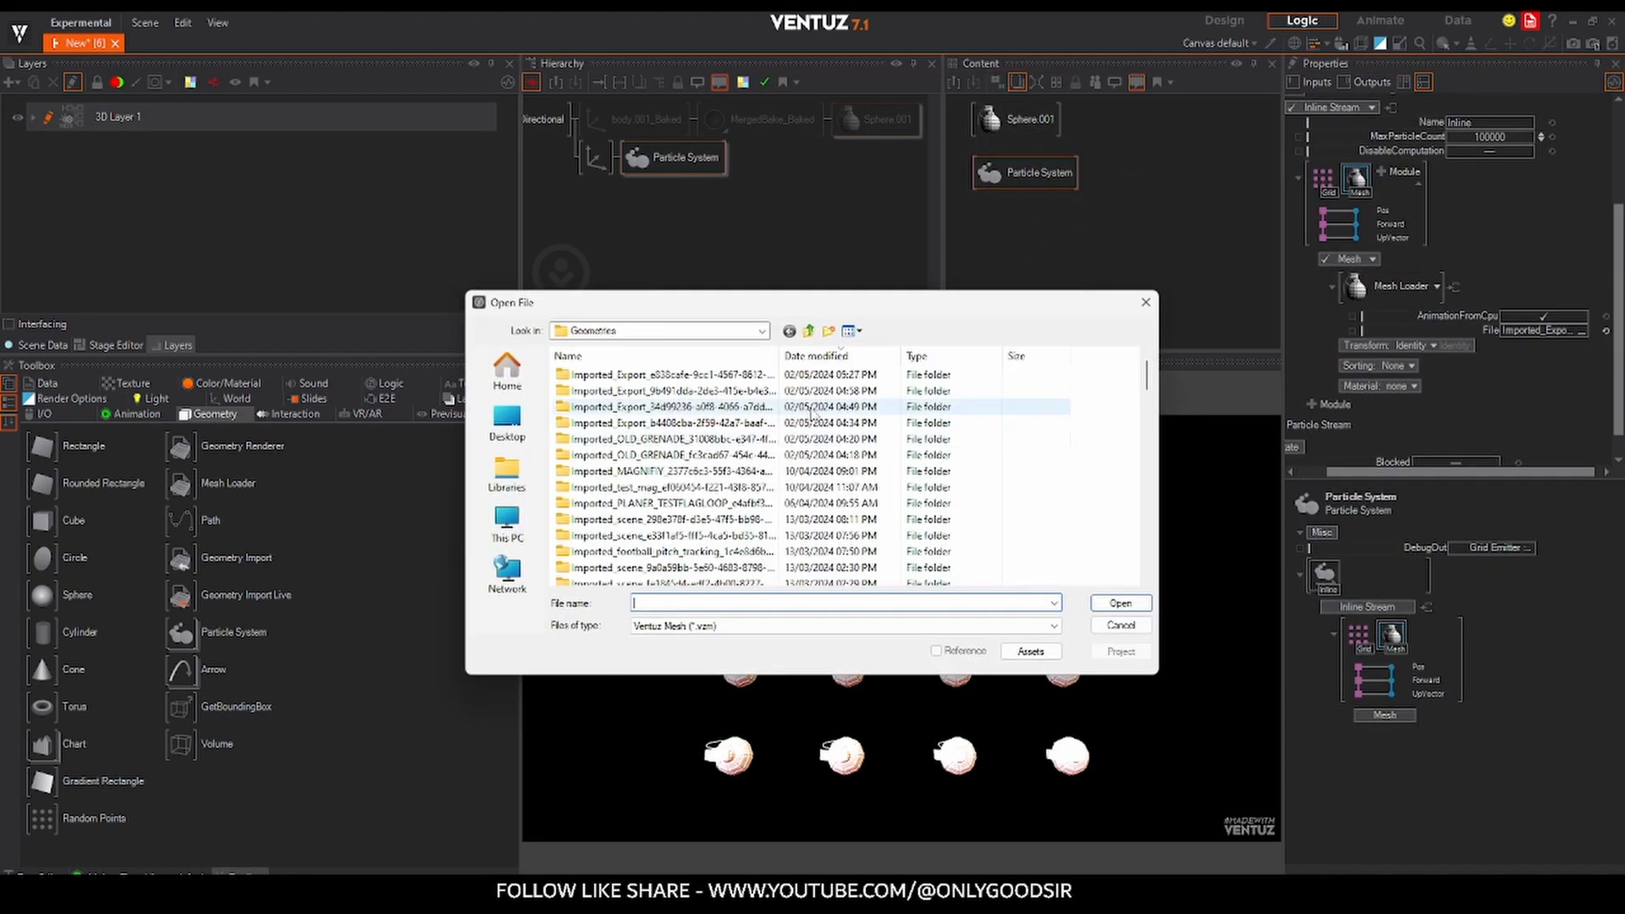
{"action": "double_click", "coordinate": [665, 471]}
{"action": "left_click", "coordinate": [662, 376]}
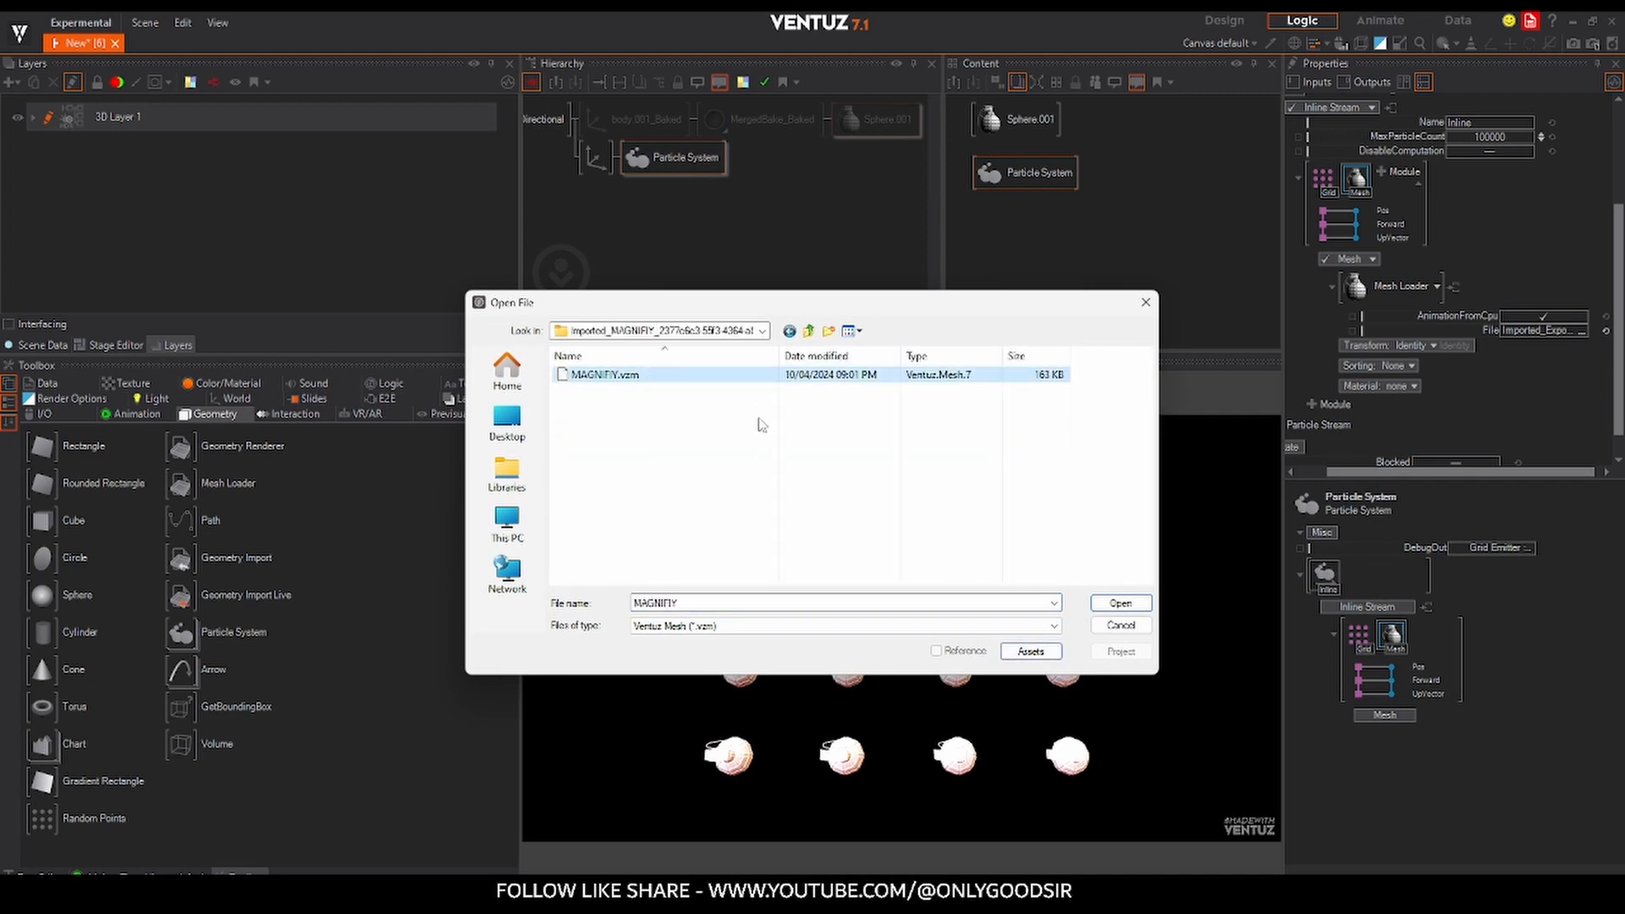
{"action": "left_click", "coordinate": [1117, 604]}
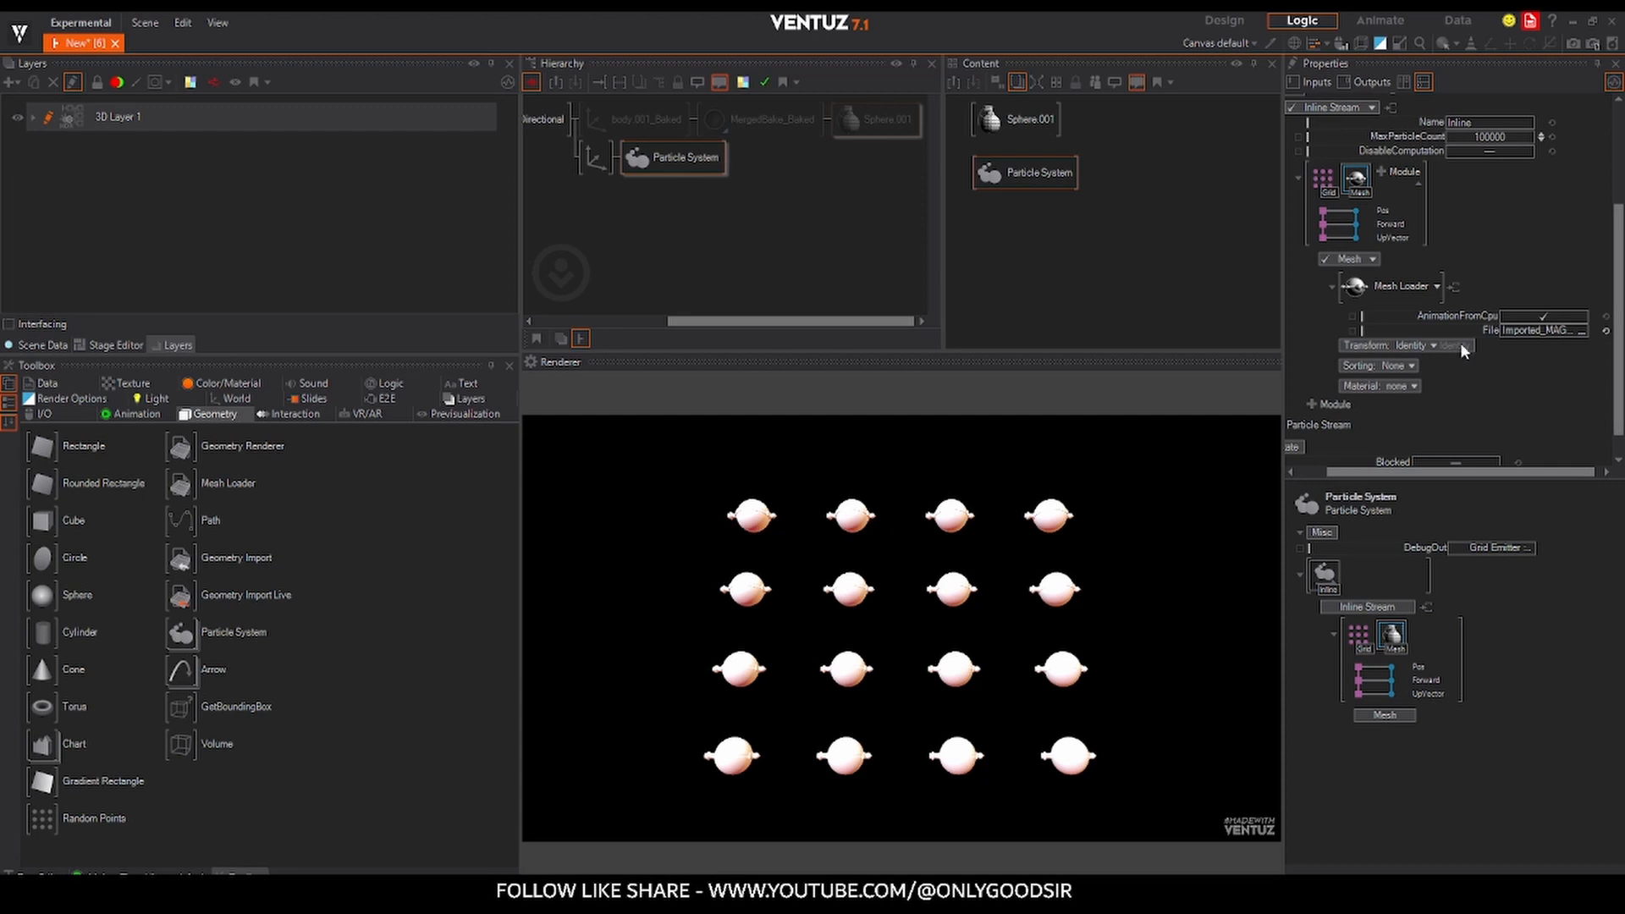
- Load the grenade mesh Export.vzm from the Imported_Export_e838cafe folder into the particle Mesh Loader
{"action": "left_click", "coordinate": [1581, 331]}
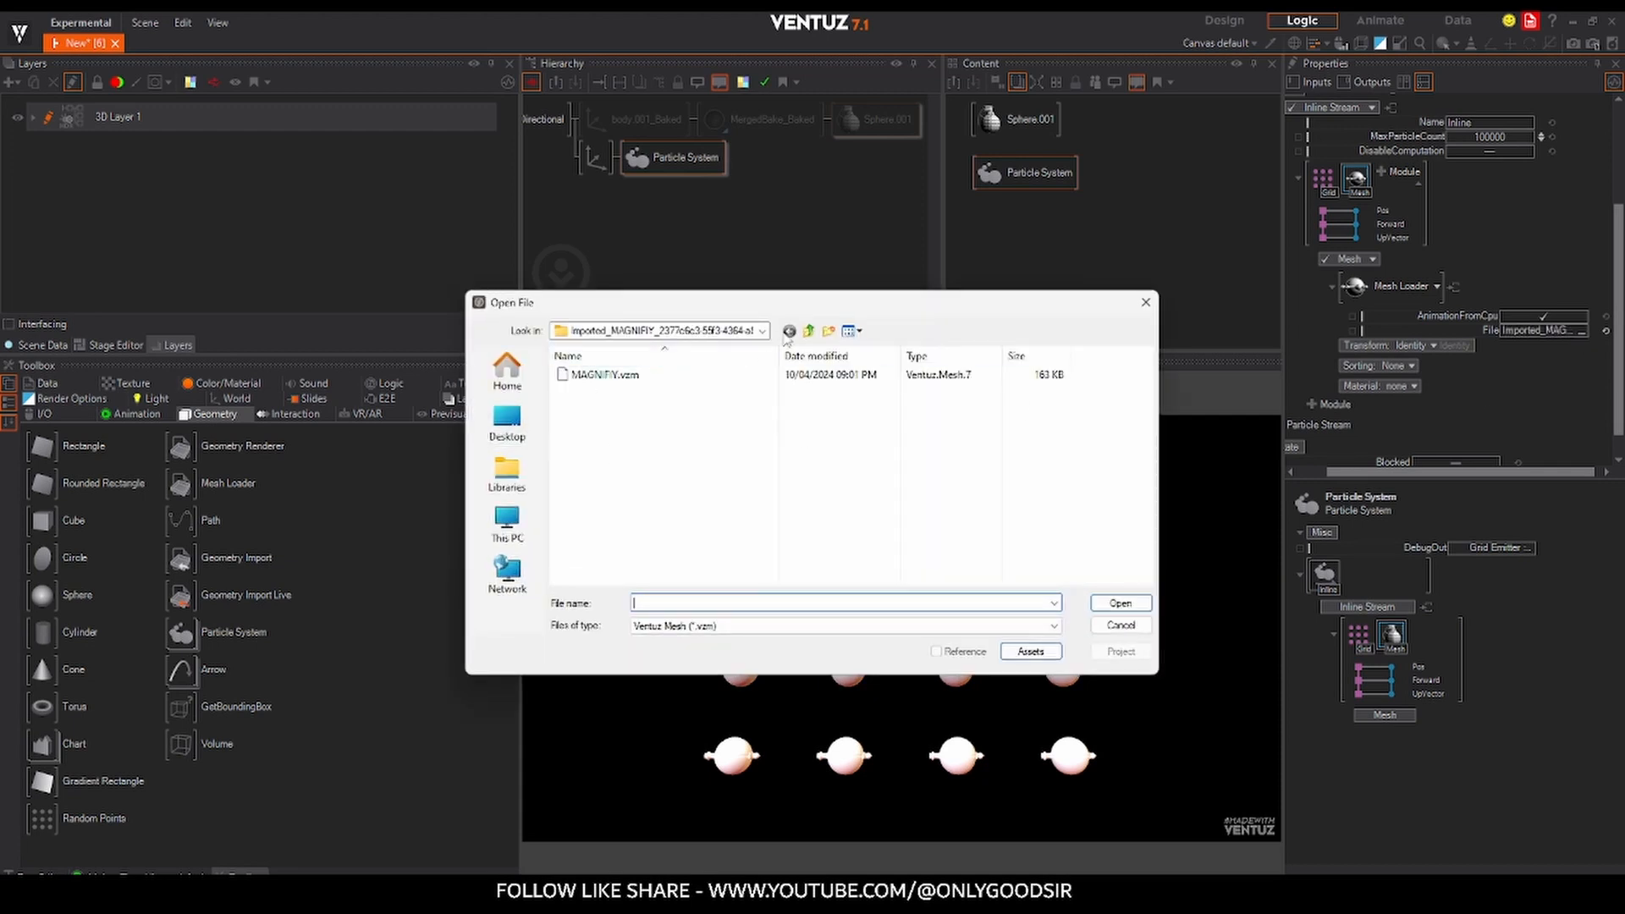
{"action": "left_click", "coordinate": [809, 331]}
{"action": "double_click", "coordinate": [651, 376]}
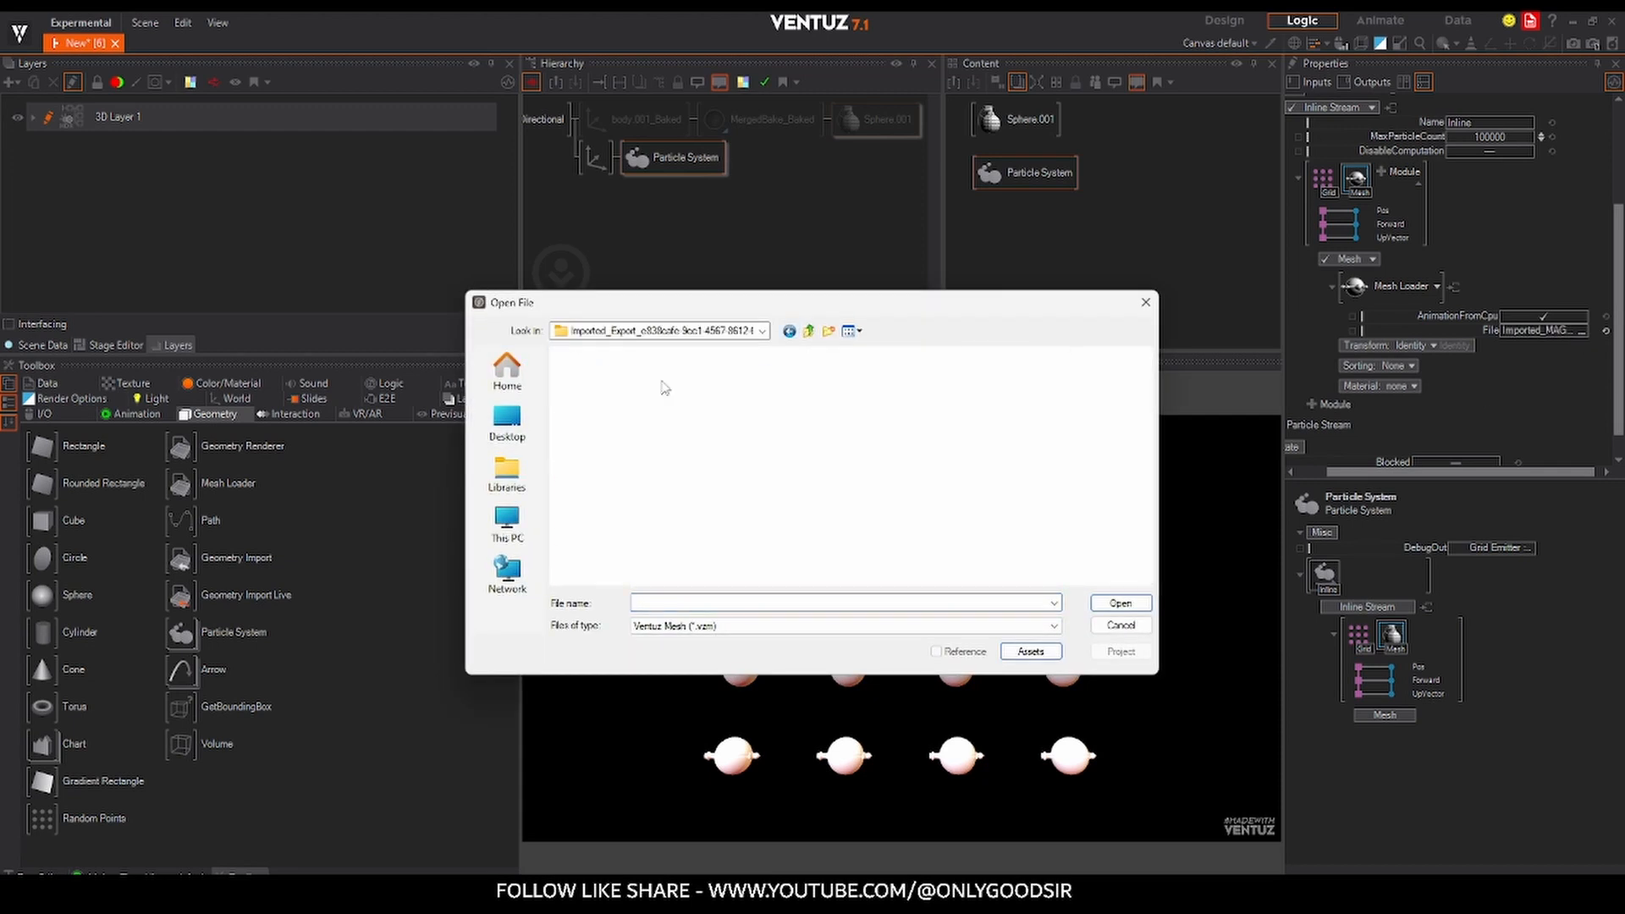
{"action": "double_click", "coordinate": [652, 378]}
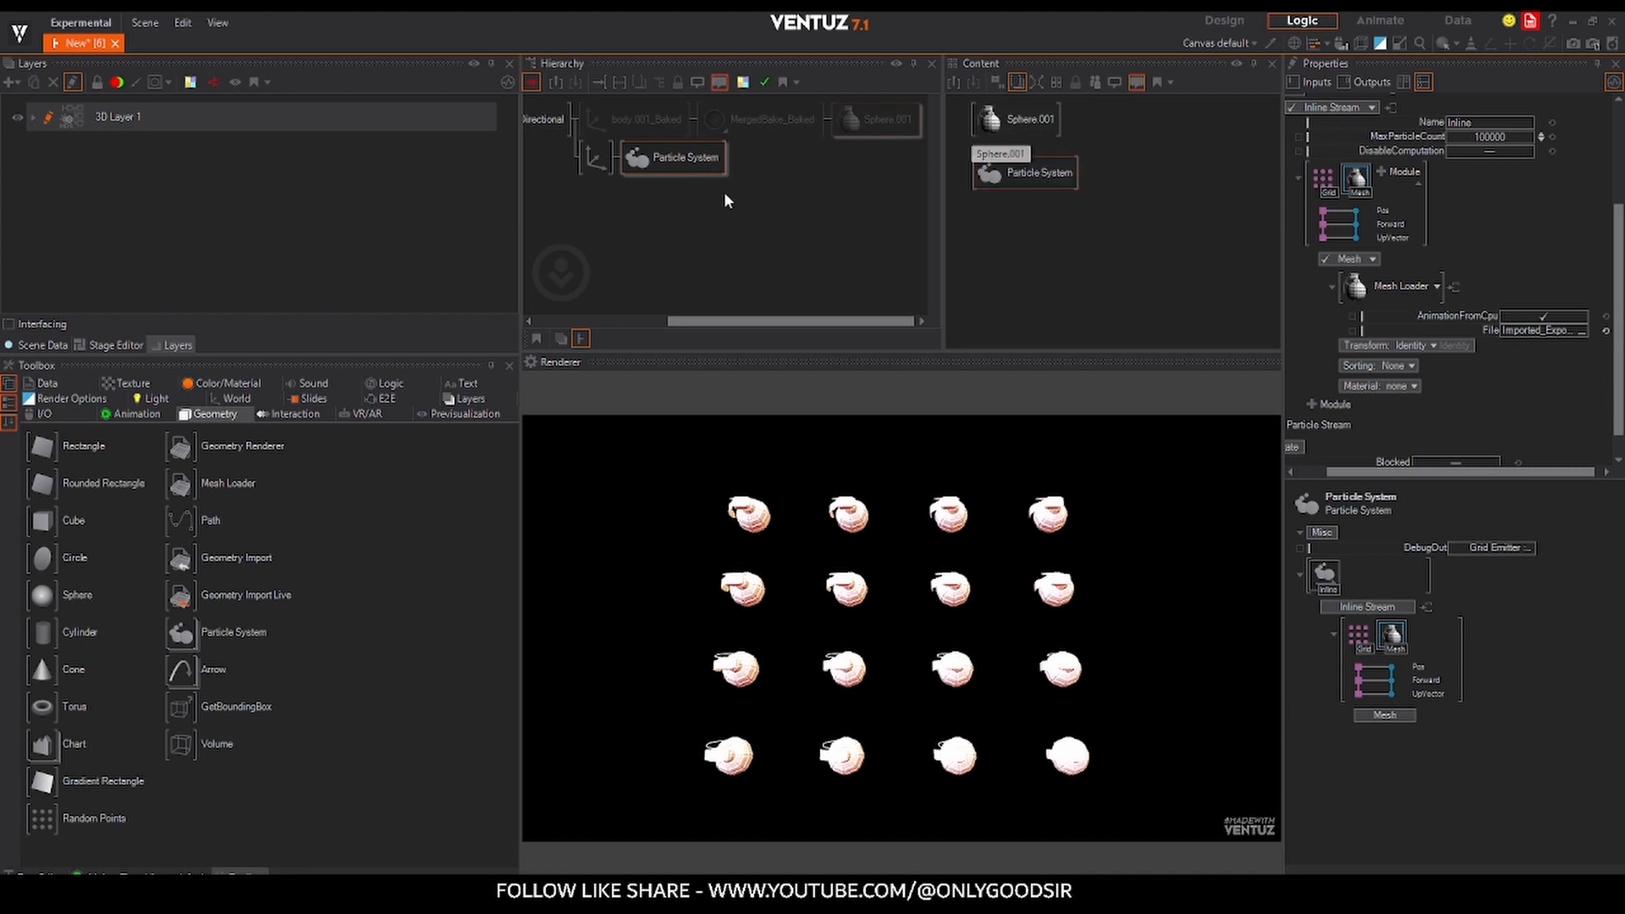
- Set the X rotation of the Particle System's parent Axis to -37
{"action": "left_click", "coordinate": [641, 195]}
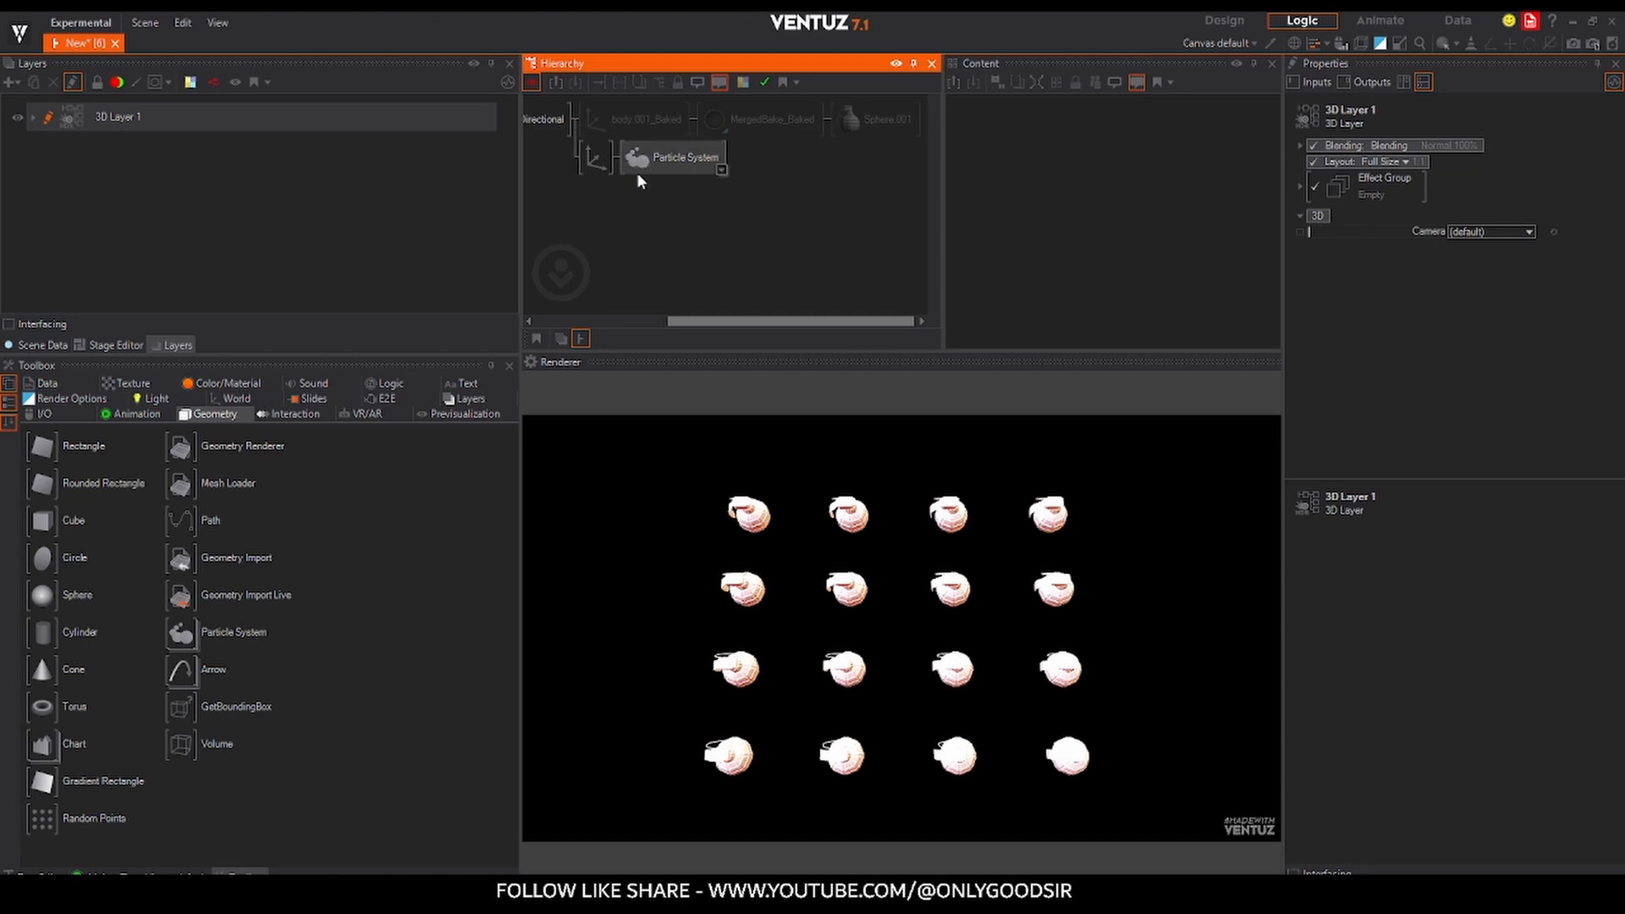
{"action": "left_click", "coordinate": [596, 158]}
{"action": "left_click_drag", "start_coordinate": [1494, 224], "coordinate": [1524, 224]}
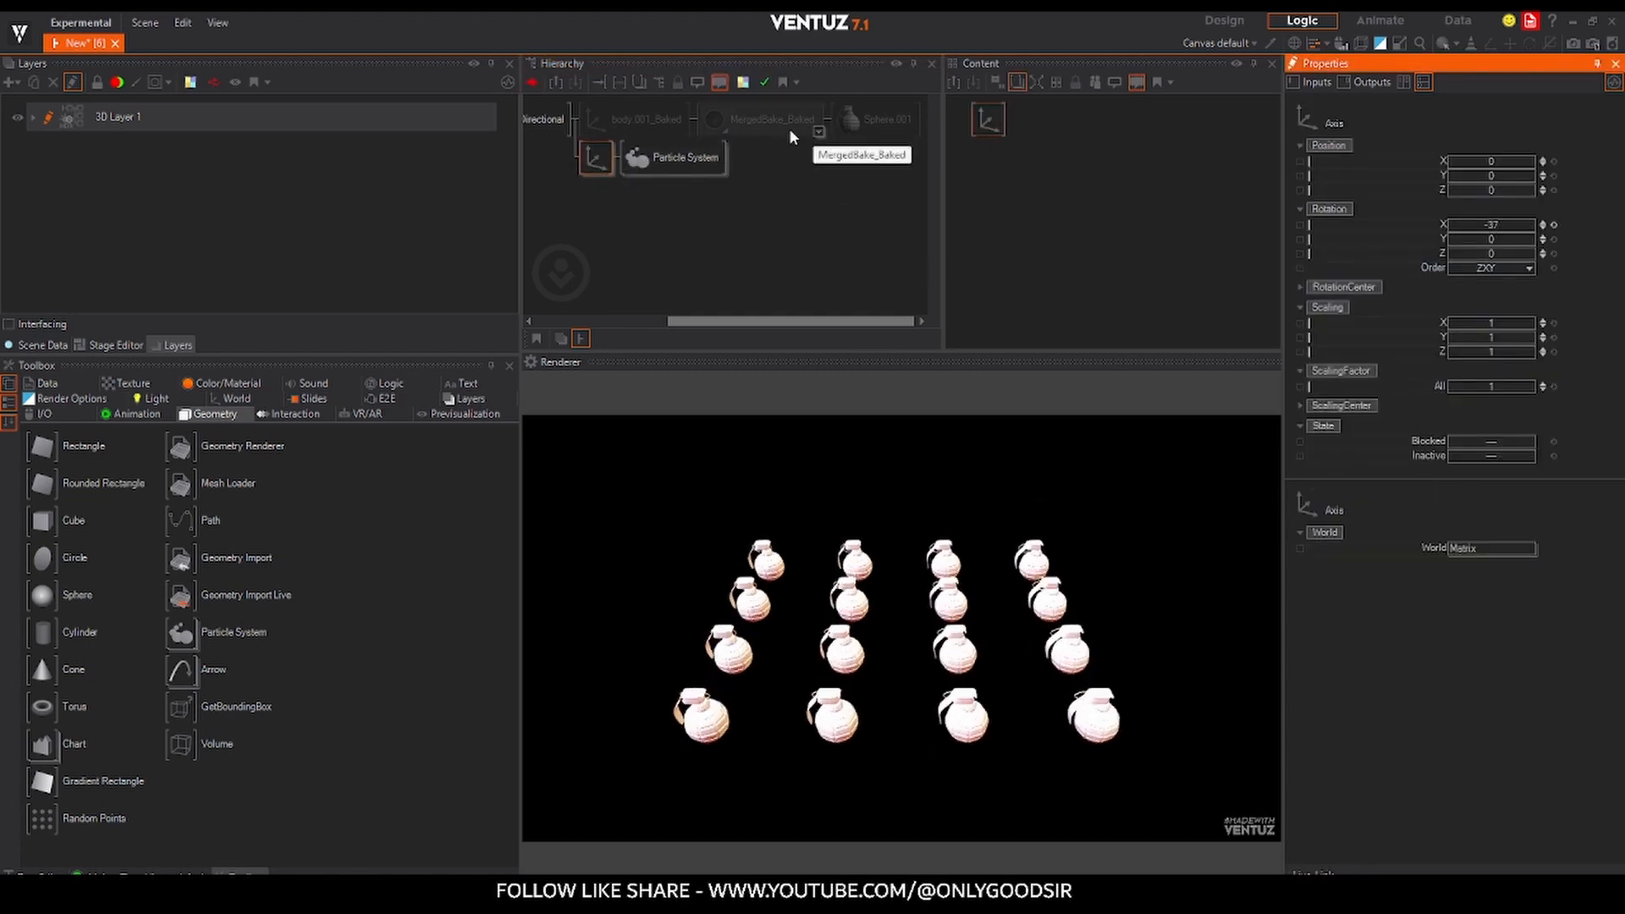
- Give the Particle System's Mesh Loader a Transform3d transform with ScaleY set to 1.35, matching the body.001_Baked axis
{"action": "left_click", "coordinate": [643, 119]}
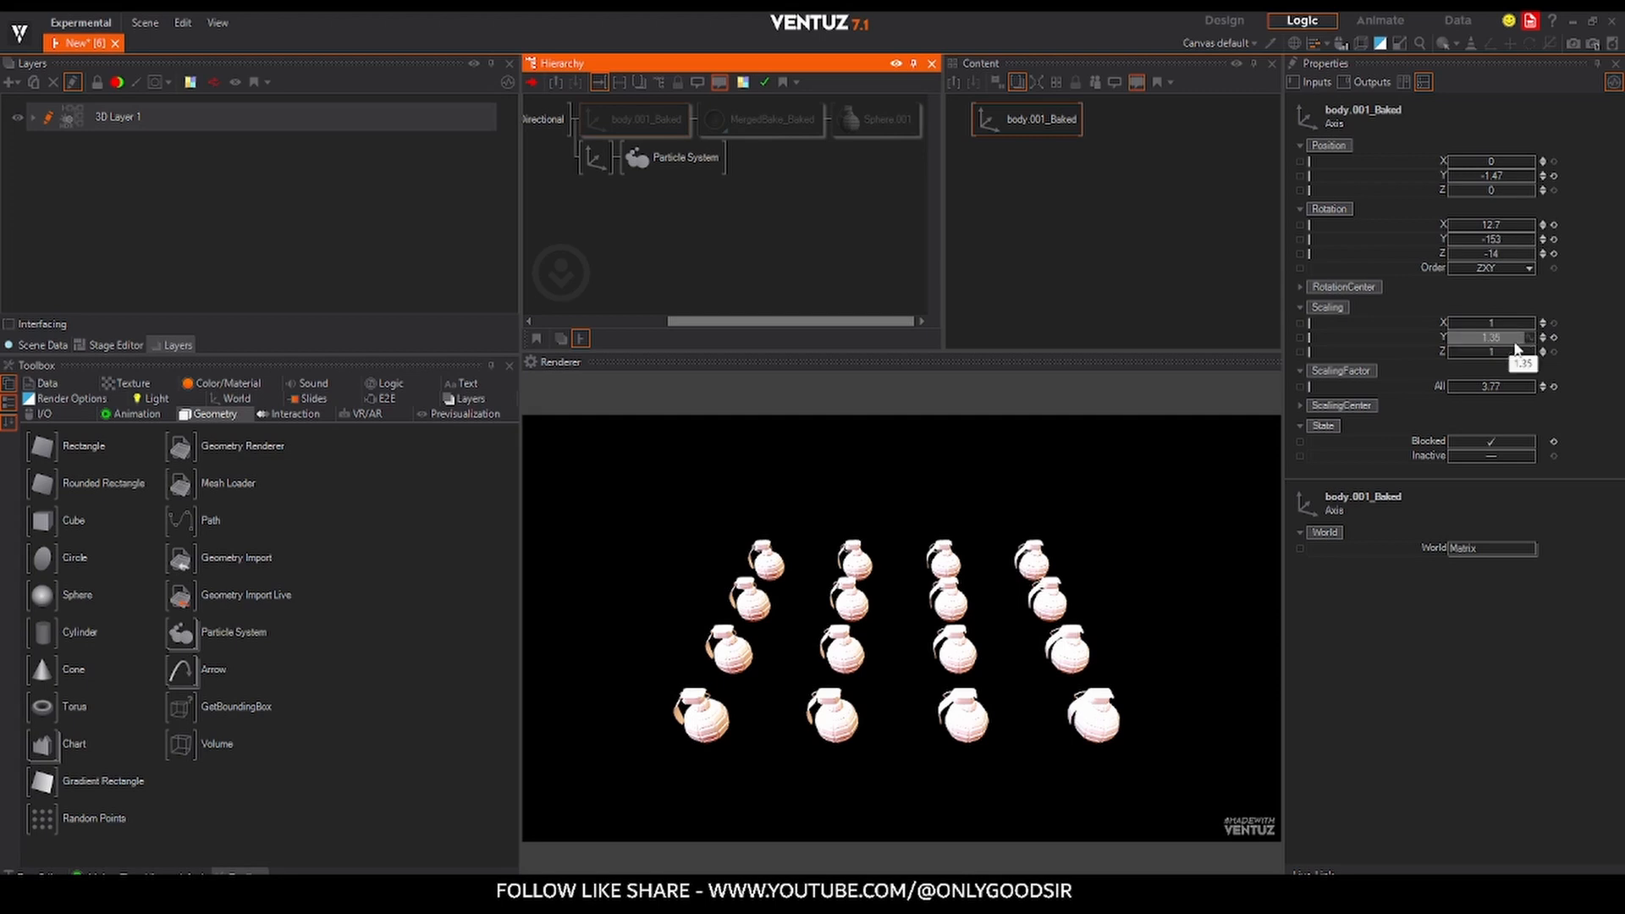
{"action": "left_click", "coordinate": [677, 157]}
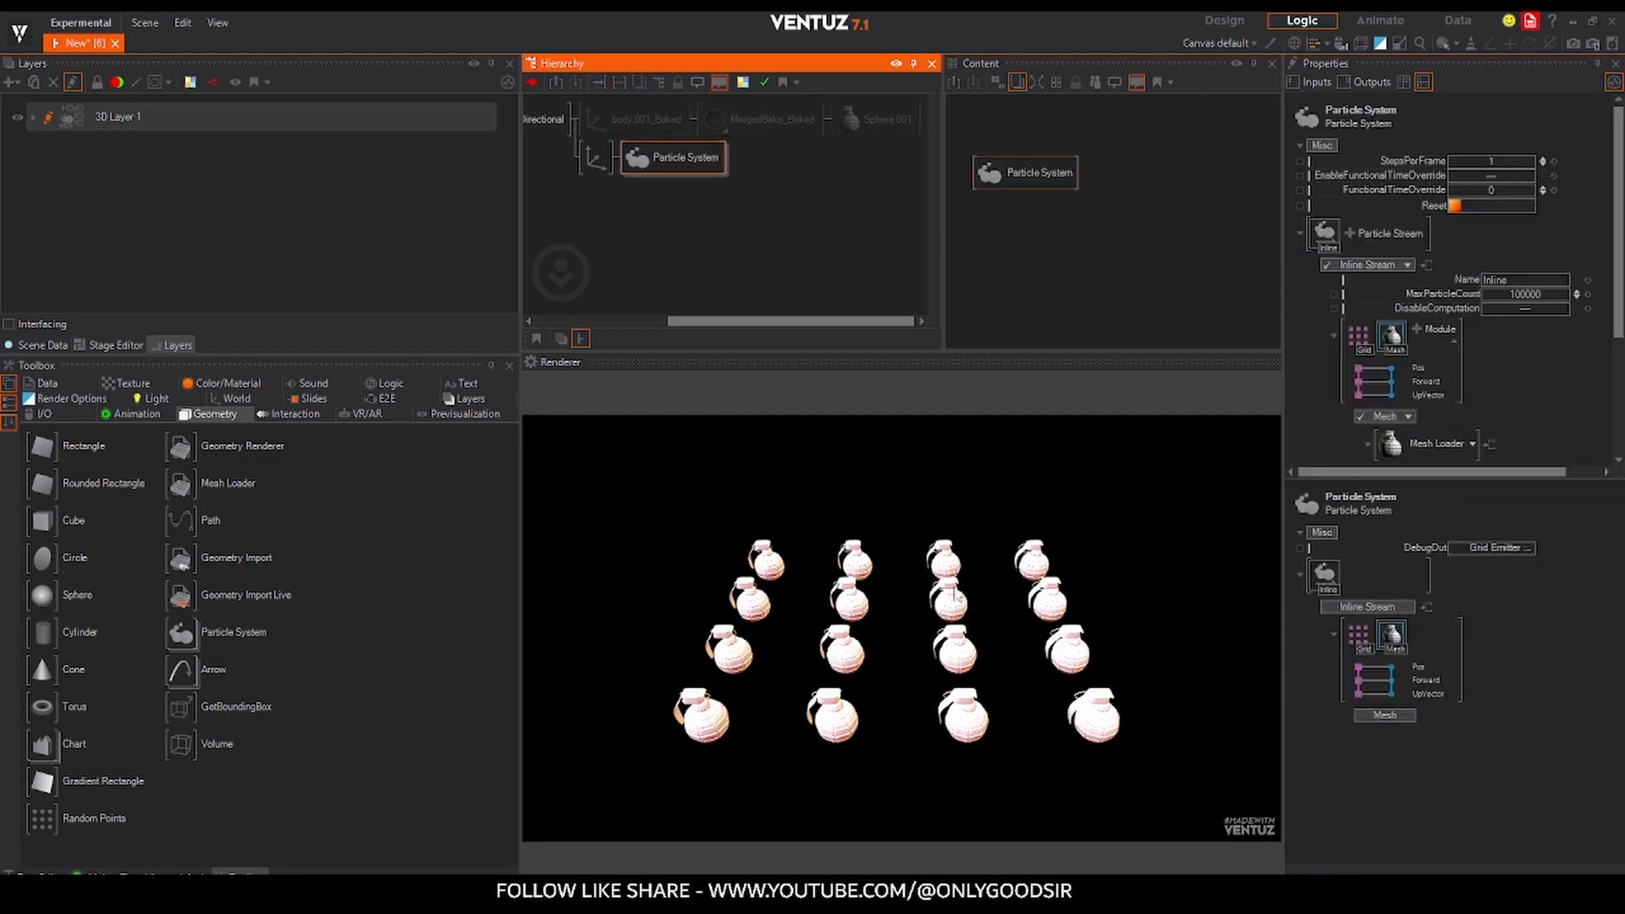
{"action": "left_click", "coordinate": [1033, 170]}
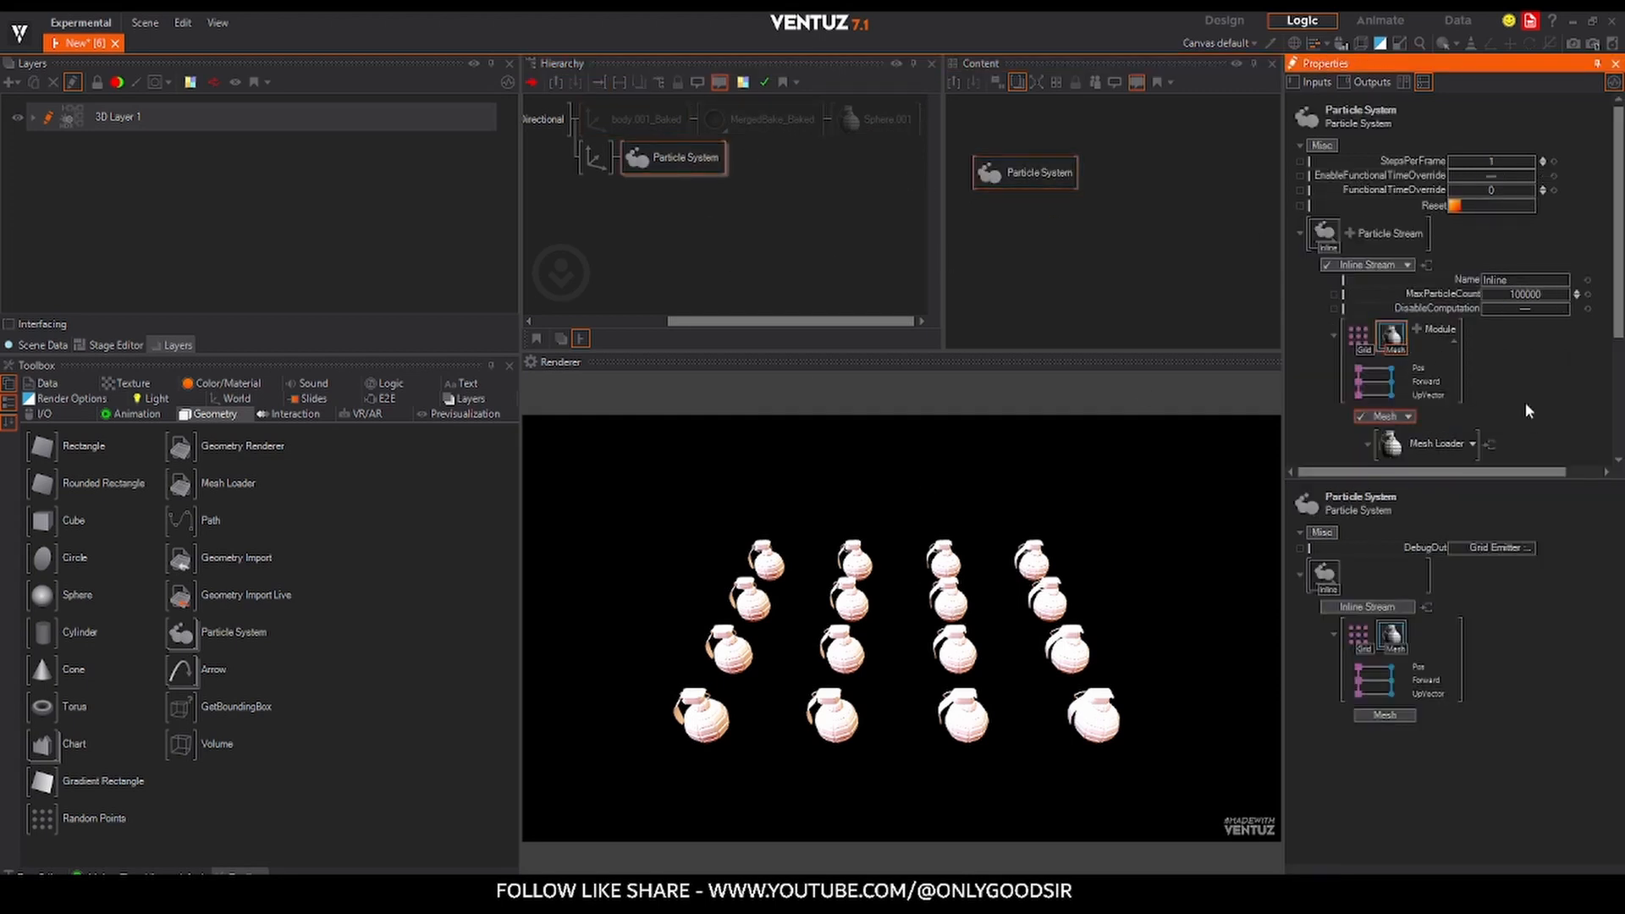
{"action": "scroll", "coordinate": [1532, 330], "scroll_direction": "down", "scroll_amount": 3}
{"action": "left_click", "coordinate": [1424, 322]}
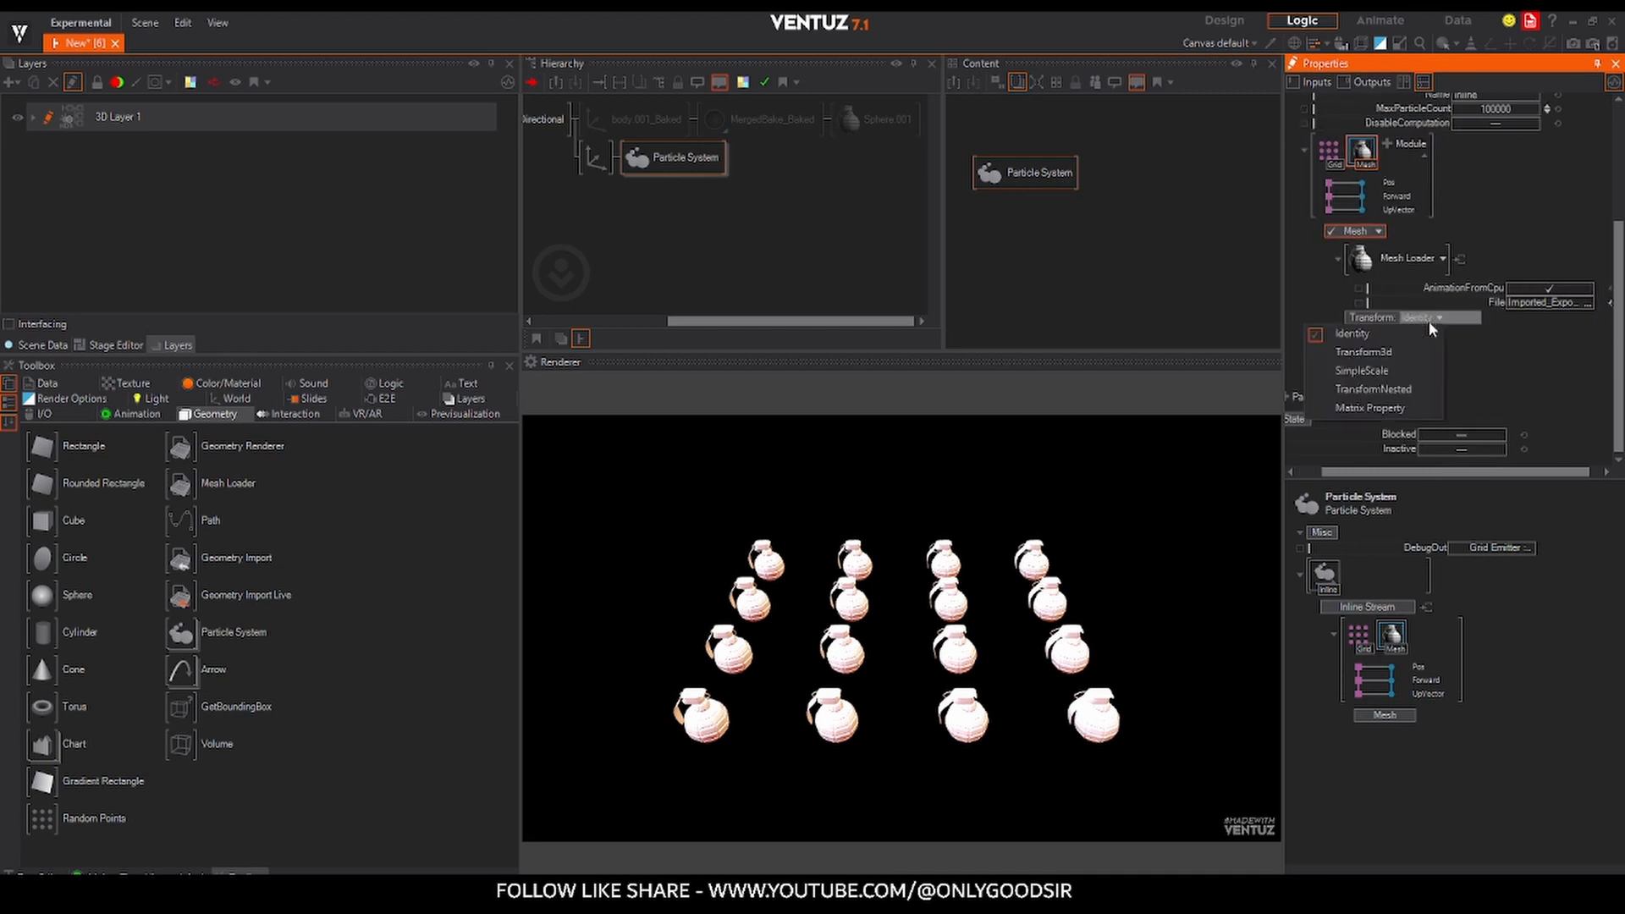
{"action": "left_click", "coordinate": [1390, 355]}
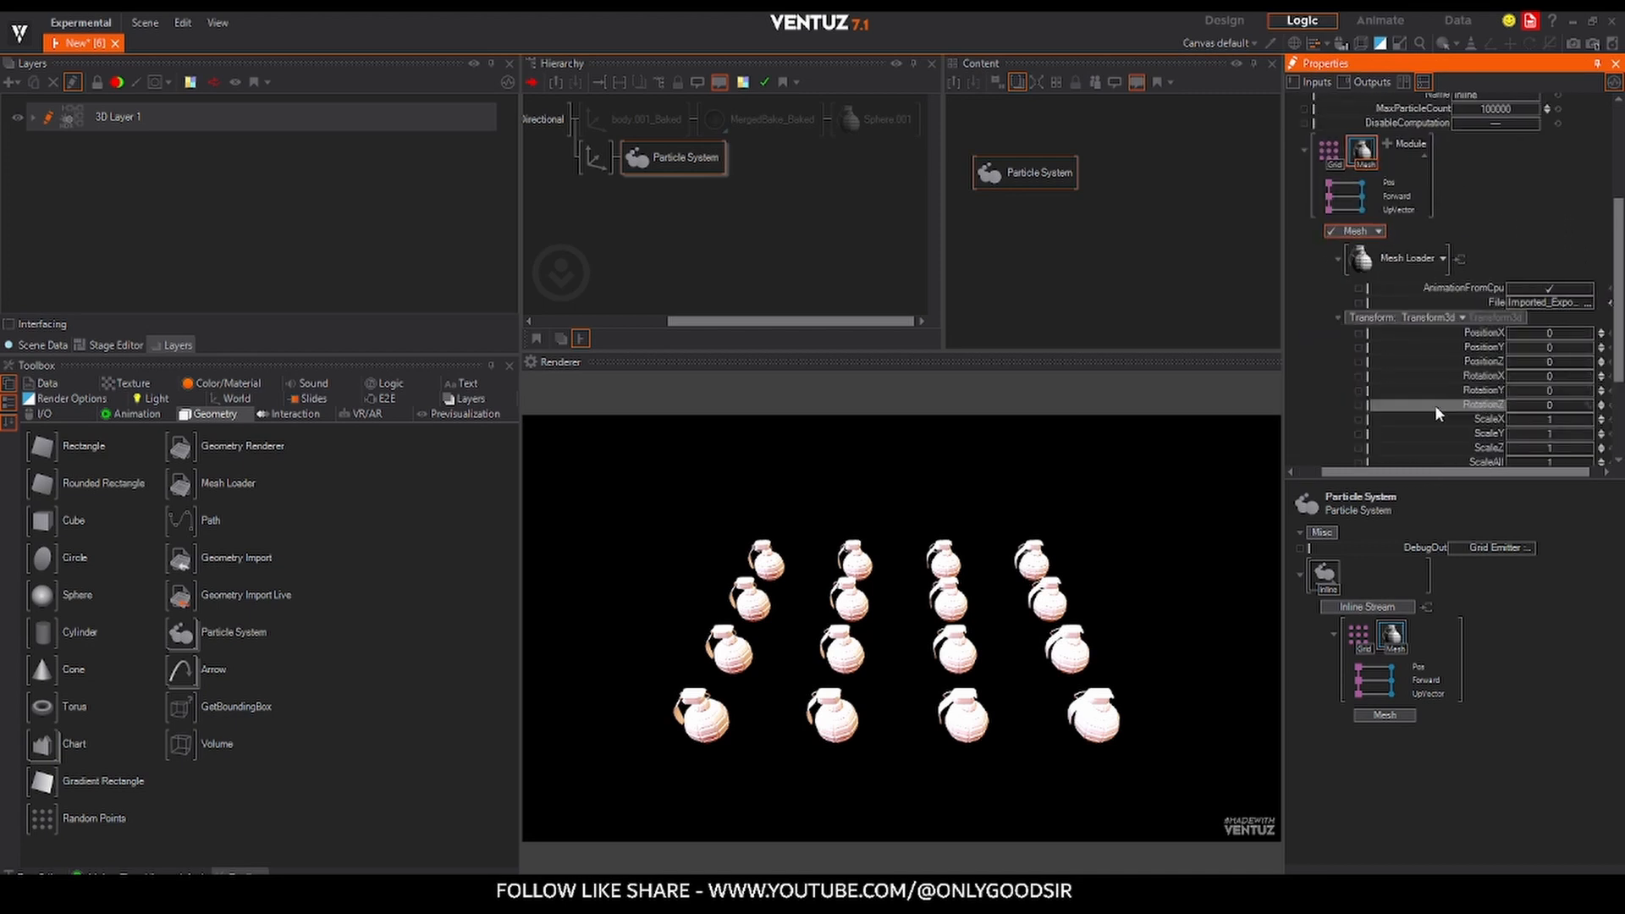
{"action": "scroll", "coordinate": [1439, 356], "scroll_direction": "down", "scroll_amount": 2}
{"action": "left_click", "coordinate": [1531, 347]}
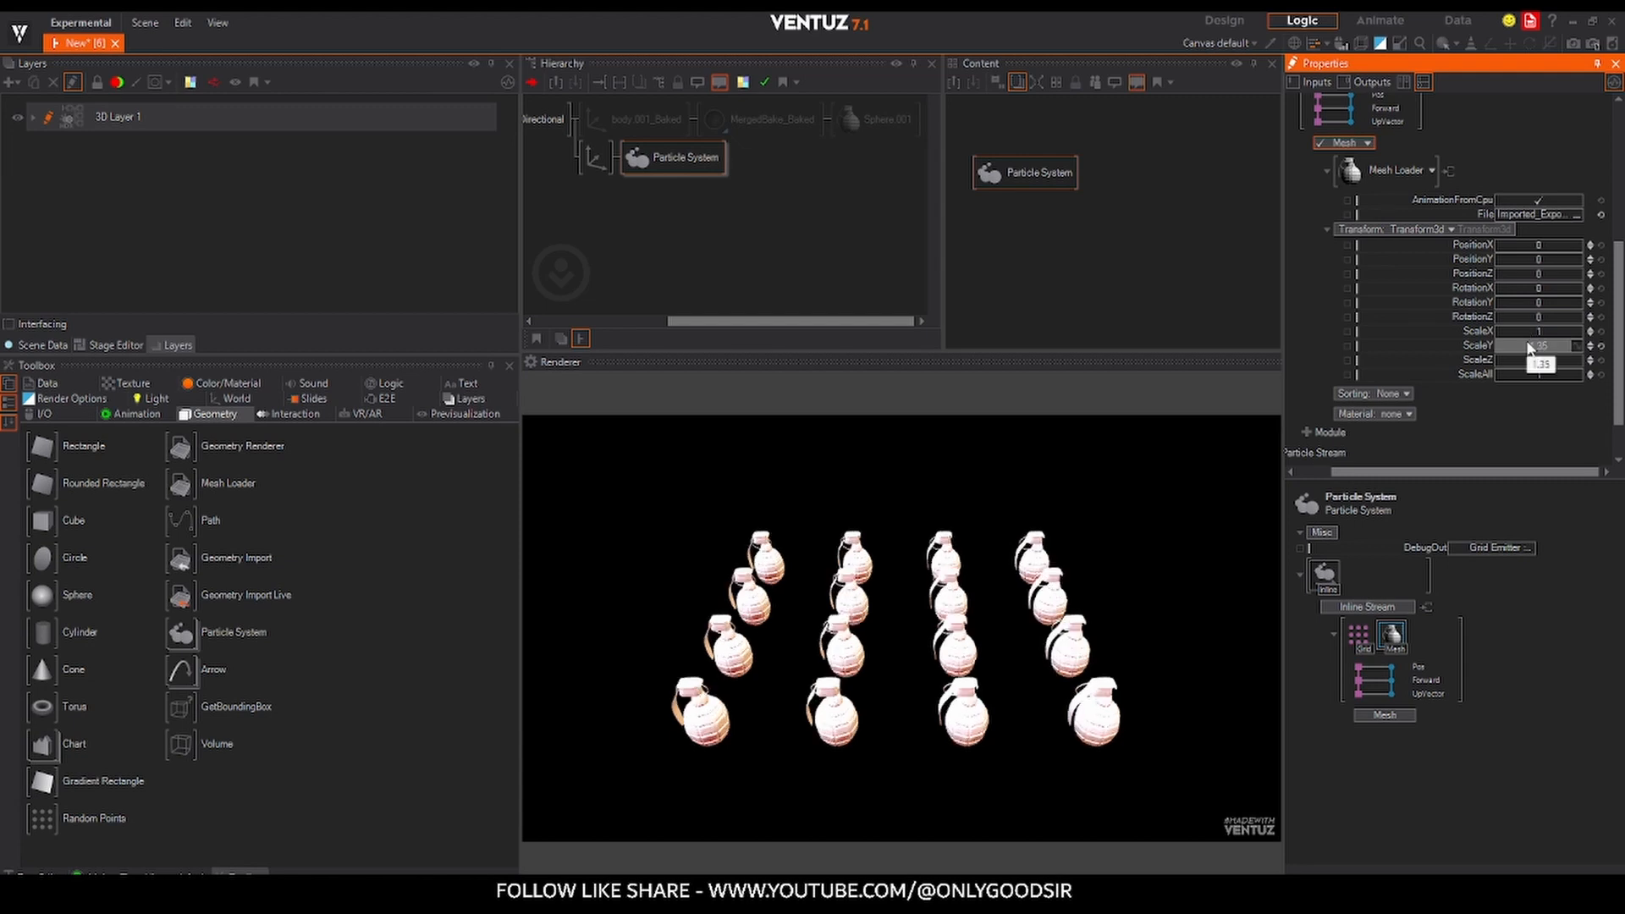
{"action": "key", "text": "Return"}
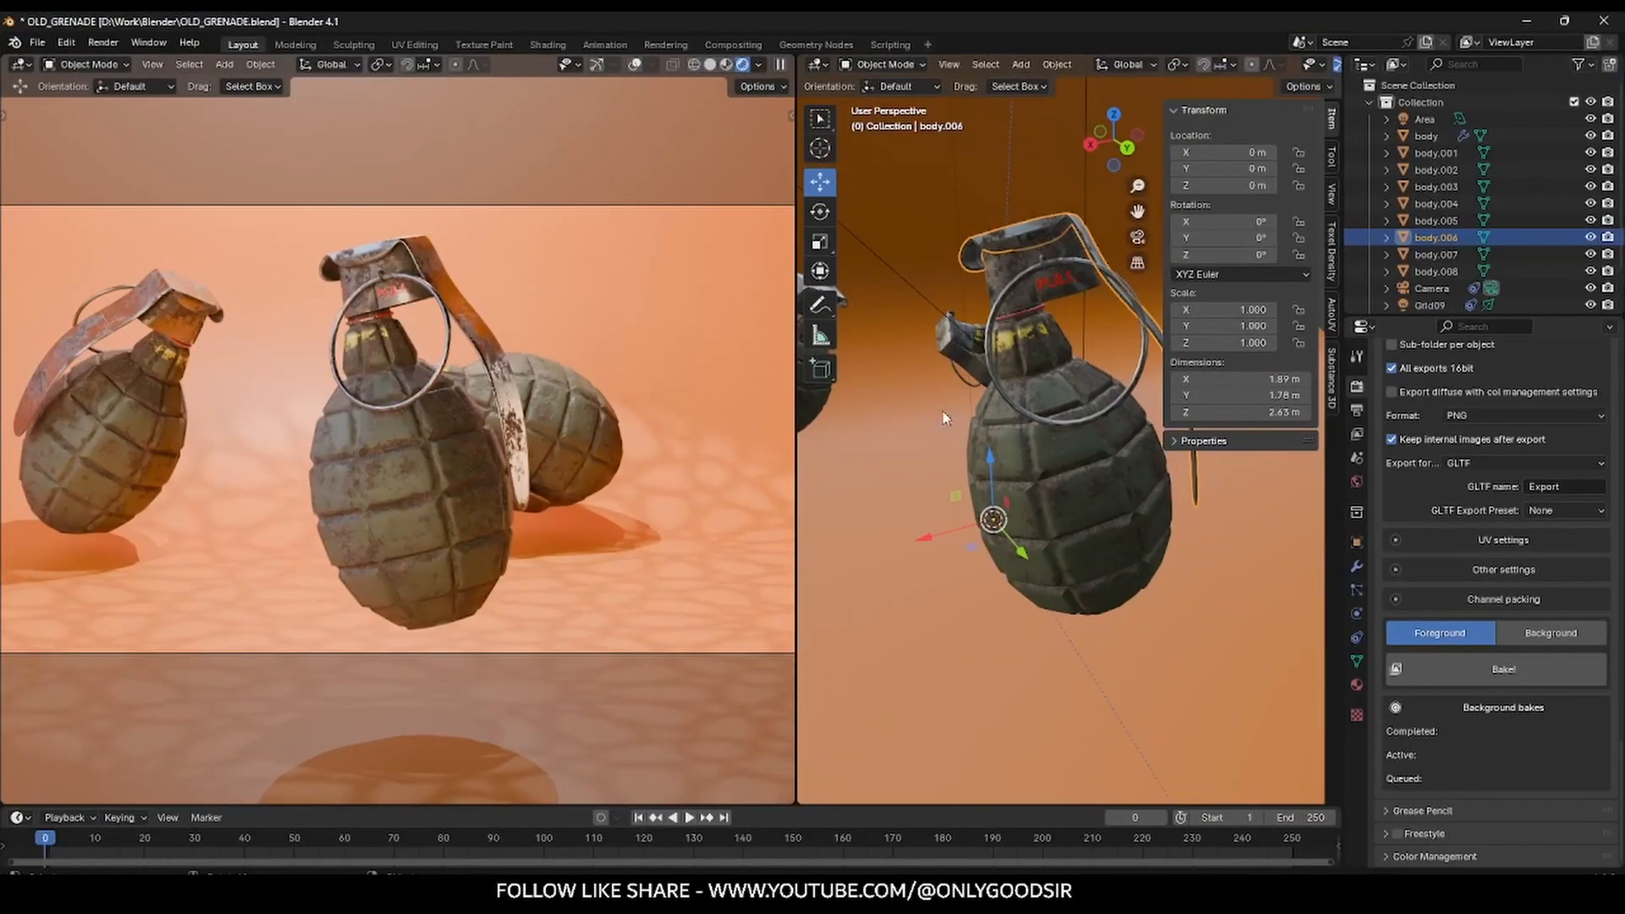
- Return from Blender to Ventuz and insert the MergedBake_Baked material between the Axis and the Particle System
{"action": "left_click", "coordinate": [1529, 20]}
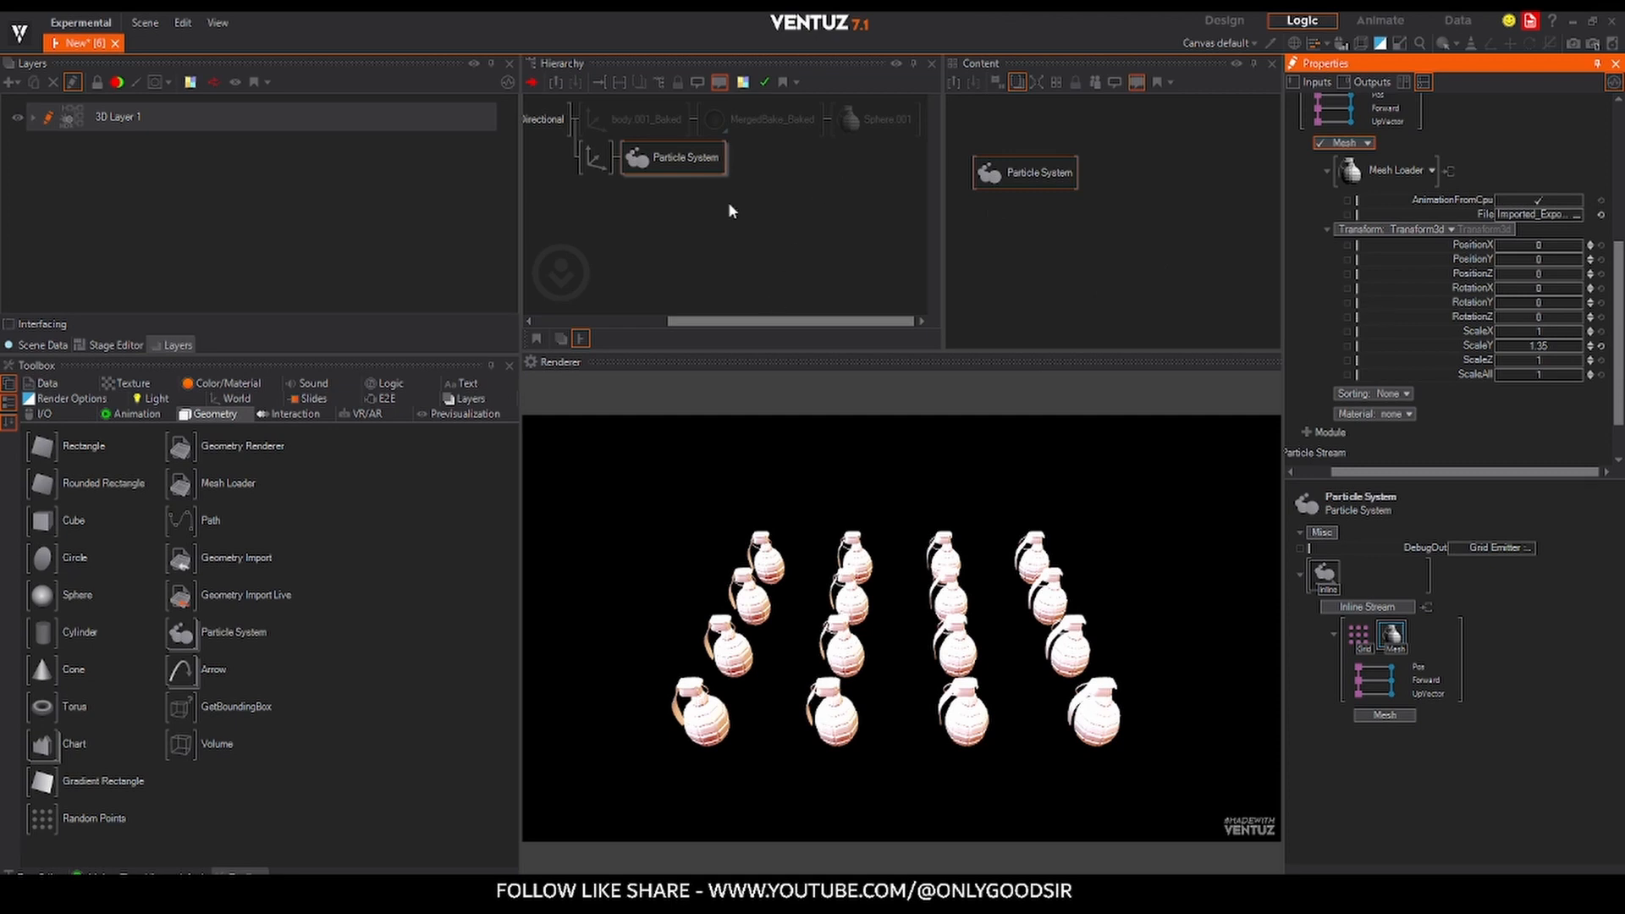
{"action": "left_click", "coordinate": [1012, 169]}
{"action": "left_click", "coordinate": [1412, 246]}
{"action": "scroll", "coordinate": [1388, 248], "scroll_direction": "down", "scroll_amount": 2}
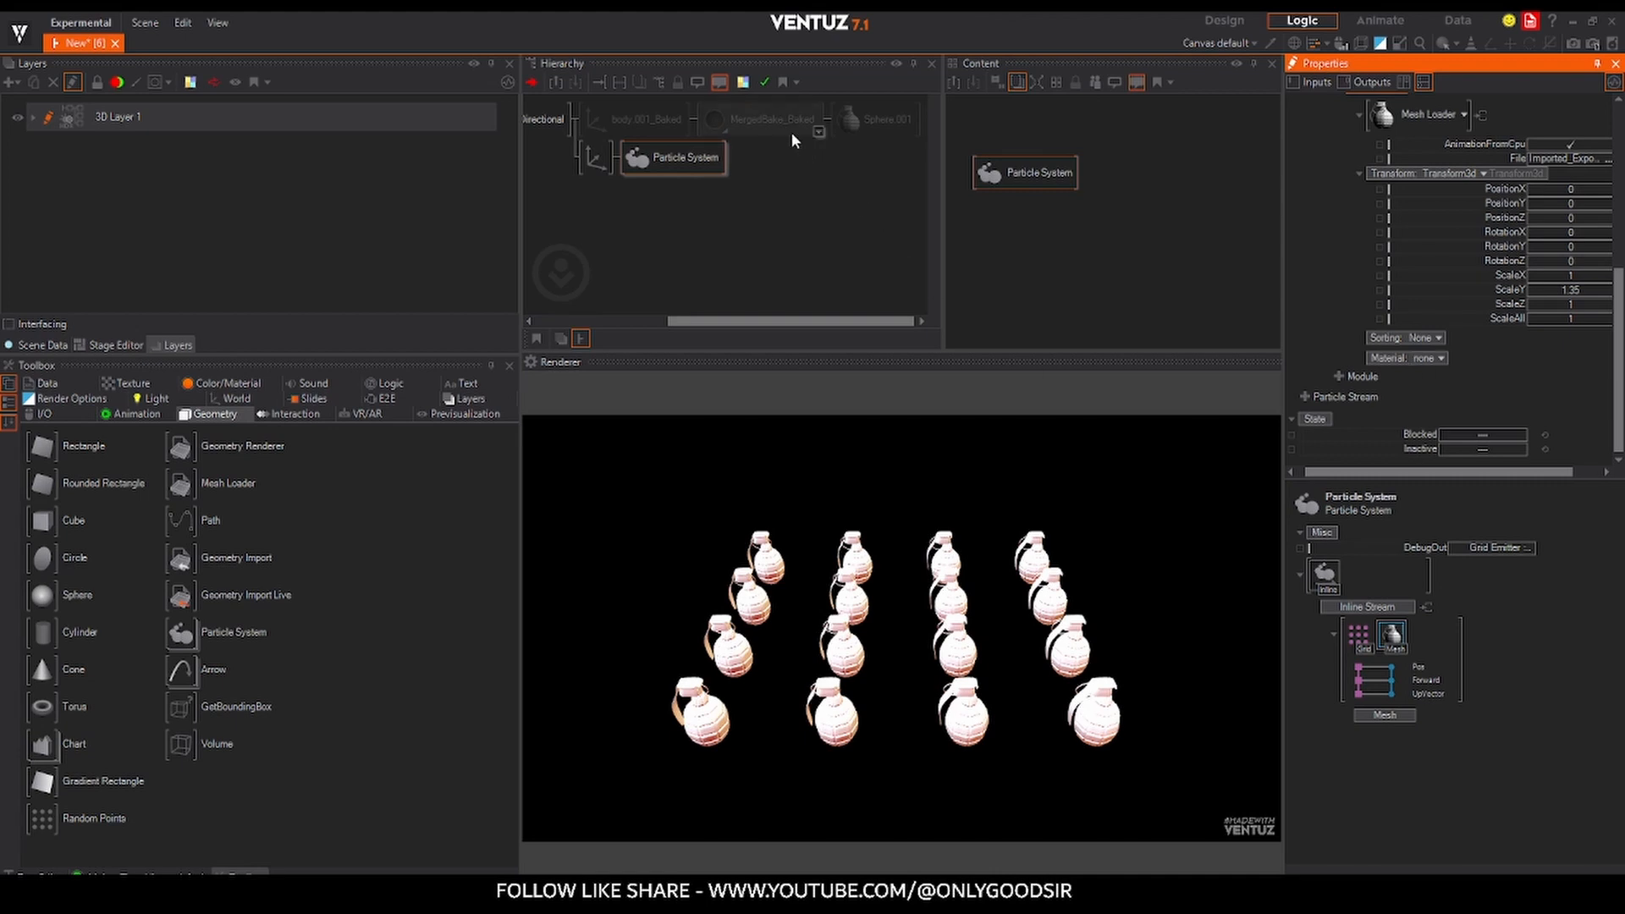
{"action": "left_click_drag", "start_coordinate": [775, 123], "coordinate": [630, 168]}
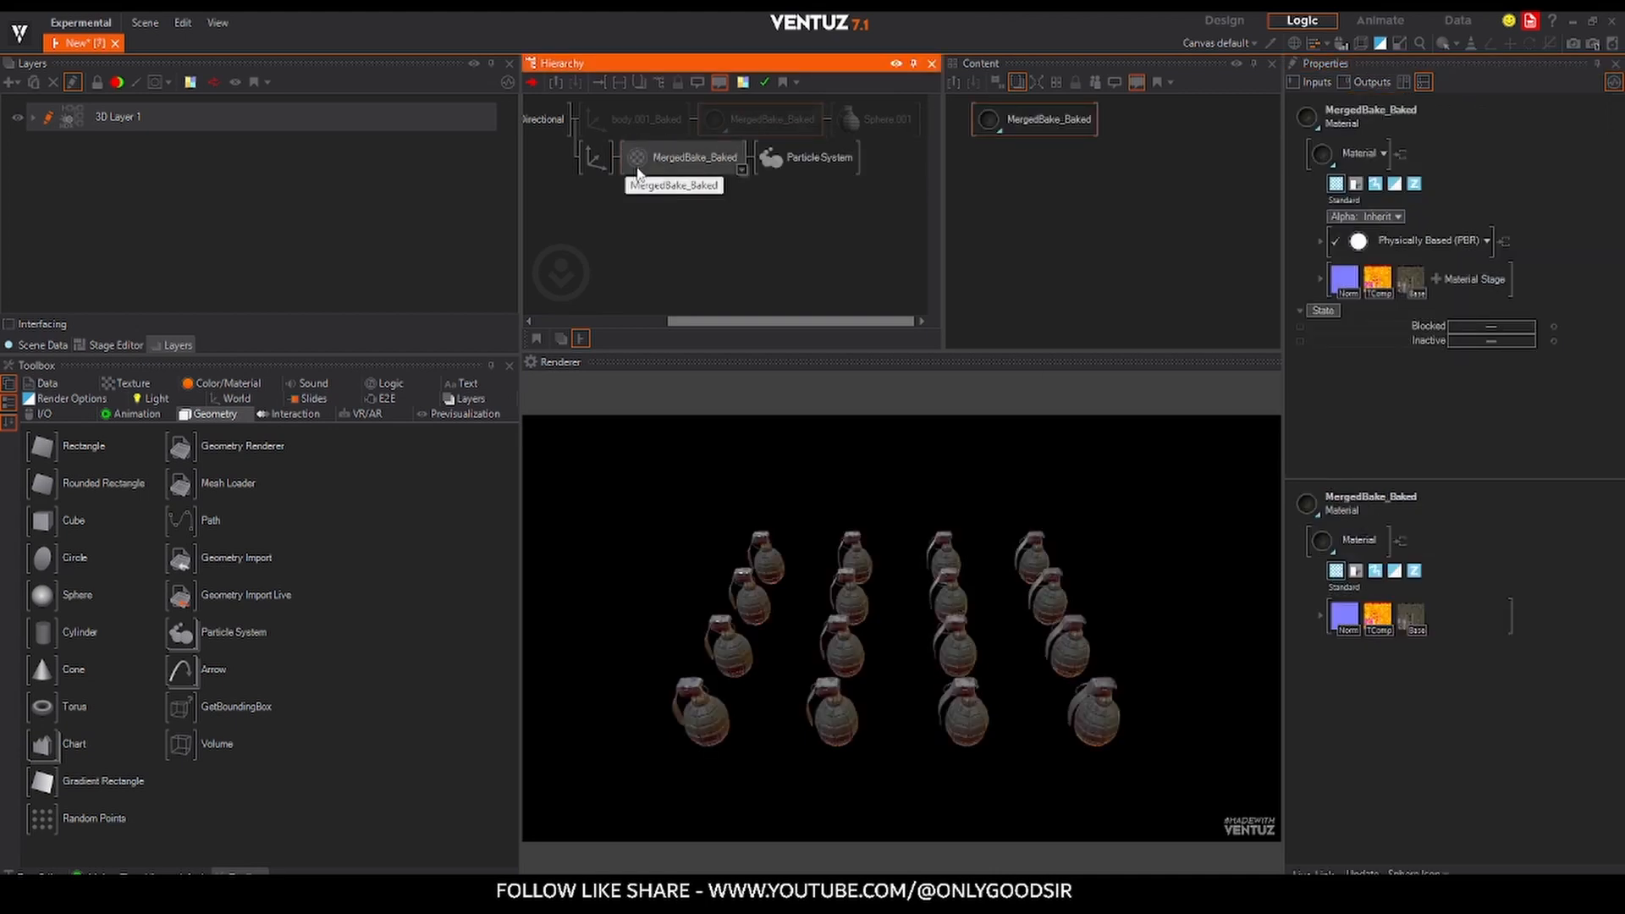
- Set the Z position of the Particle System's parent Axis to 13 and its Y rotation to -2
{"action": "left_click", "coordinate": [635, 119]}
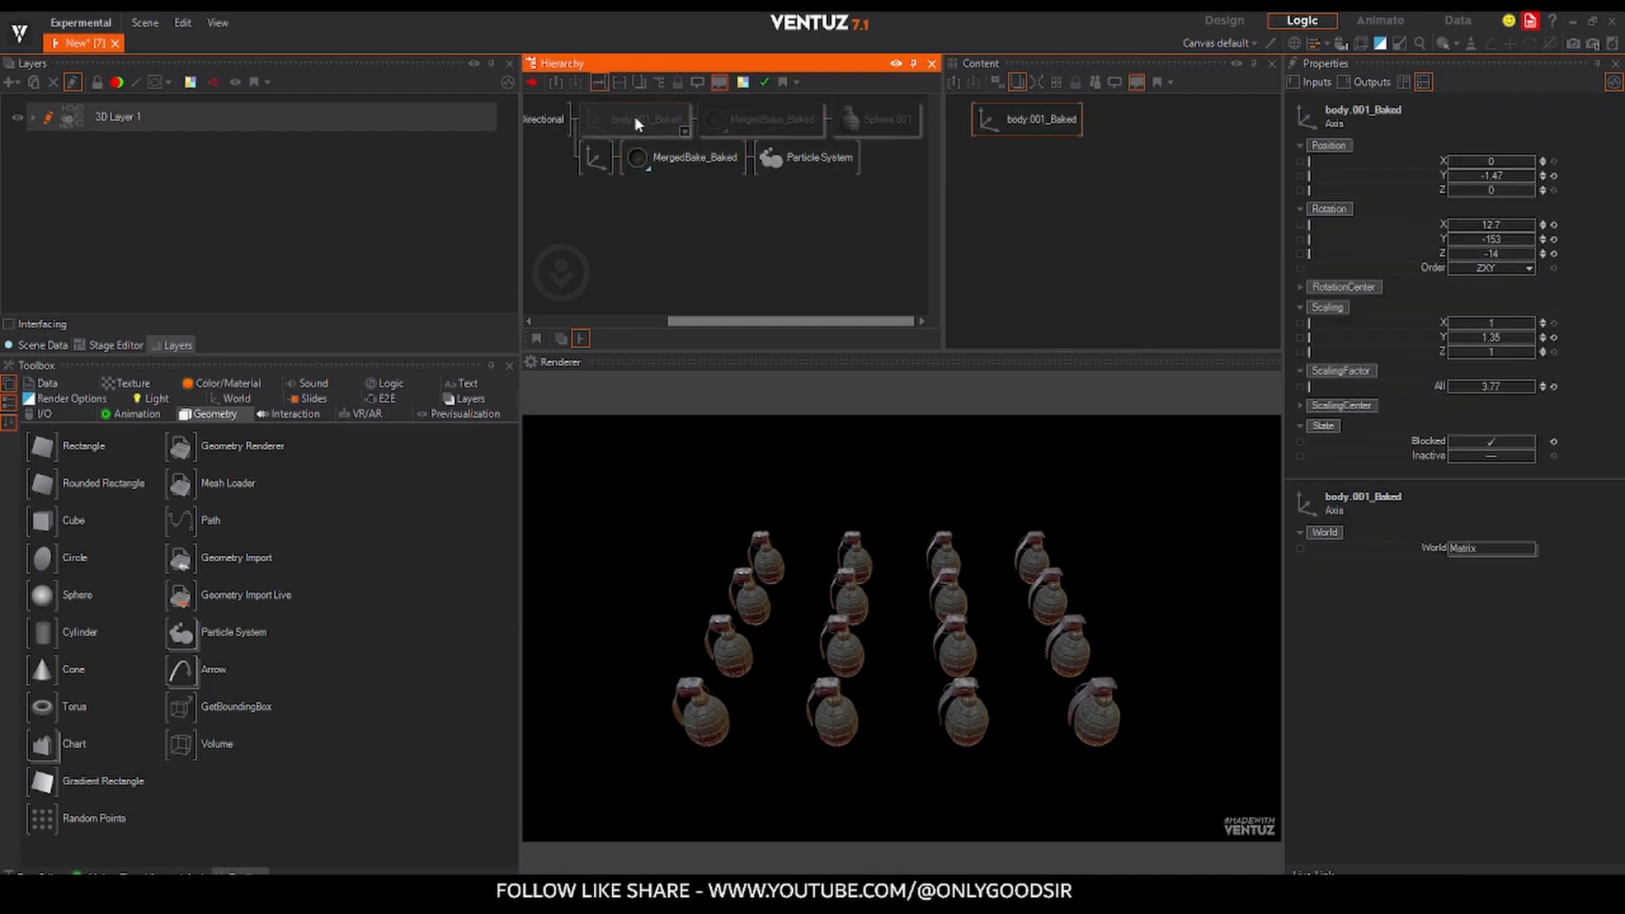
{"action": "left_click", "coordinate": [687, 158]}
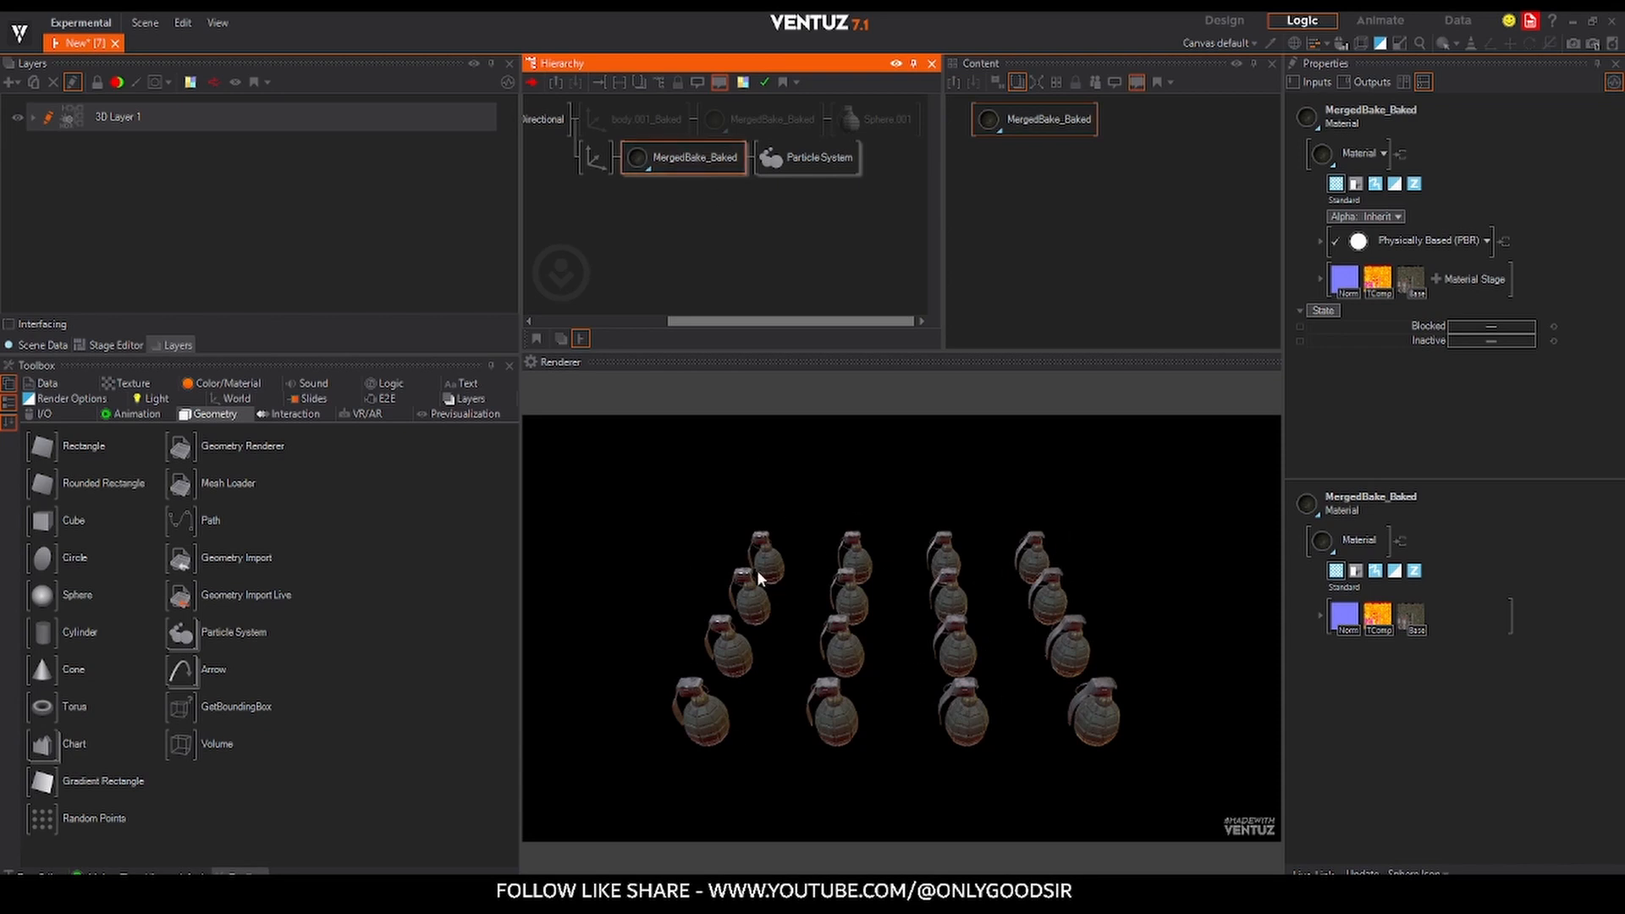
{"action": "left_click", "coordinate": [595, 160]}
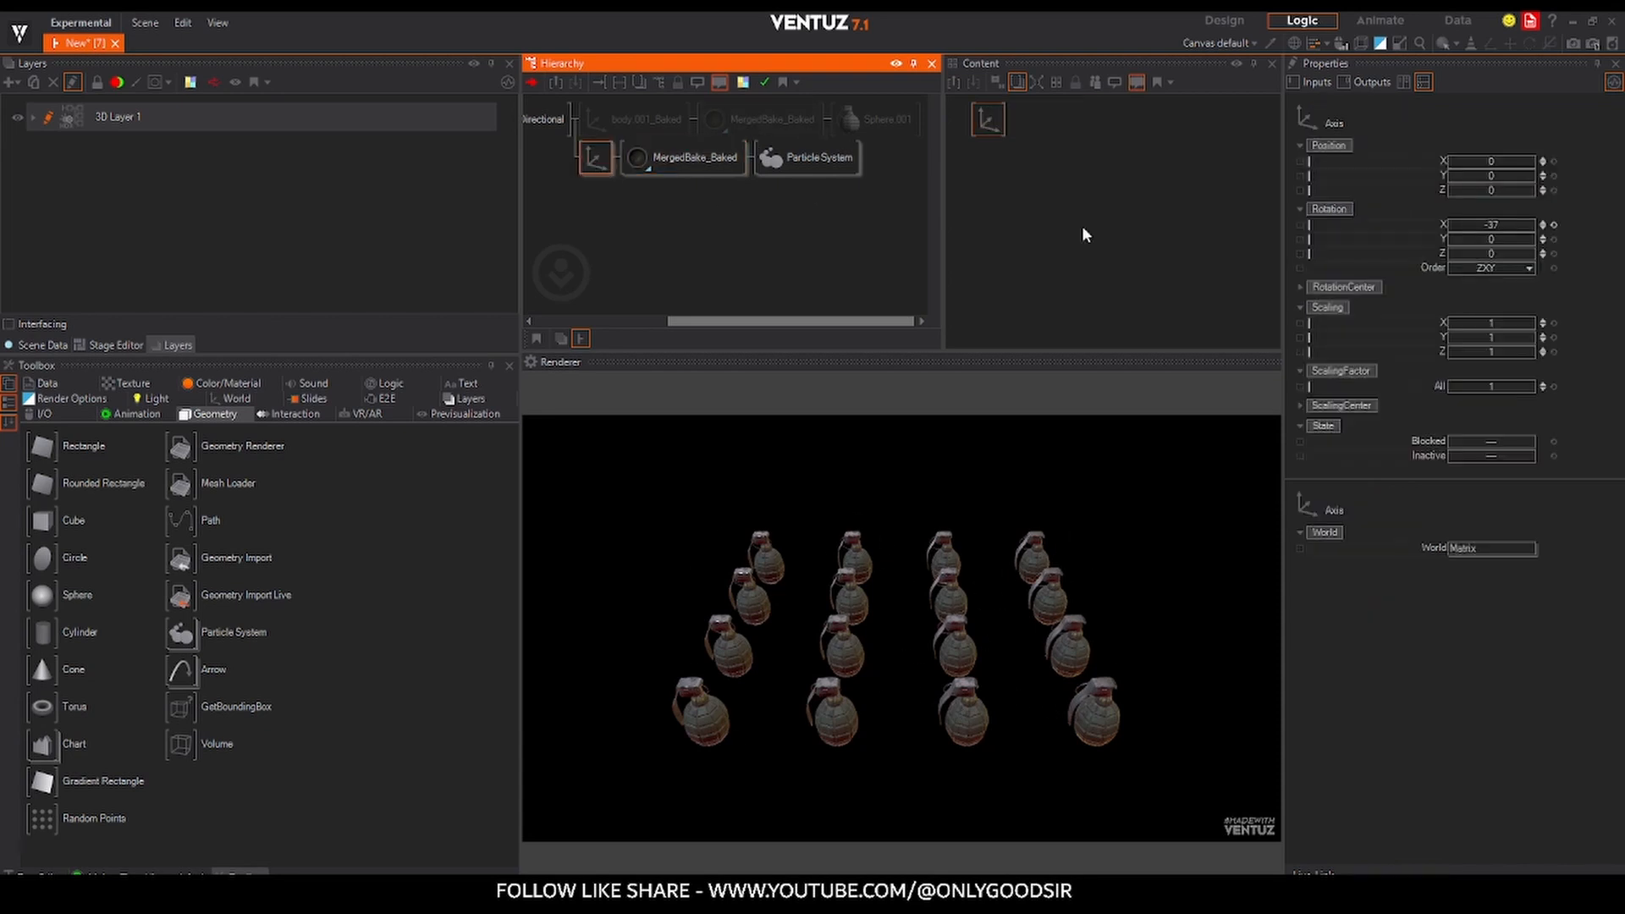
{"action": "left_click_drag", "start_coordinate": [1497, 241], "coordinate": [1043, 194]}
- Set the Grid emitter's CountX to 23 and CountY to 18, and enlarge its SizeX and set SizeY to 44.89
{"action": "left_click", "coordinate": [800, 160]}
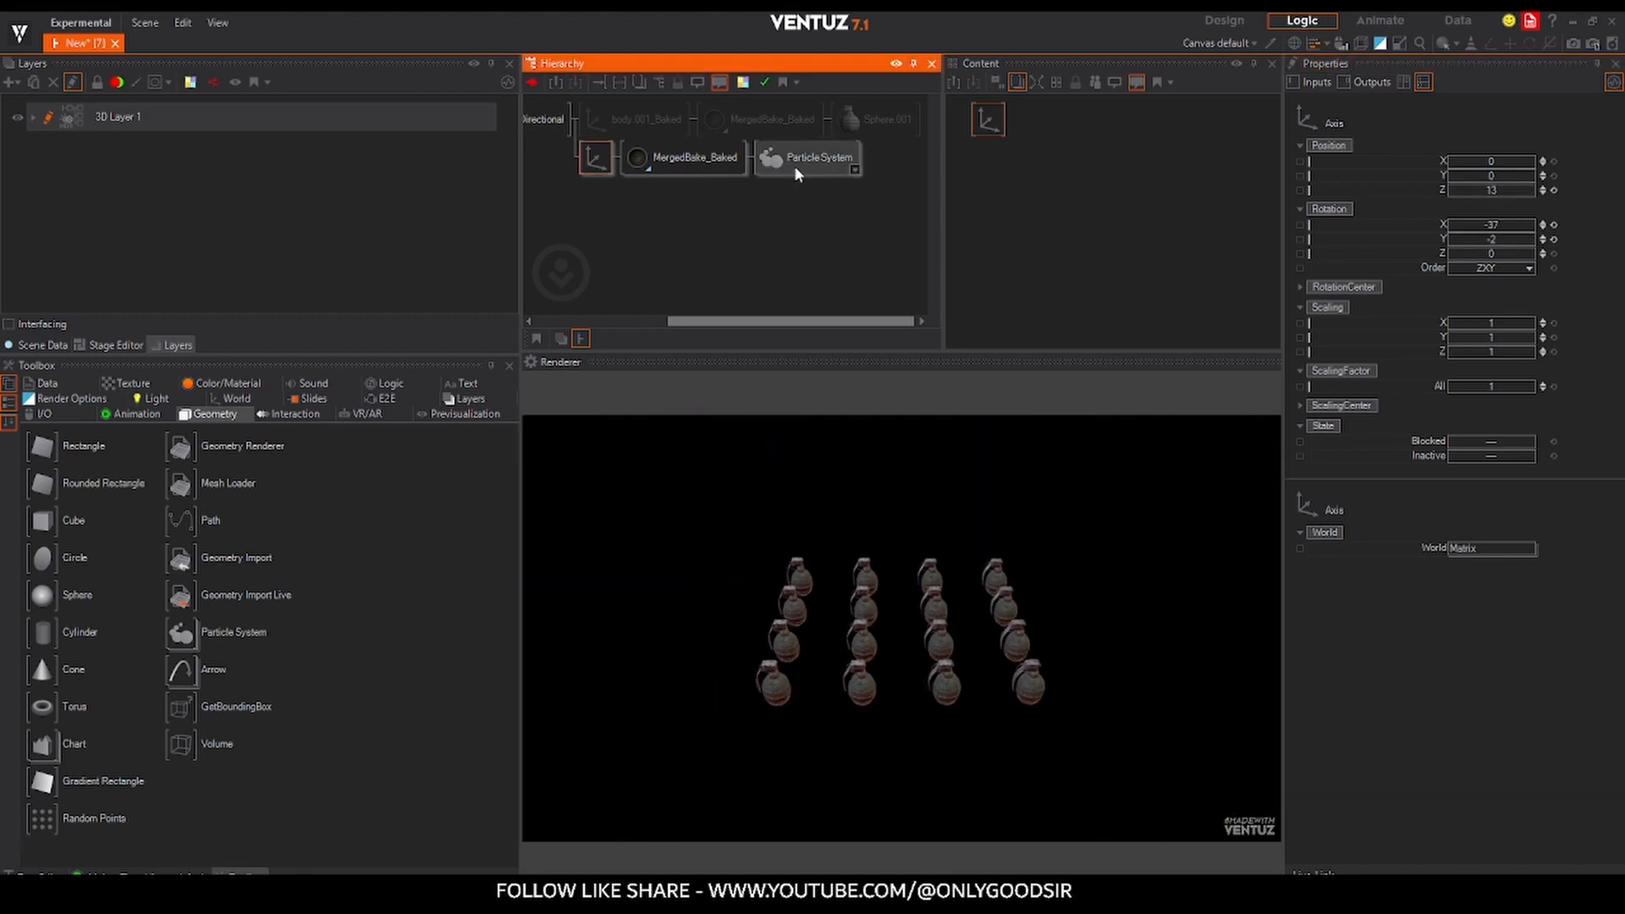
{"action": "left_click", "coordinate": [1359, 336]}
{"action": "scroll", "coordinate": [1574, 378], "scroll_direction": "down", "scroll_amount": 4}
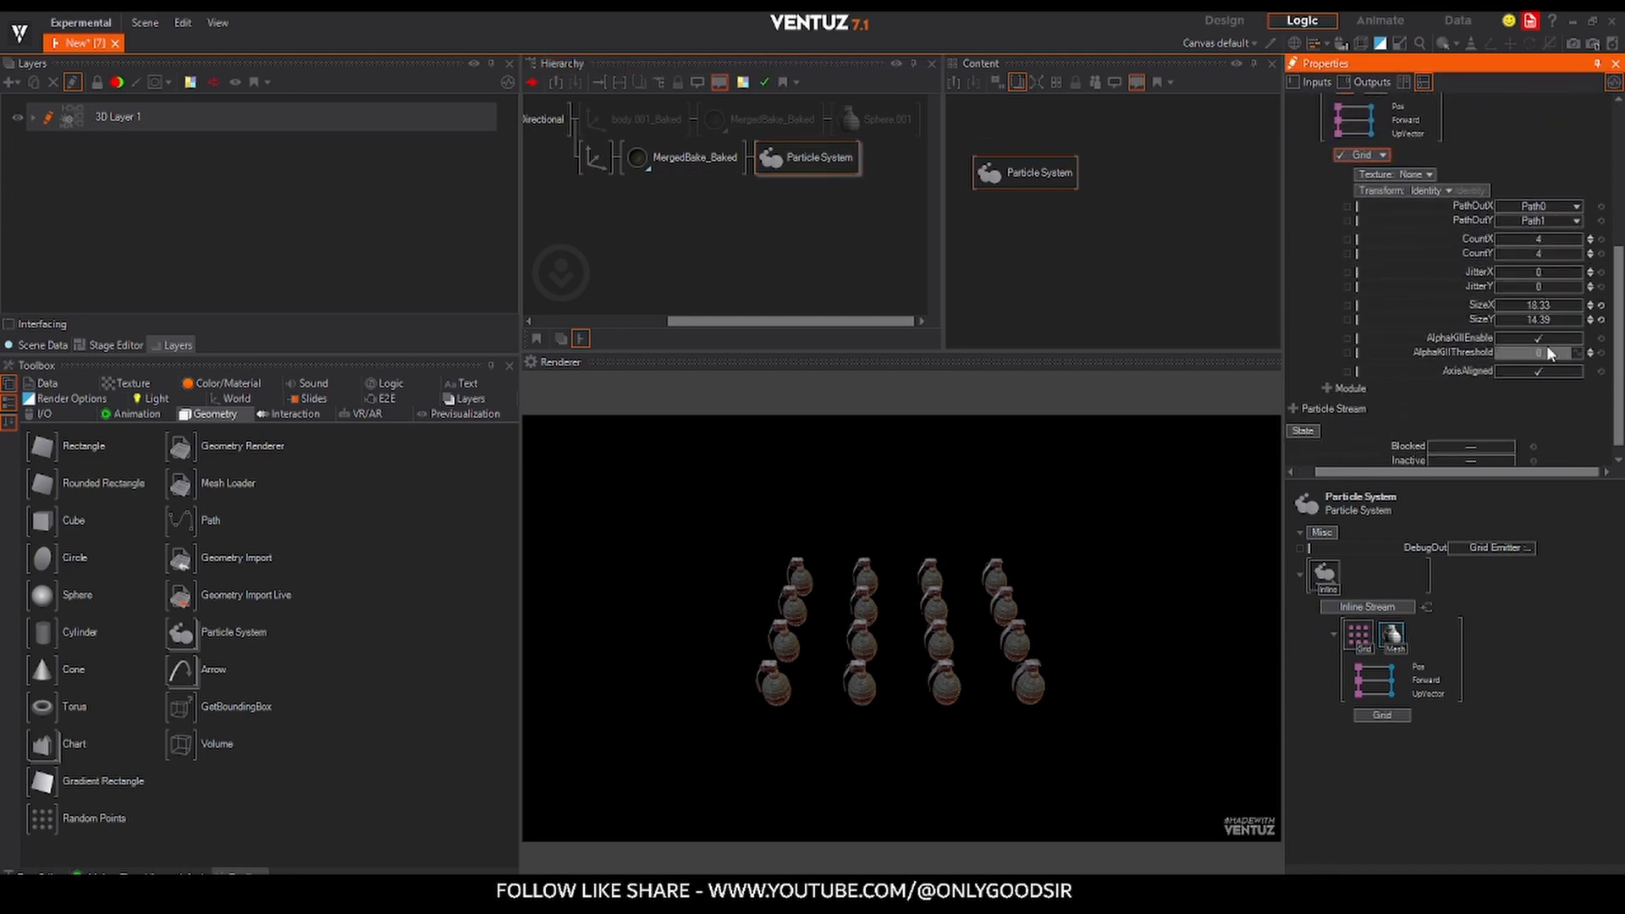
{"action": "left_click_drag", "start_coordinate": [1543, 240], "coordinate": [1581, 249]}
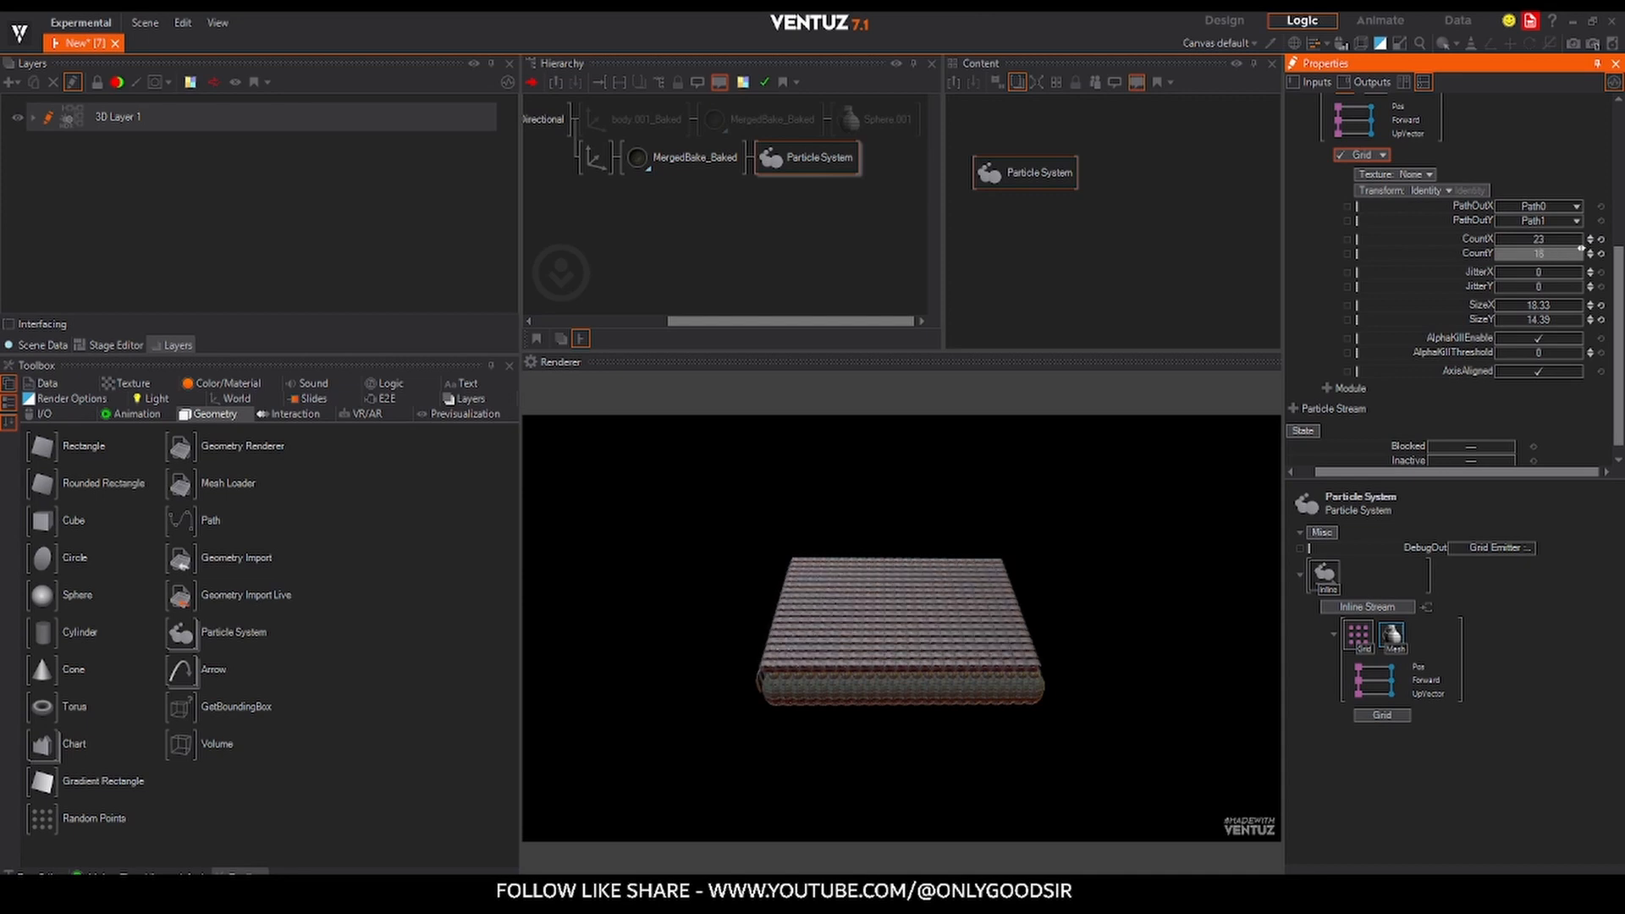
{"action": "mouse_move", "coordinate": [1539, 305]}
{"action": "left_mouse_down"}
{"action": "mouse_move", "coordinate": [1576, 304]}
{"action": "mouse_move", "coordinate": [1543, 324]}
{"action": "mouse_move", "coordinate": [1563, 323]}
{"action": "left_mouse_up"}
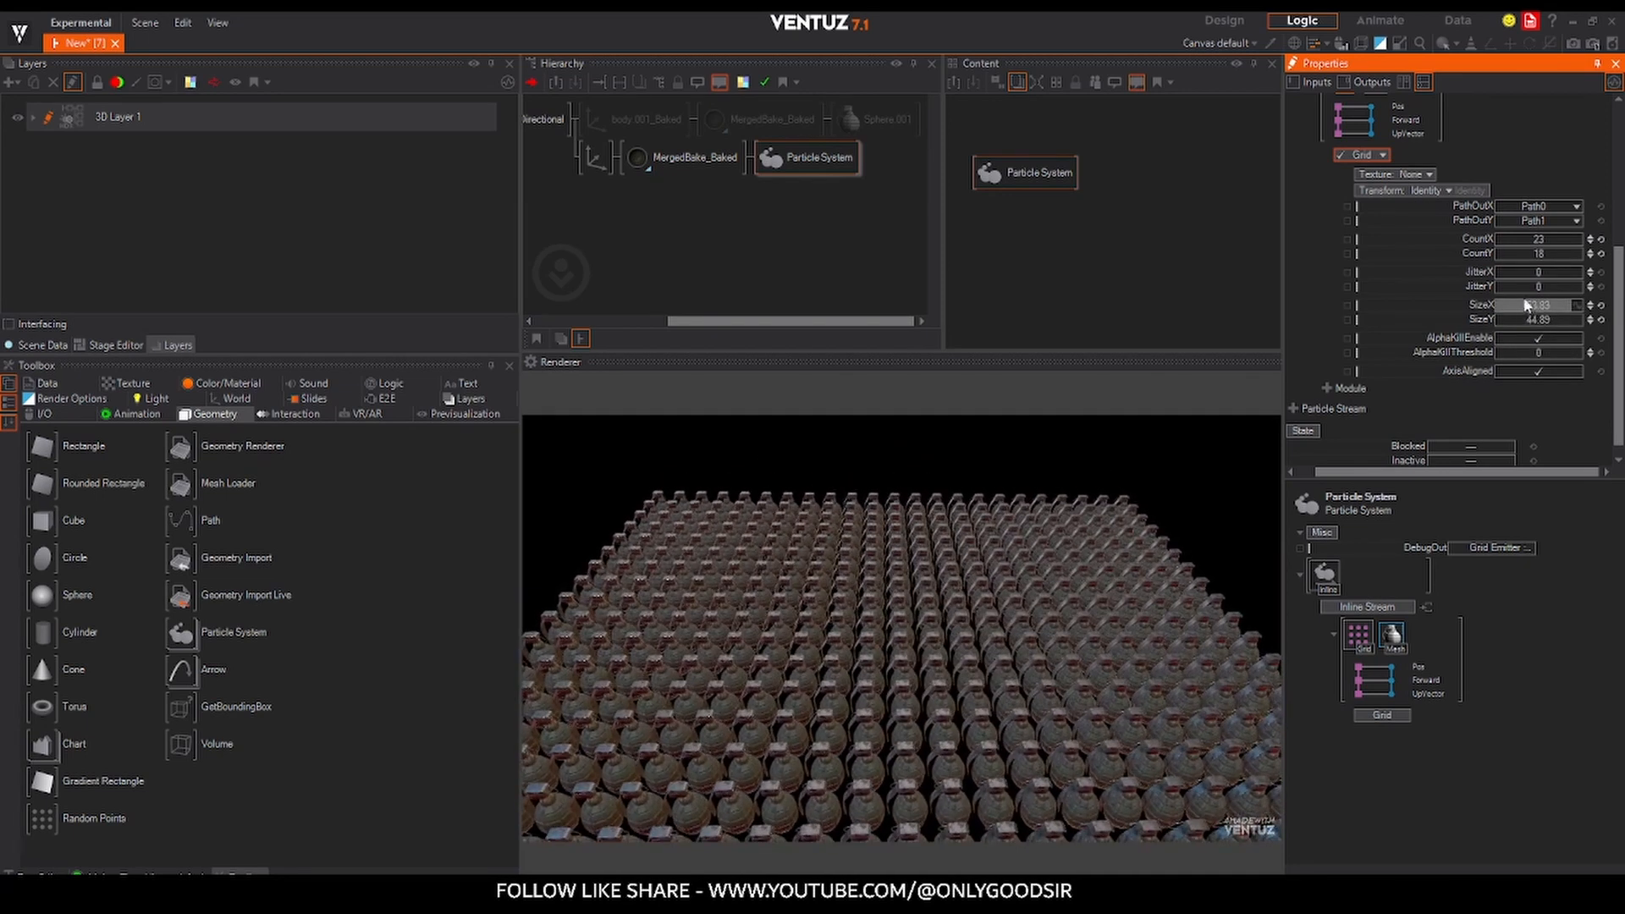
- Try a much wider grid with CountX 754, SizeX 1566.13 and SizeY 58.59
{"action": "left_click_drag", "start_coordinate": [1533, 247], "coordinate": [1580, 235]}
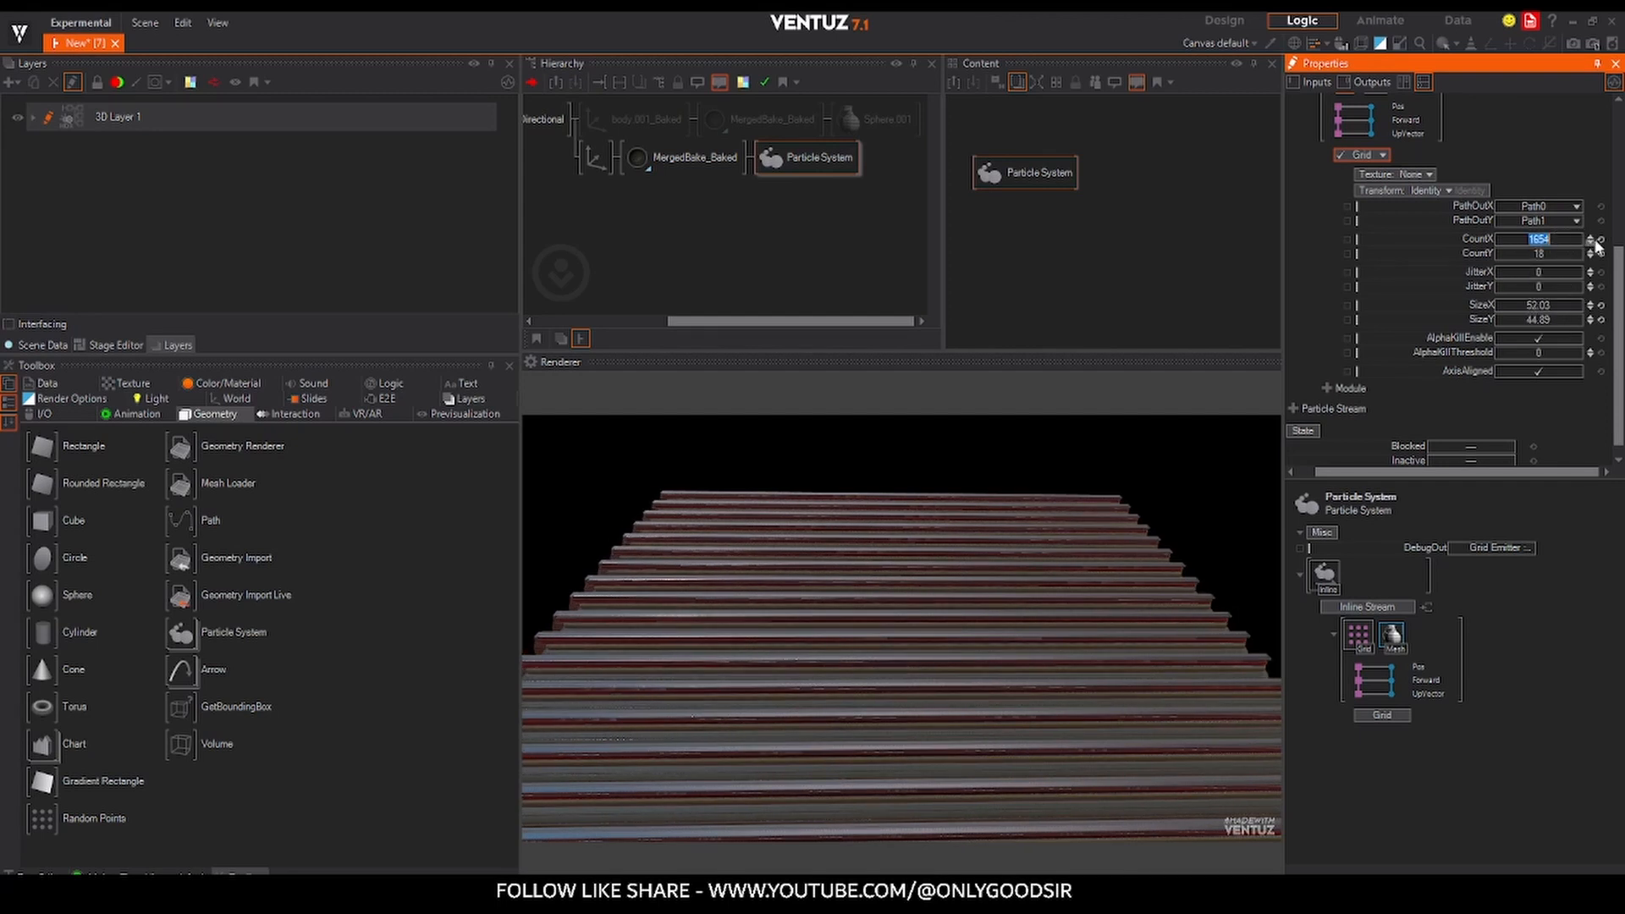
{"action": "left_click_drag", "start_coordinate": [1539, 244], "coordinate": [1542, 243]}
{"action": "left_click_drag", "start_coordinate": [1539, 314], "coordinate": [1497, 308]}
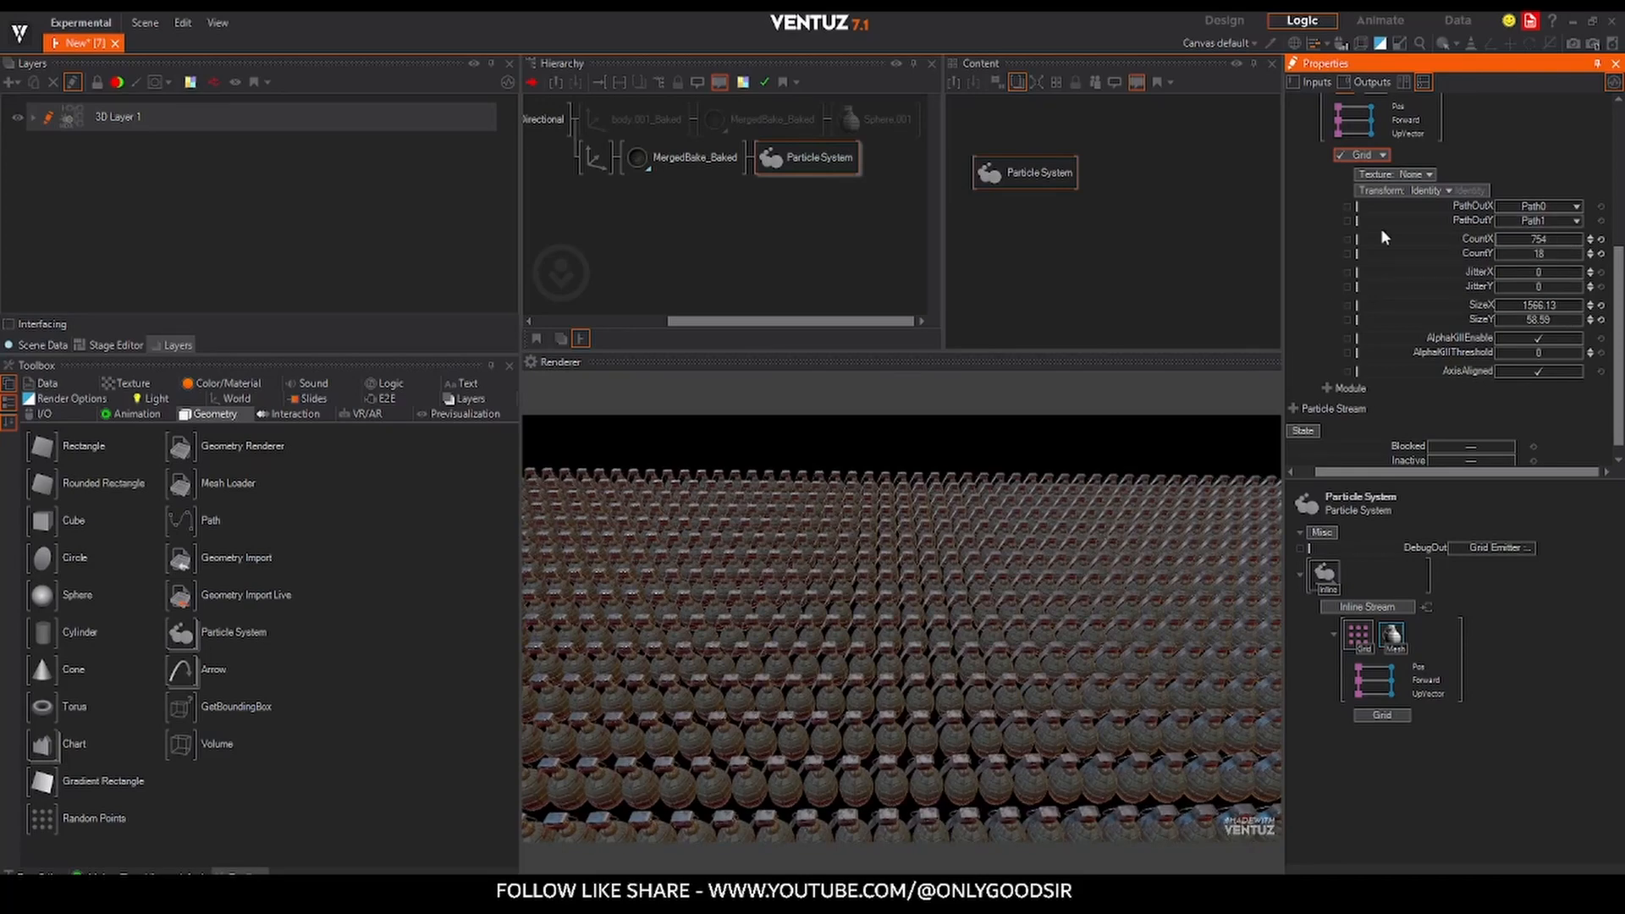
- Adjust the X rotation of the Particle System's parent Axis to flatten the view across the grenade field
{"action": "left_click", "coordinate": [608, 156]}
{"action": "mouse_move", "coordinate": [1486, 226]}
{"action": "left_mouse_down"}
{"action": "mouse_move", "coordinate": [1455, 228]}
{"action": "mouse_move", "coordinate": [1515, 225]}
{"action": "left_mouse_up"}
- Set the Grid emitter's CountX to 31 and CountY to 15, then reset its sizes and set SizeX to 76.635 and SizeY to about 80
{"action": "left_click", "coordinate": [801, 169]}
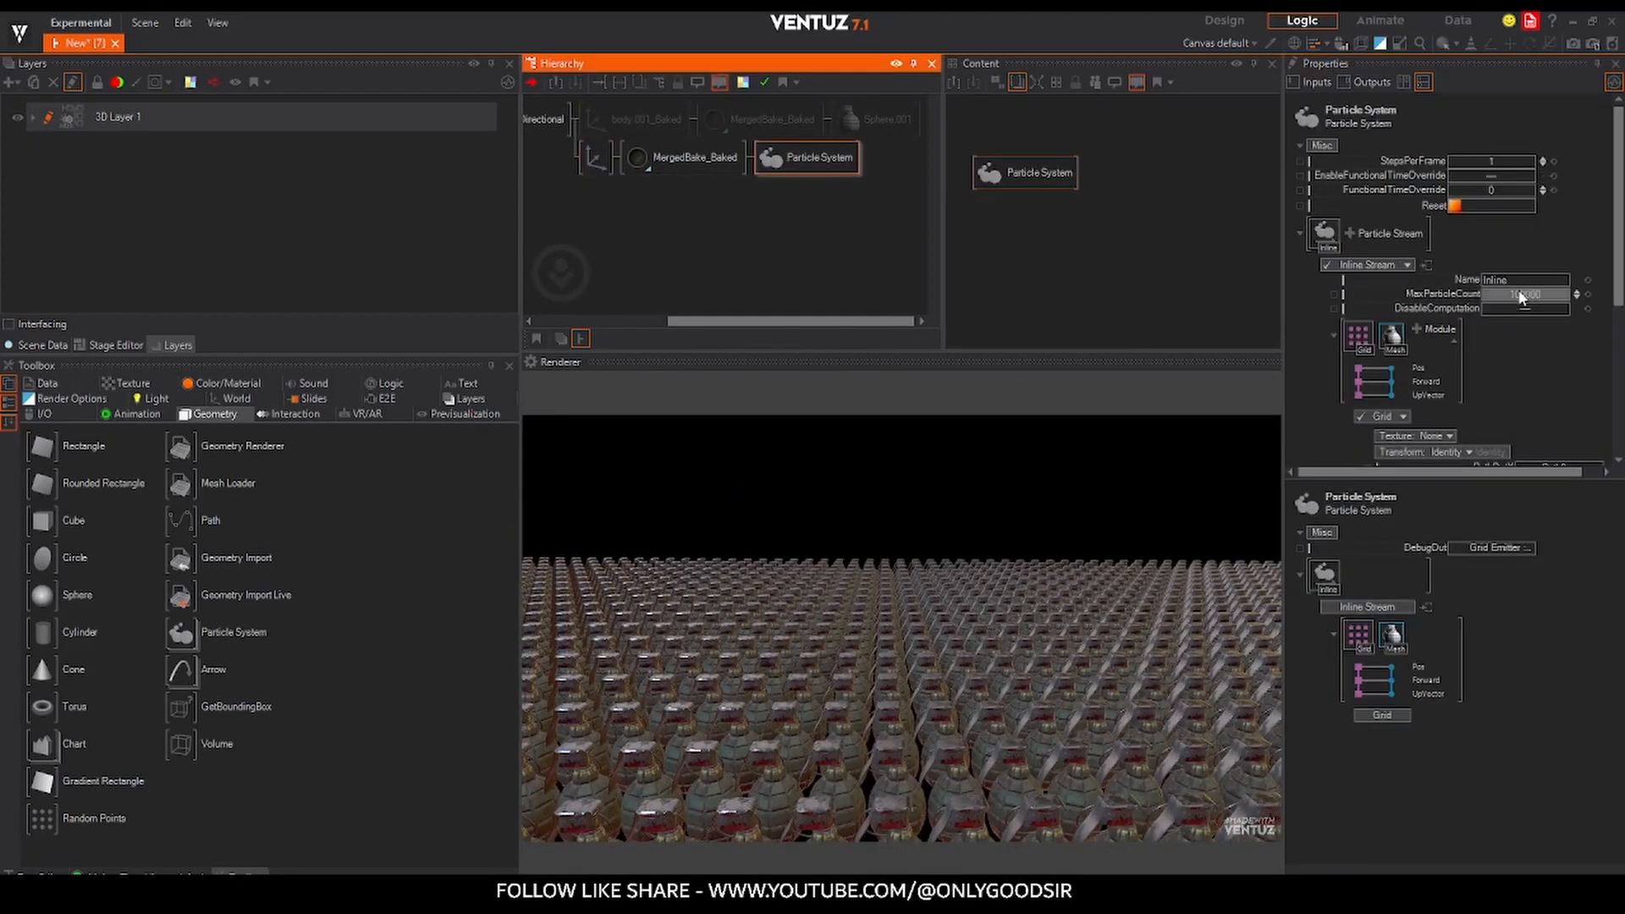
{"action": "left_click", "coordinate": [1349, 342]}
{"action": "scroll", "coordinate": [1593, 353], "scroll_direction": "down", "scroll_amount": 3}
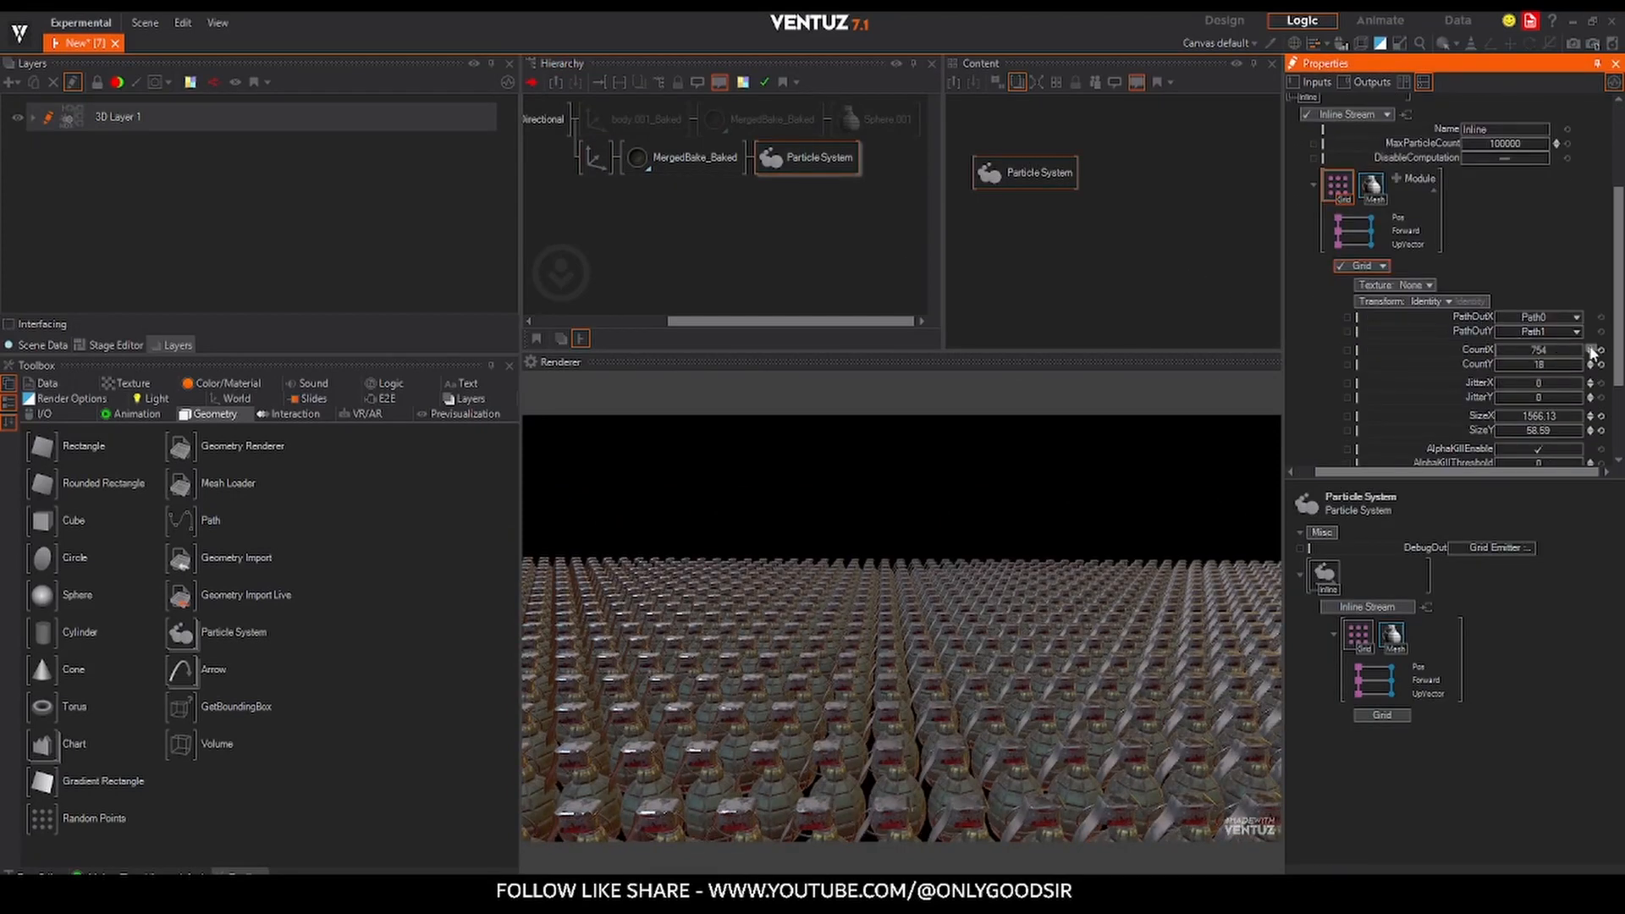
{"action": "left_click_drag", "start_coordinate": [1600, 356], "coordinate": [1542, 365]}
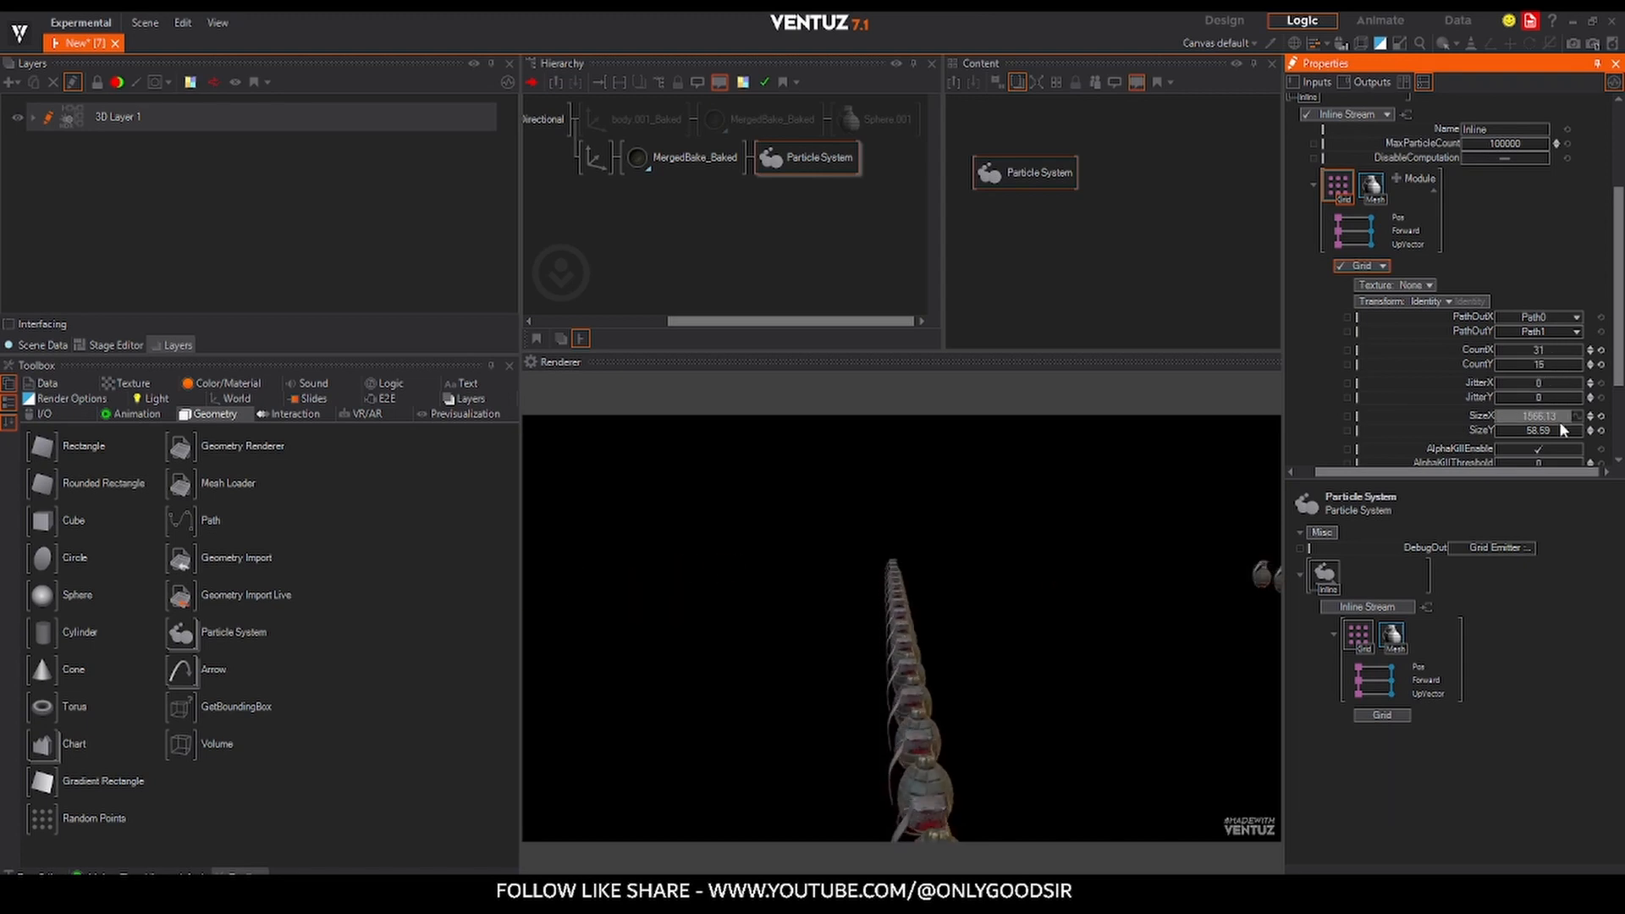
{"action": "left_click", "coordinate": [1601, 415]}
{"action": "left_click", "coordinate": [1601, 430]}
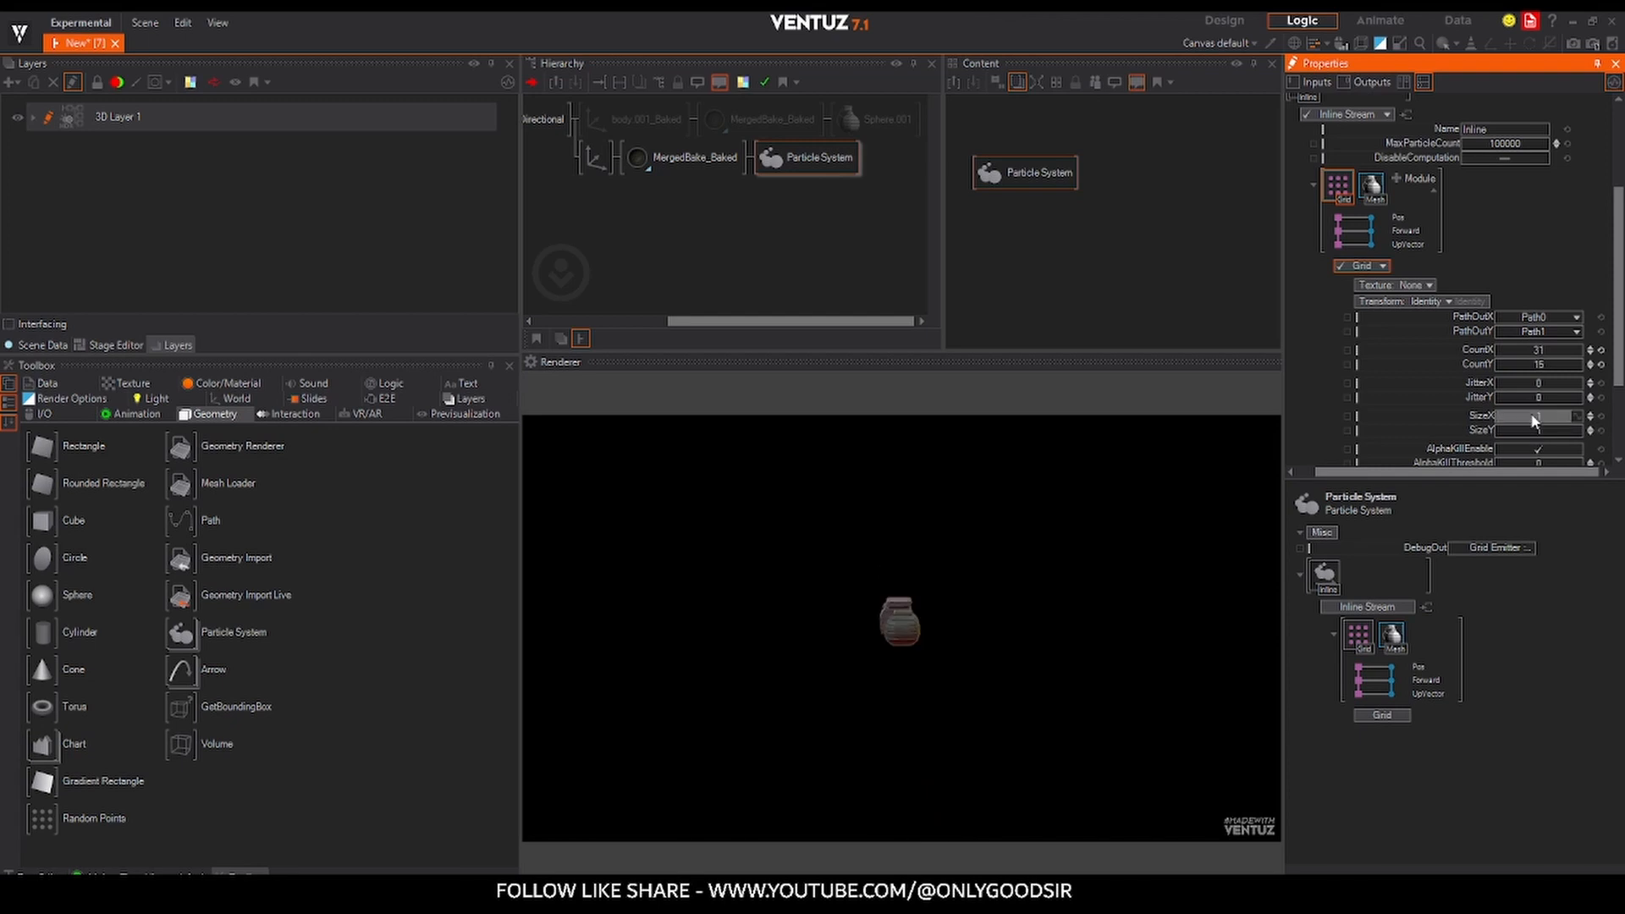
{"action": "mouse_move", "coordinate": [1582, 412]}
{"action": "left_mouse_down"}
{"action": "mouse_move", "coordinate": [1545, 437]}
{"action": "mouse_move", "coordinate": [1589, 430]}
{"action": "left_mouse_up"}
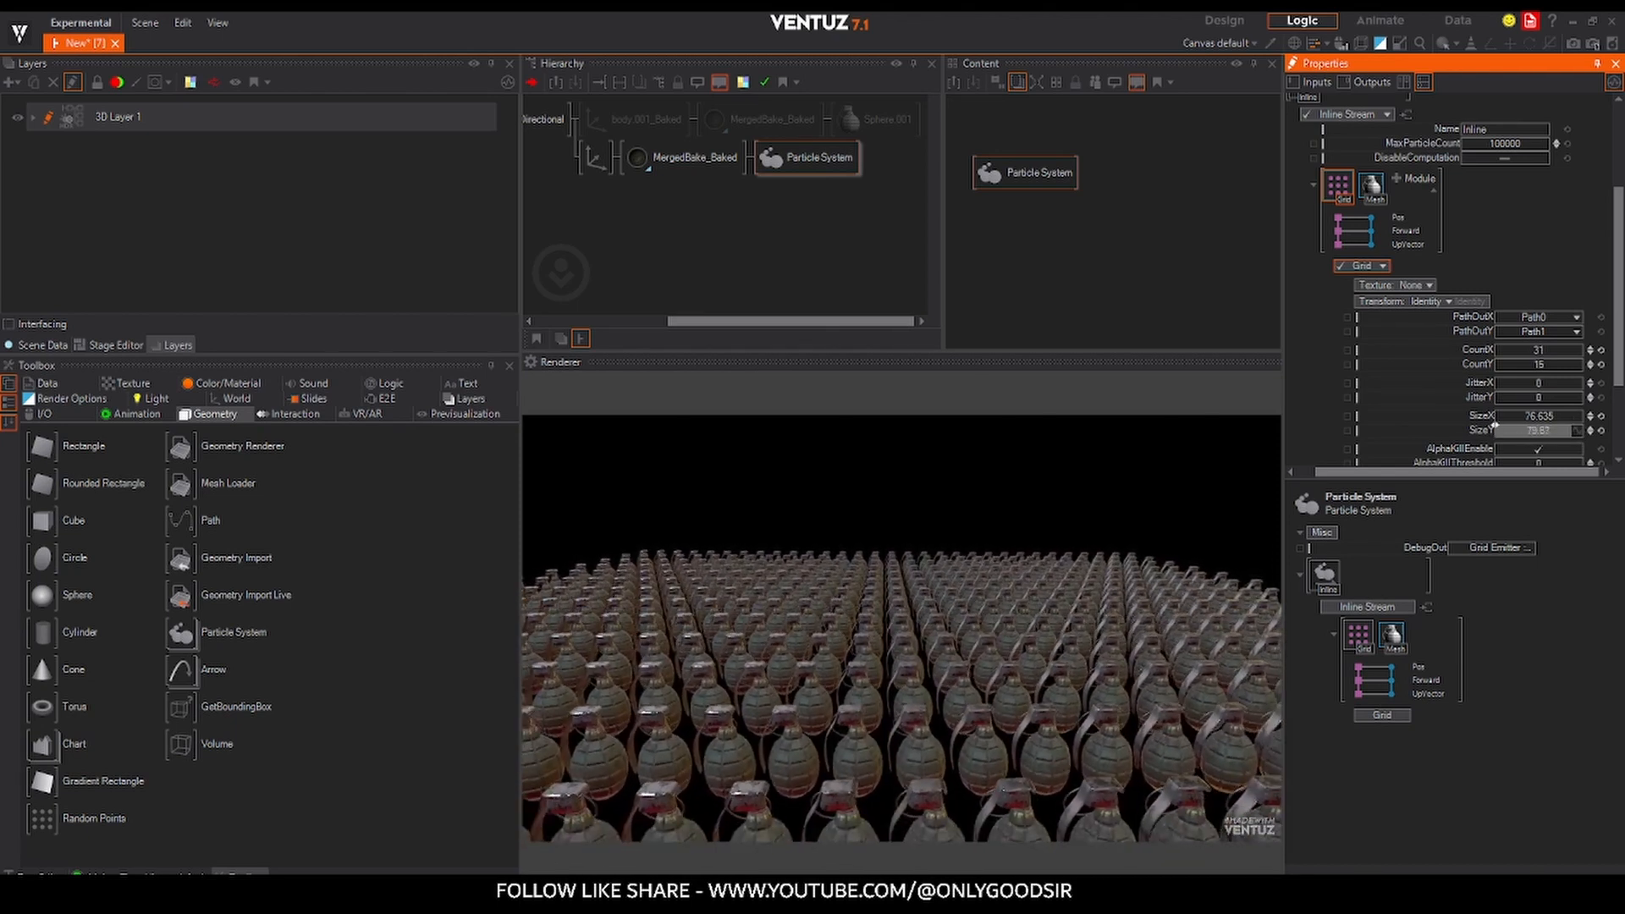
- Tilt the Particle System's parent Axis to an X rotation of about -65
{"action": "left_click", "coordinate": [597, 156]}
{"action": "left_click_drag", "start_coordinate": [1498, 231], "coordinate": [1457, 231]}
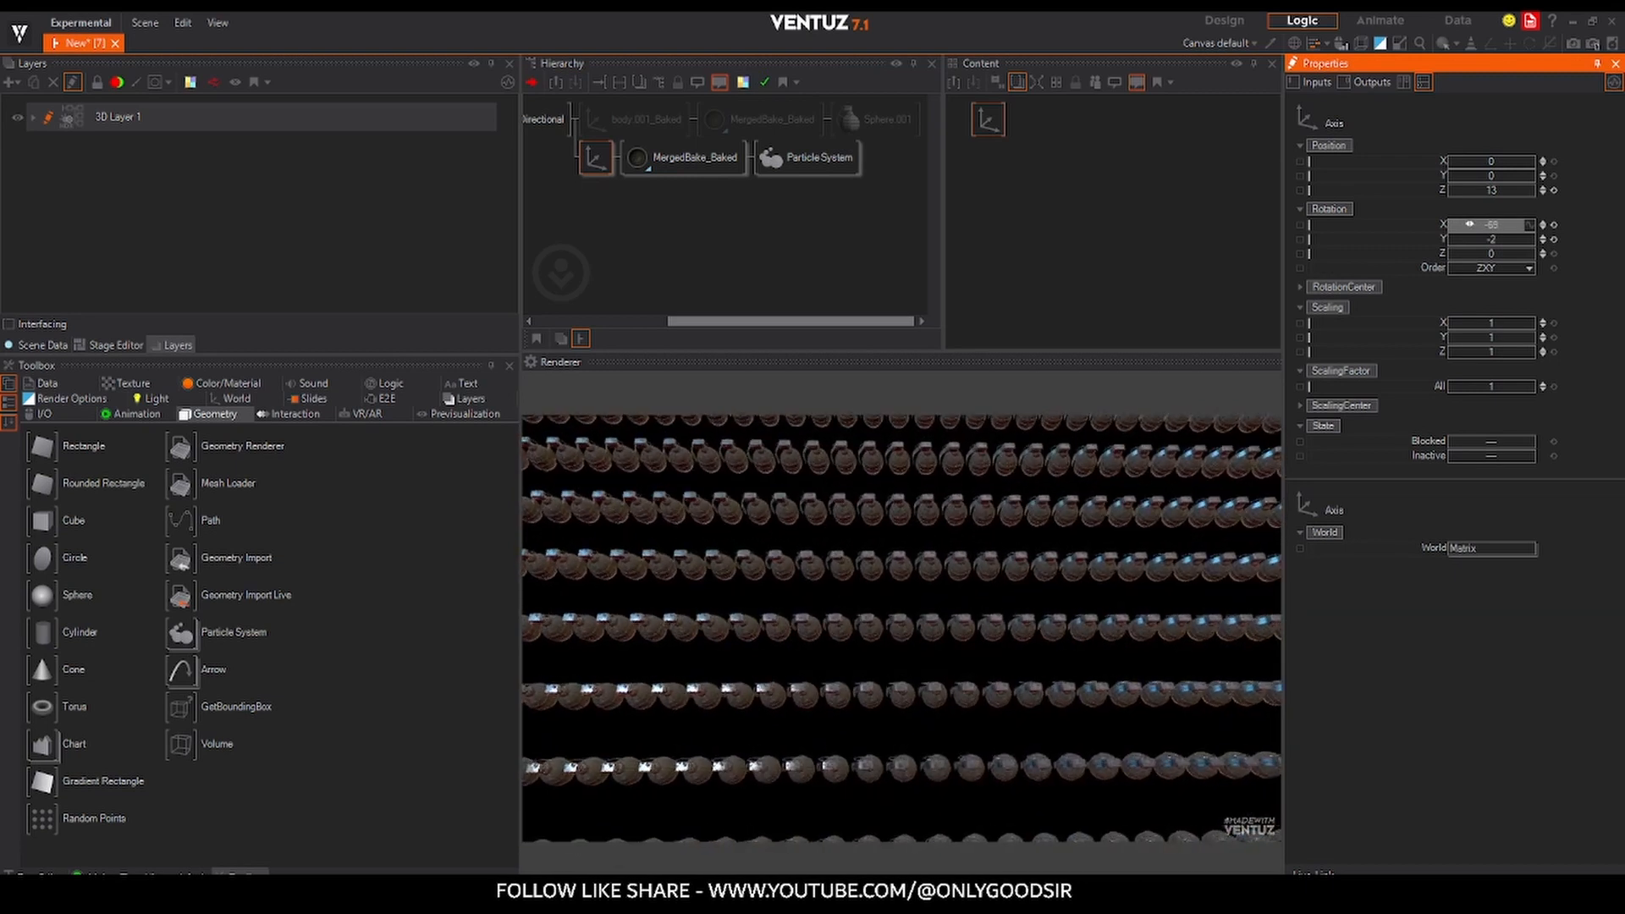
- Add a Rotate by Axis and Angle modifier to the Particle System's inline stream
{"action": "left_click", "coordinate": [771, 161]}
{"action": "left_click", "coordinate": [1031, 174]}
{"action": "scroll", "coordinate": [1388, 254], "scroll_direction": "down", "scroll_amount": 2}
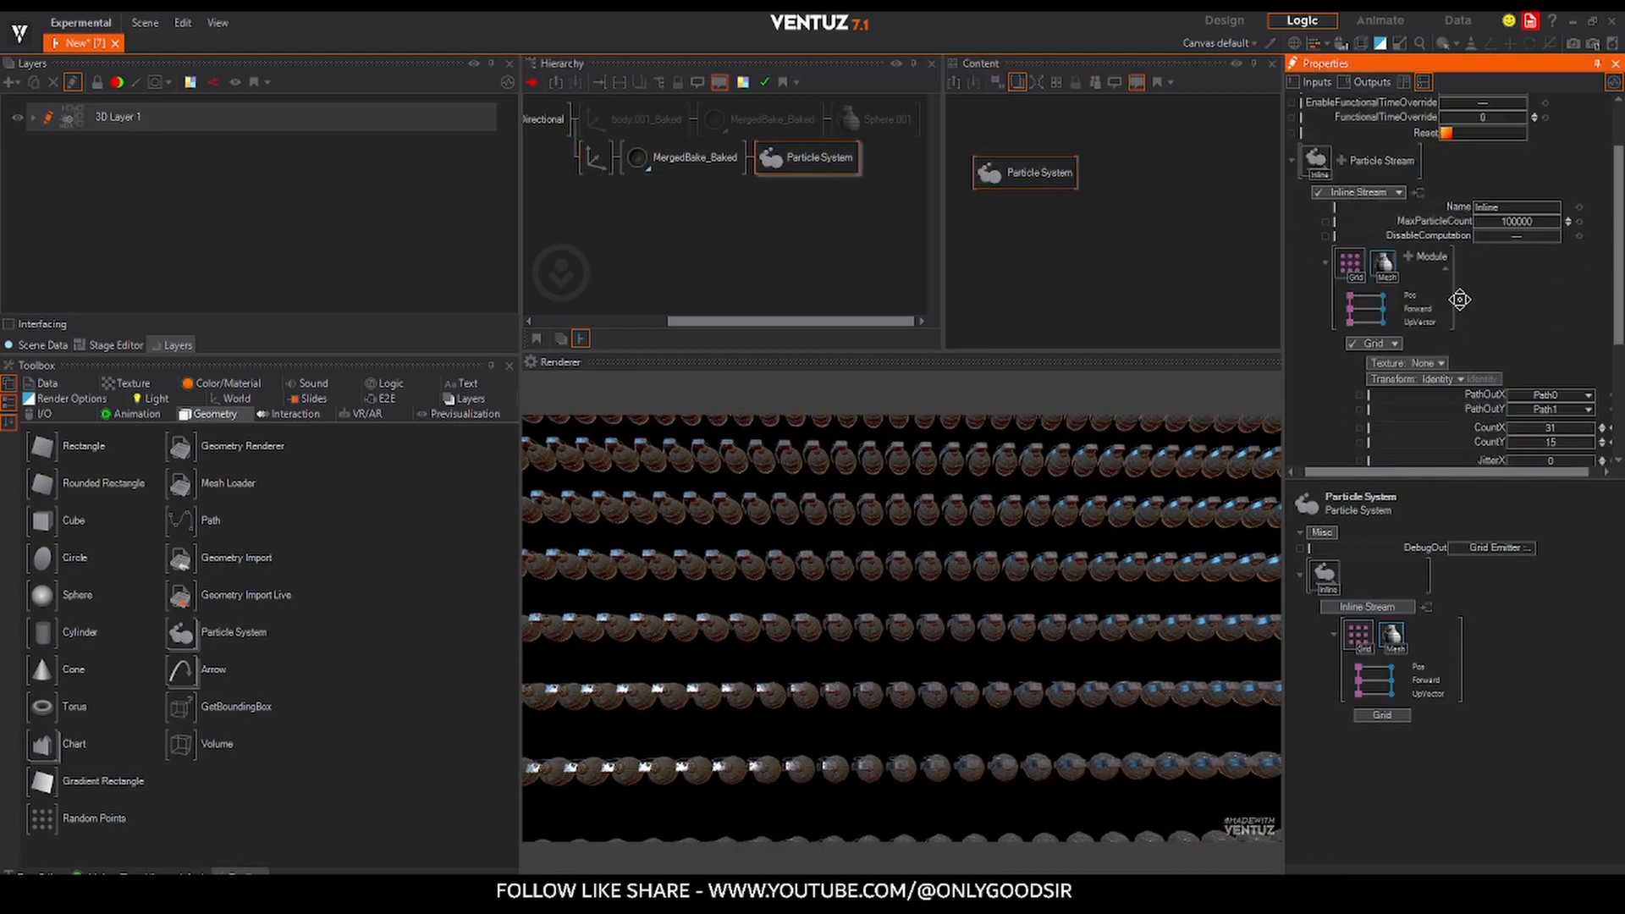
{"action": "left_click", "coordinate": [1400, 241]}
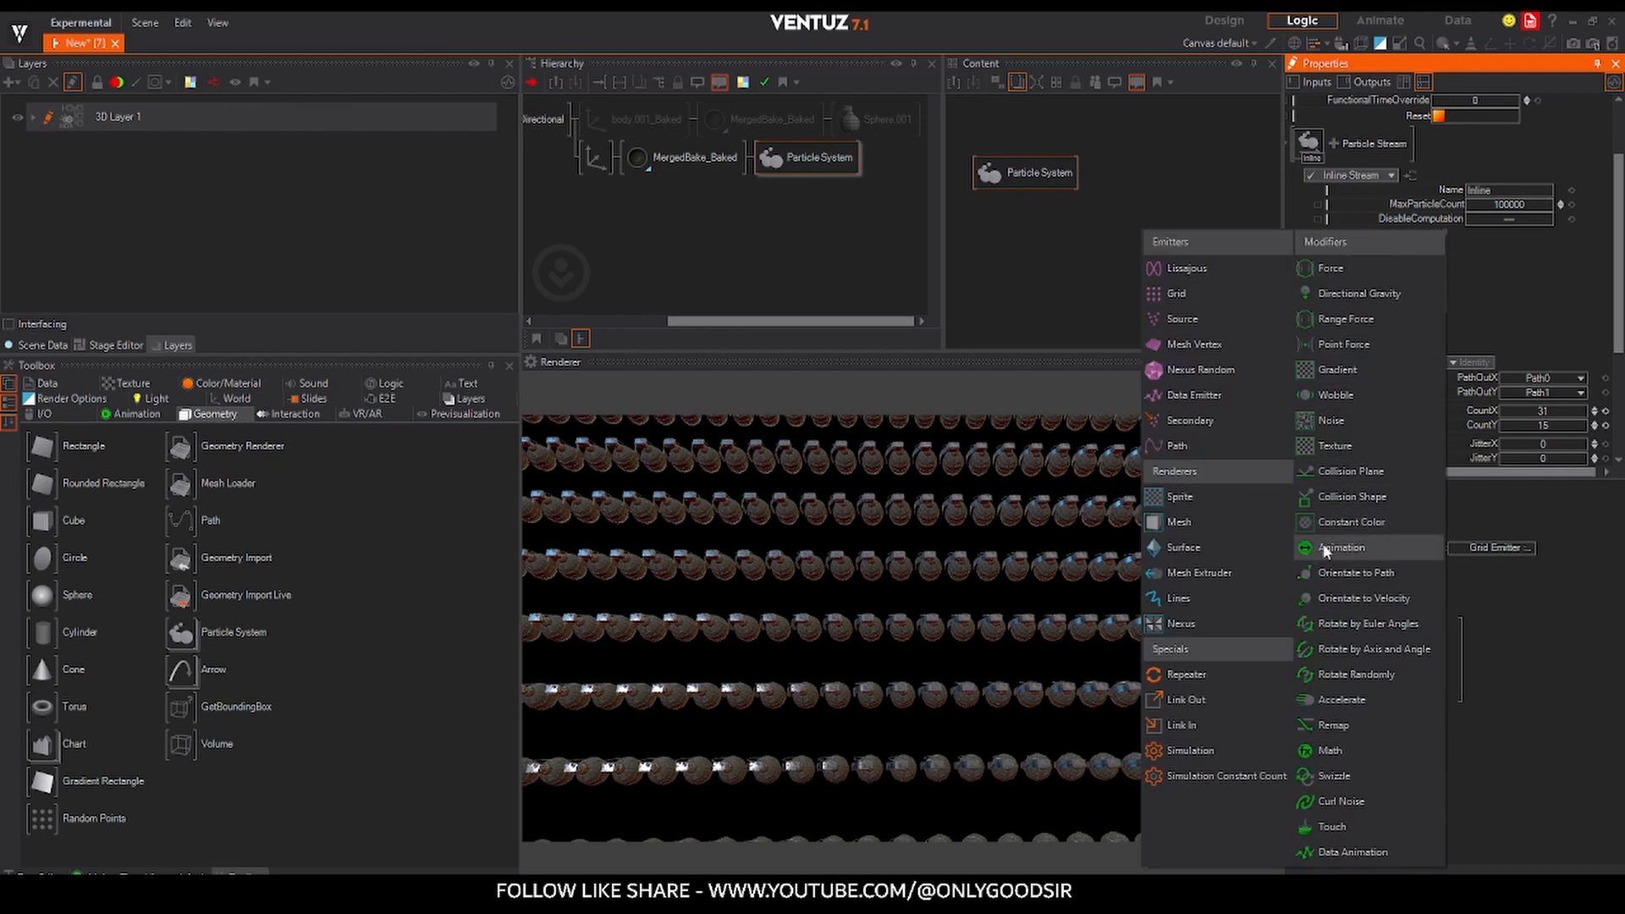
{"action": "left_click", "coordinate": [1344, 648]}
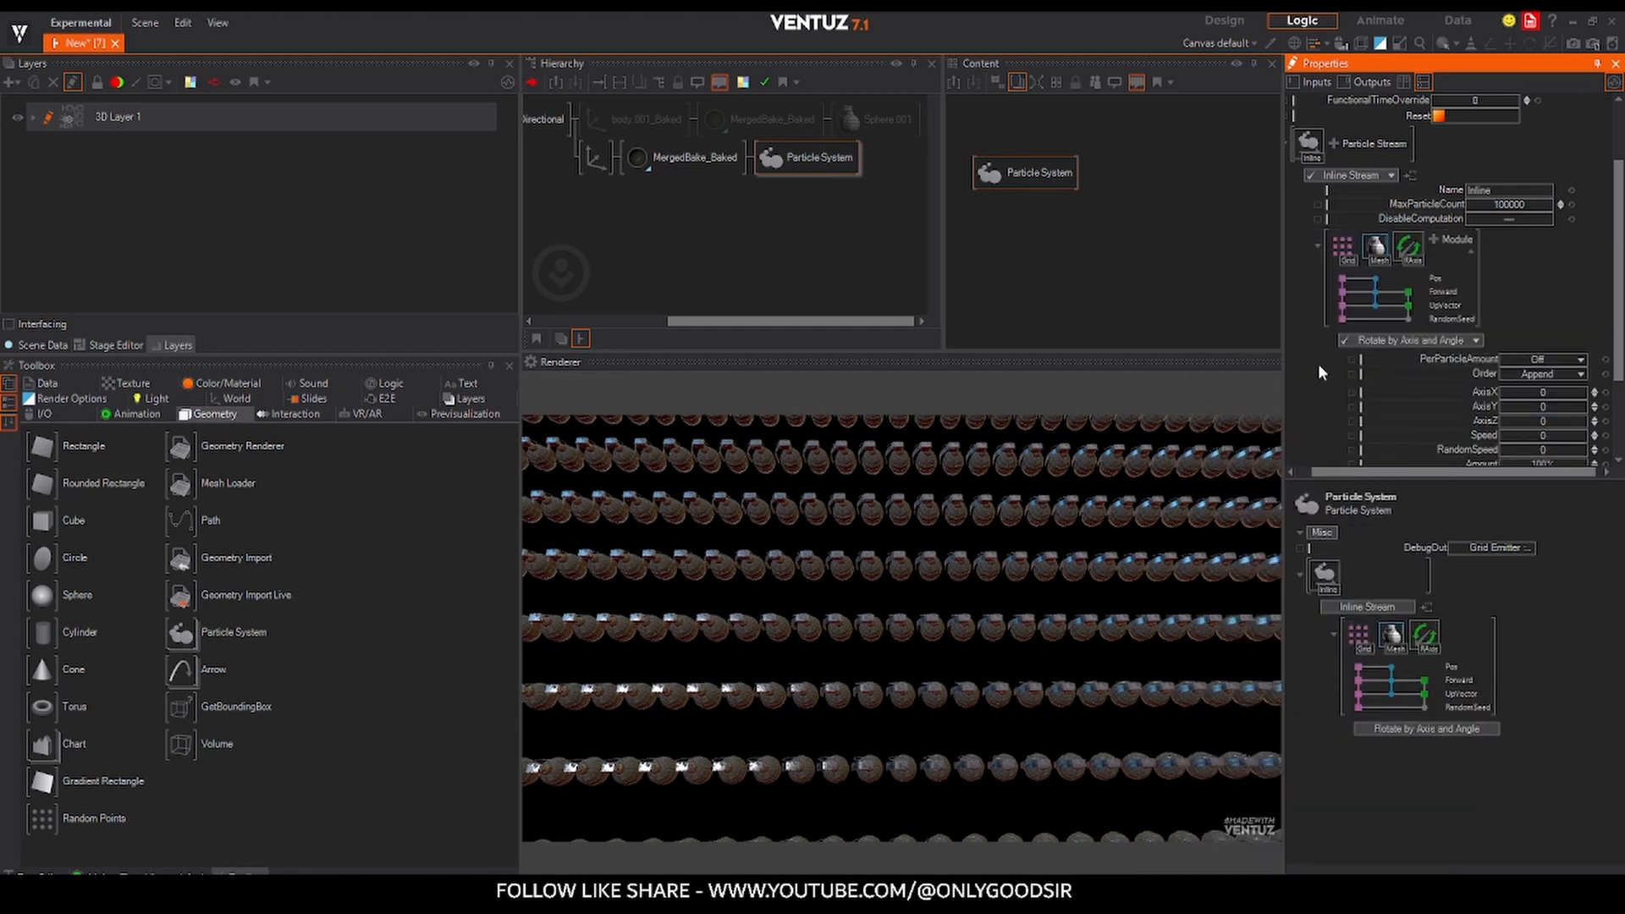
- Add a Curl Noise modifier and a Simulation module to the particle stream
{"action": "left_click", "coordinate": [1436, 237]}
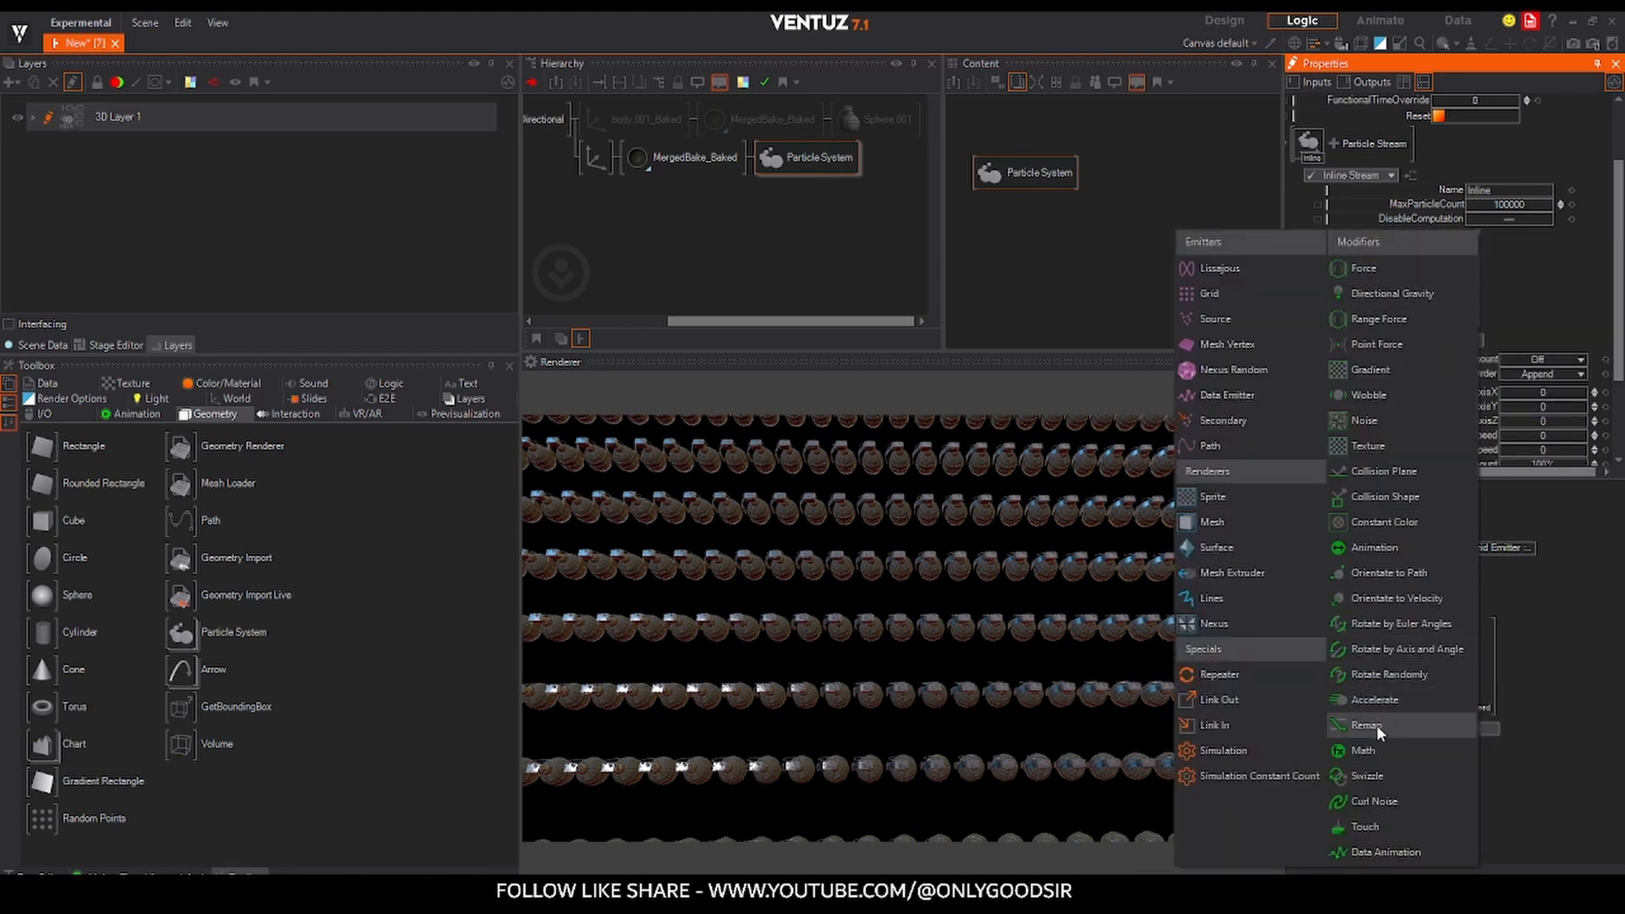
{"action": "left_click", "coordinate": [1376, 802]}
{"action": "left_click", "coordinate": [1469, 240]}
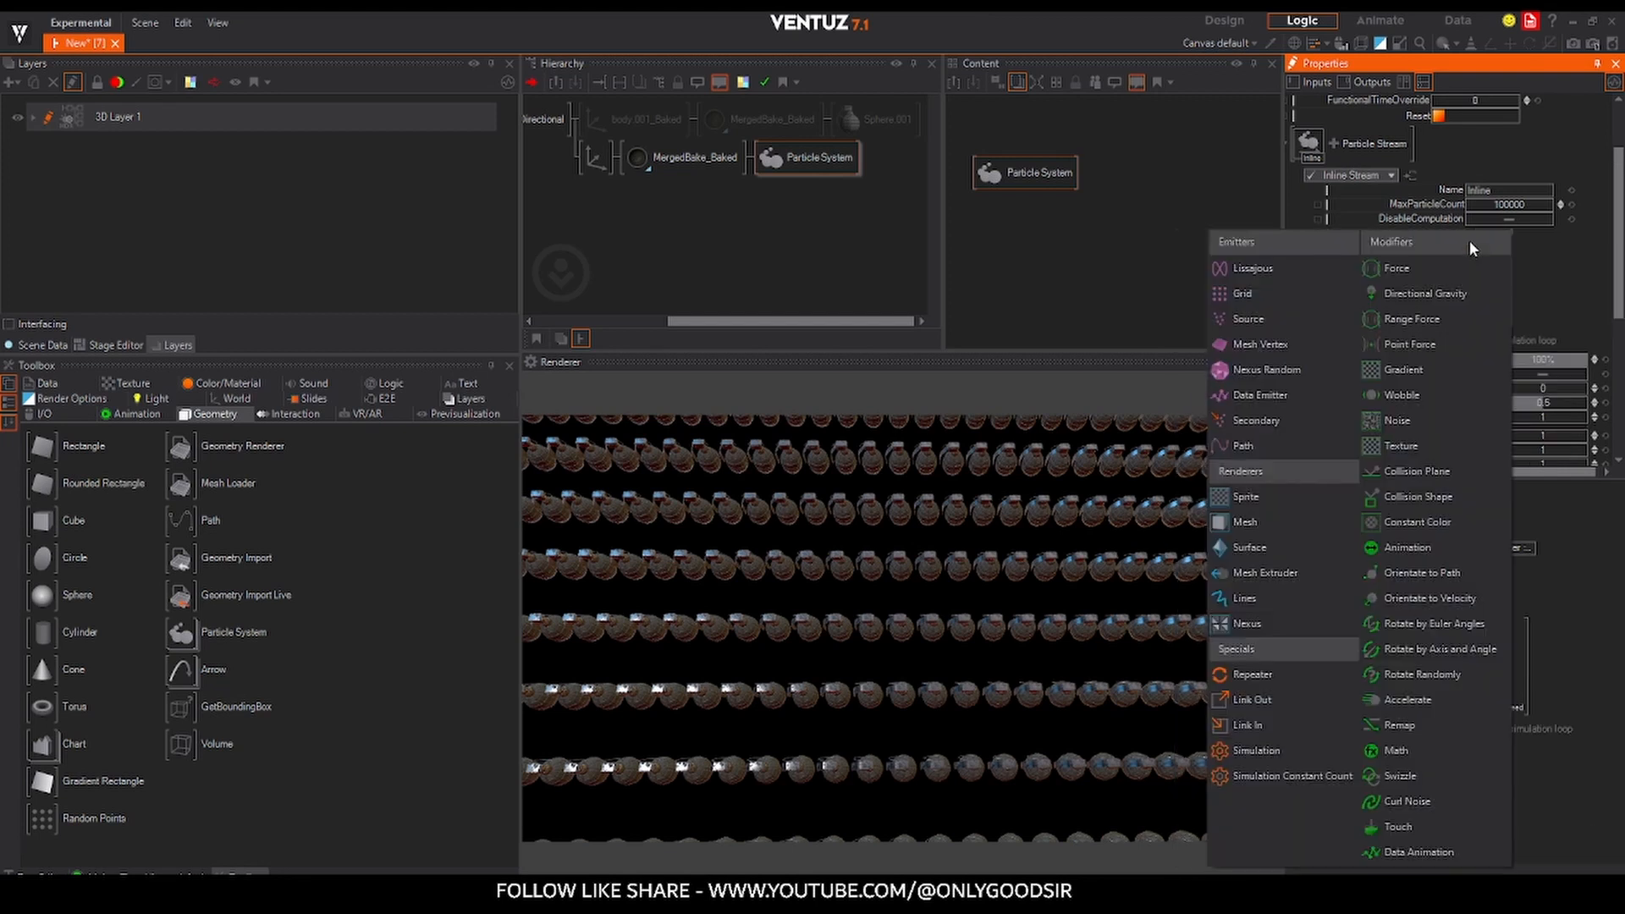
{"action": "left_click", "coordinate": [1279, 750]}
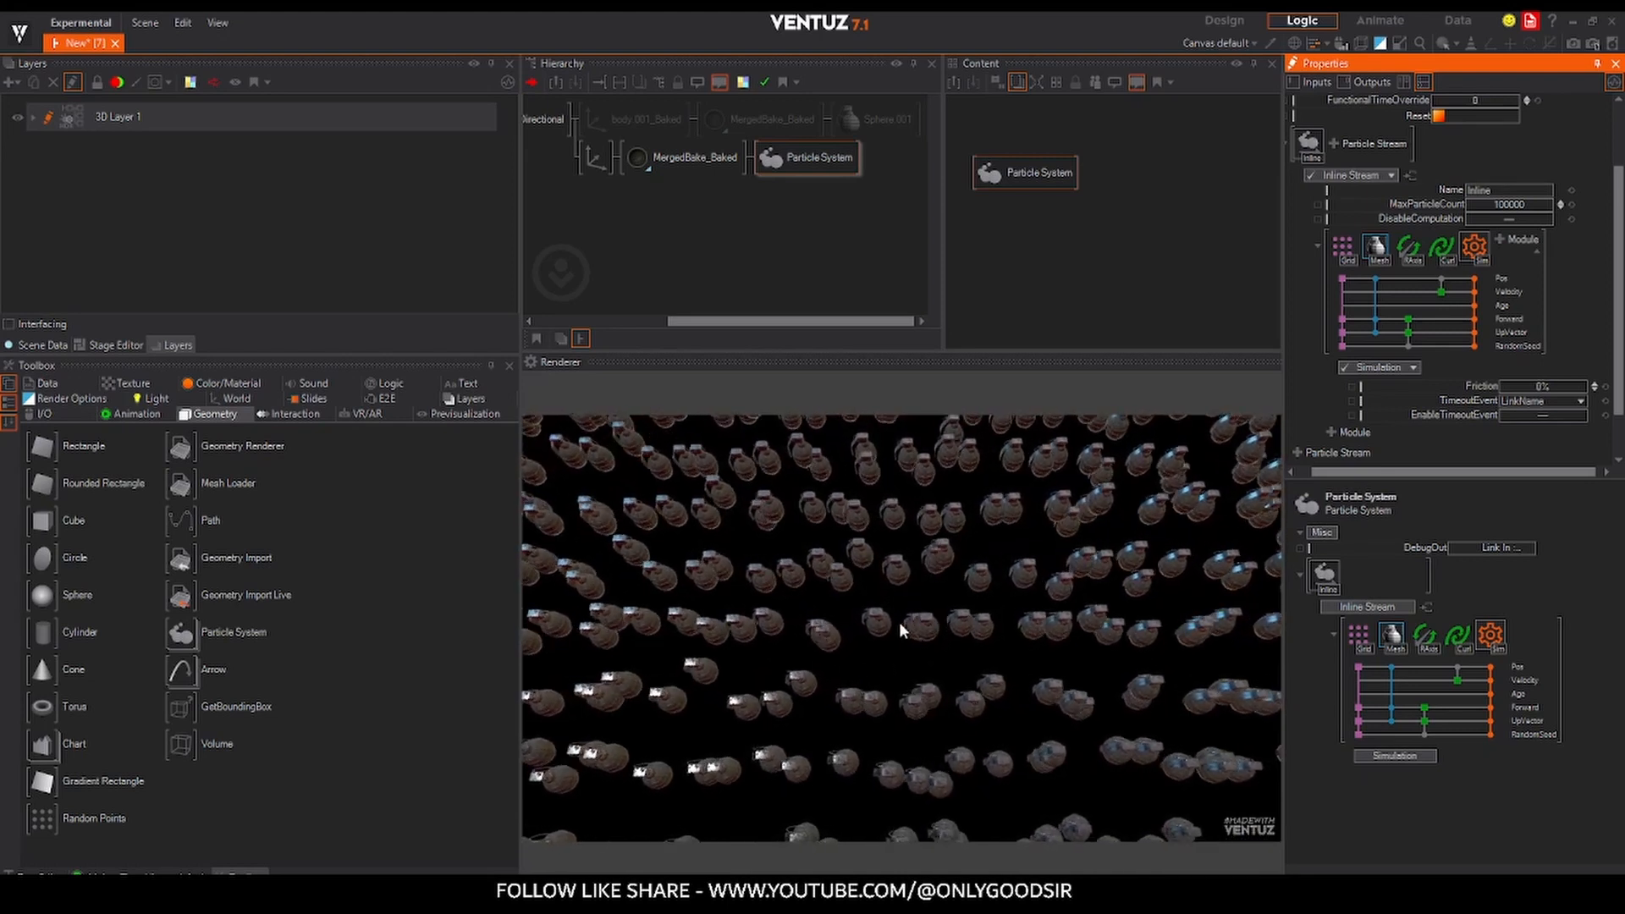
- Add an Accelerate modifier to the particle stream and set its Brake to about 0.38
{"action": "left_click", "coordinate": [1494, 244]}
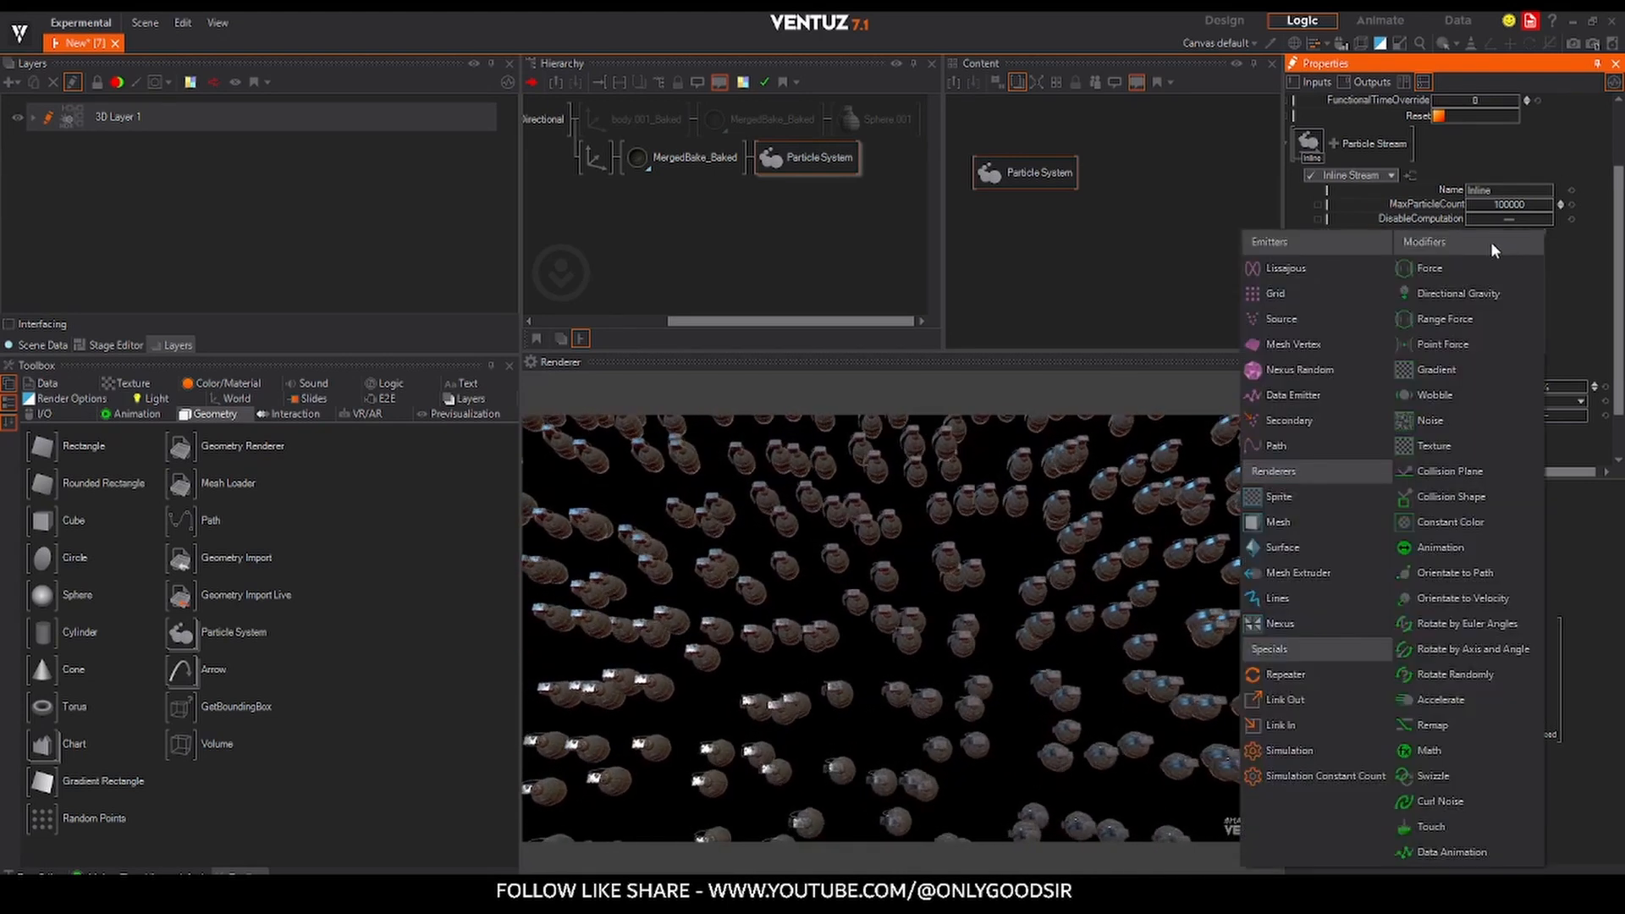
{"action": "left_click", "coordinate": [1439, 700]}
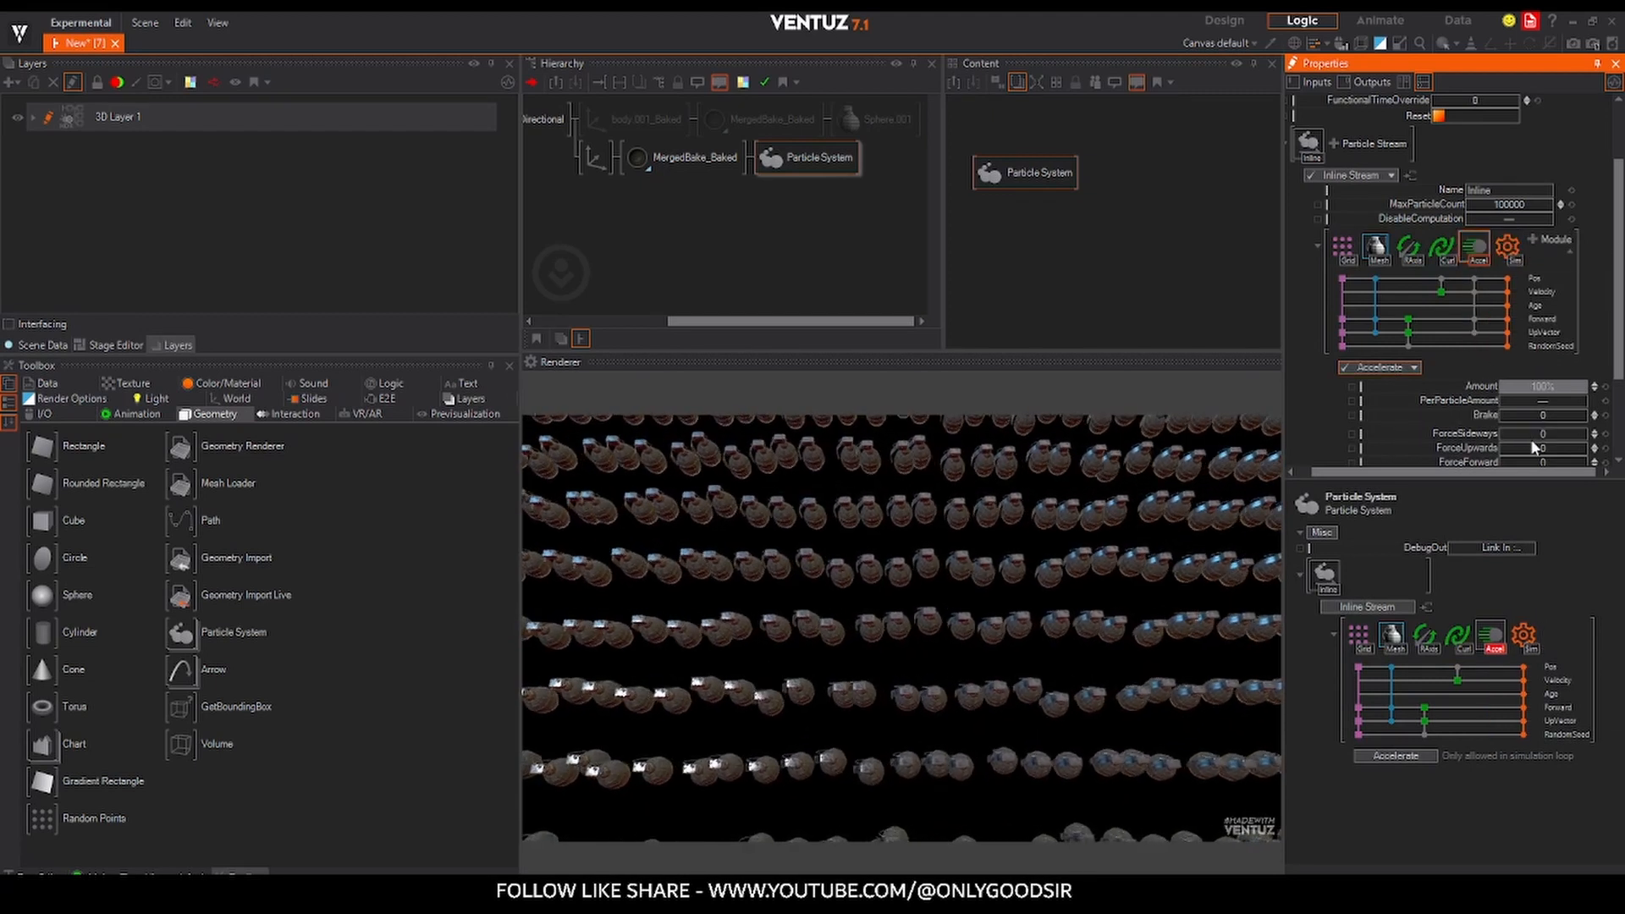
{"action": "left_click_drag", "start_coordinate": [1541, 415], "coordinate": [1594, 415]}
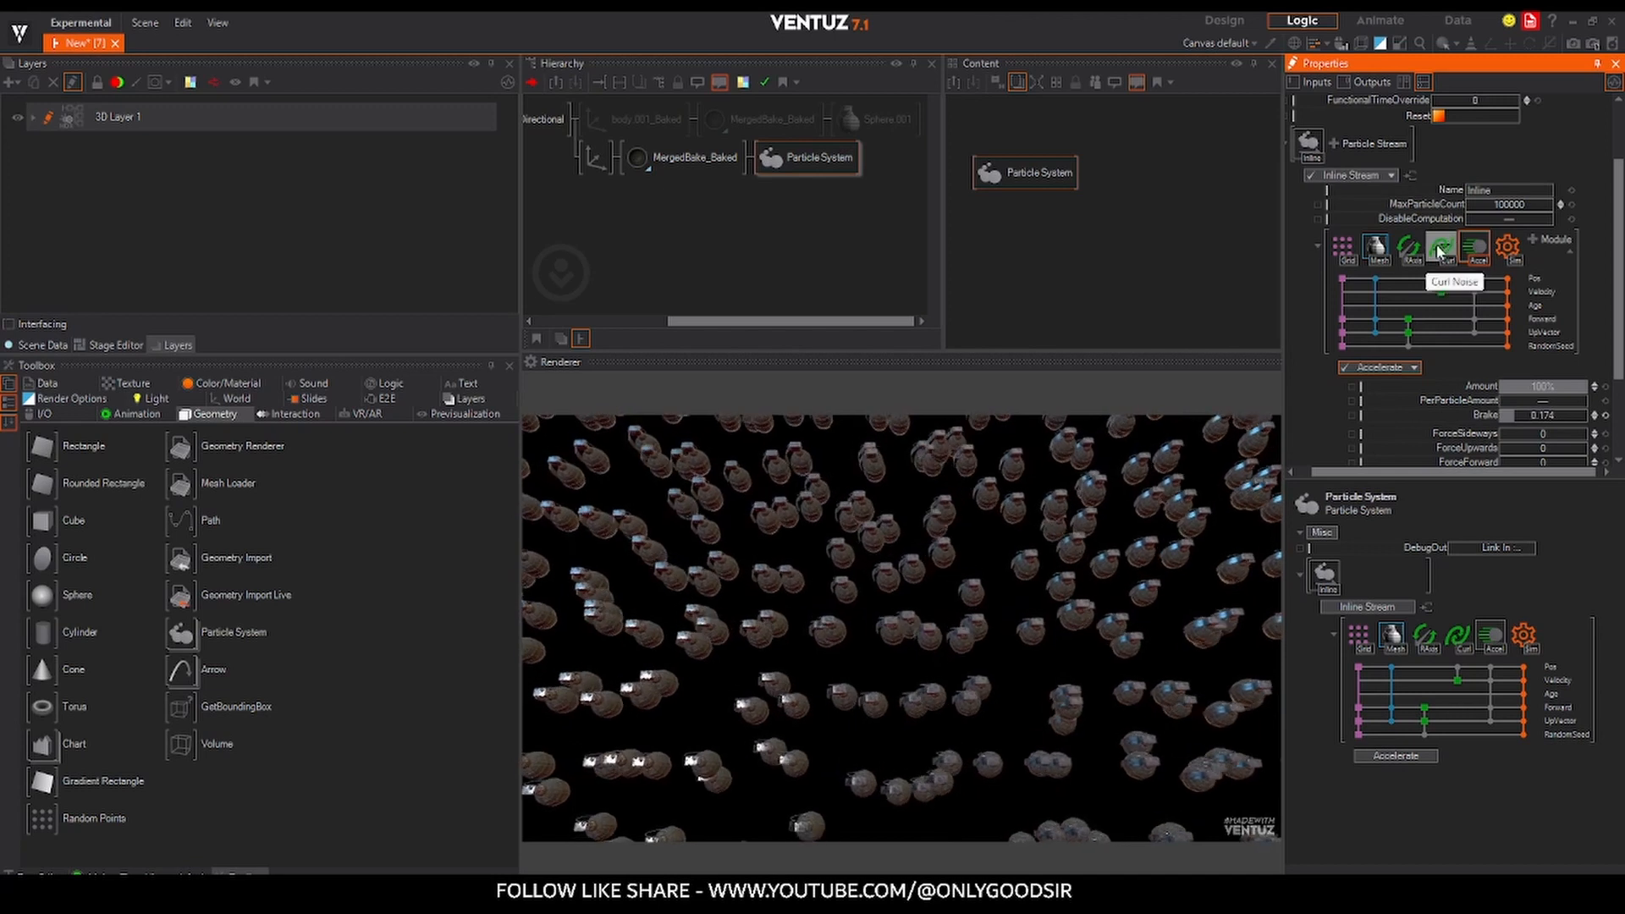
{"action": "left_click_drag", "start_coordinate": [1537, 415], "coordinate": [1570, 414]}
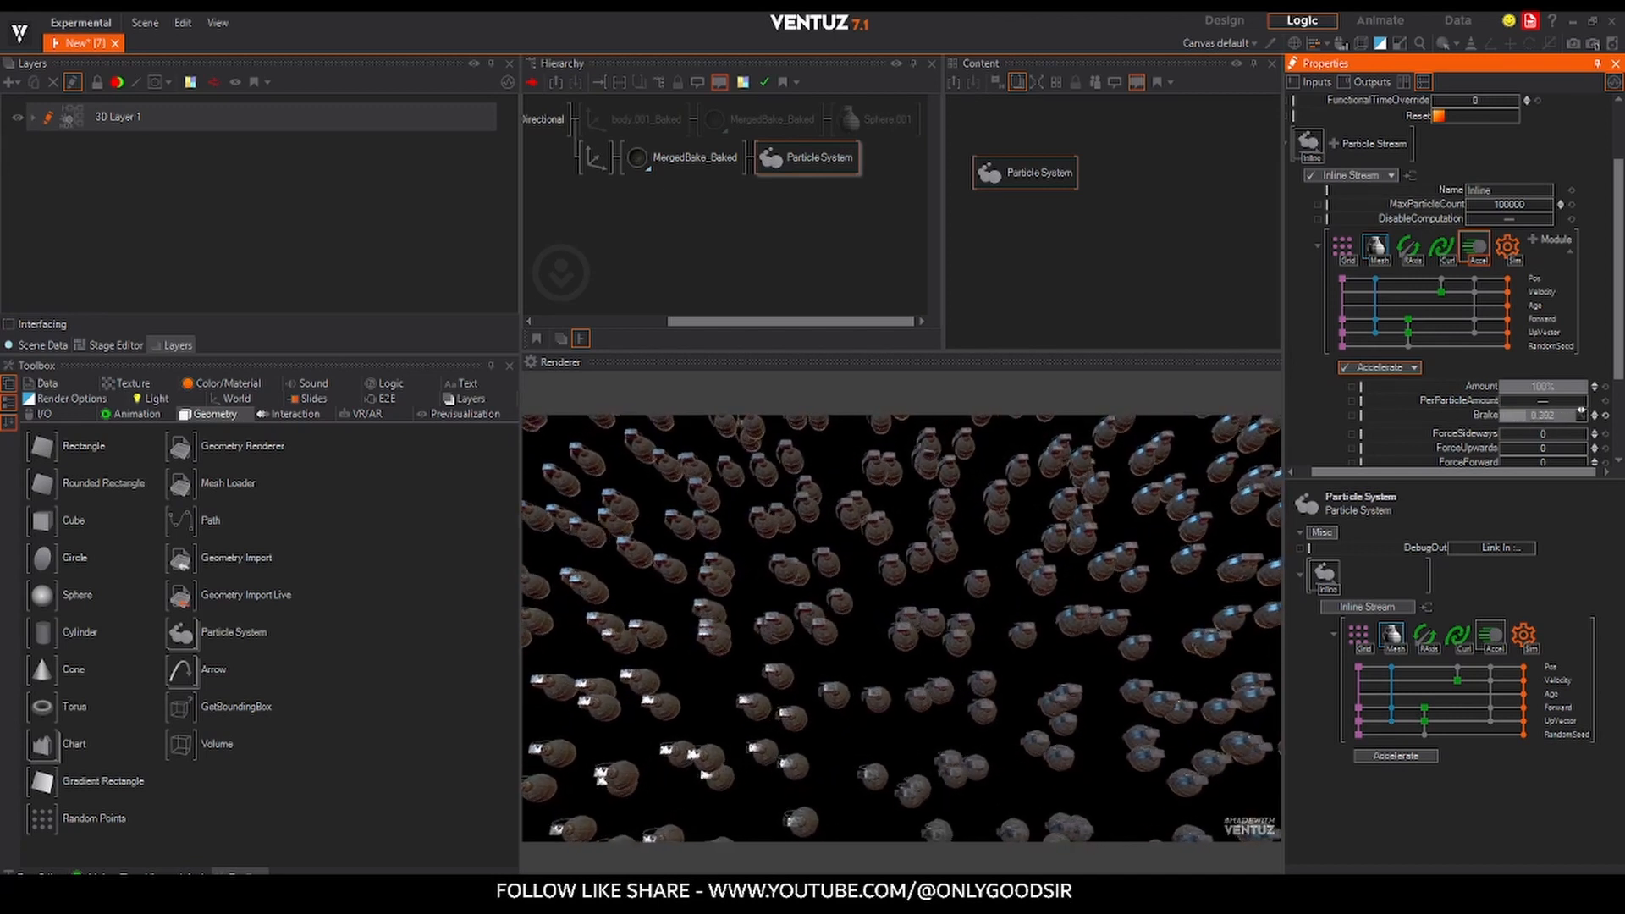
- Set the Rotate by Axis and Angle modifier to about AxisX 3.676, AxisY 0.528, AxisZ 0.304 and RandomSpeed 0.416, keeping RandomAmount at its default
{"action": "left_click", "coordinate": [1409, 247]}
{"action": "scroll", "coordinate": [1507, 305], "scroll_direction": "down", "scroll_amount": 3}
{"action": "left_click_drag", "start_coordinate": [1530, 305], "coordinate": [1586, 286]}
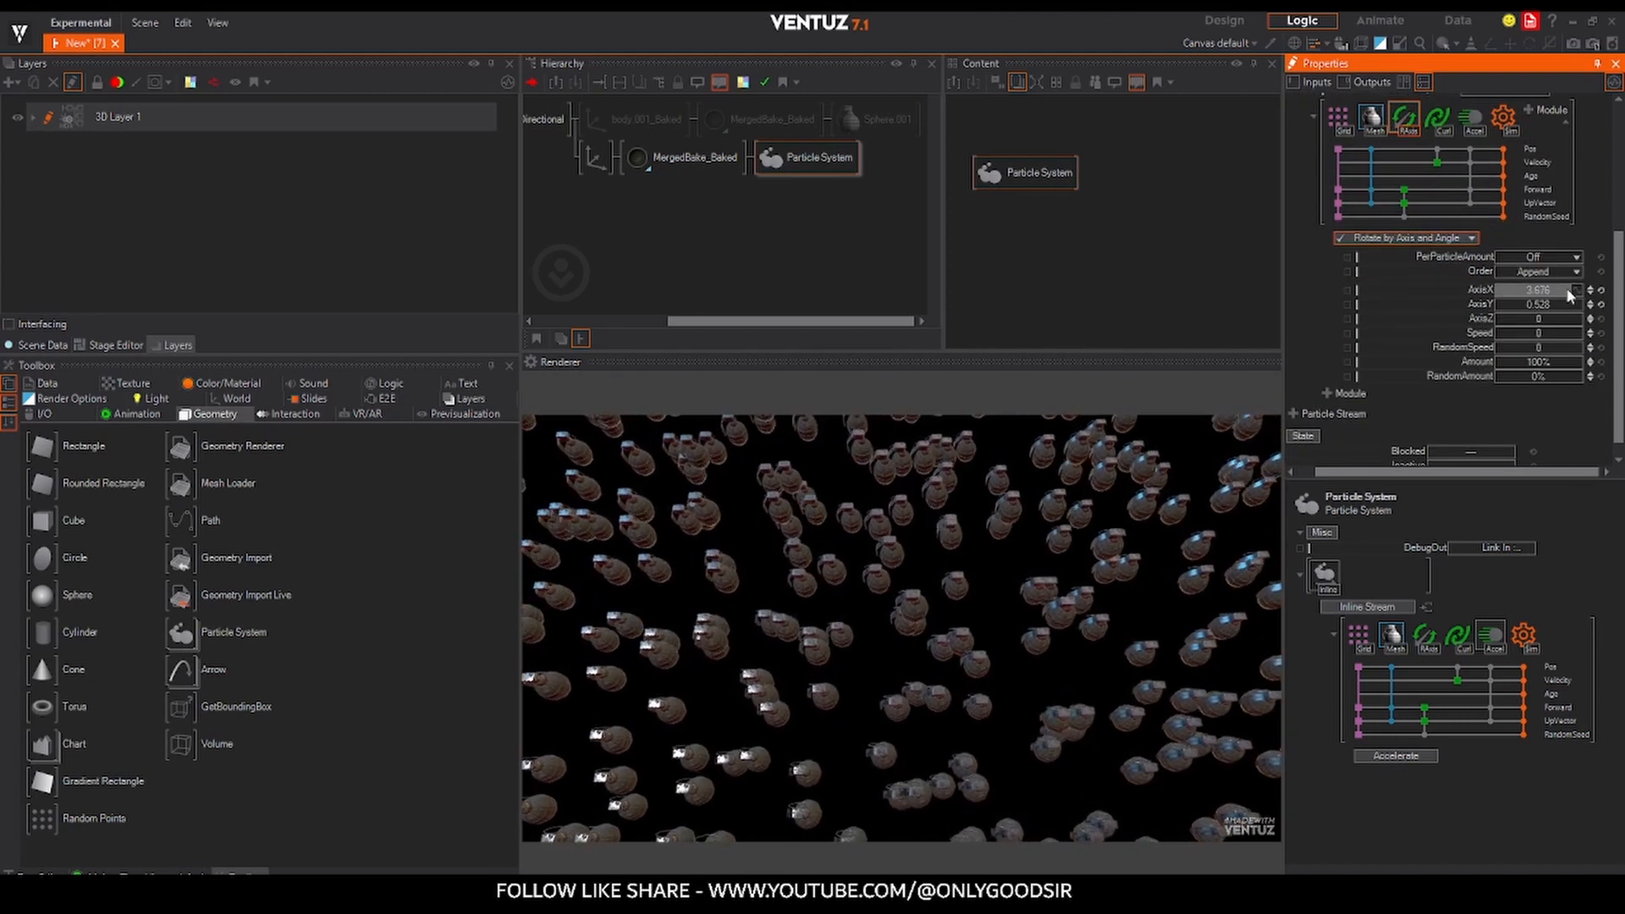
{"action": "left_click_drag", "start_coordinate": [1539, 348], "coordinate": [1584, 318]}
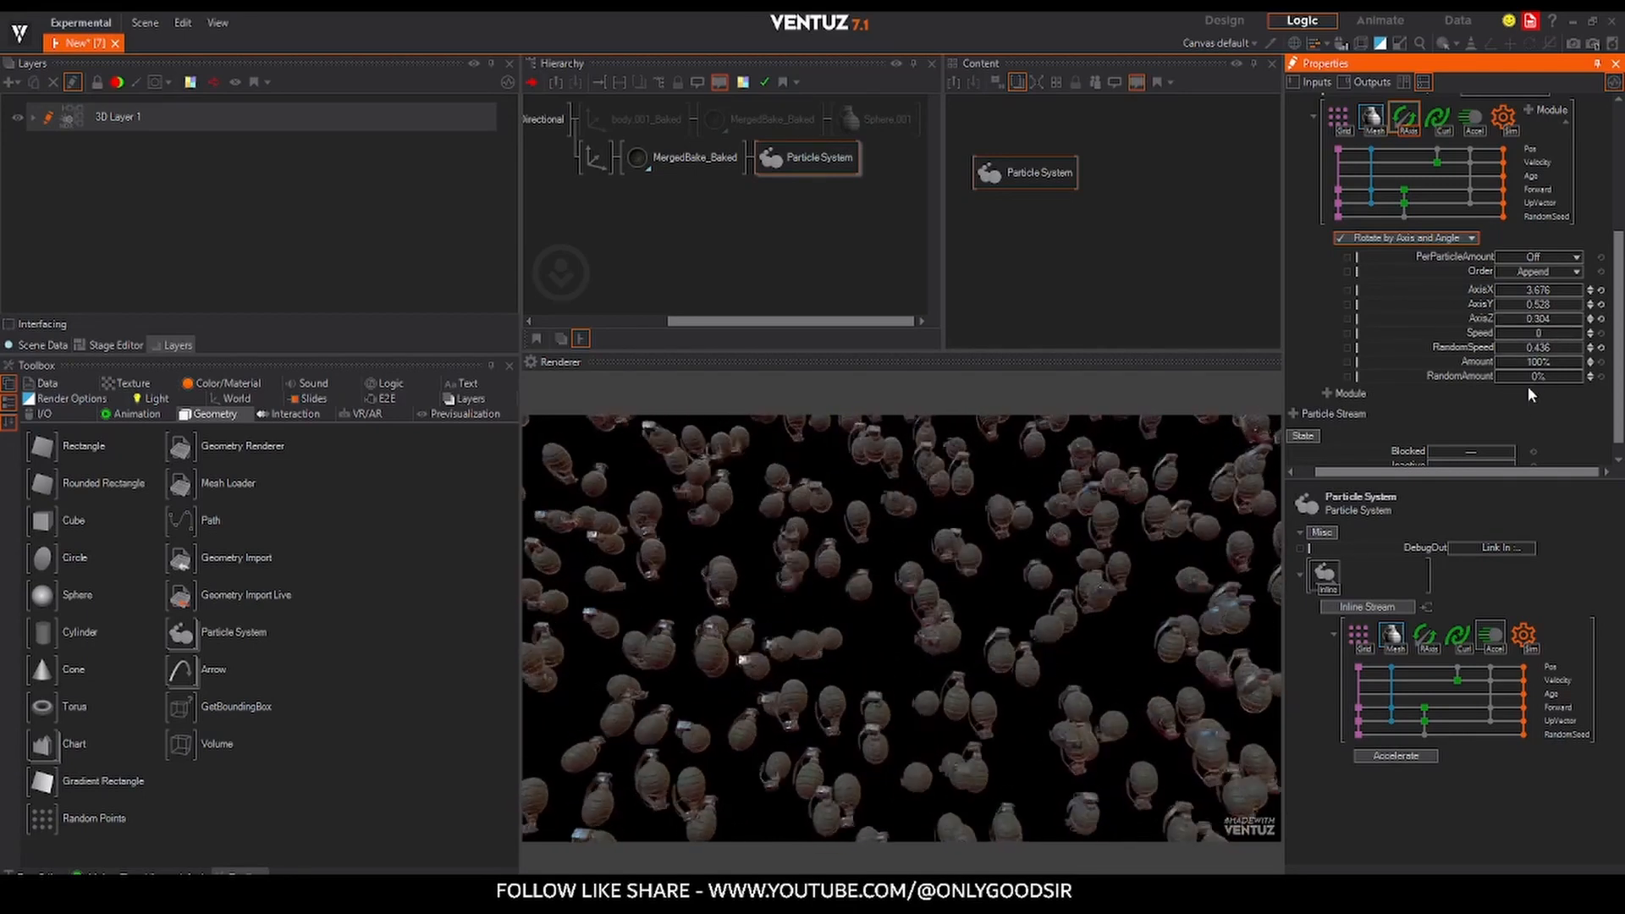
{"action": "left_click_drag", "start_coordinate": [1521, 374], "coordinate": [1567, 375]}
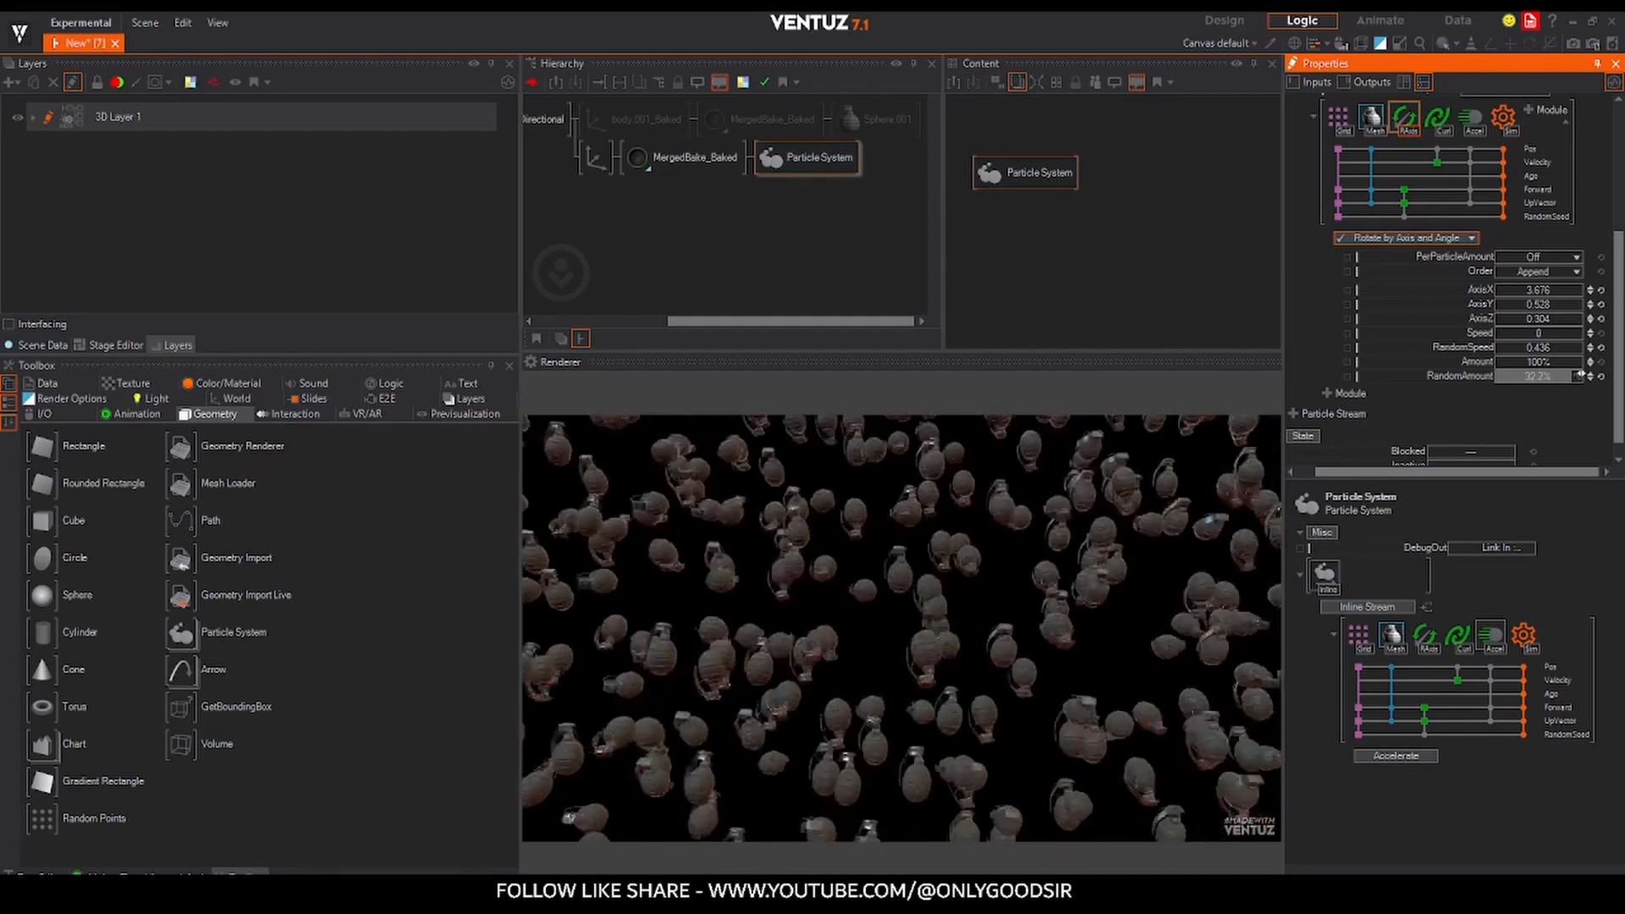
{"action": "left_click", "coordinate": [1601, 376]}
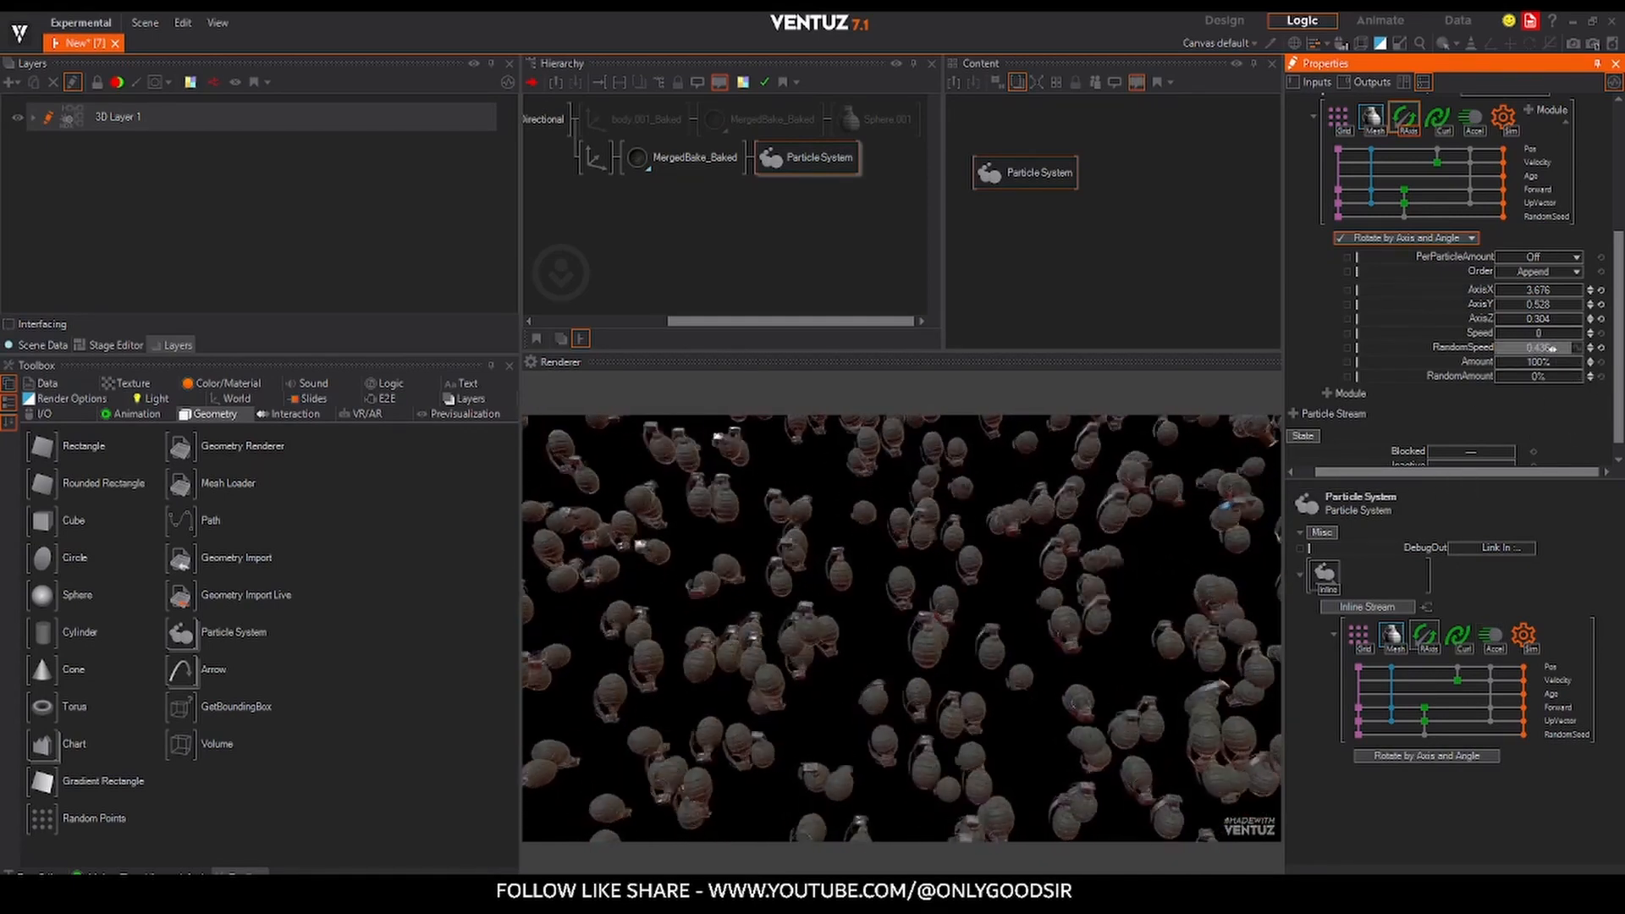
{"action": "left_click_drag", "start_coordinate": [1553, 349], "coordinate": [1493, 352]}
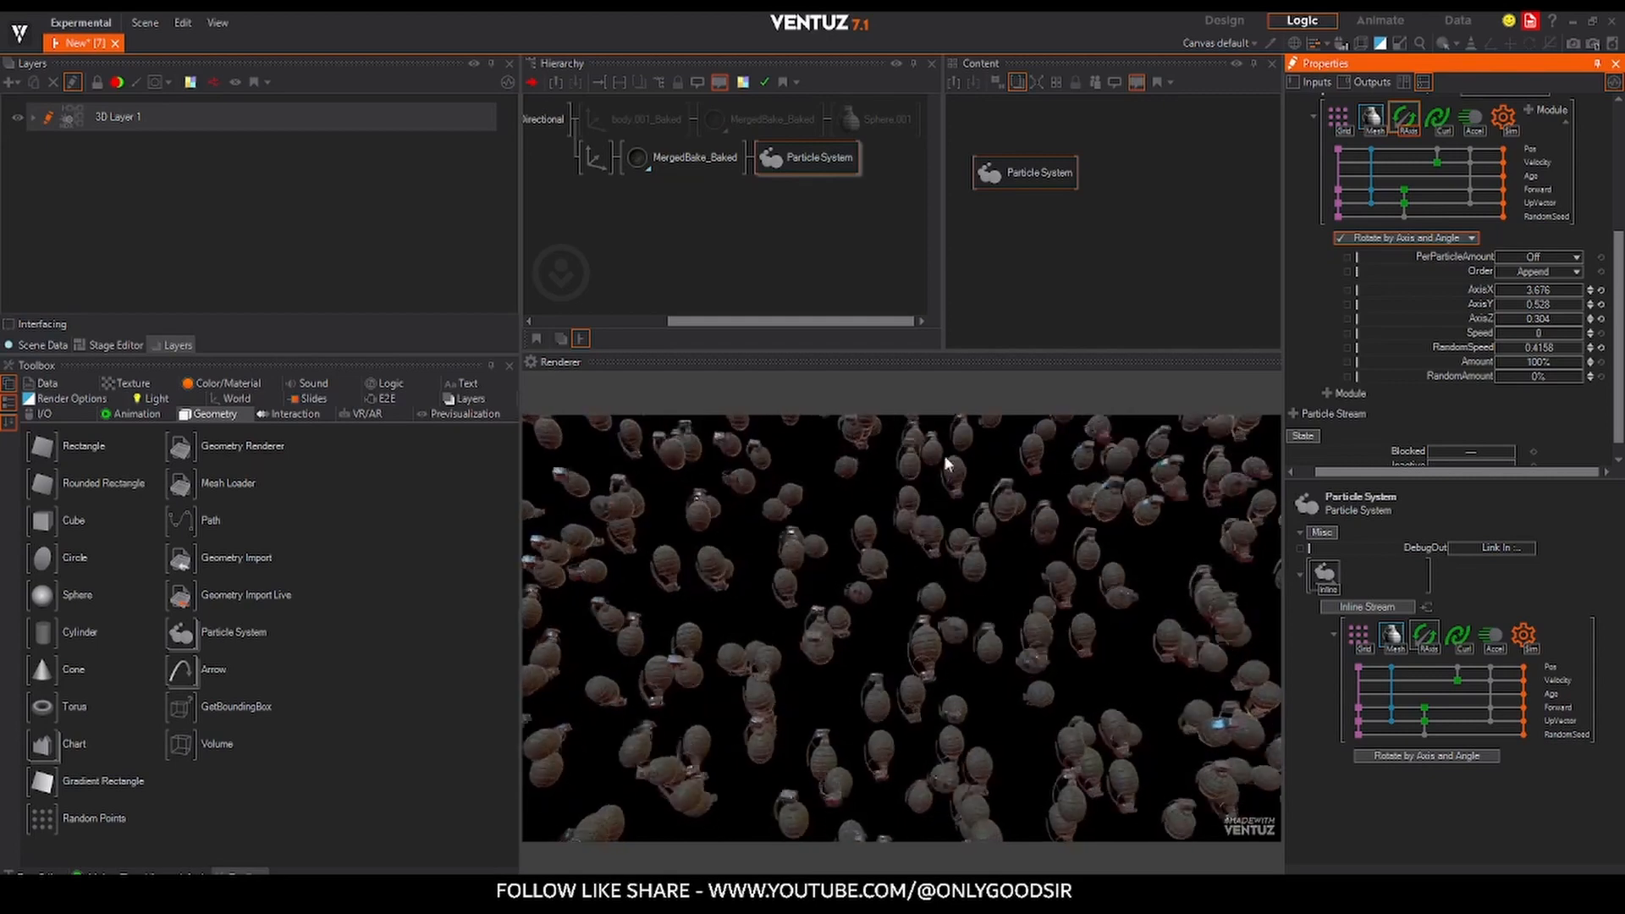
- Tilt the Particle System's parent Axis to an X rotation of about -24
{"action": "left_click", "coordinate": [597, 154]}
{"action": "mouse_move", "coordinate": [1511, 219]}
{"action": "left_mouse_down"}
{"action": "mouse_move", "coordinate": [1492, 176]}
{"action": "mouse_move", "coordinate": [1448, 193]}
{"action": "mouse_move", "coordinate": [1528, 186]}
{"action": "mouse_move", "coordinate": [1479, 224]}
{"action": "mouse_move", "coordinate": [1448, 222]}
{"action": "mouse_move", "coordinate": [1503, 220]}
{"action": "left_mouse_up"}
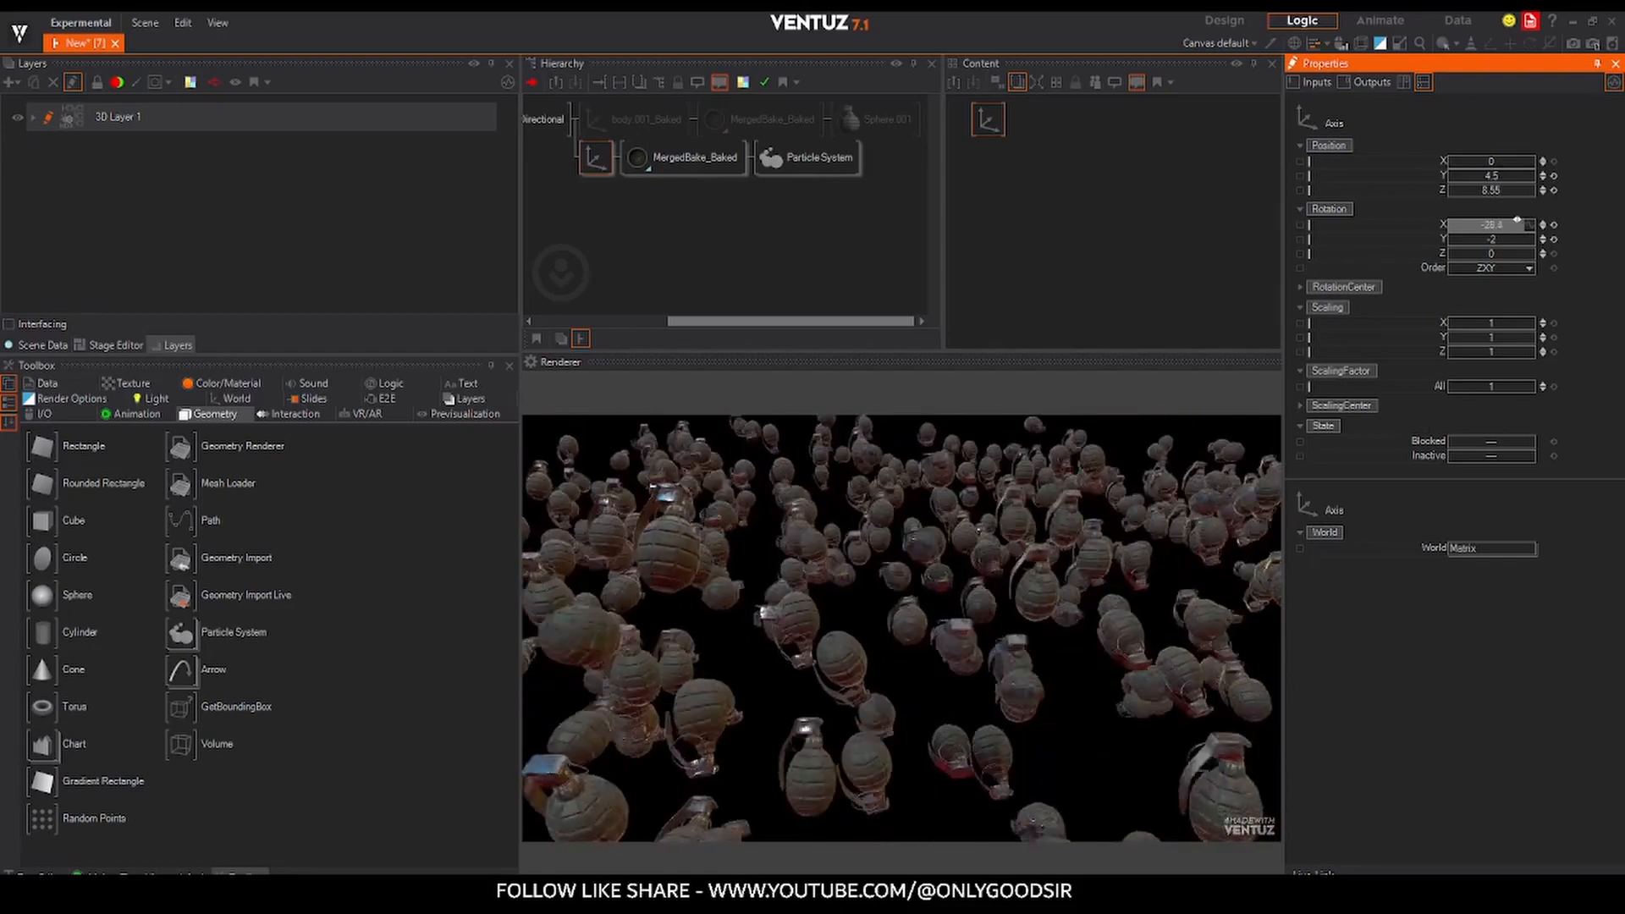
- Add a second Axis below the Particle System's Axis and attach a Rounded Rectangle to it
{"action": "left_click", "coordinate": [663, 243]}
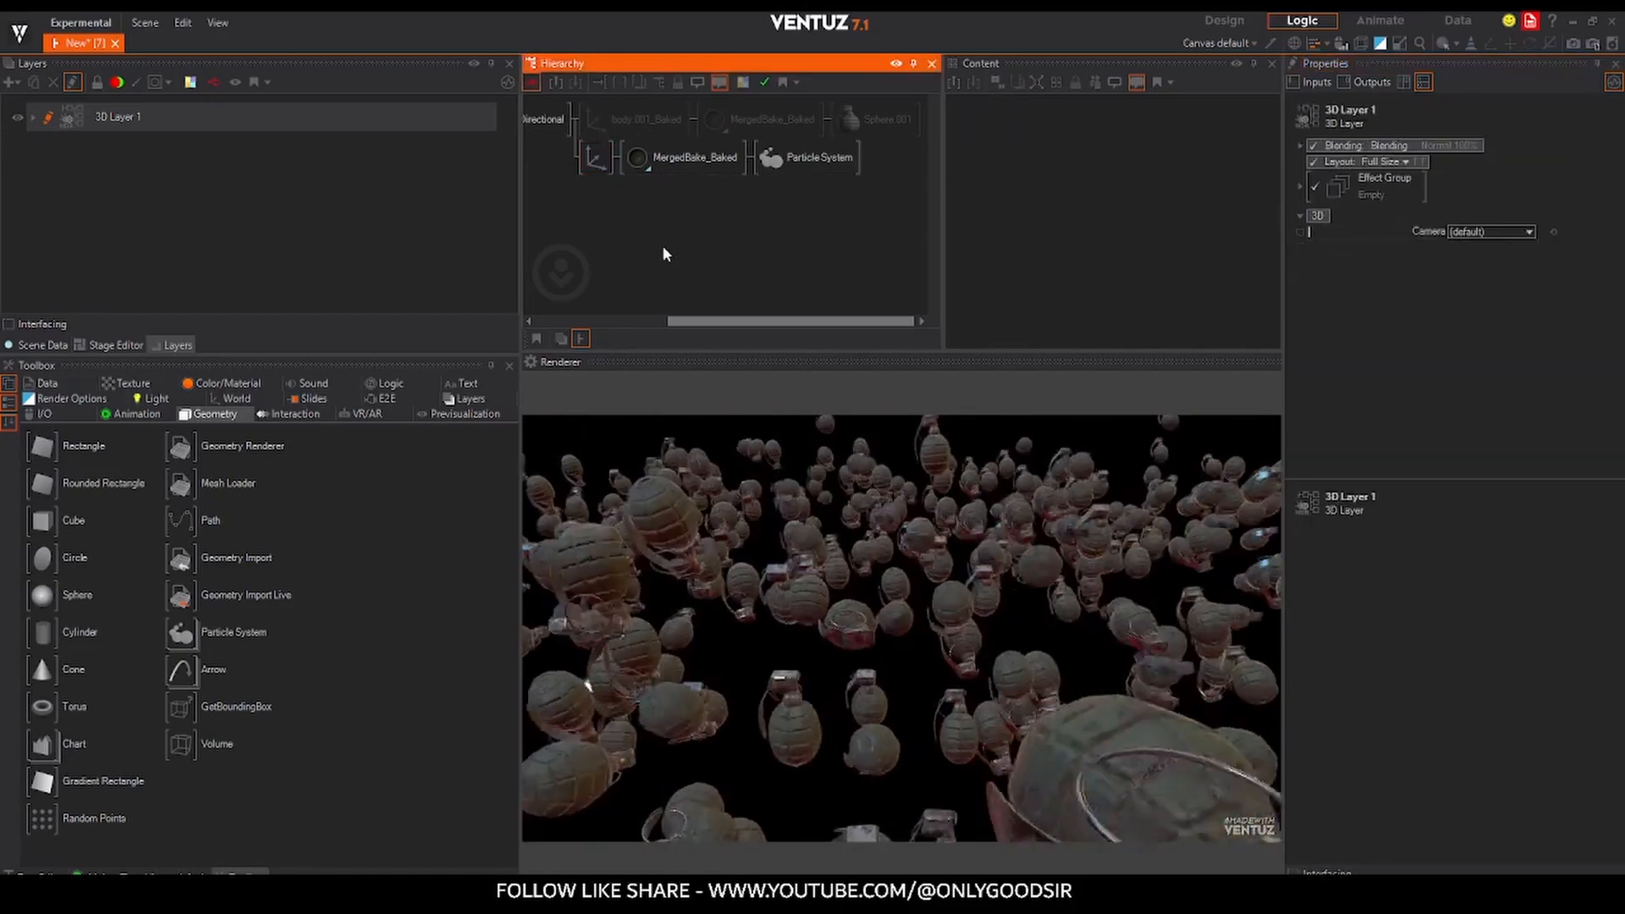
{"action": "type", "text": "axi"}
{"action": "key", "text": "Down"}
{"action": "key", "text": "Return"}
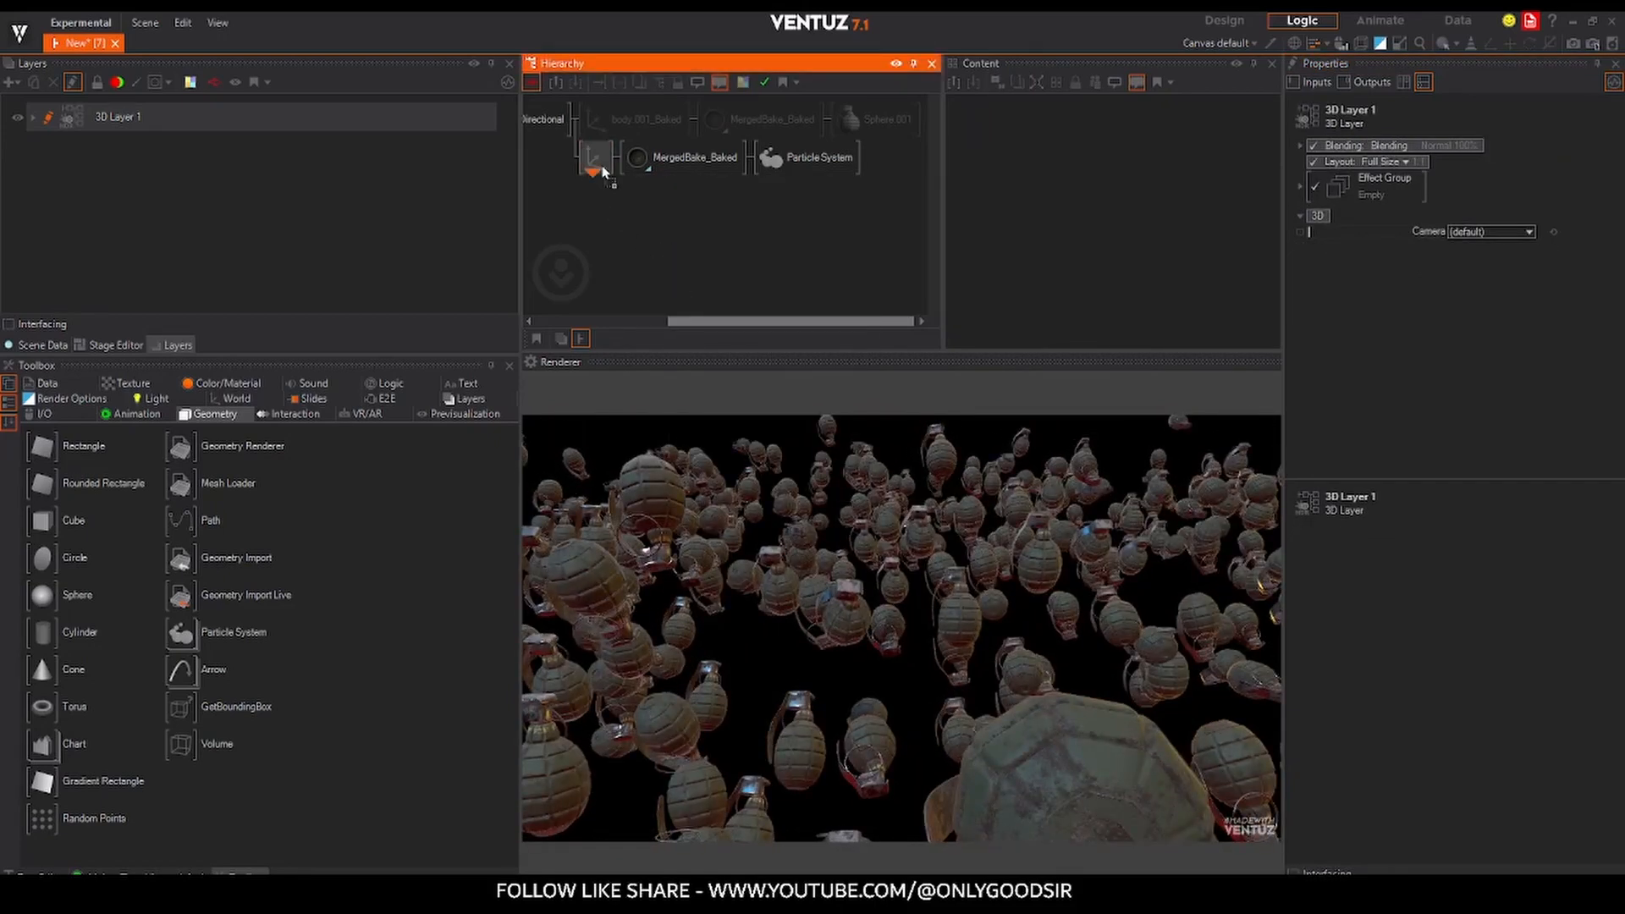
{"action": "left_click", "coordinate": [593, 197]}
{"action": "type", "text": "roo"}
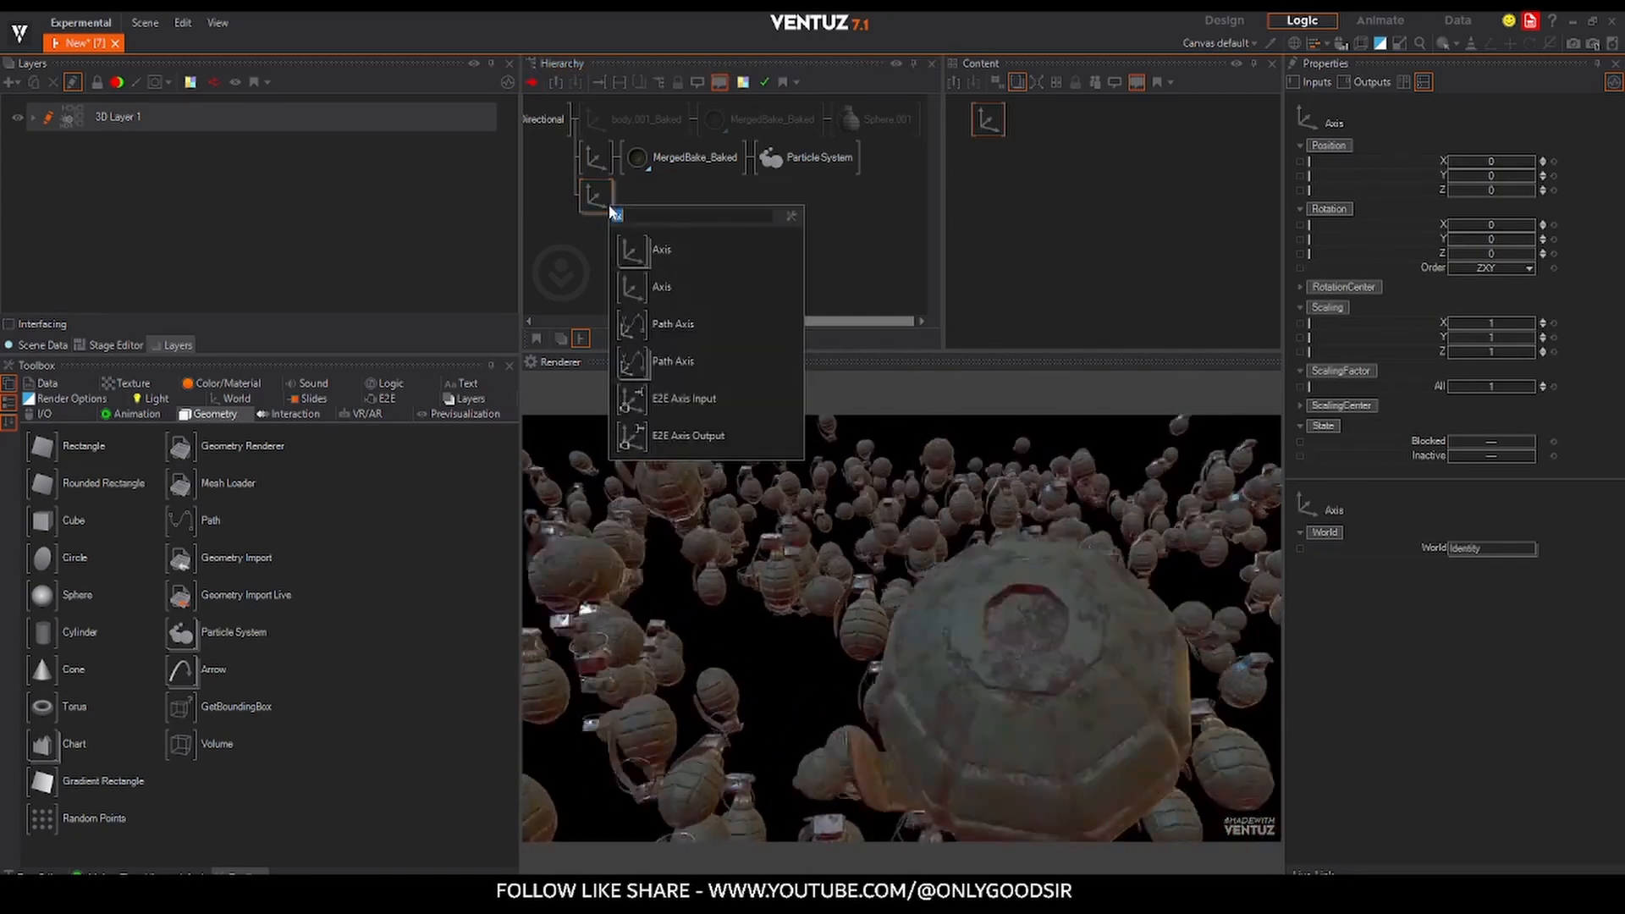
{"action": "left_click", "coordinate": [621, 259]}
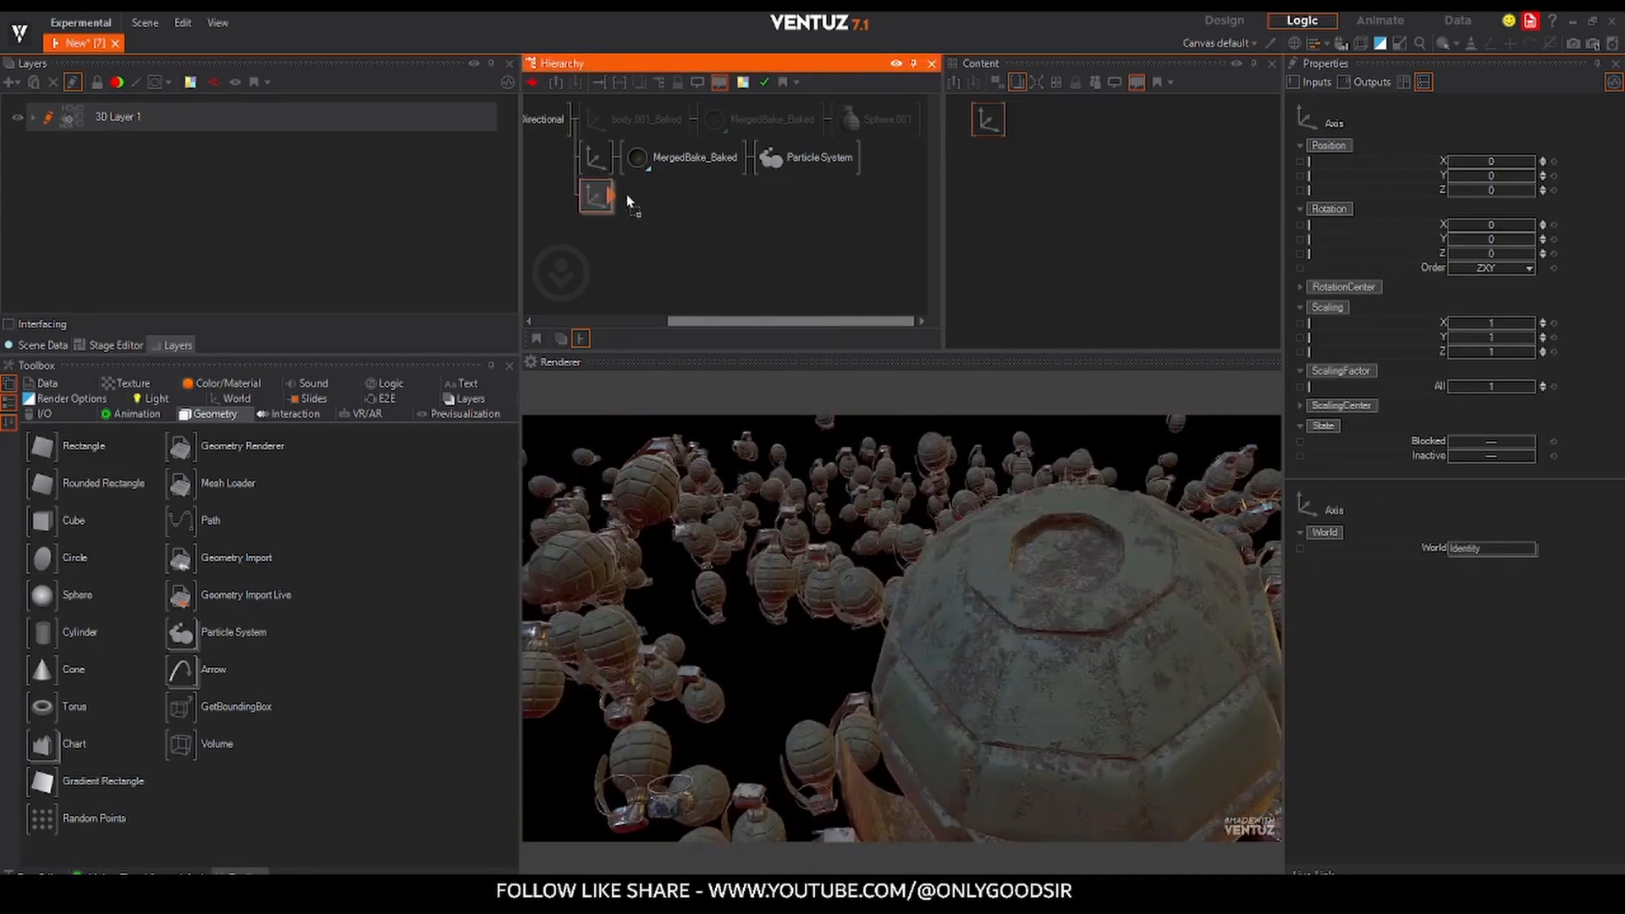
{"action": "left_click", "coordinate": [608, 200]}
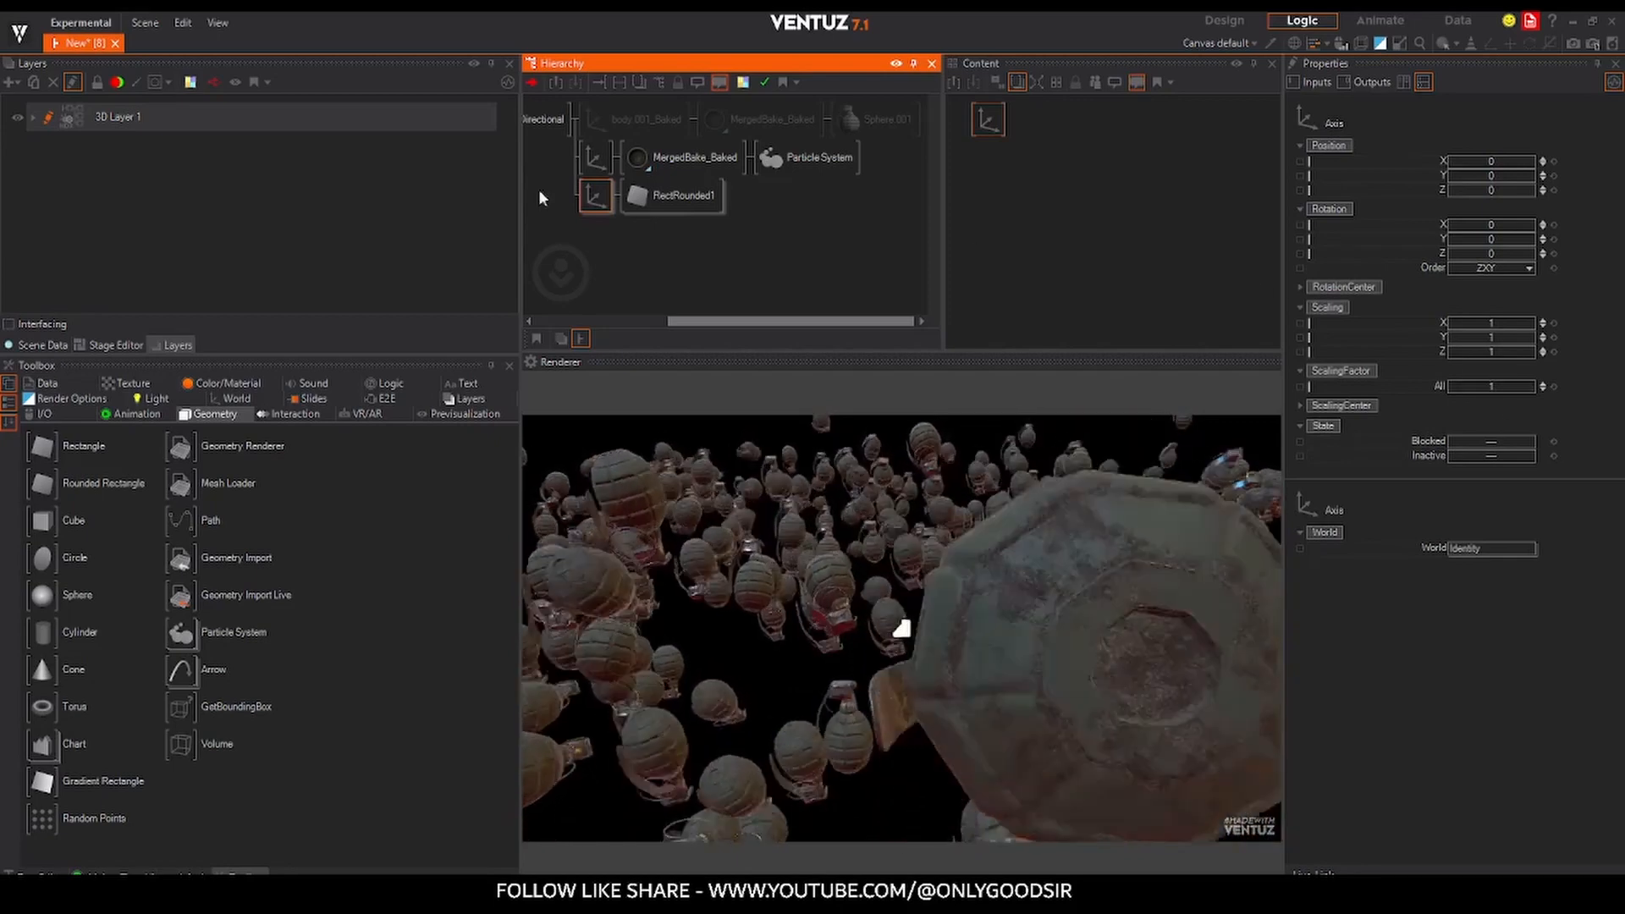
- Scale the rectangle's Axis to about 116.8 with position Z 41.4 and X rotation 18, and size the rectangle 4.06 by 1
{"action": "left_click_drag", "start_coordinate": [1488, 384], "coordinate": [1491, 383]}
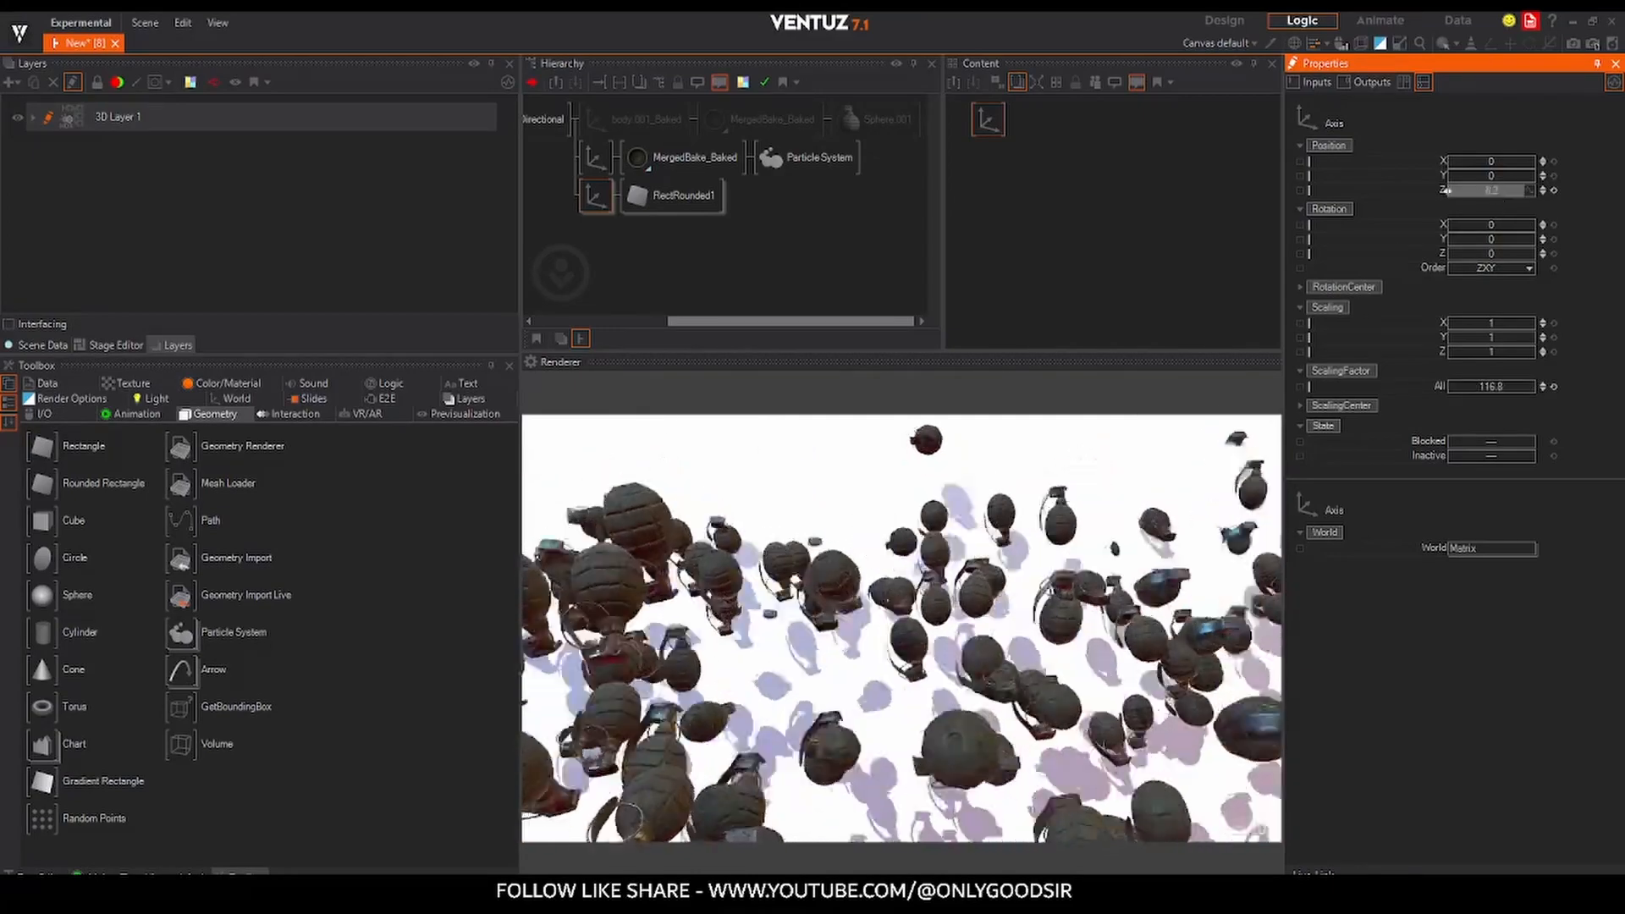
{"action": "left_click_drag", "start_coordinate": [1449, 190], "coordinate": [1492, 224]}
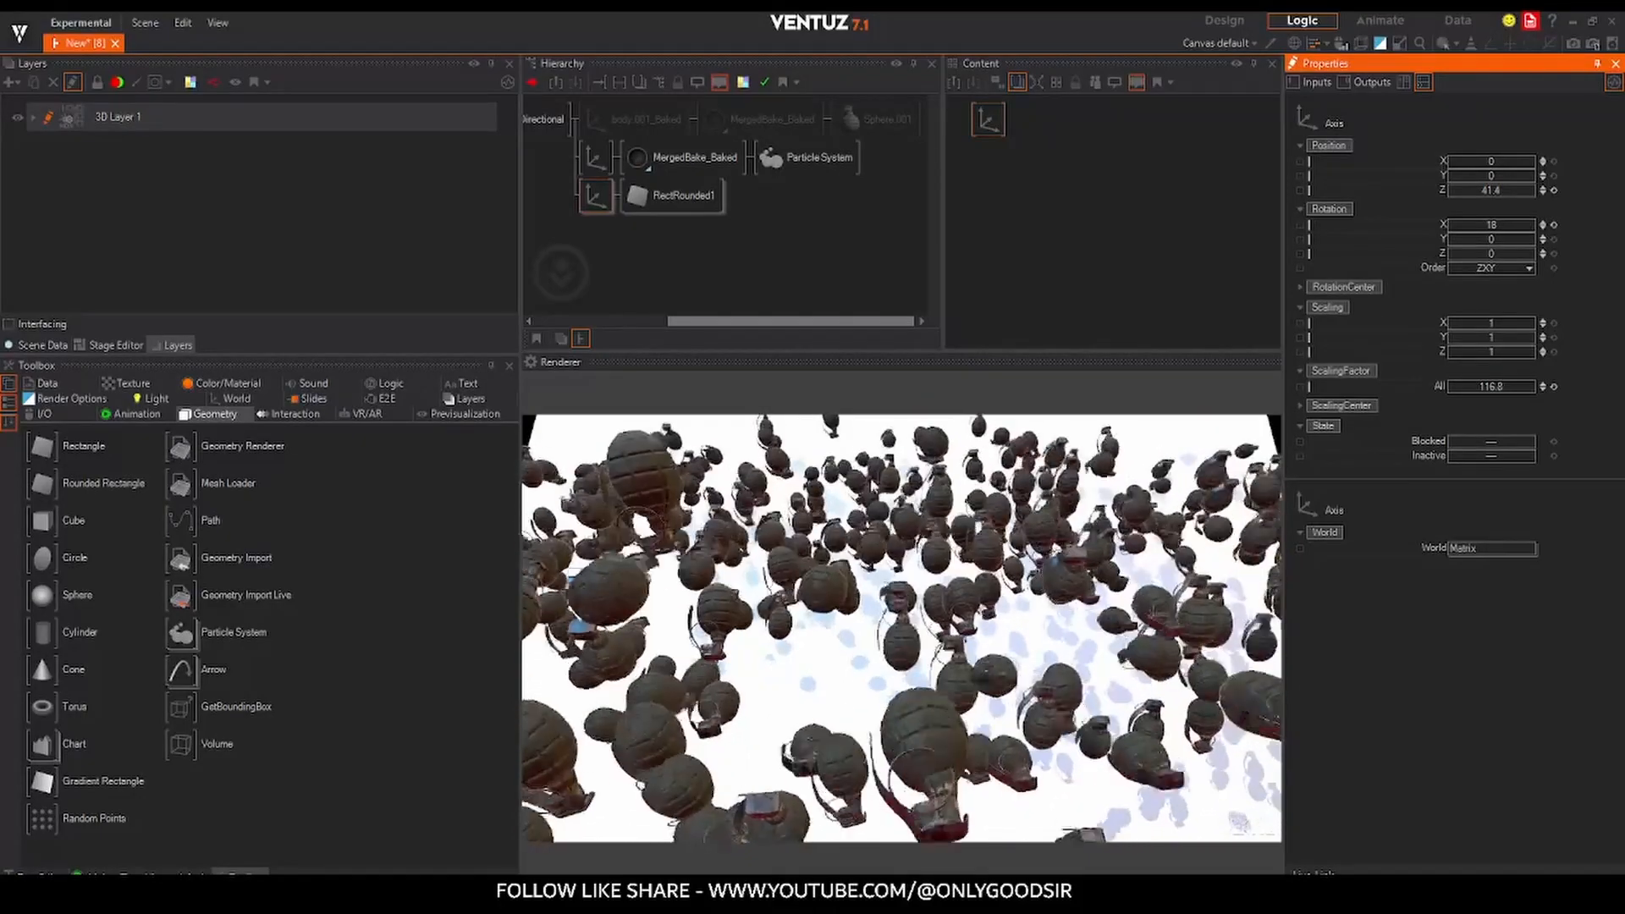
{"action": "left_click", "coordinate": [657, 197]}
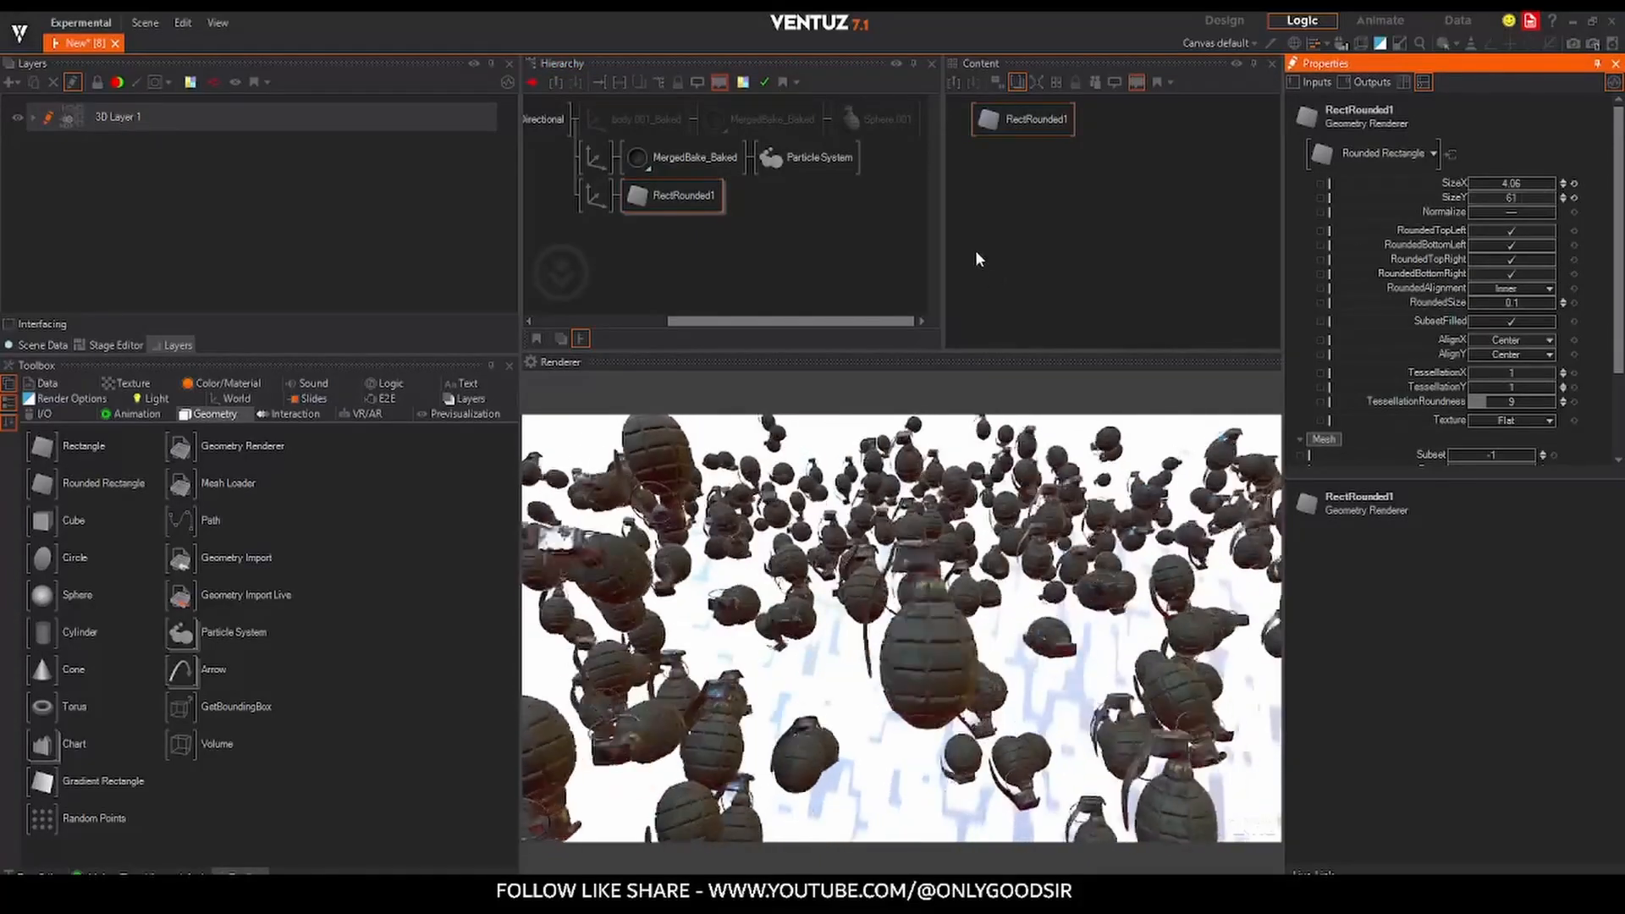
{"action": "left_click", "coordinate": [1574, 198]}
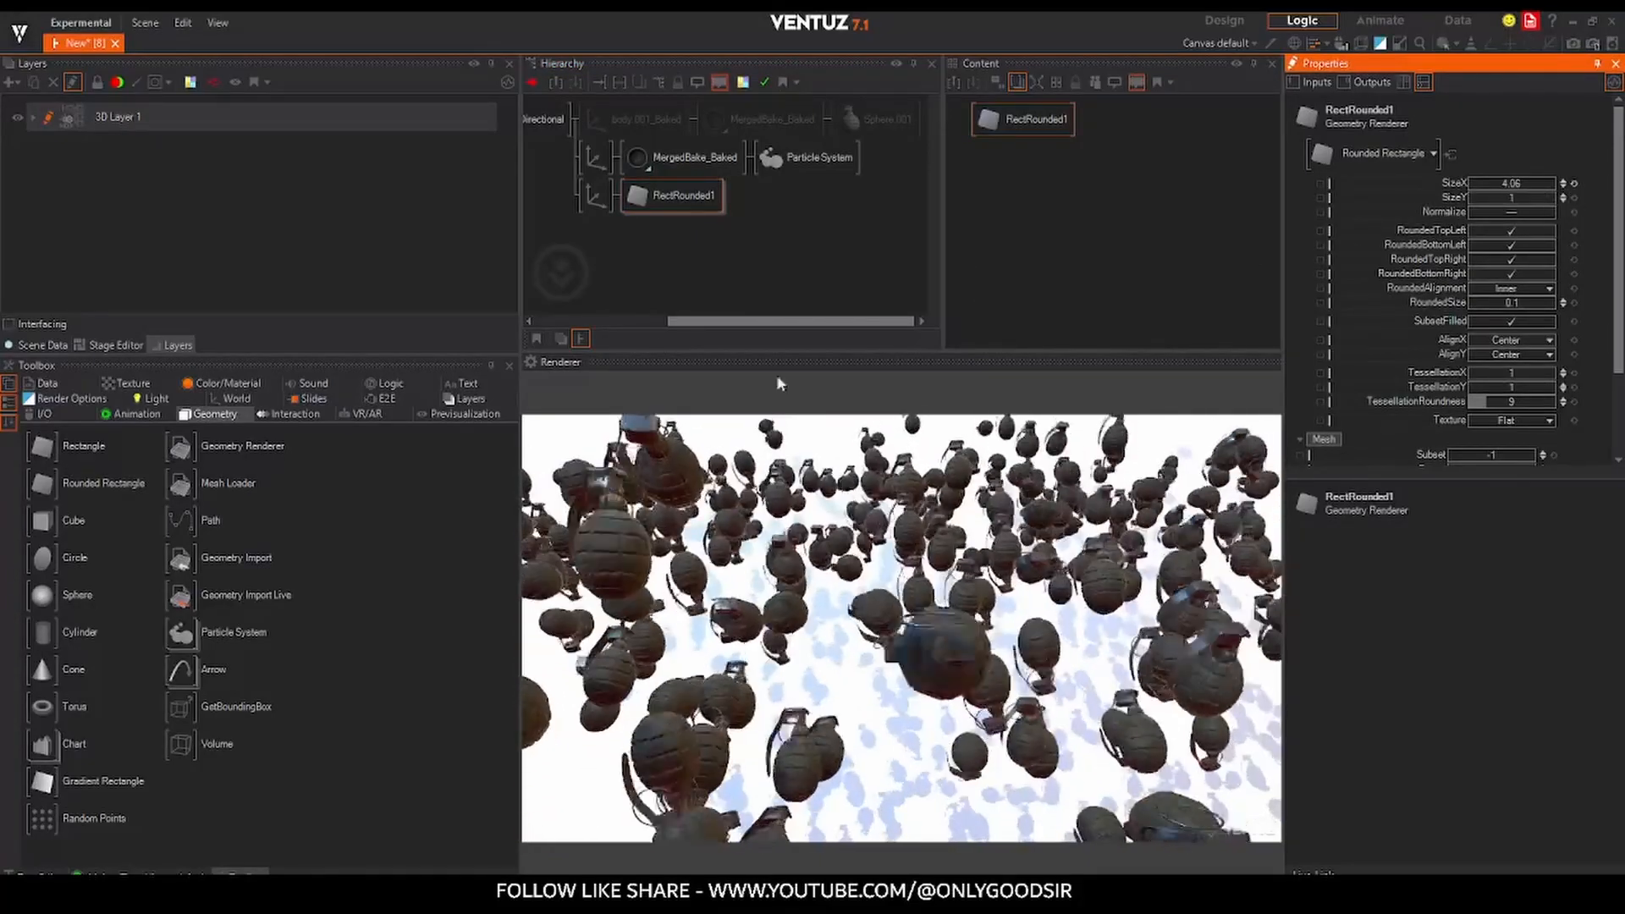
- Insert a Material between the Axis and the rounded rectangle, with that branch above the Particle System branch
{"action": "left_click", "coordinate": [222, 384]}
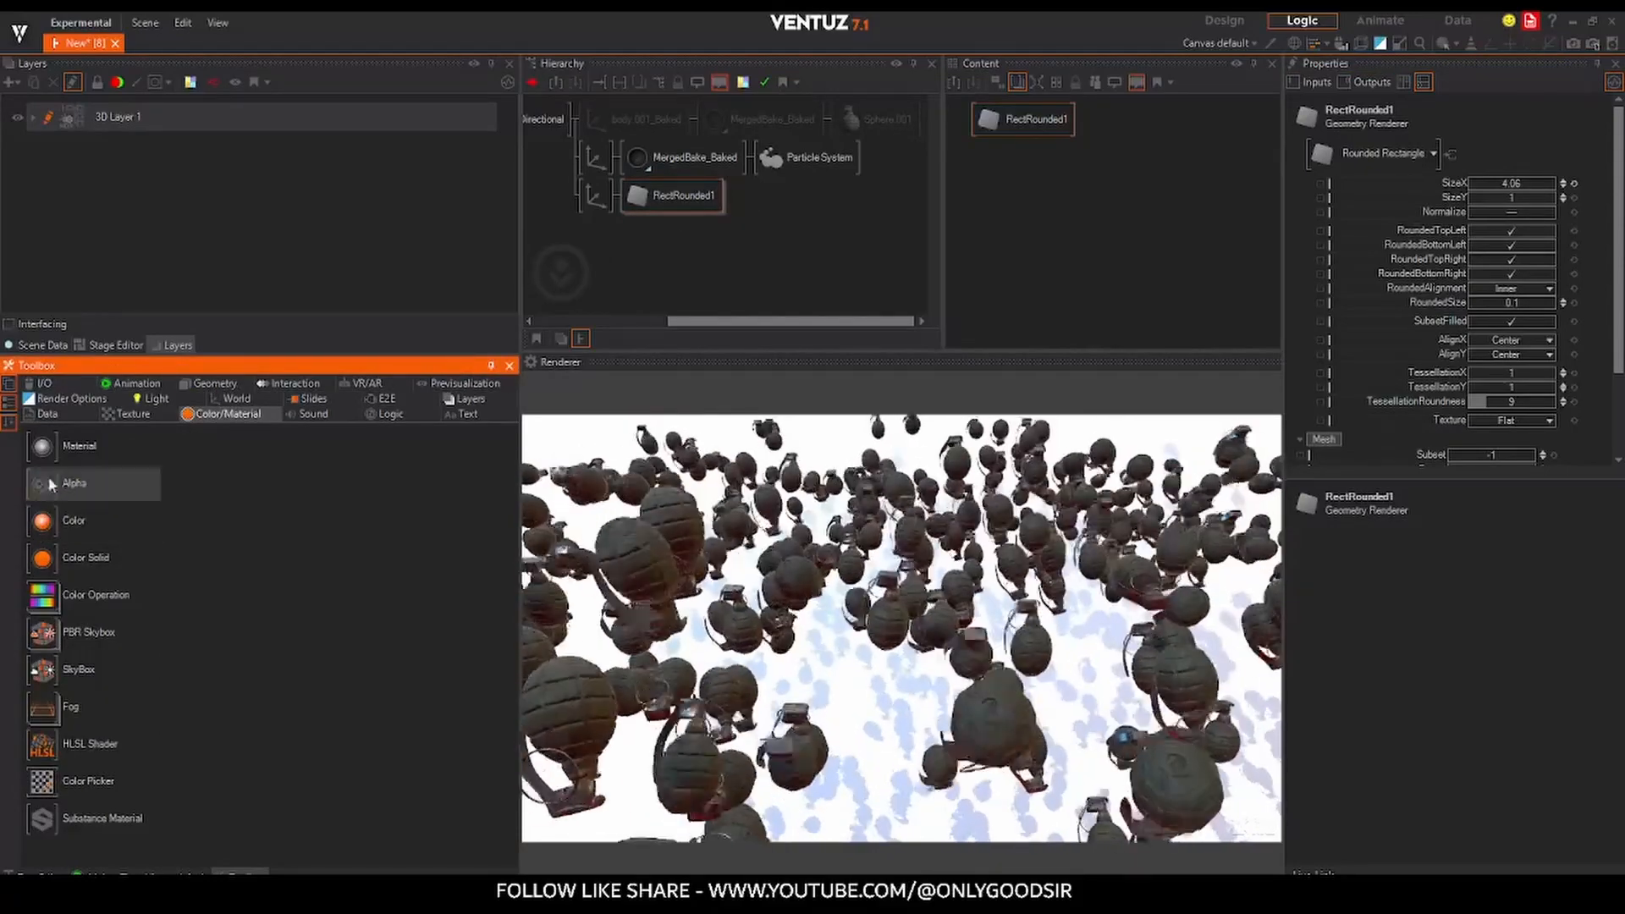
{"action": "left_click_drag", "start_coordinate": [43, 446], "coordinate": [596, 150]}
{"action": "left_click", "coordinate": [595, 196]}
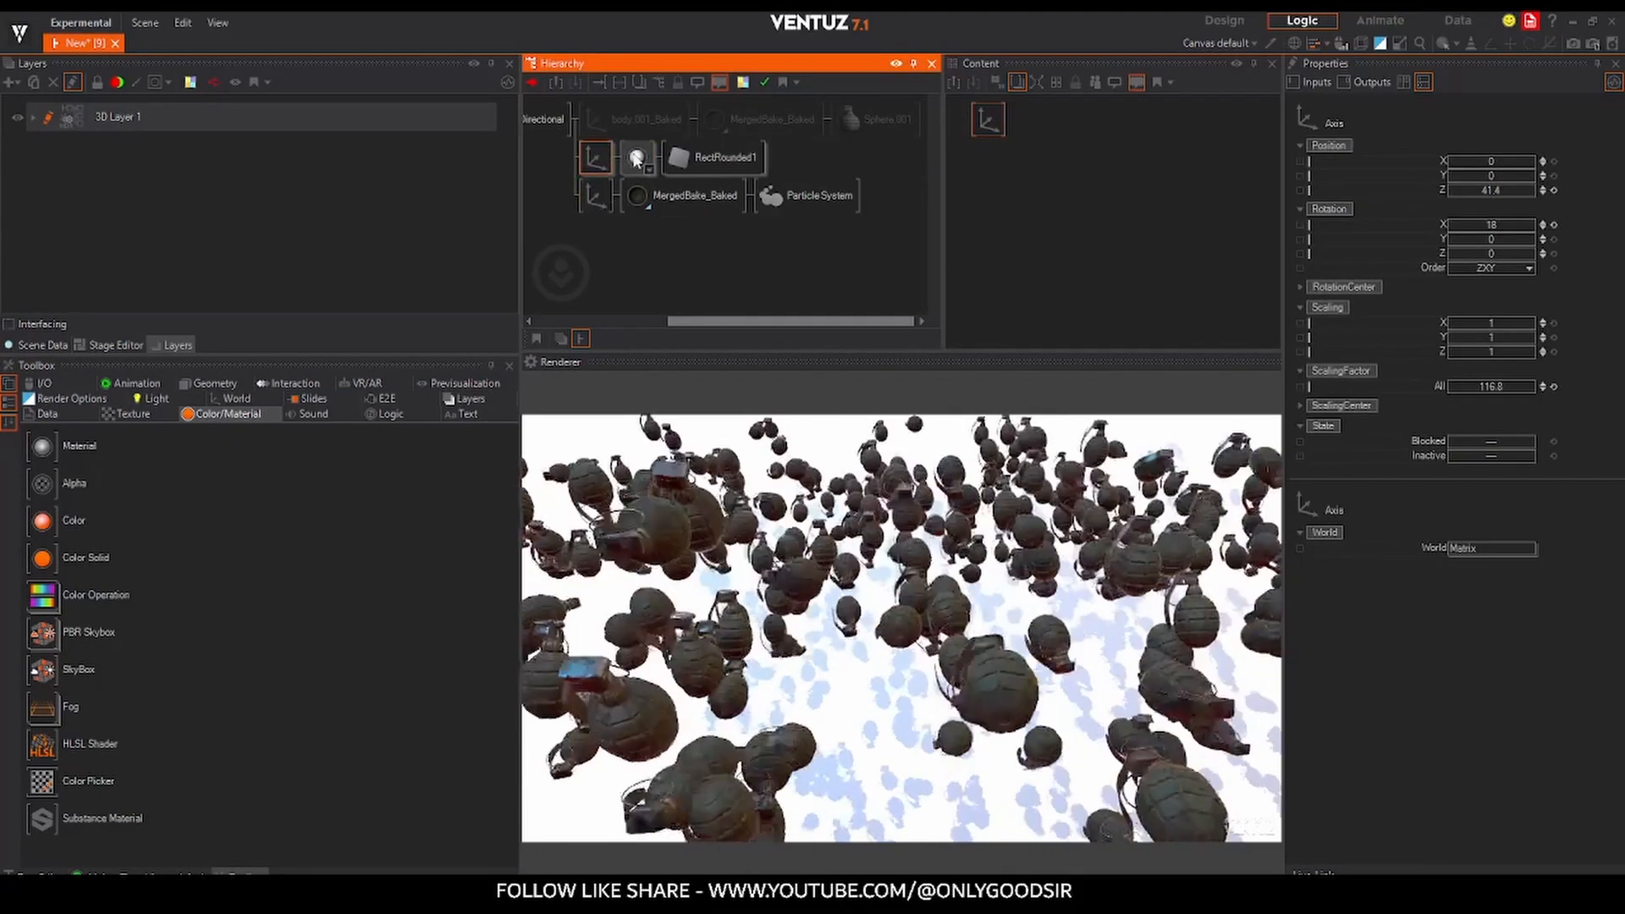
- Set the new Material's base color to a golden yellow (193, 151, 0)
{"action": "left_click", "coordinate": [639, 158]}
{"action": "left_click", "coordinate": [1434, 242]}
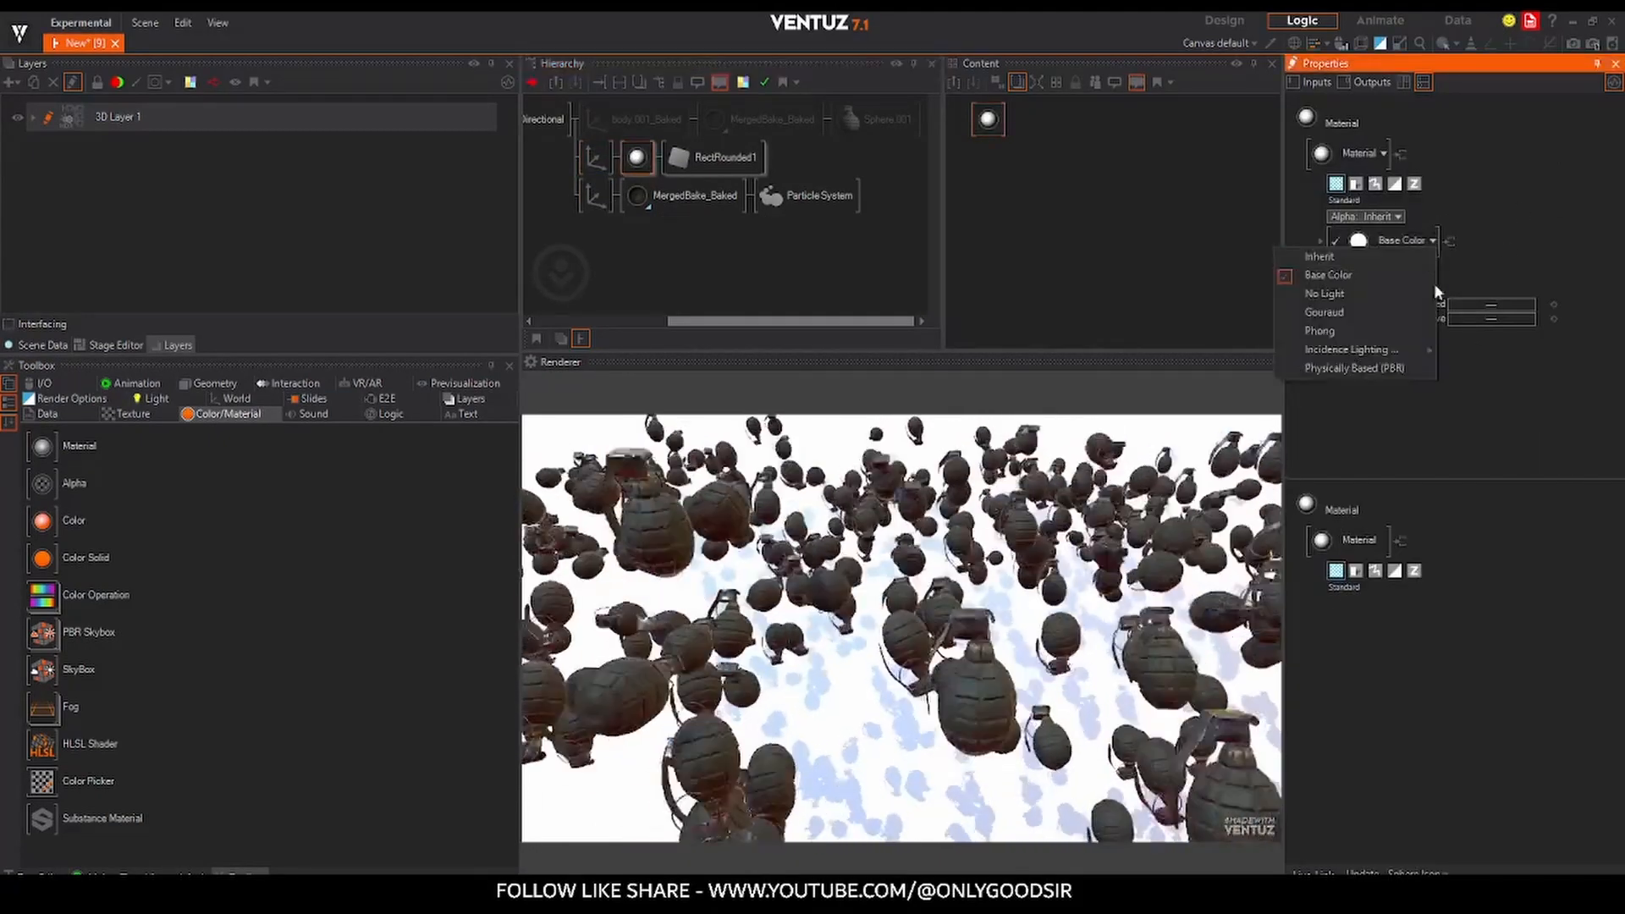
{"action": "left_click", "coordinate": [1535, 216]}
{"action": "left_click", "coordinate": [1322, 242]}
{"action": "left_click", "coordinate": [1570, 268]}
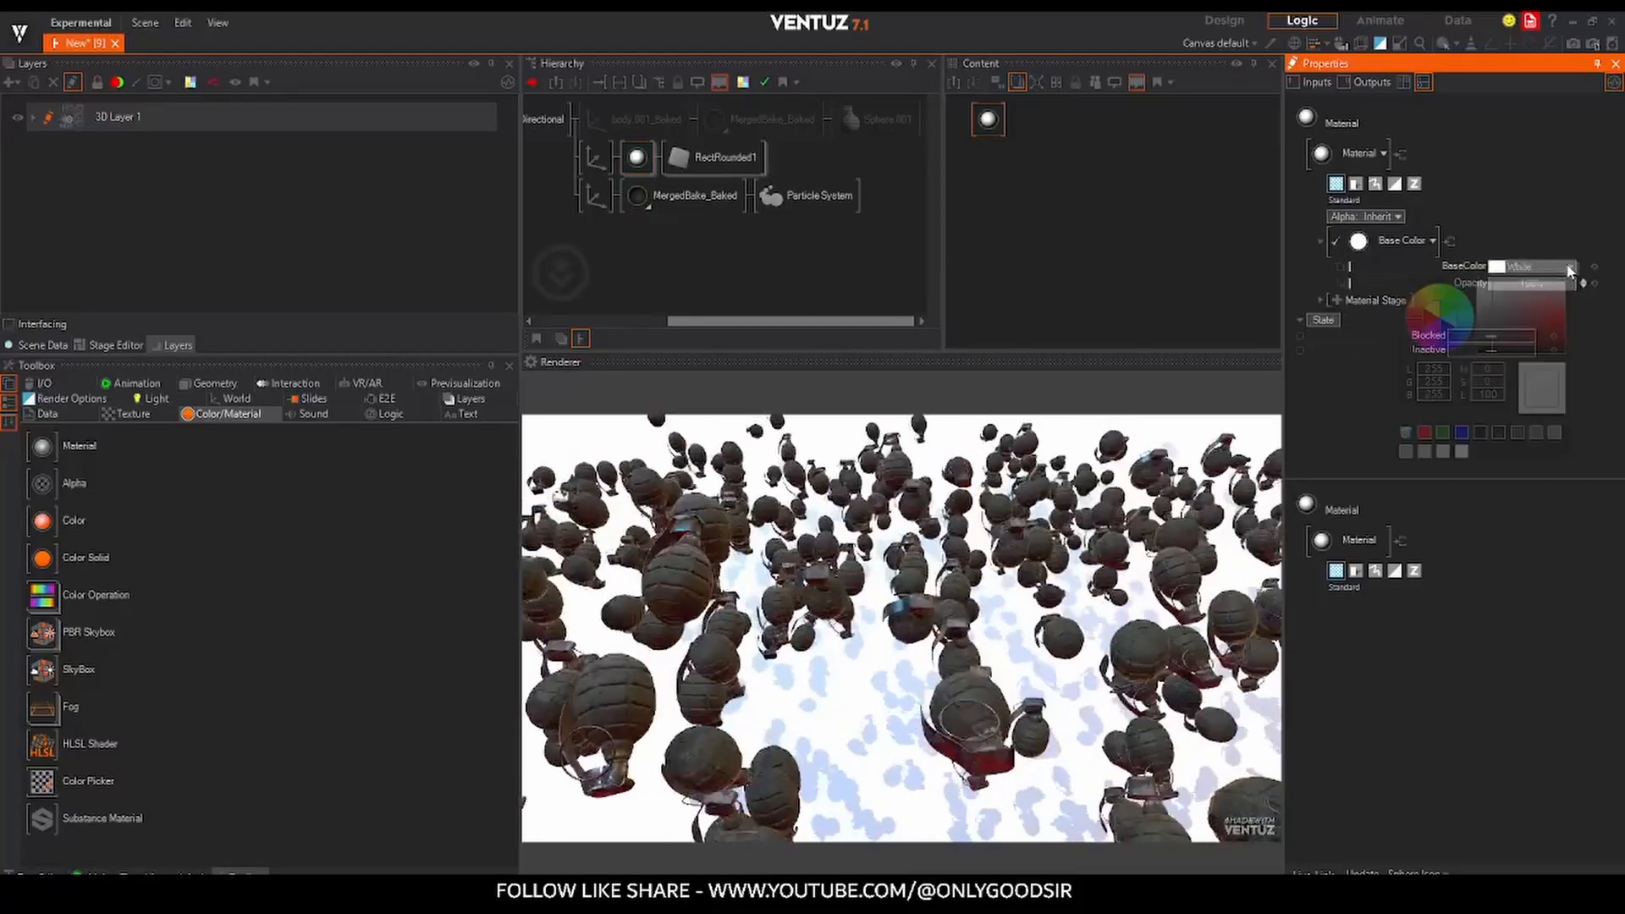
{"action": "left_click_drag", "start_coordinate": [1553, 318], "coordinate": [1579, 330]}
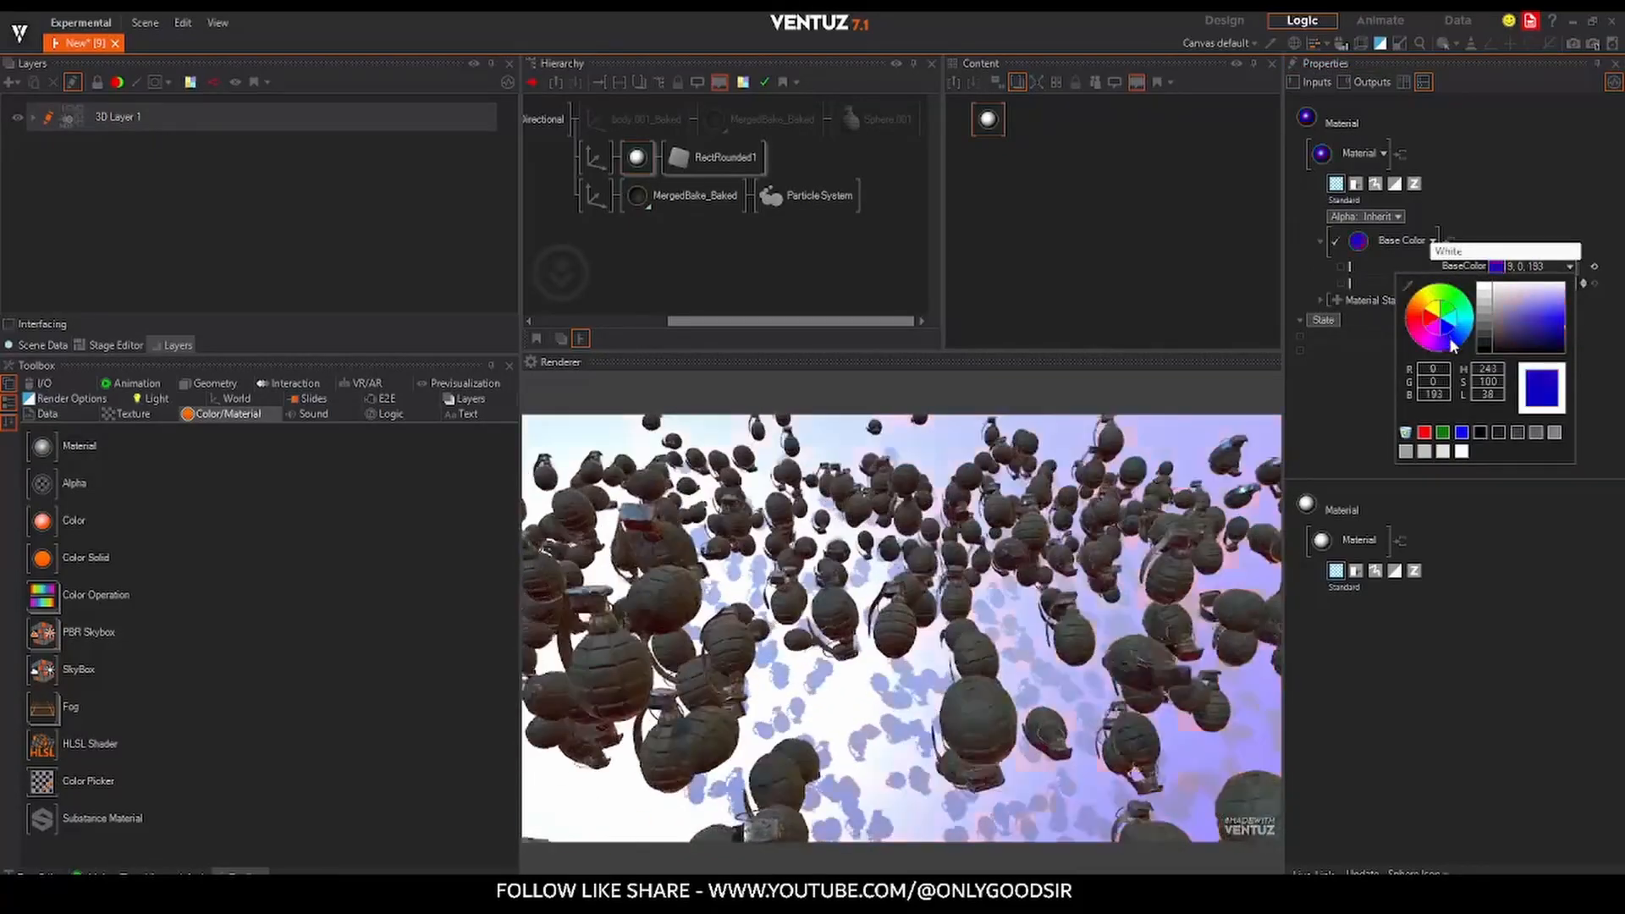
{"action": "left_click", "coordinate": [1545, 200]}
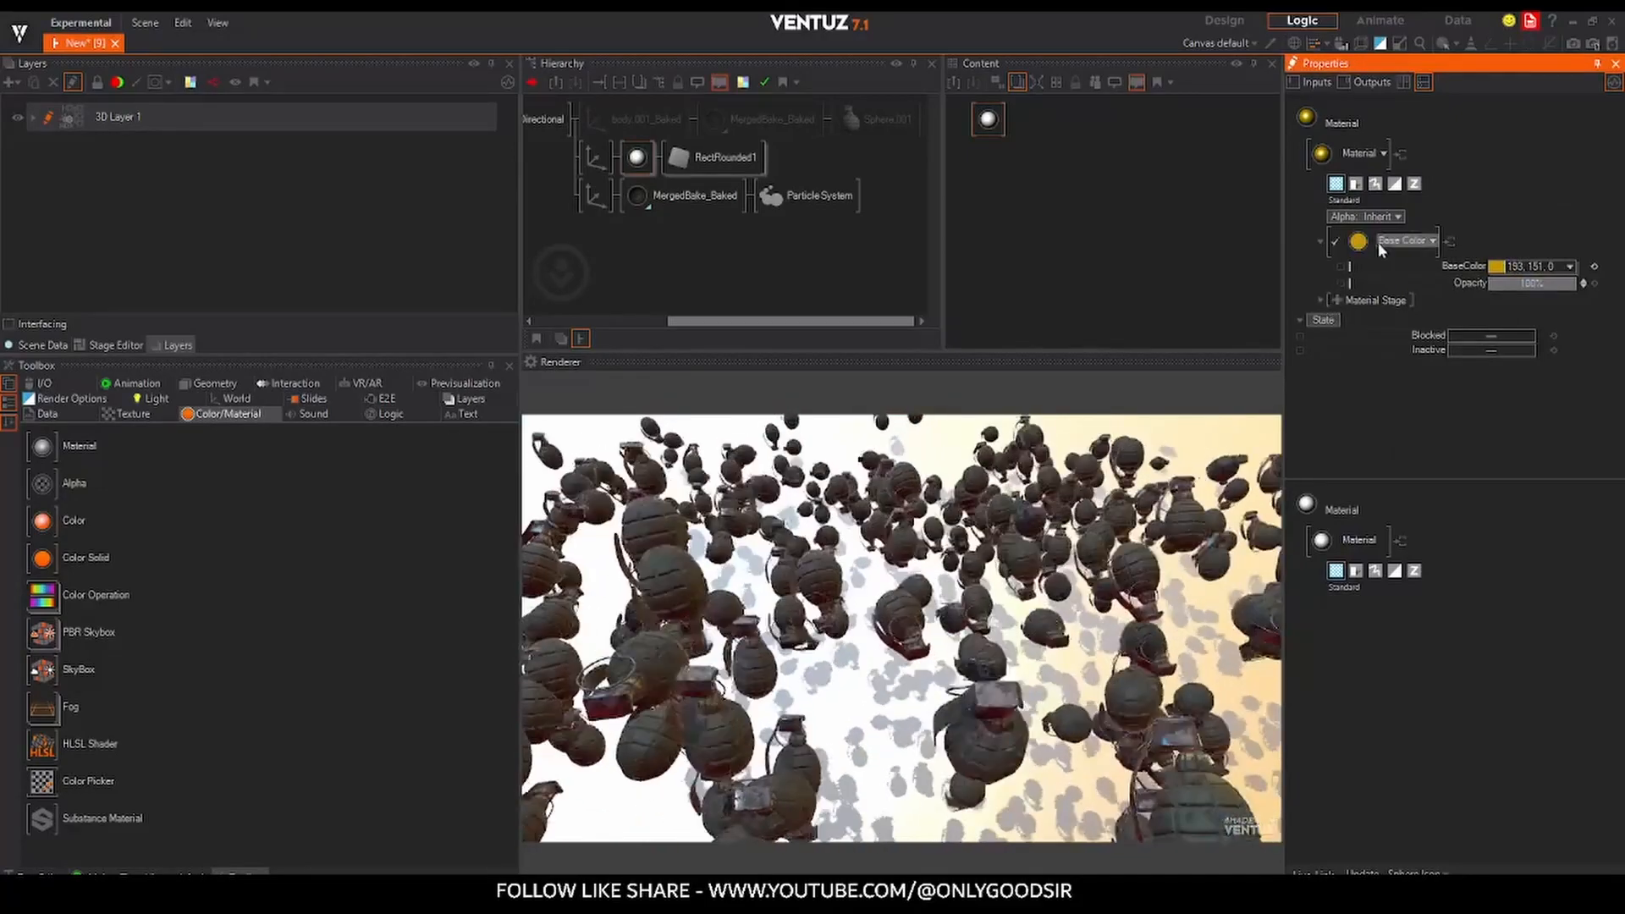
- Try No Light shading on the yellow Material, switch it to Physically Based (PBR), and set its roughness to 1
{"action": "left_click", "coordinate": [1413, 240]}
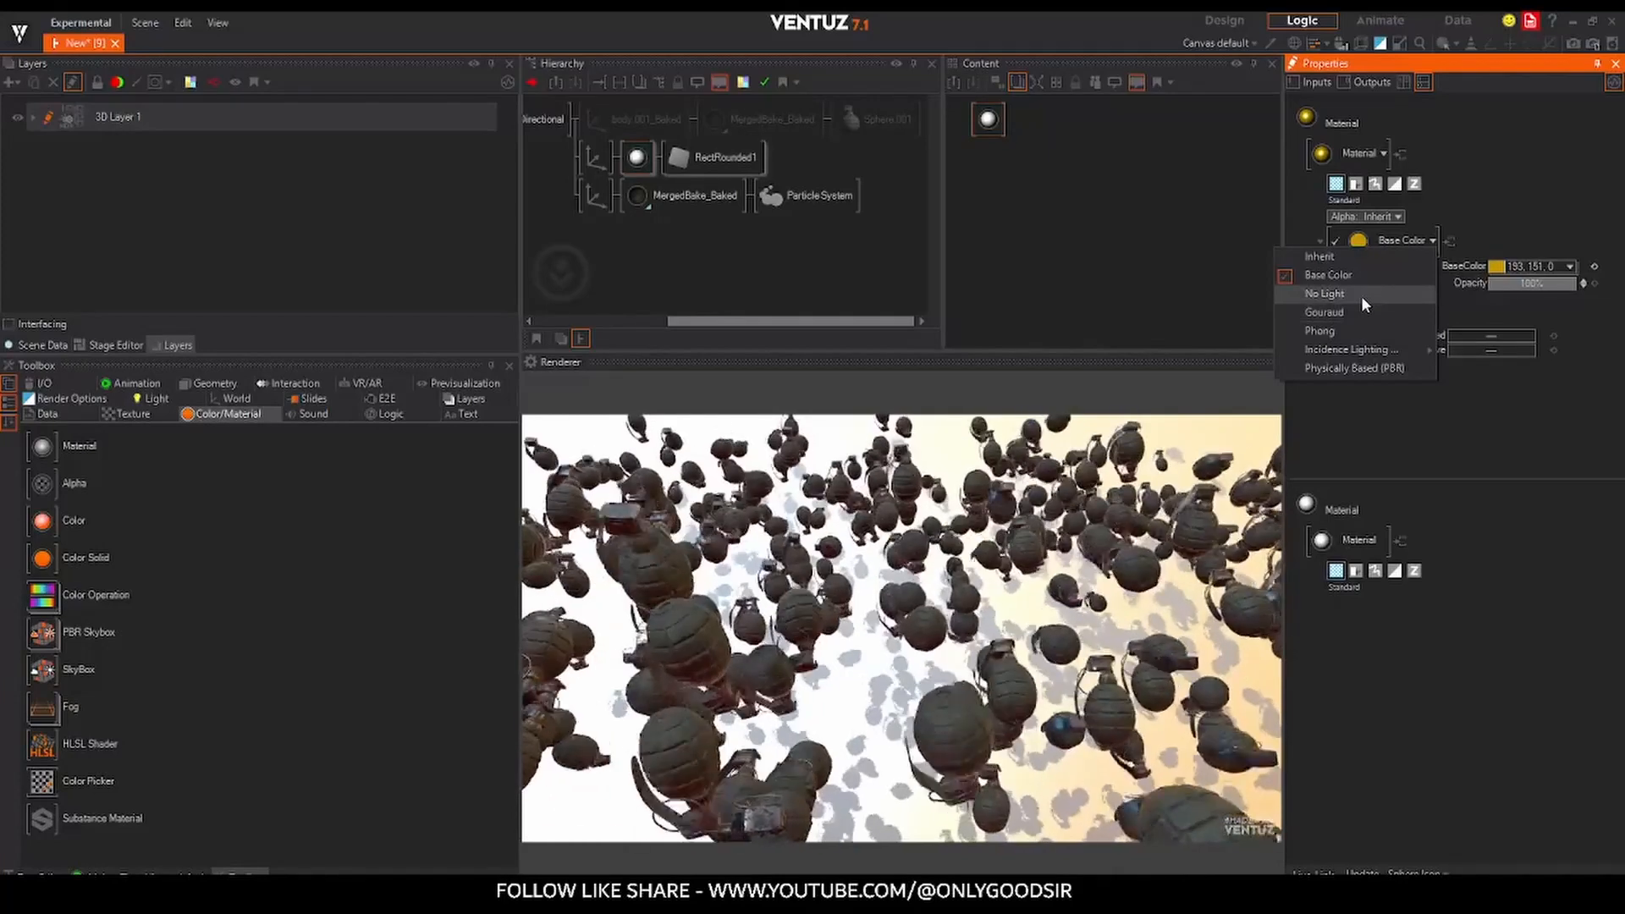
{"action": "left_click", "coordinate": [1361, 294]}
{"action": "left_click", "coordinate": [1396, 241]}
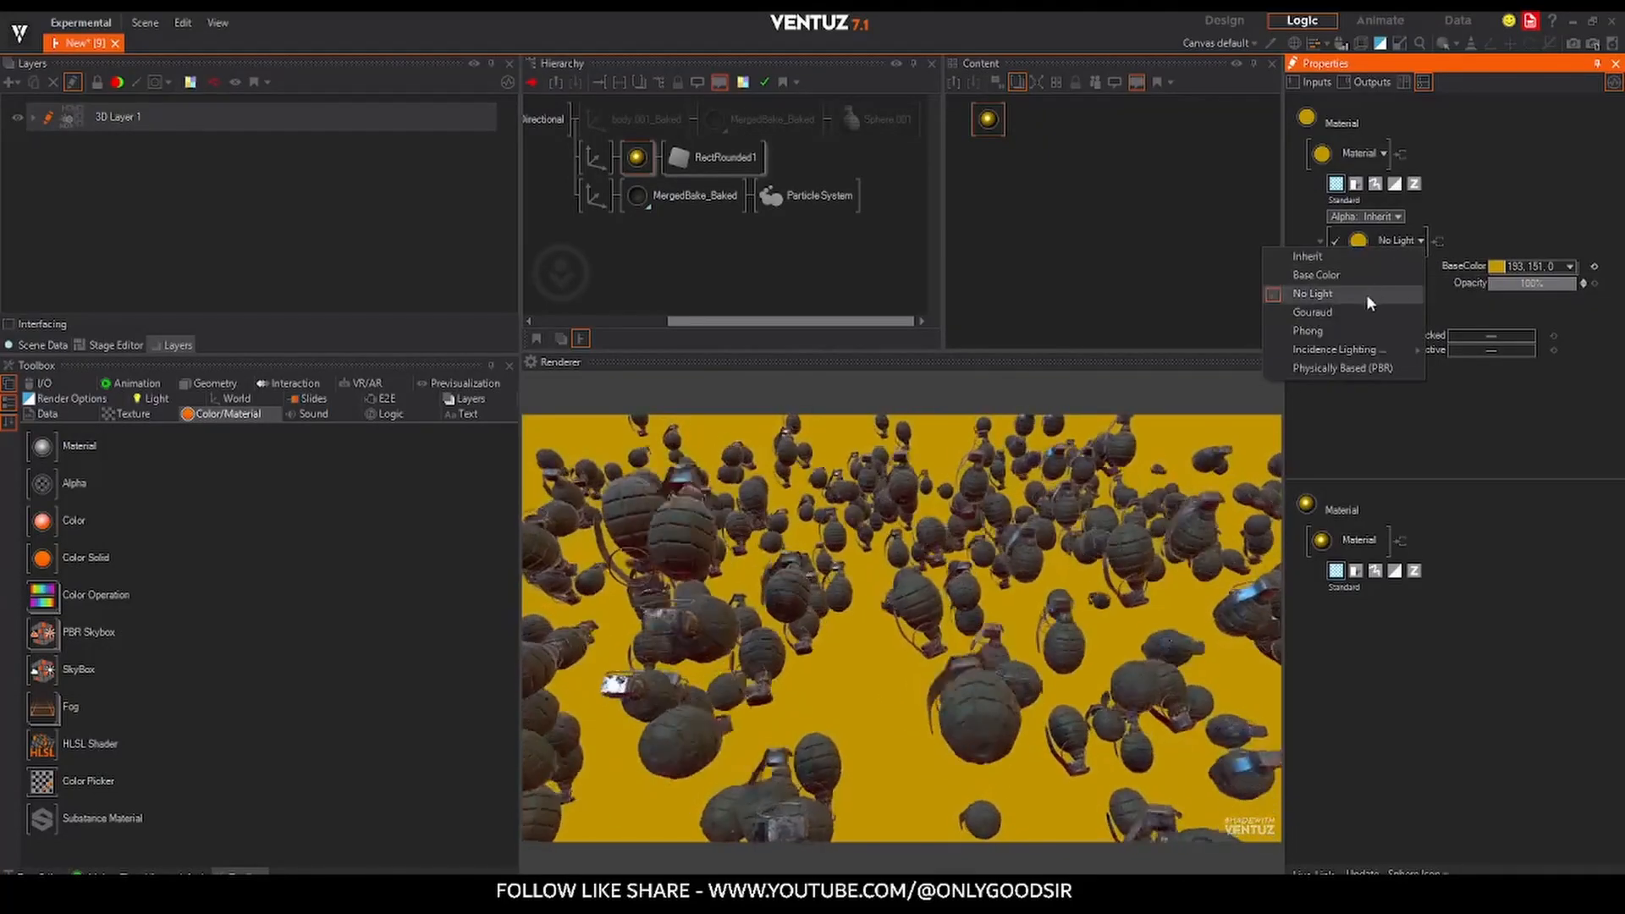
{"action": "left_click", "coordinate": [1342, 367]}
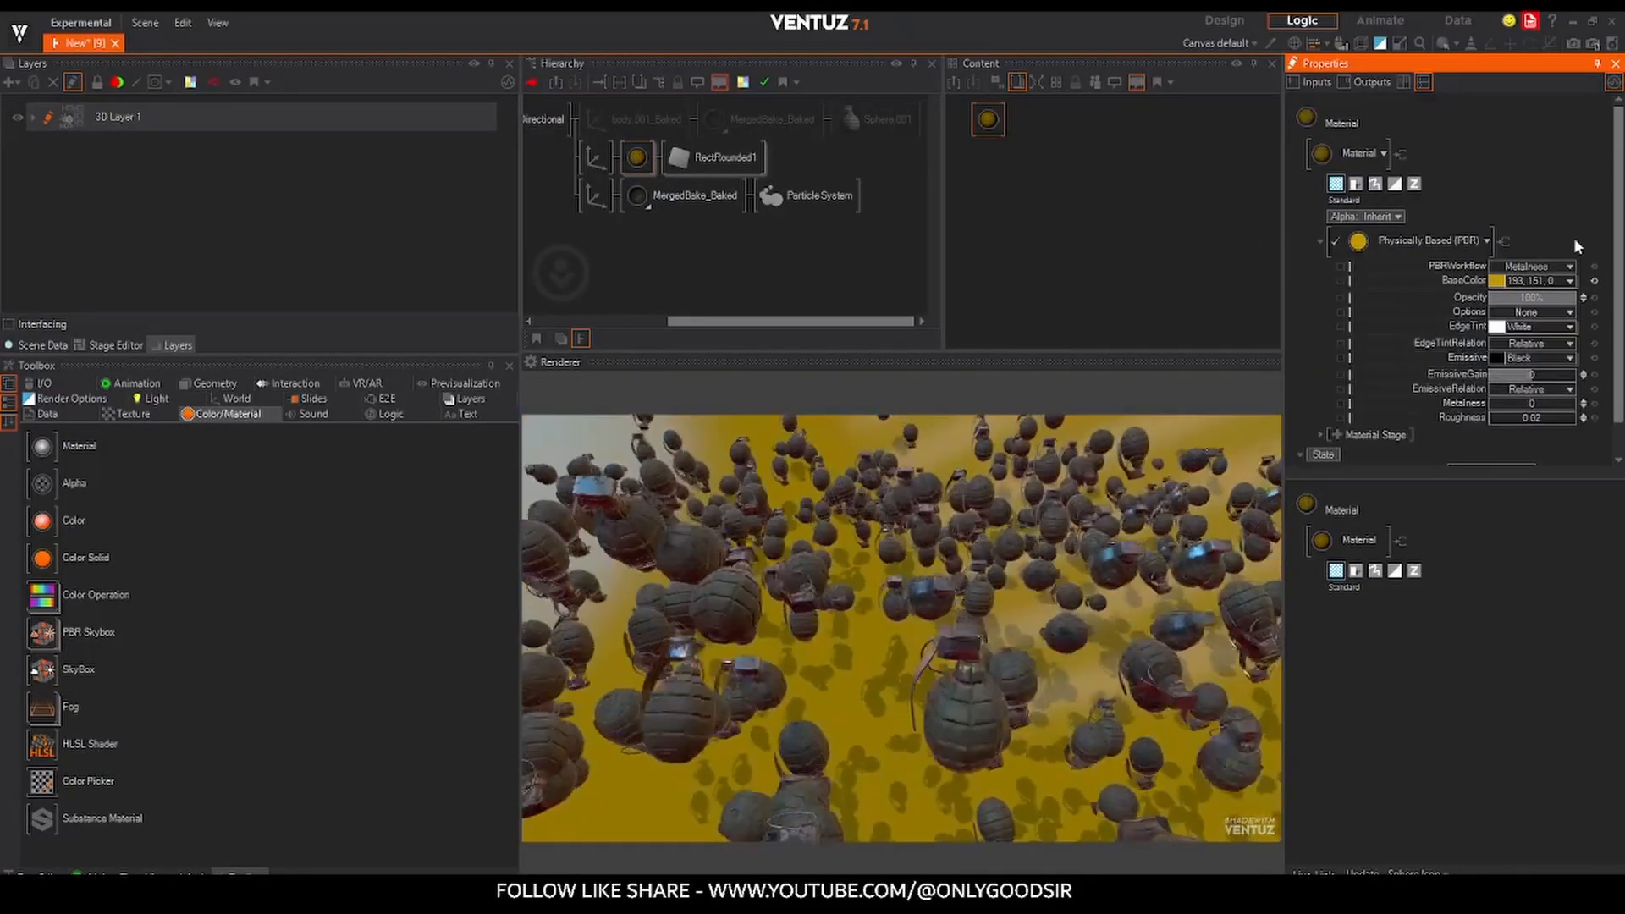
{"action": "scroll", "coordinate": [1532, 390], "scroll_direction": "down", "scroll_amount": 1}
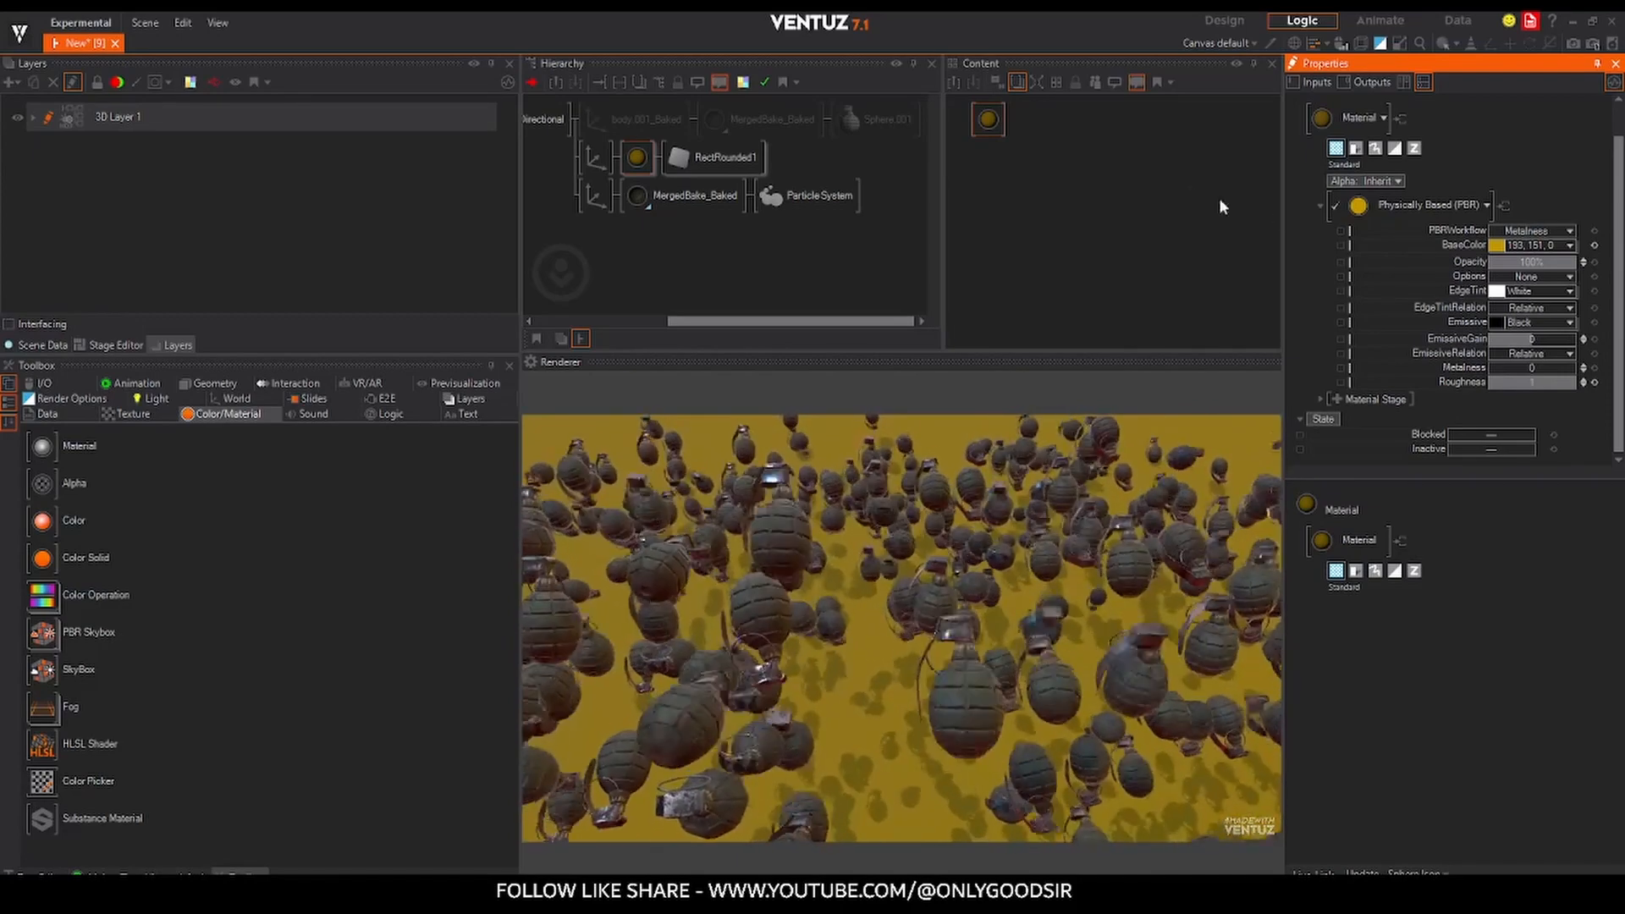
- Try a tessellation of 150 in X and Y on the rounded rectangle
{"action": "left_click", "coordinate": [721, 156]}
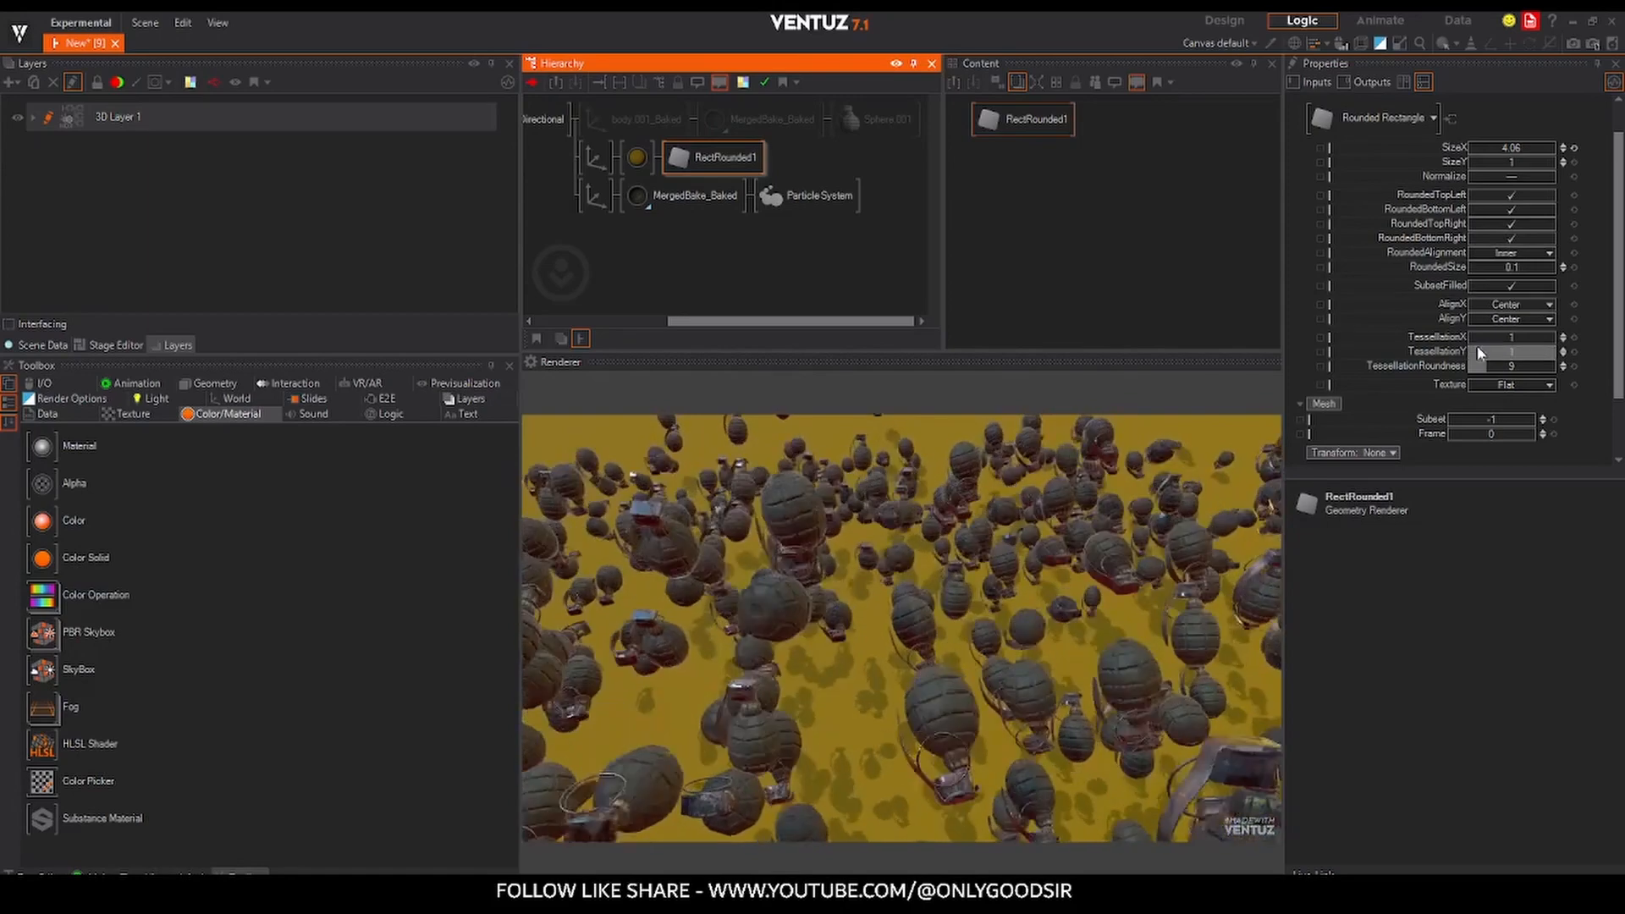
{"action": "left_click_drag", "start_coordinate": [1477, 339], "coordinate": [1559, 352]}
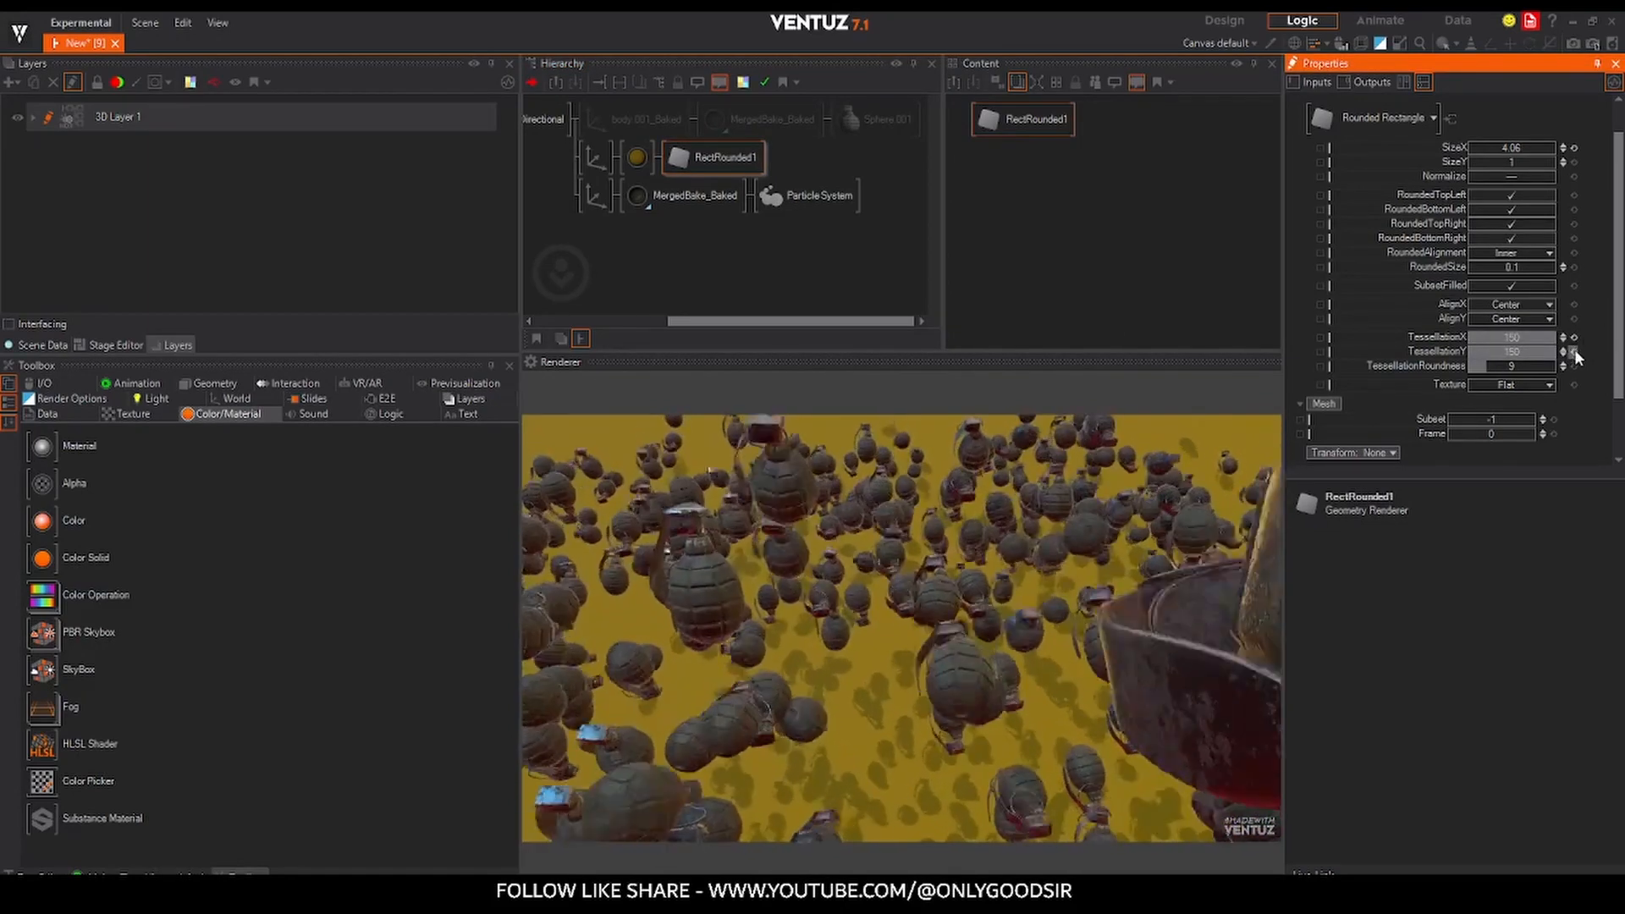
{"action": "left_click", "coordinate": [1574, 350]}
- Set the shadow map resolution of the PBR Directional light to 4096
{"action": "left_click", "coordinate": [608, 156]}
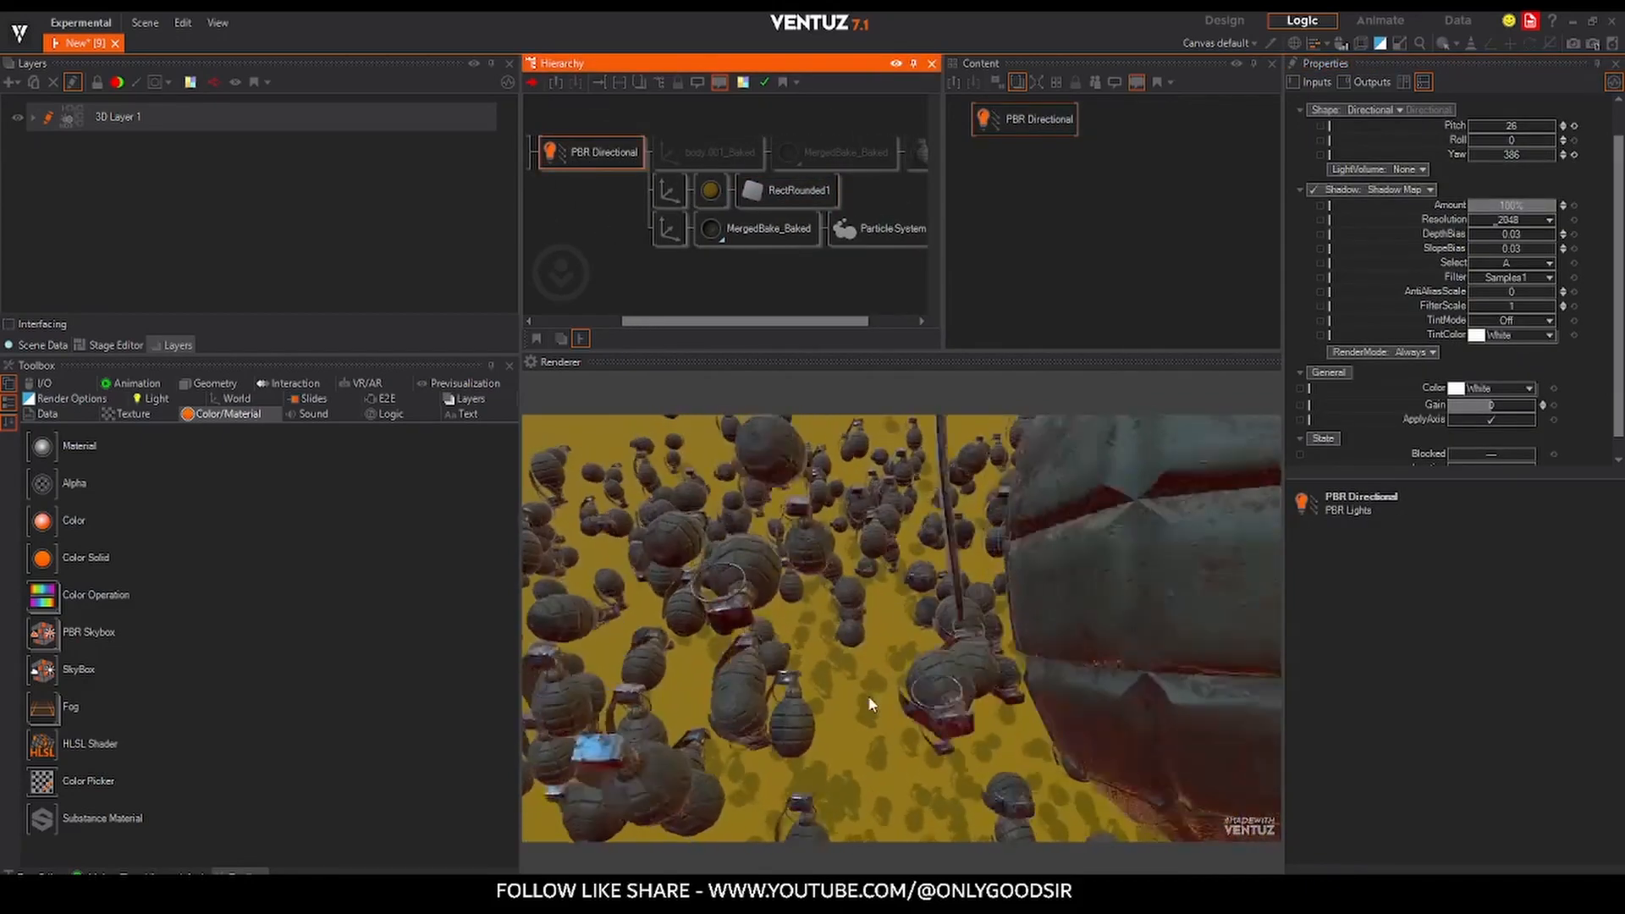
{"action": "left_click", "coordinate": [1548, 220]}
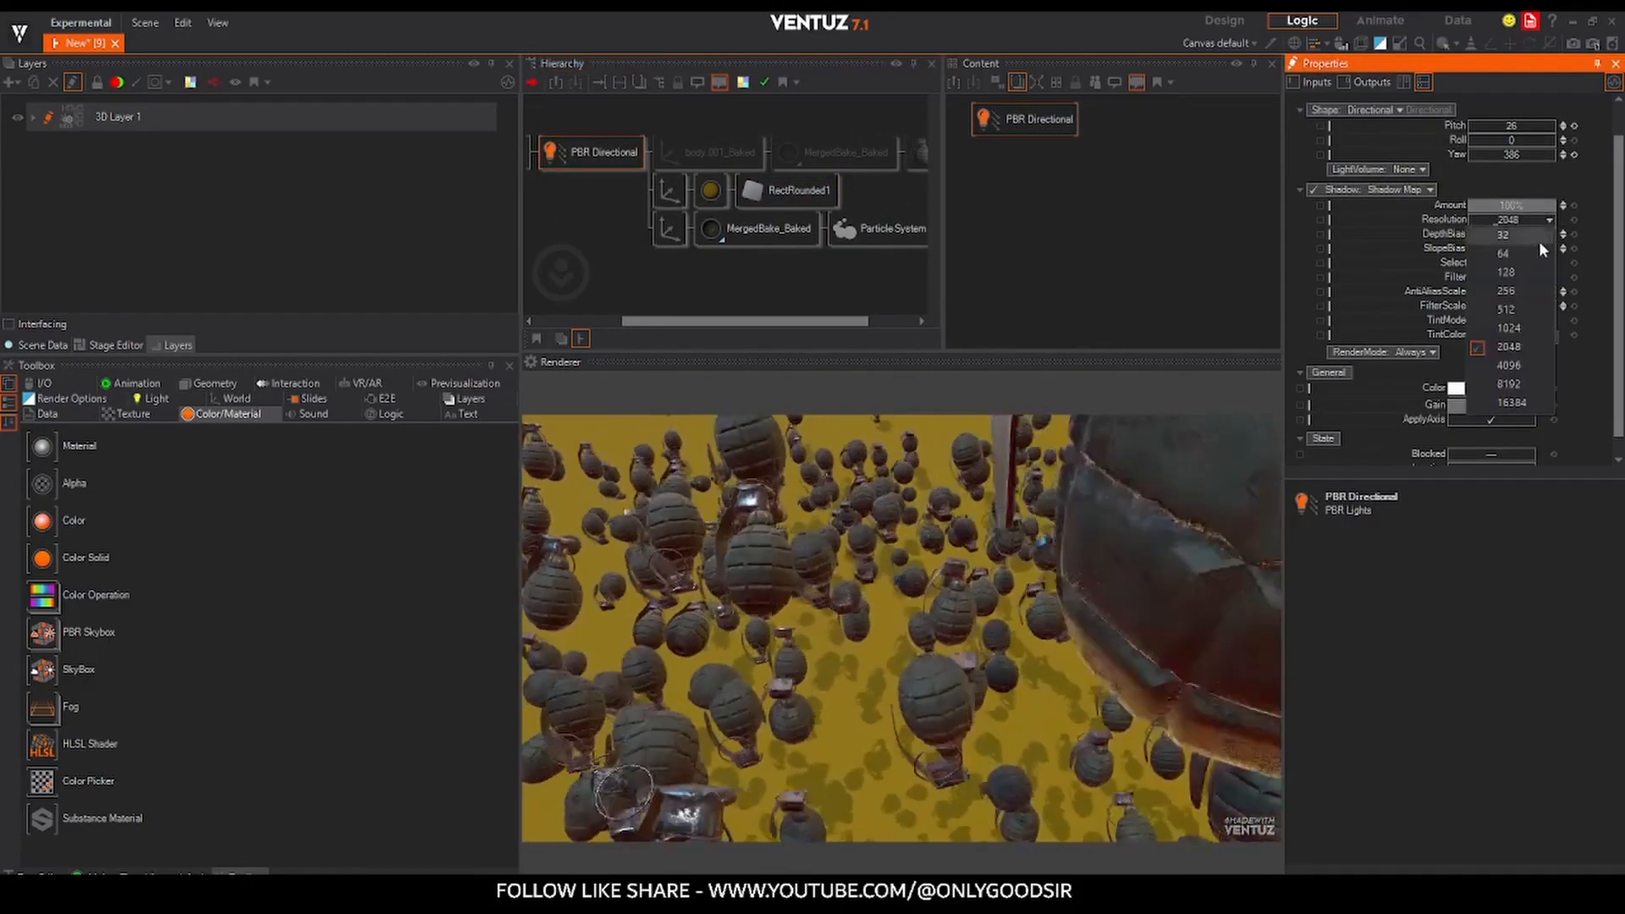
{"action": "left_click", "coordinate": [1520, 365]}
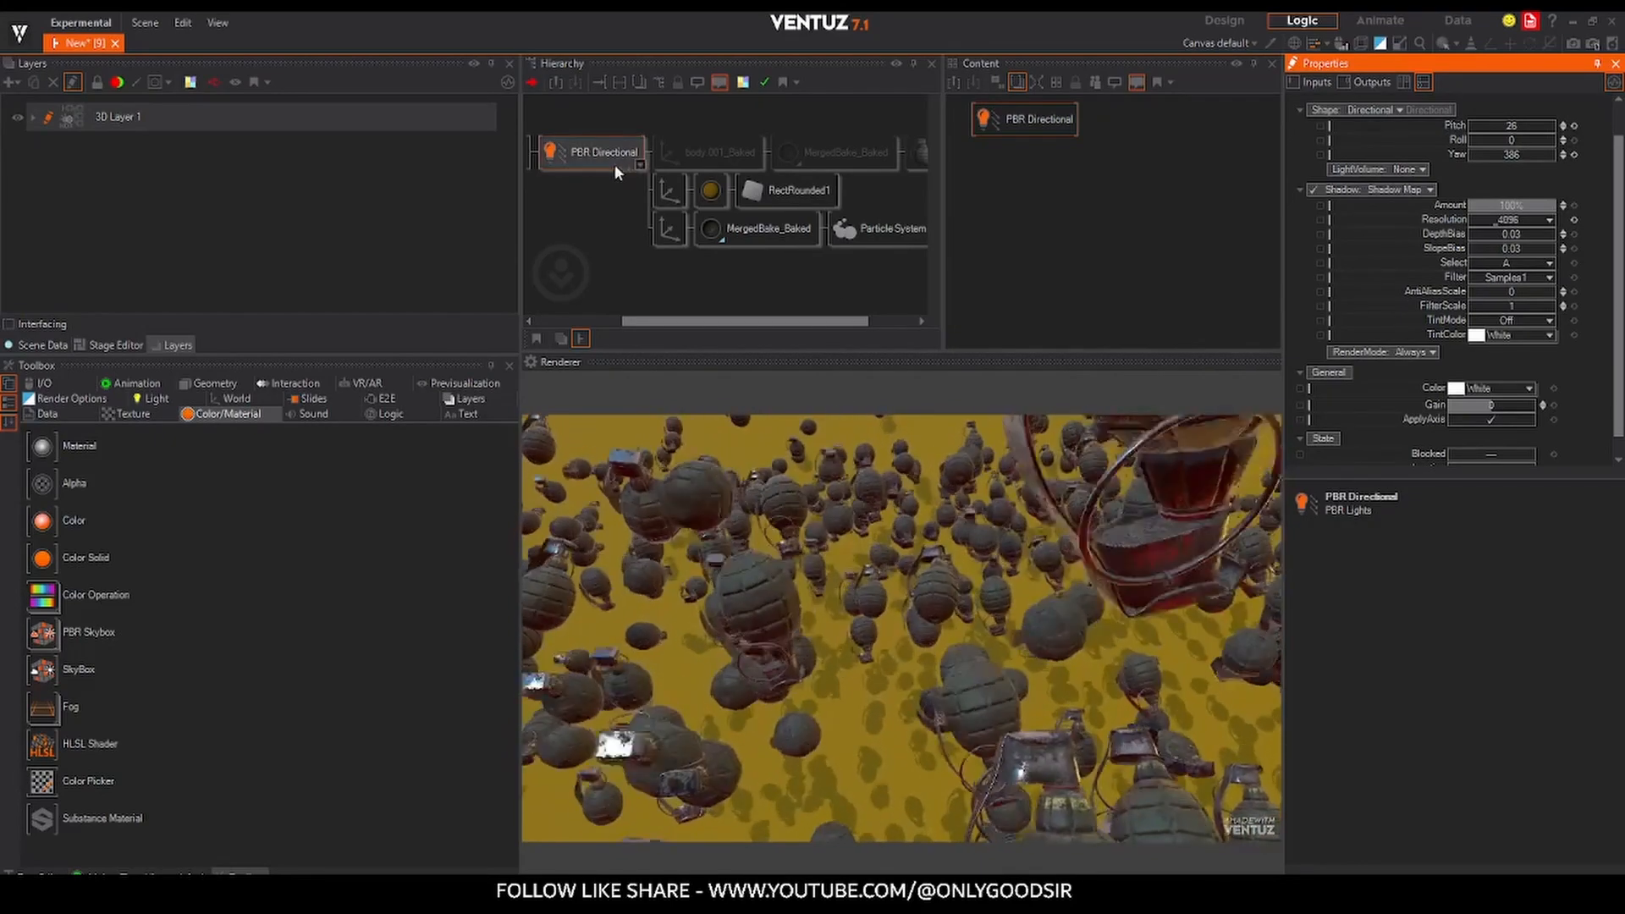
- Adjust the Z position of the Particle System's parent Axis
{"action": "mouse_move", "coordinate": [633, 207]}
{"action": "middle_mouse_down"}
{"action": "mouse_move", "coordinate": [690, 208]}
{"action": "mouse_move", "coordinate": [640, 205]}
{"action": "middle_mouse_up"}
{"action": "left_click", "coordinate": [642, 203]}
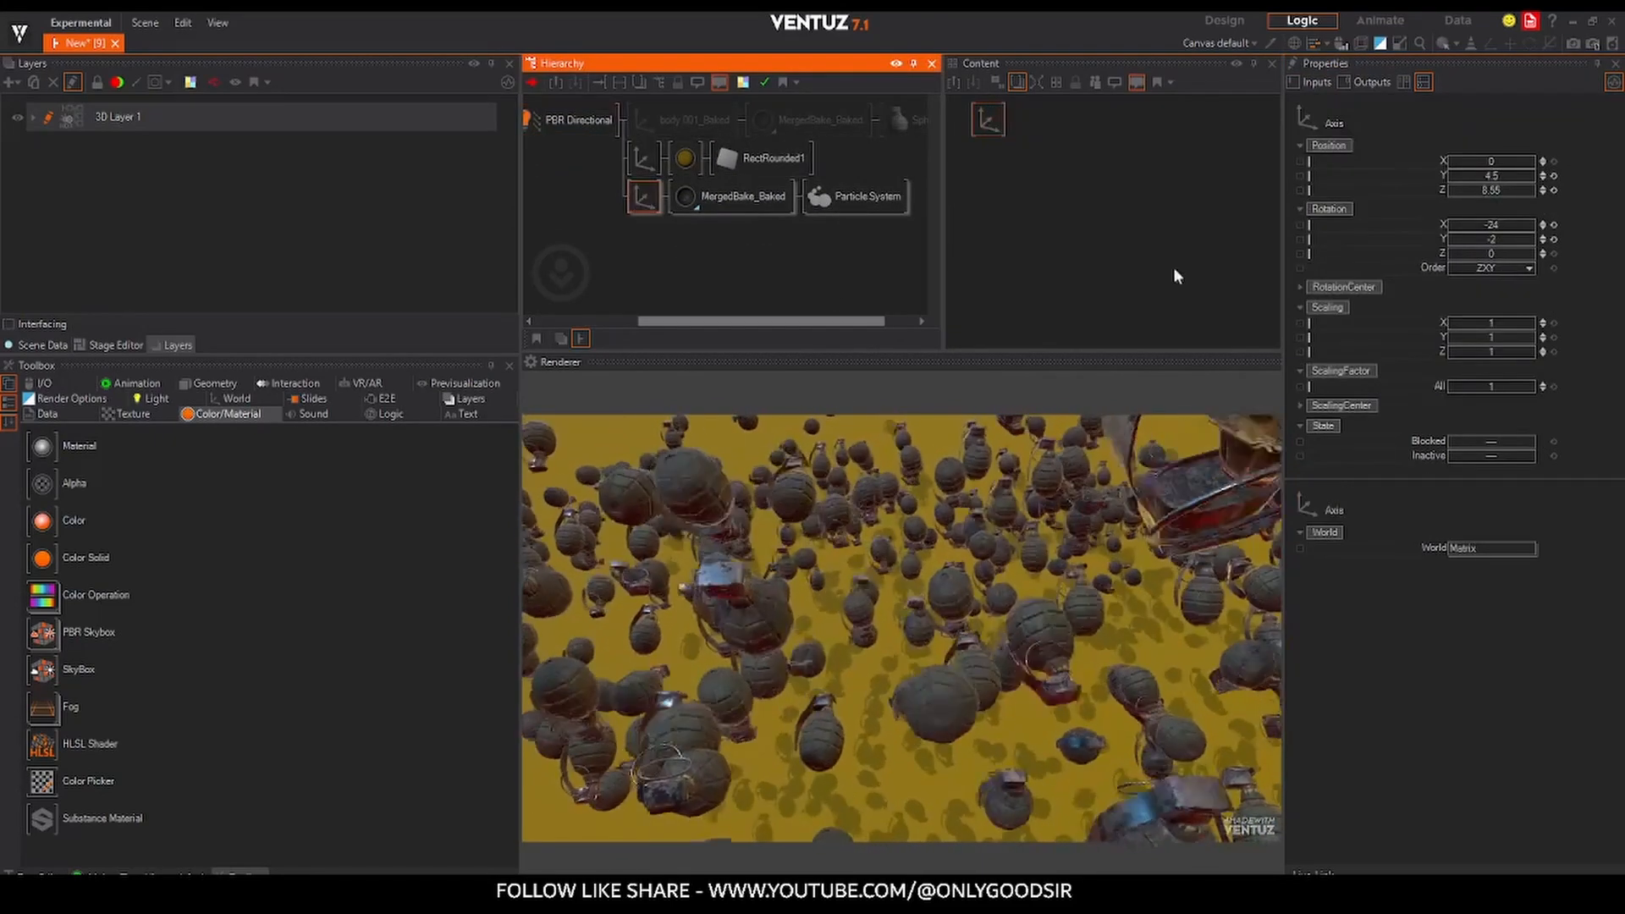
{"action": "left_click_drag", "start_coordinate": [1482, 188], "coordinate": [1469, 188]}
- Aim the PBR Directional light with a pitch of 55 and a yaw of 356
{"action": "left_click", "coordinate": [595, 116]}
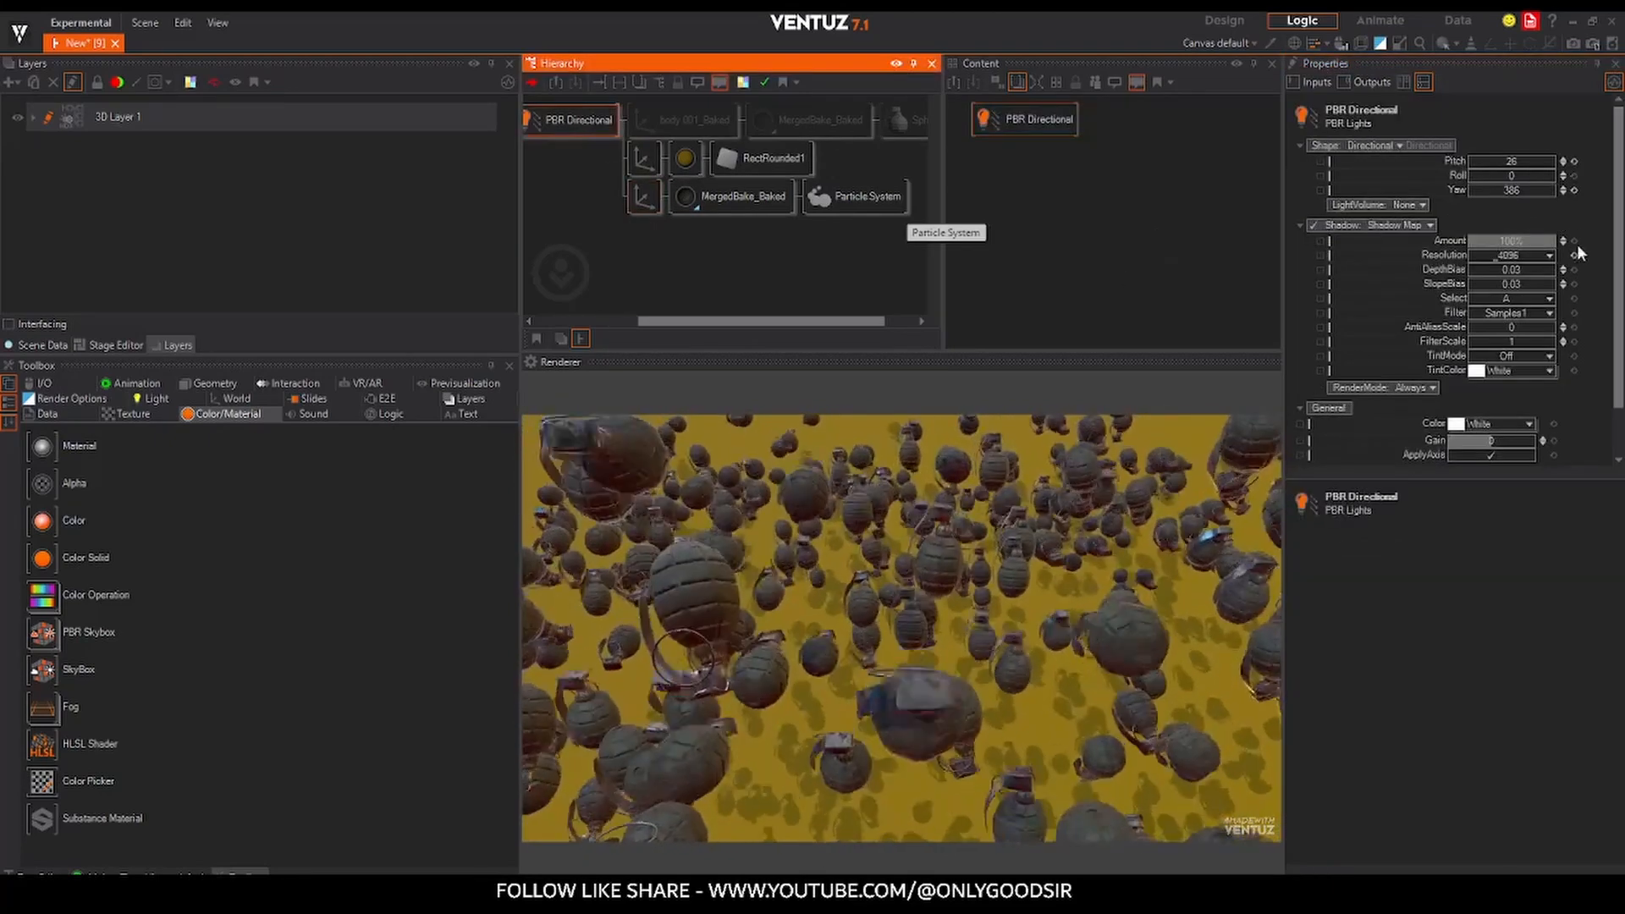
{"action": "left_click_drag", "start_coordinate": [1515, 191], "coordinate": [1521, 159]}
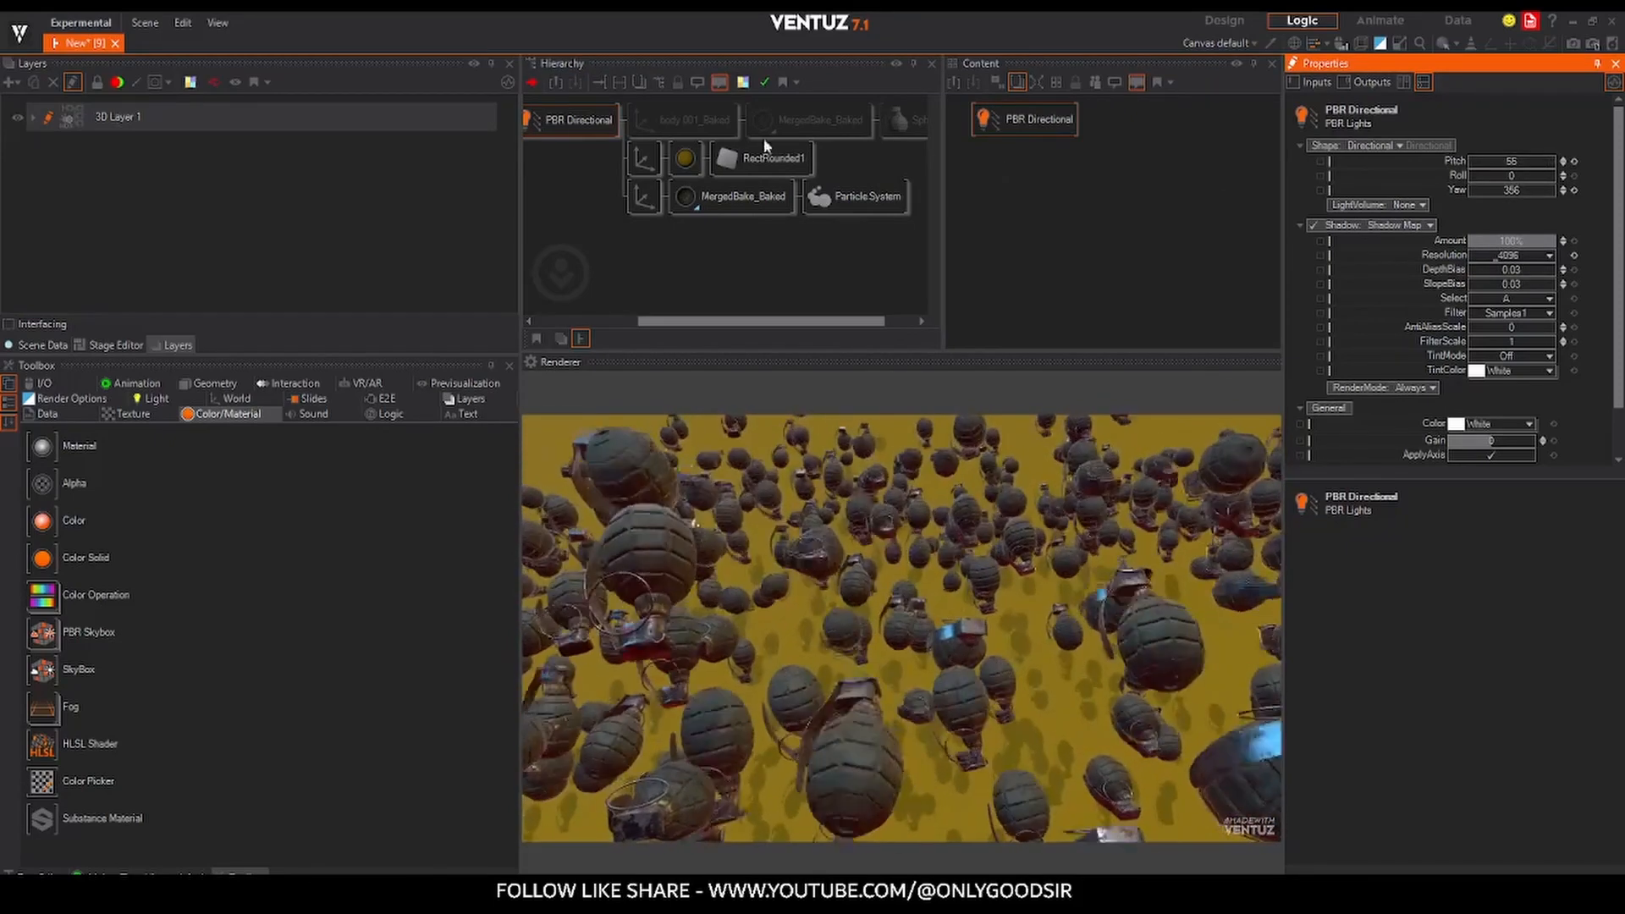
- Change the base color of the rounded rectangle's material to light blue 61, 213, 255
{"action": "middle_click_drag", "start_coordinate": [618, 192], "coordinate": [665, 191]}
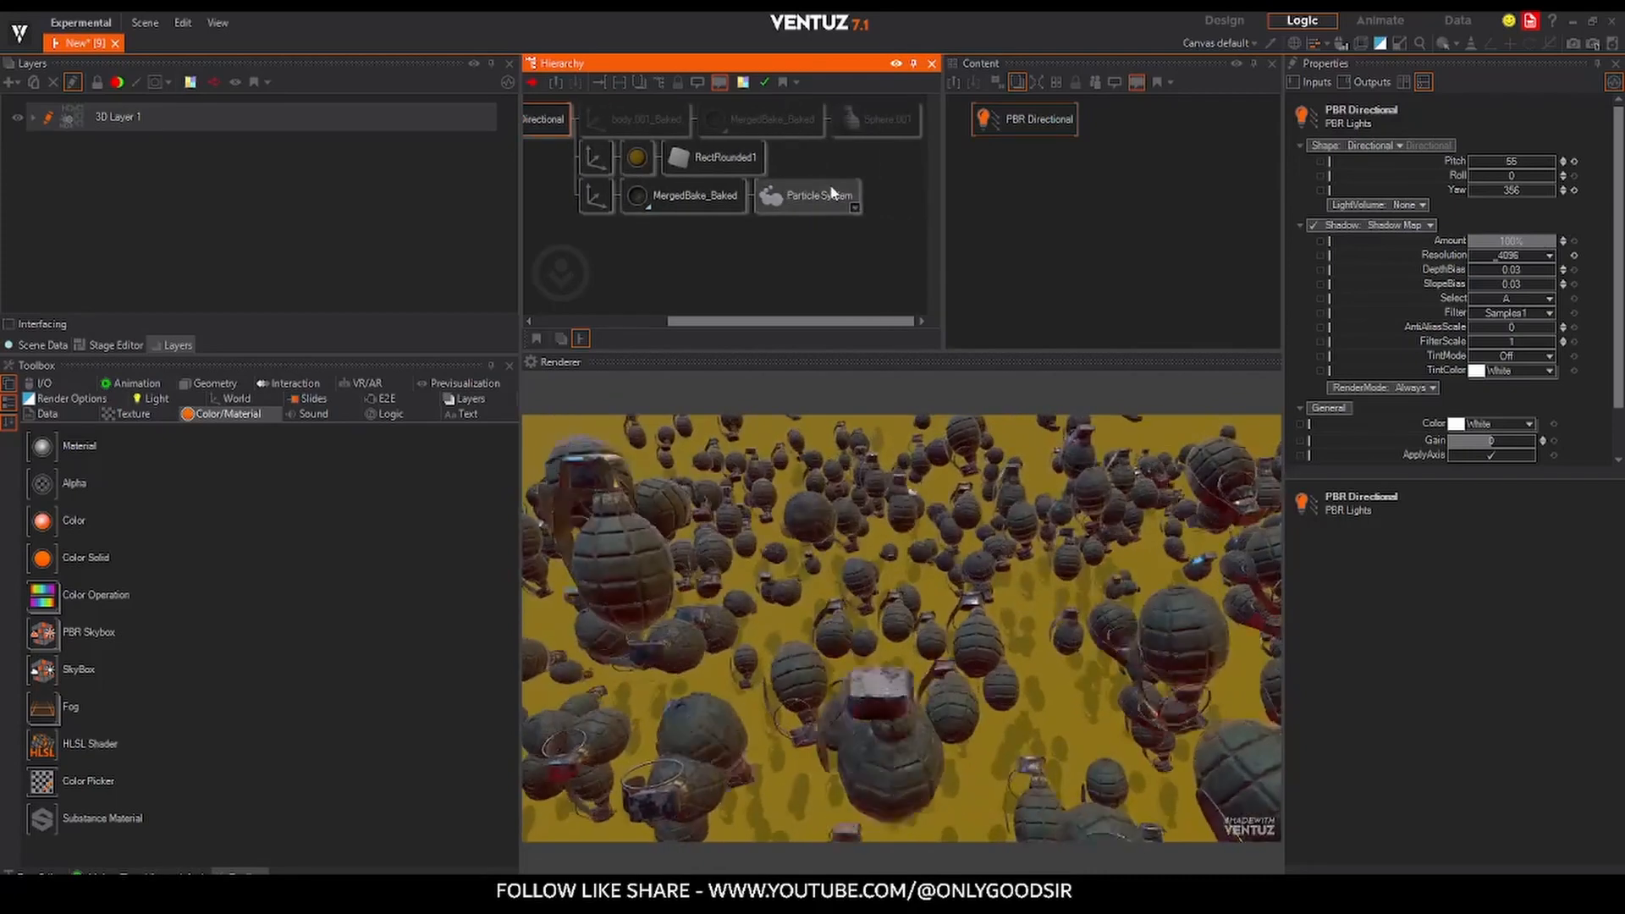
{"action": "left_click", "coordinate": [833, 193]}
{"action": "left_click", "coordinate": [635, 158]}
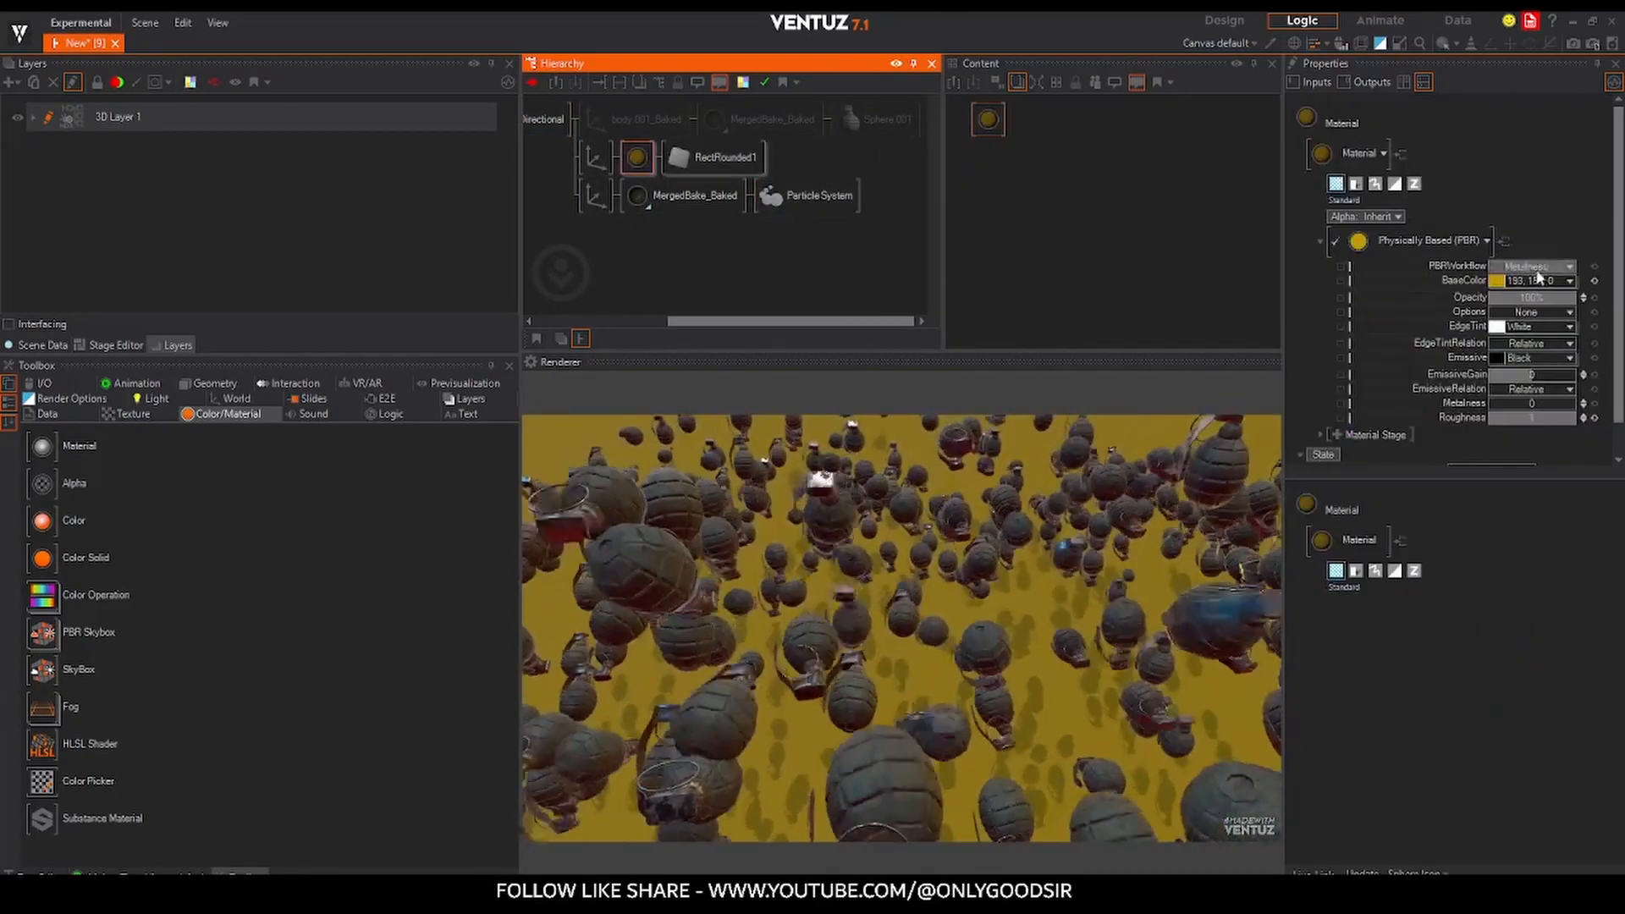
{"action": "left_click", "coordinate": [1571, 282]}
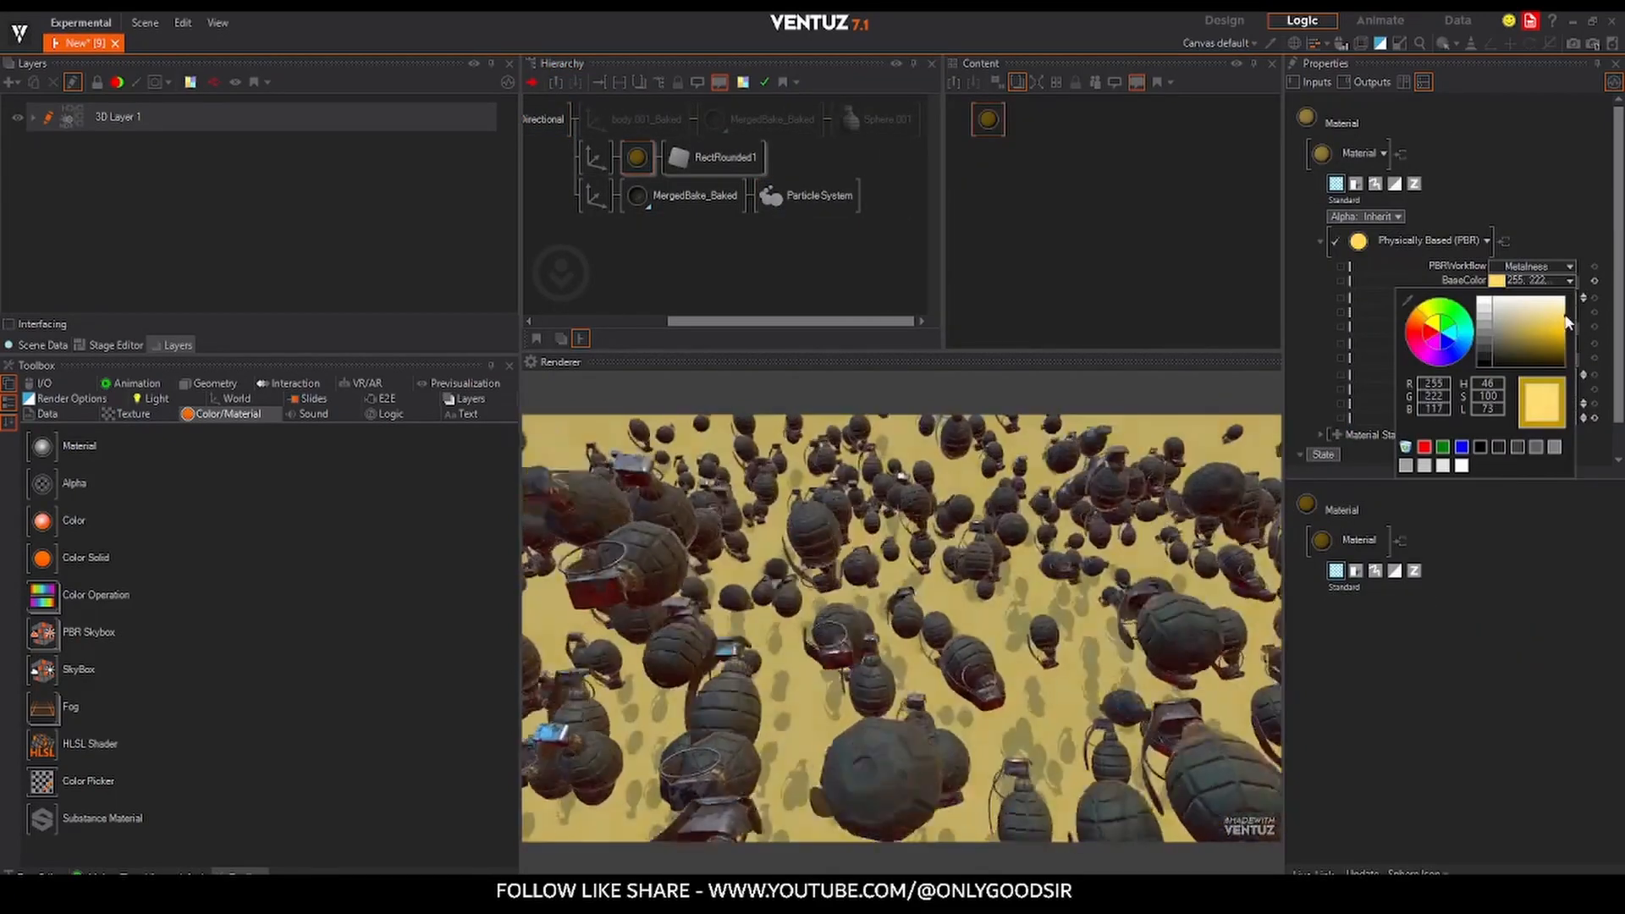
{"action": "left_click_drag", "start_coordinate": [1568, 322], "coordinate": [1589, 330]}
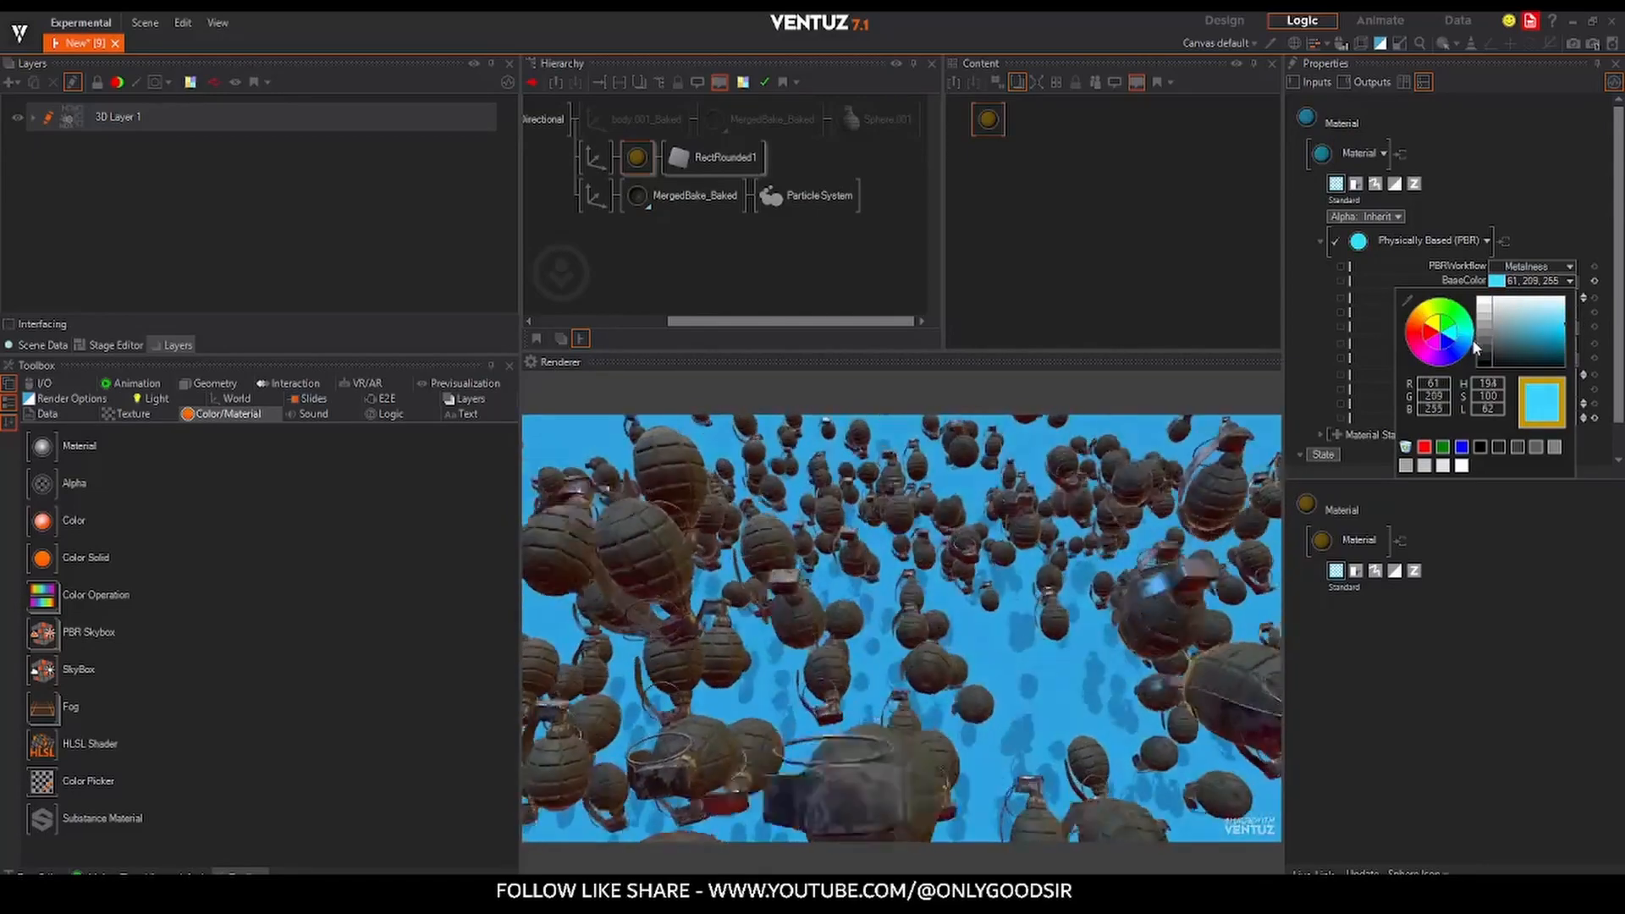
- Add a PBR Point light to the hierarchy directly after the PBR Directional light
{"action": "middle_click_drag", "start_coordinate": [688, 151], "coordinate": [868, 141]}
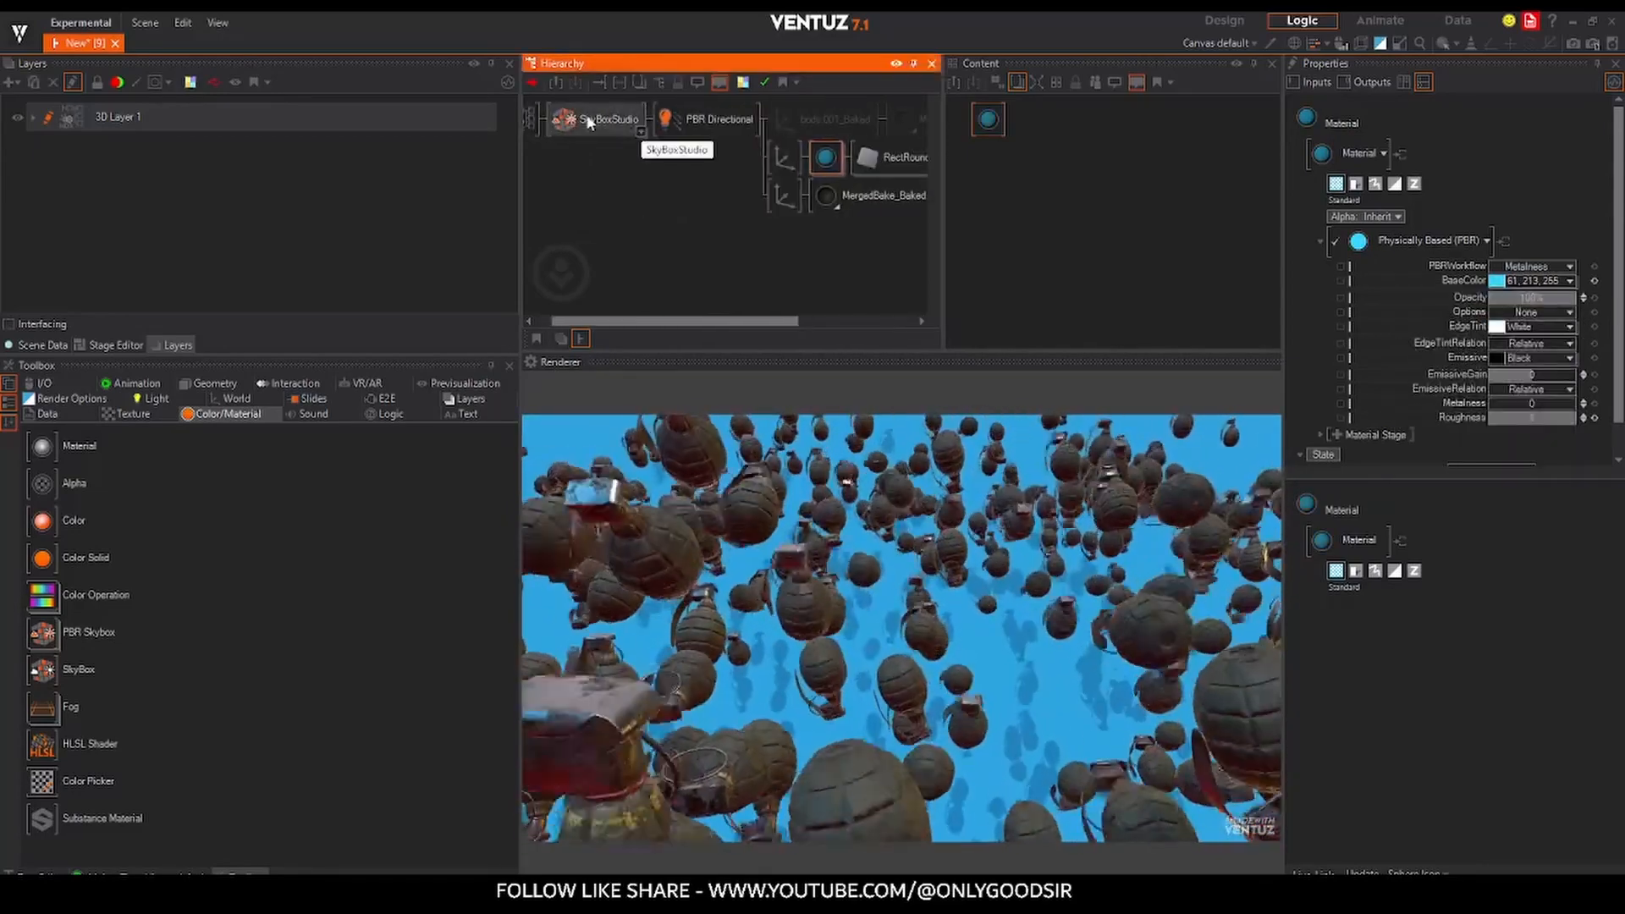
{"action": "left_click", "coordinate": [590, 123]}
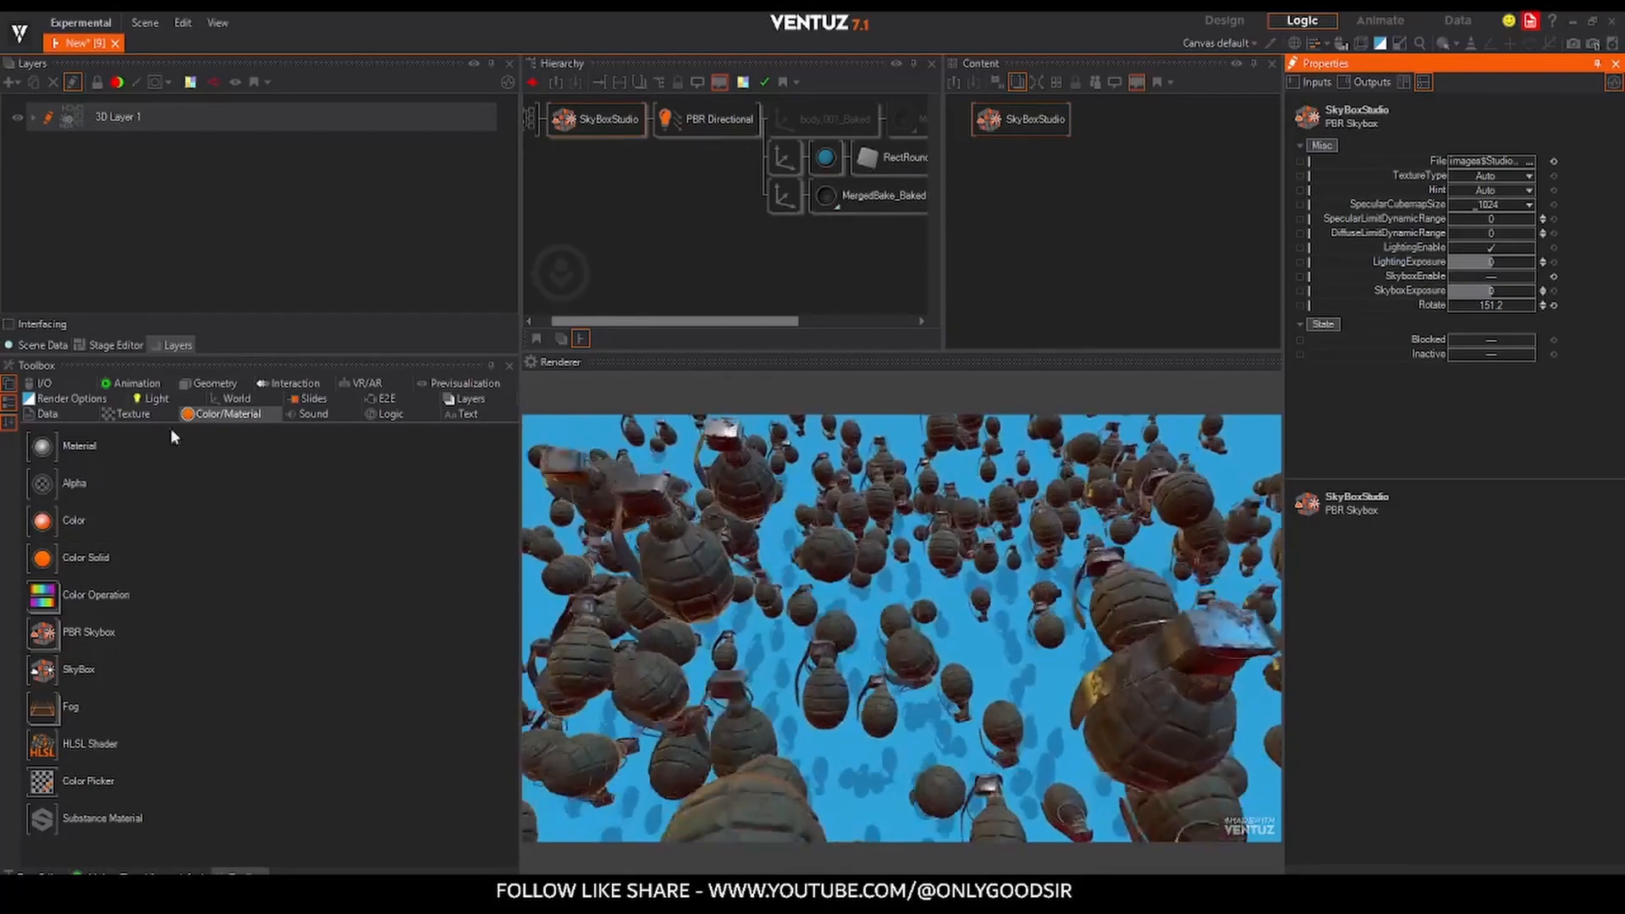
{"action": "left_click", "coordinate": [231, 399]}
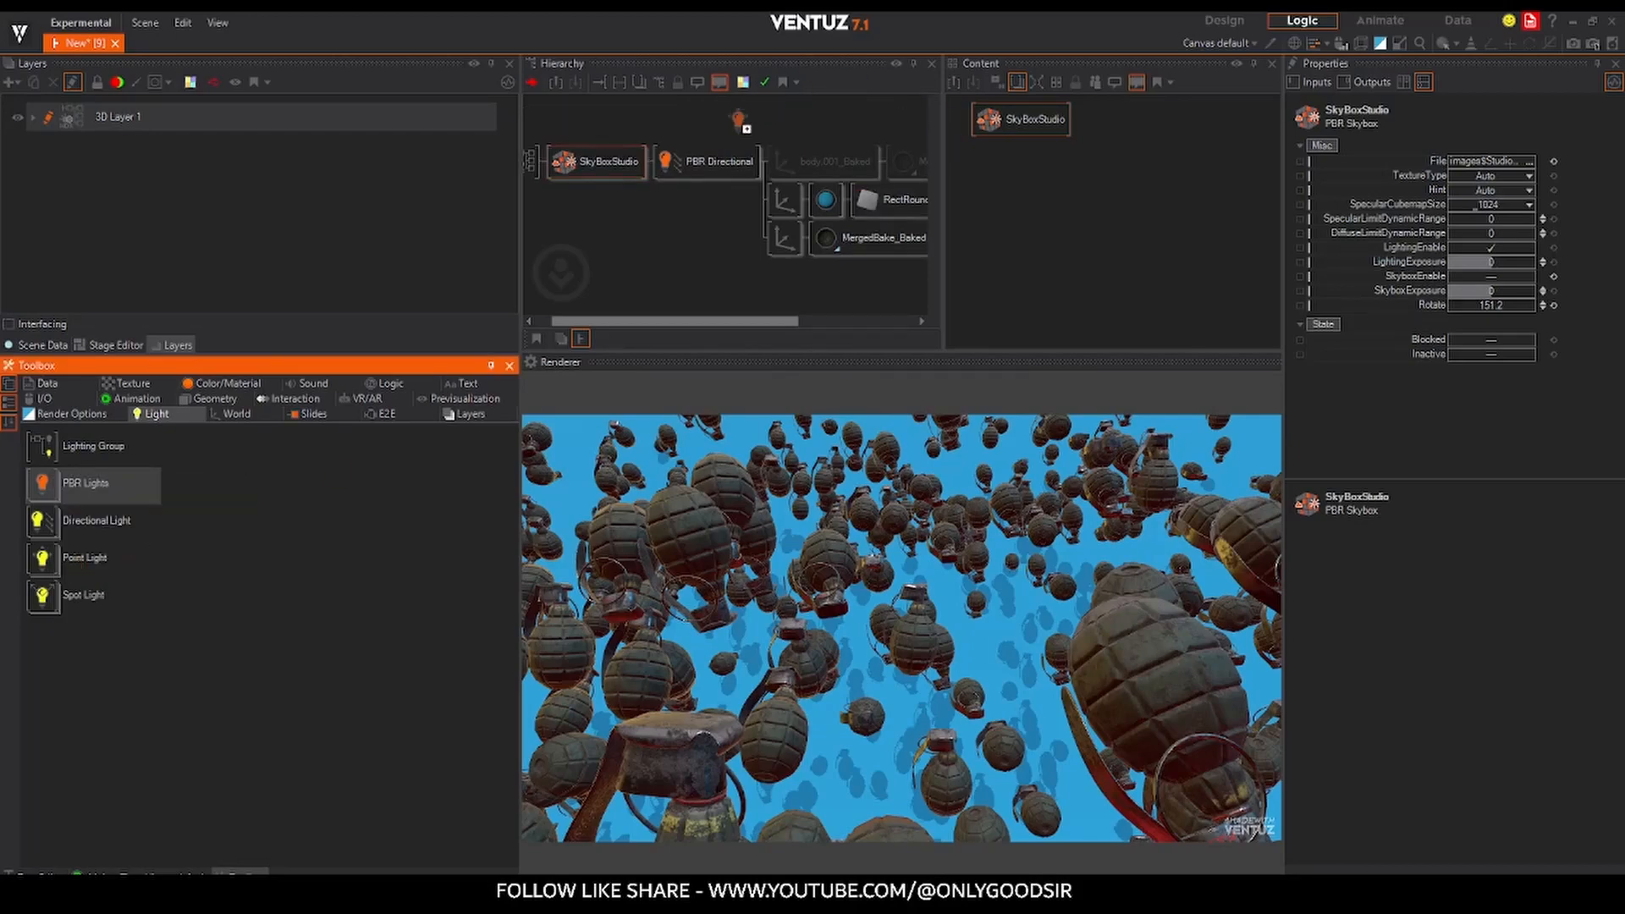
{"action": "left_click_drag", "start_coordinate": [772, 167], "coordinate": [767, 164]}
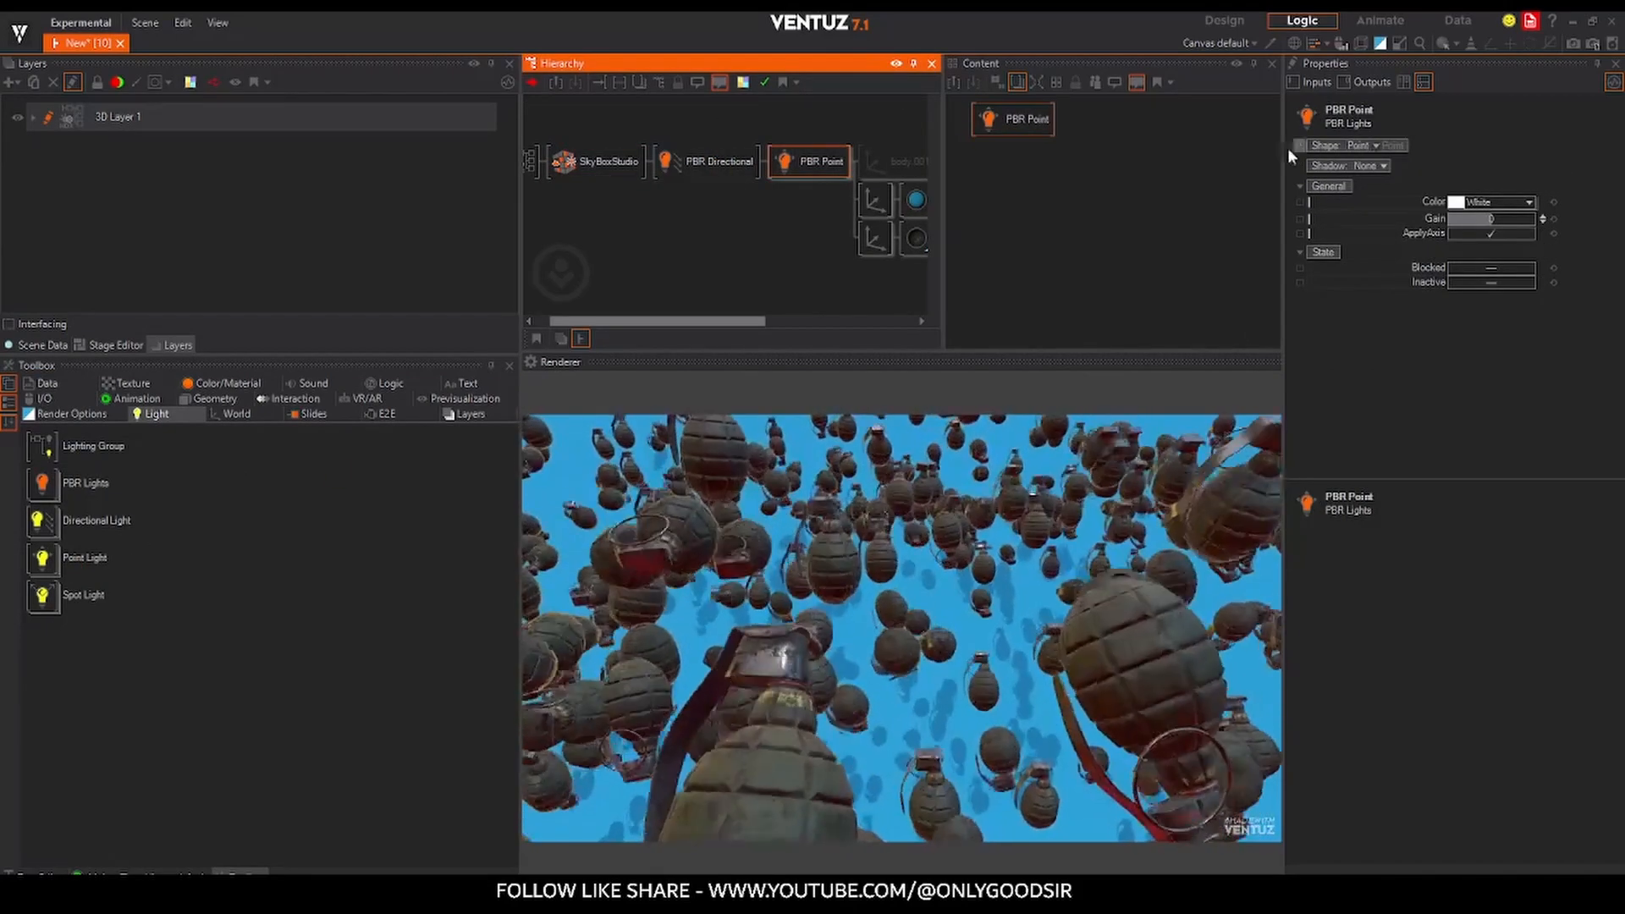
- Give the PBR Point light a range of 121.45, Position Y 4.05, orange color 255, 75, 15 and a gain of 12.55
{"action": "left_click", "coordinate": [1299, 146]}
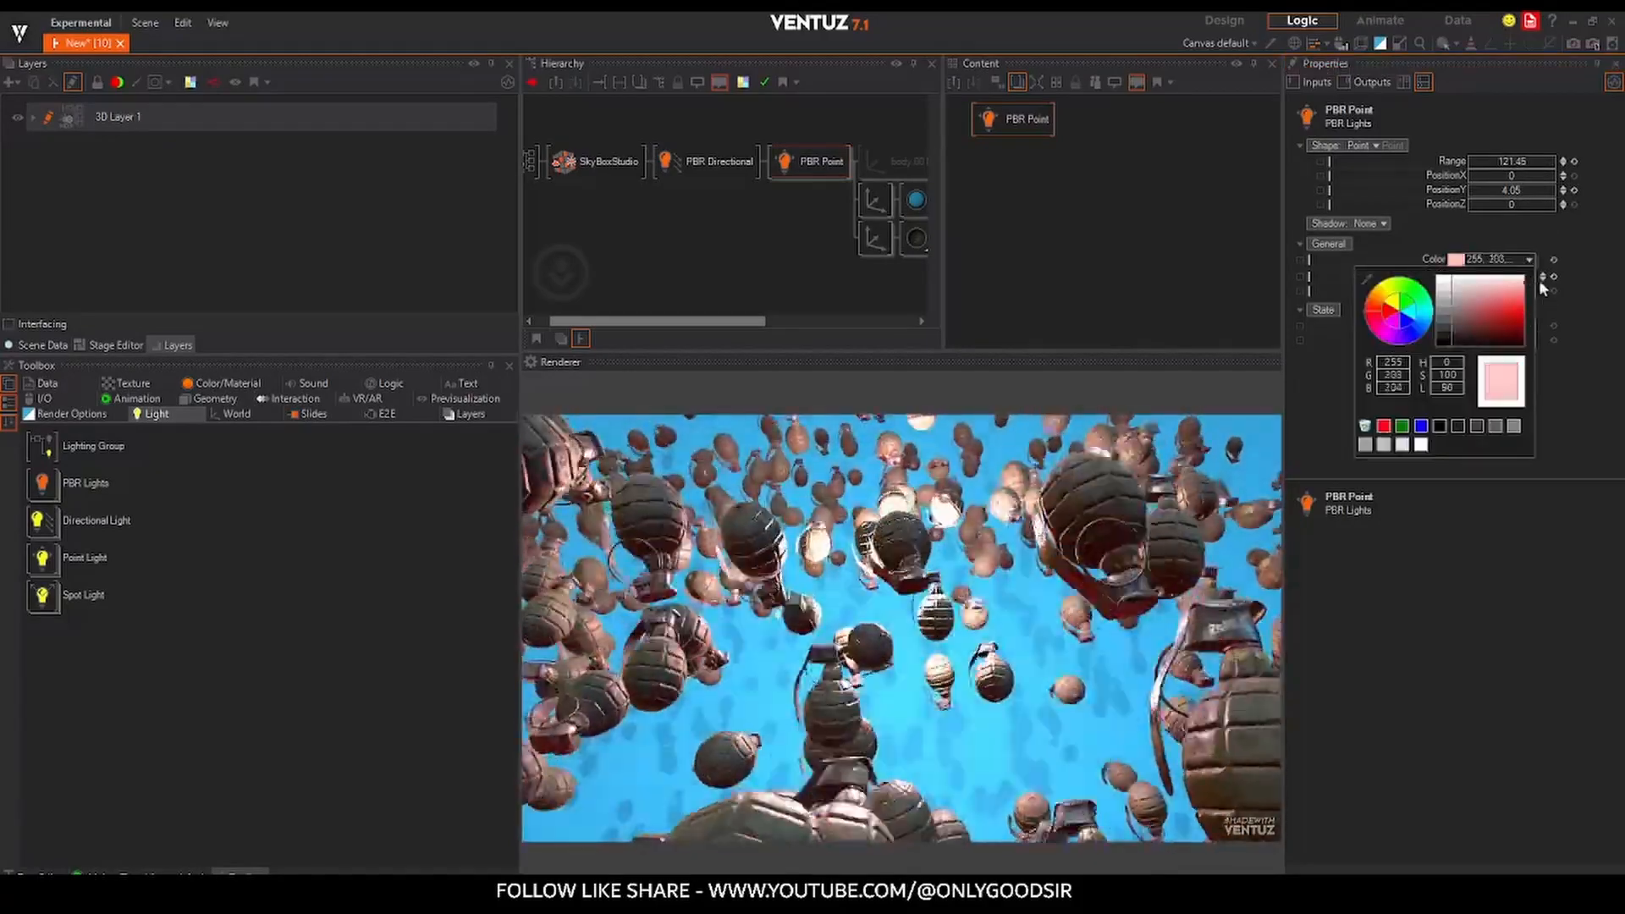
{"action": "left_click_drag", "start_coordinate": [1543, 289], "coordinate": [1548, 302]}
{"action": "left_click", "coordinate": [1431, 337]}
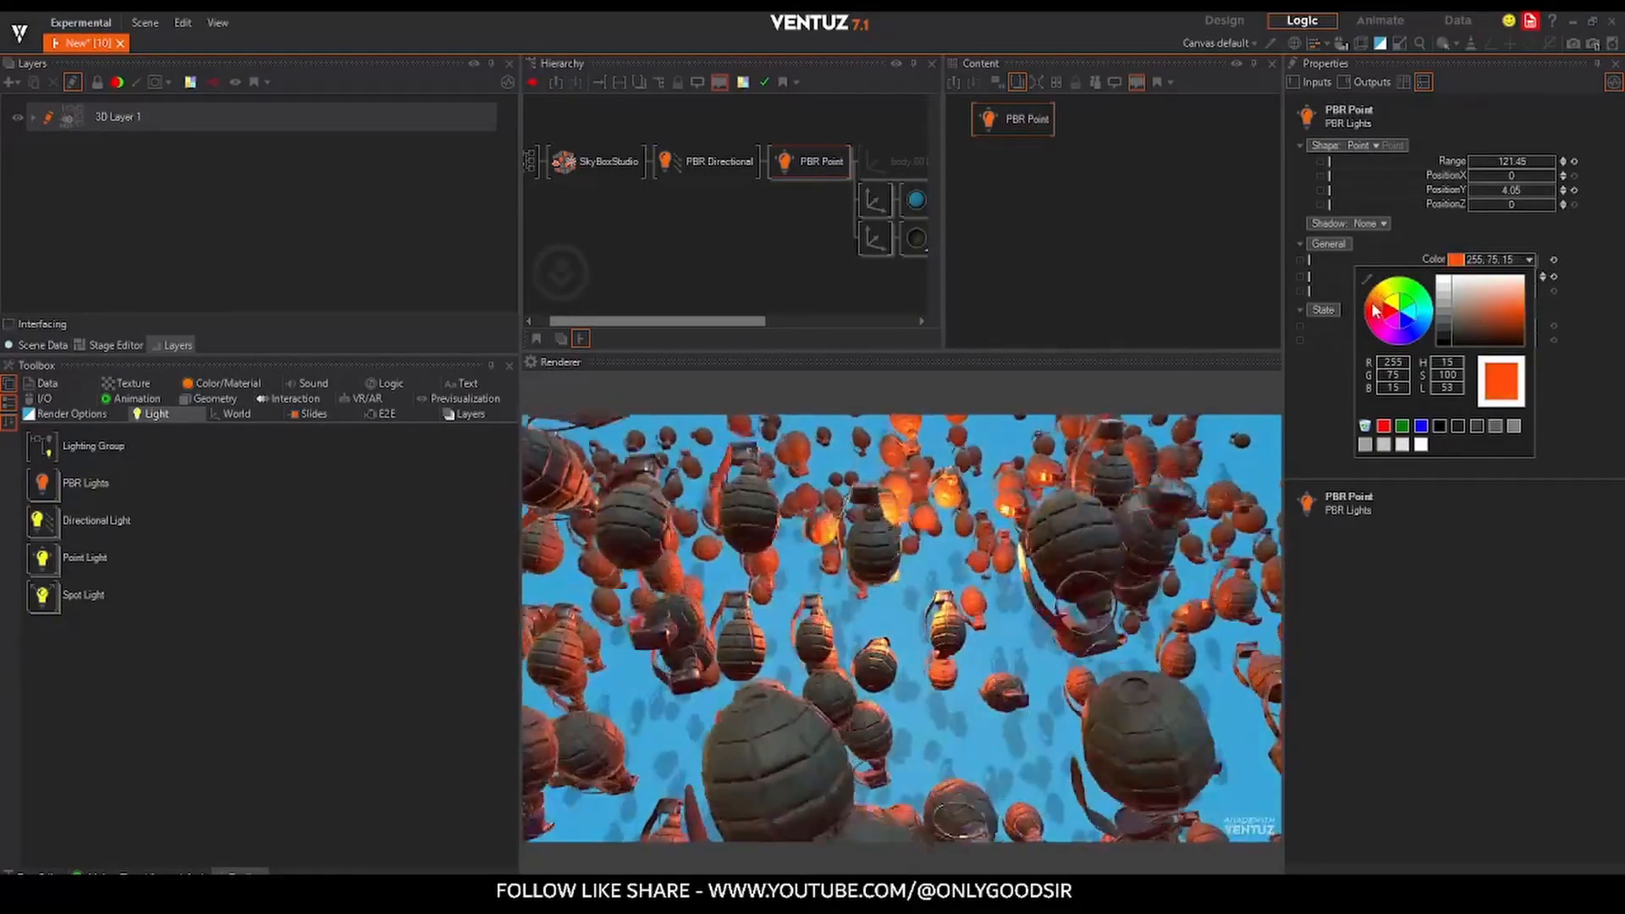
{"action": "left_click", "coordinate": [1621, 224]}
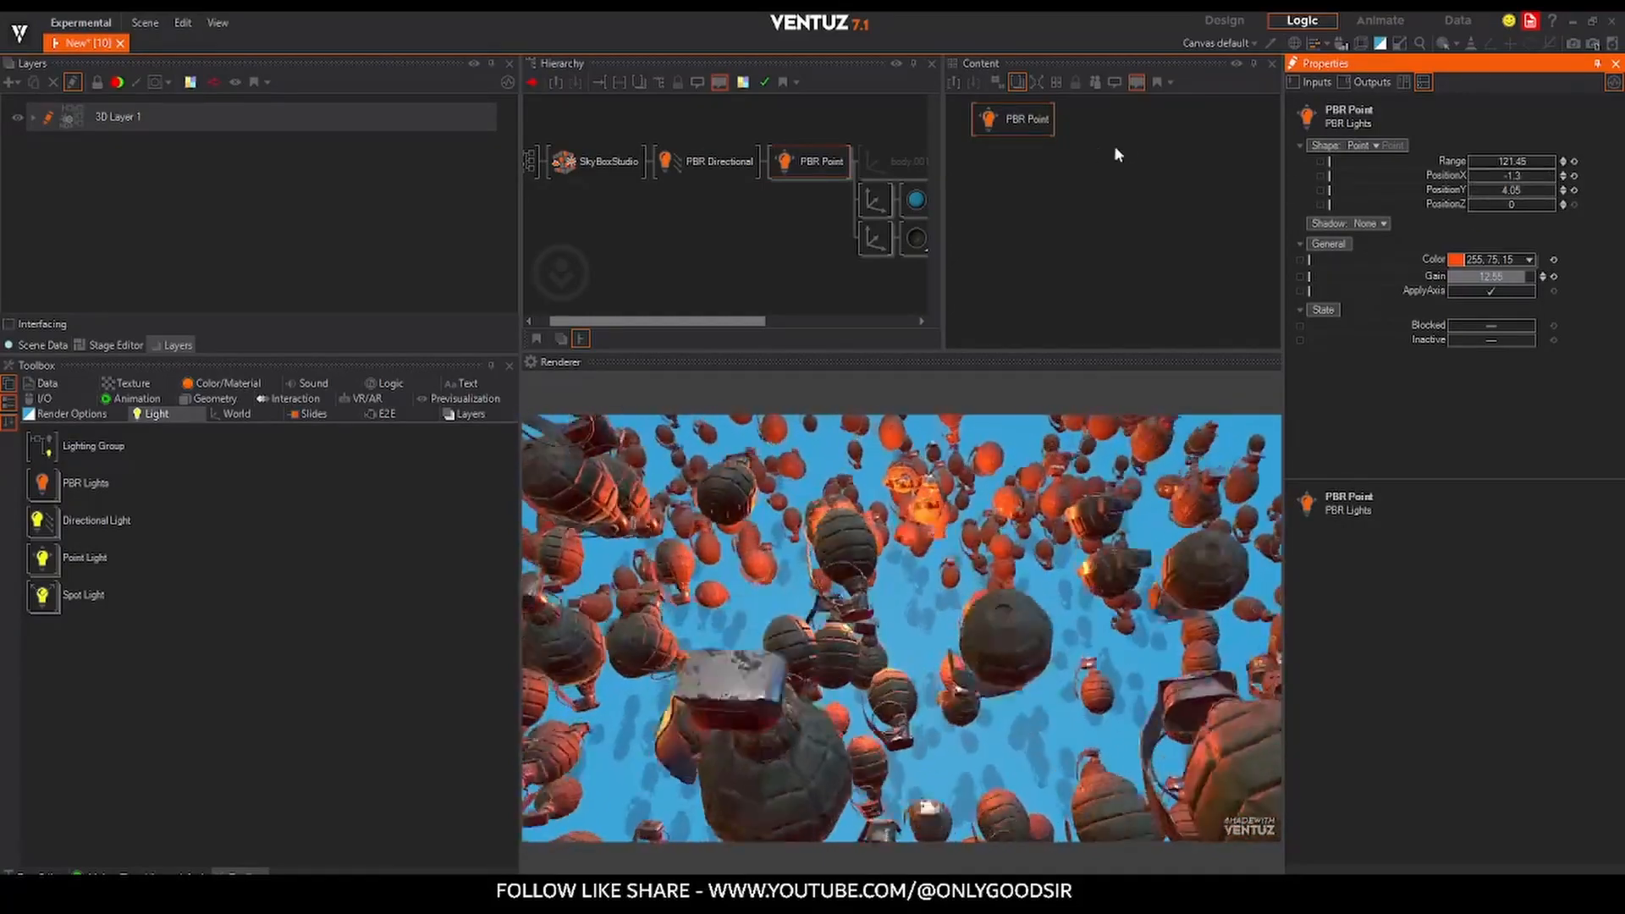
- Attach a linear mover to the PBR Point light's Position X and place it below the light node
{"action": "left_click", "coordinate": [1549, 176]}
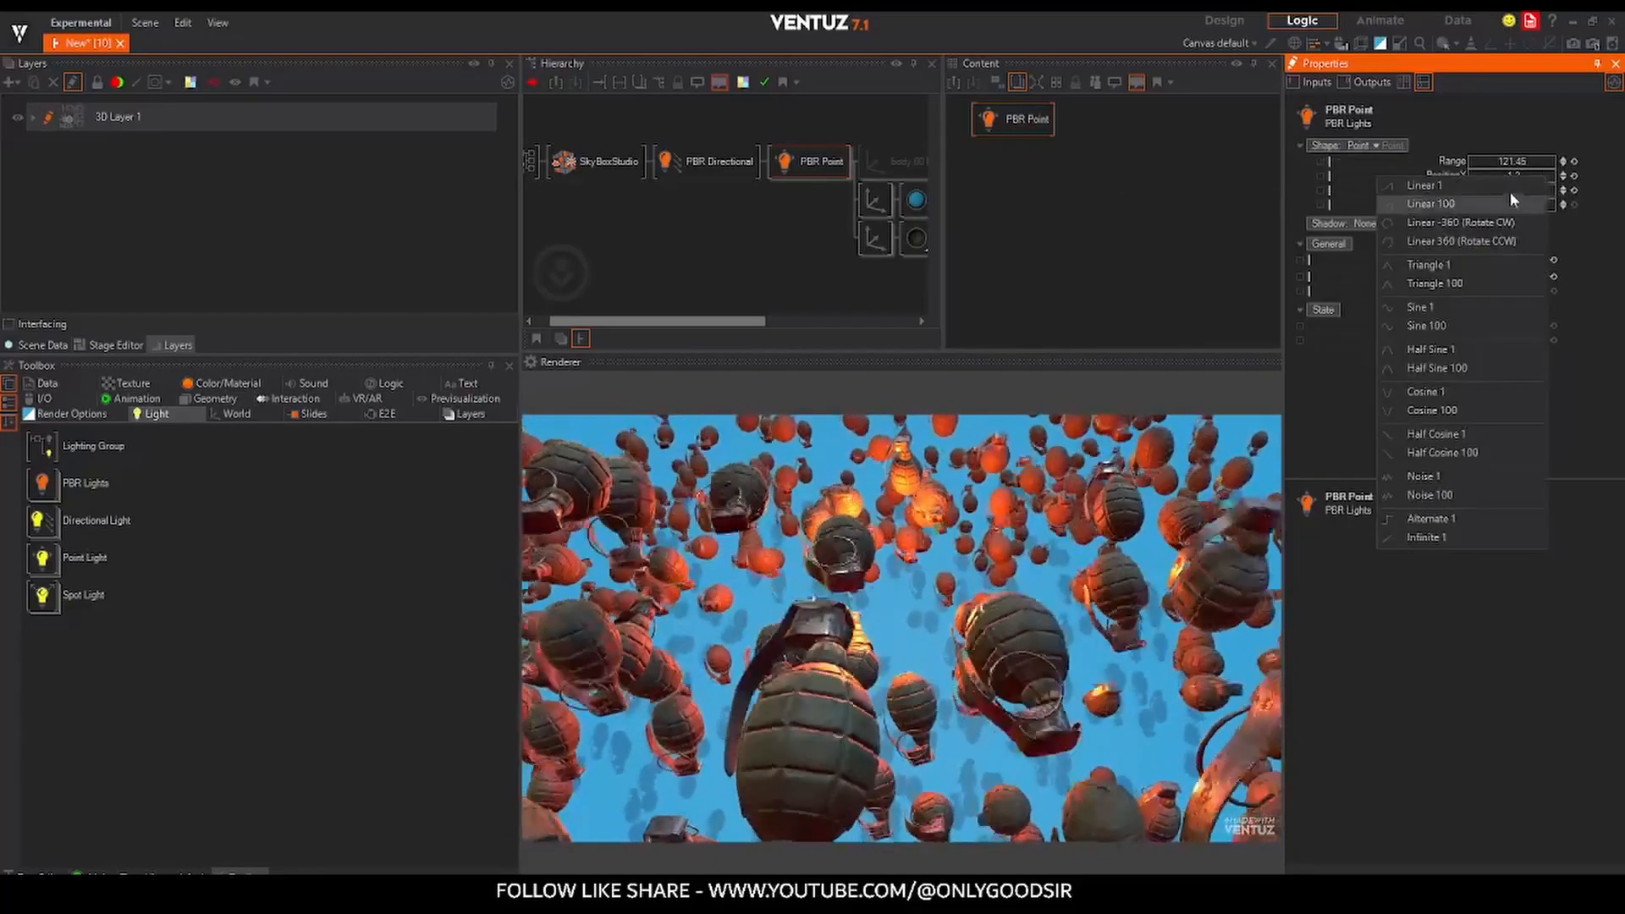
{"action": "left_click", "coordinate": [1532, 187]}
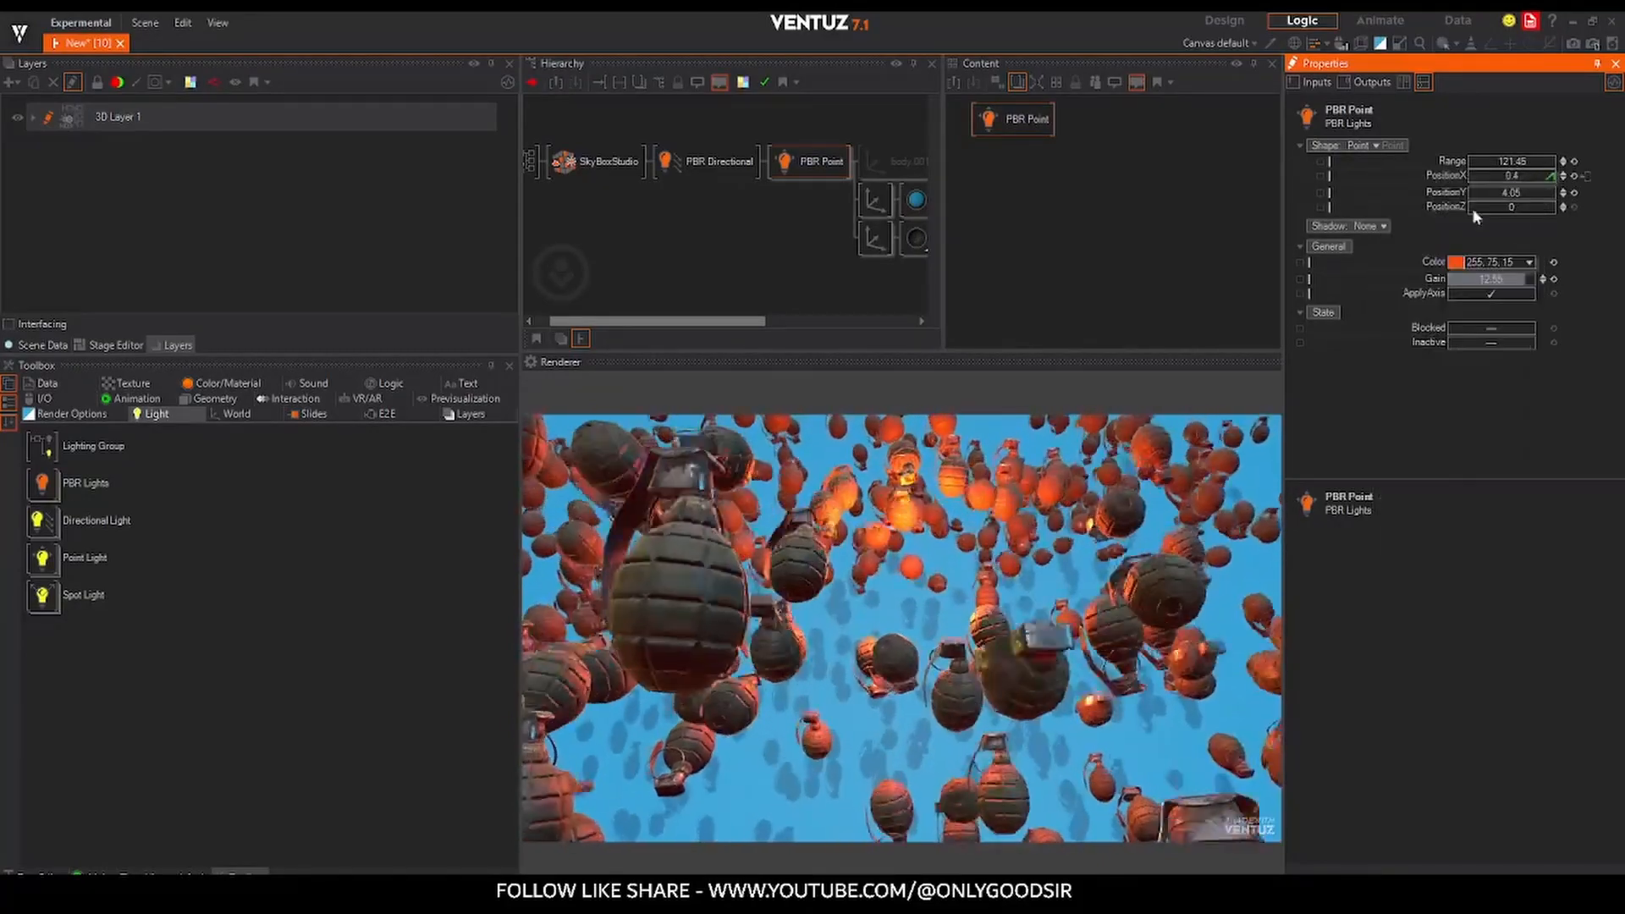
{"action": "left_click_drag", "start_coordinate": [1010, 187], "coordinate": [1034, 206]}
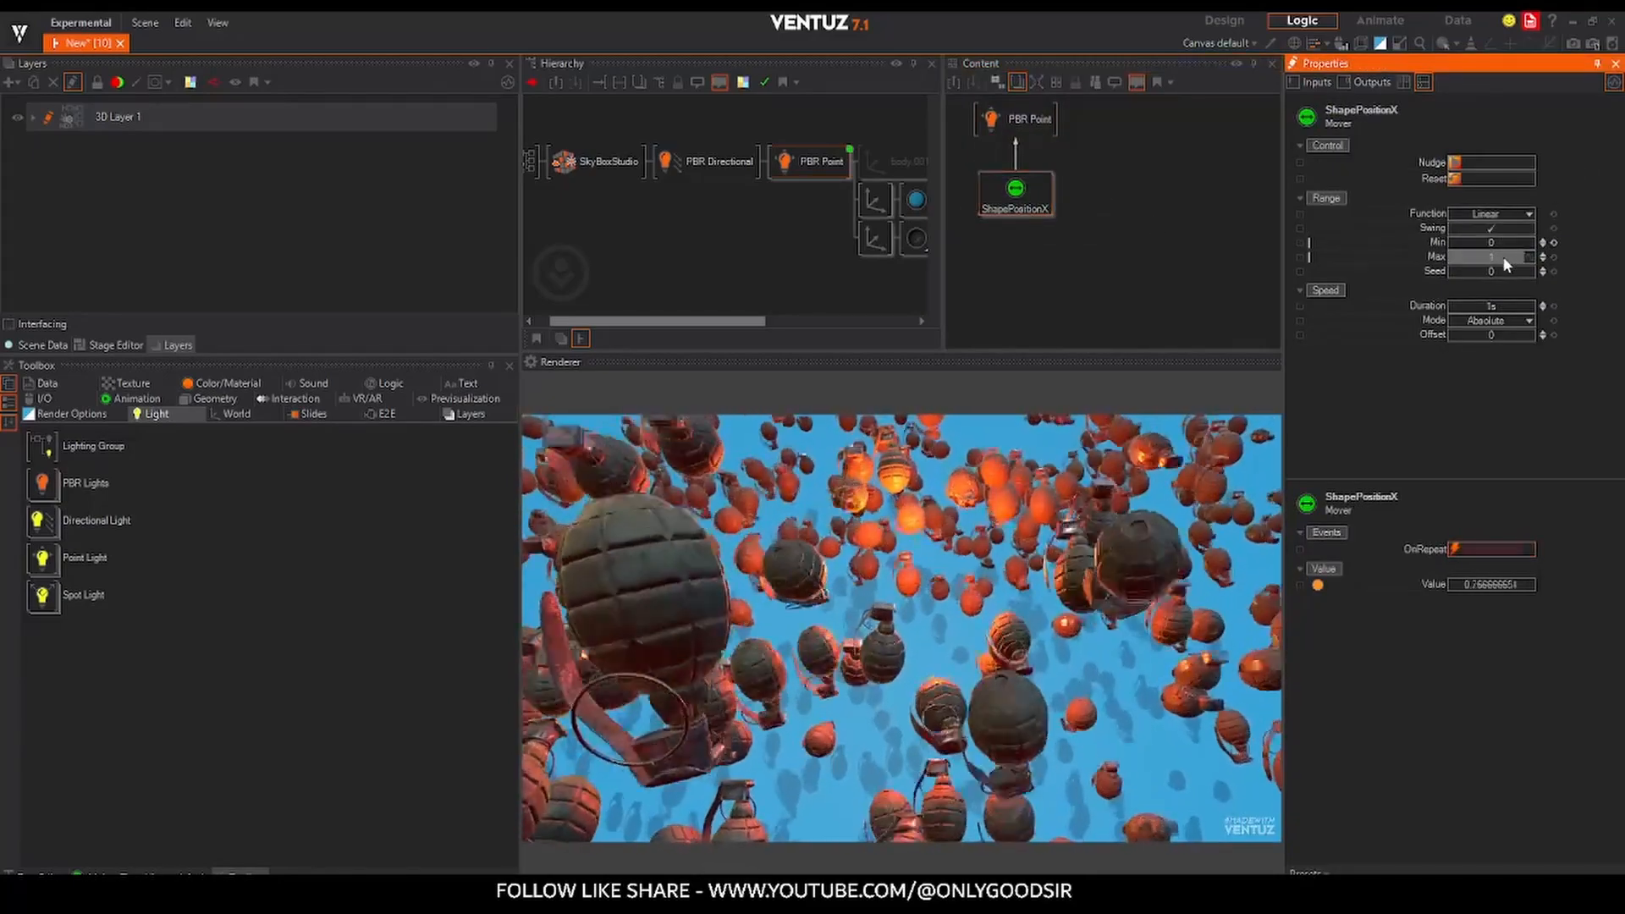
- Set the Position X mover to a minimum of -39.3, a maximum of 72.7 and a duration of 16.5 s
{"action": "left_click", "coordinate": [1507, 243]}
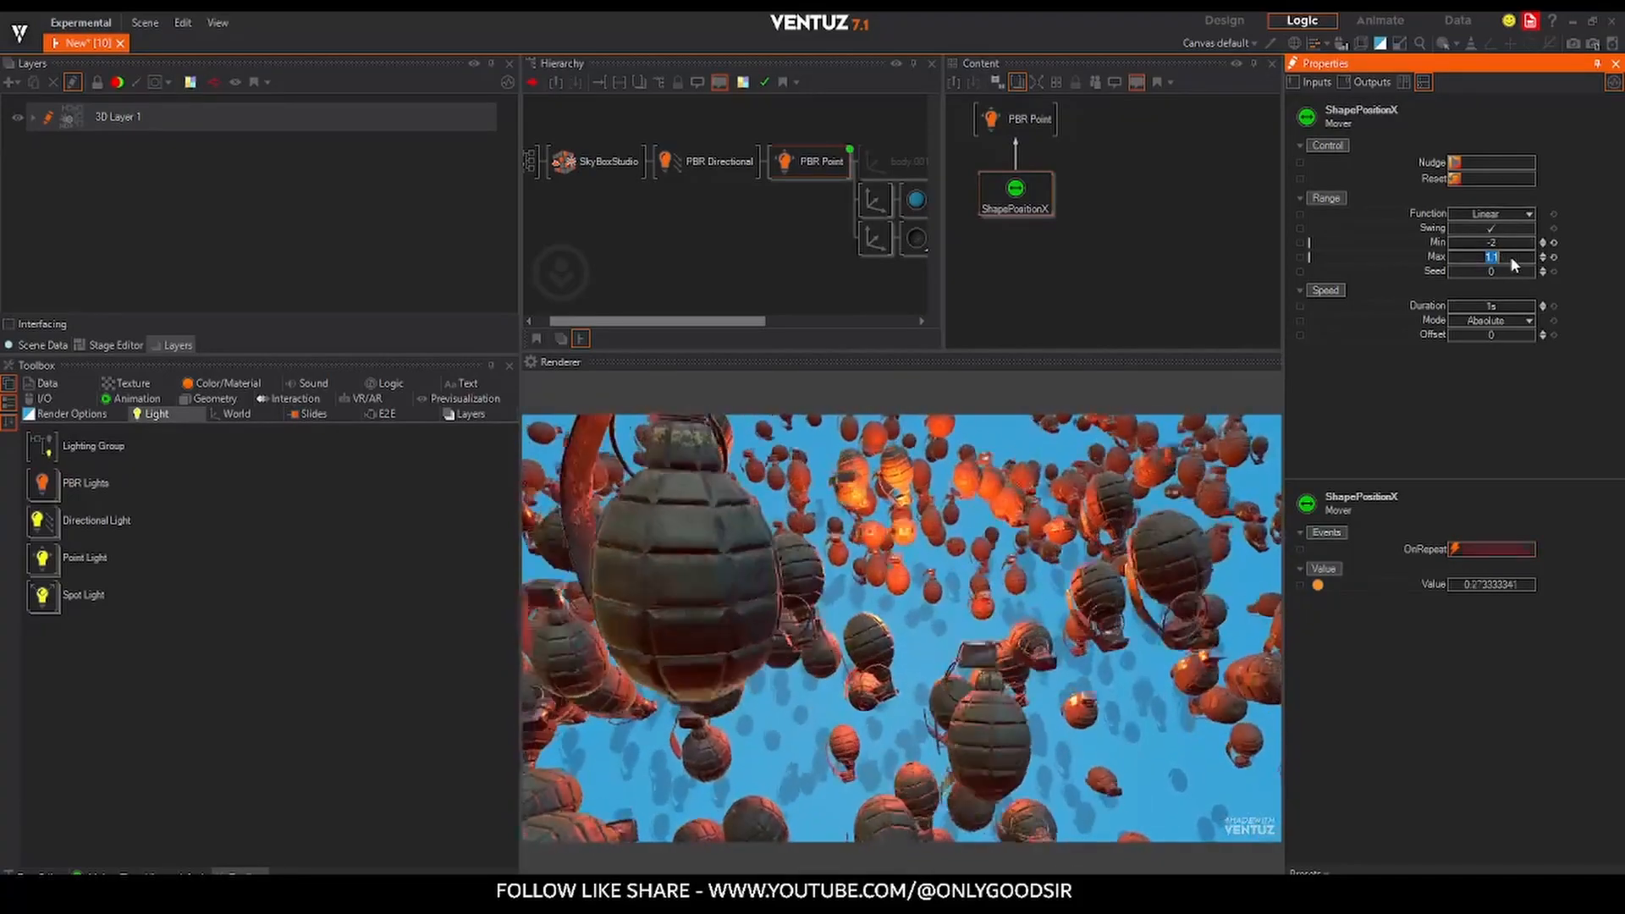
{"action": "type", "text": "2"}
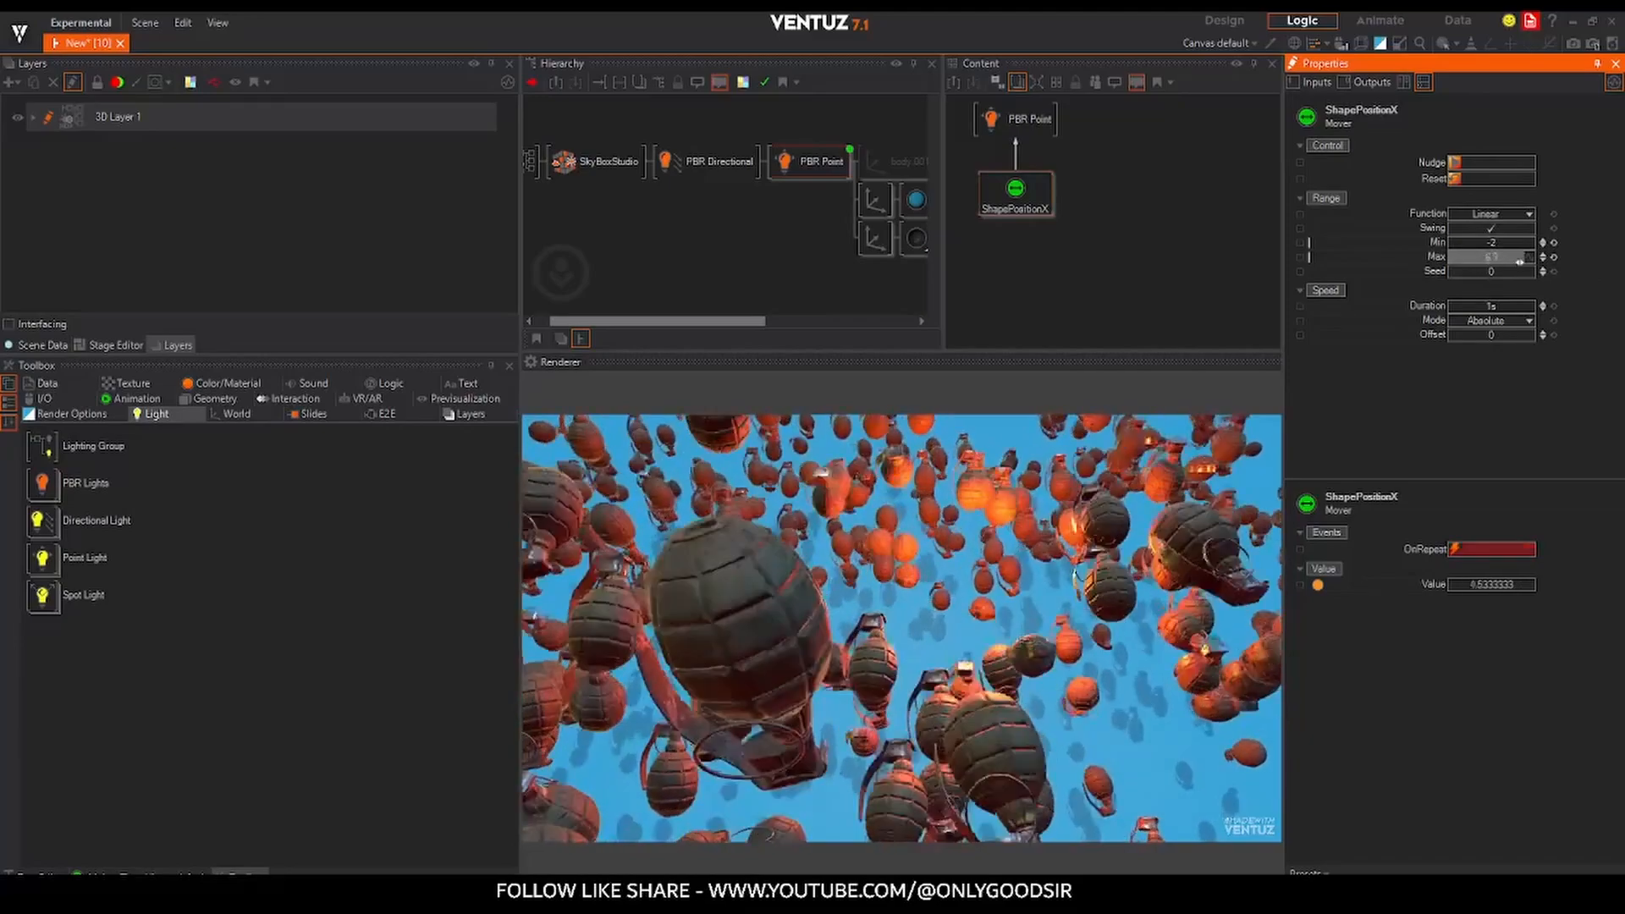
{"action": "mouse_move", "coordinate": [1506, 258]}
{"action": "left_mouse_down"}
{"action": "mouse_move", "coordinate": [1509, 242]}
{"action": "mouse_move", "coordinate": [1407, 247]}
{"action": "mouse_move", "coordinate": [1545, 251]}
{"action": "mouse_move", "coordinate": [1481, 244]}
{"action": "left_mouse_up"}
{"action": "left_click_drag", "start_coordinate": [1495, 308], "coordinate": [1531, 306]}
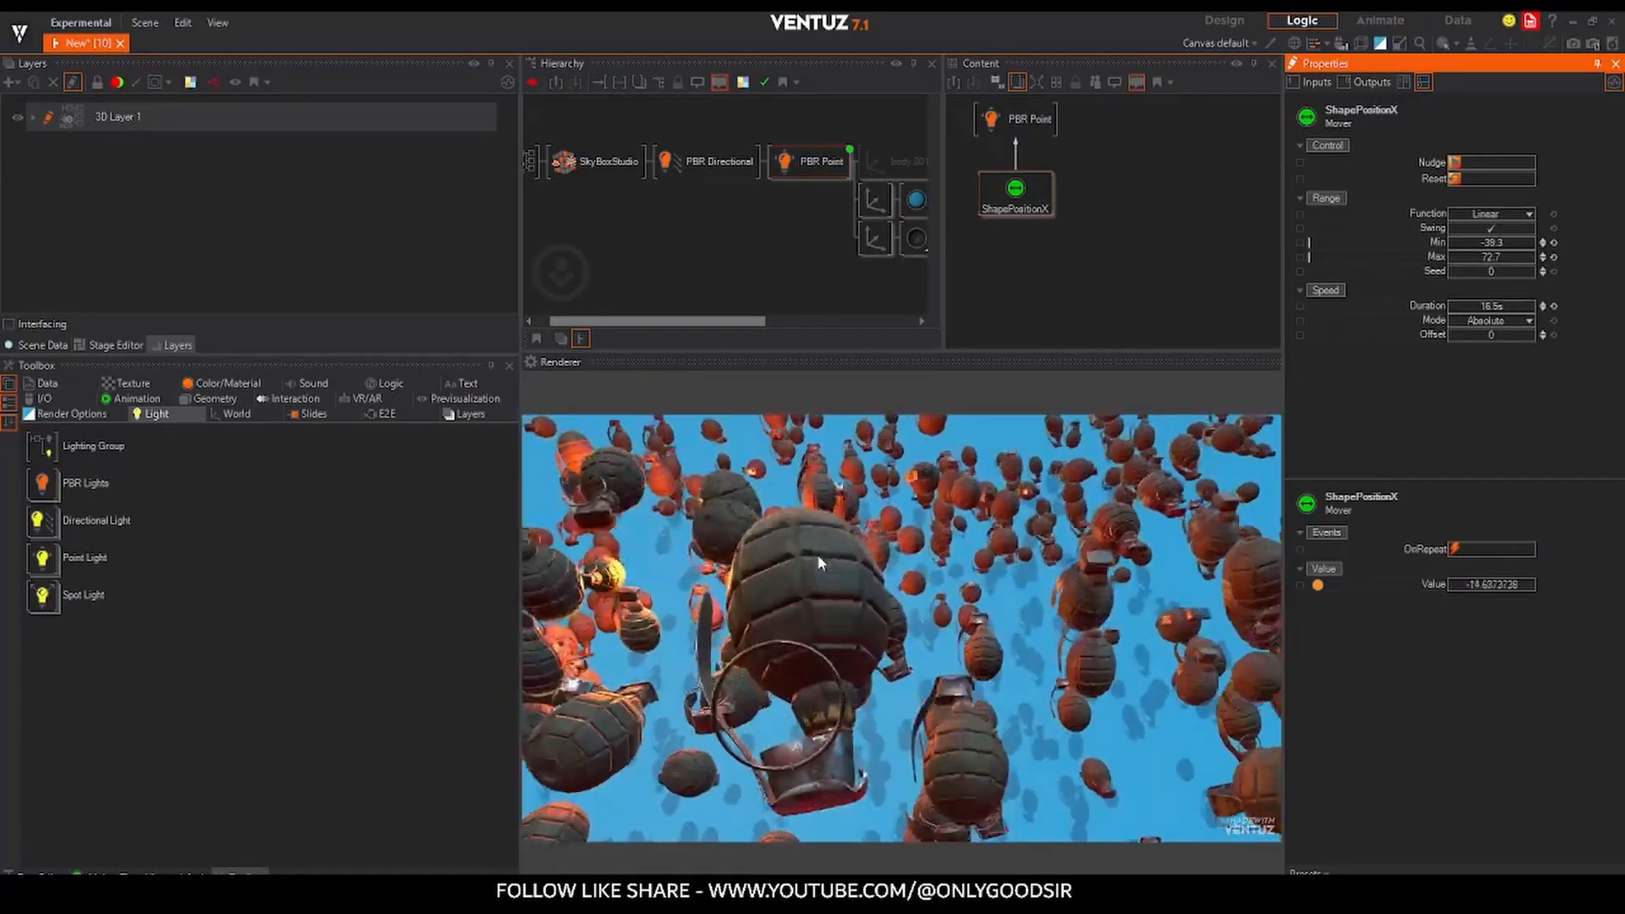
- Shift the PBR Point node slightly aside and add a second Mover node beside the Position X mover
{"action": "left_click", "coordinate": [1039, 120]}
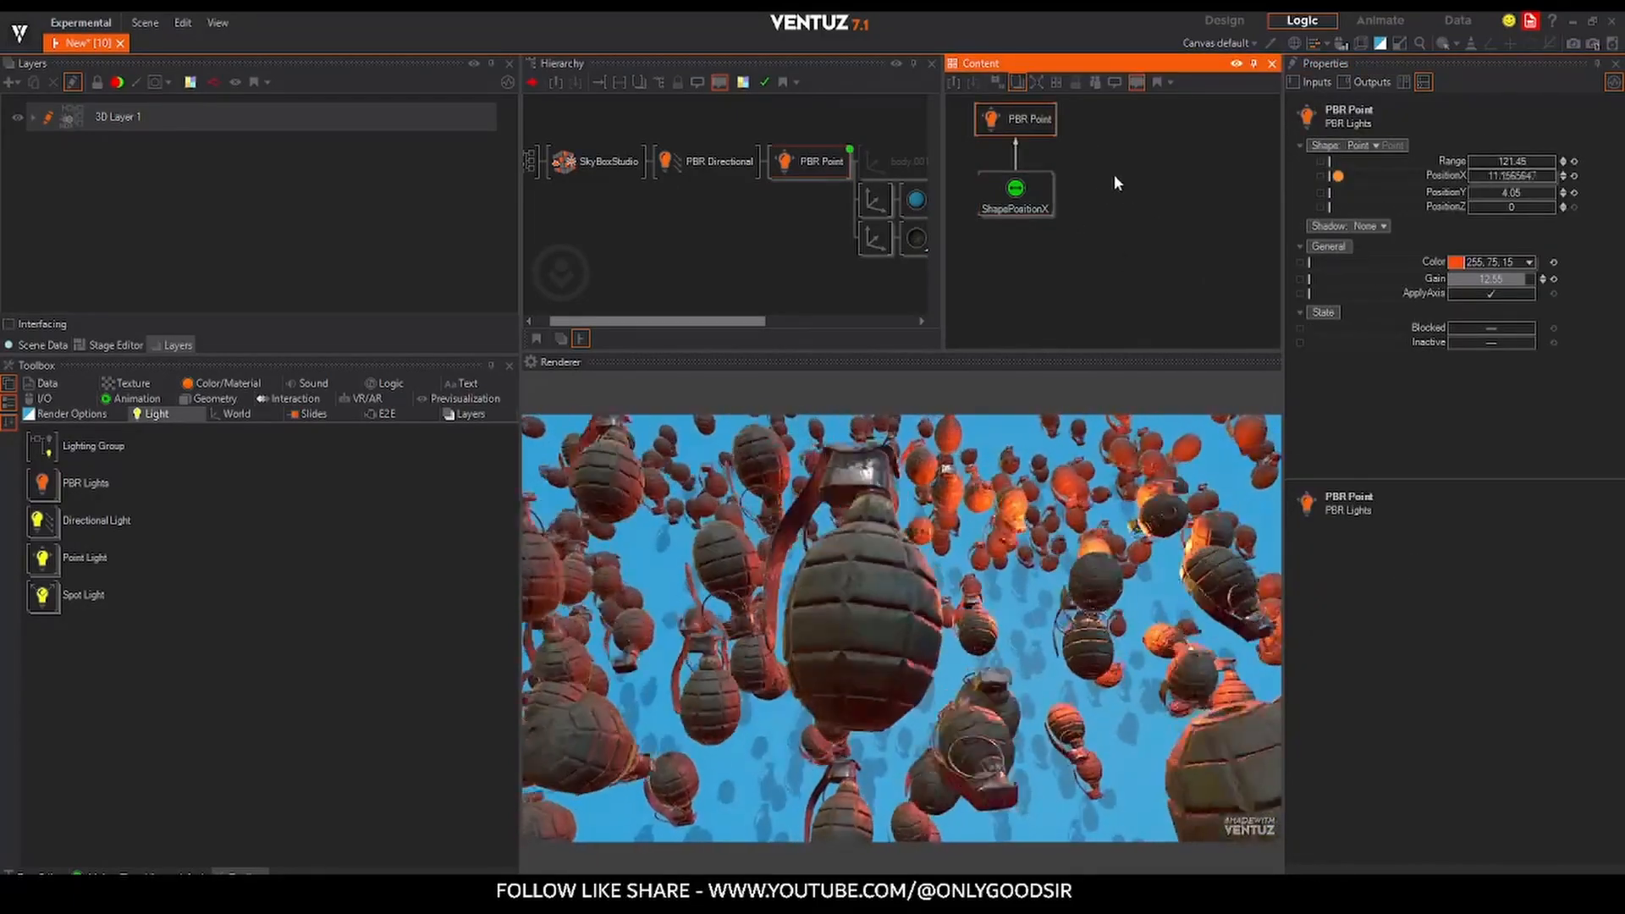
{"action": "left_click", "coordinate": [1079, 140]}
{"action": "left_click_drag", "start_coordinate": [1023, 120], "coordinate": [1045, 121]}
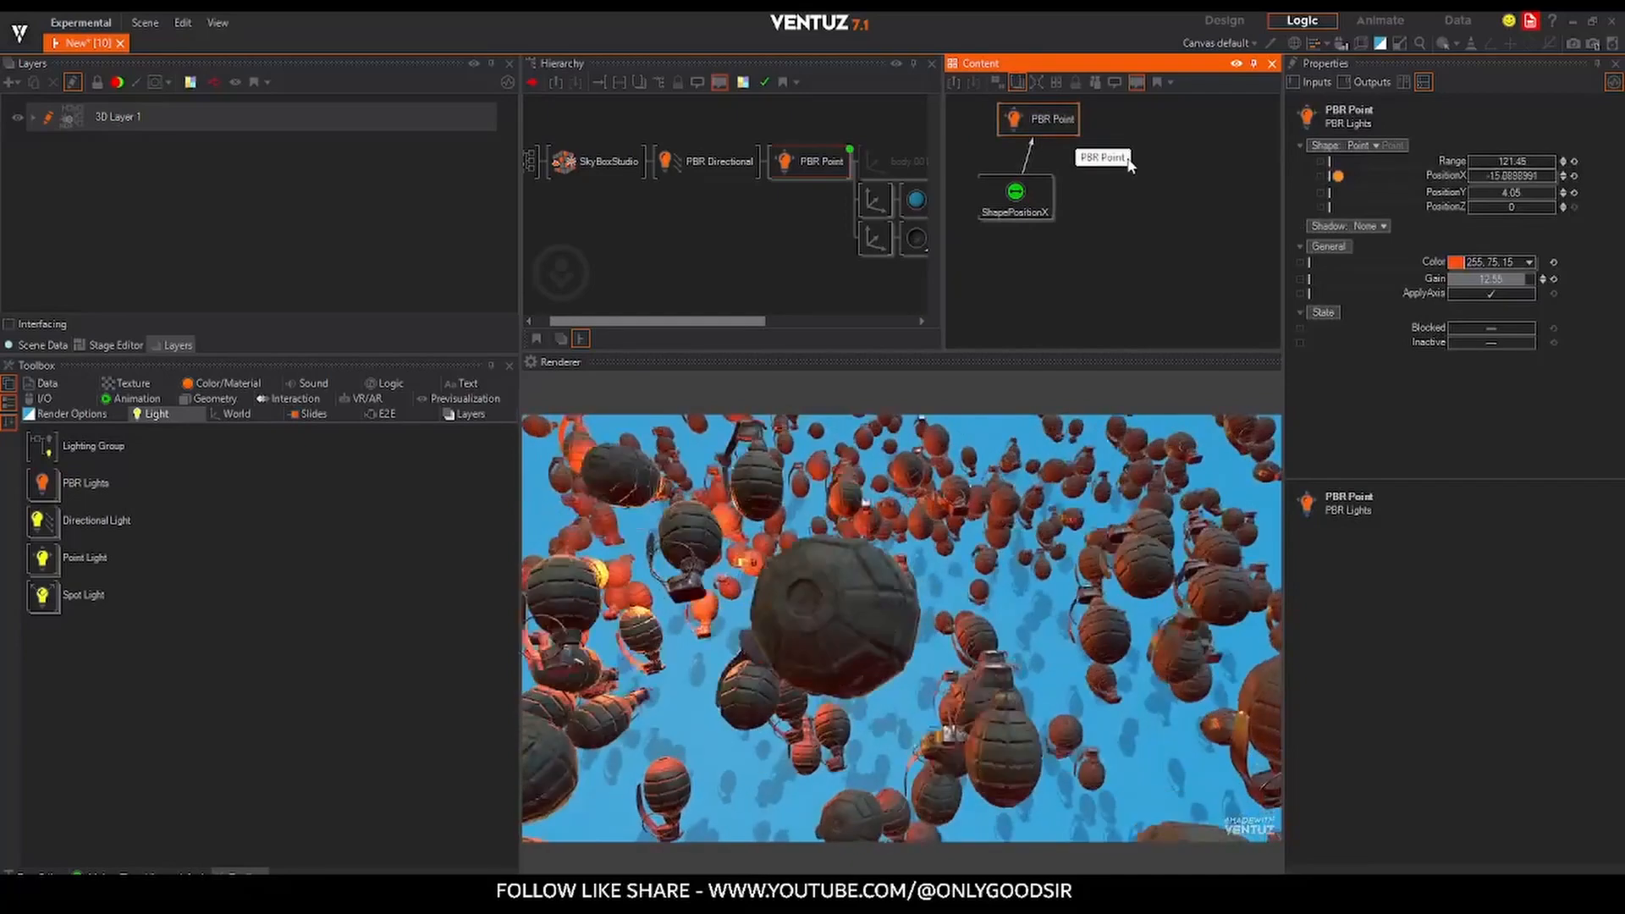
{"action": "left_click", "coordinate": [1135, 158]}
{"action": "key", "text": "Tab"}
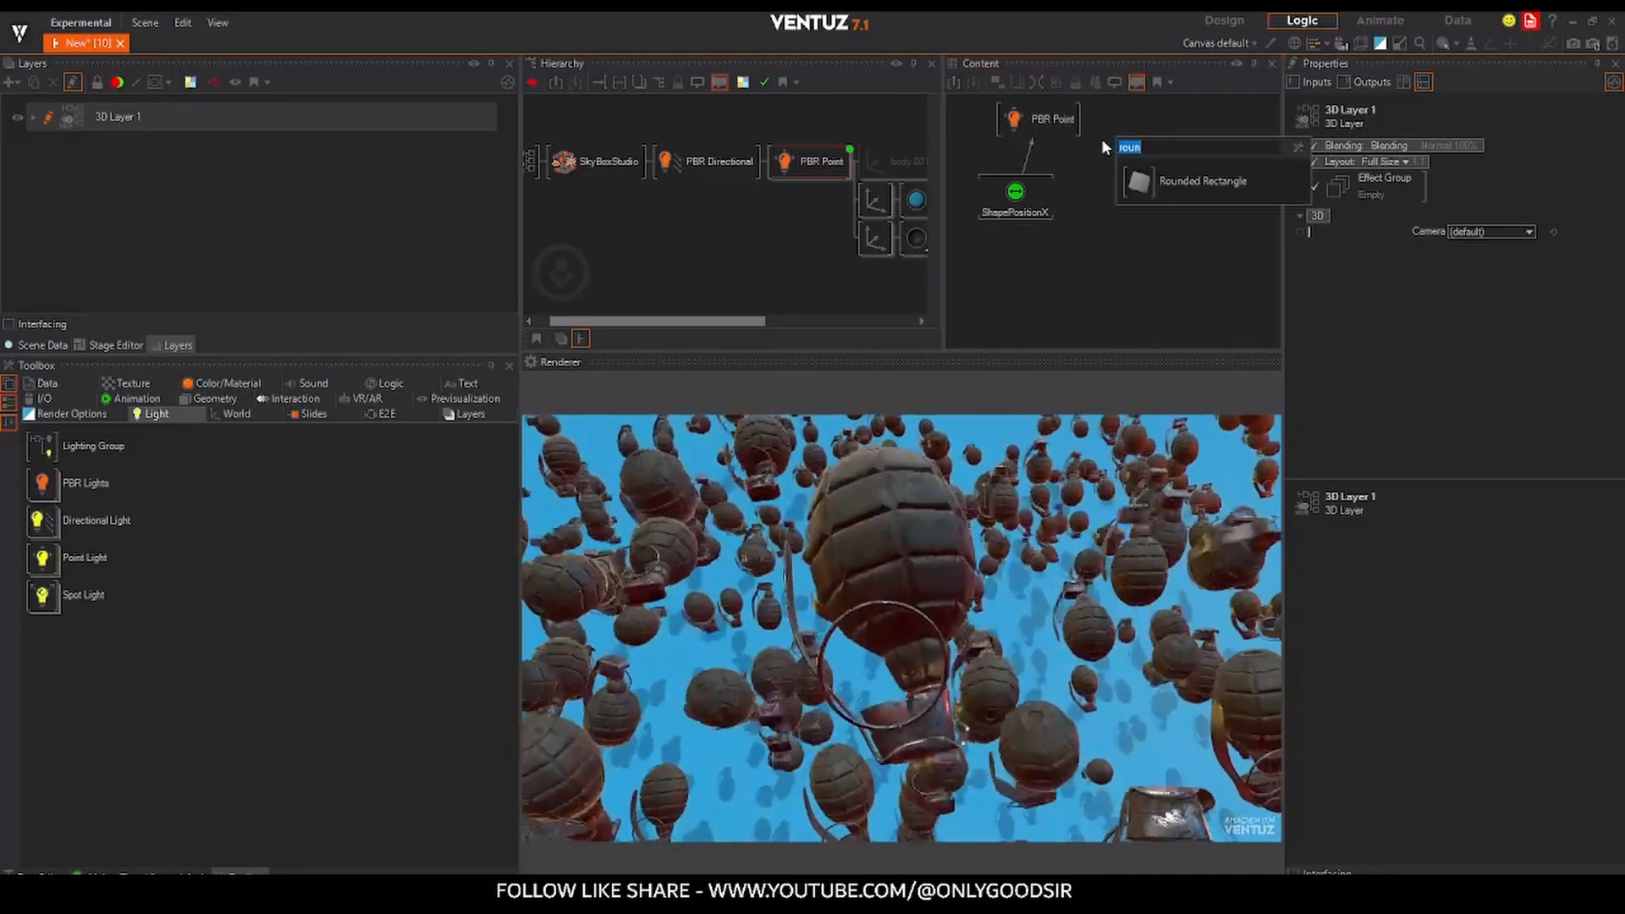
{"action": "type", "text": "mover"}
{"action": "left_click", "coordinate": [1136, 169]}
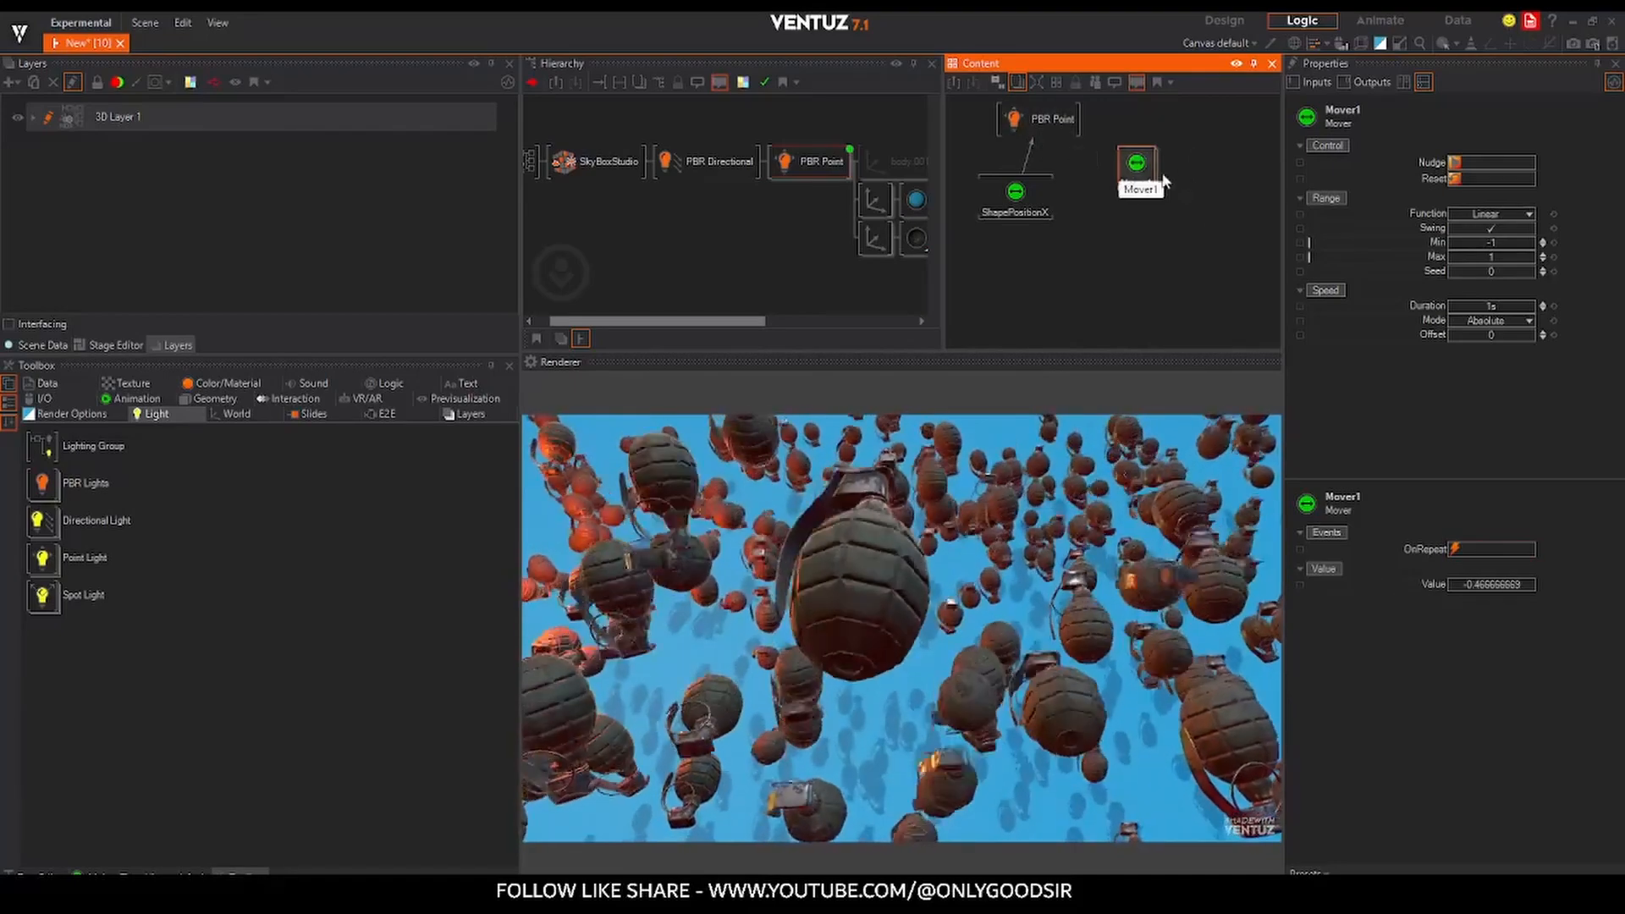
{"action": "left_click_drag", "start_coordinate": [1137, 165], "coordinate": [1153, 205]}
- Add an HSLA to Color node above the new Mover
{"action": "left_click", "coordinate": [1149, 141]}
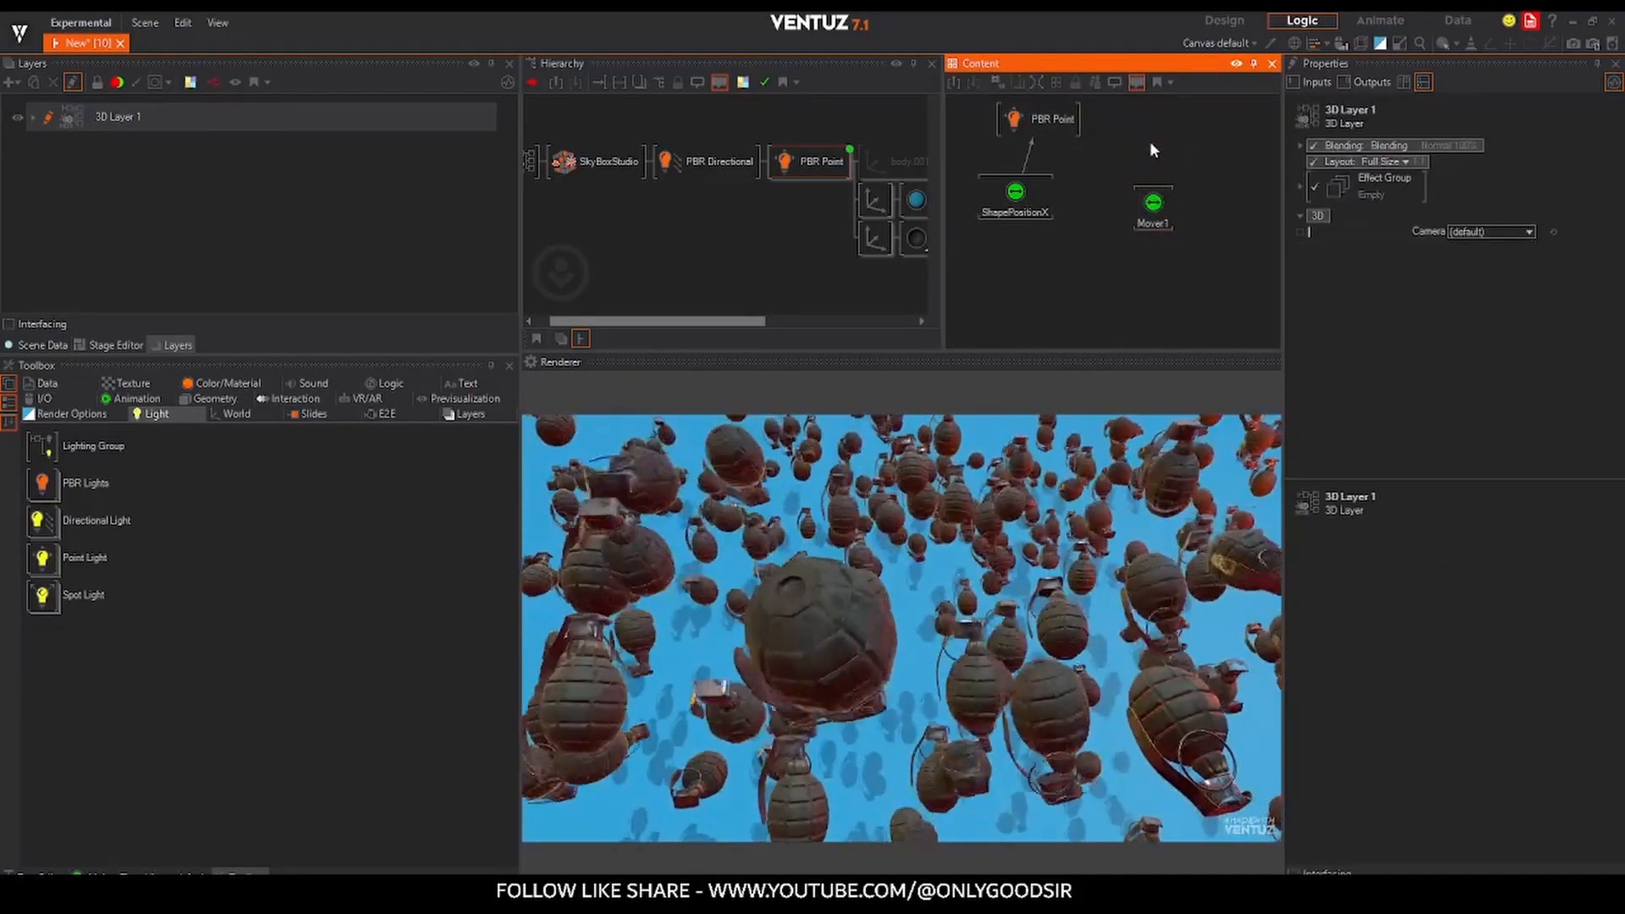
{"action": "double_click", "coordinate": [1149, 141]}
{"action": "type", "text": "hs"}
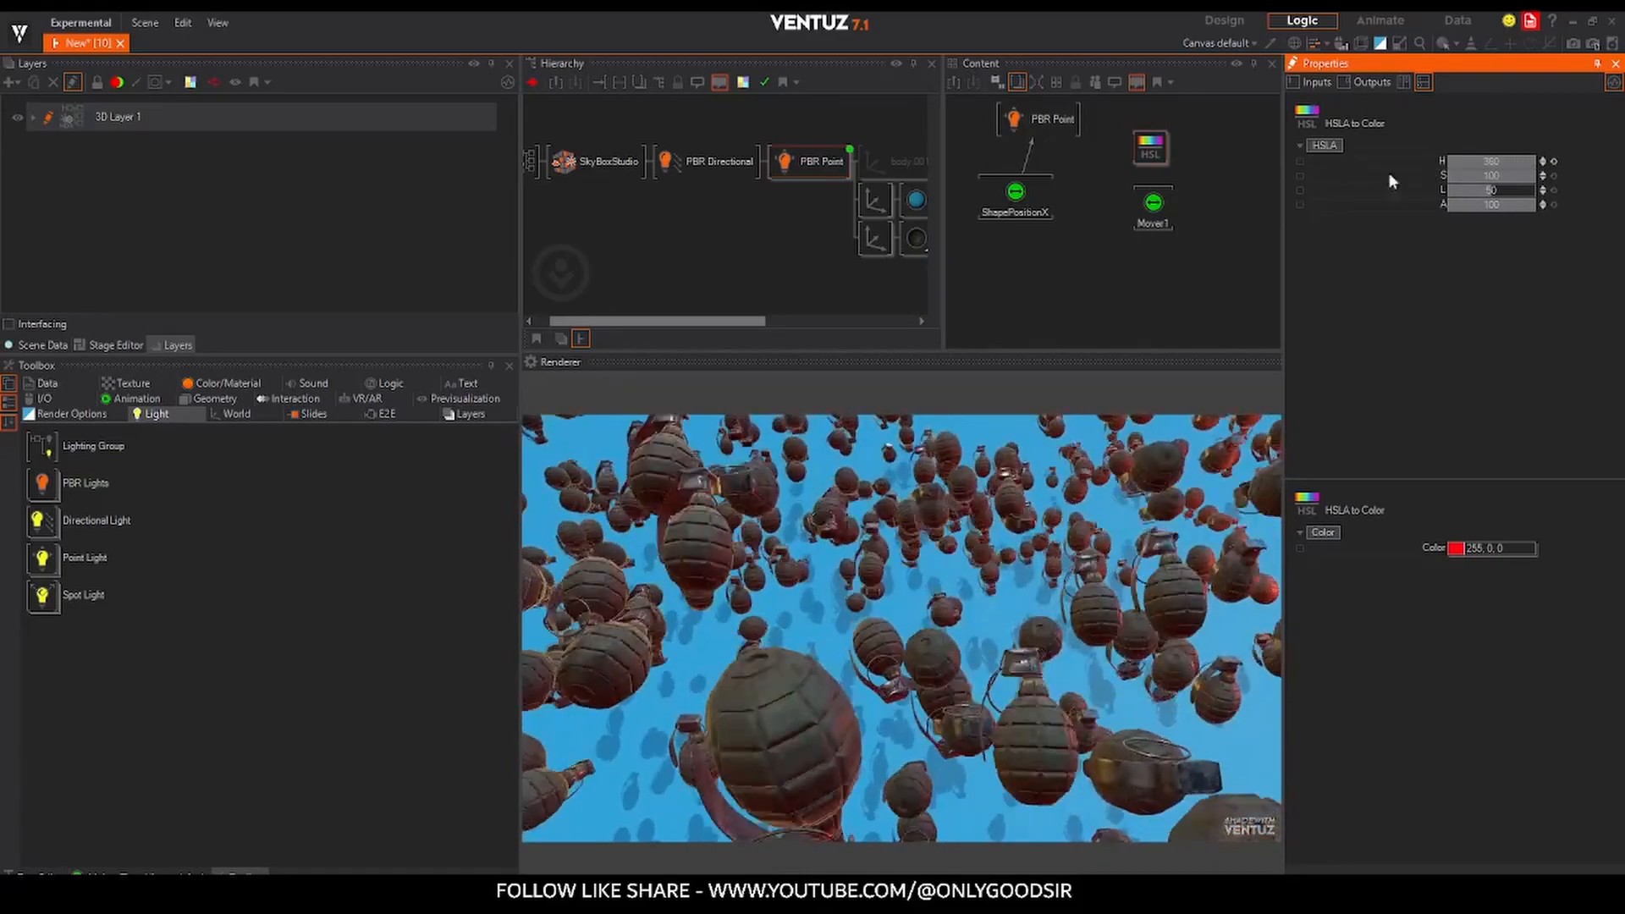
- Set the new Mover's range from 0 to 360 with Swing off and bind its value to the HSLA node's H input
{"action": "double_click", "coordinate": [1492, 244]}
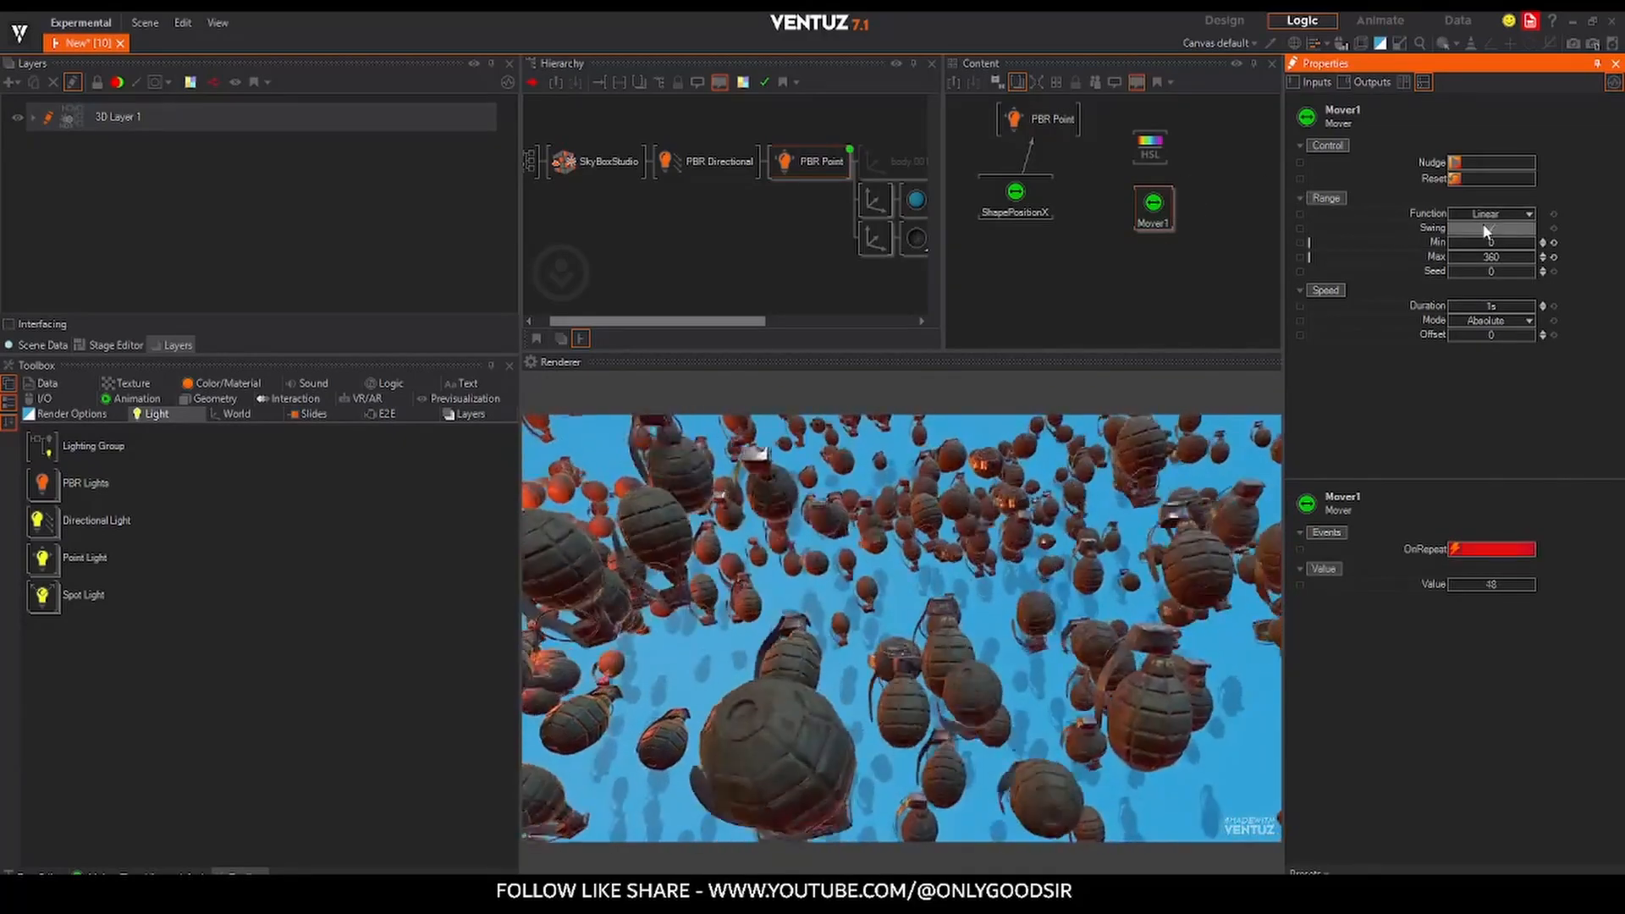
{"action": "left_click", "coordinate": [1484, 230]}
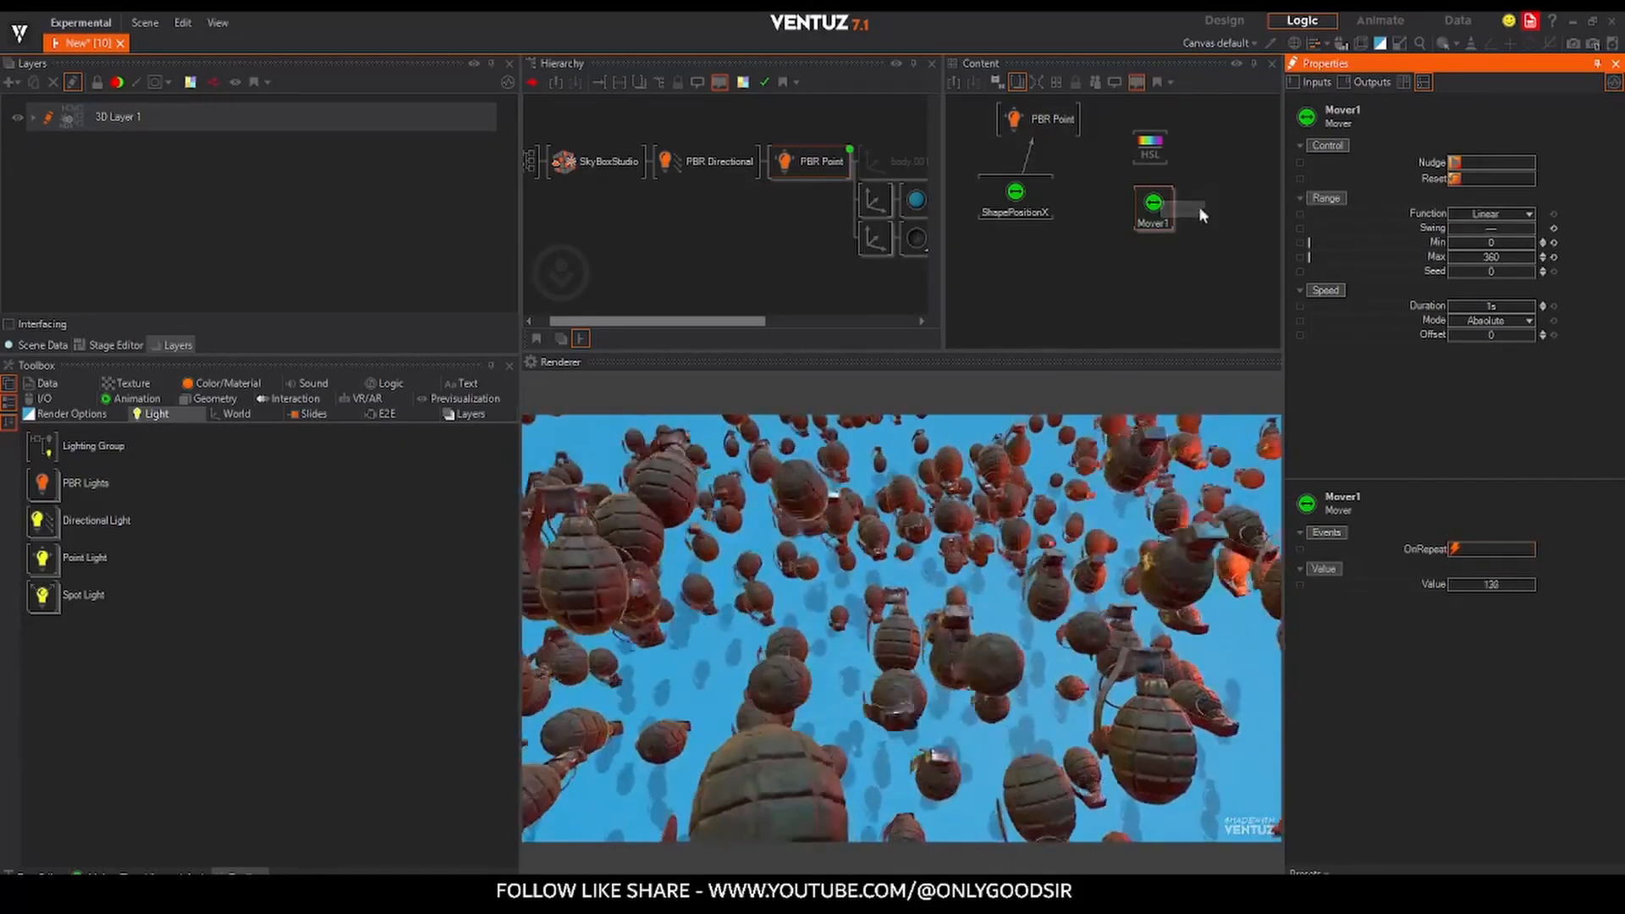
{"action": "left_click", "coordinate": [1150, 148]}
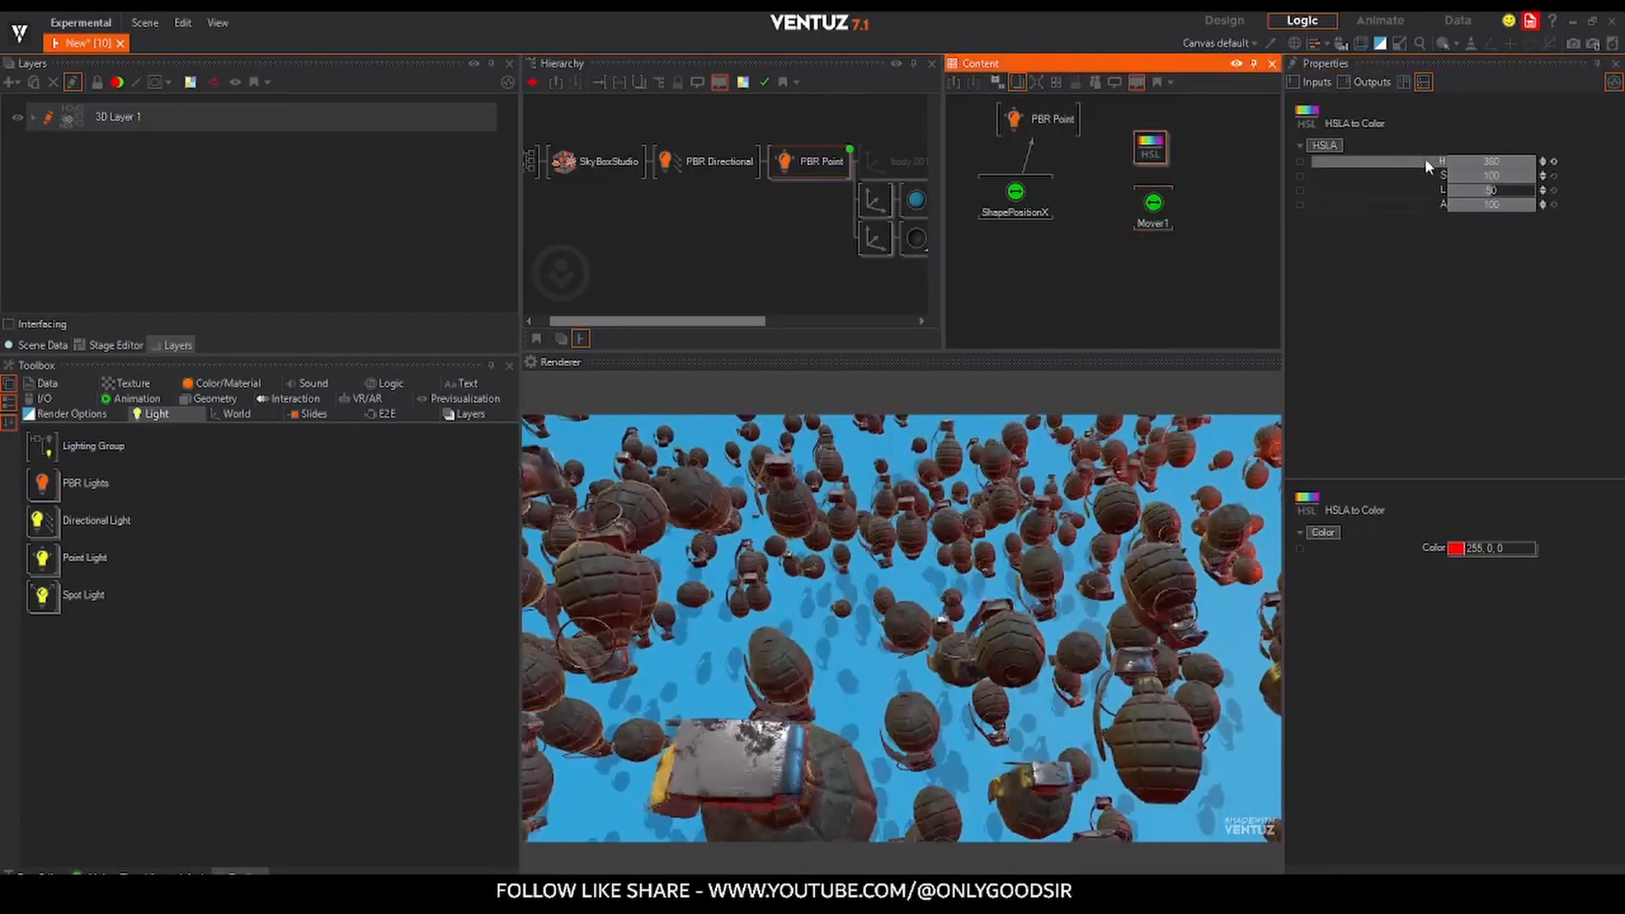
{"action": "left_click_drag", "start_coordinate": [1424, 157], "coordinate": [1165, 212]}
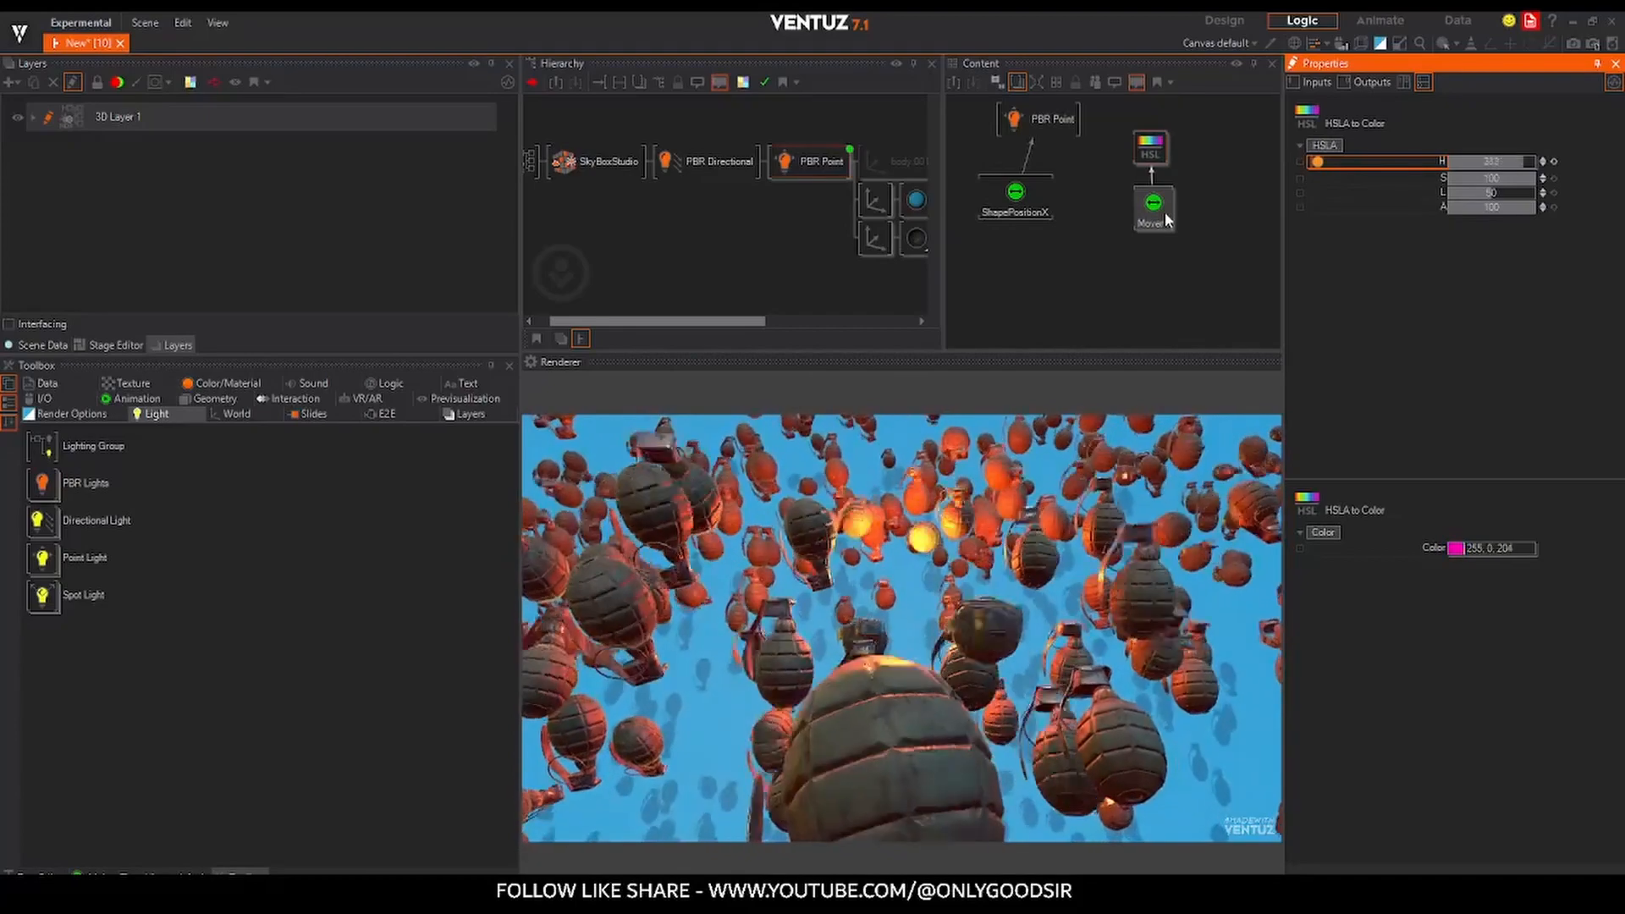
- Bind the PBR Point light's Color to the HSLA to Color node and set the hue Mover's duration to 59.8 s
{"action": "left_click", "coordinate": [1054, 119]}
{"action": "left_click_drag", "start_coordinate": [1407, 265], "coordinate": [1150, 148]}
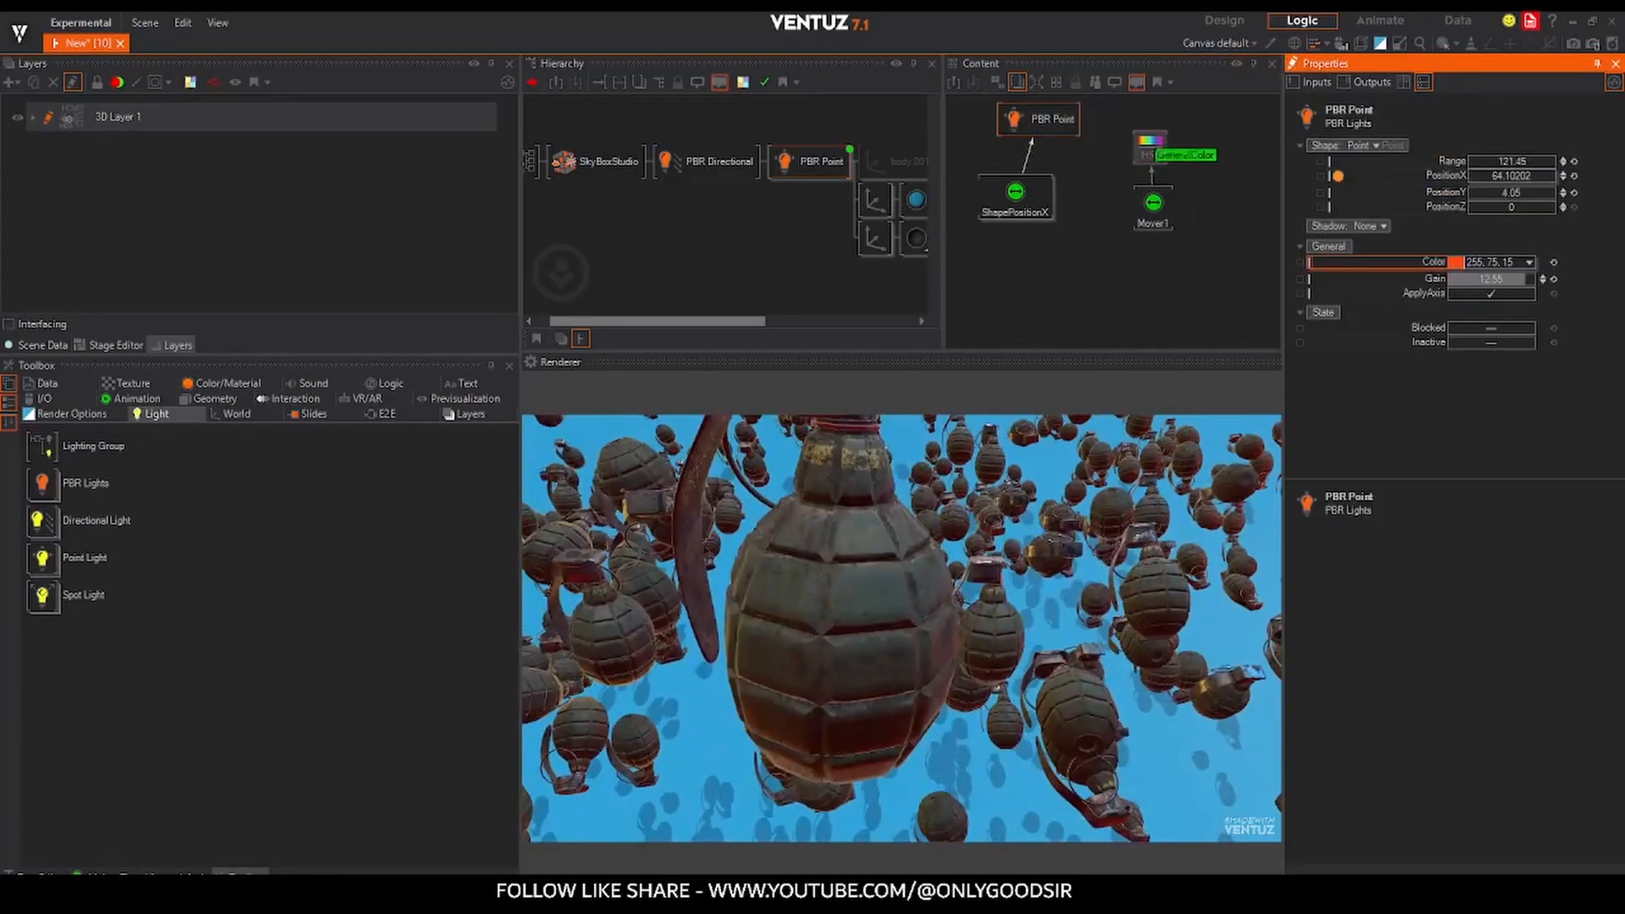
{"action": "left_click", "coordinate": [1158, 211]}
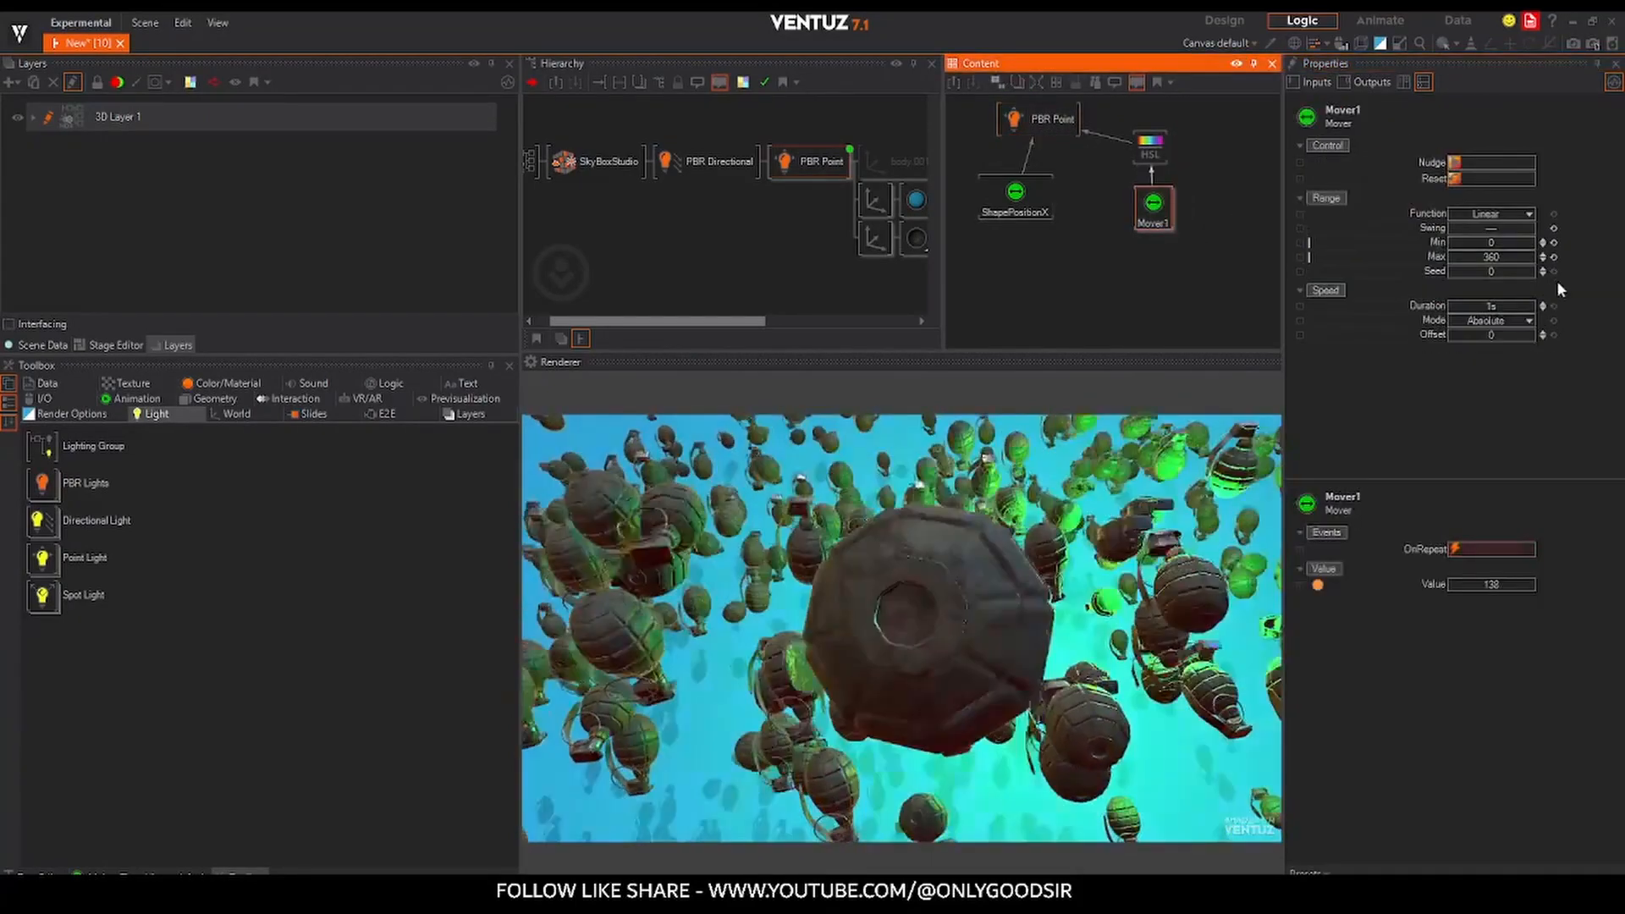
{"action": "left_click_drag", "start_coordinate": [1543, 307], "coordinate": [1540, 308]}
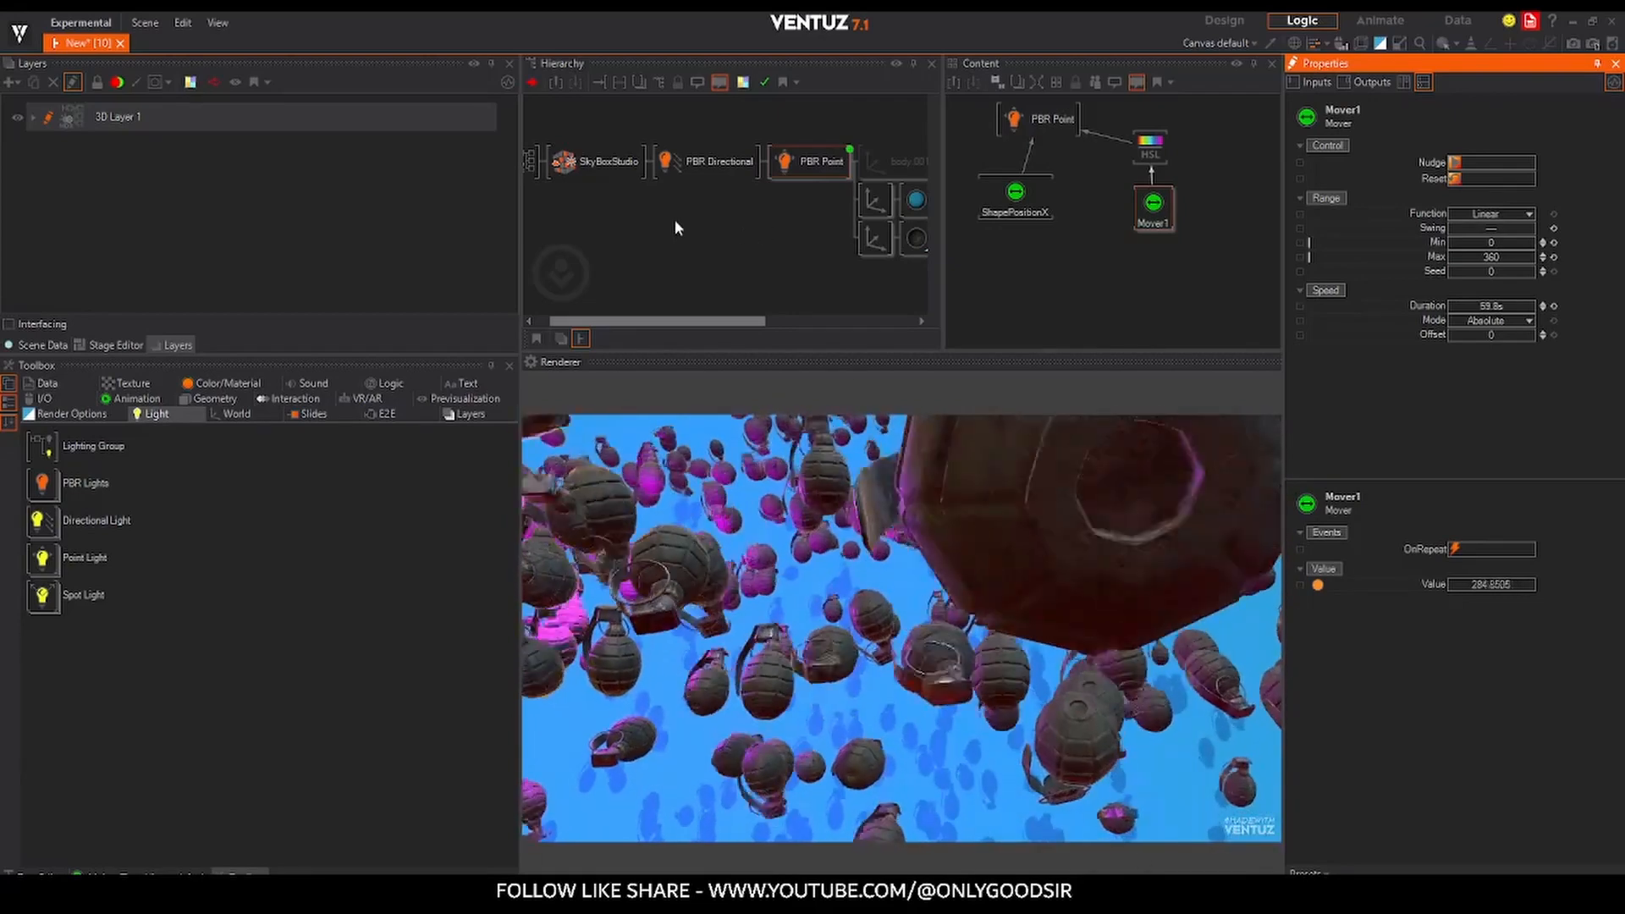
- Set the Particle System's parent Axis to an X rotation of -35 and a Z position of 5.25
{"action": "left_click", "coordinate": [803, 166]}
{"action": "middle_click_drag", "start_coordinate": [787, 220], "coordinate": [661, 199]}
{"action": "middle_click_drag", "start_coordinate": [720, 254], "coordinate": [681, 244]}
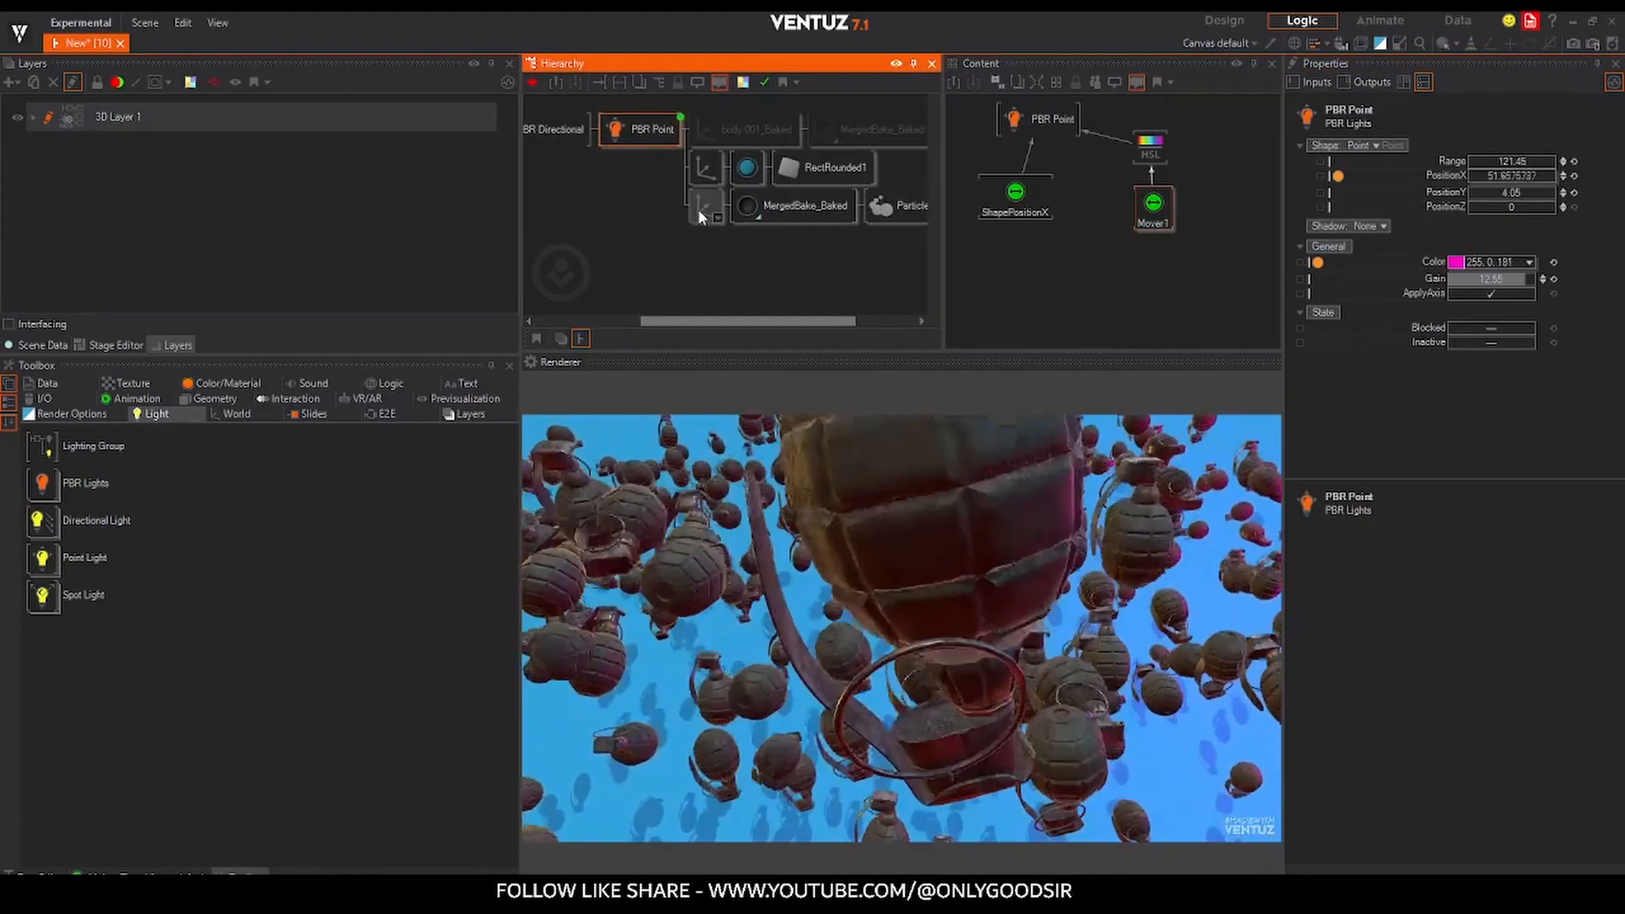
{"action": "left_click", "coordinate": [703, 207]}
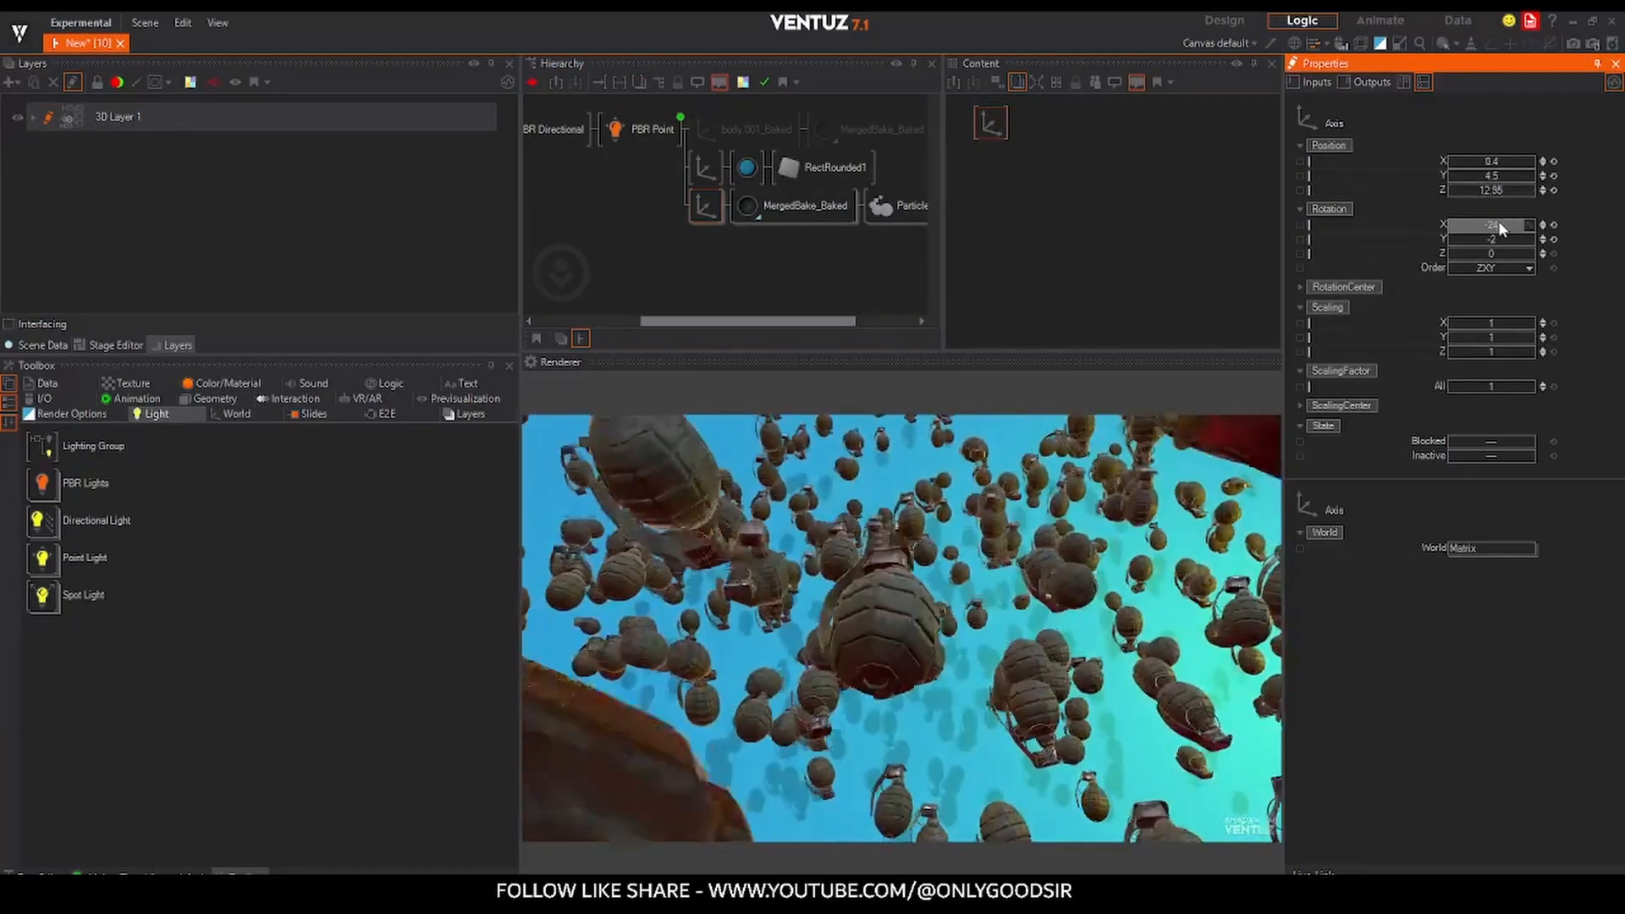
{"action": "left_click_drag", "start_coordinate": [1484, 221], "coordinate": [1498, 217]}
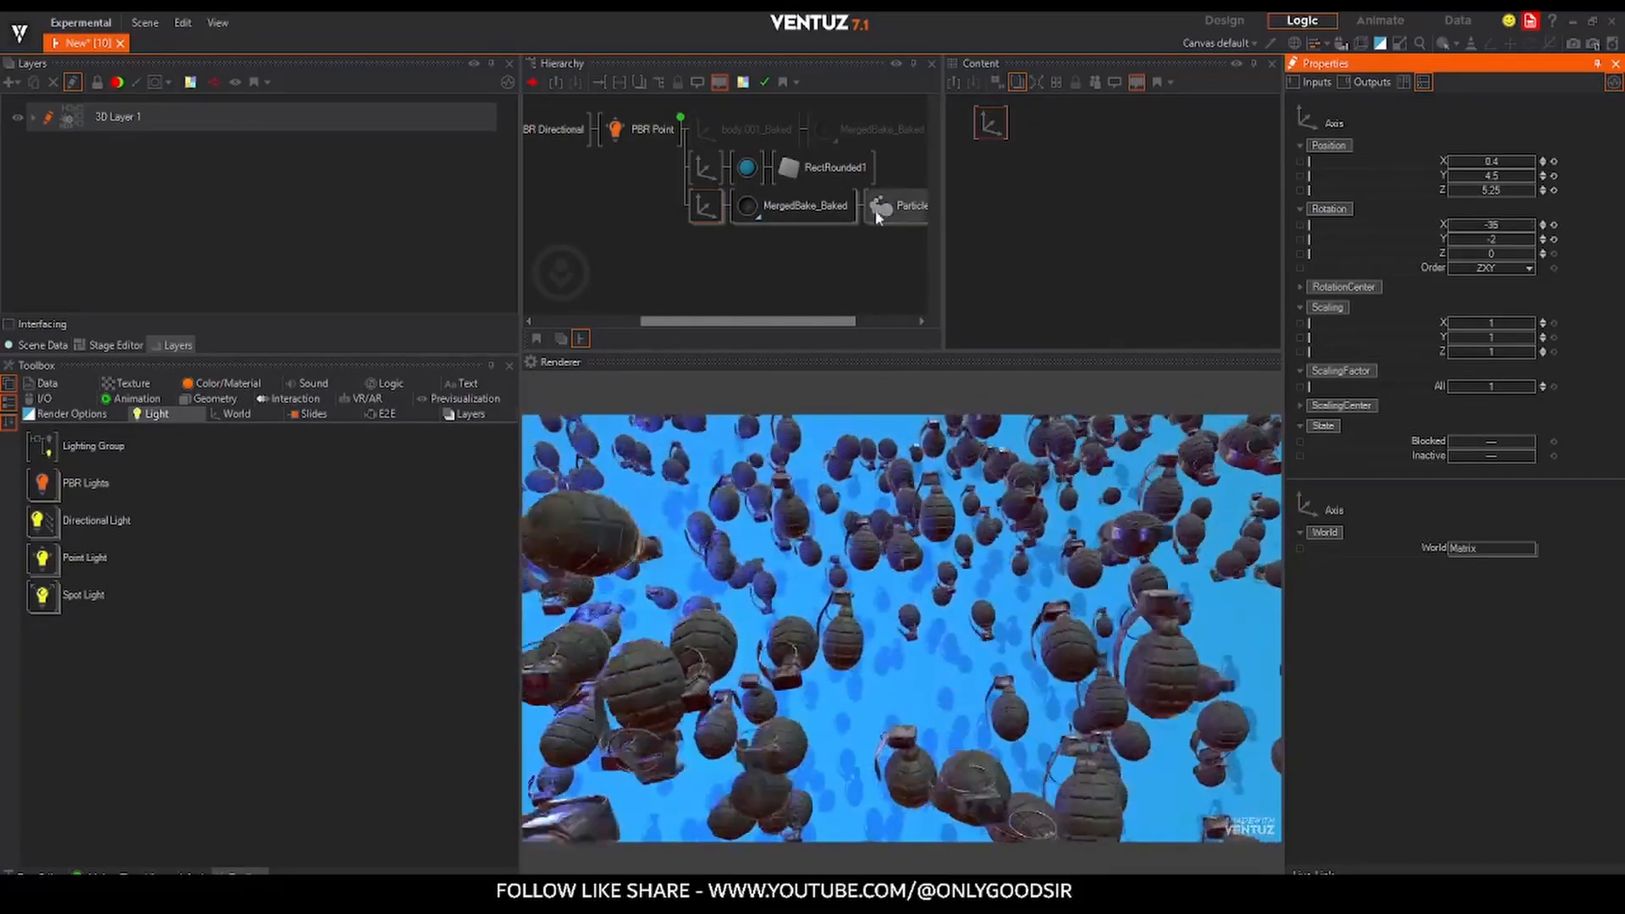
- Switch the Particle System's Curl Noise module off and back on, and raise its TranslateAll value
{"action": "left_click", "coordinate": [896, 206]}
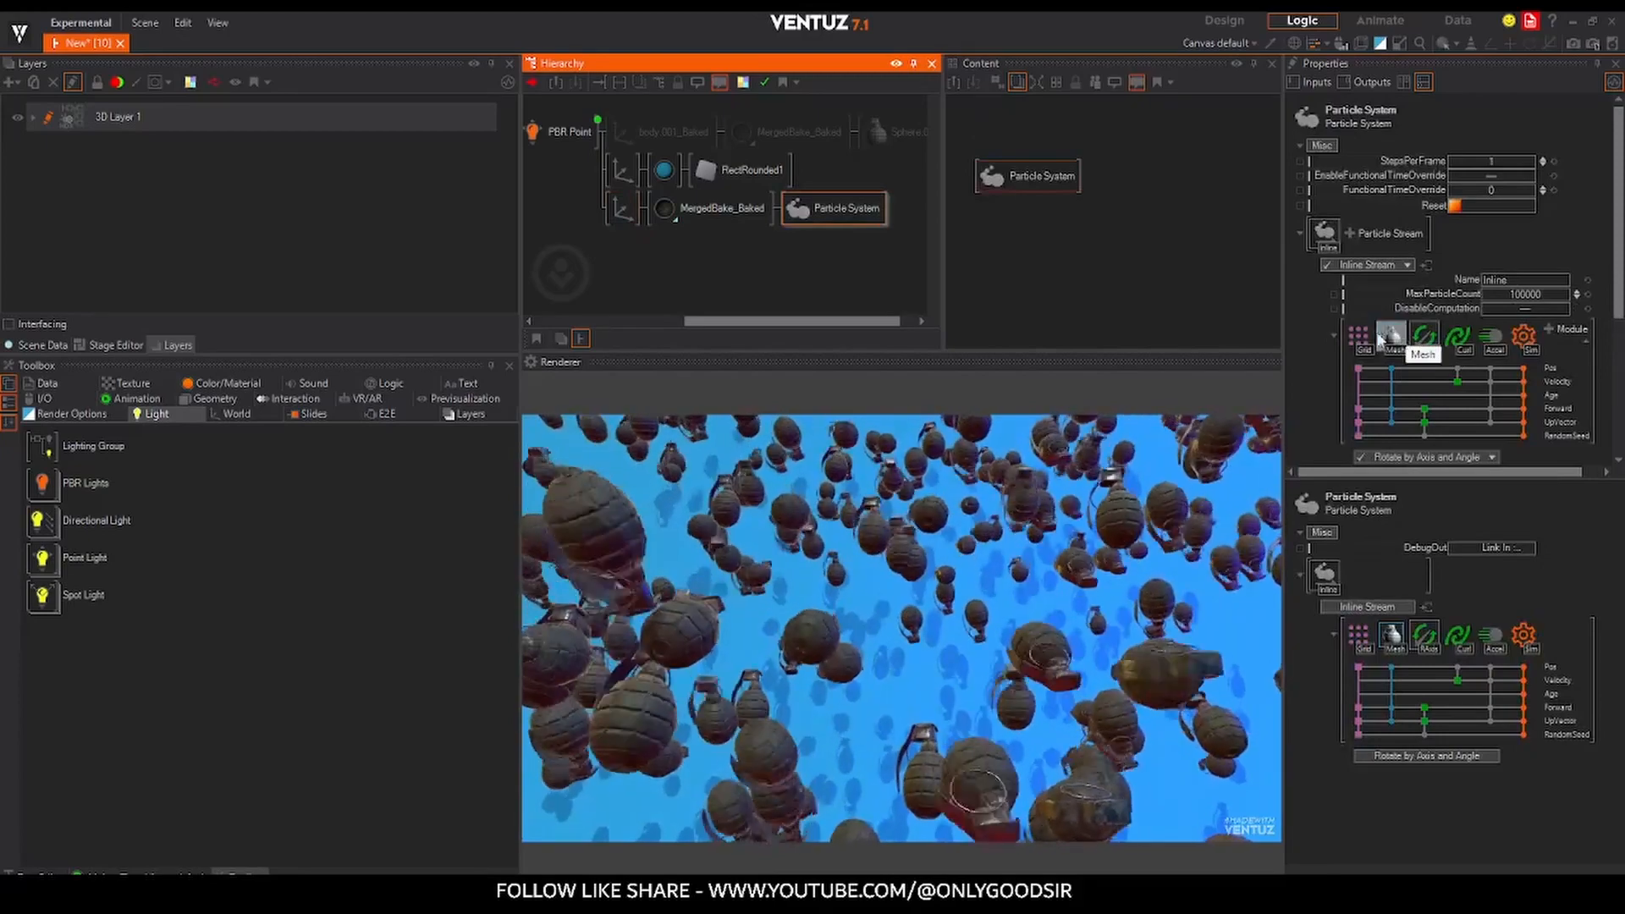
{"action": "left_click", "coordinate": [1427, 342]}
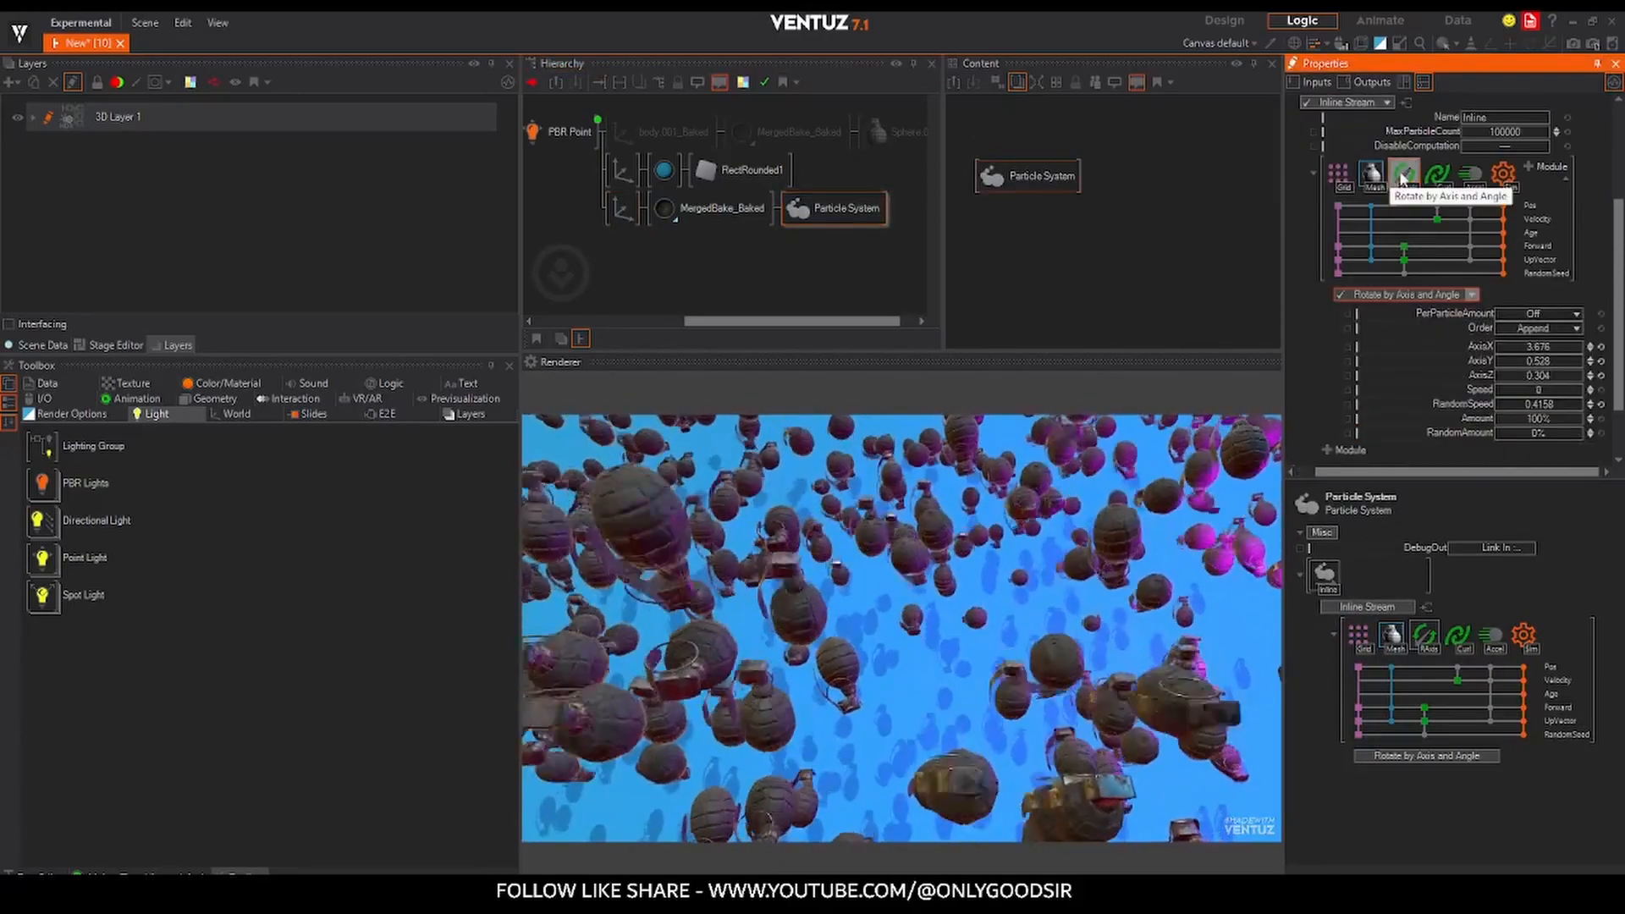
{"action": "left_click", "coordinate": [1437, 176]}
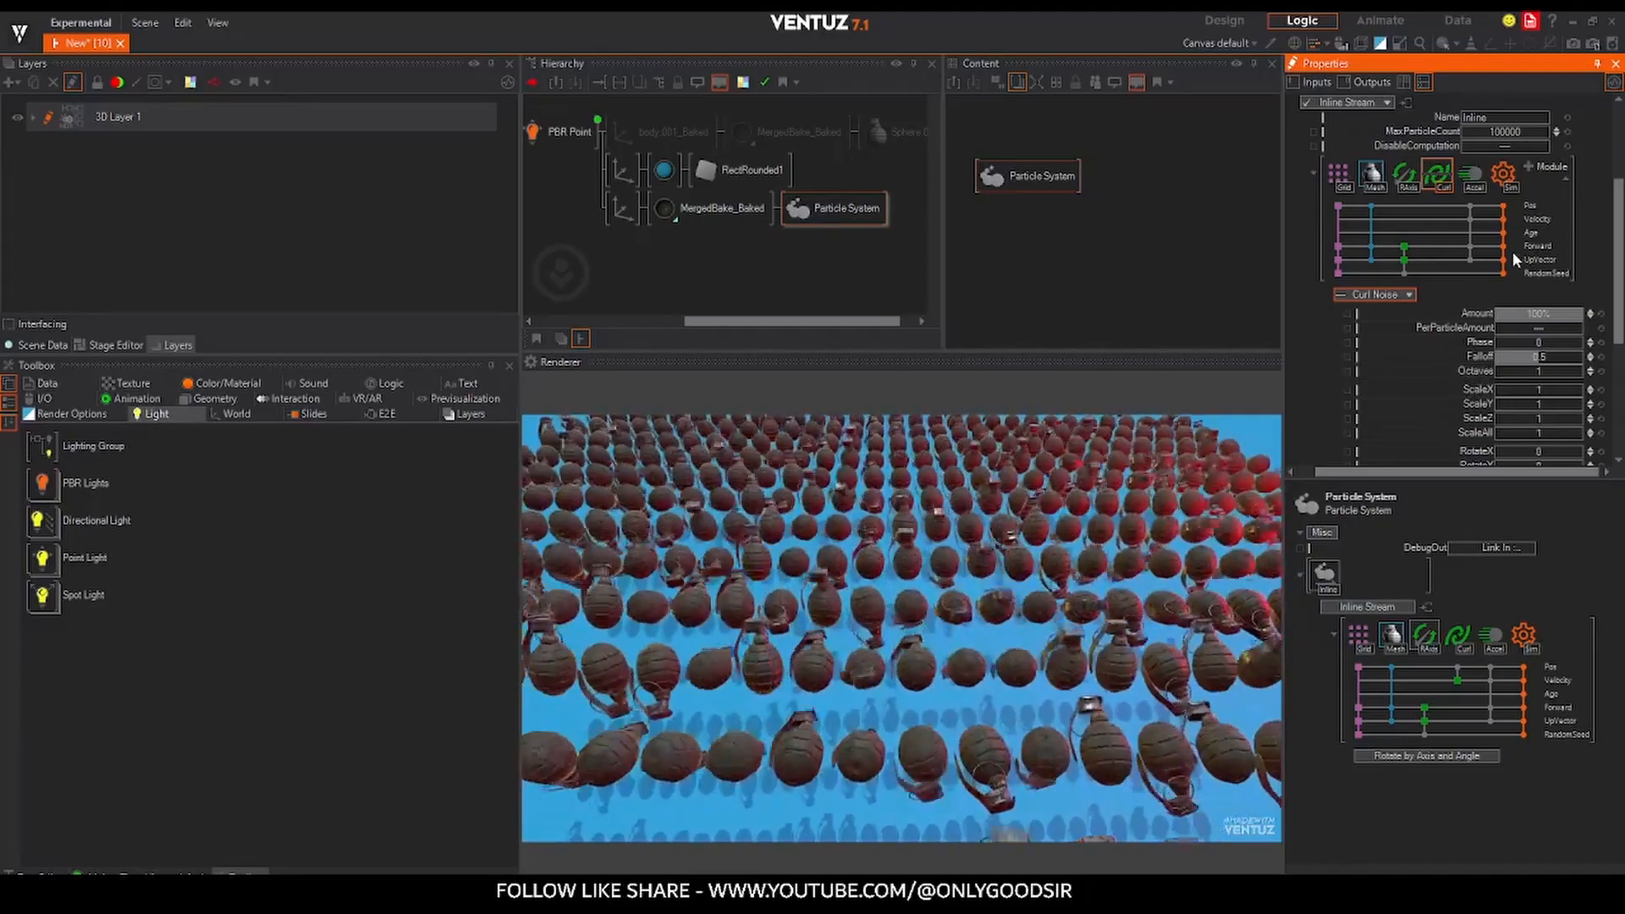
{"action": "left_click", "coordinate": [1449, 184]}
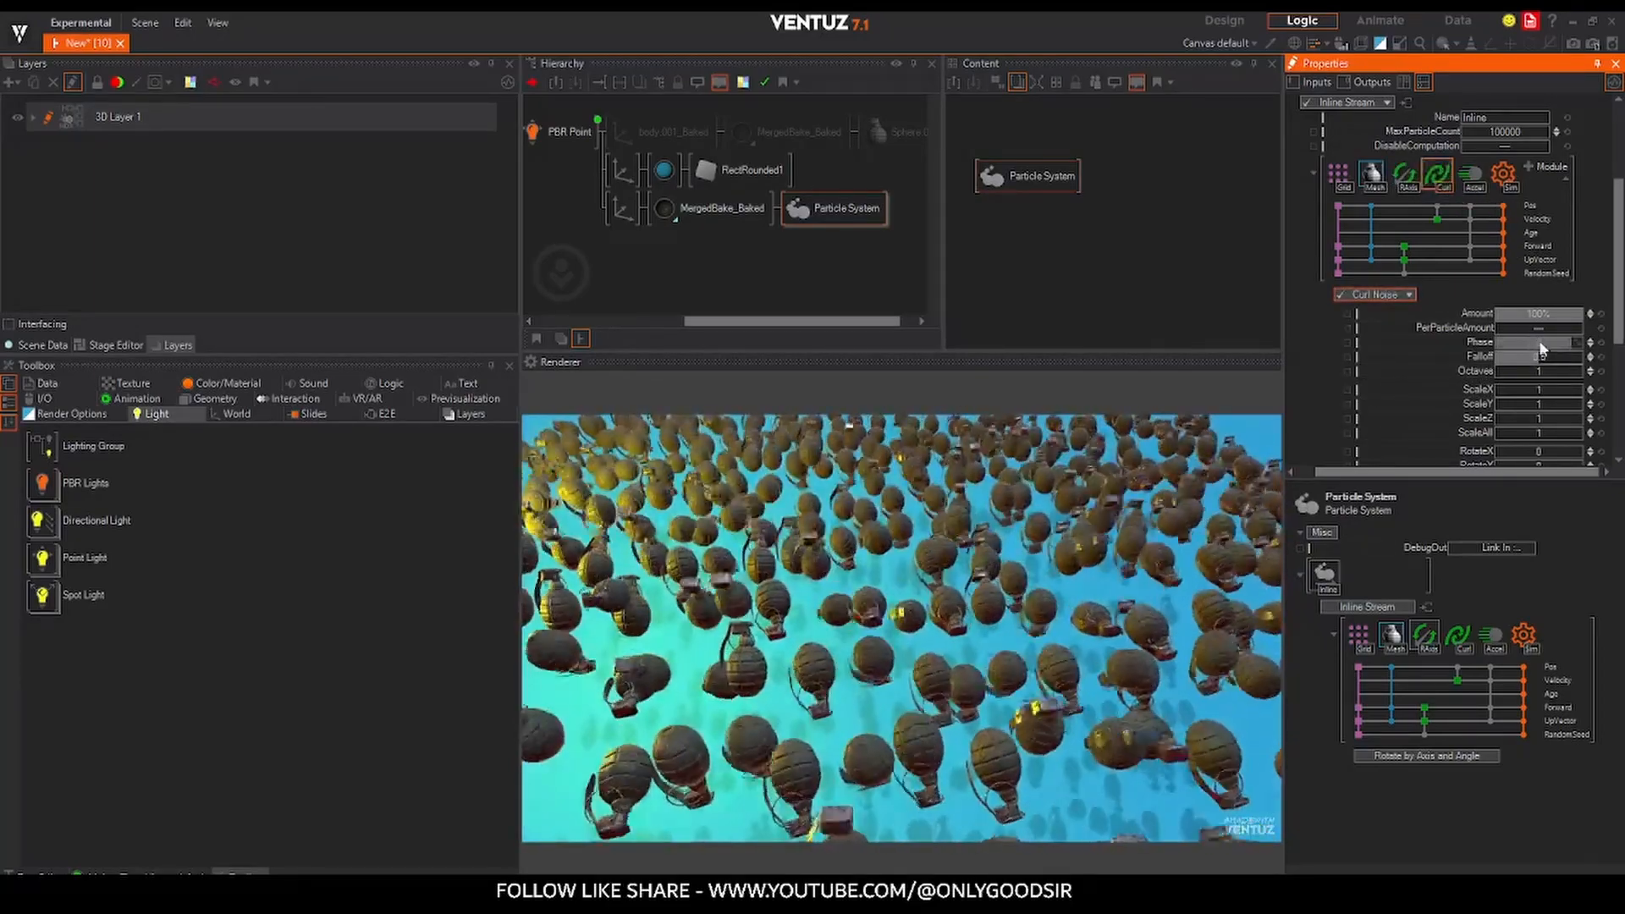
{"action": "scroll", "coordinate": [1532, 338], "scroll_direction": "down", "scroll_amount": 3}
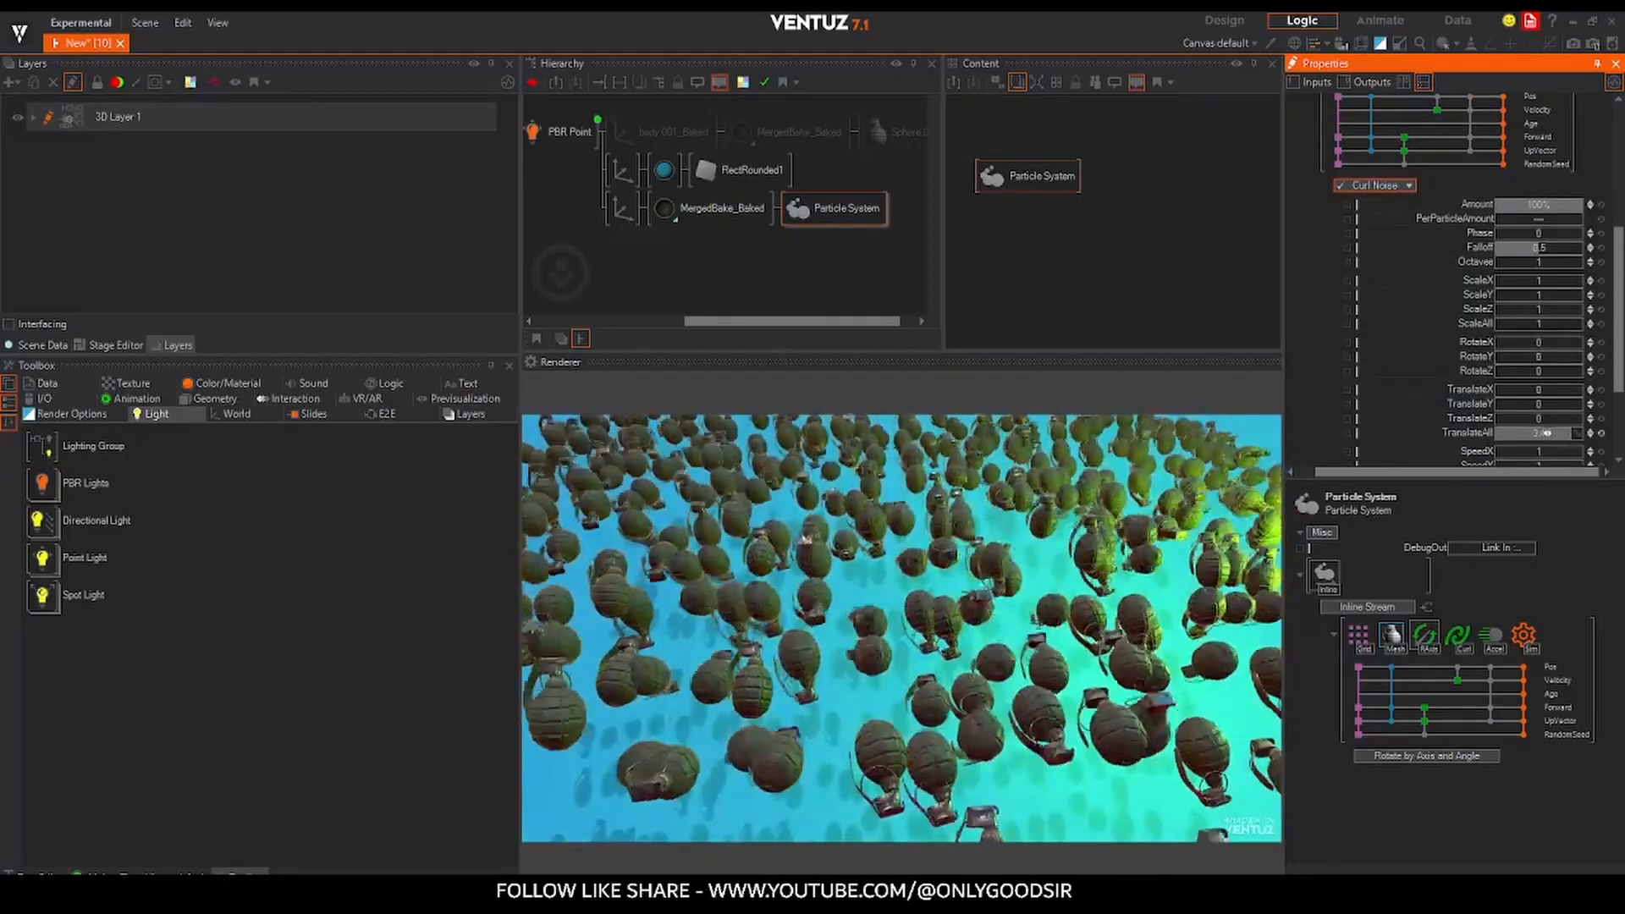
{"action": "left_click_drag", "start_coordinate": [1545, 433], "coordinate": [1580, 429]}
{"action": "scroll", "coordinate": [1473, 140], "scroll_direction": "up", "scroll_amount": 3}
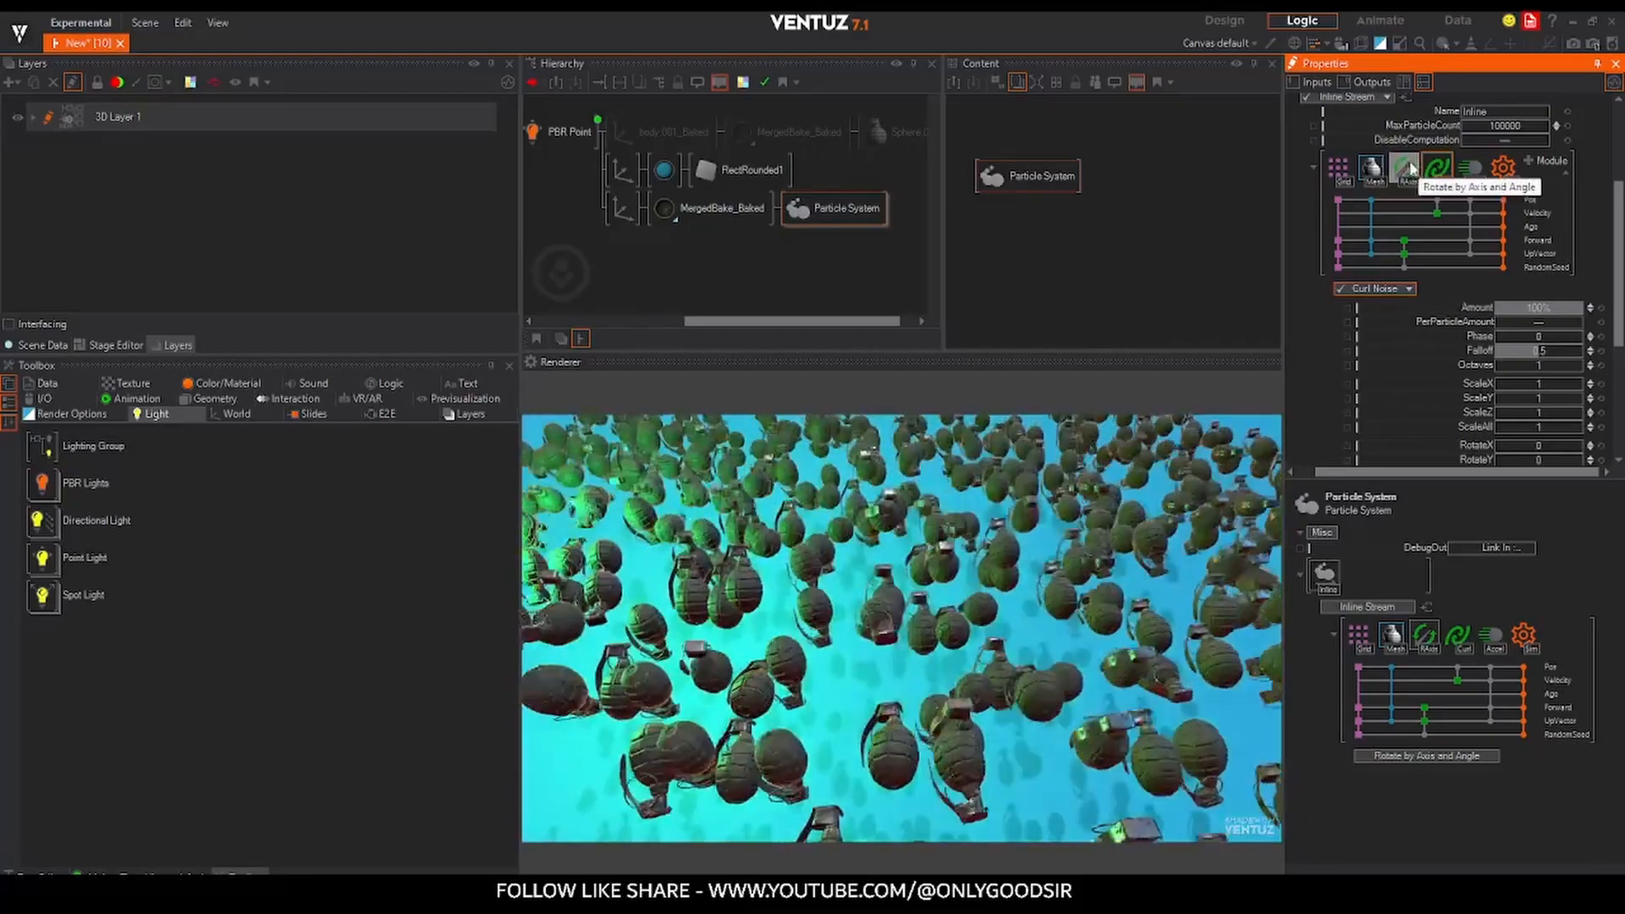
- Try other Speed and Amount values in the Rotate by Axis and Angle module, reset Amount to 100%, and set RandomSpeed to 0.2224
{"action": "left_click", "coordinate": [1406, 170]}
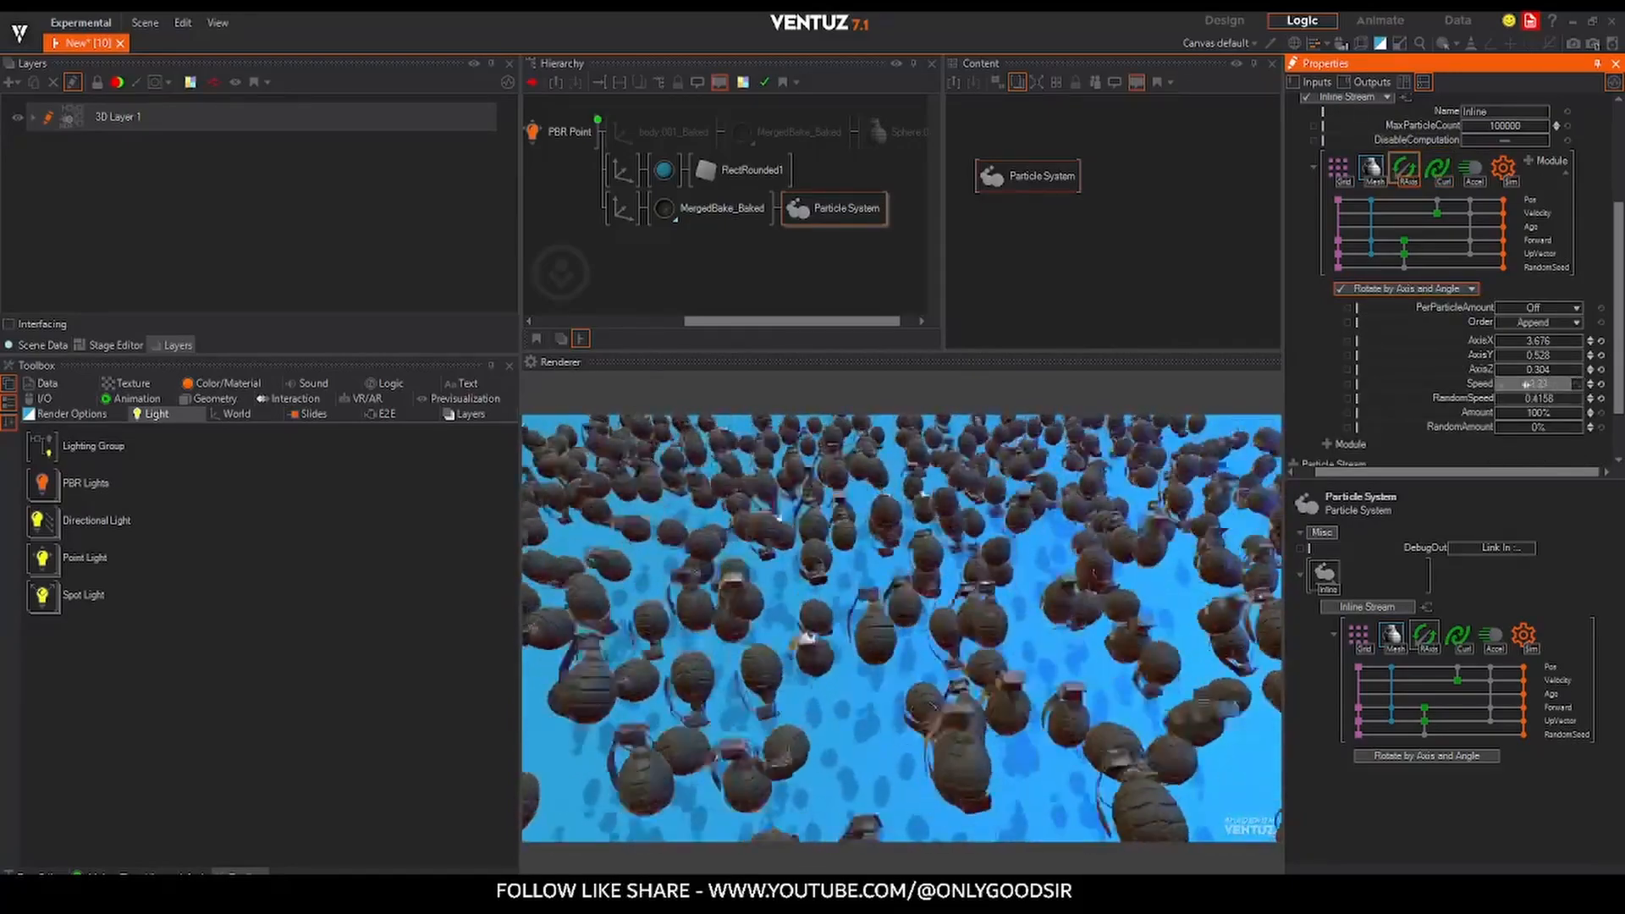
{"action": "left_click_drag", "start_coordinate": [1495, 389], "coordinate": [1529, 389]}
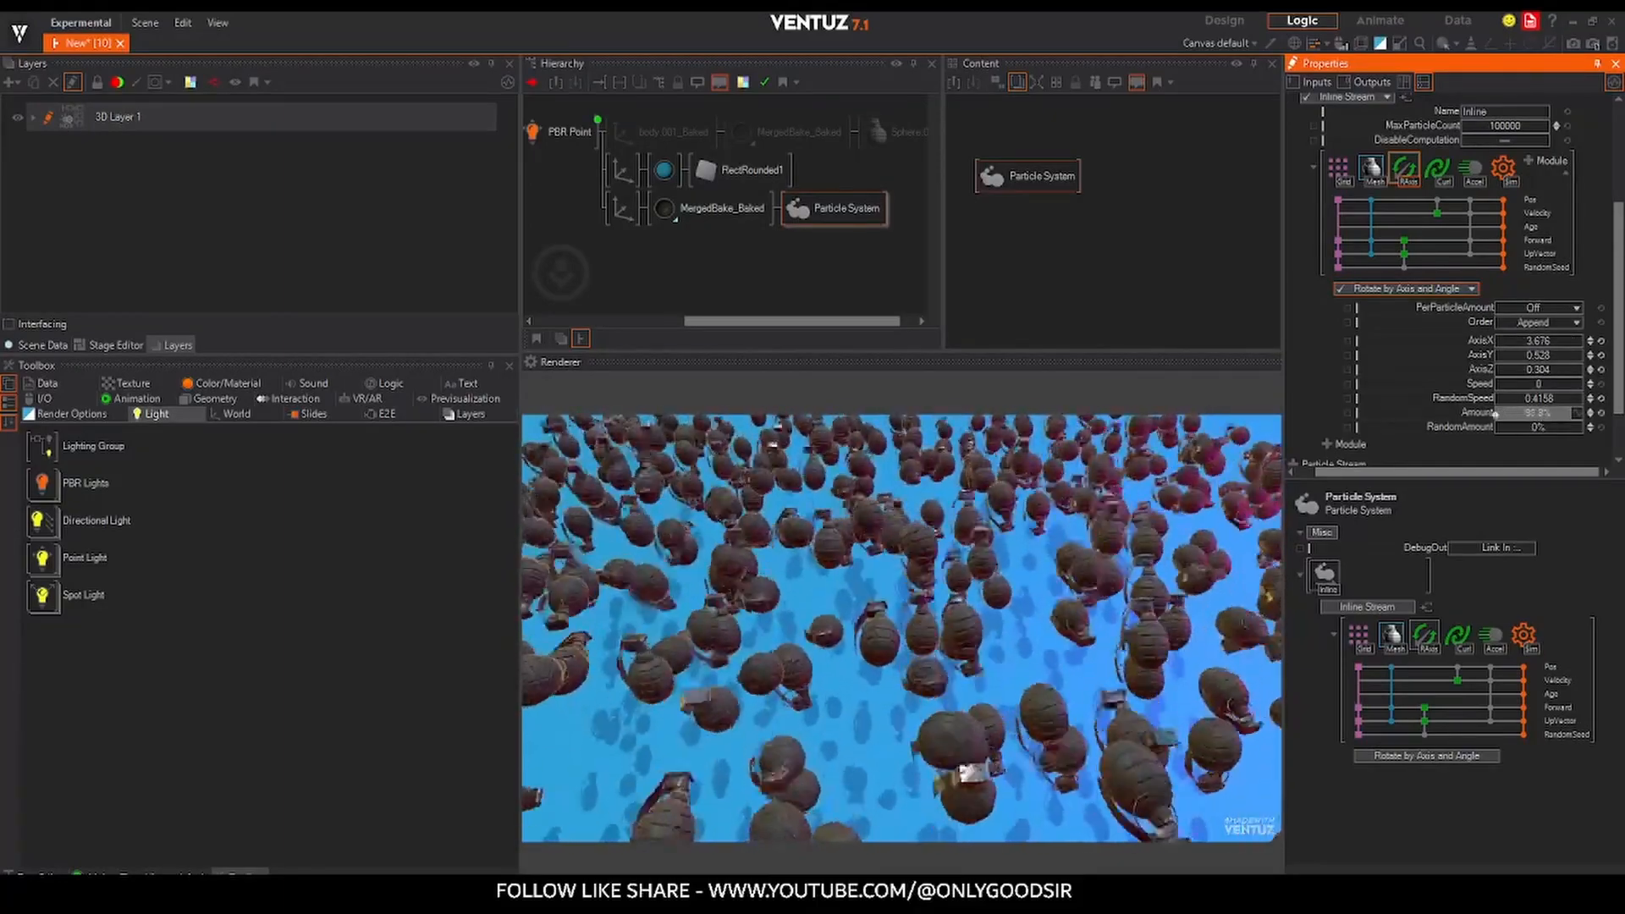
{"action": "left_click_drag", "start_coordinate": [1496, 414], "coordinate": [1585, 413]}
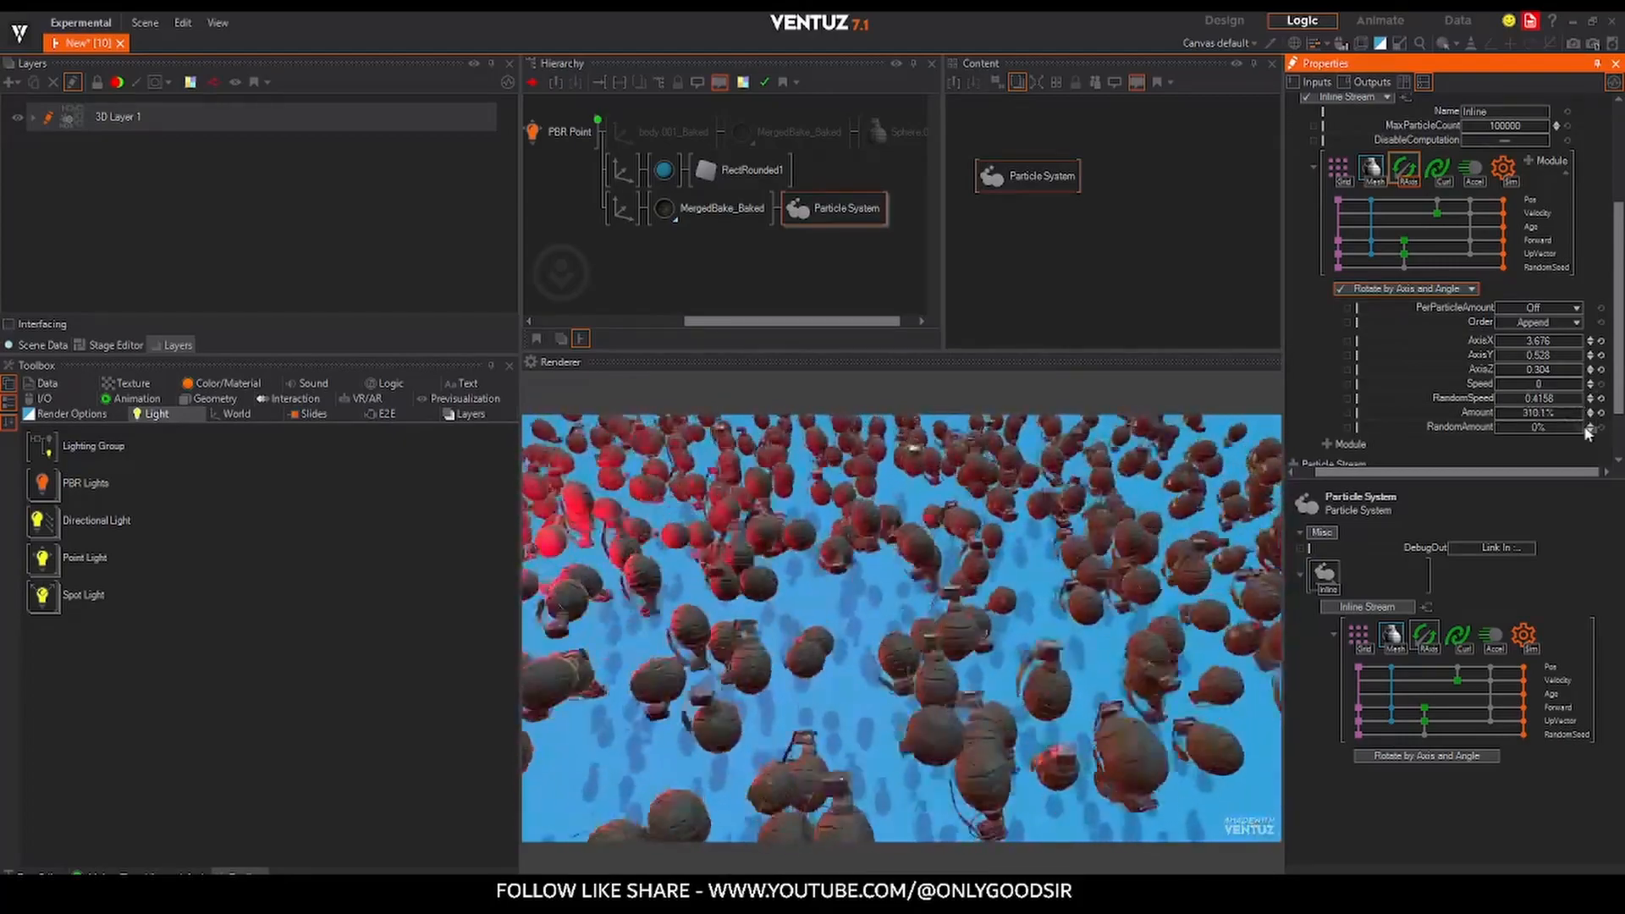
{"action": "left_click", "coordinate": [1601, 413]}
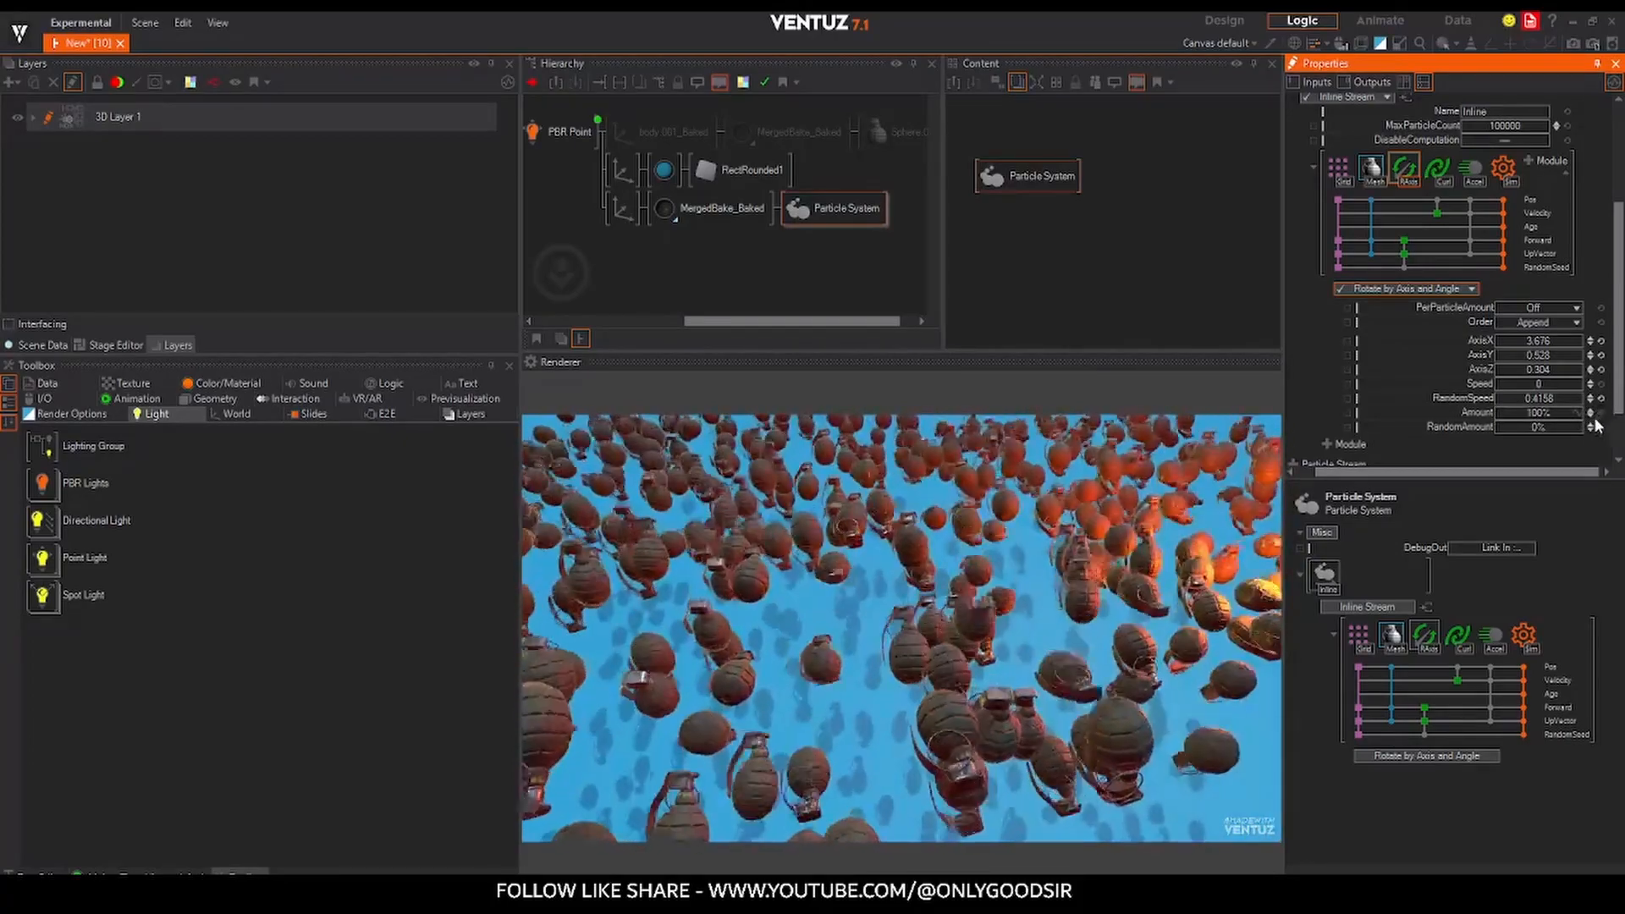
{"action": "left_click_drag", "start_coordinate": [1539, 401], "coordinate": [1496, 395]}
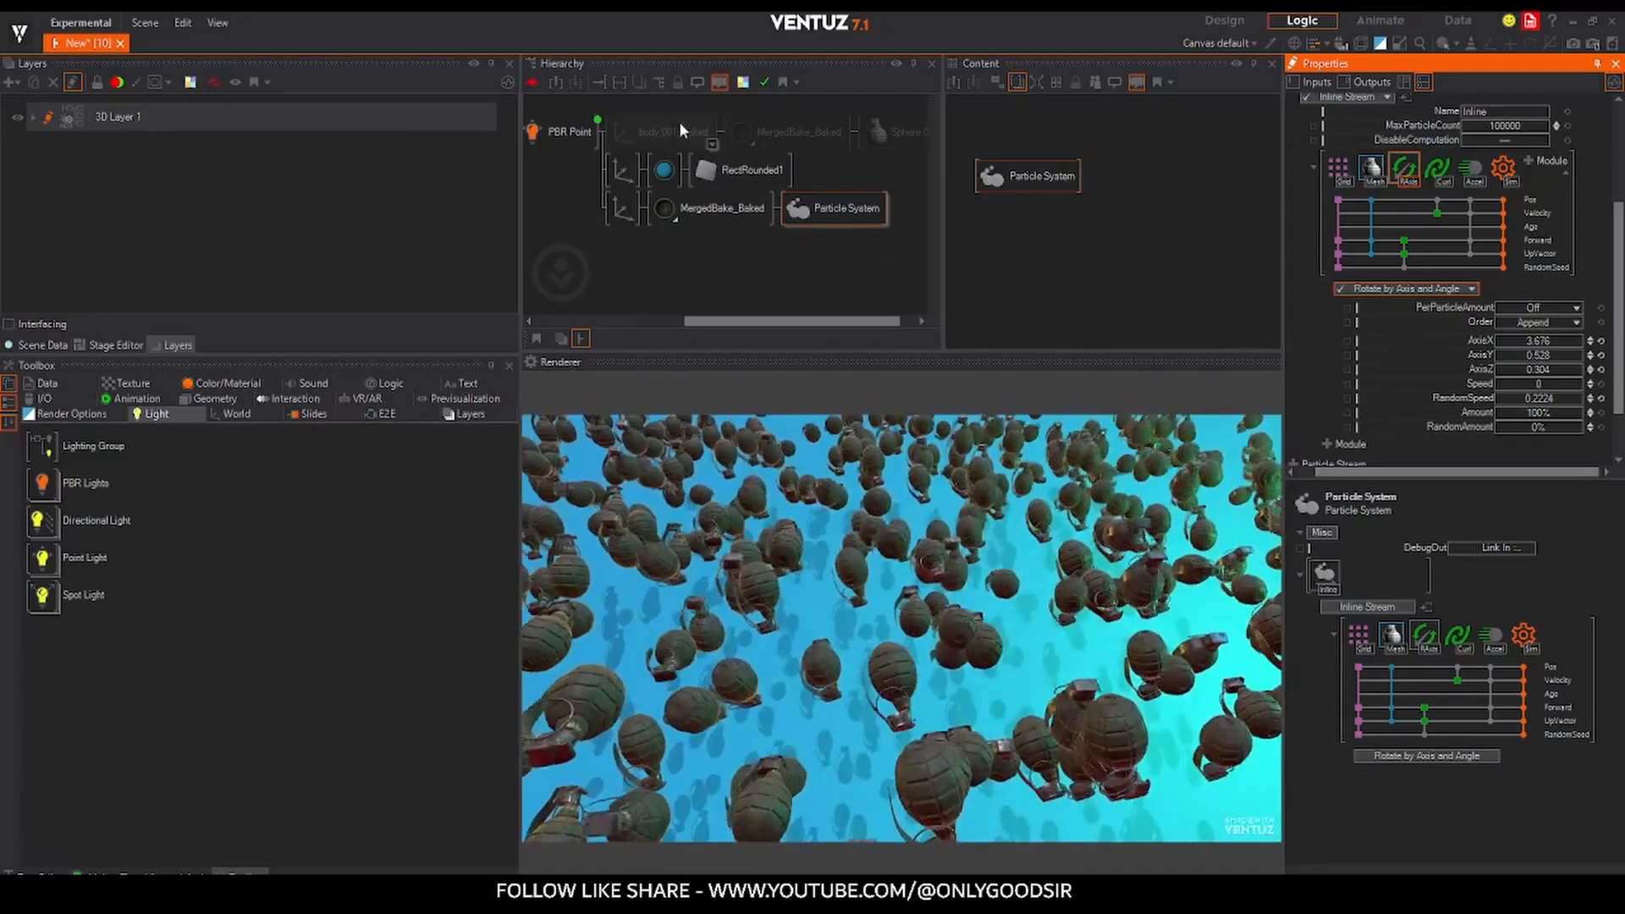
- Add a Force module to the Particle System's Inline stream, set its transform to Transform3d, and show the helper gizmos in the renderer
{"action": "left_click", "coordinate": [620, 208]}
{"action": "left_click", "coordinate": [855, 214]}
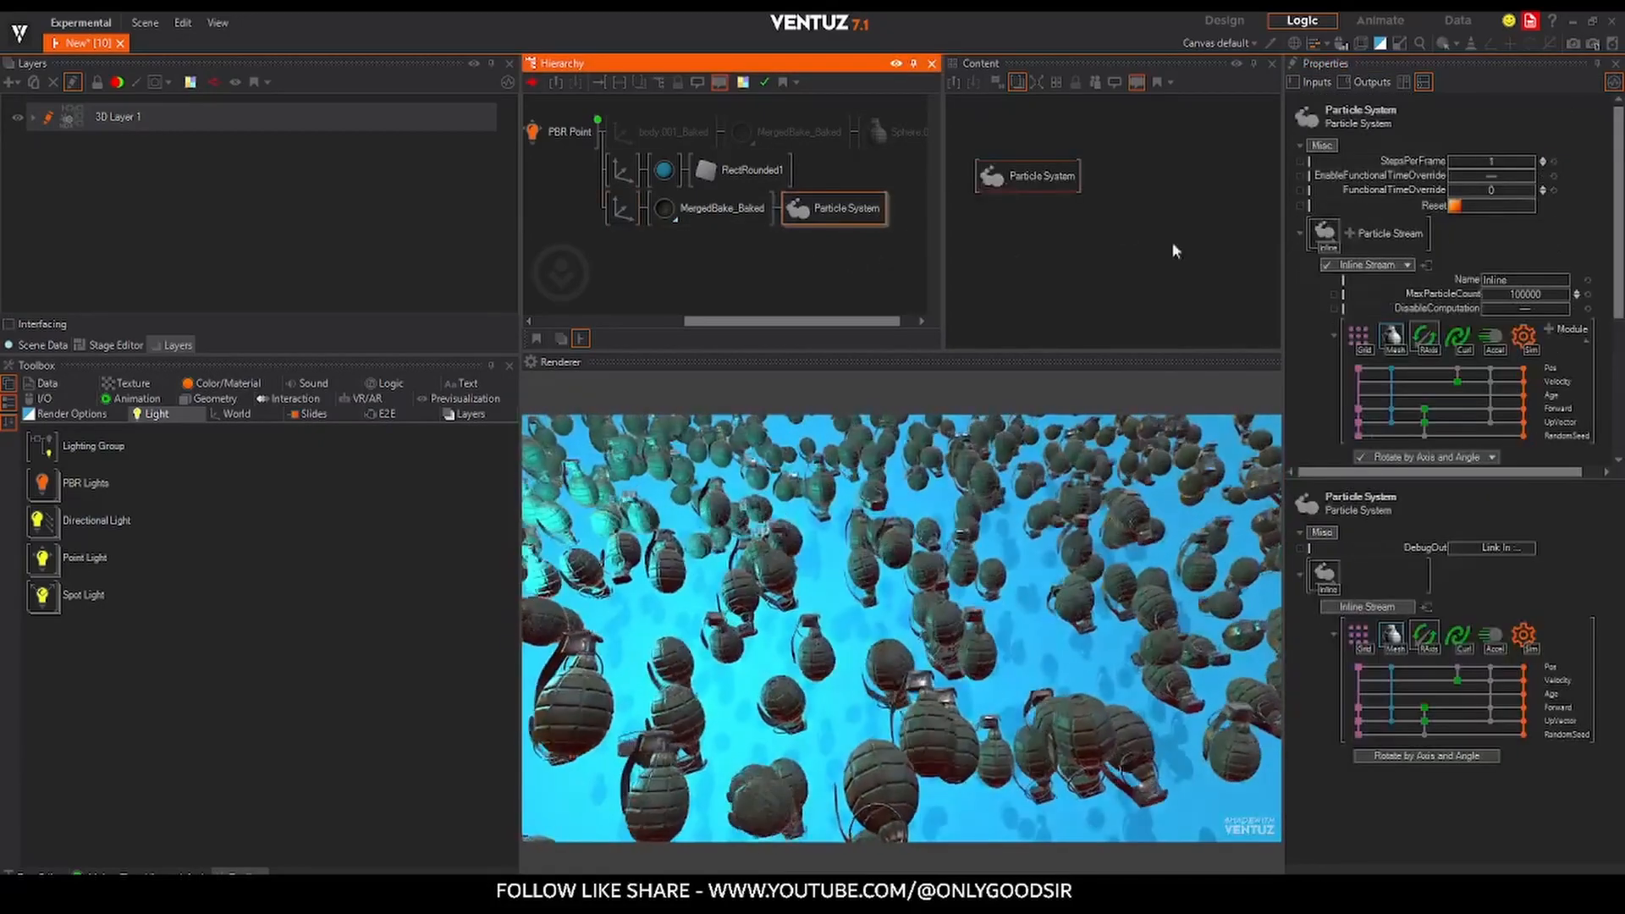
{"action": "left_click", "coordinate": [1550, 328]}
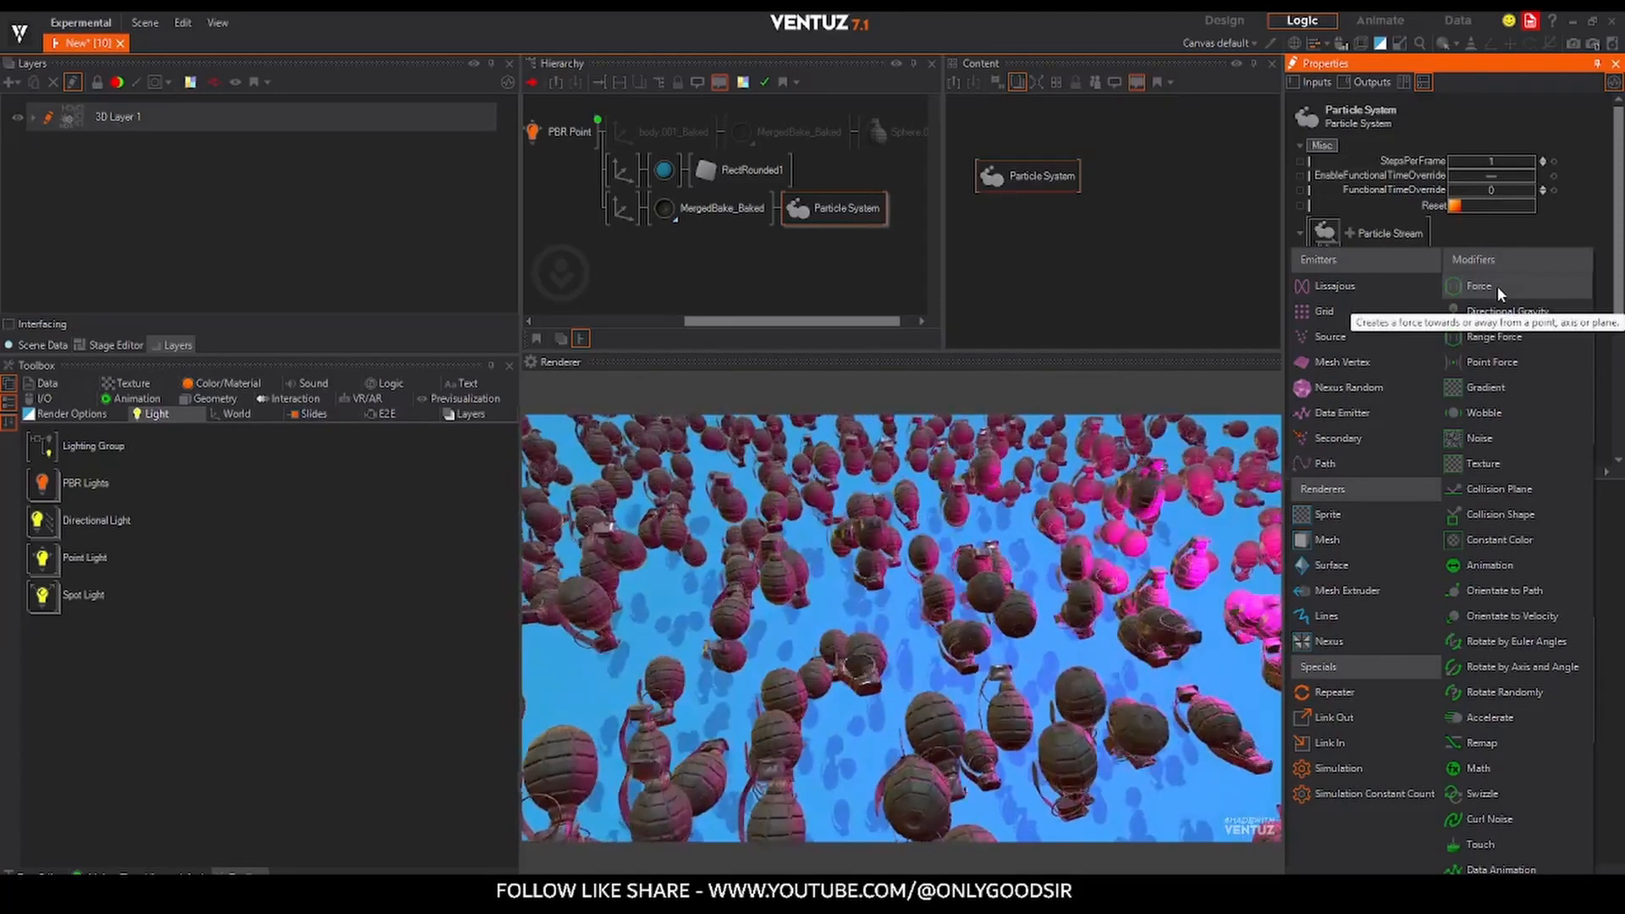
{"action": "left_click", "coordinate": [1497, 286]}
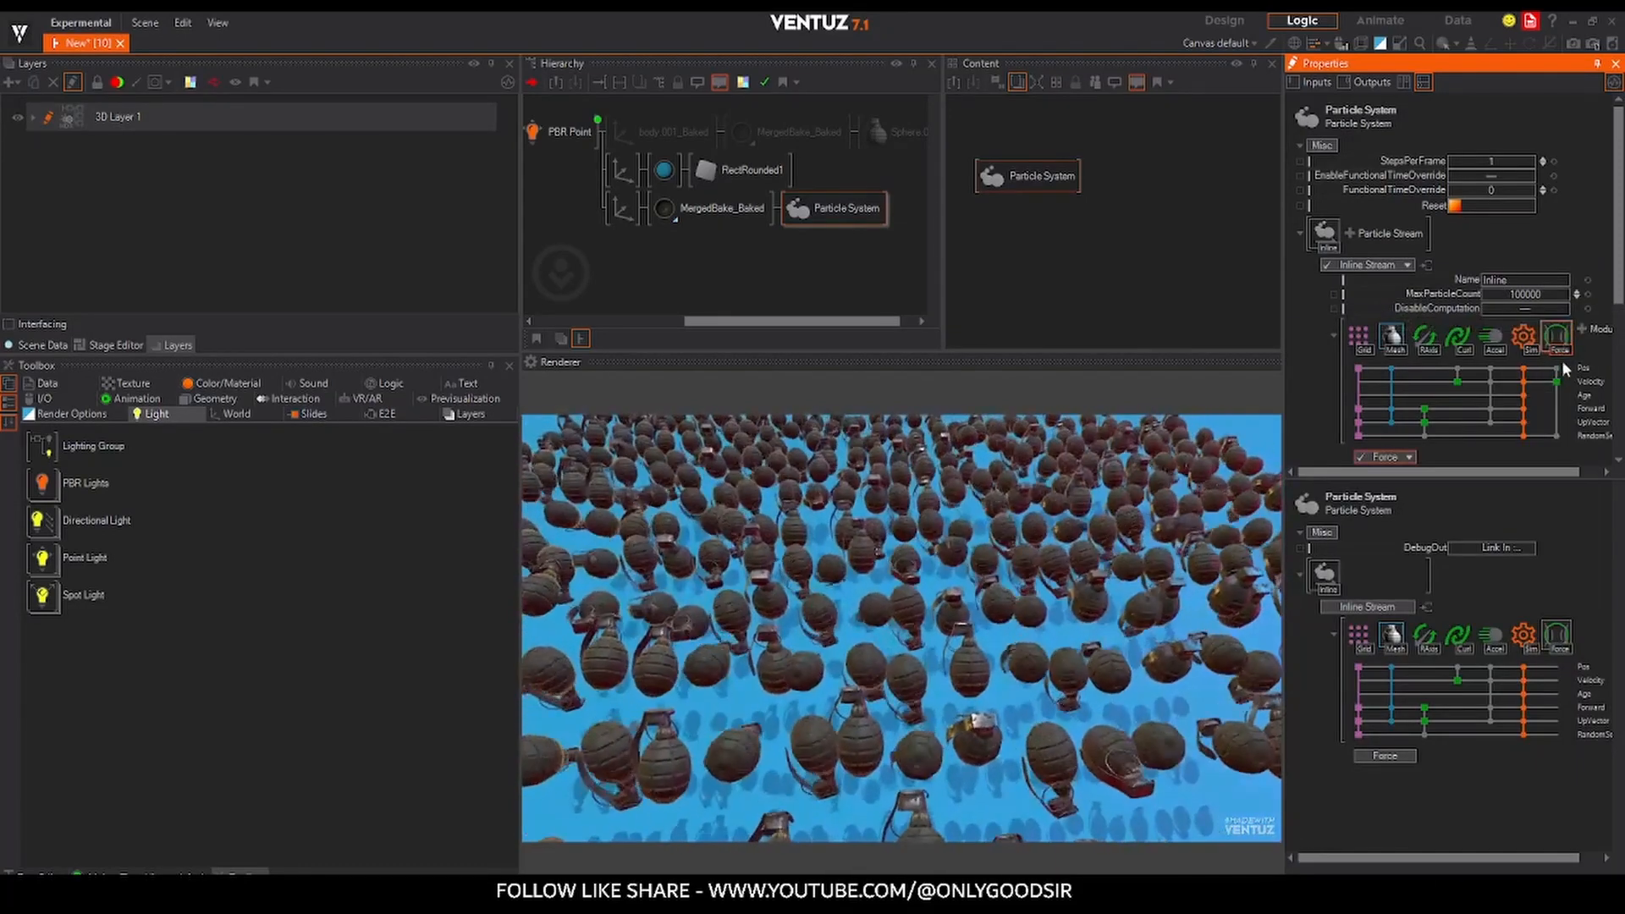
{"action": "scroll", "coordinate": [1524, 339], "scroll_direction": "down", "scroll_amount": 5}
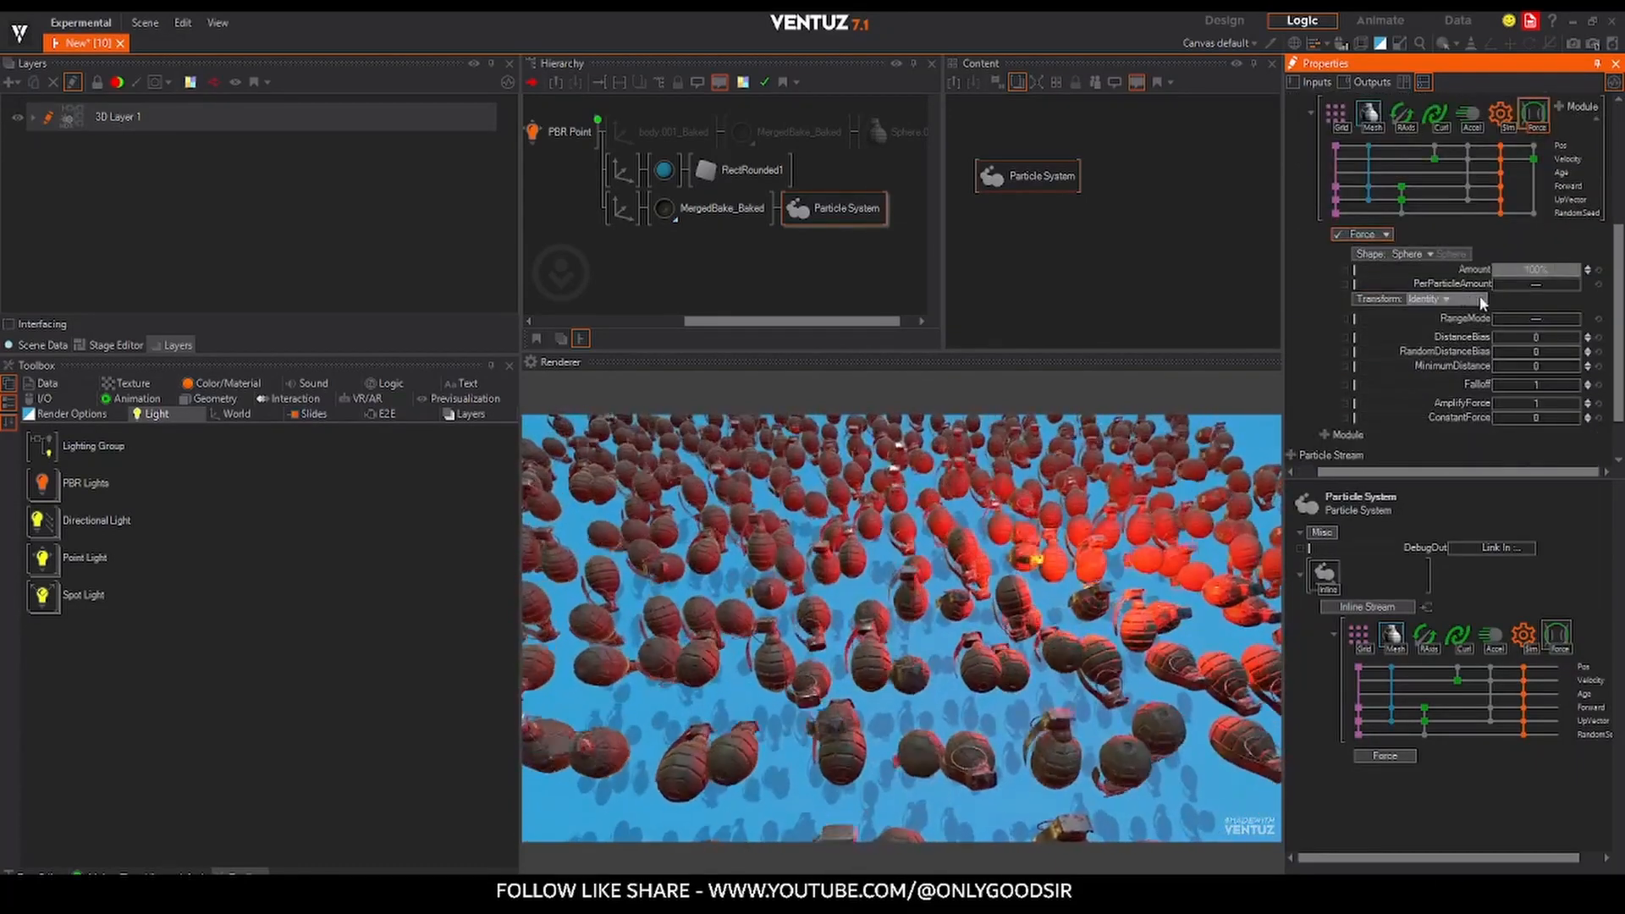
{"action": "left_click", "coordinate": [1480, 300]}
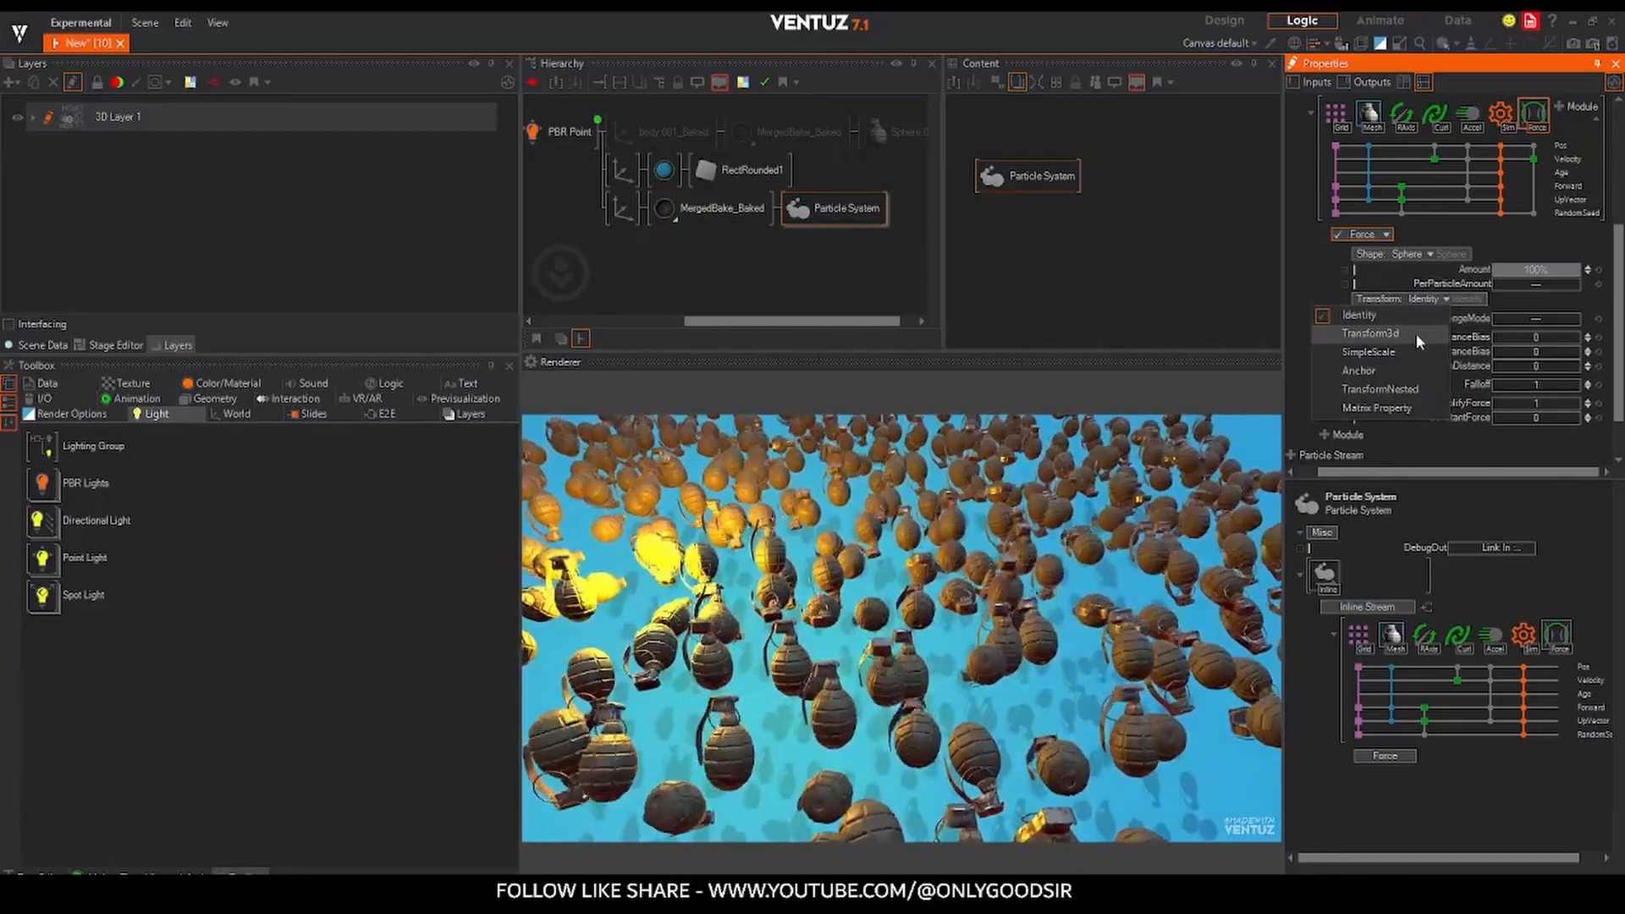
{"action": "left_click", "coordinate": [1416, 334]}
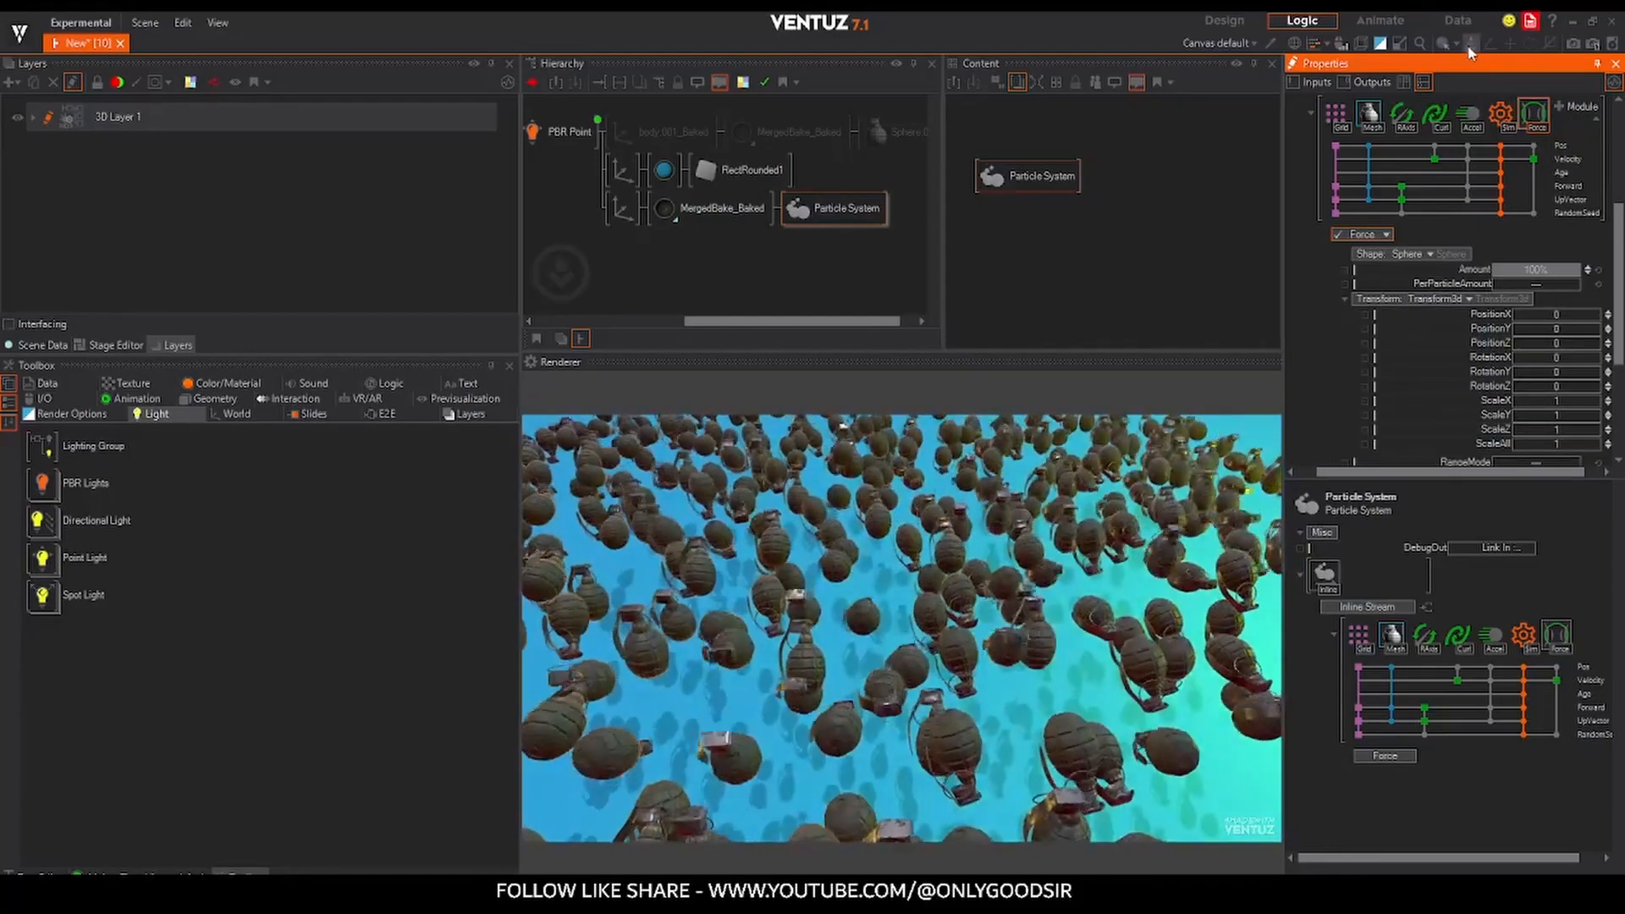
{"action": "left_click", "coordinate": [1470, 44]}
- Enable the Force module's RangeMode and set AmplifyForce to 192.5 and ConstantForce to 177.2
{"action": "scroll", "coordinate": [1515, 356], "scroll_direction": "down", "scroll_amount": 2}
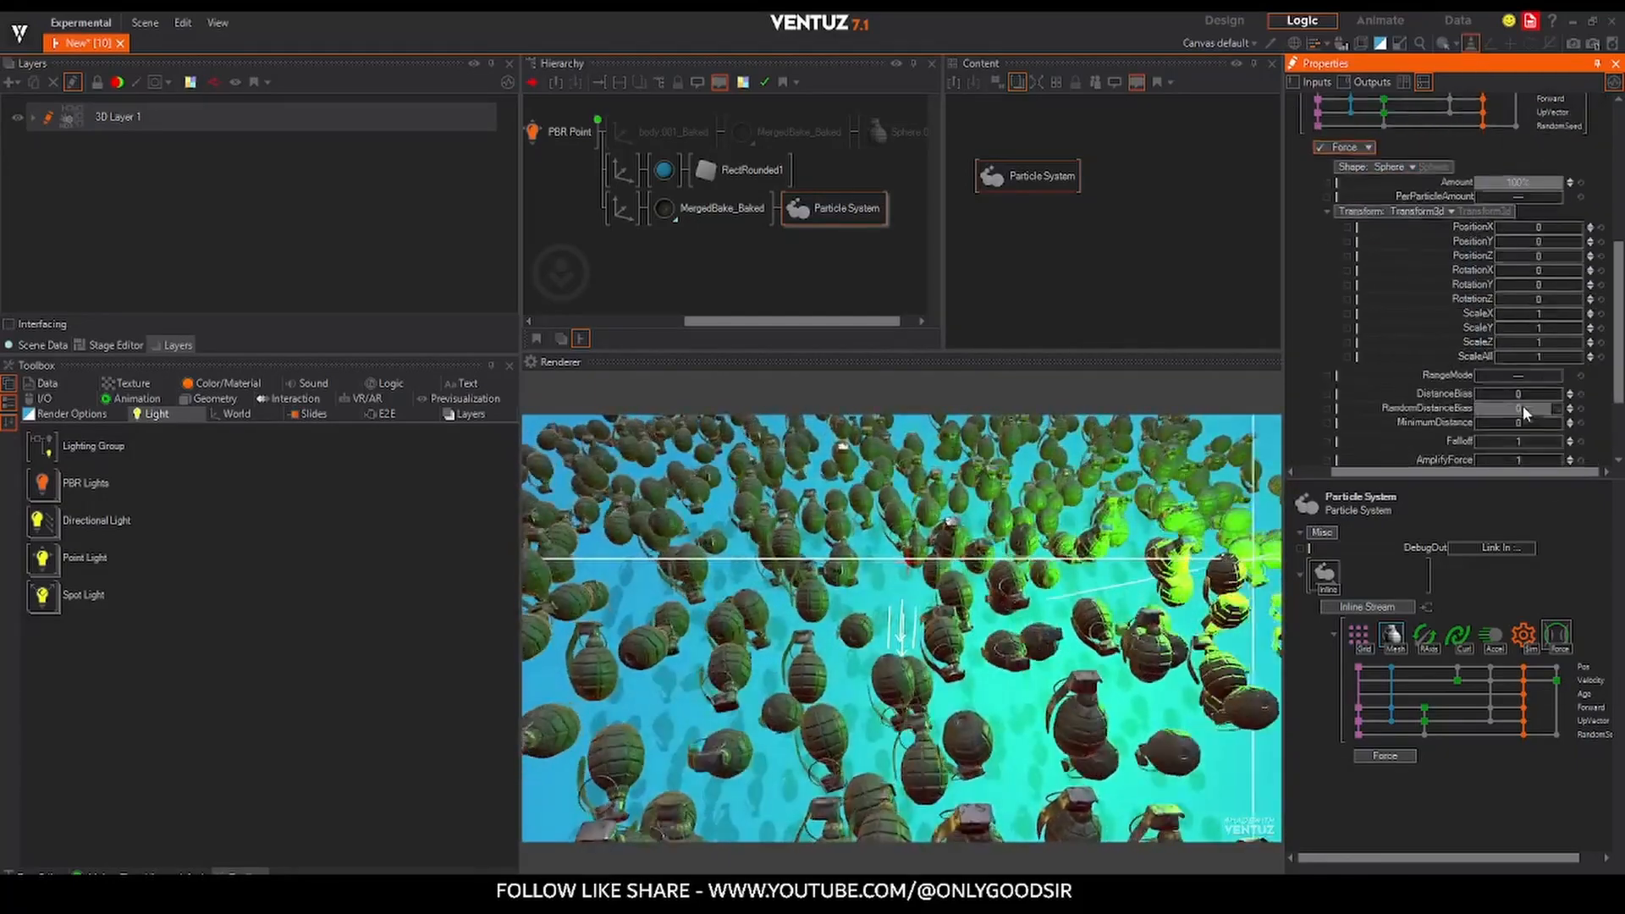
{"action": "scroll", "coordinate": [1522, 405], "scroll_direction": "down", "scroll_amount": 2}
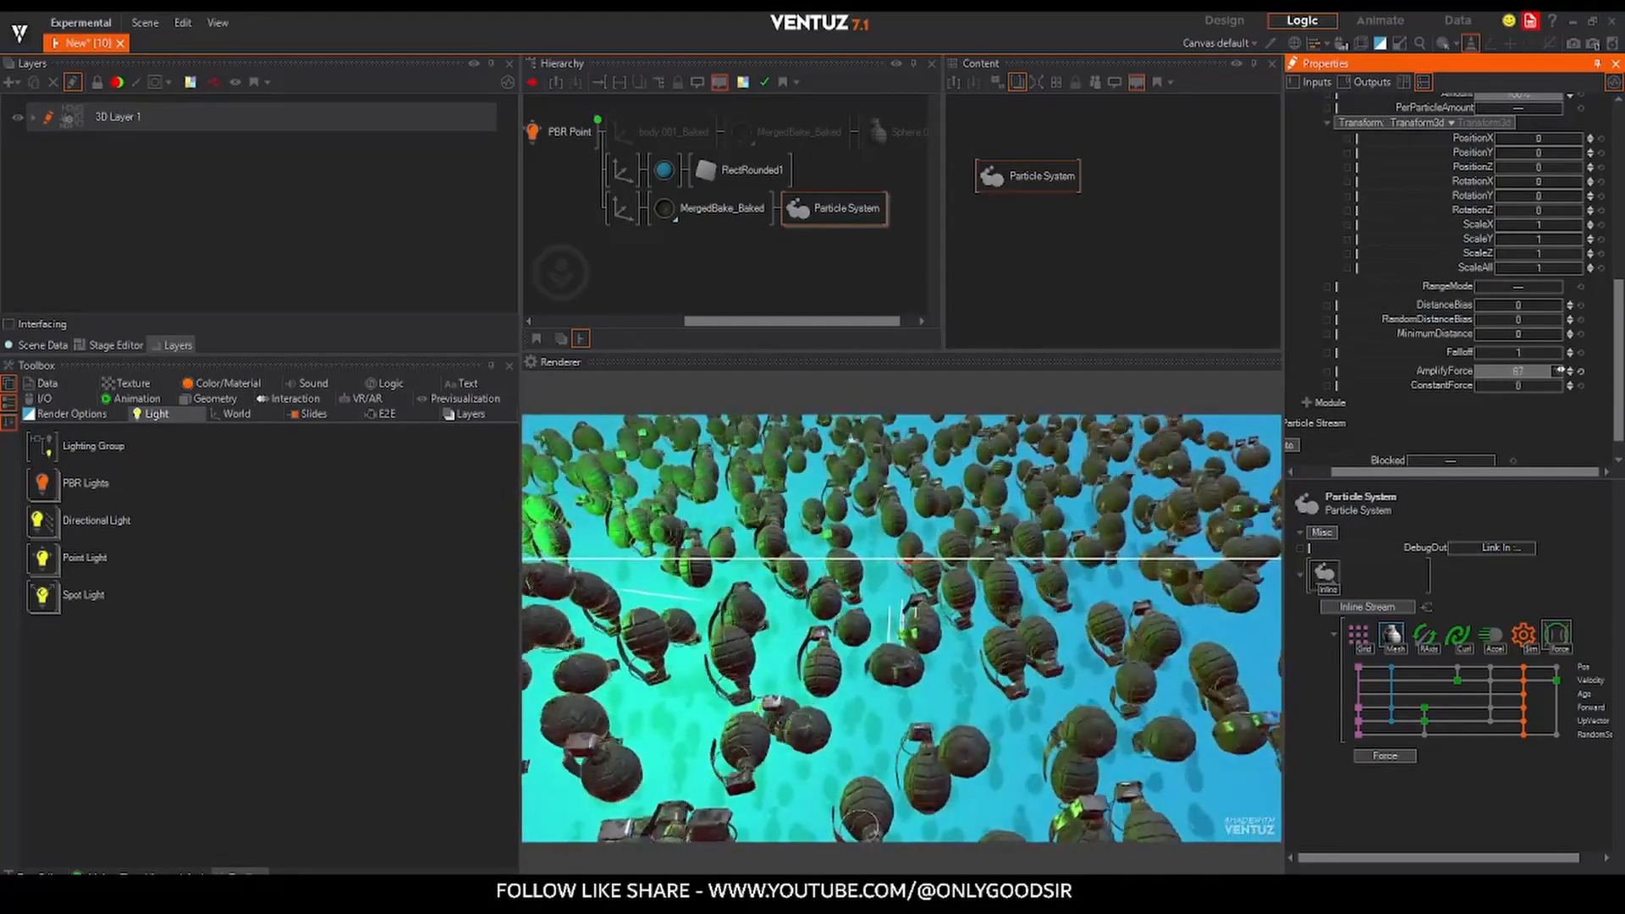
{"action": "left_click_drag", "start_coordinate": [1561, 371], "coordinate": [1563, 371]}
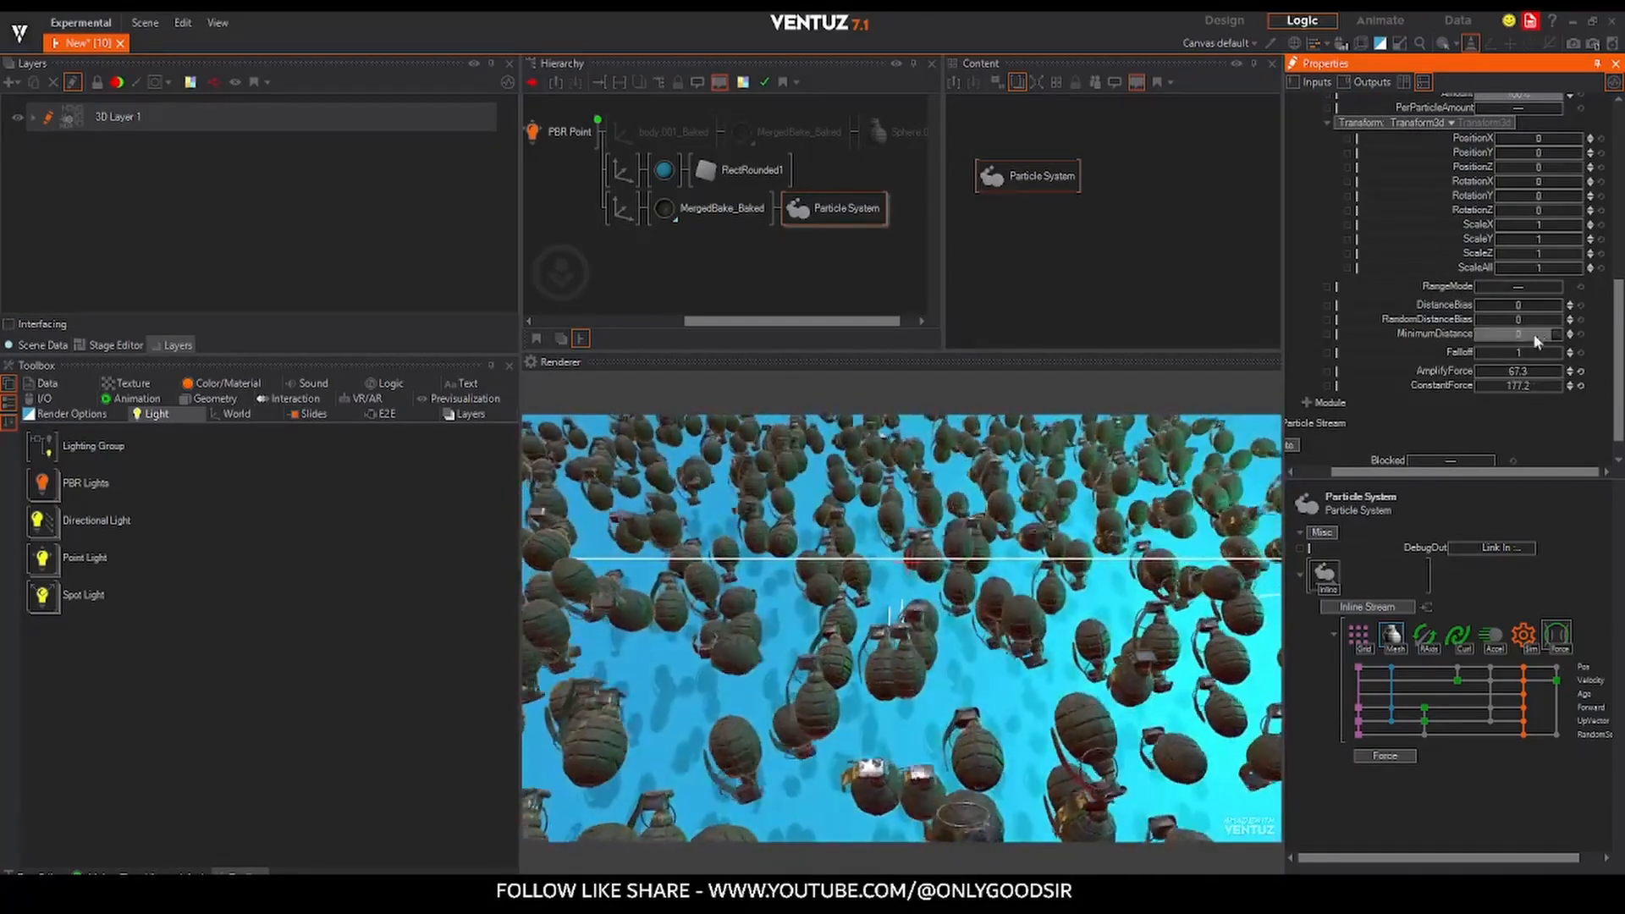
{"action": "scroll", "coordinate": [1537, 364], "scroll_direction": "up", "scroll_amount": 1}
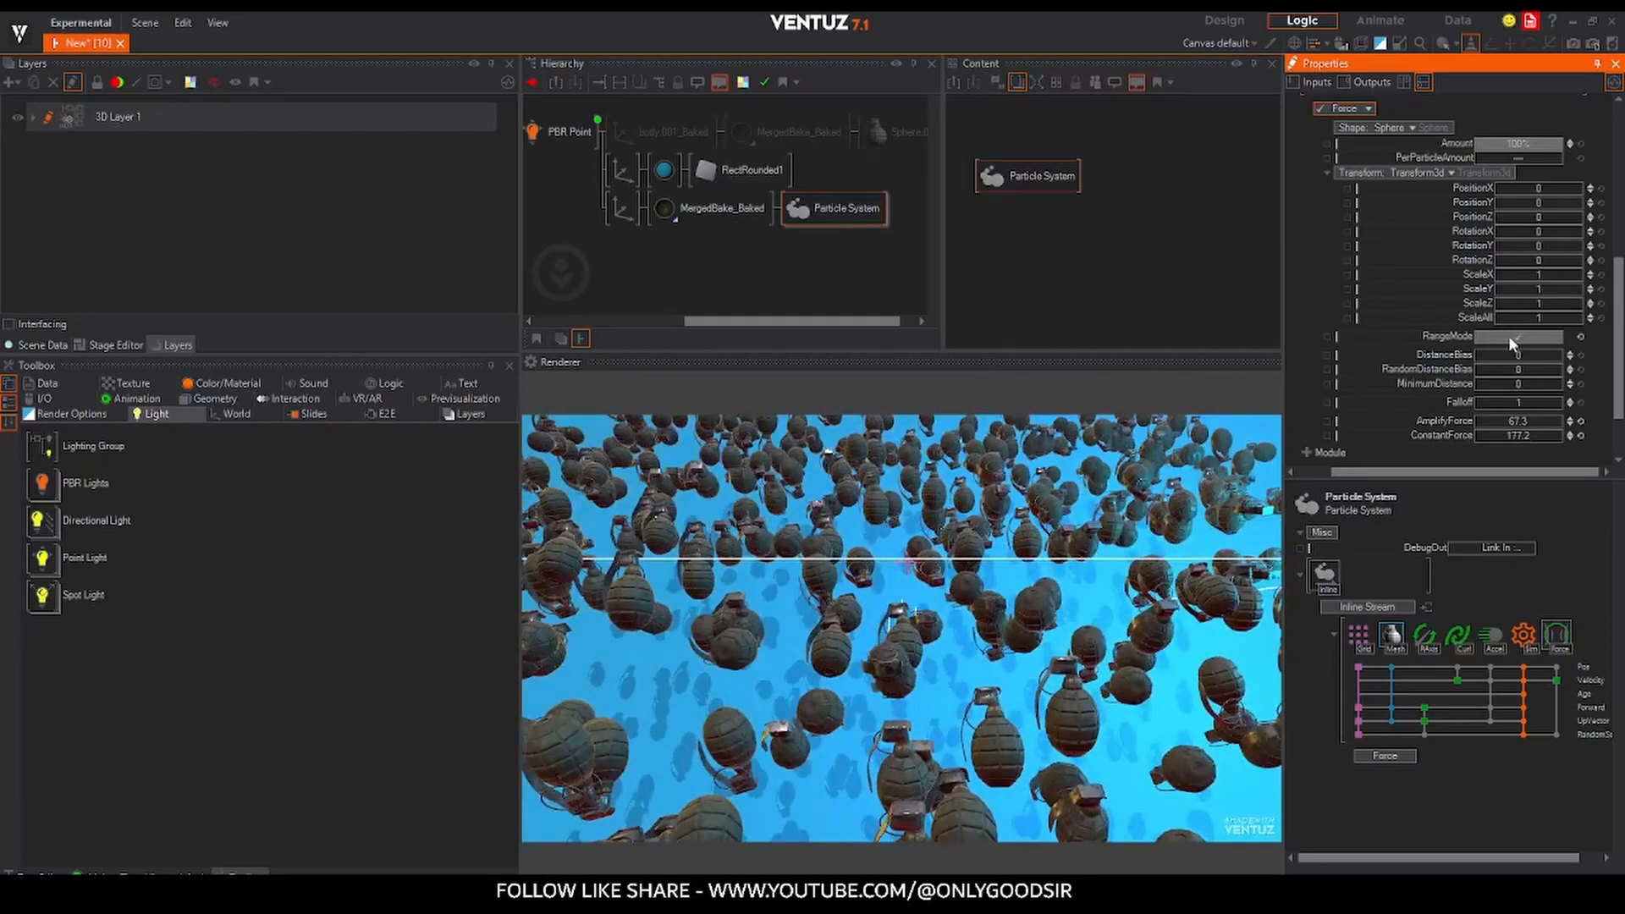
{"action": "left_click", "coordinate": [1509, 335]}
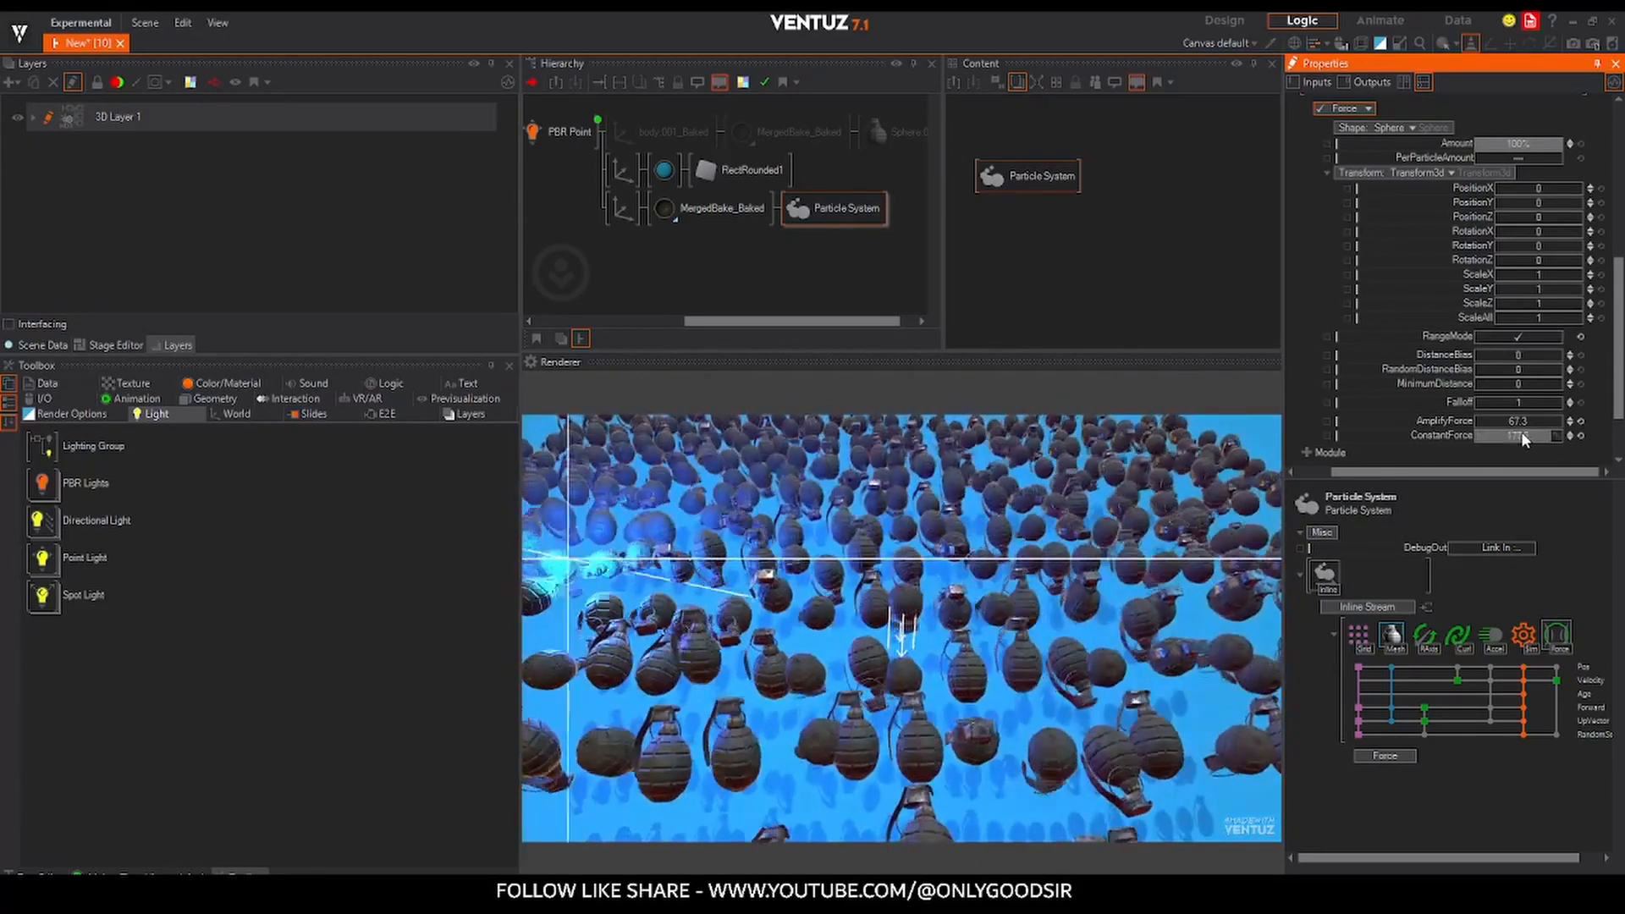
{"action": "left_click_drag", "start_coordinate": [1561, 418], "coordinate": [1499, 438]}
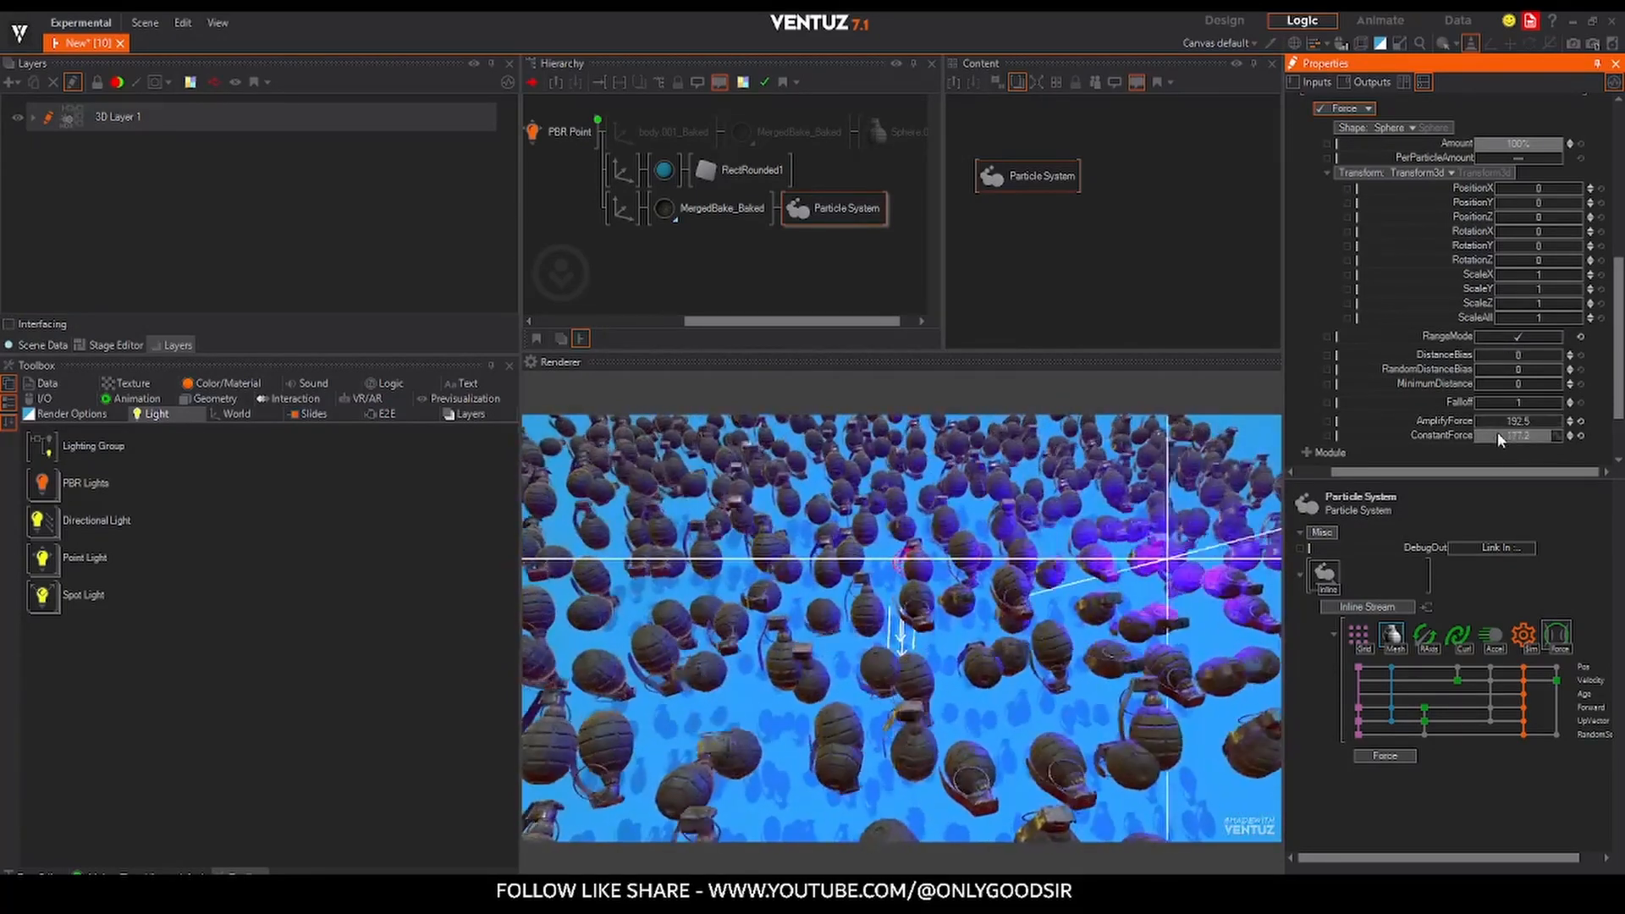
- Move the Force module ahead of the Simulation module and set its PositionX to -4.5
{"action": "scroll", "coordinate": [1537, 220], "scroll_direction": "up", "scroll_amount": 5}
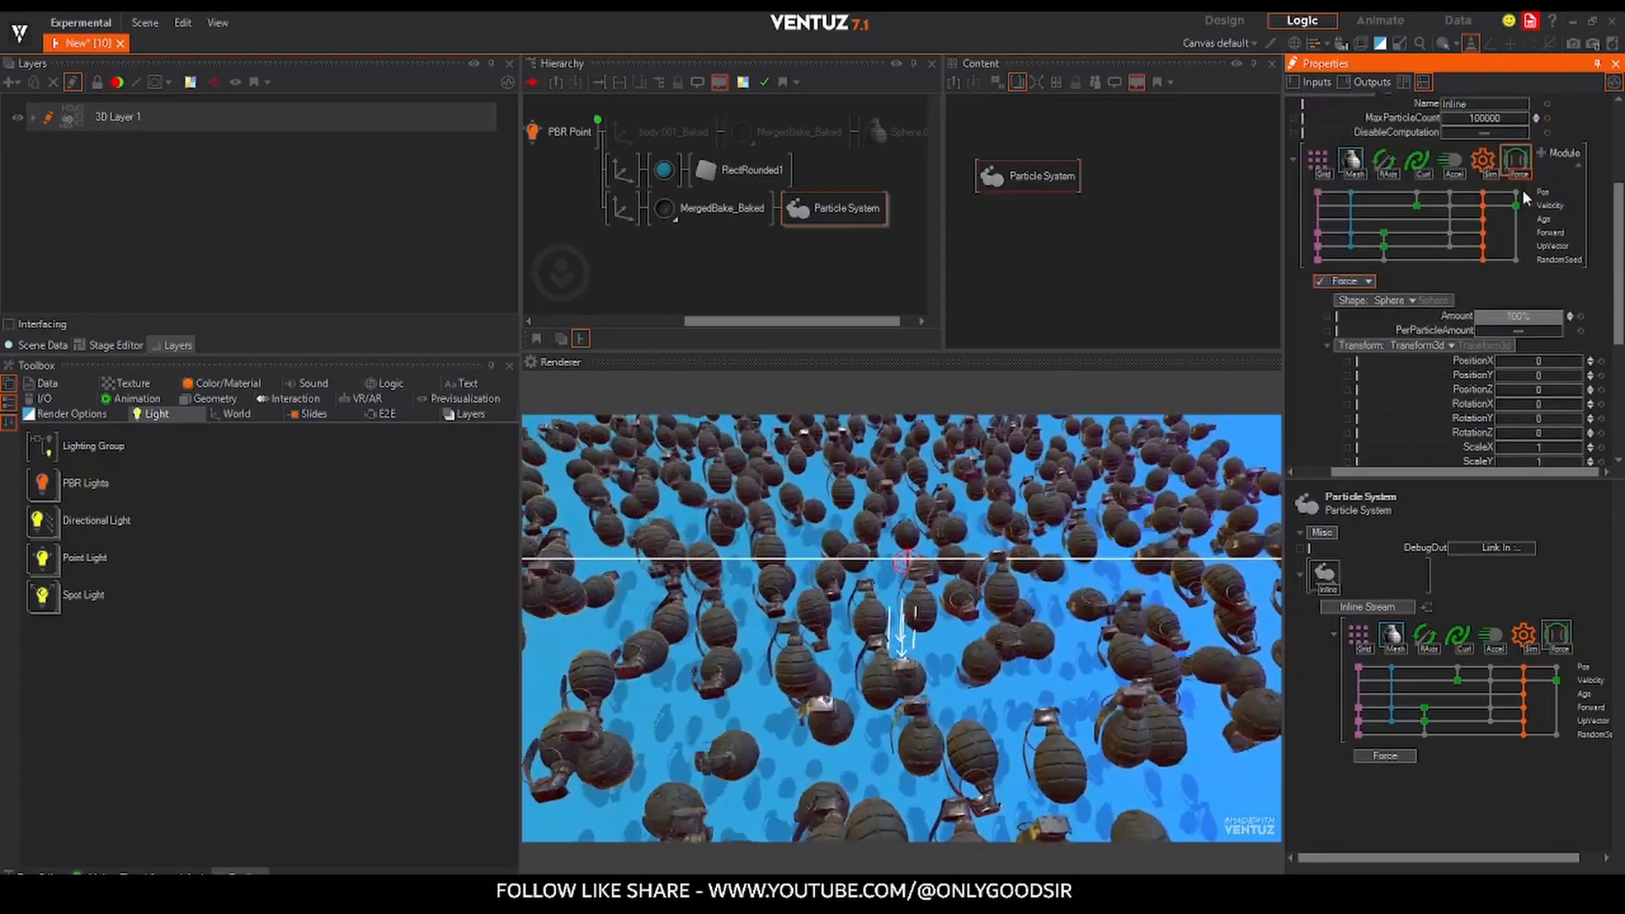
{"action": "left_click_drag", "start_coordinate": [1515, 161], "coordinate": [1477, 169]}
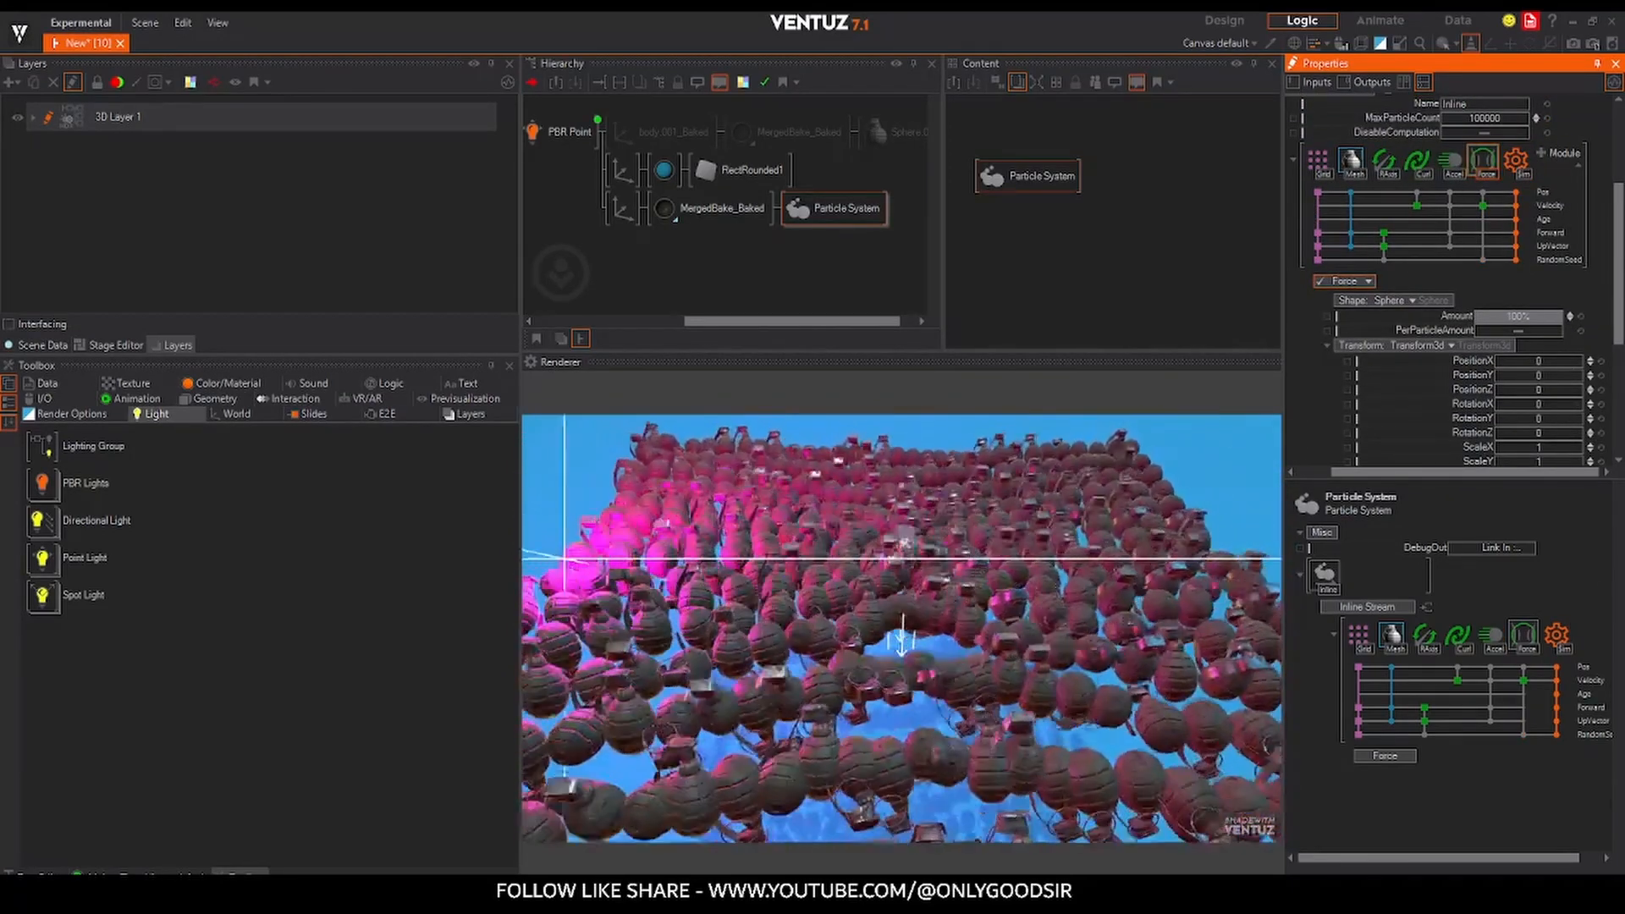
{"action": "scroll", "coordinate": [1533, 307], "scroll_direction": "down", "scroll_amount": 2}
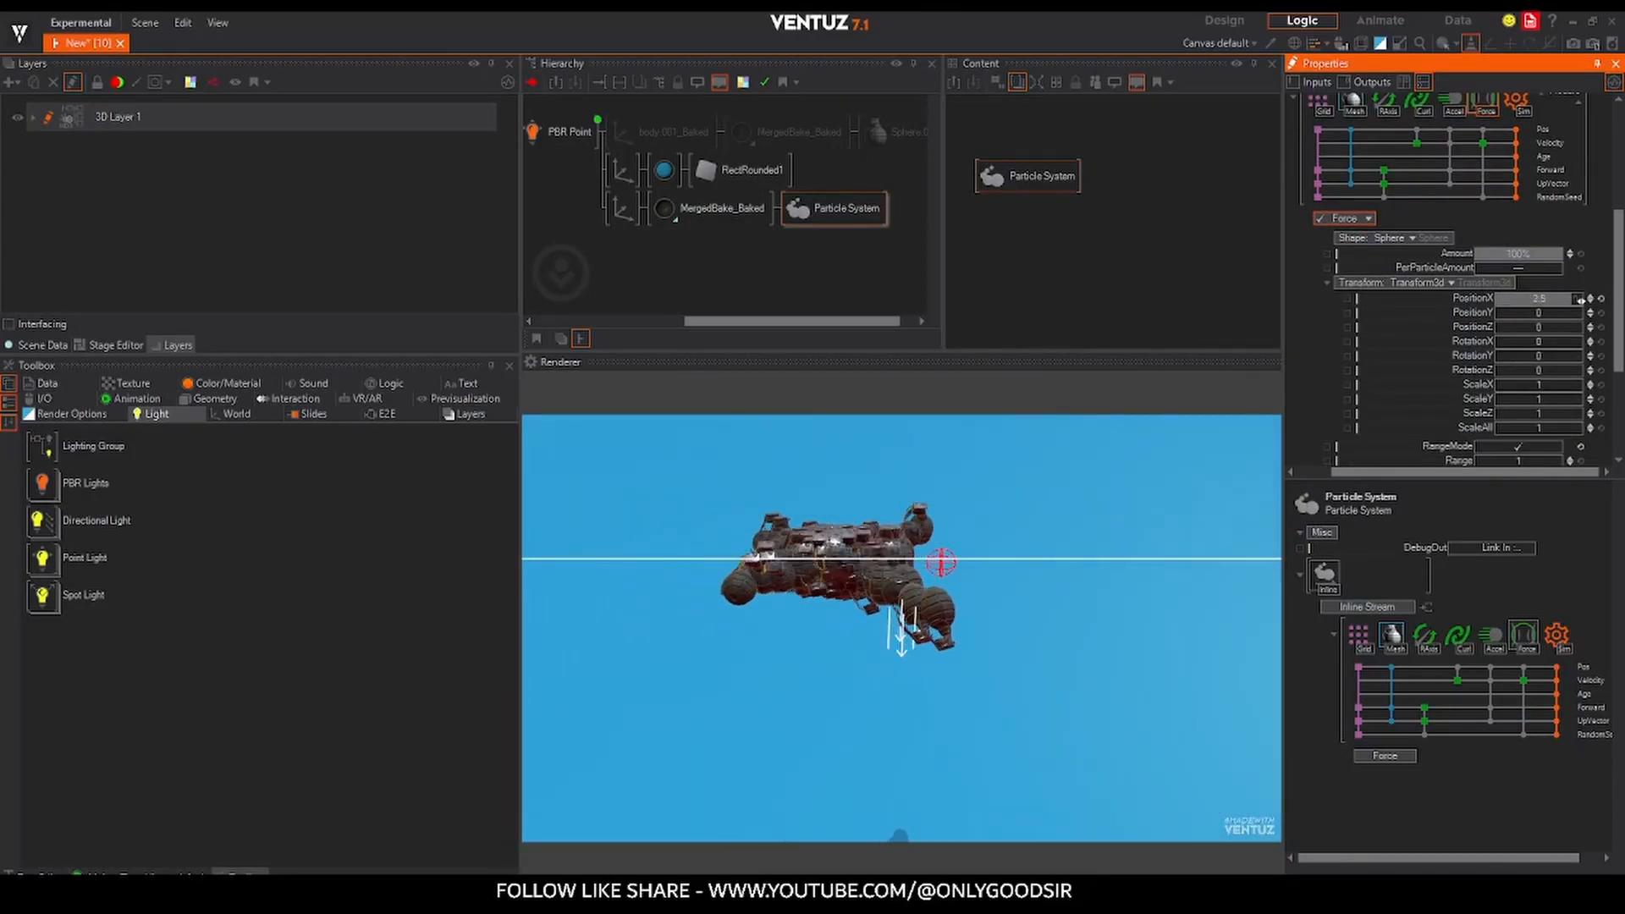
{"action": "left_click_drag", "start_coordinate": [1579, 299], "coordinate": [1508, 302]}
- Reset the Force's AmplifyForce to 1, set Range to 13.5 and ConstantForce to -1.7, and enable ScaleForceWithRange
{"action": "scroll", "coordinate": [1516, 318], "scroll_direction": "down", "scroll_amount": 4}
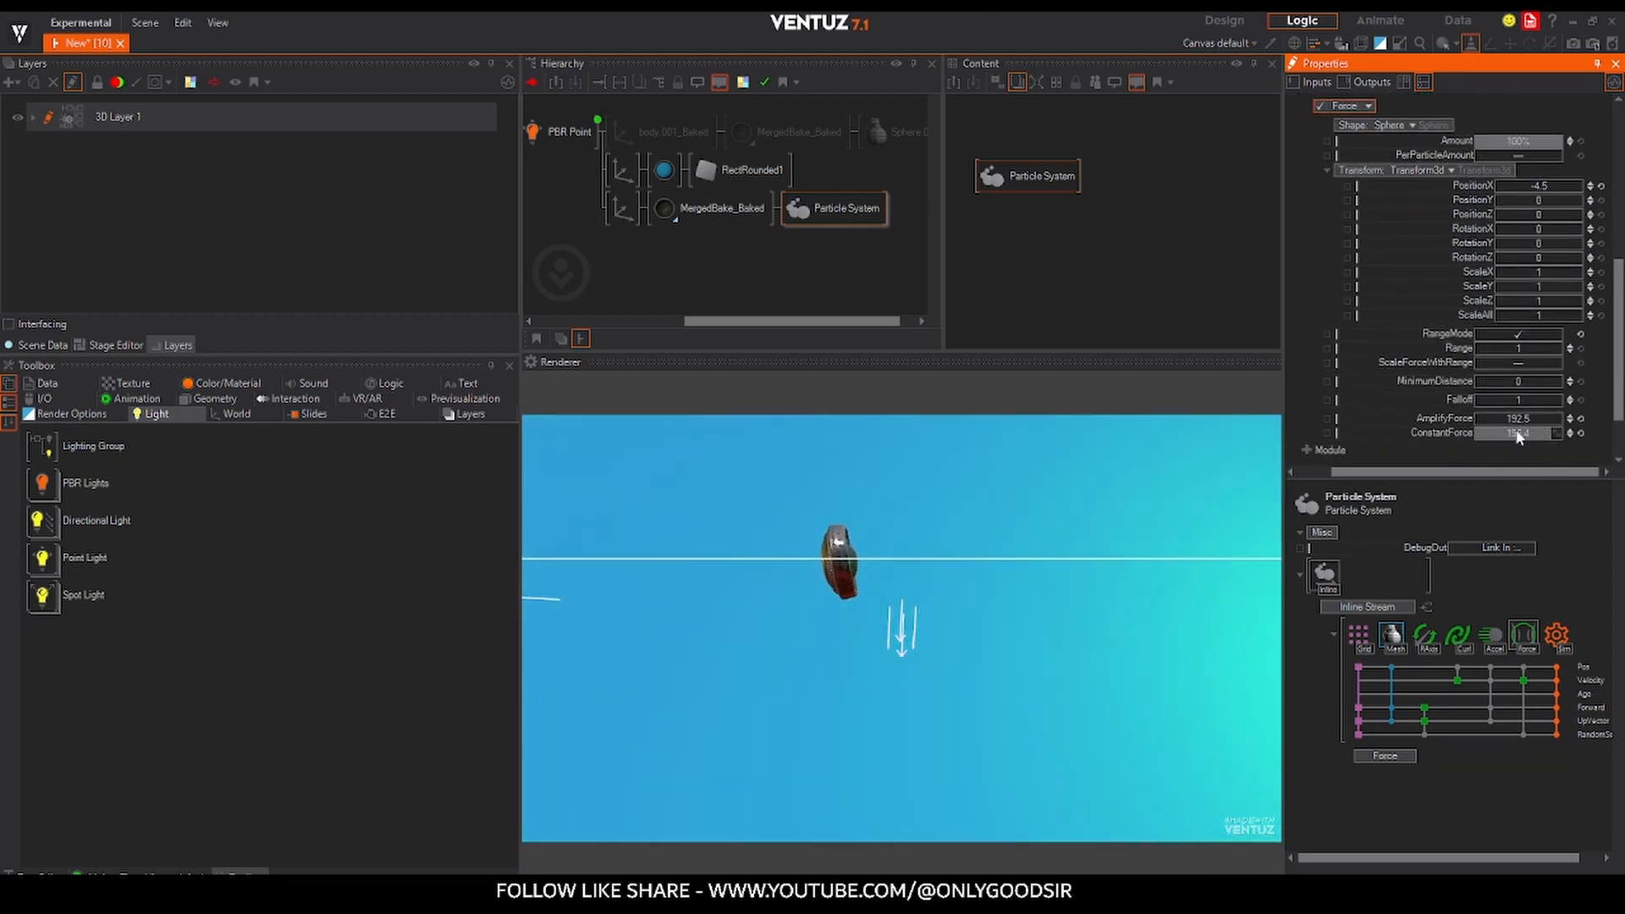
{"action": "left_click", "coordinate": [1580, 419]}
{"action": "left_click", "coordinate": [1581, 432]}
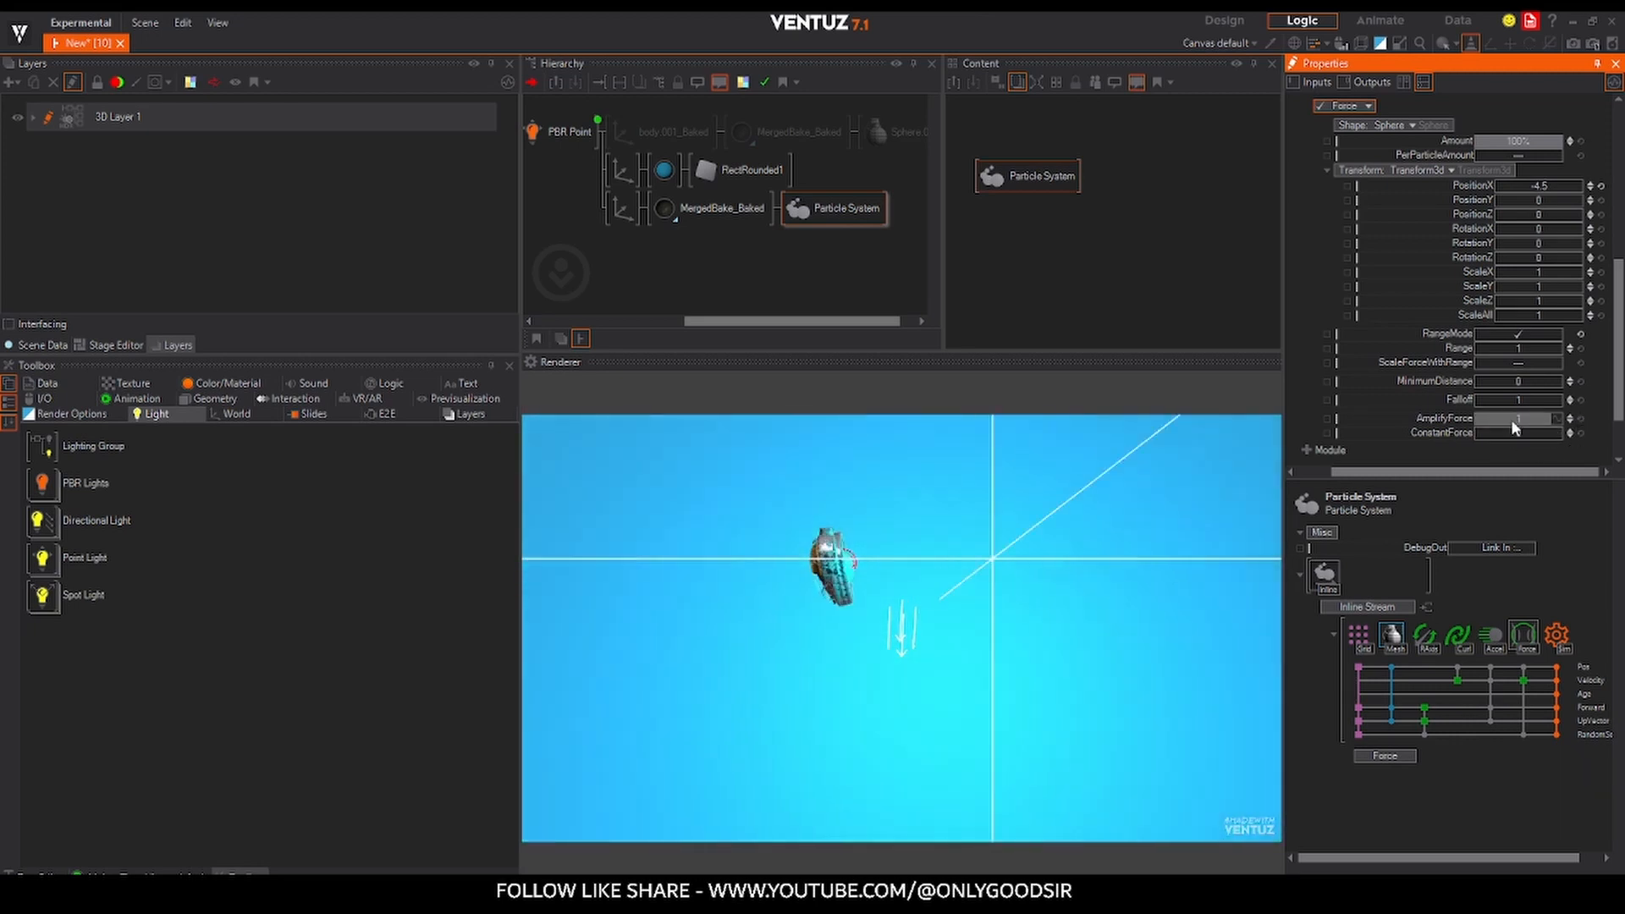
{"action": "left_click_drag", "start_coordinate": [1511, 419], "coordinate": [1560, 419]}
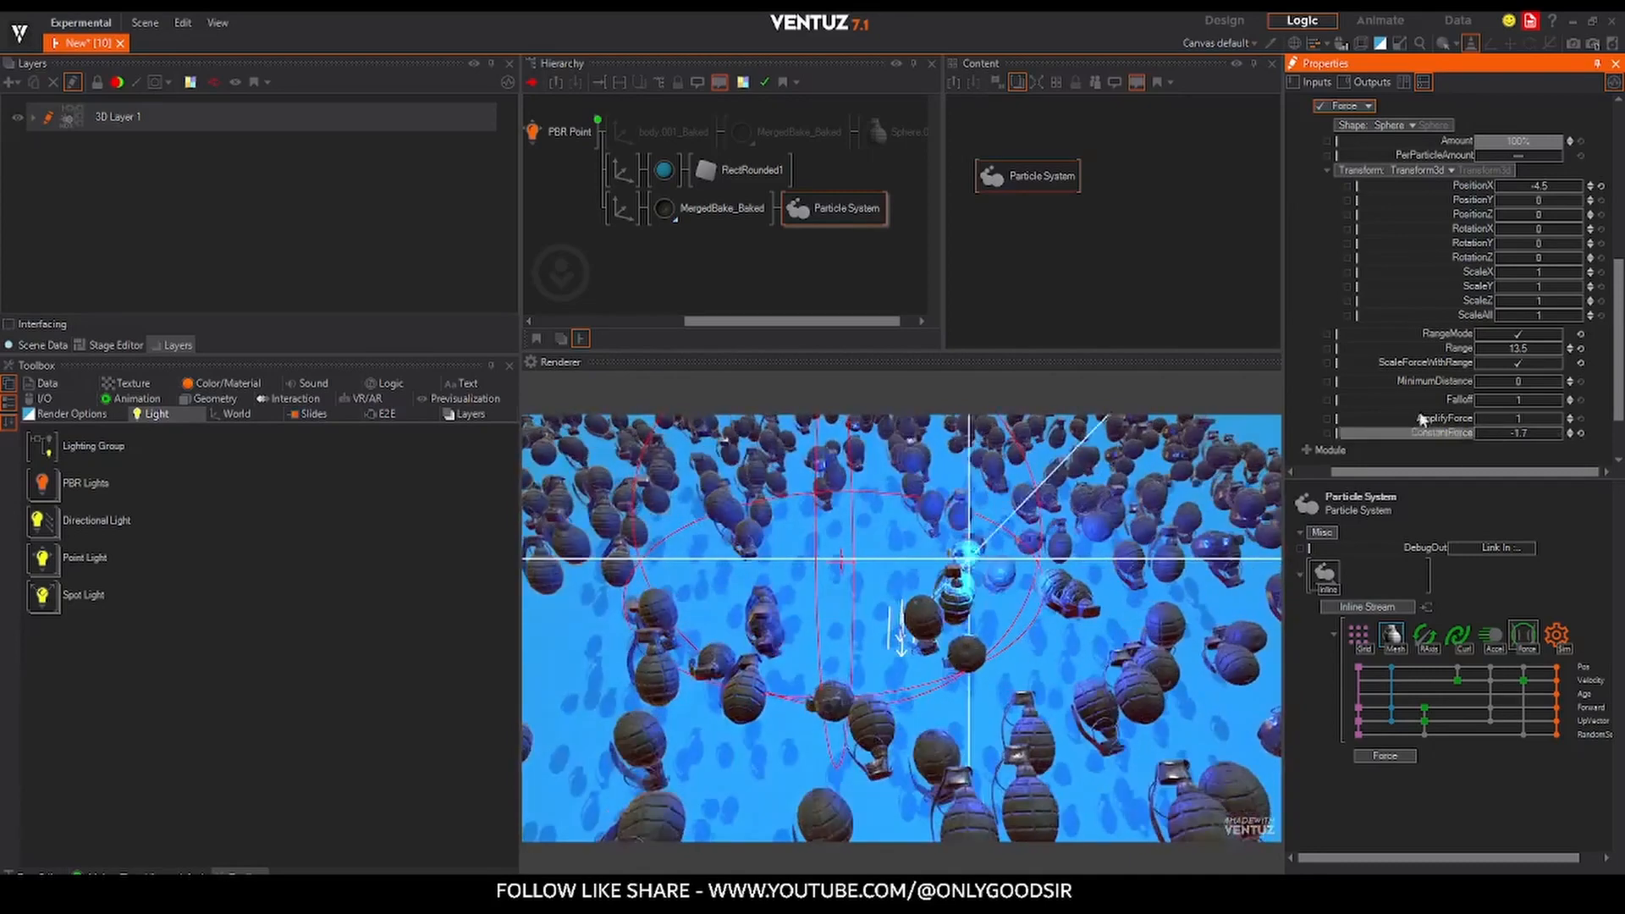
- Sweep the Force's position along X, ending at 10.9, and set its ConstantForce to 3.58
{"action": "left_click_drag", "start_coordinate": [1539, 188], "coordinate": [1580, 186]}
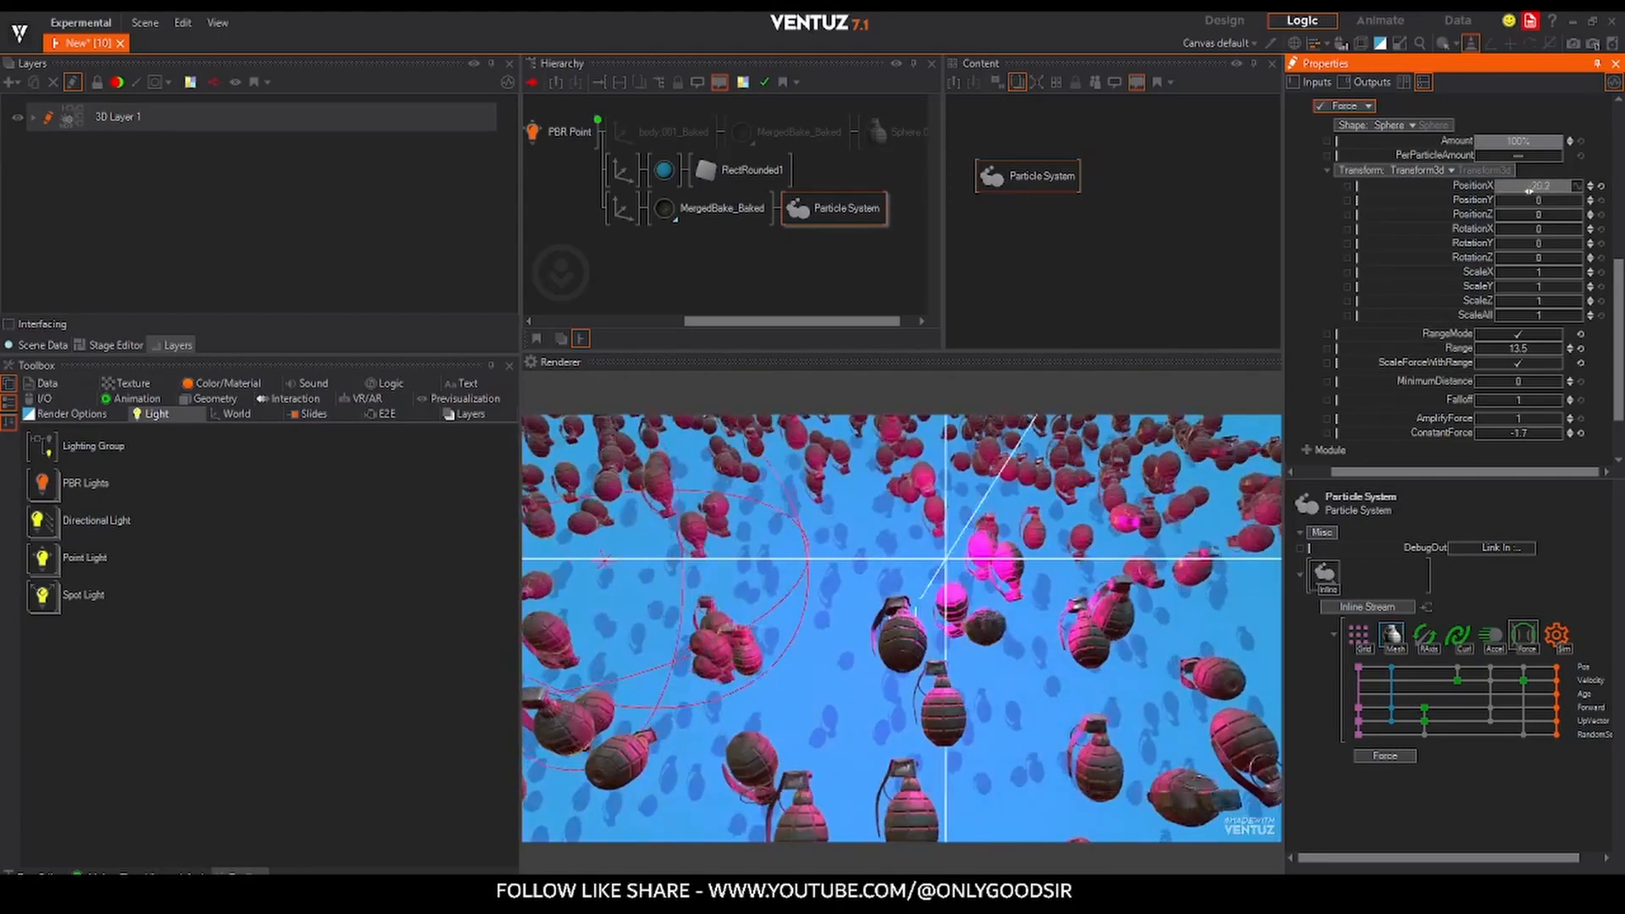
{"action": "left_click_drag", "start_coordinate": [1579, 190], "coordinate": [1582, 190]}
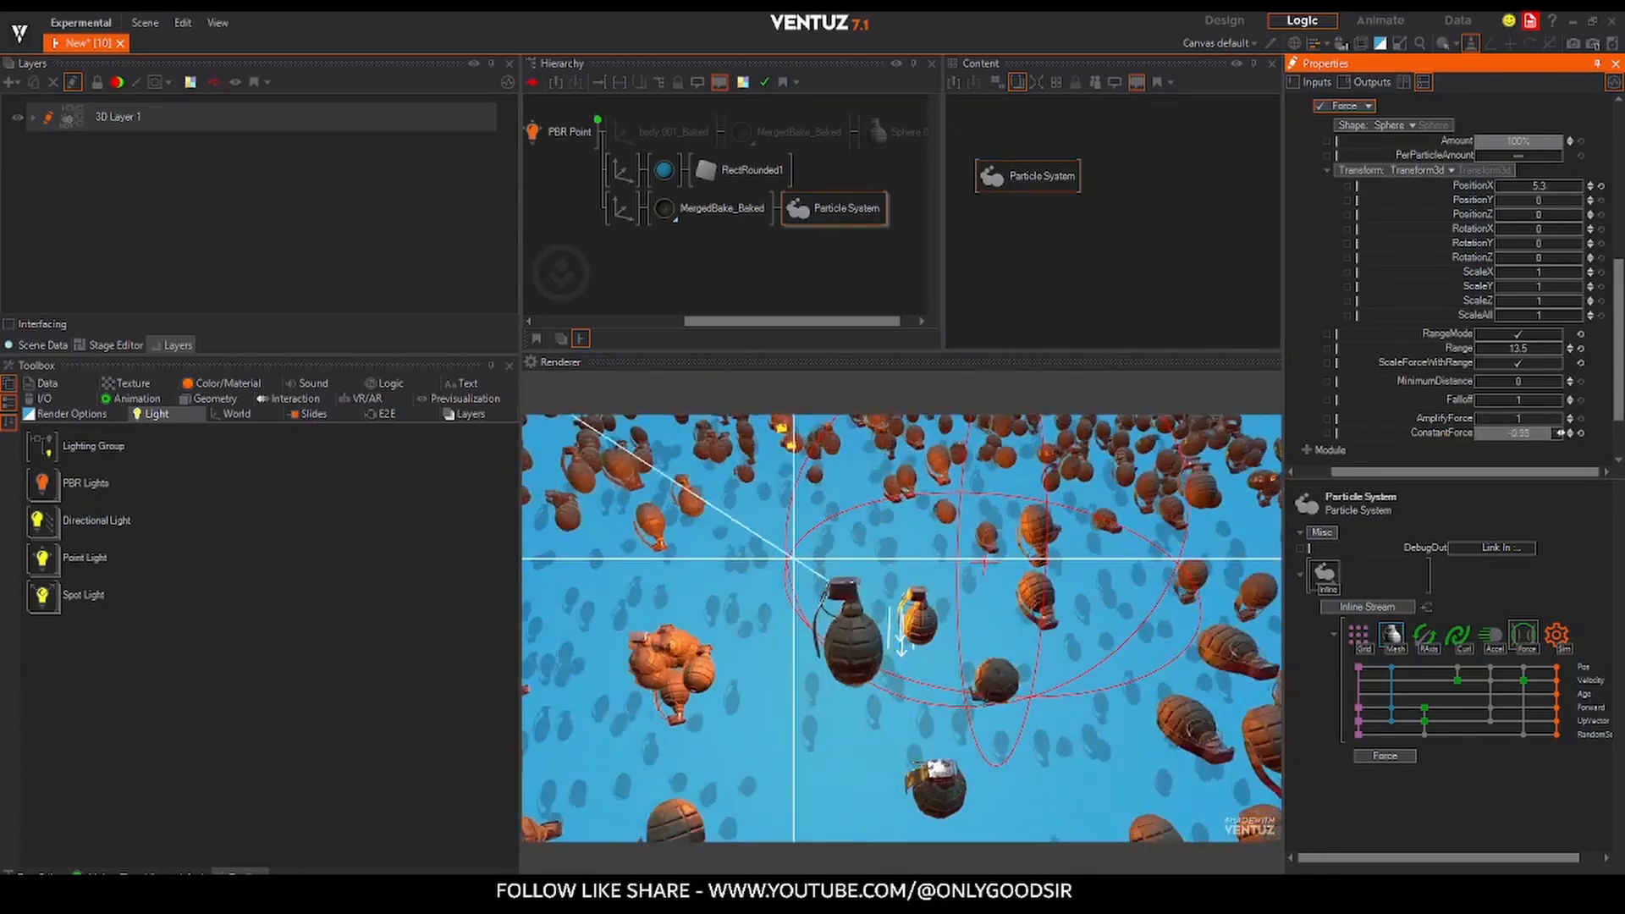
{"action": "left_click_drag", "start_coordinate": [1560, 433], "coordinate": [1560, 434]}
{"action": "mouse_move", "coordinate": [1577, 185]}
{"action": "left_mouse_down"}
{"action": "mouse_move", "coordinate": [1495, 181]}
{"action": "mouse_move", "coordinate": [1581, 191]}
{"action": "left_mouse_up"}
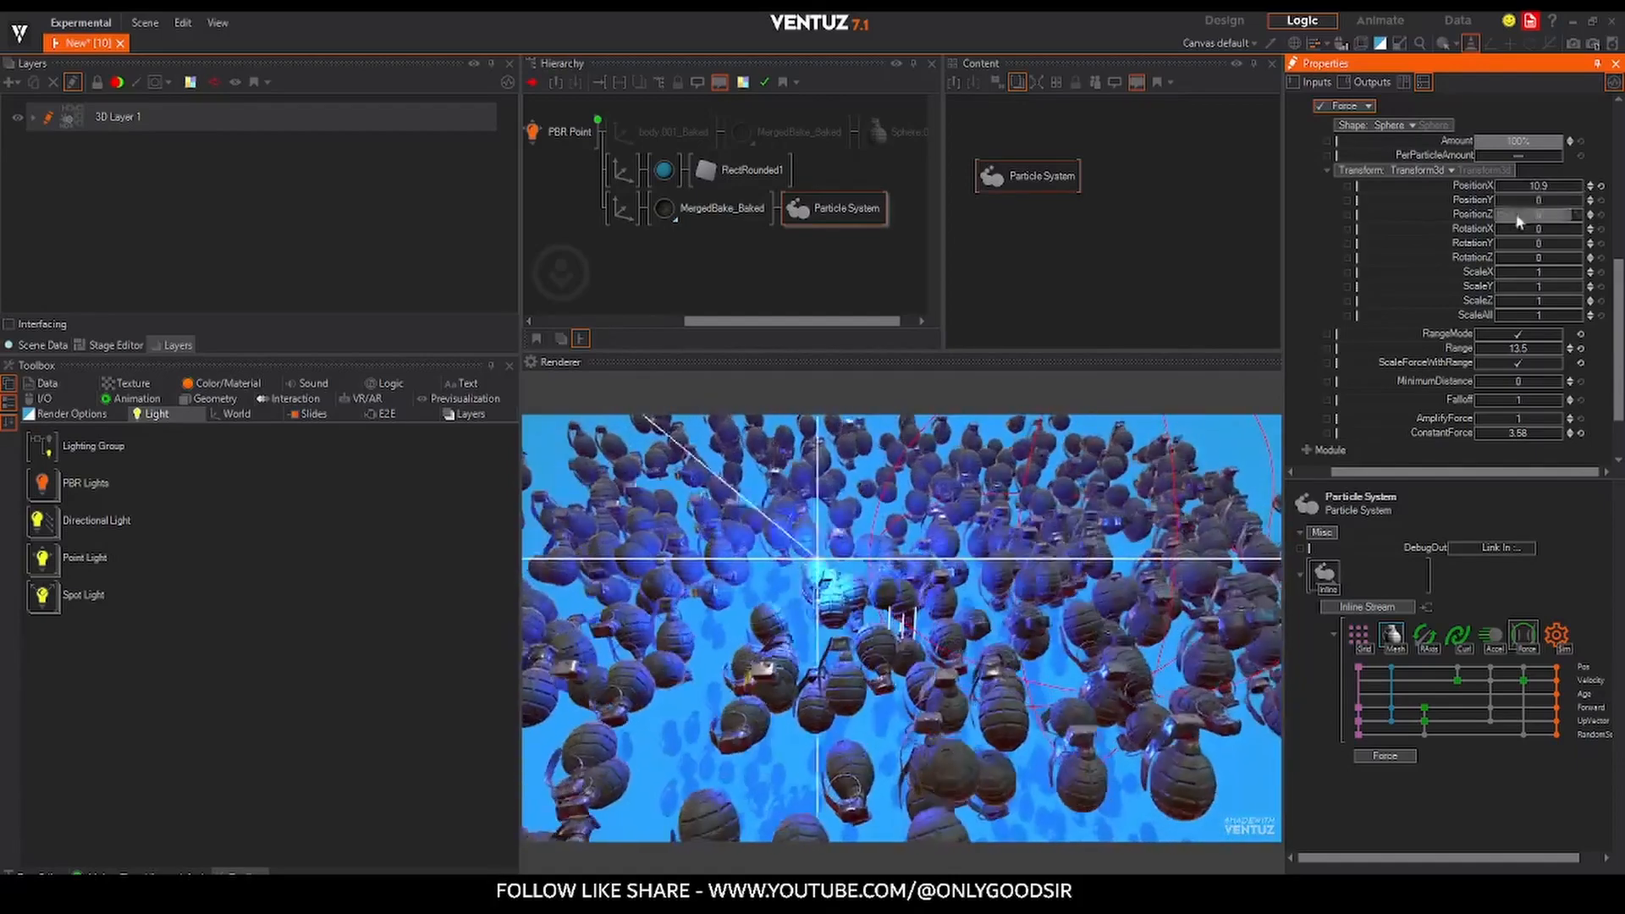
- Hide the helper gizmos and delete the Force module from the particle stream
{"action": "left_click", "coordinate": [1475, 46]}
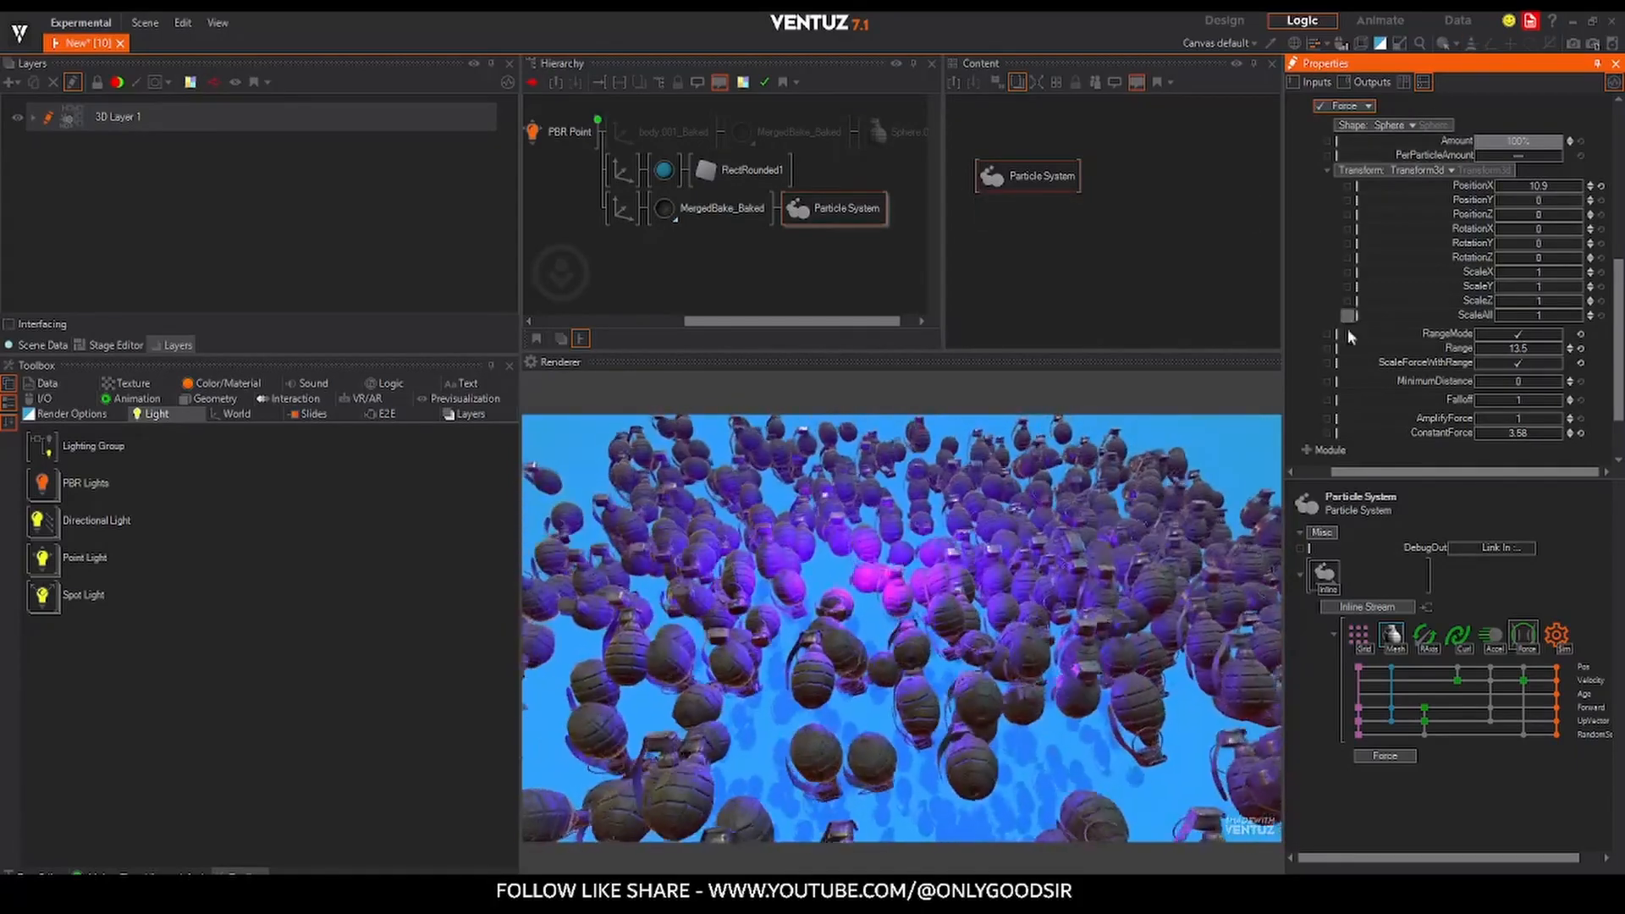
{"action": "scroll", "coordinate": [1478, 186], "scroll_direction": "up", "scroll_amount": 2}
{"action": "left_click", "coordinate": [1486, 128]}
{"action": "key", "text": "Delete"}
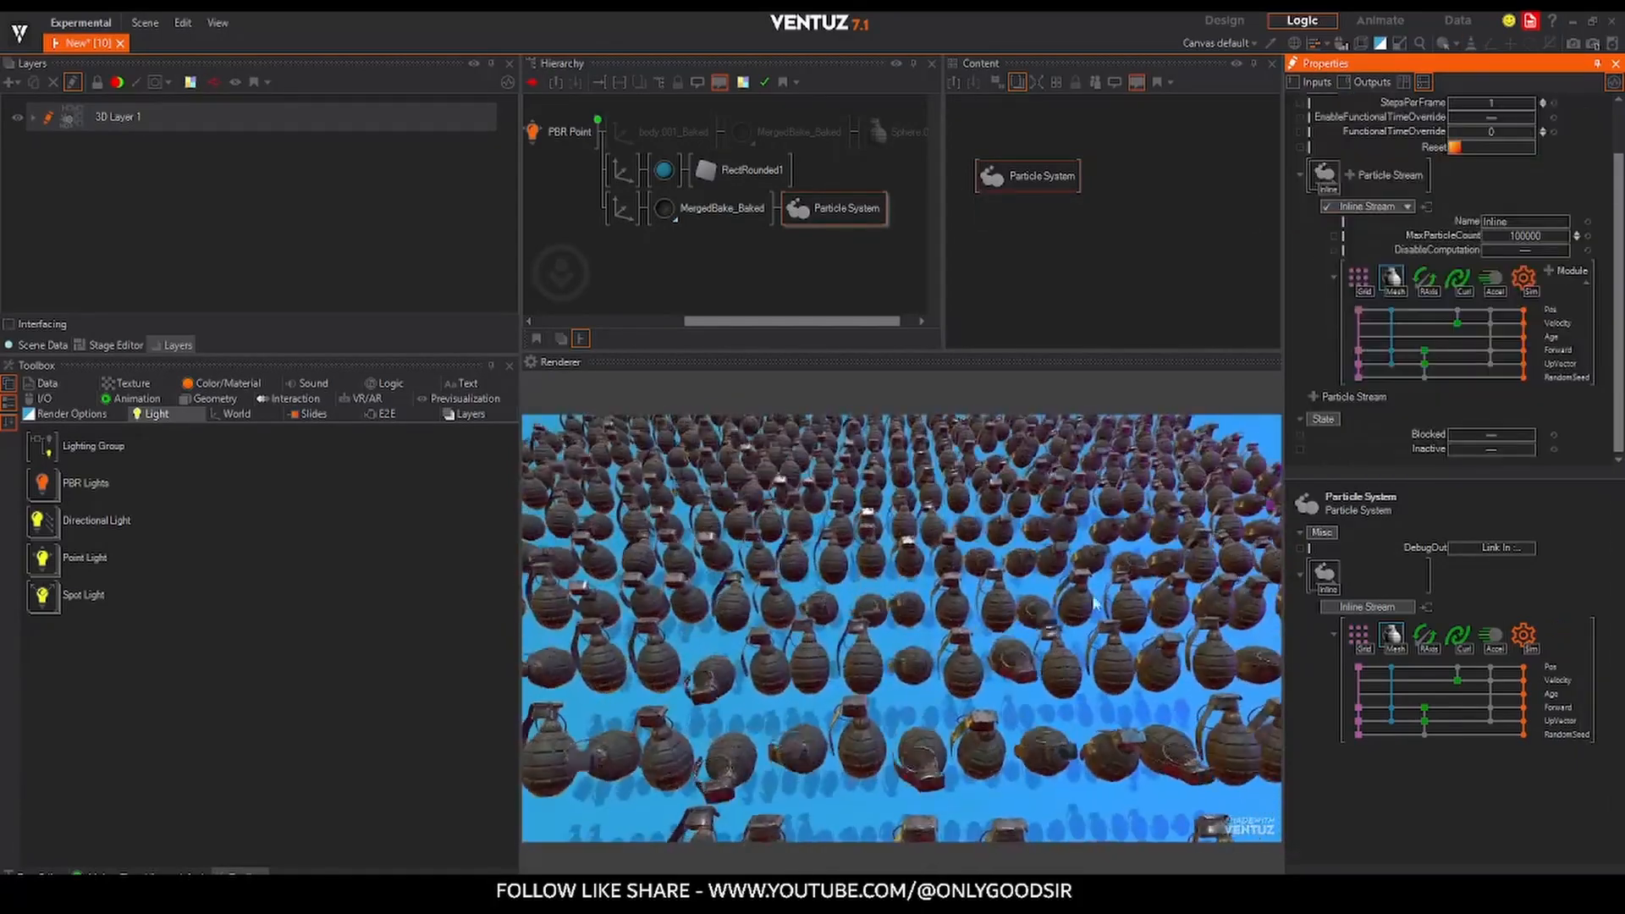
- Tilt the grenade particles by adjusting the X rotation of the particle system's Axis
{"action": "left_click", "coordinate": [623, 208]}
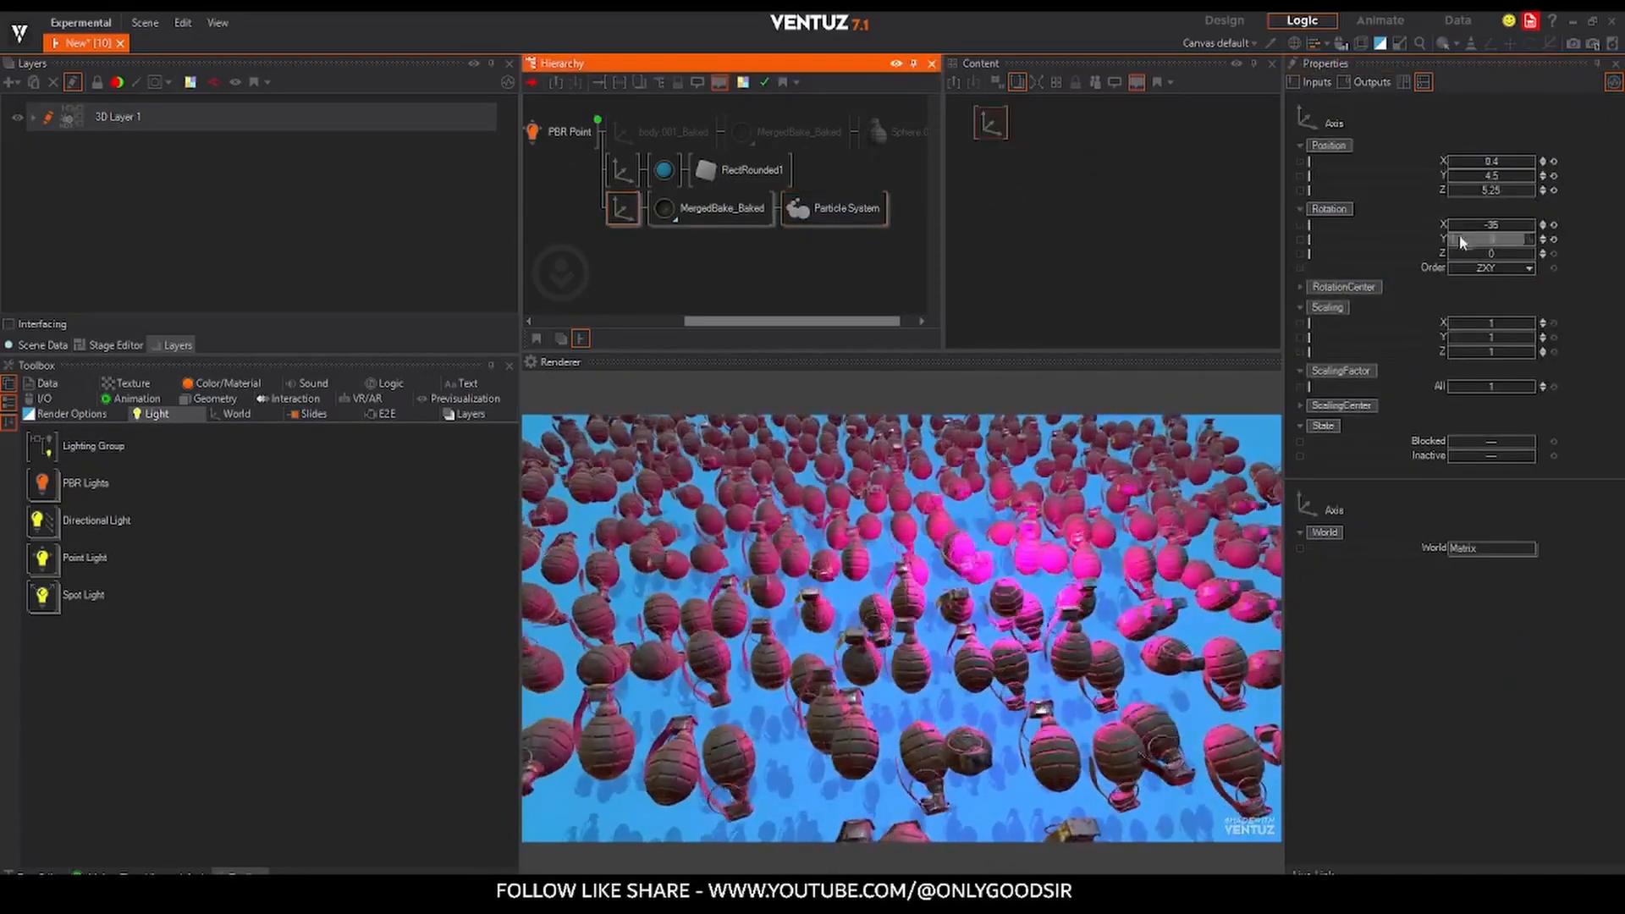
{"action": "left_click_drag", "start_coordinate": [1483, 225], "coordinate": [1551, 175]}
- Try an X rotation of 90 on the plane's Axis, set it to 0 instead, and lower its Y position to 19.5
{"action": "left_click", "coordinate": [622, 170]}
{"action": "left_click", "coordinate": [1534, 171]}
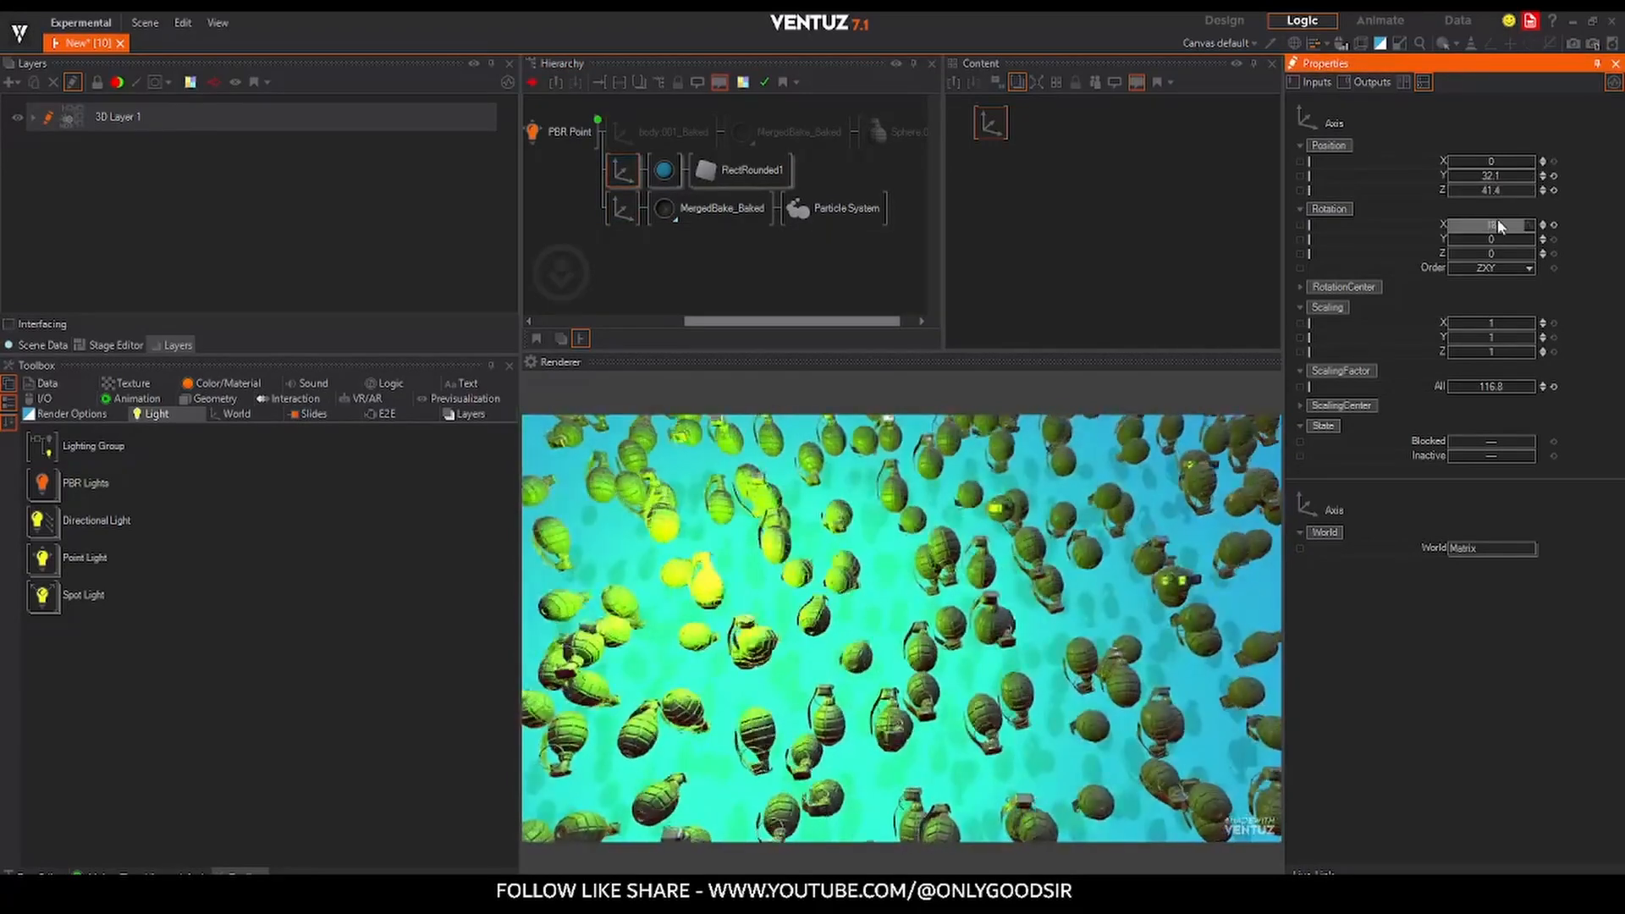
{"action": "left_click", "coordinate": [1498, 221]}
{"action": "type", "text": "90"}
{"action": "key", "text": "Return"}
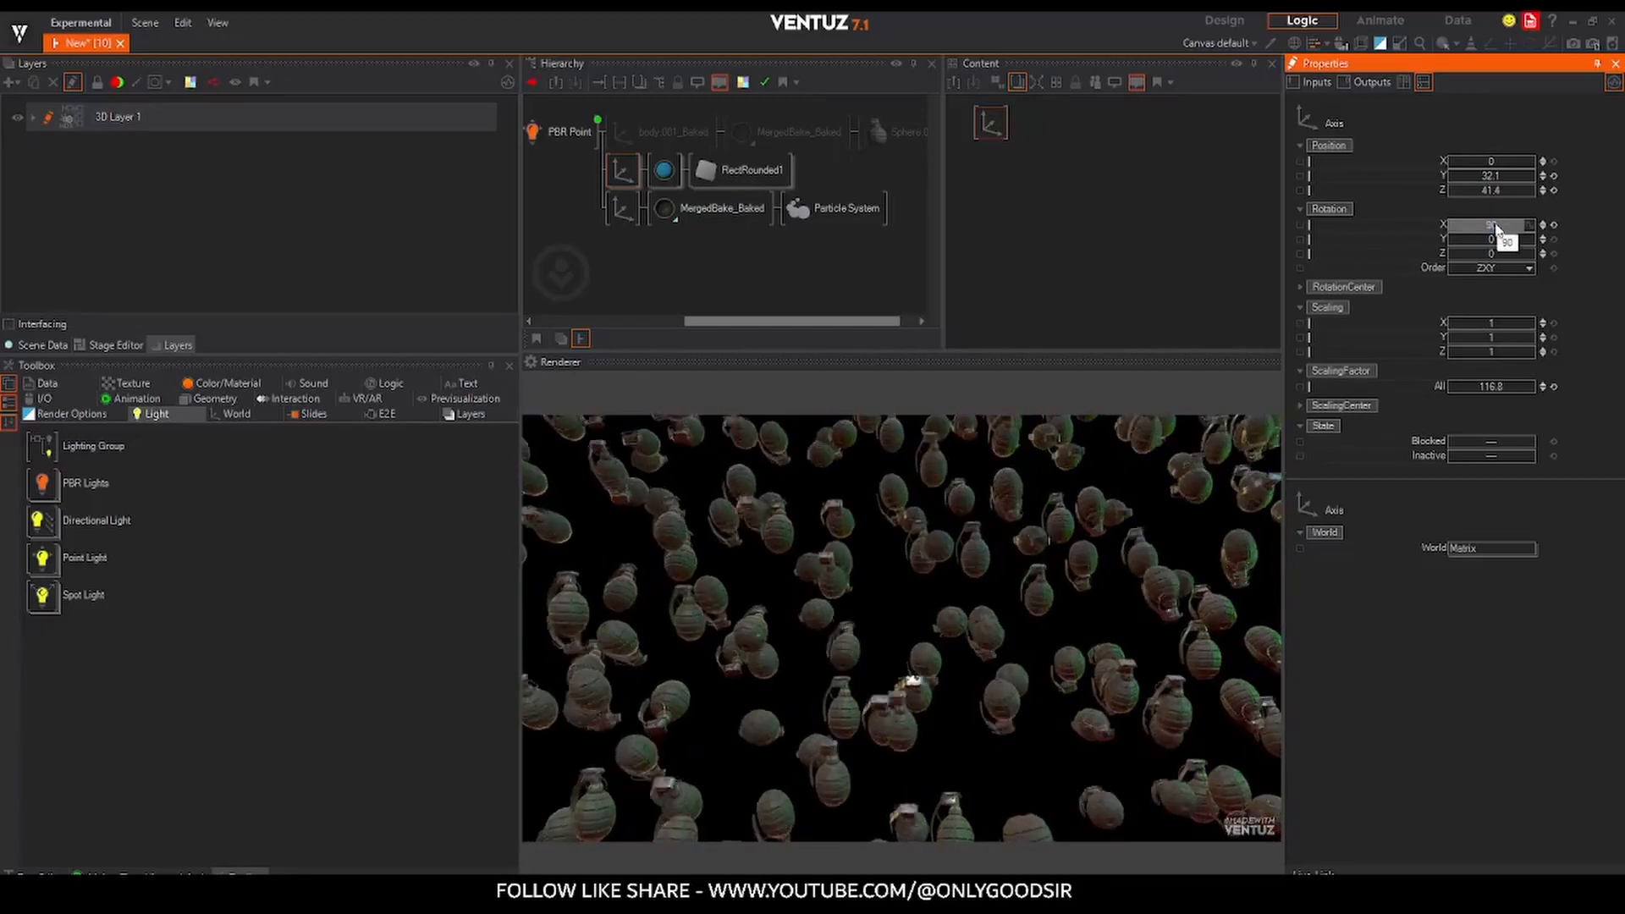
{"action": "type", "text": "0"}
{"action": "key", "text": "Return"}
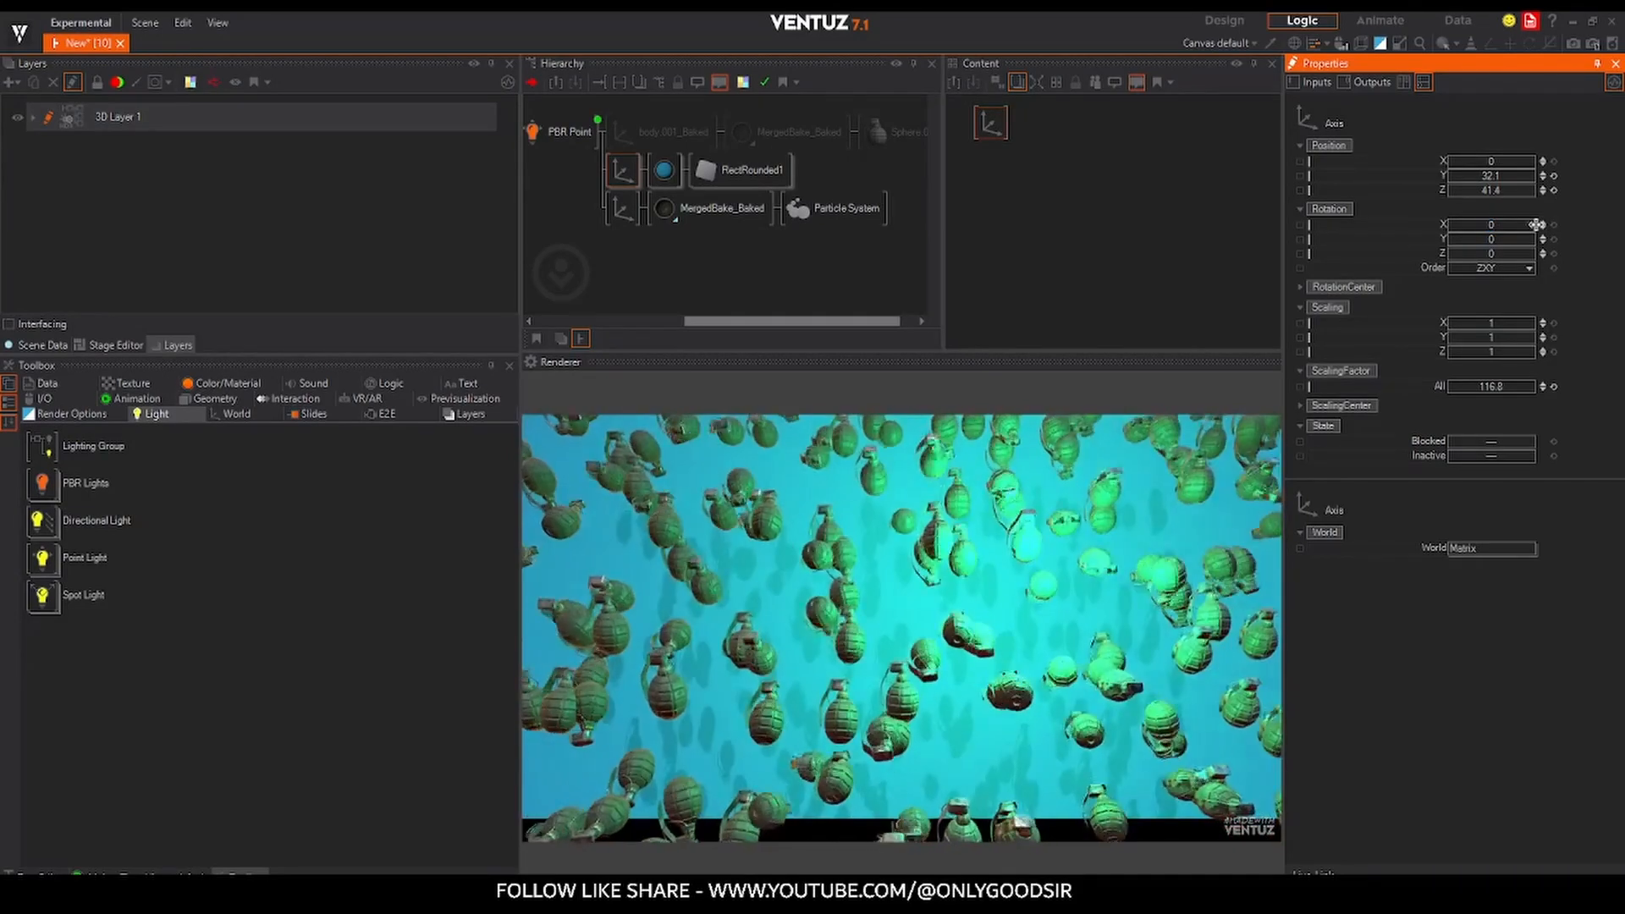
{"action": "left_click_drag", "start_coordinate": [1472, 177], "coordinate": [1449, 175]}
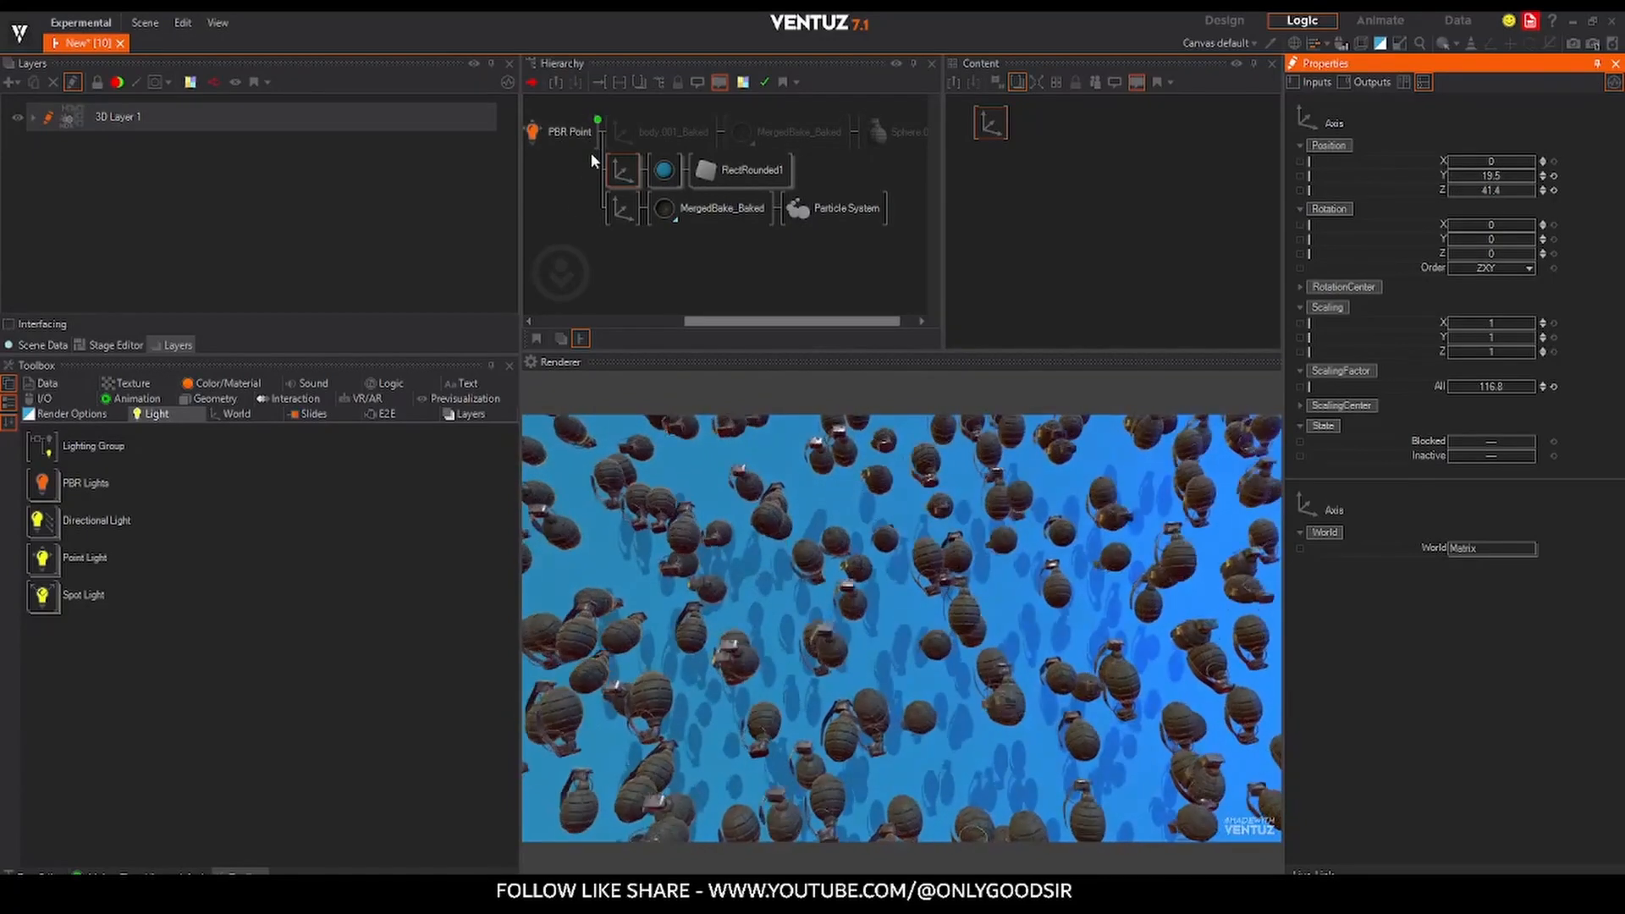
- Add a Kaleidoscope Distortion effect to the Effect Group of 3D Layer 1
{"action": "middle_click_drag", "start_coordinate": [592, 154], "coordinate": [766, 148]}
{"action": "middle_click_drag", "start_coordinate": [544, 162], "coordinate": [641, 158]}
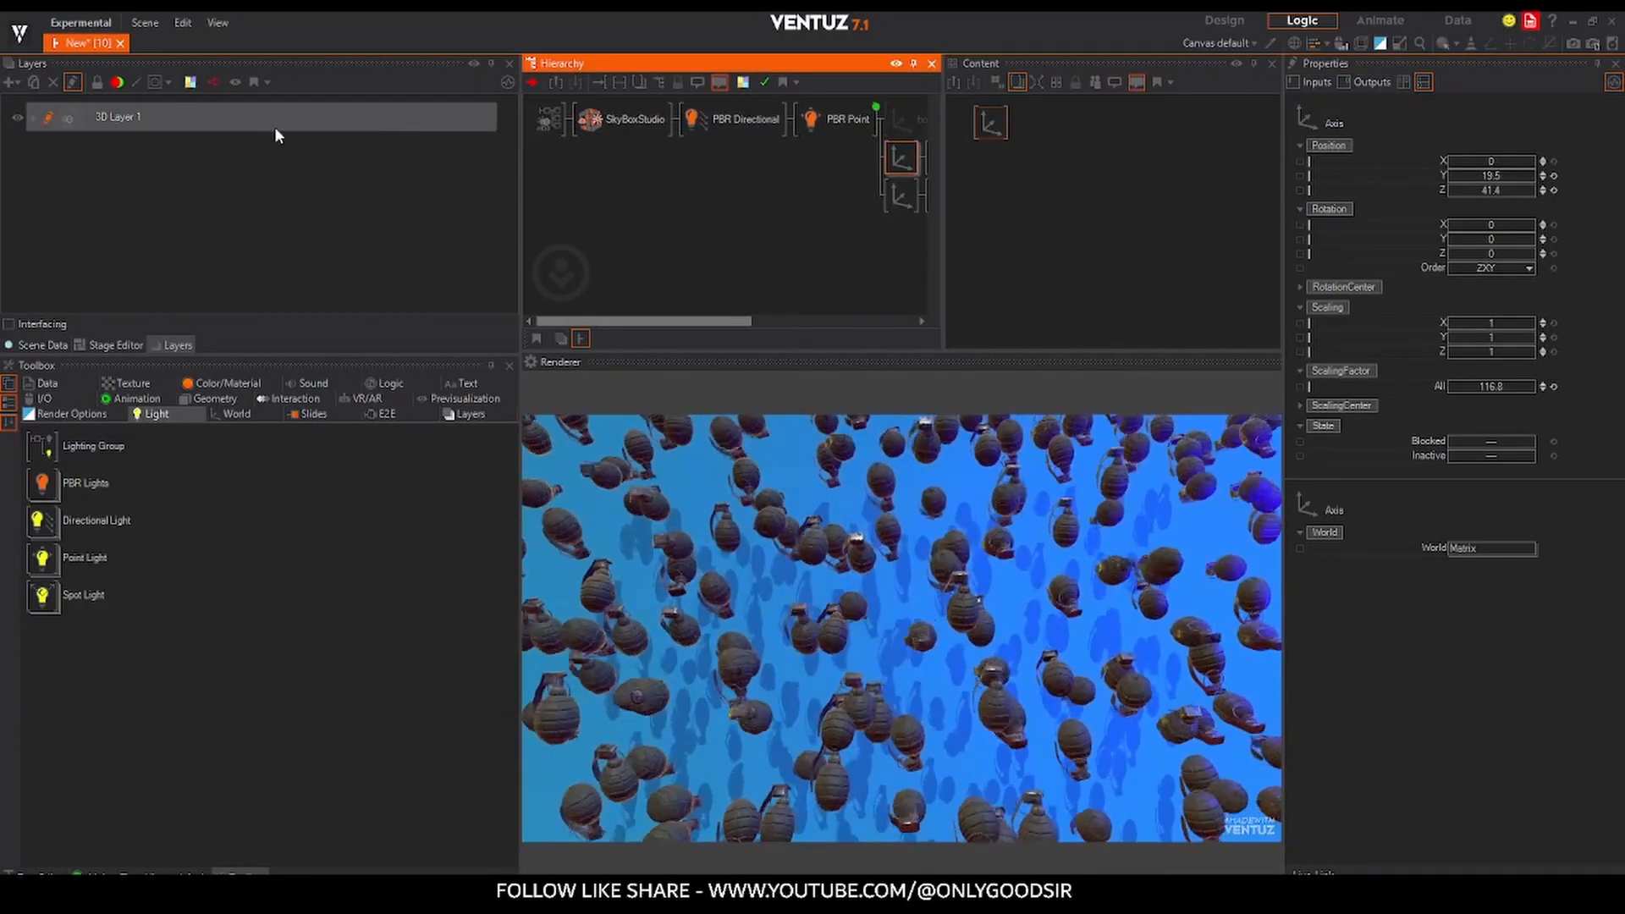
{"action": "left_click", "coordinate": [550, 118]}
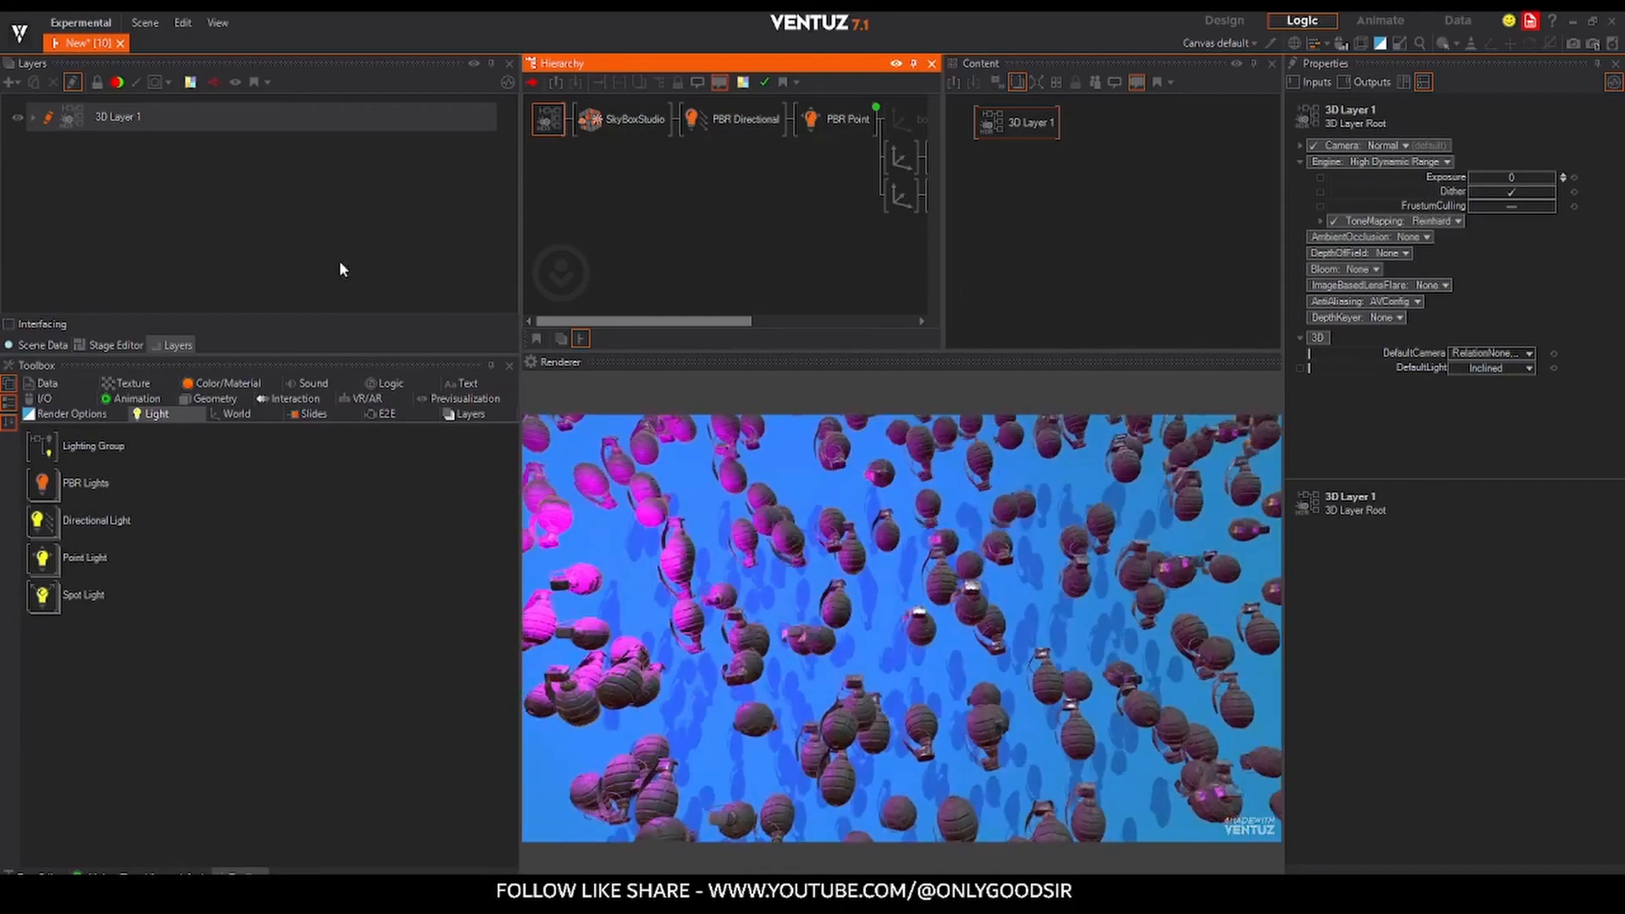
{"action": "left_click", "coordinate": [31, 119]}
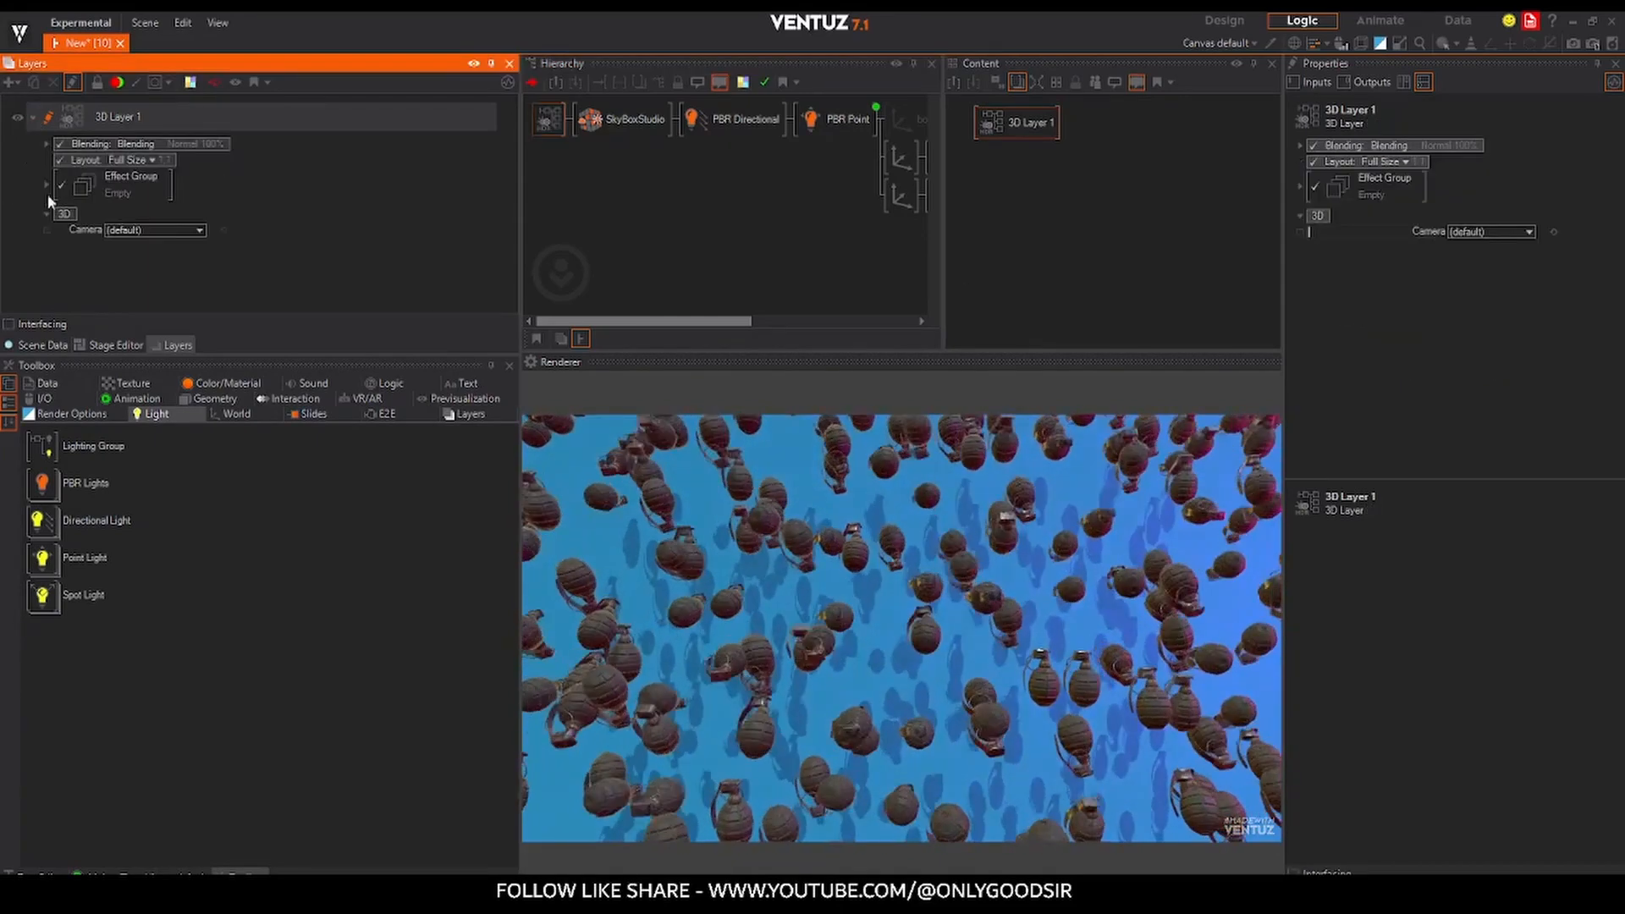
{"action": "left_click", "coordinate": [46, 143]}
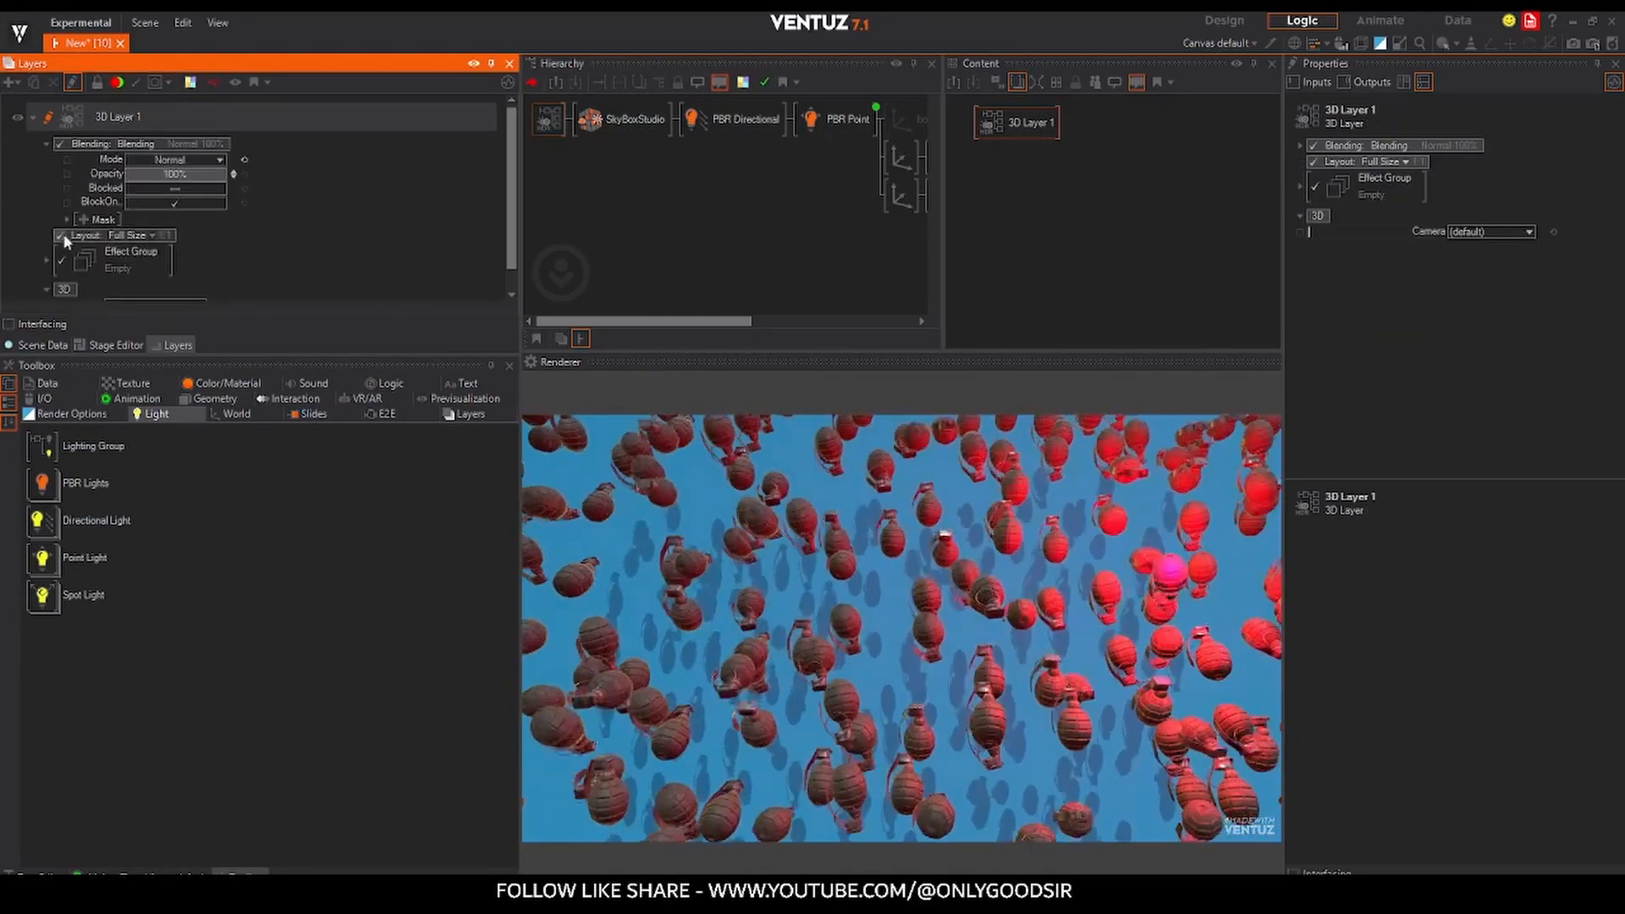
{"action": "scroll", "coordinate": [73, 264], "scroll_direction": "down", "scroll_amount": 1}
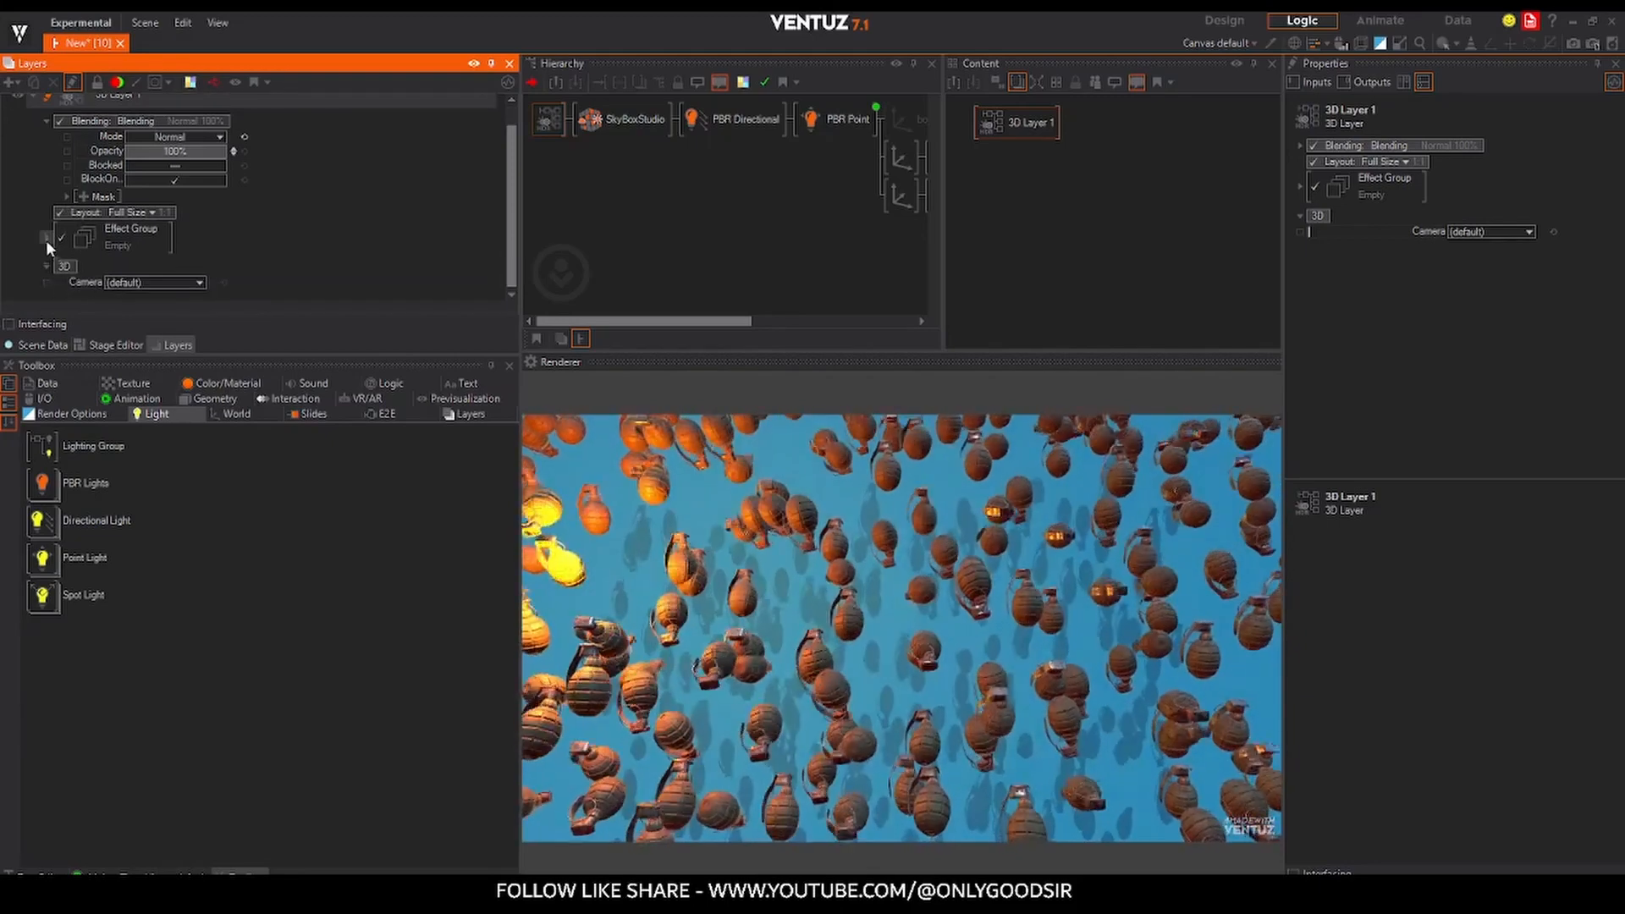
{"action": "left_click", "coordinate": [46, 238]}
{"action": "scroll", "coordinate": [126, 267], "scroll_direction": "down", "scroll_amount": 2}
{"action": "left_click", "coordinate": [90, 260]}
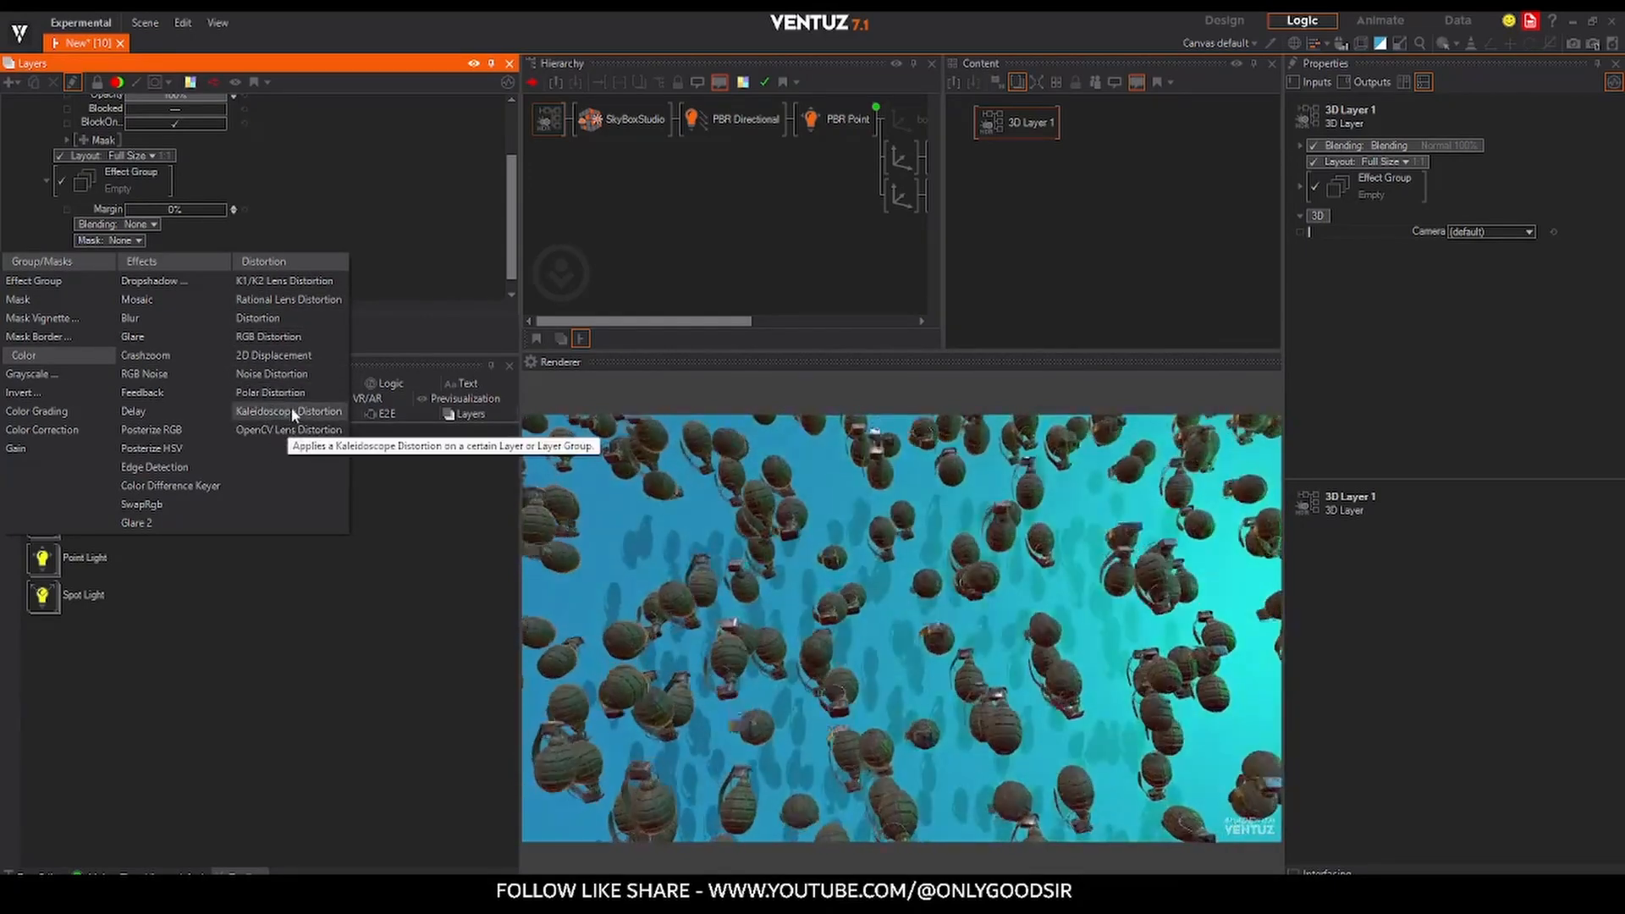
{"action": "left_click", "coordinate": [287, 410]}
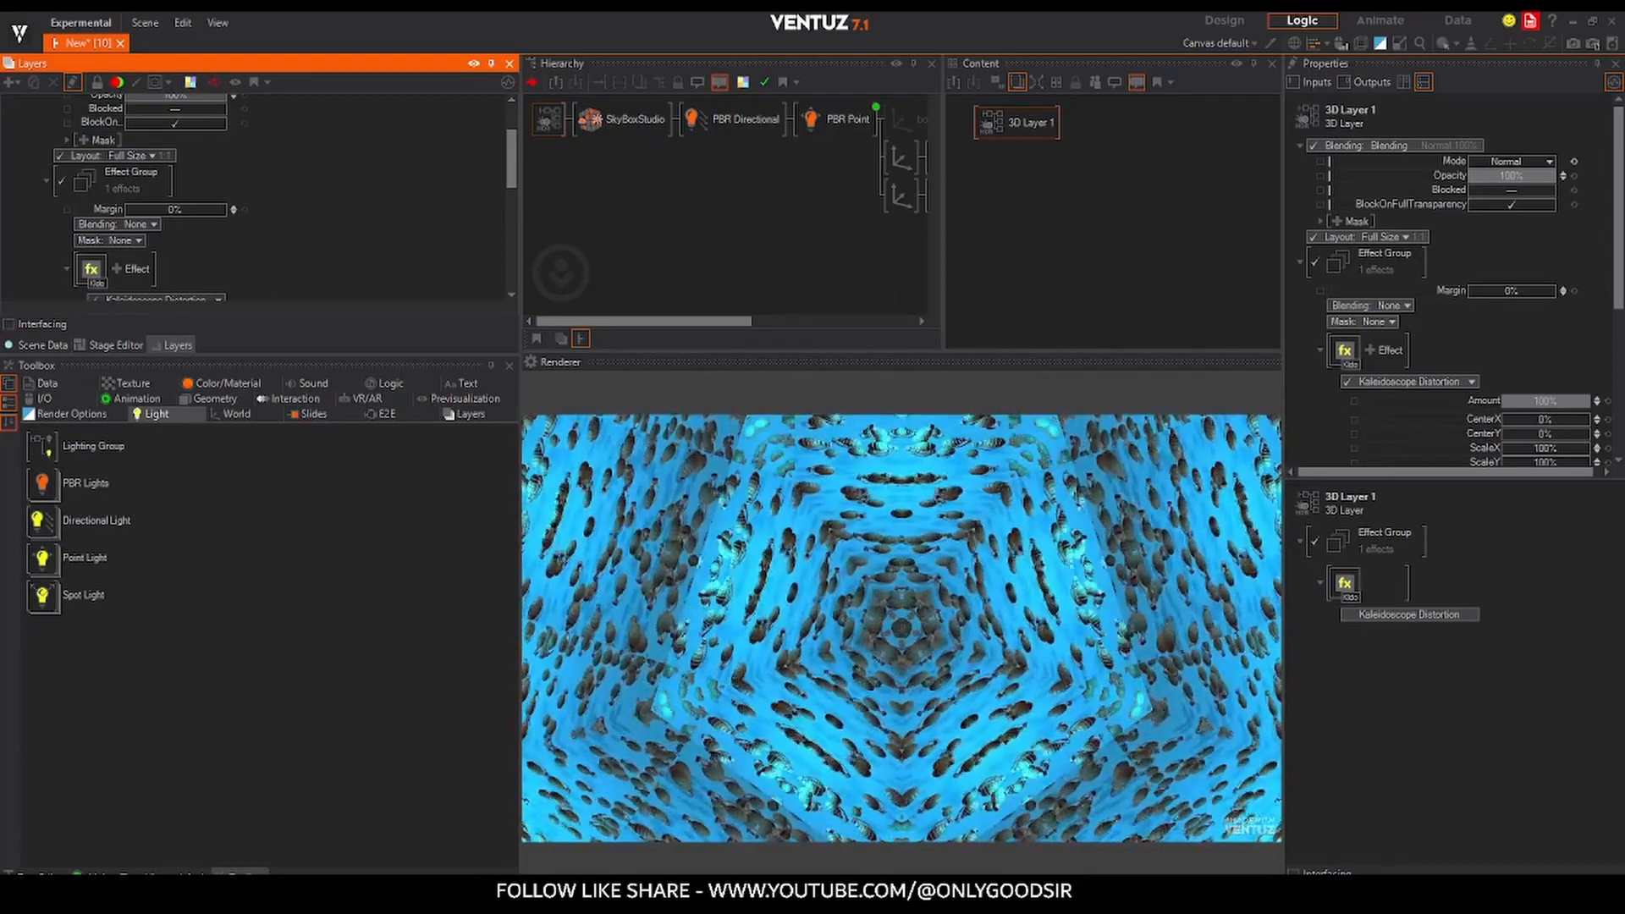
- Vary the Kaleidoscope Distortion's segments and swirl, and set ScaleAll to 222.2%, Bulge to -0.41, Rotate to 0.356 and ScrollY to 1.085
{"action": "scroll", "coordinate": [1531, 375], "scroll_direction": "down", "scroll_amount": 3}
{"action": "scroll", "coordinate": [1528, 372], "scroll_direction": "down", "scroll_amount": 3}
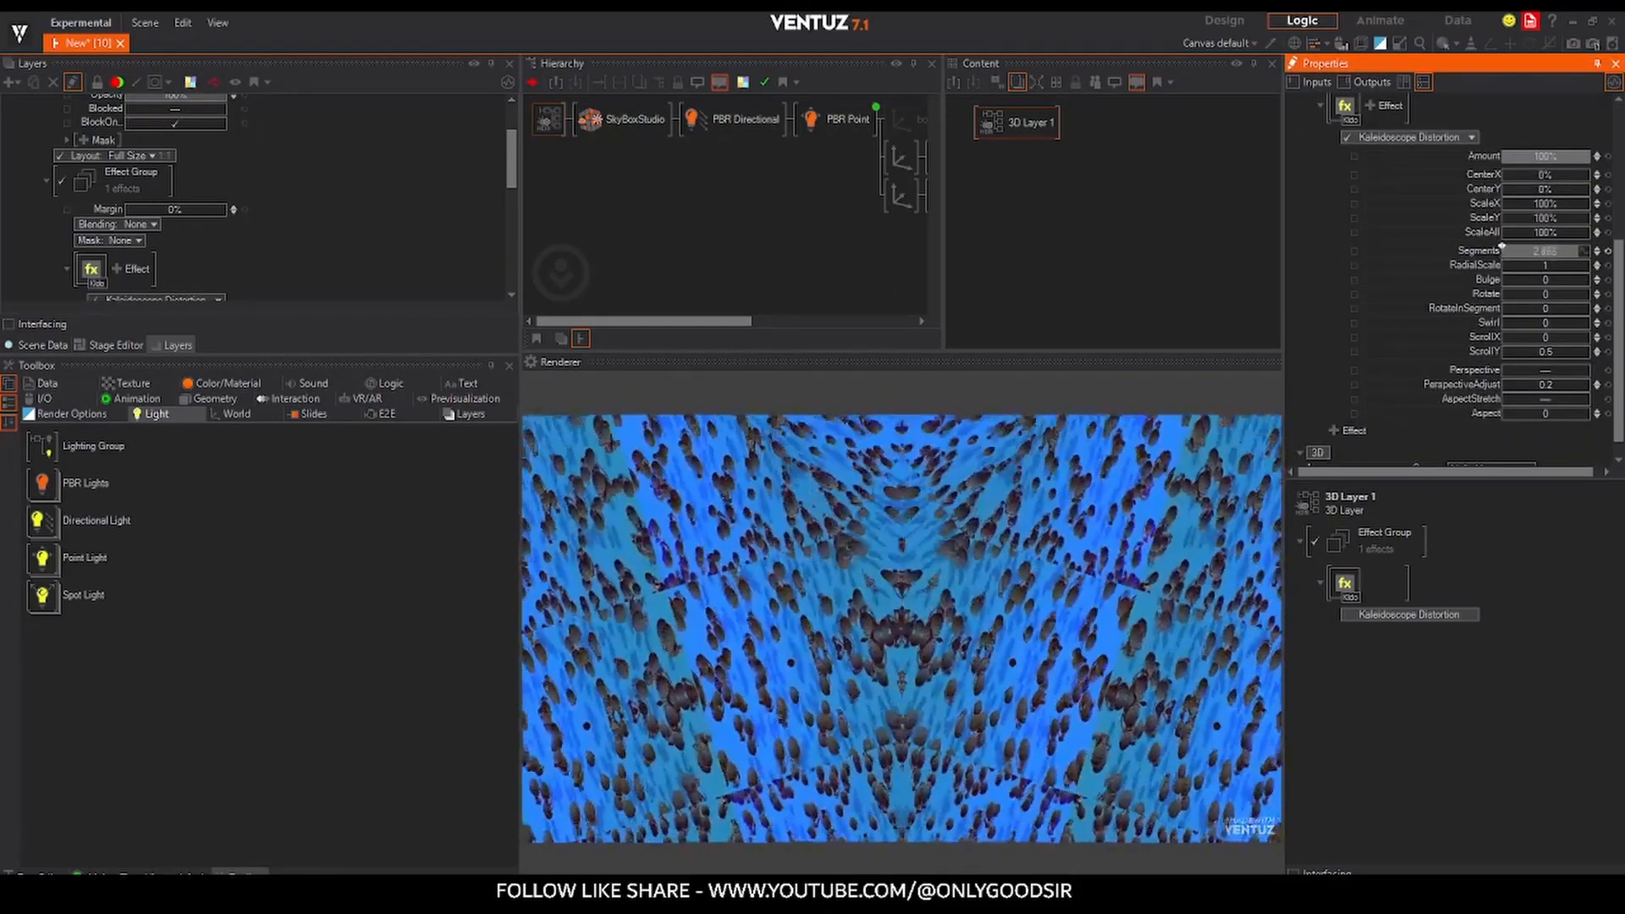
{"action": "left_click_drag", "start_coordinate": [1588, 250], "coordinate": [1590, 251]}
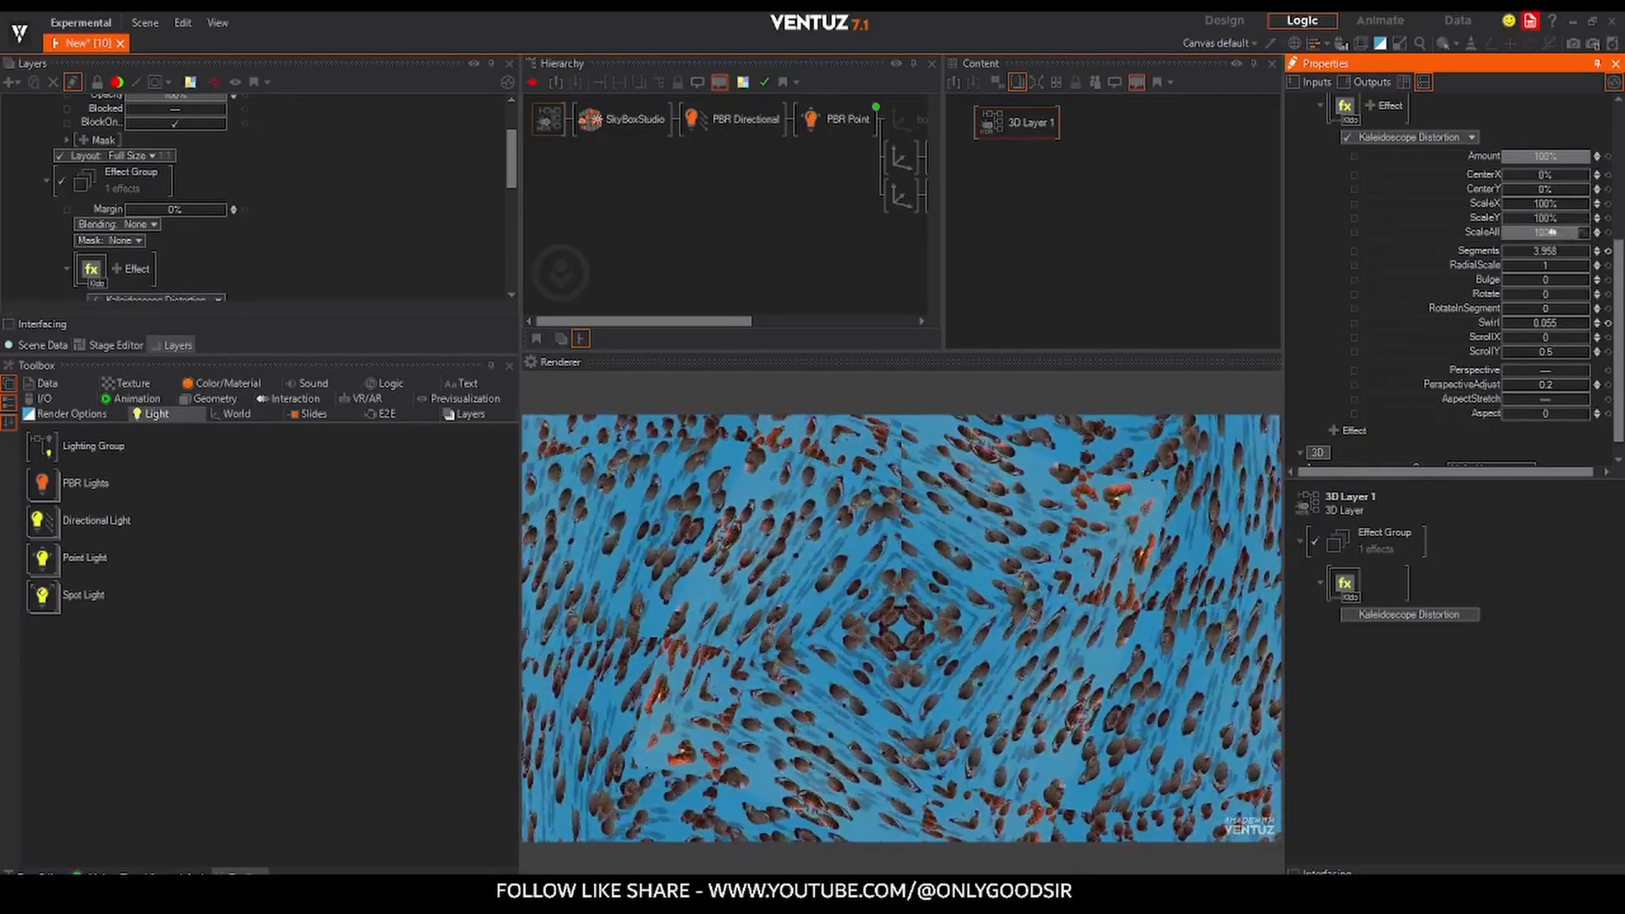
{"action": "left_click_drag", "start_coordinate": [1554, 234], "coordinate": [1588, 238]}
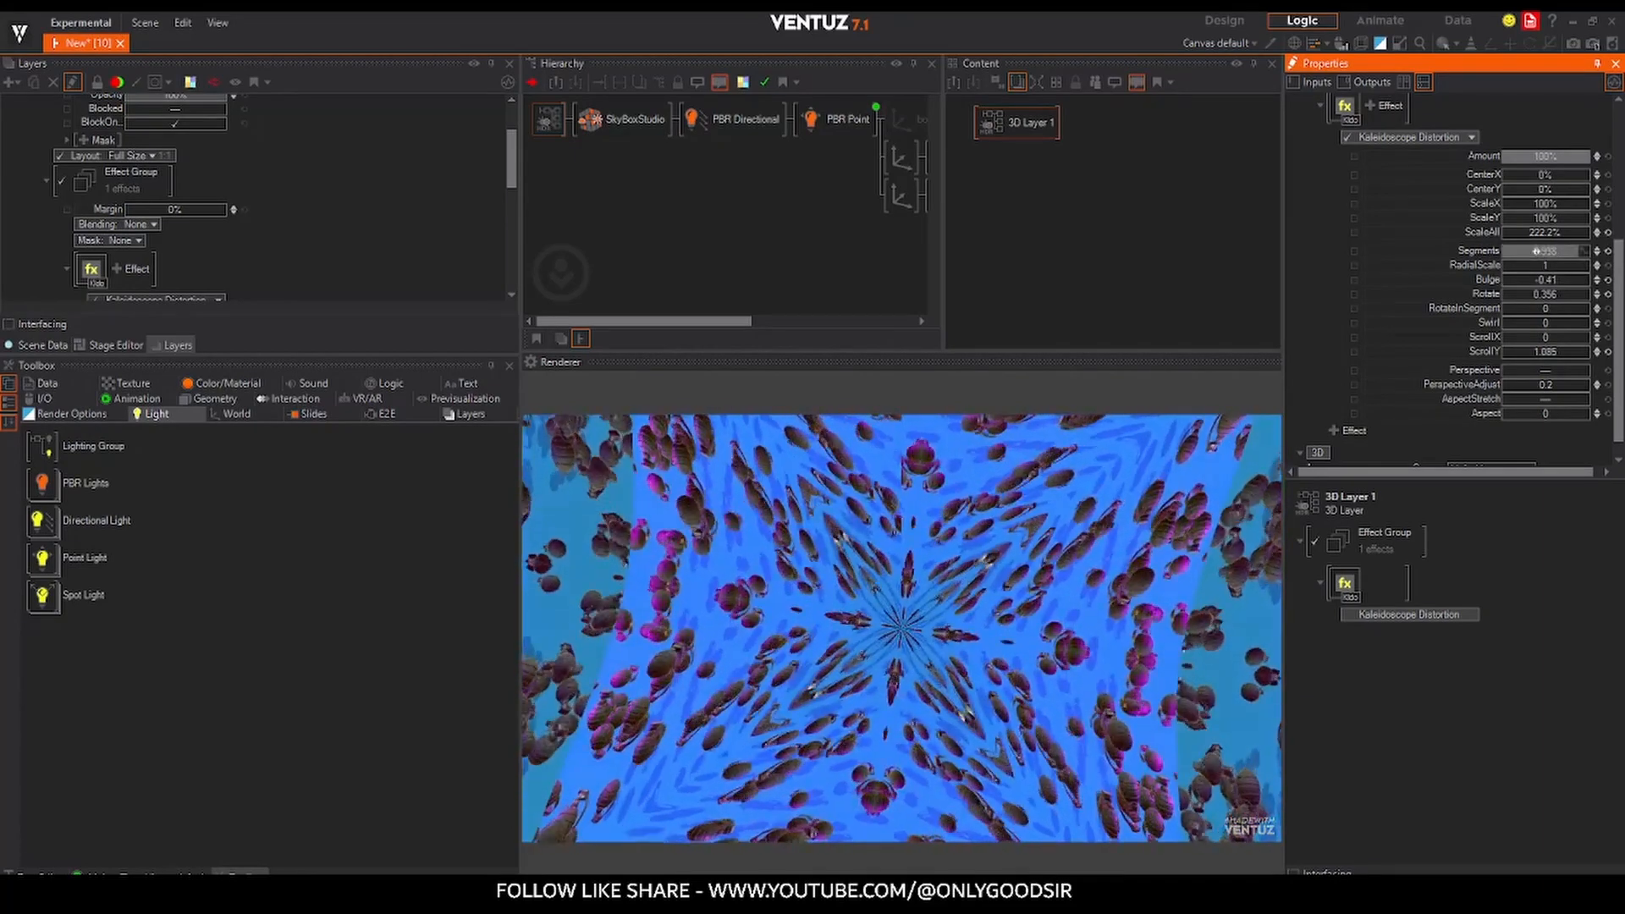
- Try yellow and magenta as the plane material's BaseColor, then set it to blue 30, 172, 254
{"action": "left_click", "coordinate": [827, 192]}
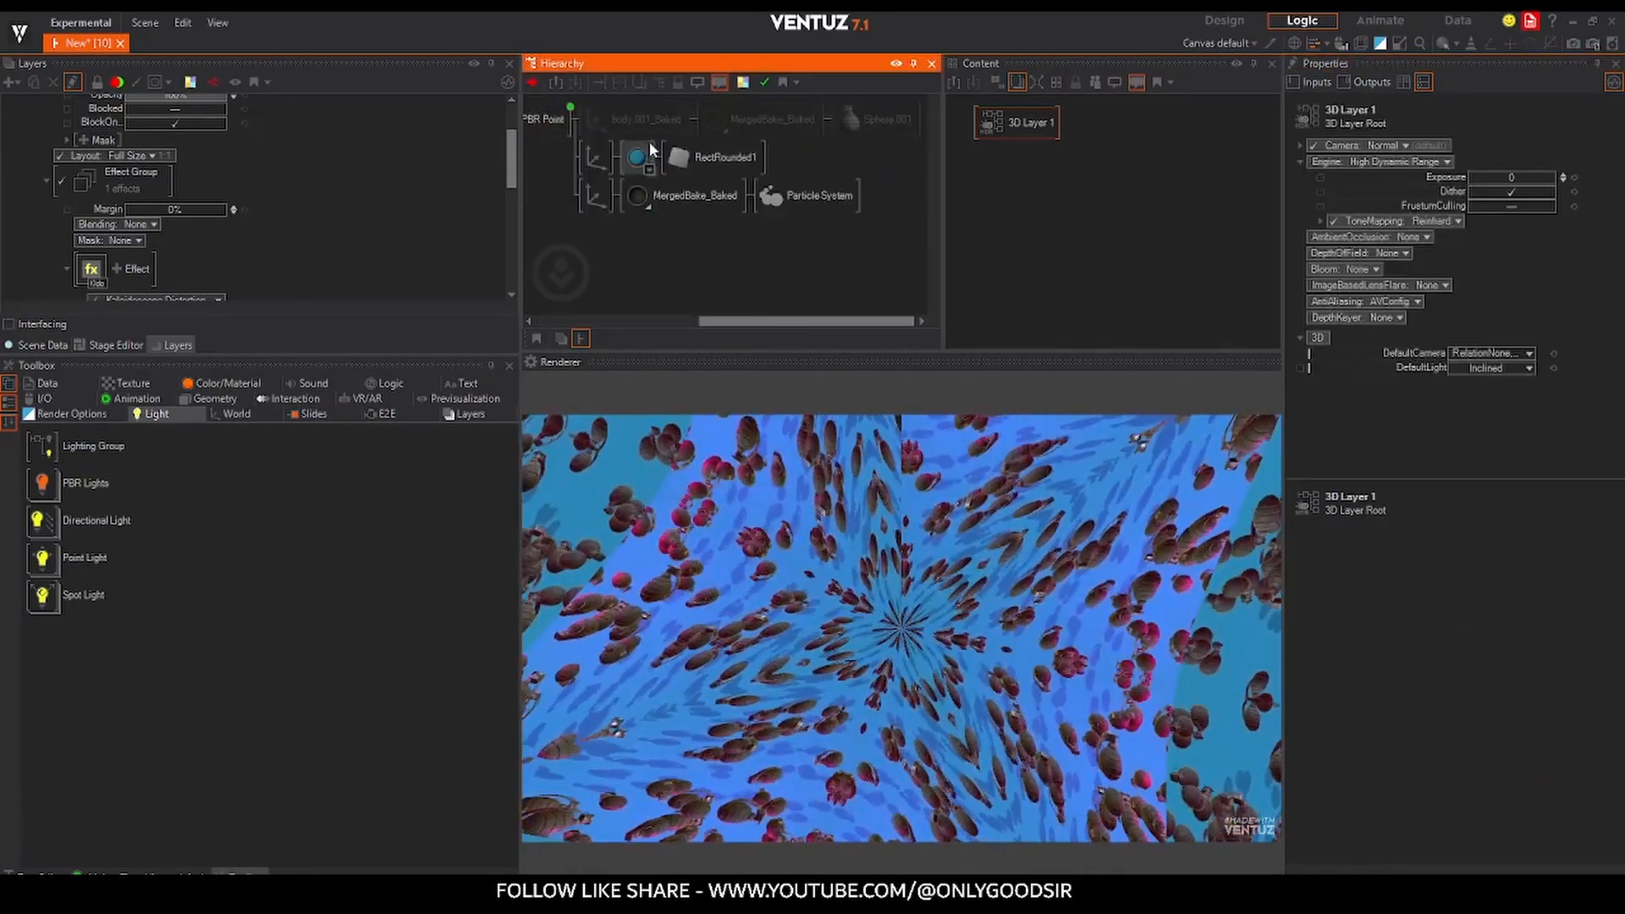
{"action": "left_click", "coordinate": [646, 162]}
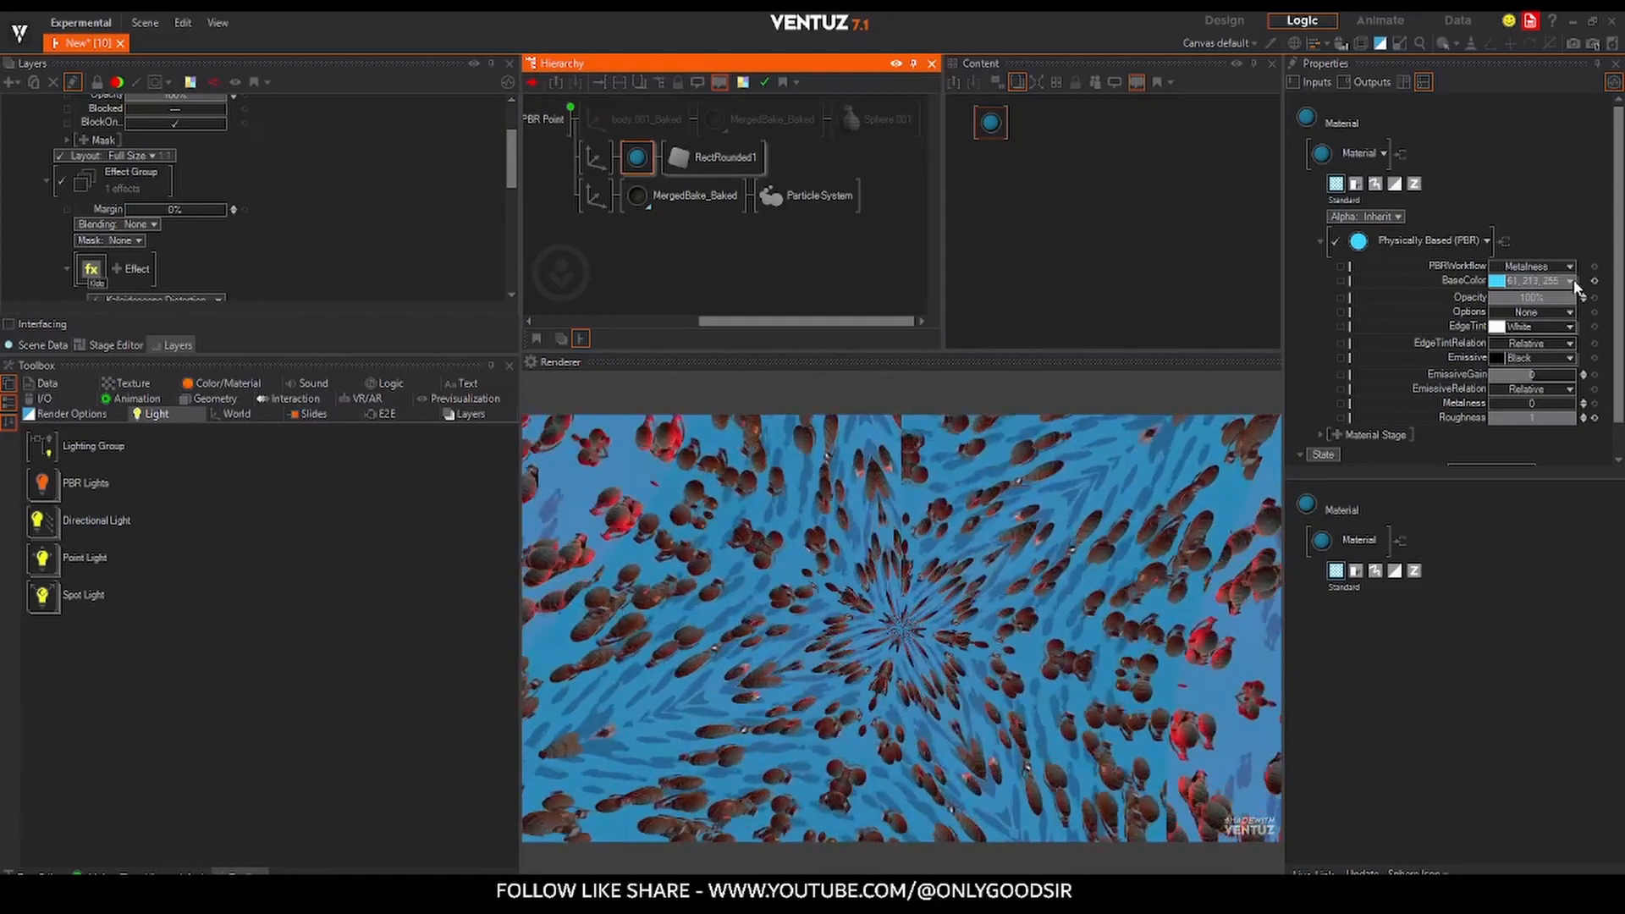
{"action": "left_click_drag", "start_coordinate": [1597, 319], "coordinate": [1619, 355]}
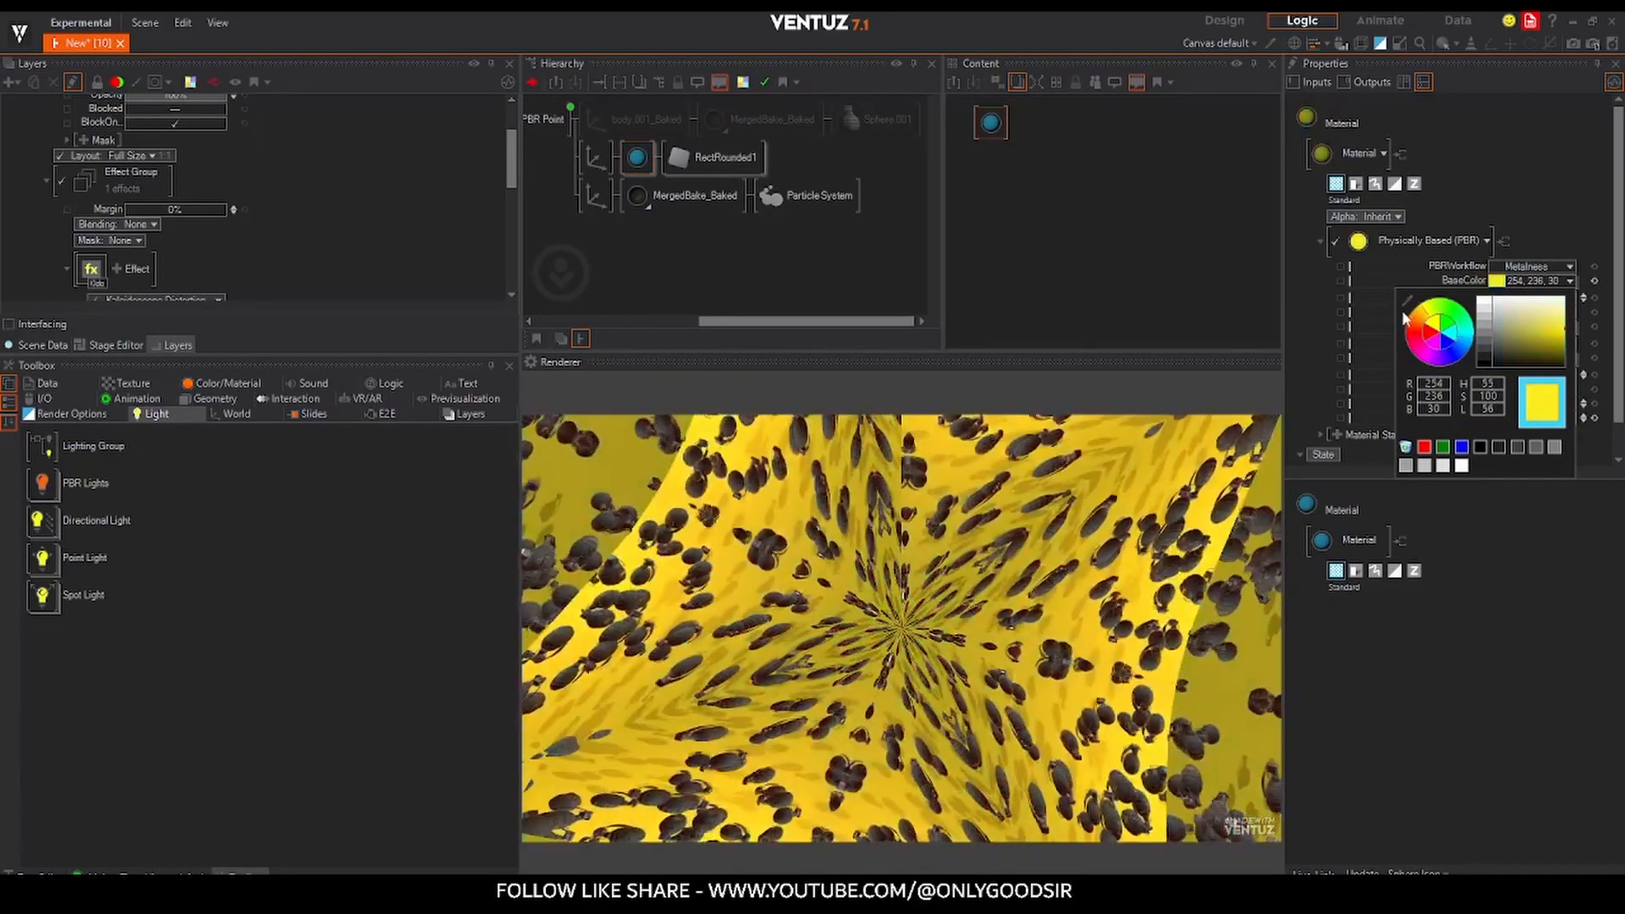
{"action": "left_click", "coordinate": [1423, 350]}
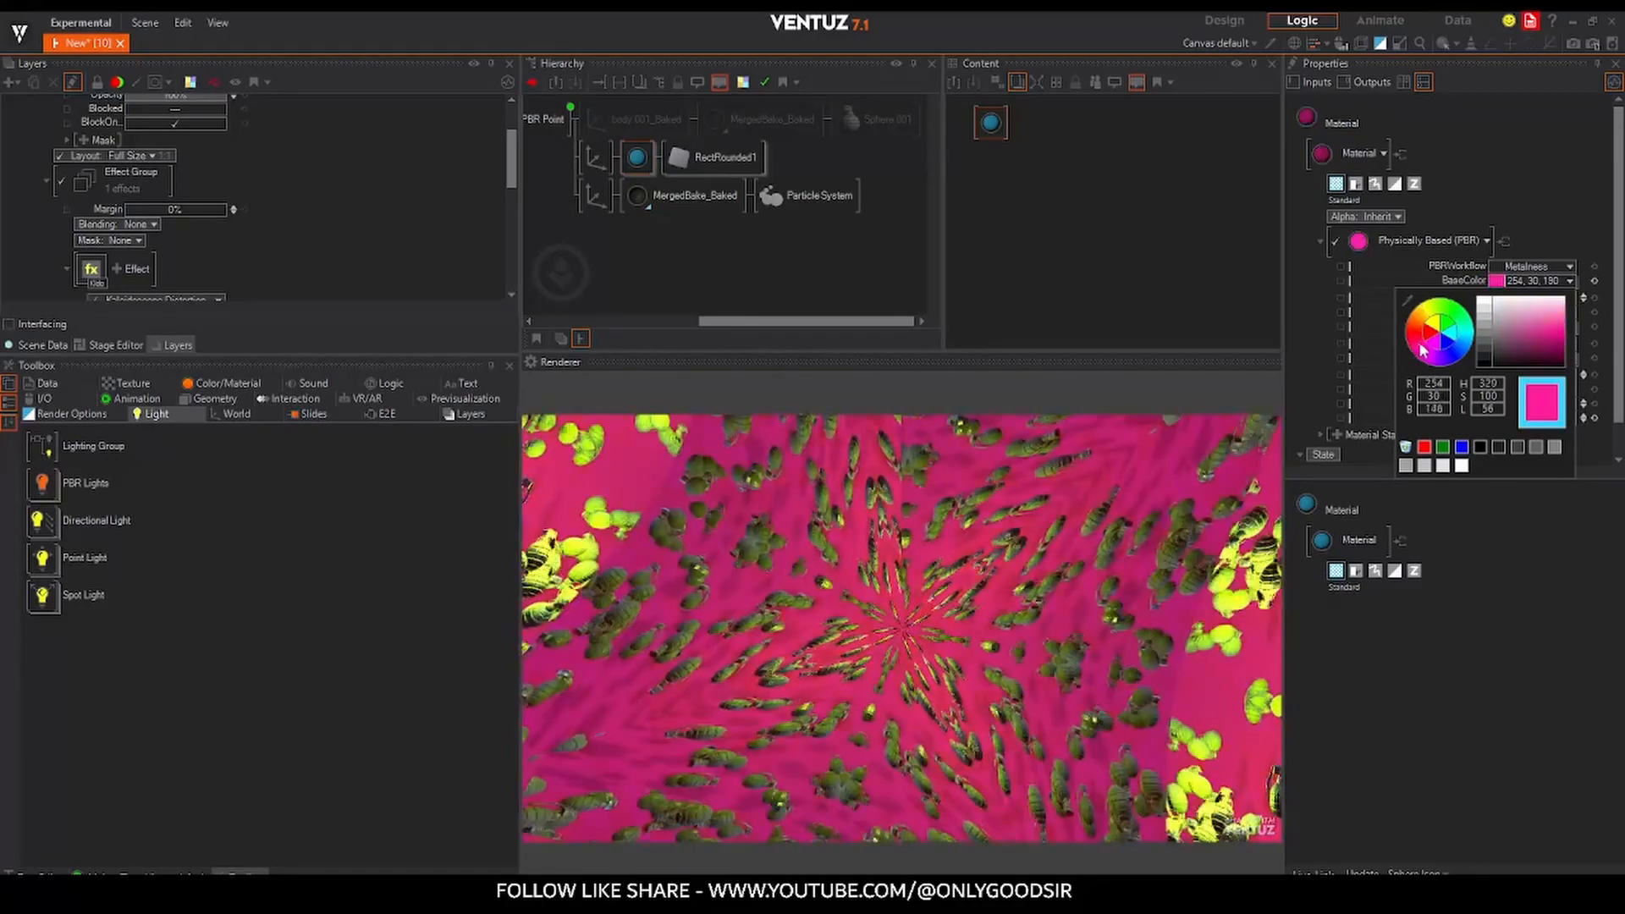
{"action": "left_click_drag", "start_coordinate": [1423, 349], "coordinate": [1425, 313]}
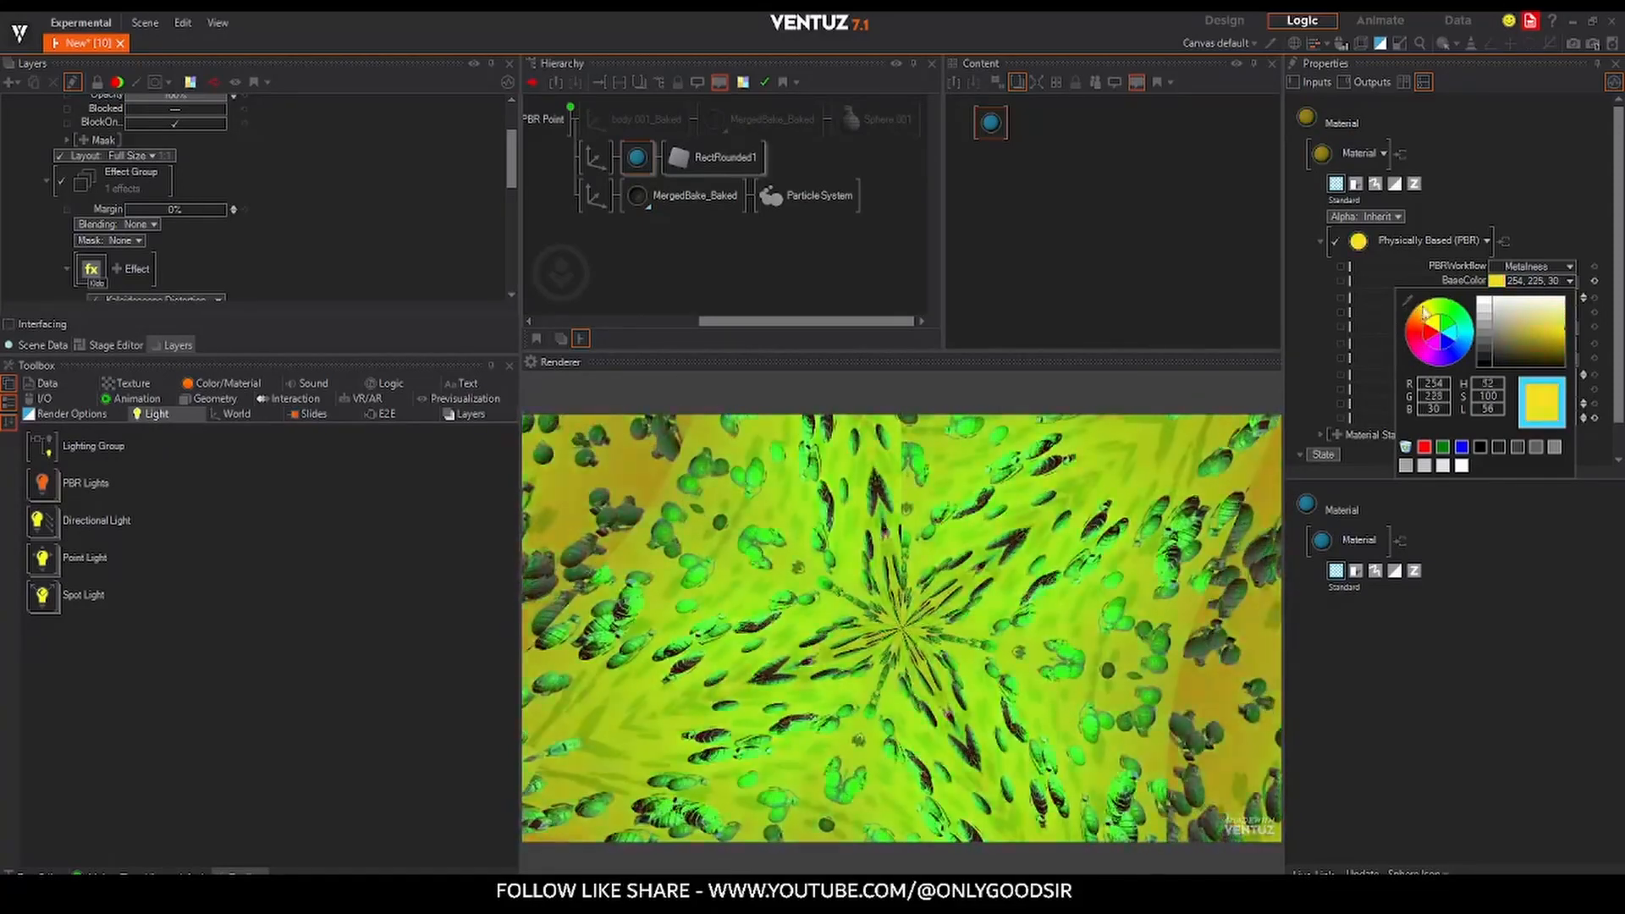
{"action": "left_click", "coordinate": [1467, 354]}
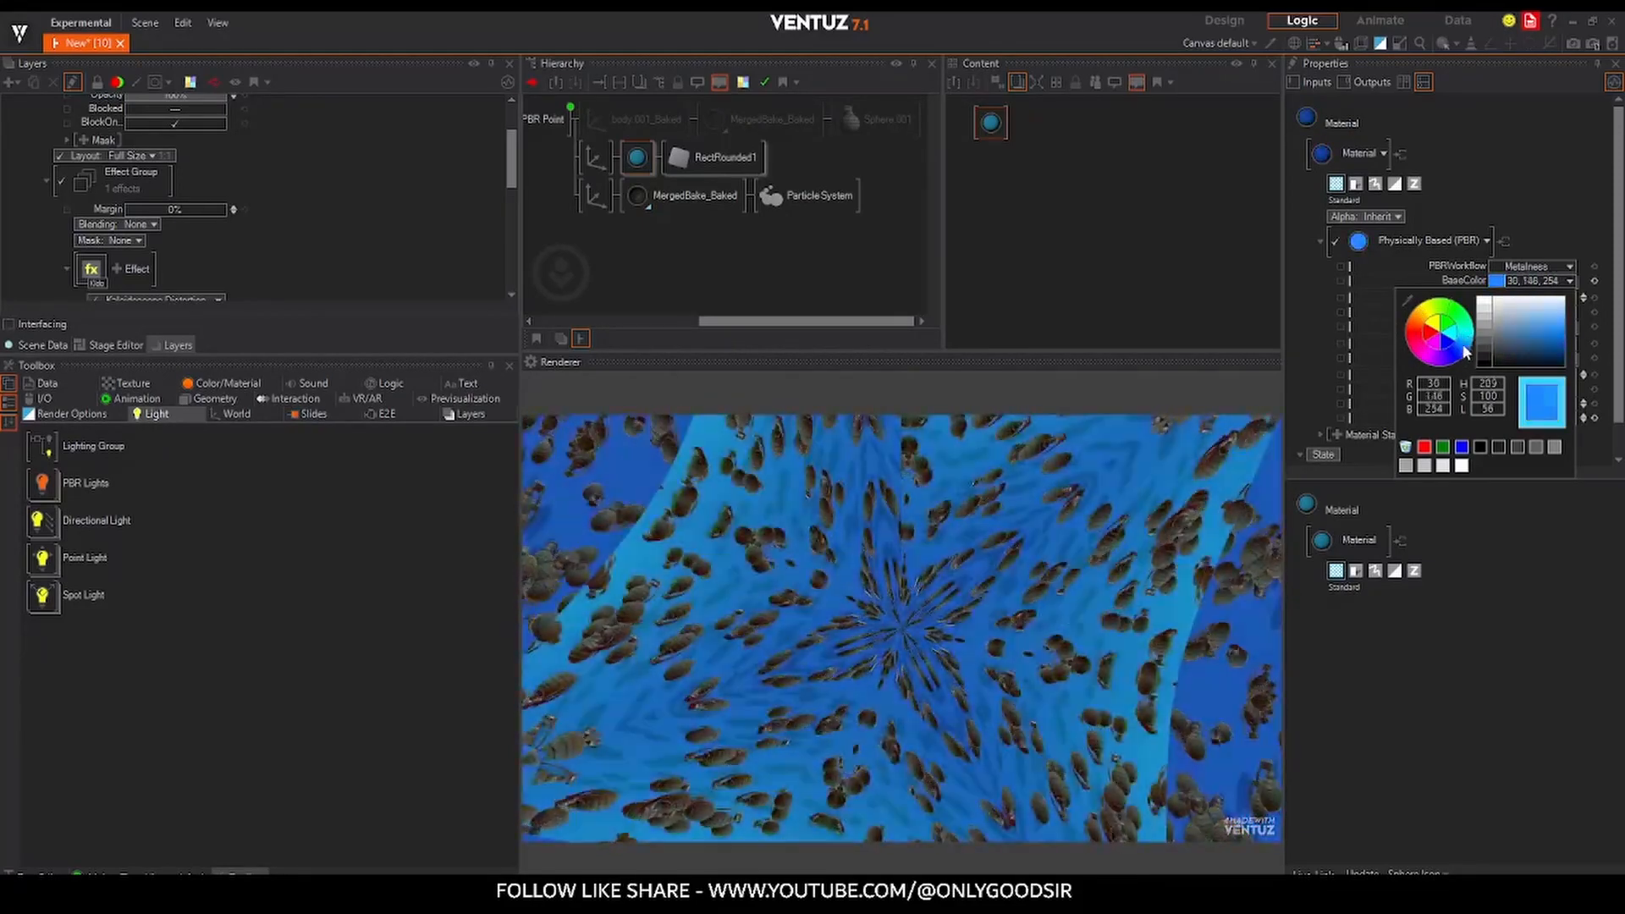
{"action": "left_click", "coordinate": [1488, 243]}
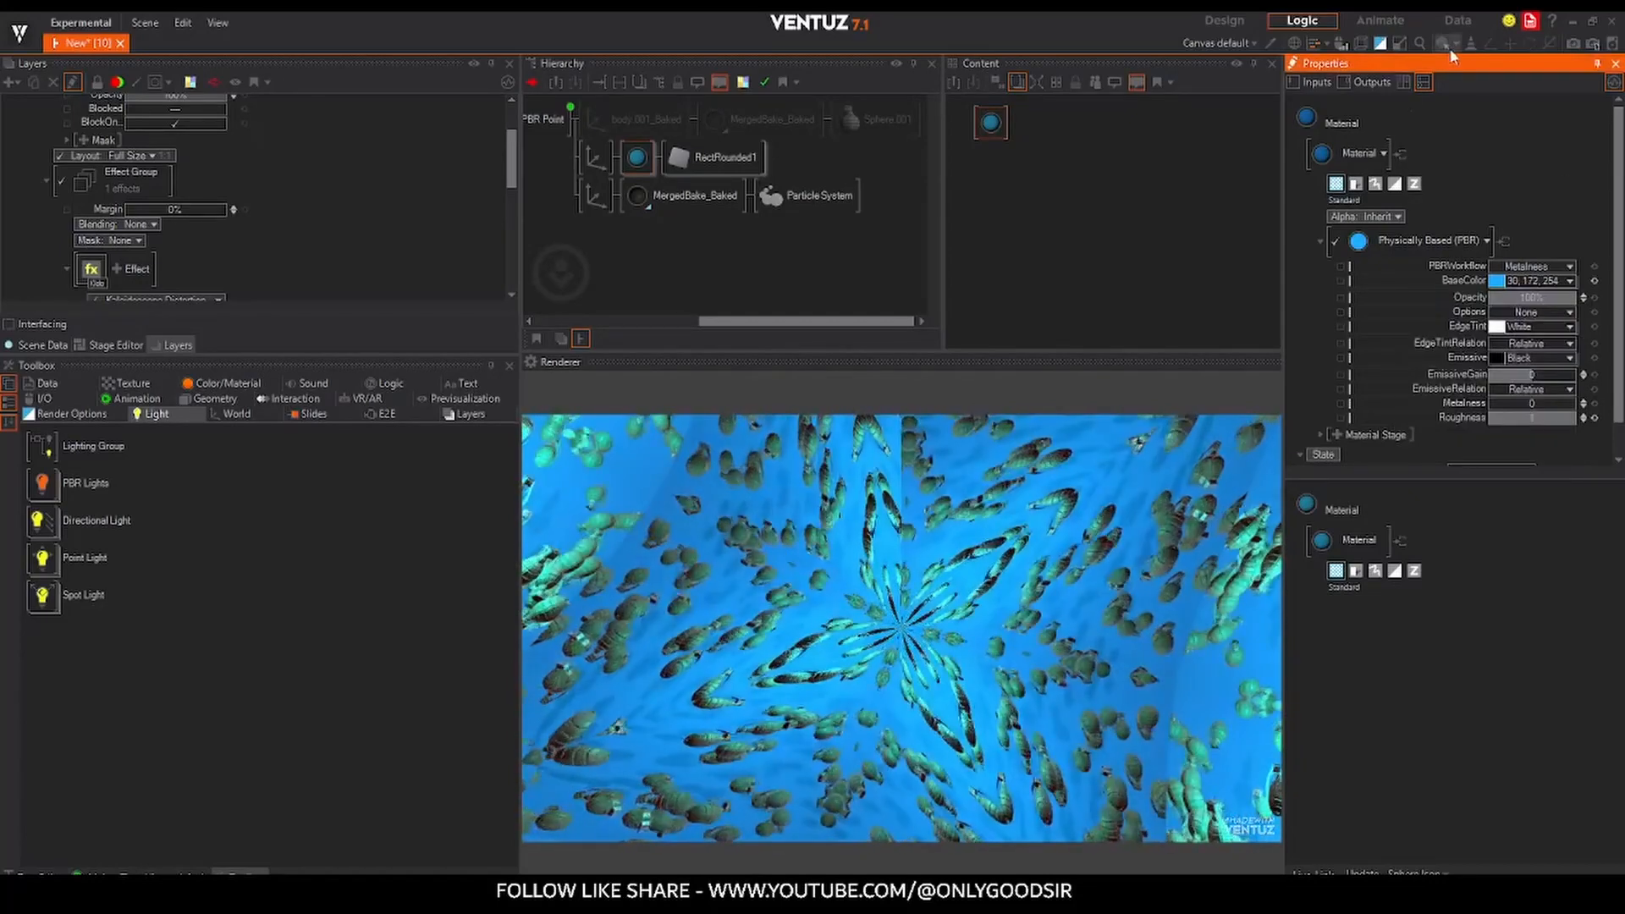
- Replace the layer's Kaleidoscope Distortion with the Distortion effect and set its Radial2 to a negative value
{"action": "left_click", "coordinate": [89, 270]}
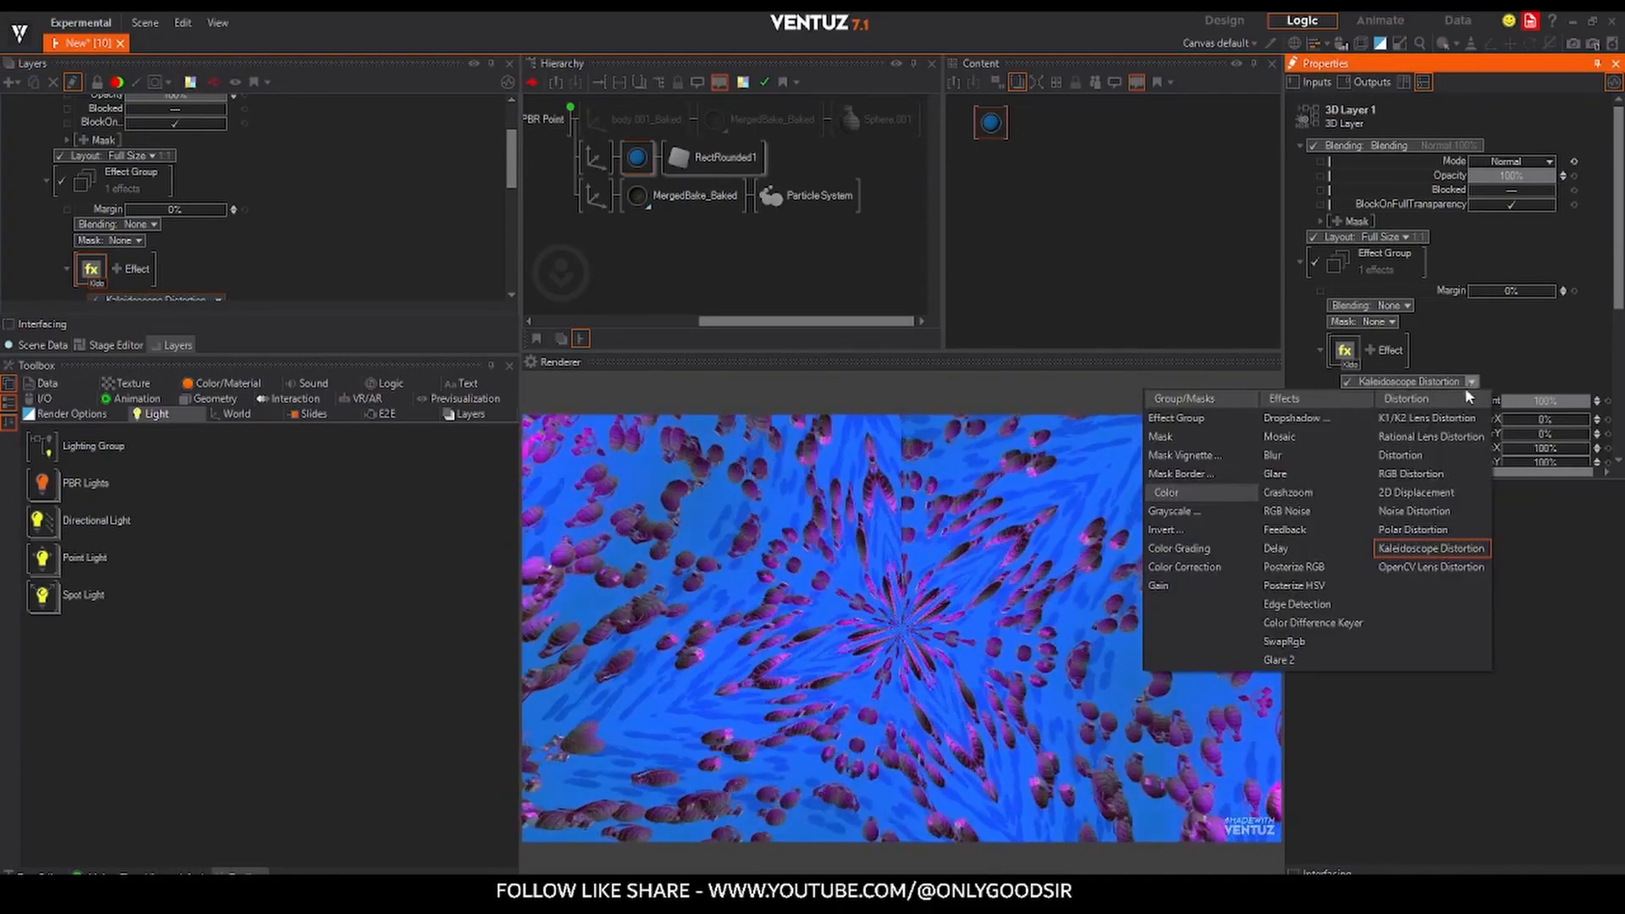
{"action": "left_click", "coordinate": [1420, 455]}
{"action": "scroll", "coordinate": [1538, 316], "scroll_direction": "down", "scroll_amount": 3}
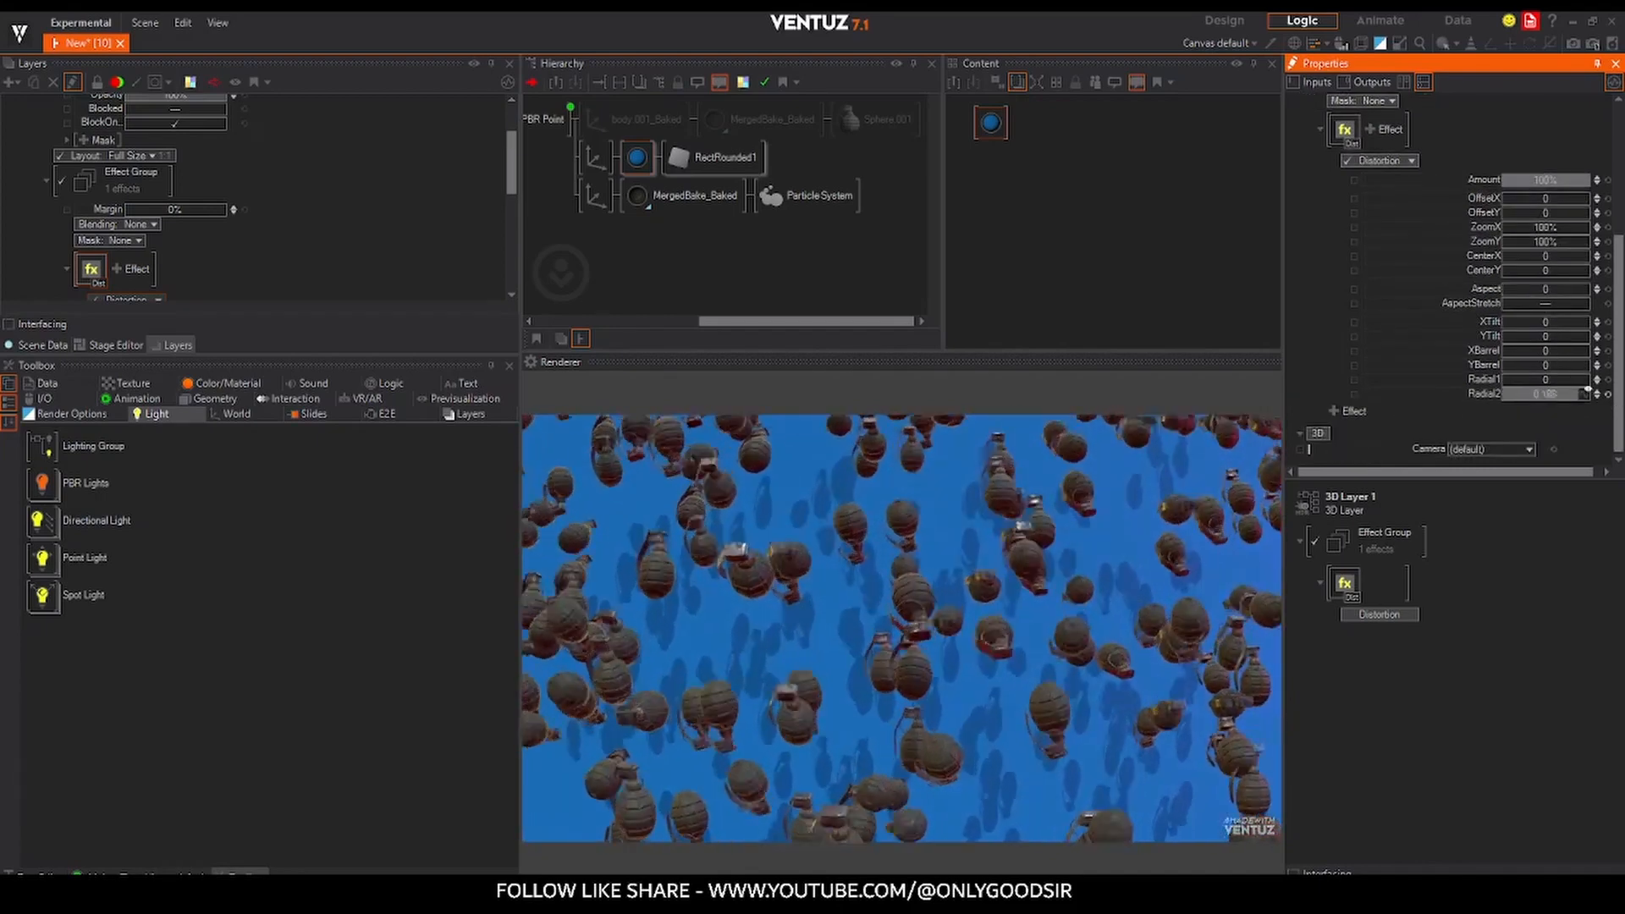
{"action": "left_click_drag", "start_coordinate": [1587, 390], "coordinate": [1546, 395]}
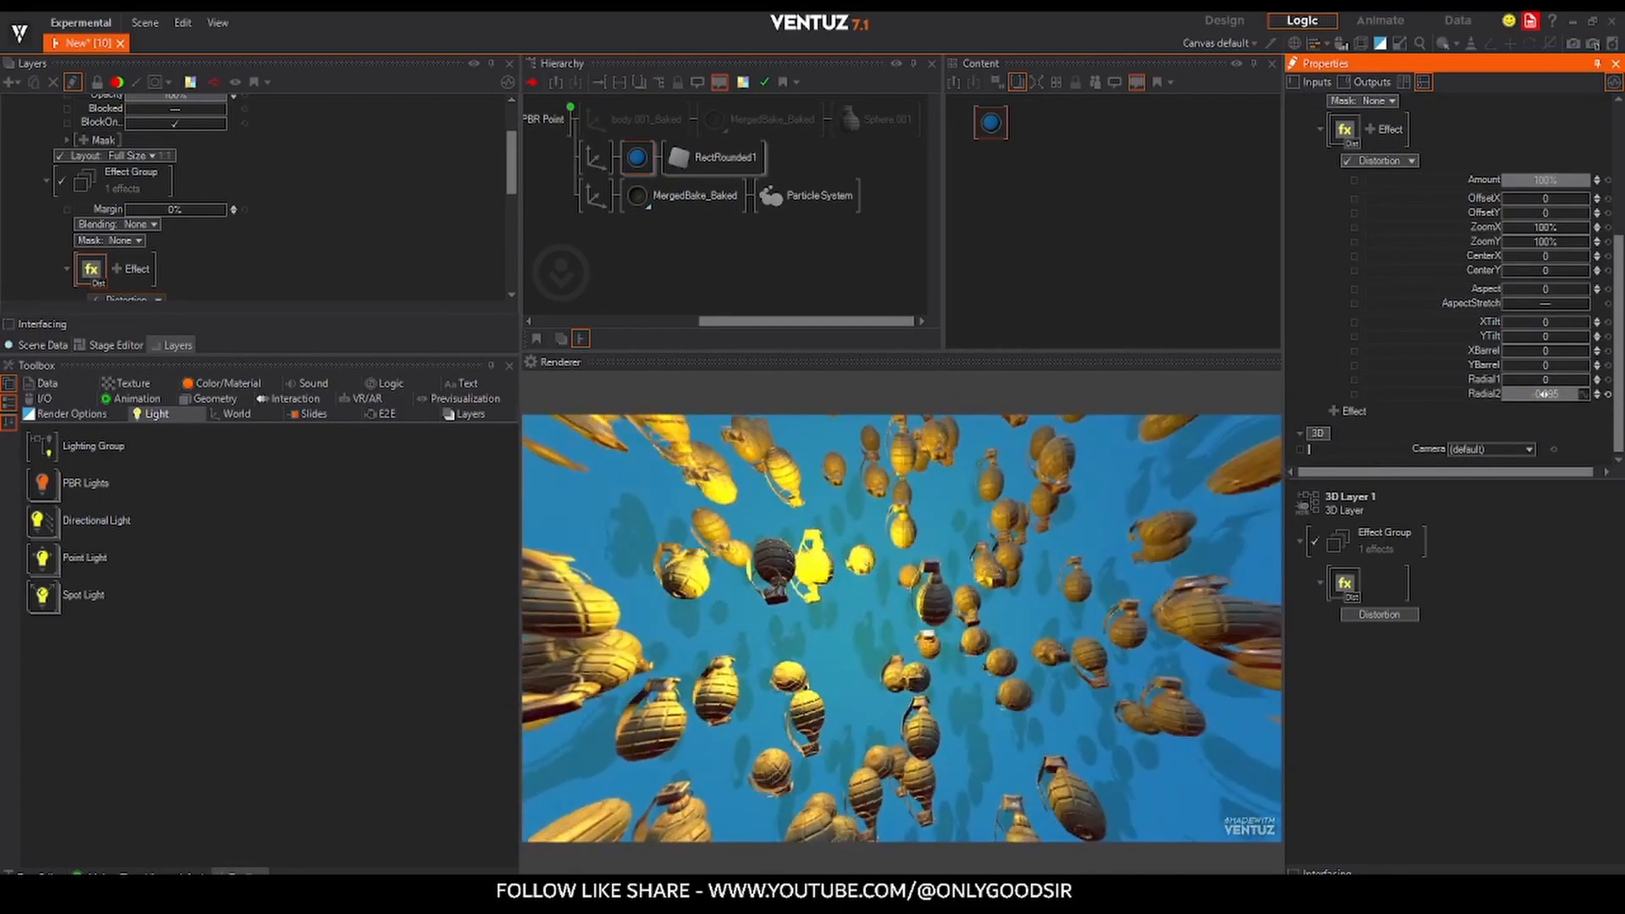
- Unblock the body.001_Baked grenade and move it to Y -2.37 and Z -9.5
{"action": "middle_click_drag", "start_coordinate": [584, 200], "coordinate": [651, 215]}
{"action": "left_click", "coordinate": [574, 127]}
{"action": "left_click", "coordinate": [618, 116]}
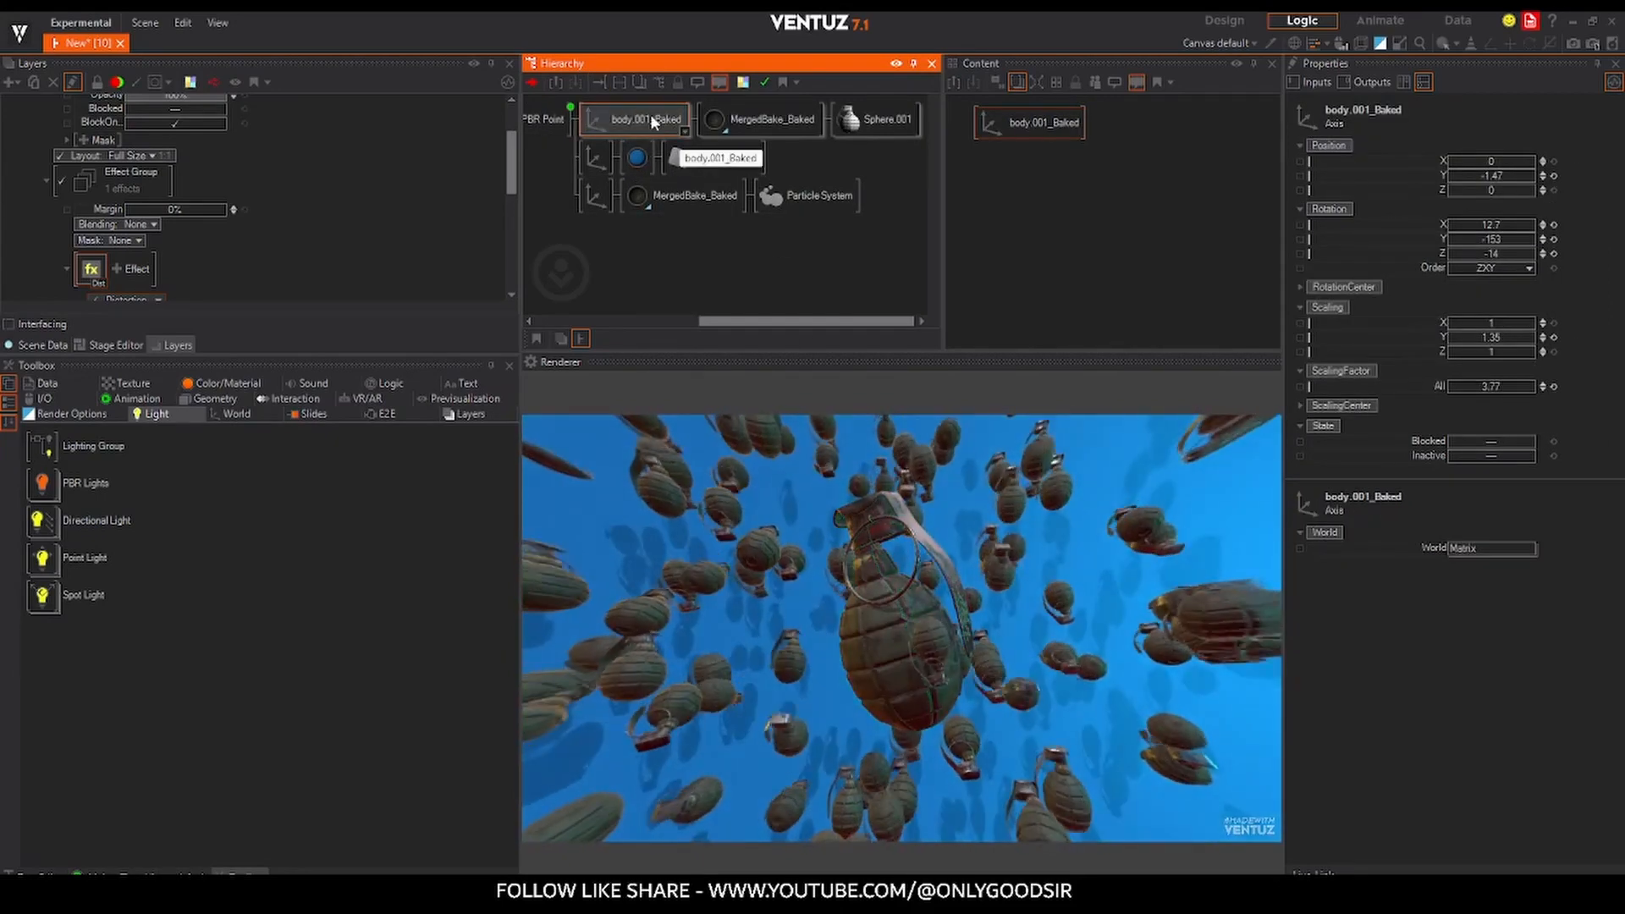
{"action": "mouse_move", "coordinate": [1501, 194]}
{"action": "left_mouse_down"}
{"action": "mouse_move", "coordinate": [1439, 193]}
{"action": "mouse_move", "coordinate": [1488, 176]}
{"action": "left_mouse_up"}
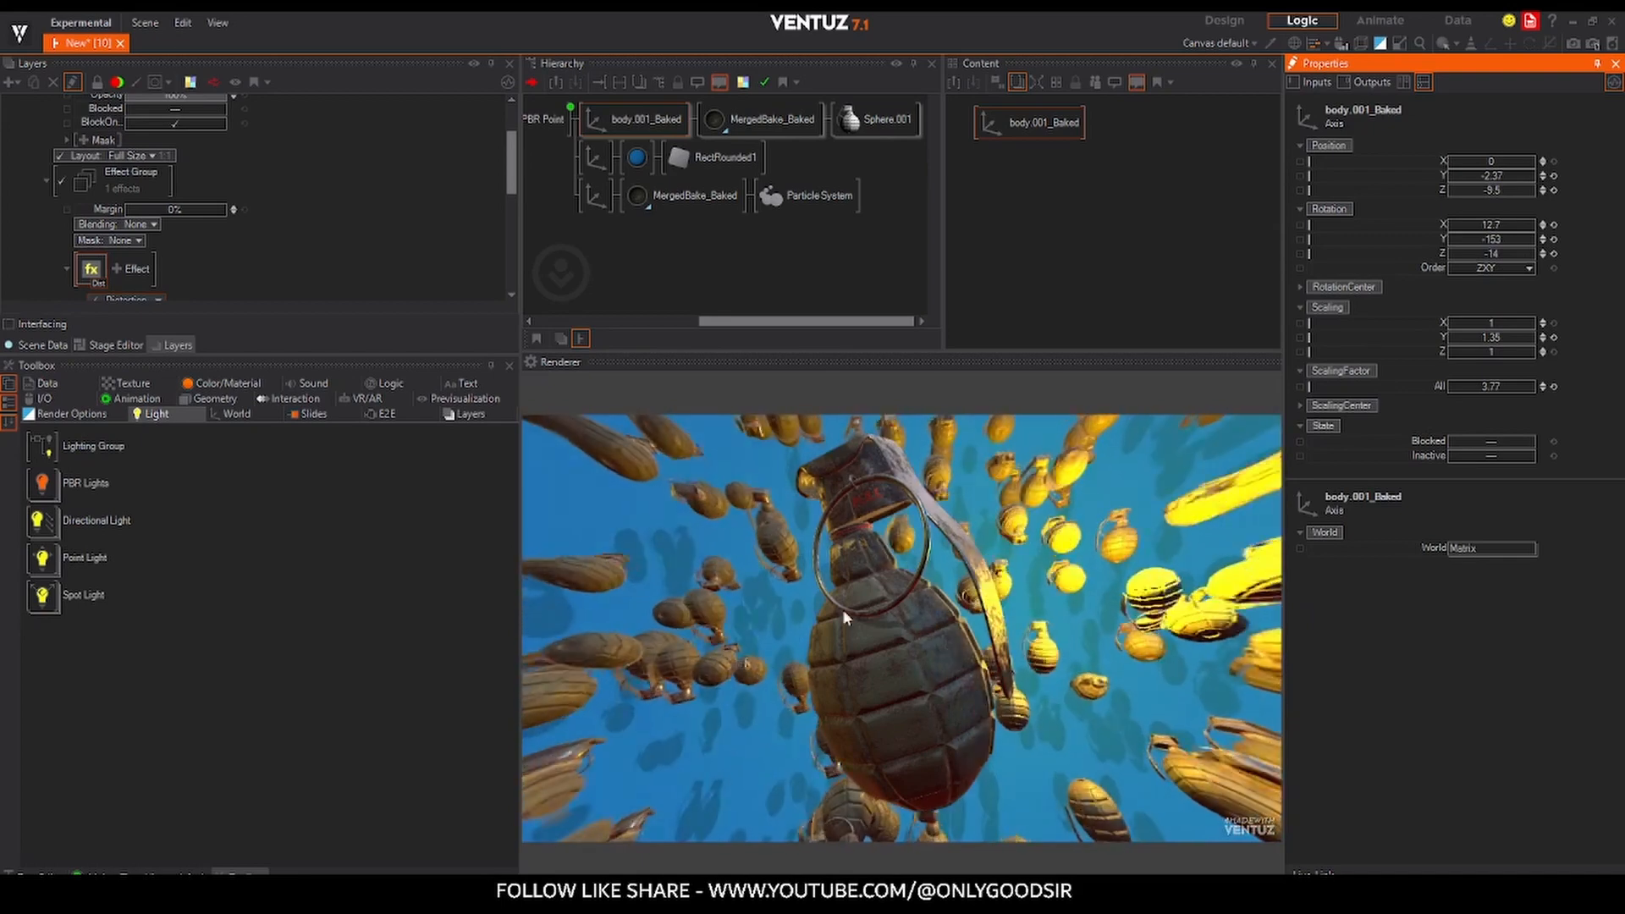
- Add a Base texture stage to the plane's PBR material
{"action": "left_click", "coordinate": [637, 156]}
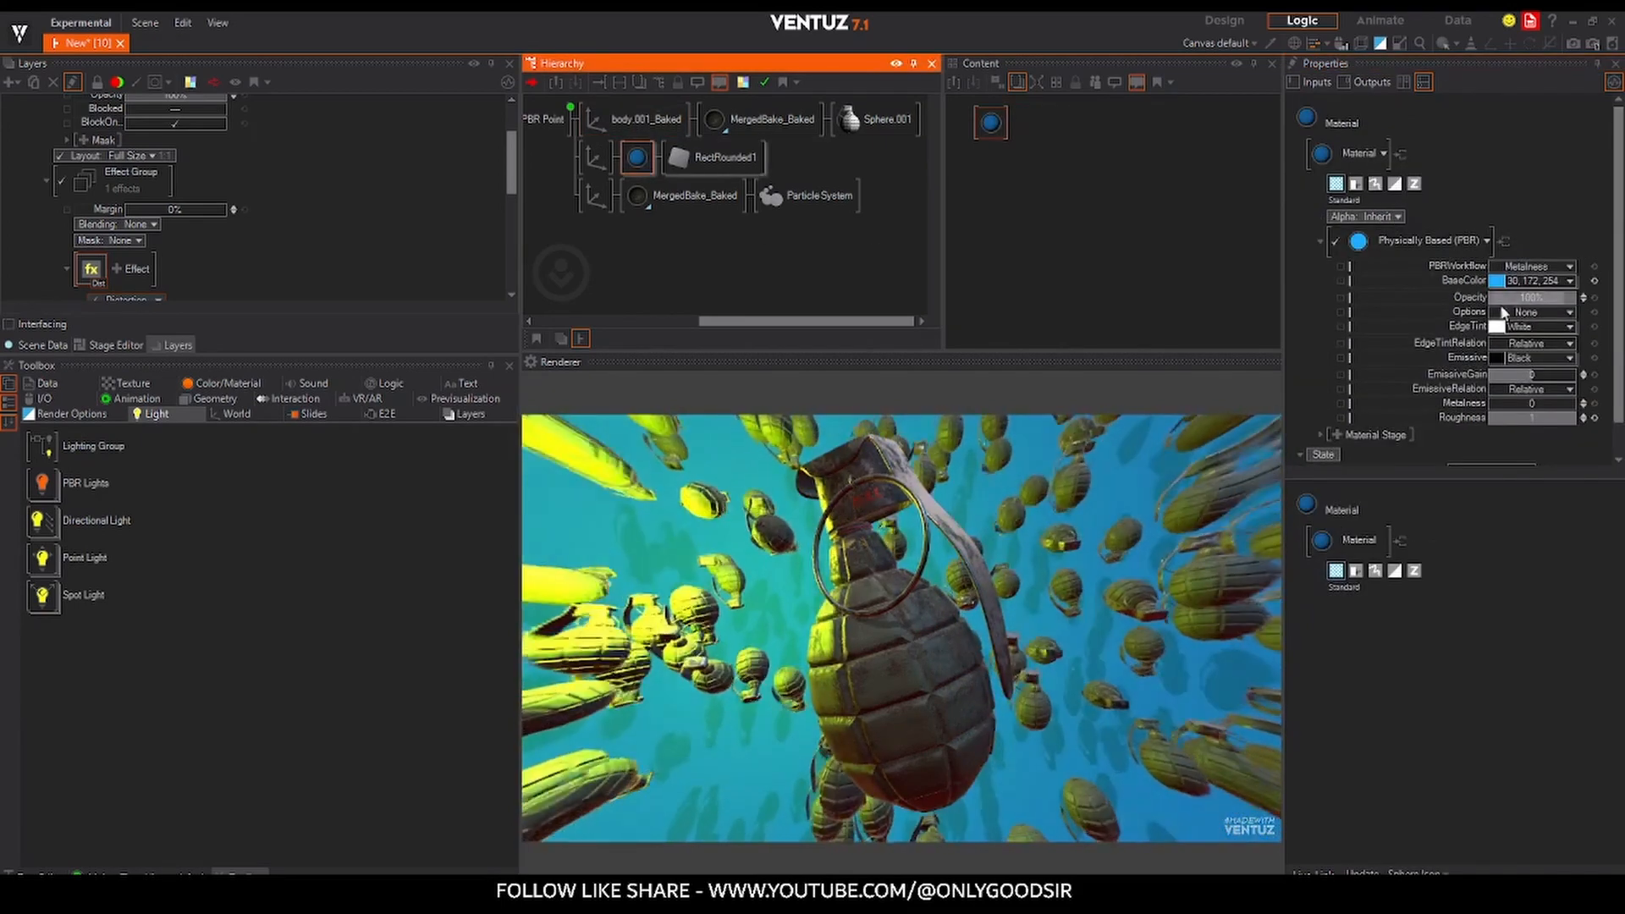
{"action": "scroll", "coordinate": [1430, 314], "scroll_direction": "down", "scroll_amount": 1}
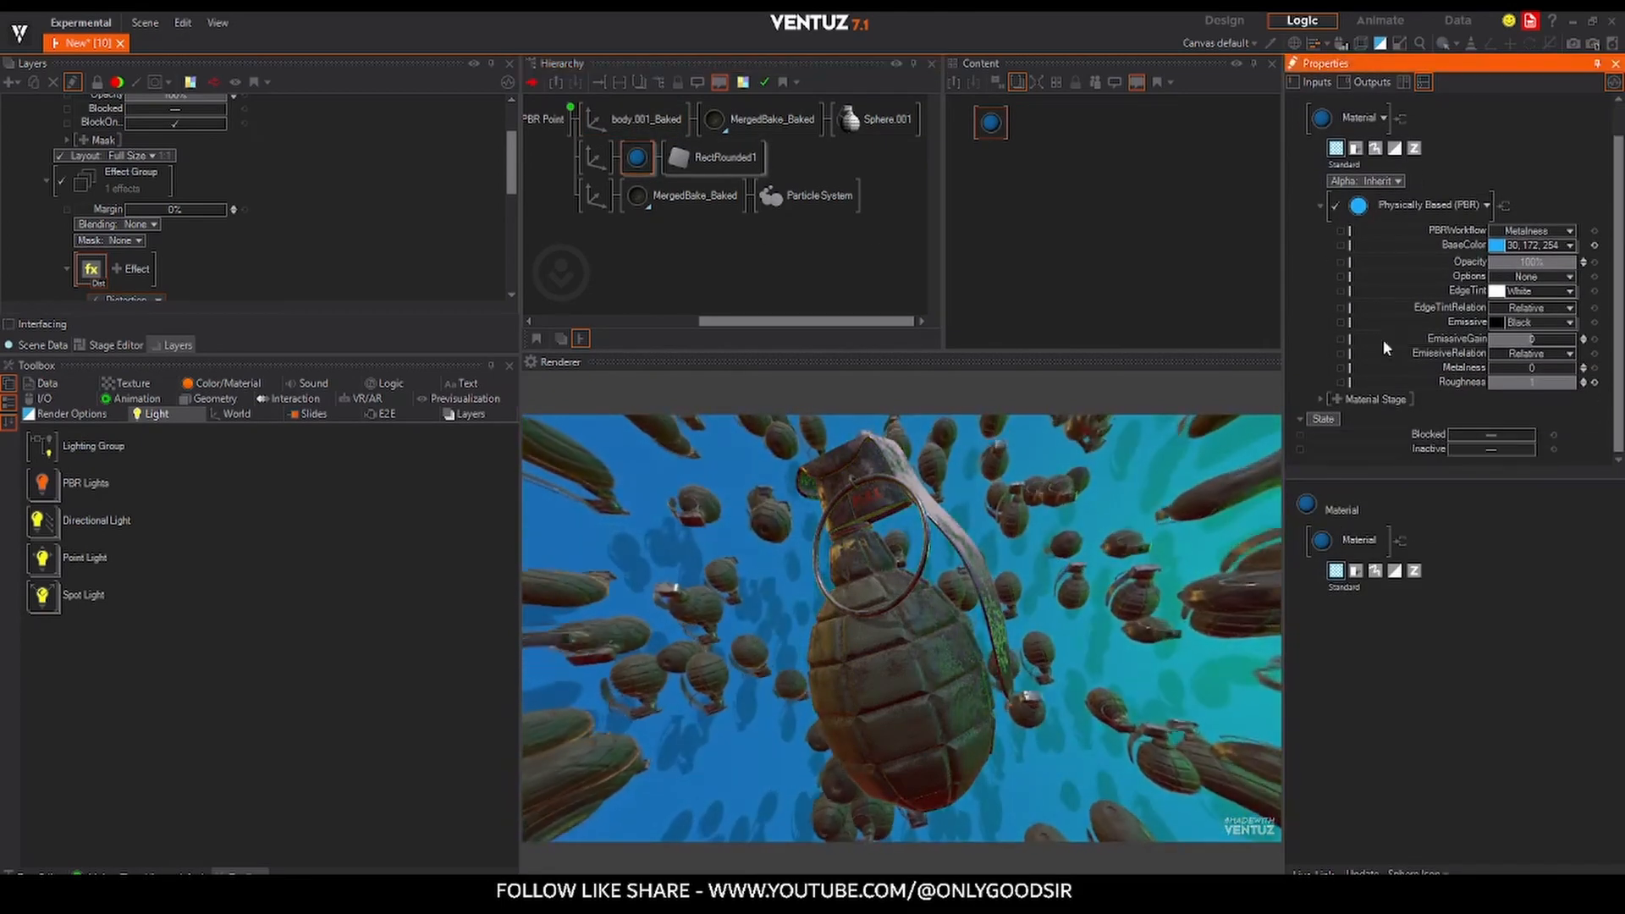
{"action": "left_click", "coordinate": [1335, 396]}
{"action": "mouse_move", "coordinate": [1355, 402]}
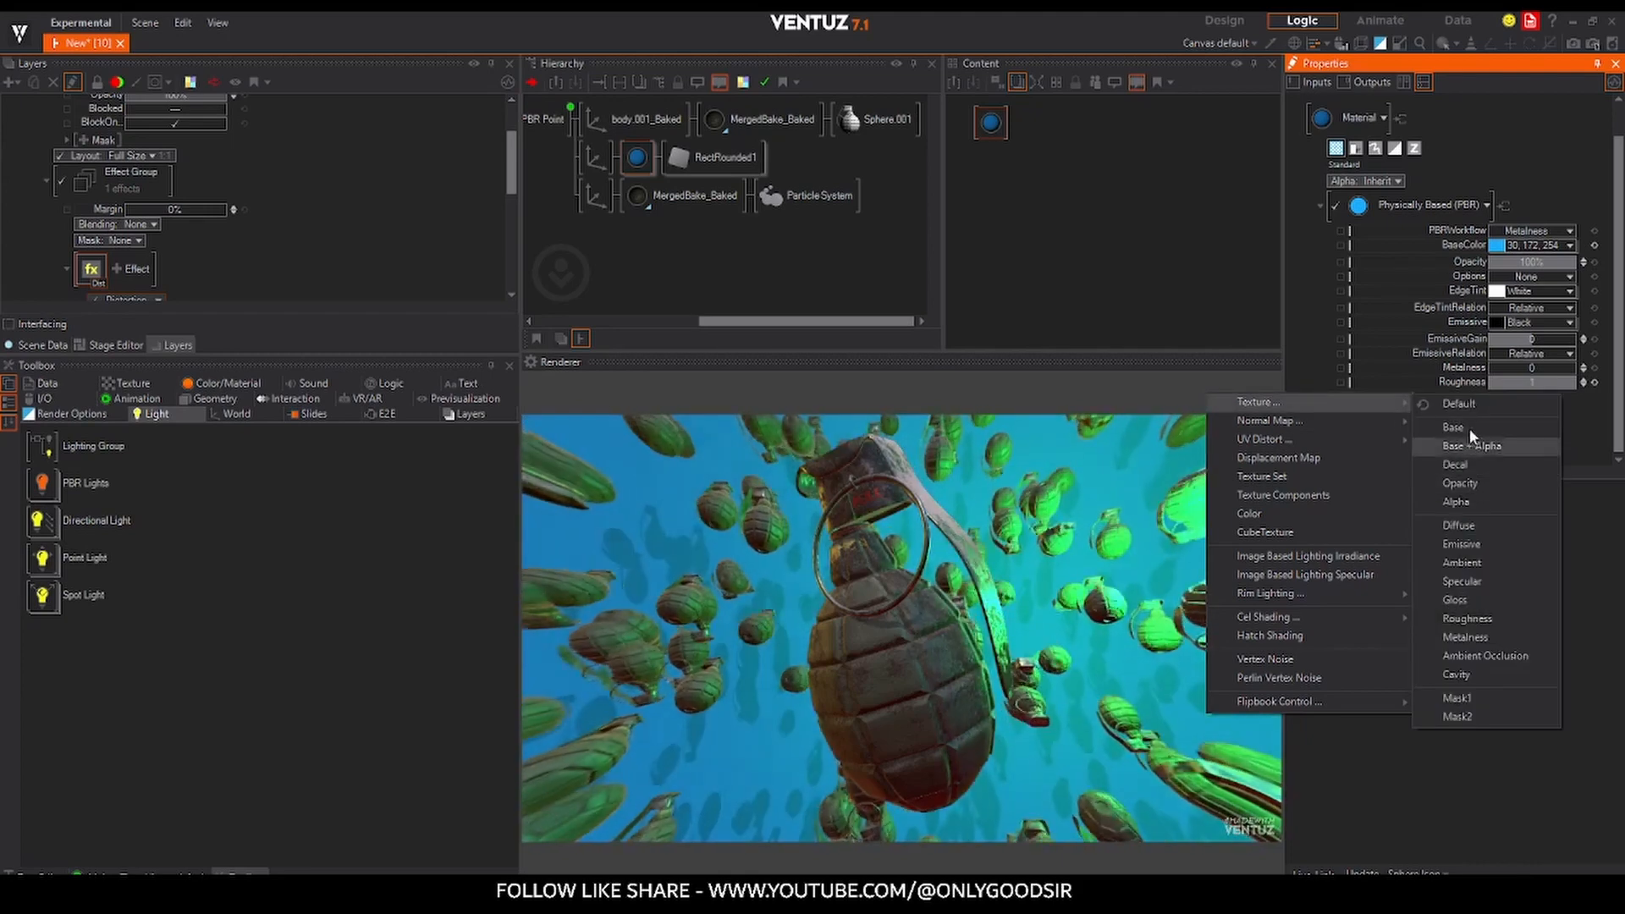
{"action": "left_click", "coordinate": [1470, 429]}
{"action": "scroll", "coordinate": [1469, 373], "scroll_direction": "down", "scroll_amount": 1}
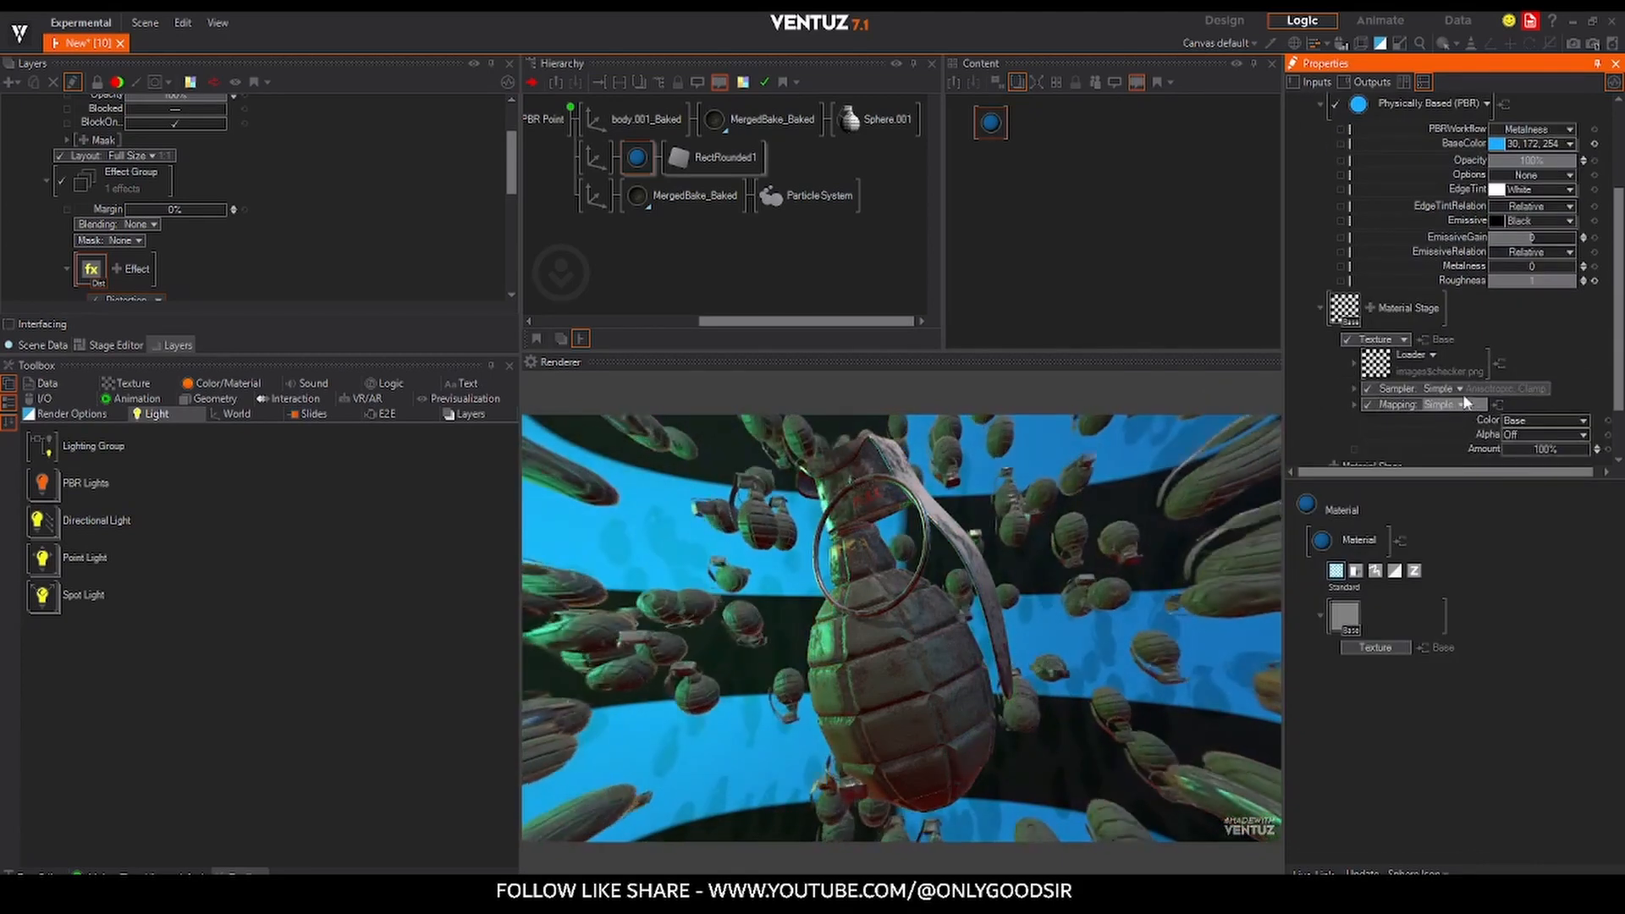
- Change the Base texture's source to the blue-and-gold 1D Gradient preset and reset the material's BaseColor to white
{"action": "left_click", "coordinate": [1412, 354]}
{"action": "mouse_move", "coordinate": [1385, 404]}
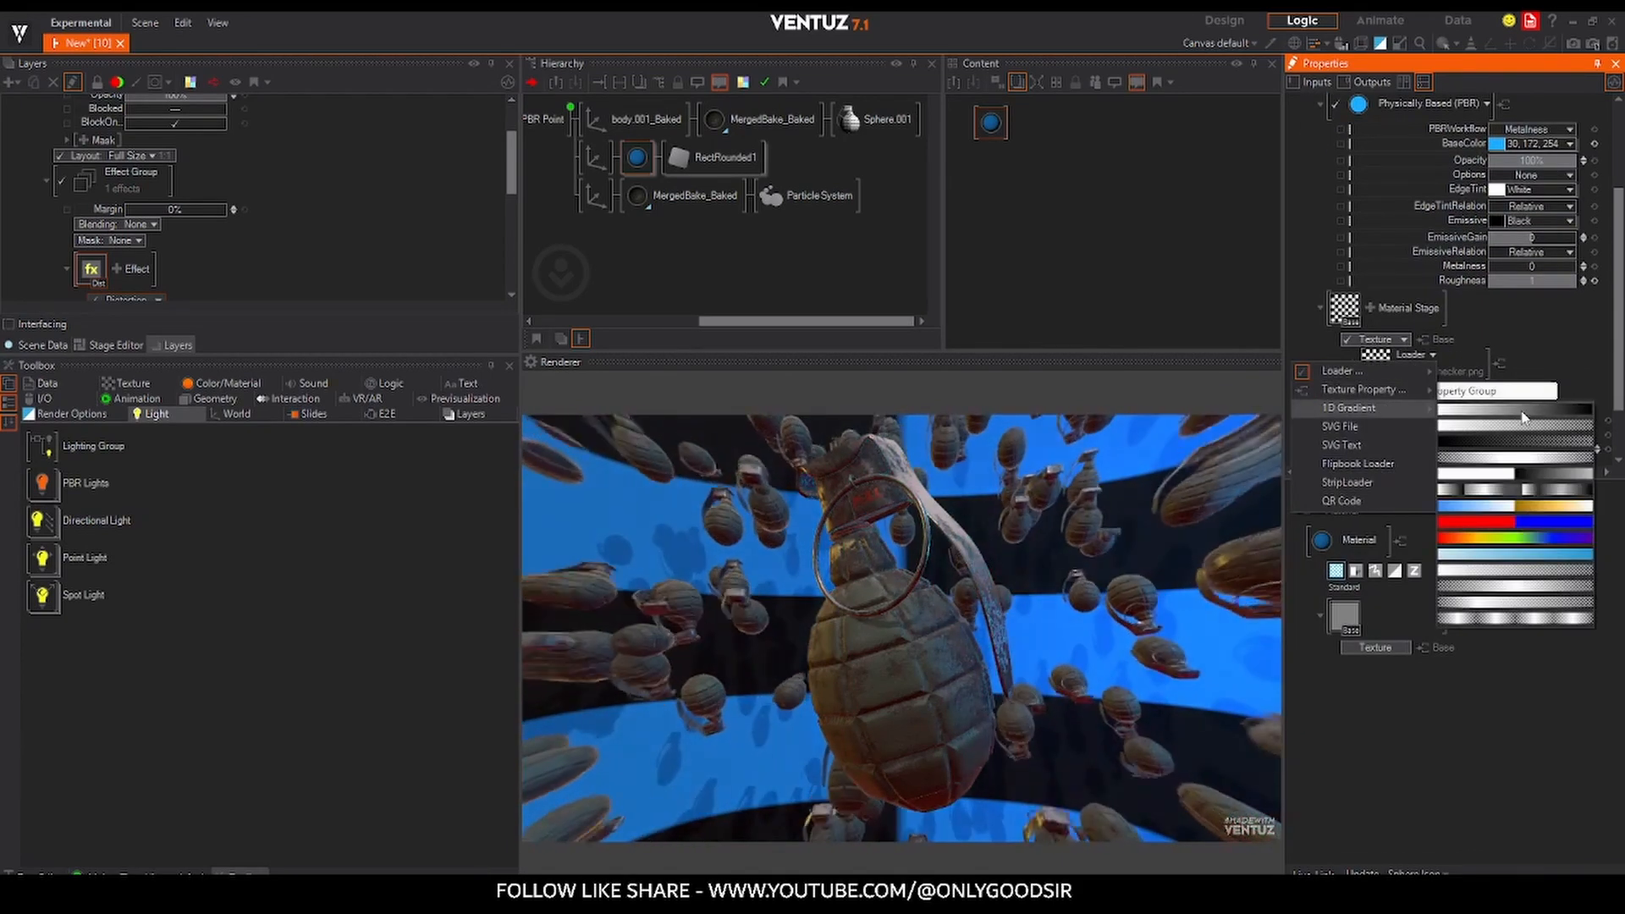
{"action": "left_click", "coordinate": [1509, 506]}
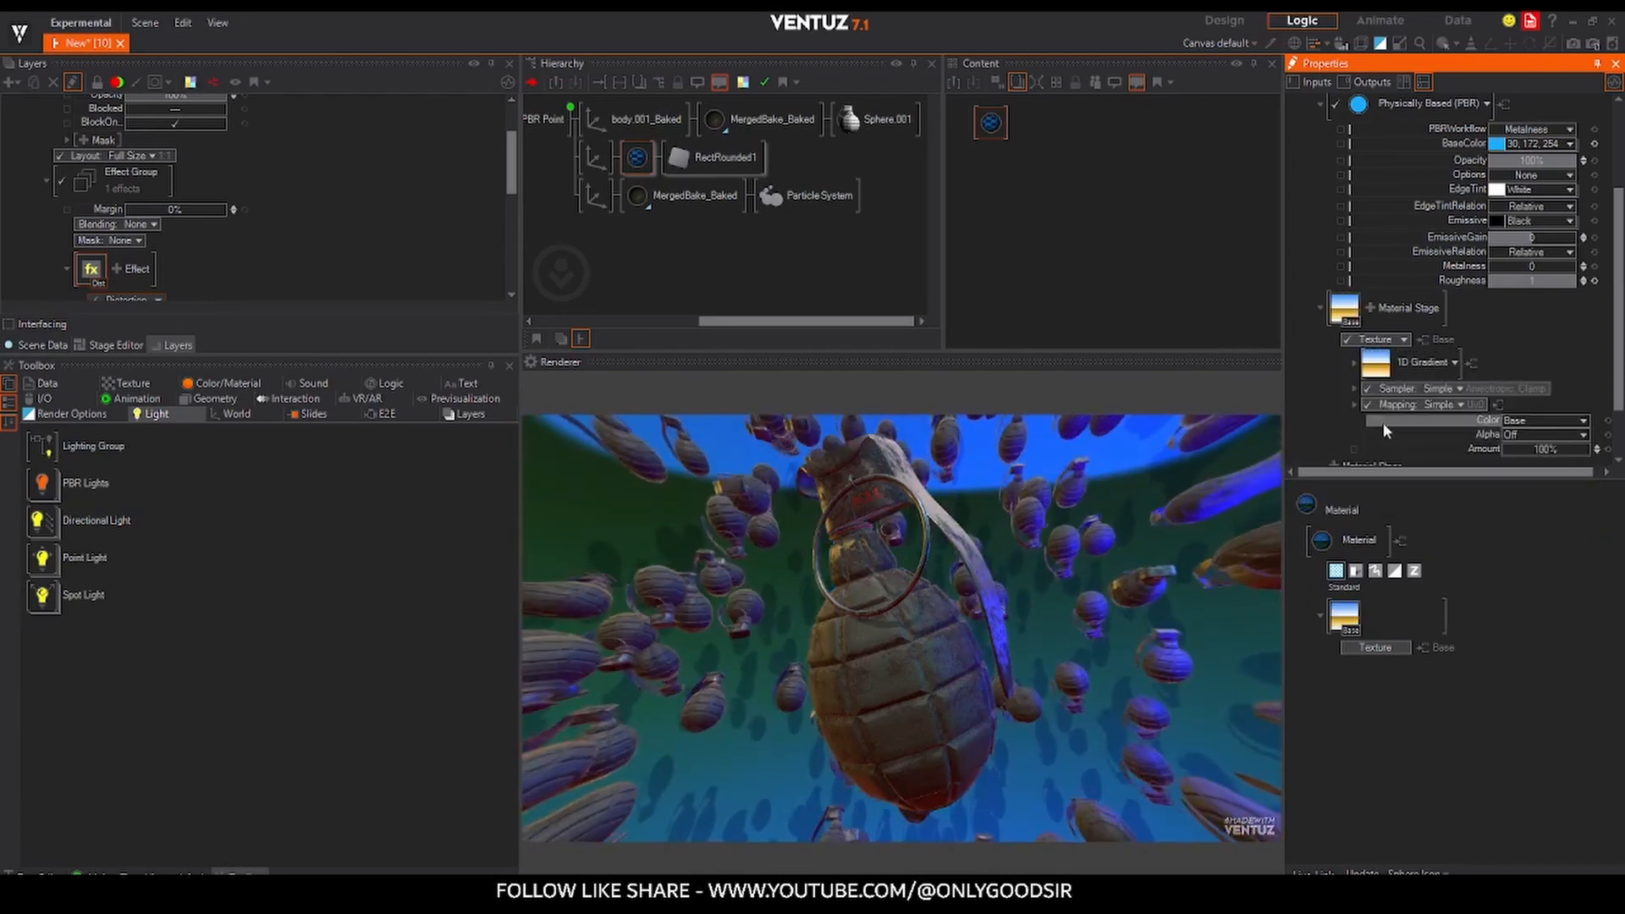
{"action": "left_click", "coordinate": [1590, 144]}
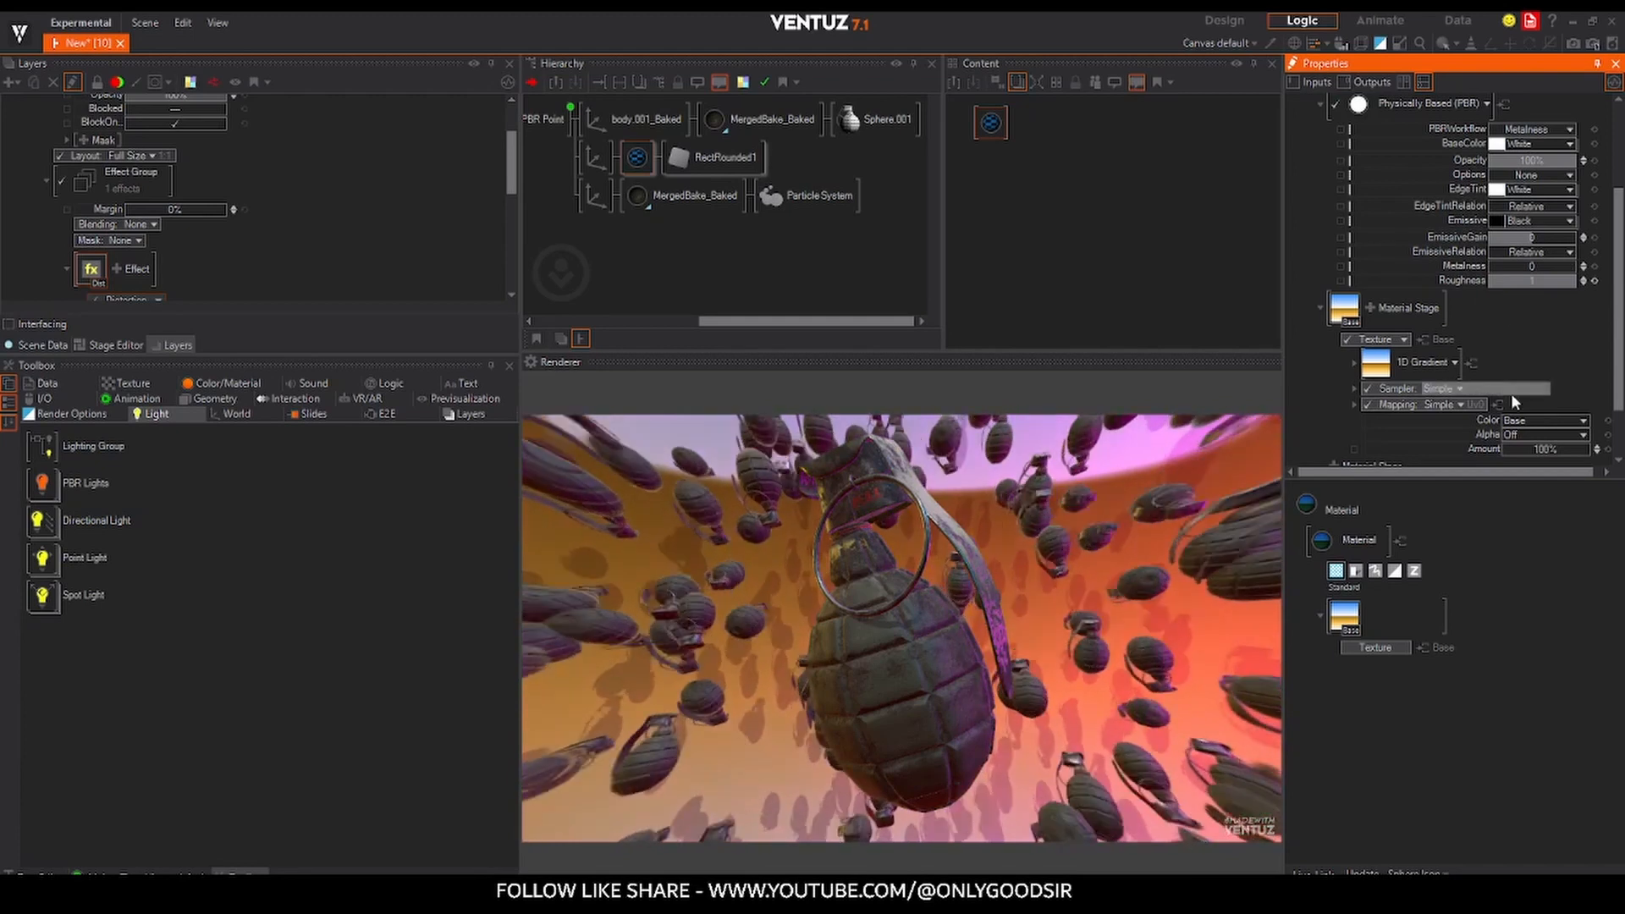
- Change the gradient texture's mapping to 2D Mapping and shift the gradient along PositionY
{"action": "scroll", "coordinate": [1511, 307], "scroll_direction": "down", "scroll_amount": 2}
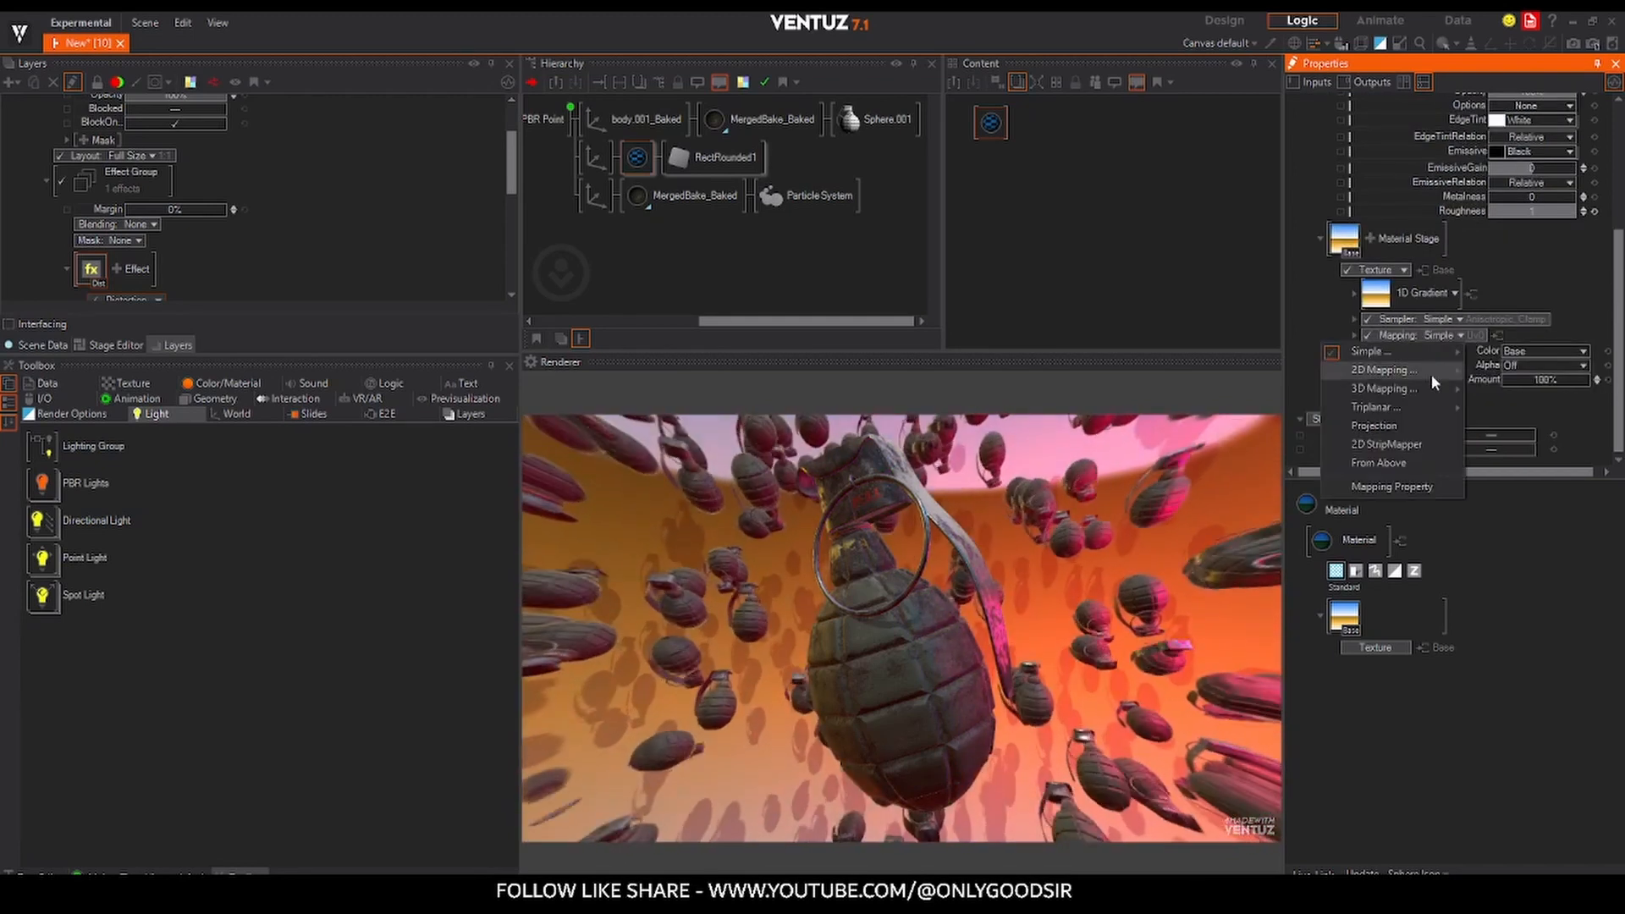
{"action": "mouse_move", "coordinate": [1431, 374]}
{"action": "left_click", "coordinate": [1518, 400]}
{"action": "scroll", "coordinate": [1515, 364], "scroll_direction": "down", "scroll_amount": 2}
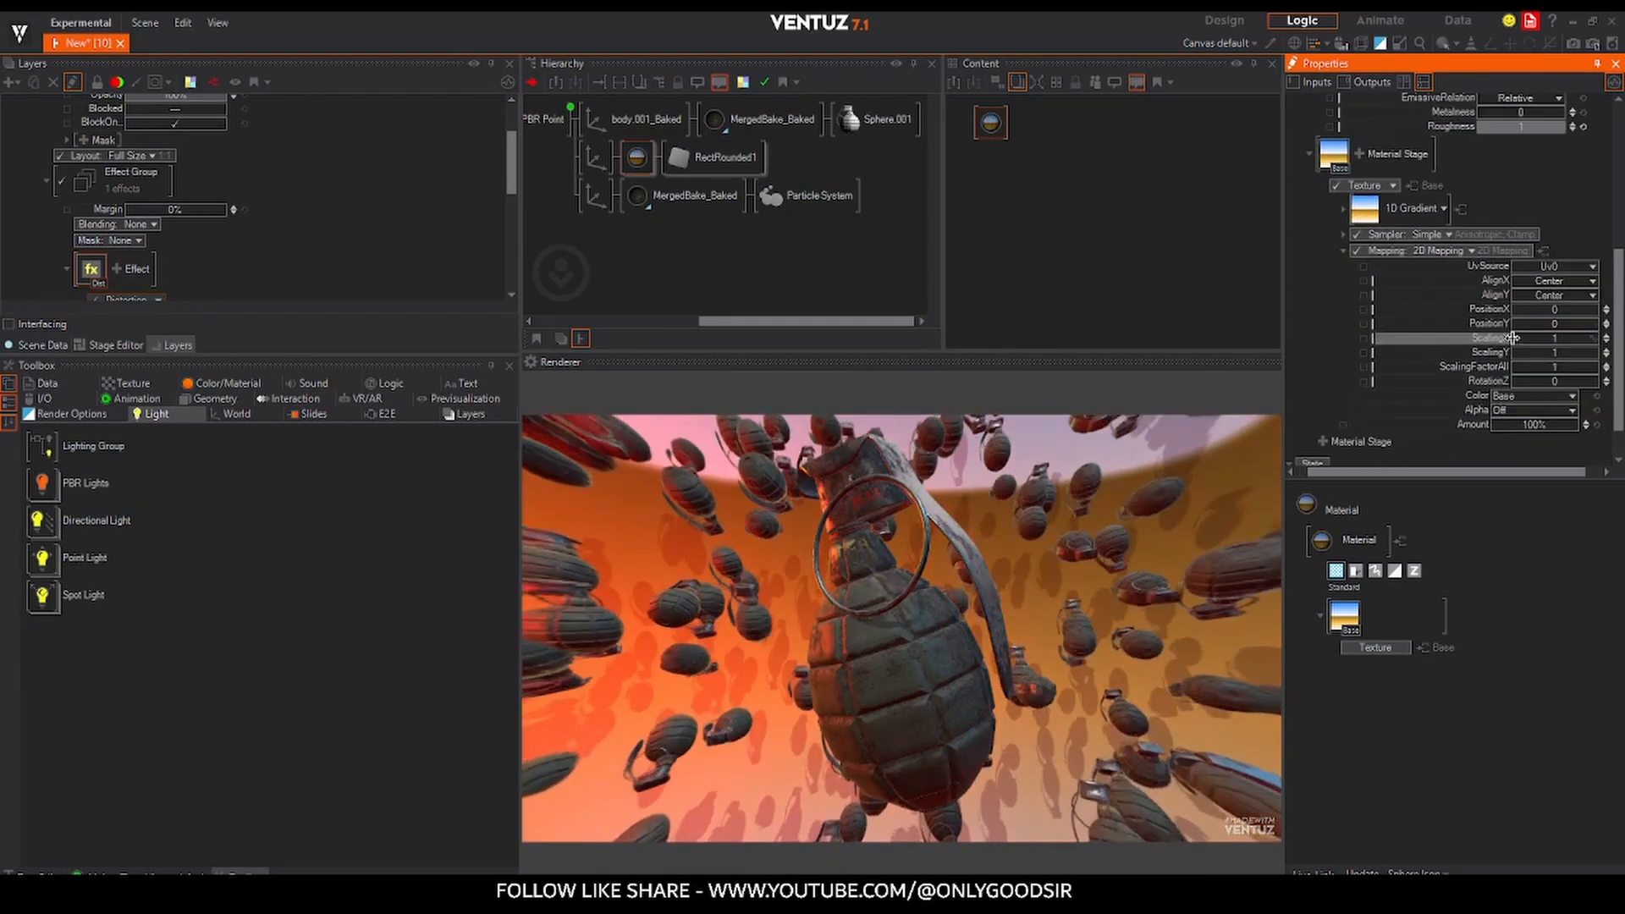
{"action": "left_click_drag", "start_coordinate": [1556, 325], "coordinate": [1591, 319]}
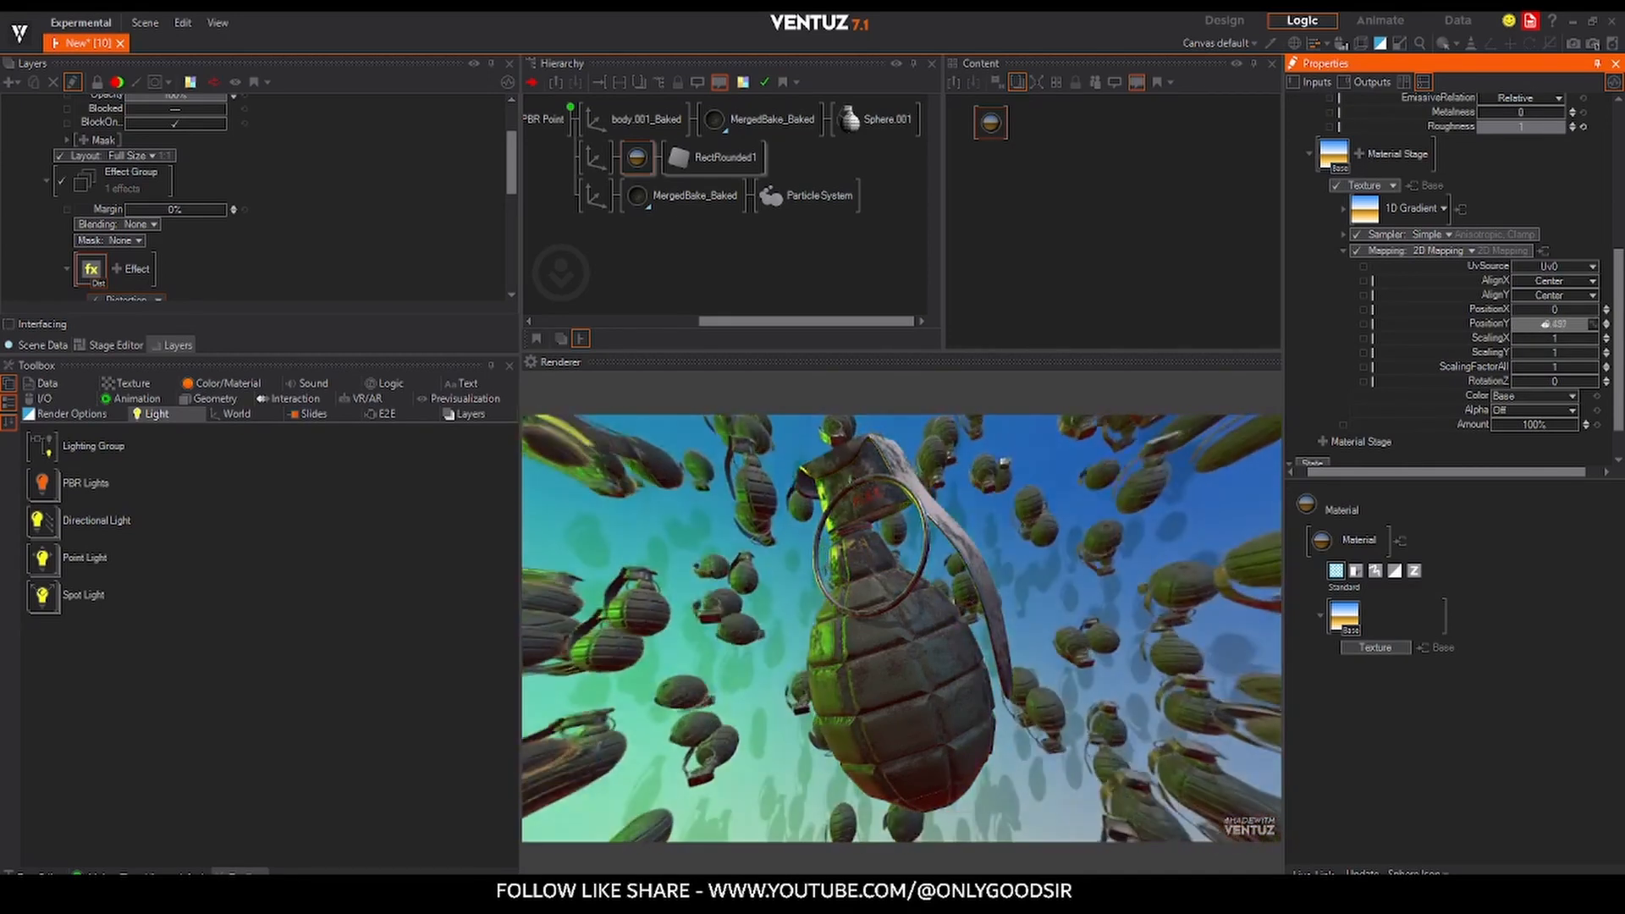